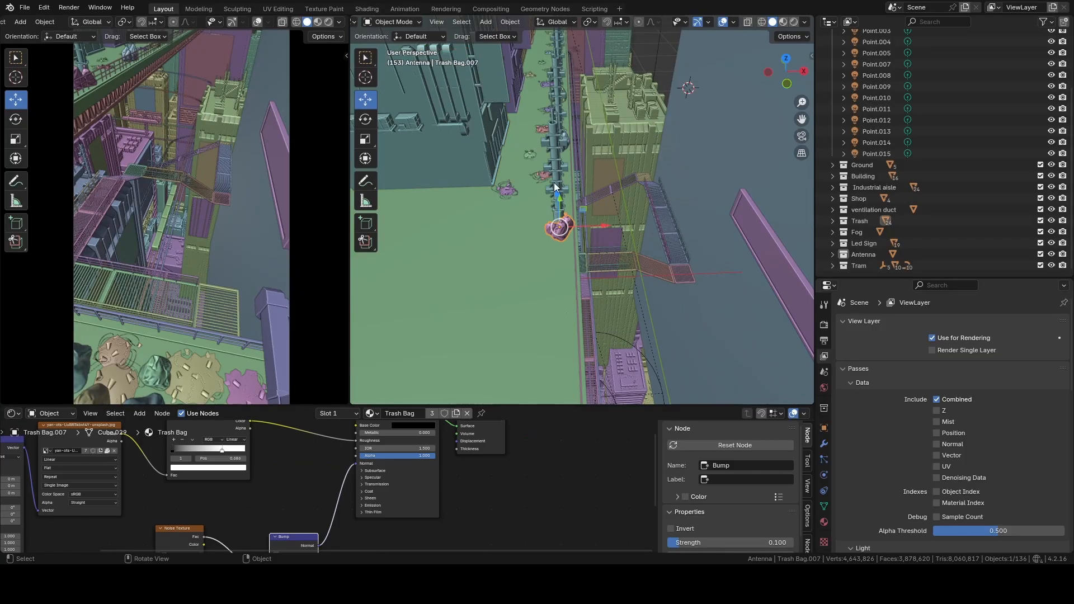
Step: Inspect the walkway area from several angles, selecting the rectangular LED sign on the tall building for a closer look
mouse_move(588, 216)
middle_mouse_down()
mouse_move(633, 235)
mouse_move(616, 191)
mouse_move(605, 217)
middle_mouse_up()
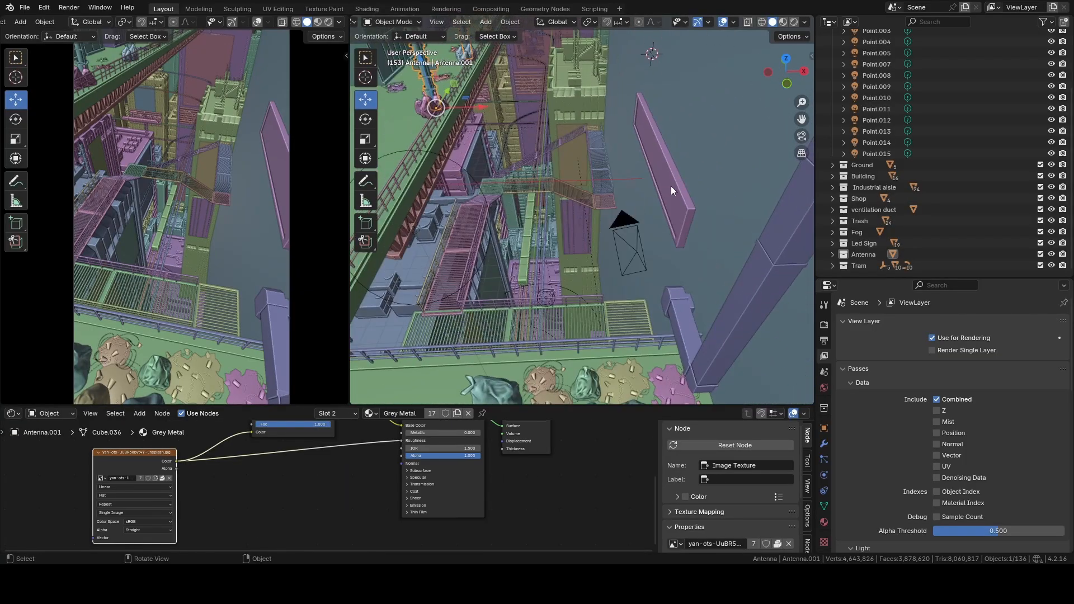
left_click(670, 185)
middle_click_drag(647, 185, 663, 230, "shift")
left_click(583, 184)
middle_click_drag(589, 251, 582, 242, "shift")
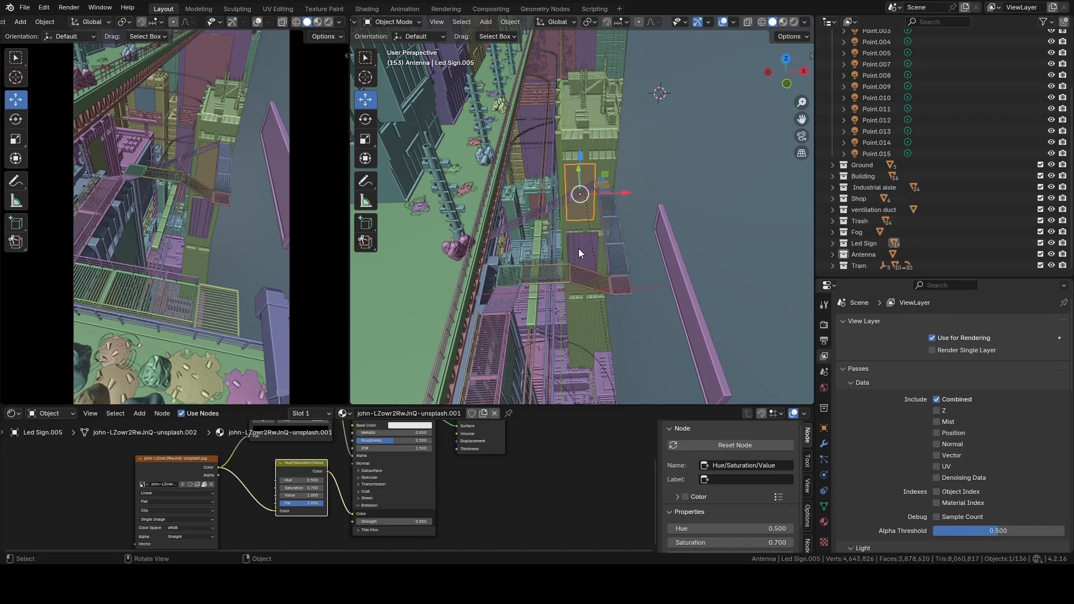
scroll(579, 248, "down", 5)
middle_click_drag(579, 247, 586, 221)
scroll(588, 223, "up", 4)
scroll(600, 217, "down", 3)
scroll(589, 216, "down", 3)
scroll(587, 222, "up", 3)
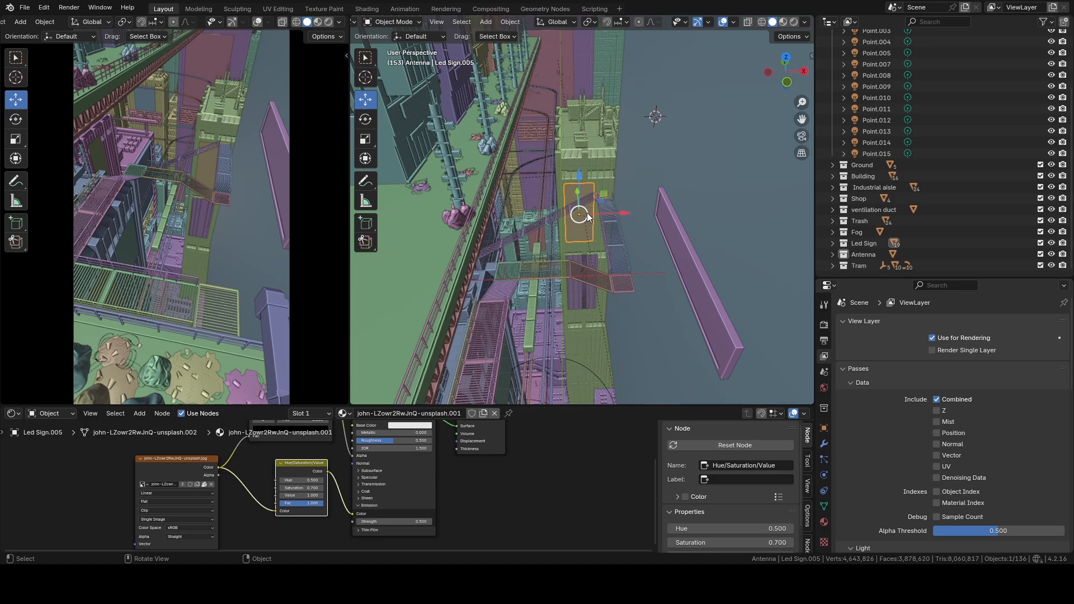
Step: Examine the overall city layout around the alley from wider angles, including the buildings, elevated slab and upright wall panels
middle_click_drag(609, 240, 616, 213)
scroll(585, 204, "down", 5)
scroll(626, 193, "up", 3)
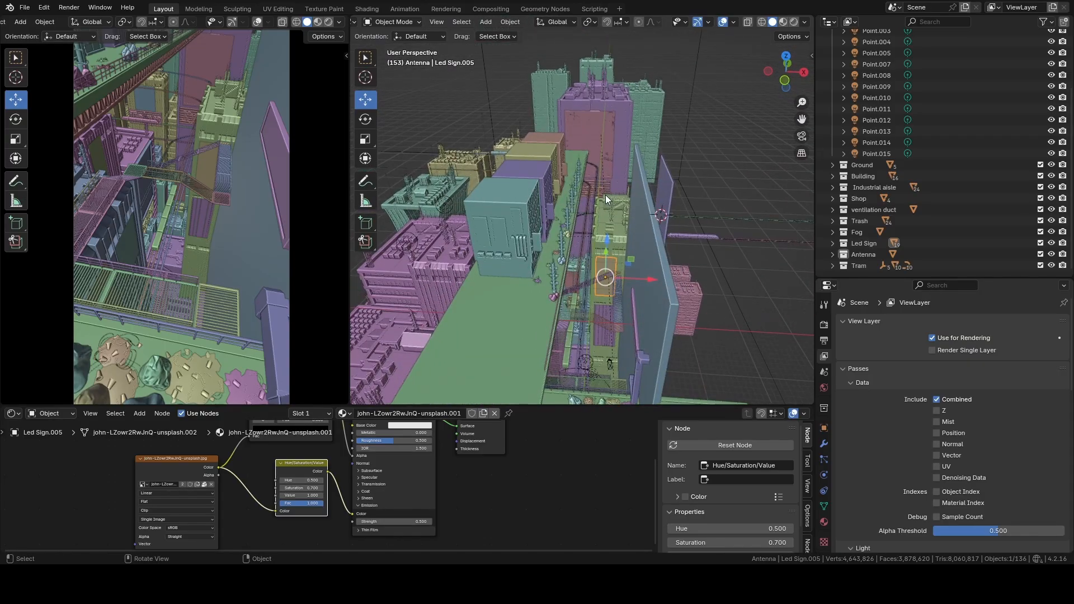
scroll(602, 199, "down", 3)
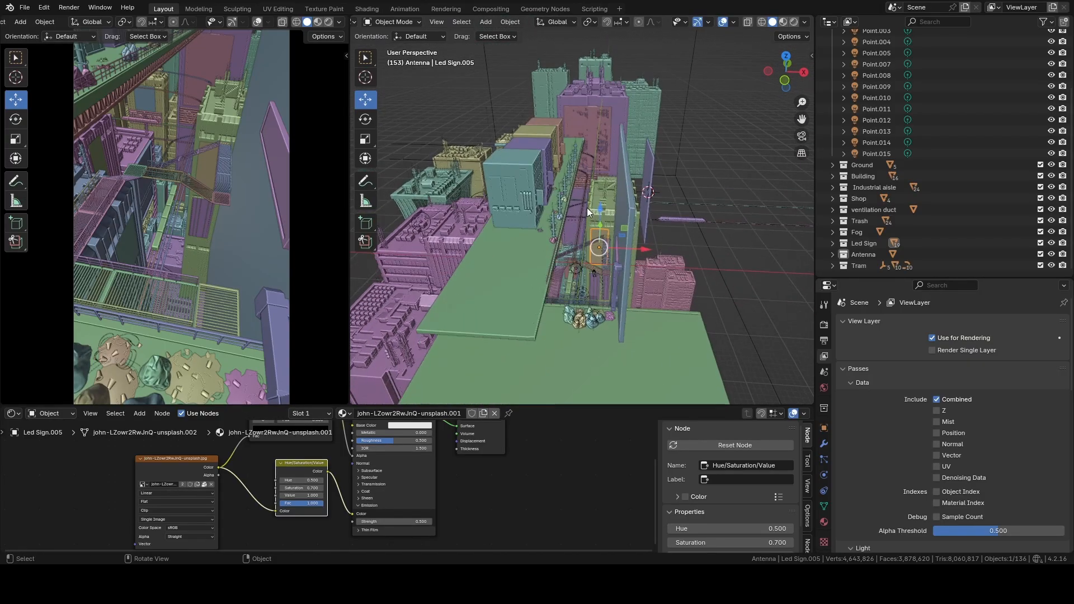
scroll(586, 206, "up", 5)
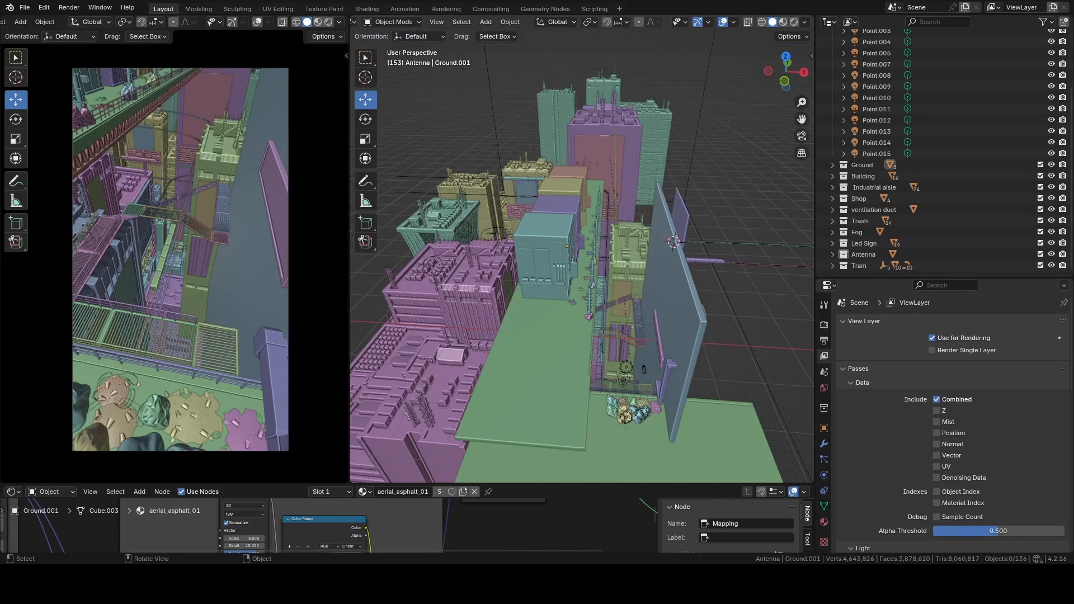
middle_click_drag(565, 263, 648, 306)
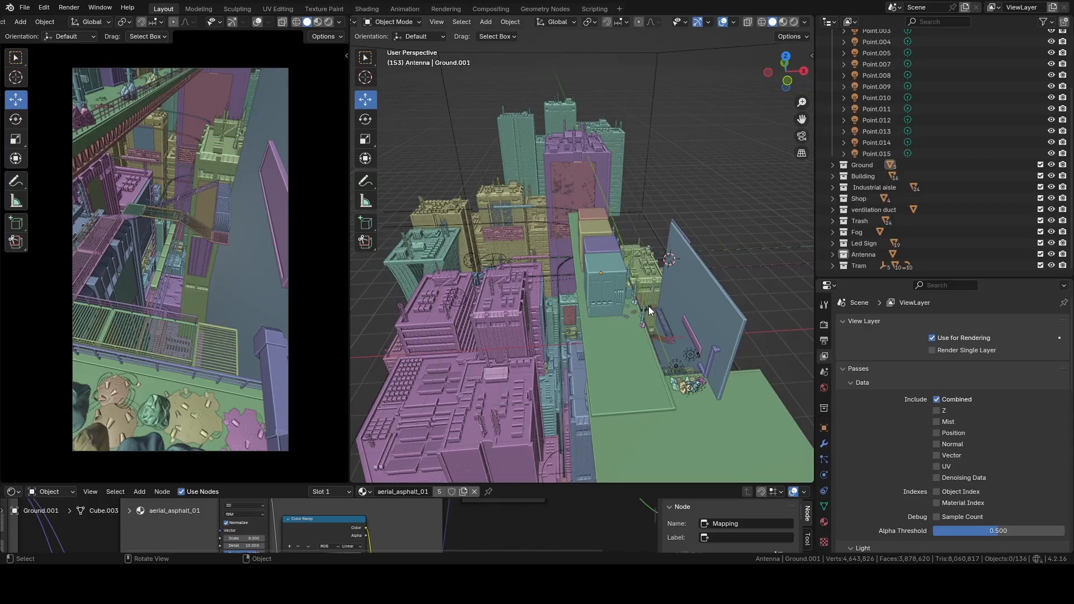
middle_click_drag(666, 292, 626, 253)
scroll(657, 297, "up", 3)
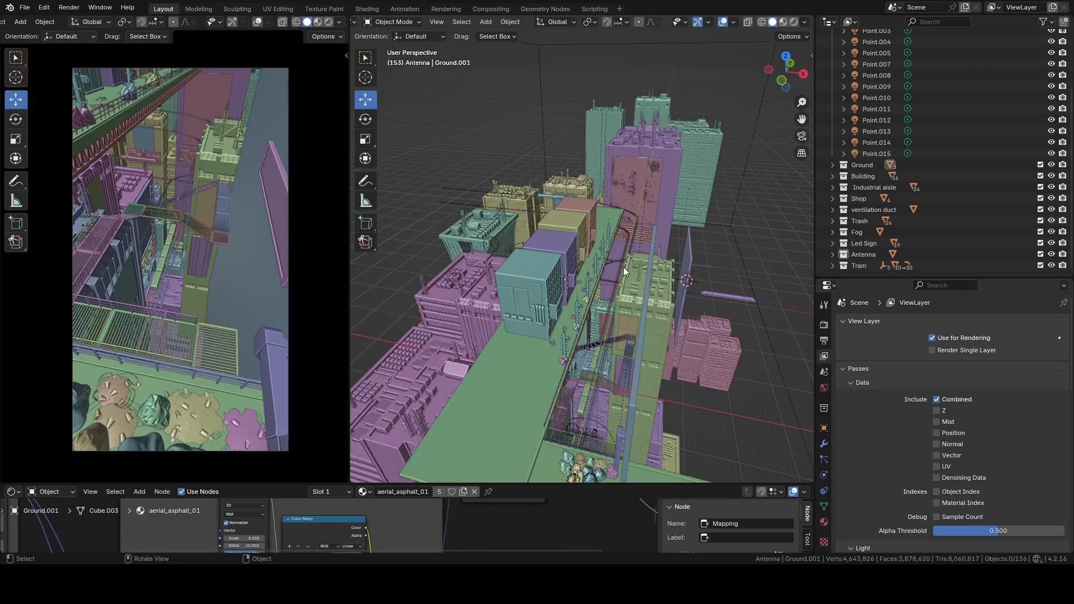
middle_click_drag(642, 256, 653, 280)
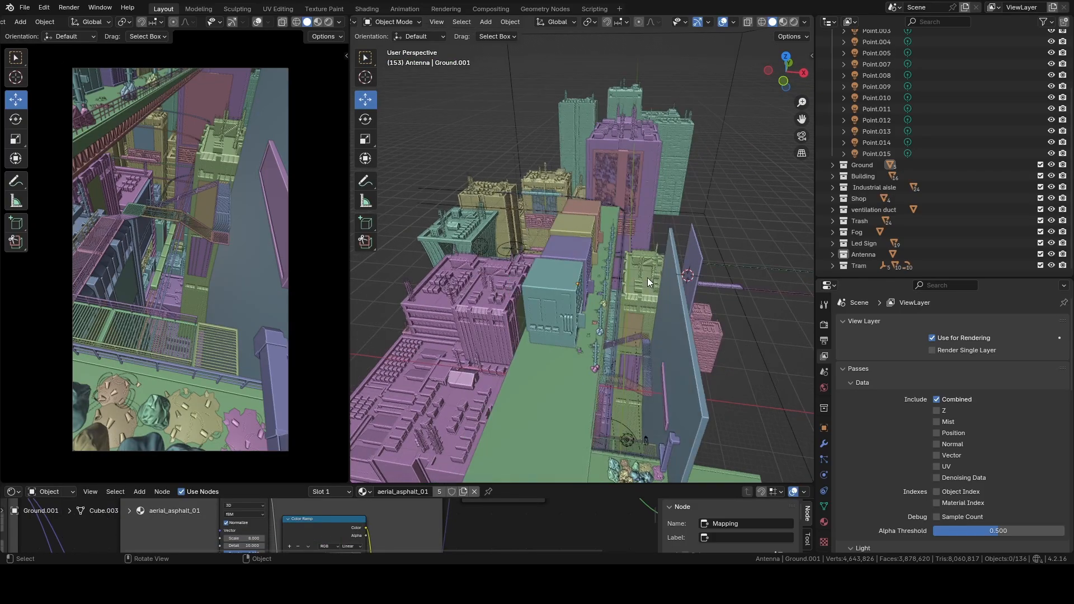
Step: Select the long elevated ground slab and hide all collections from Building through Tram in the viewport
left_click(559, 368)
middle_click_drag(623, 394, 636, 198, "shift")
key("KP_Decimal")
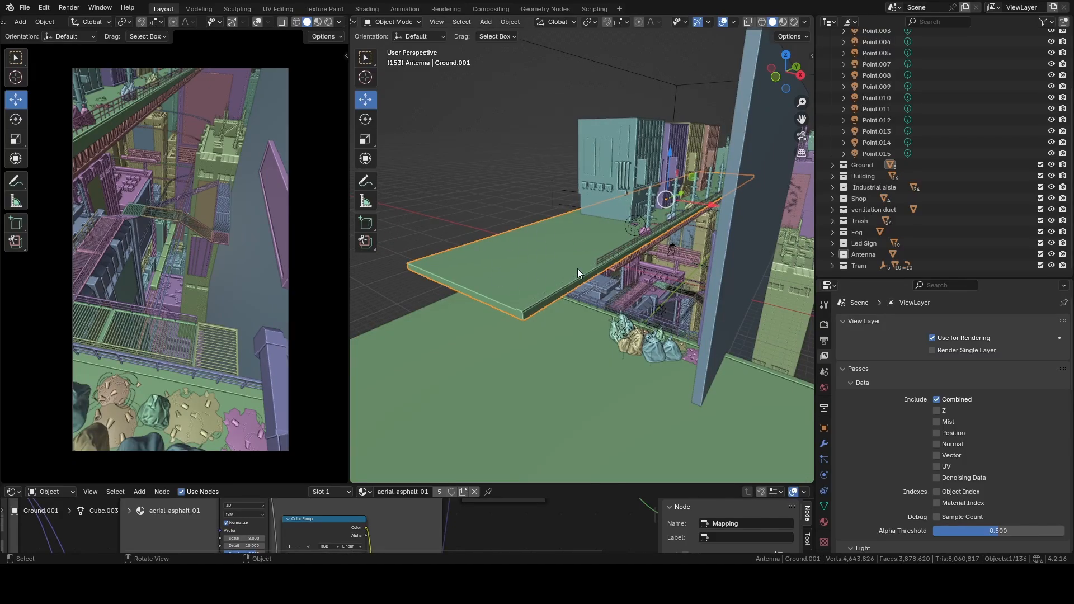
middle_click_drag(558, 373, 669, 283)
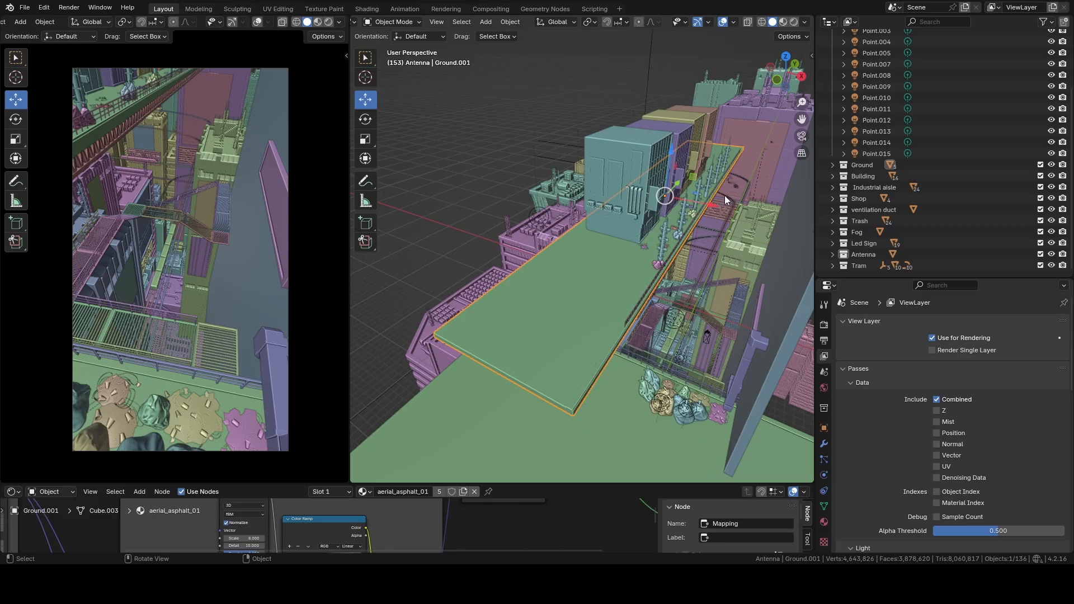
key("Home")
left_click_drag(1051, 175, 1033, 267)
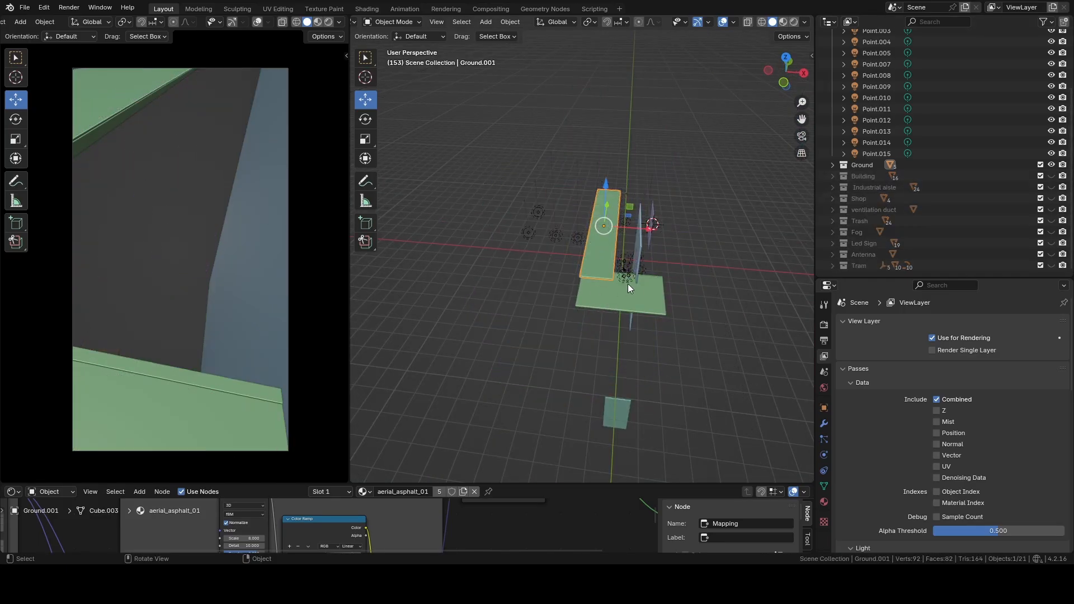
Step: Examine the arrangement of the isolated ground slabs and wall panels, selecting the wide lower slab
scroll(617, 321, "up", 5)
middle_click_drag(578, 303, 576, 277, "shift")
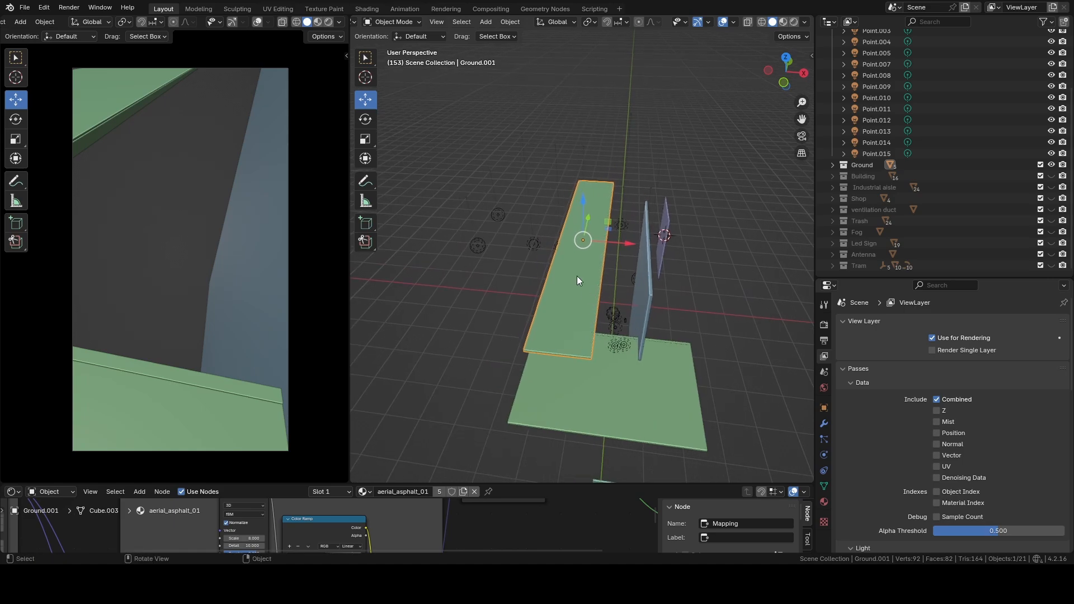
middle_click_drag(612, 365, 585, 316)
scroll(585, 316, "up", 2)
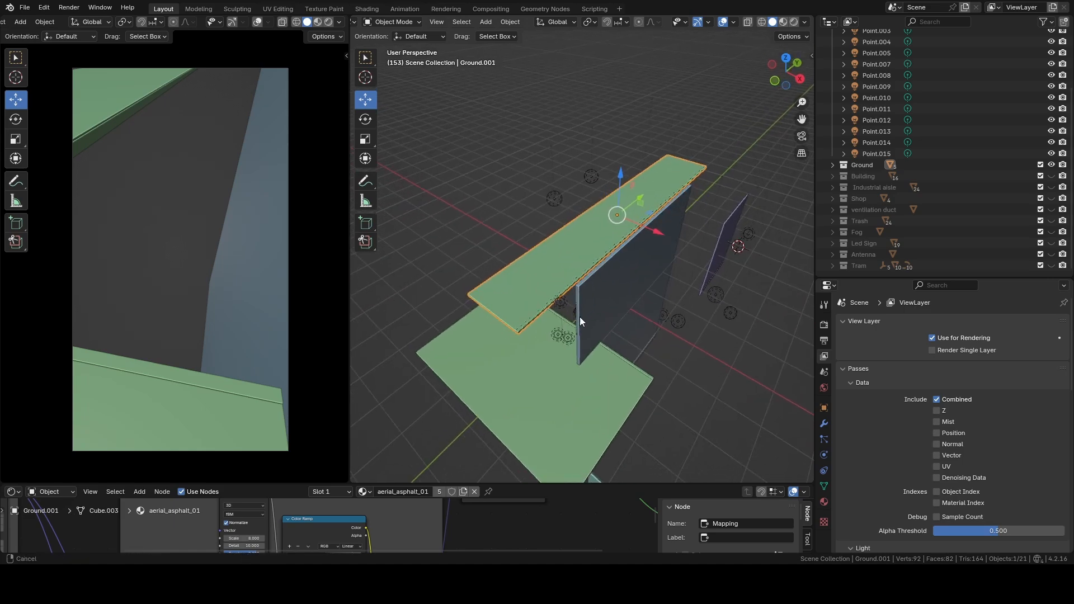
left_click(519, 364)
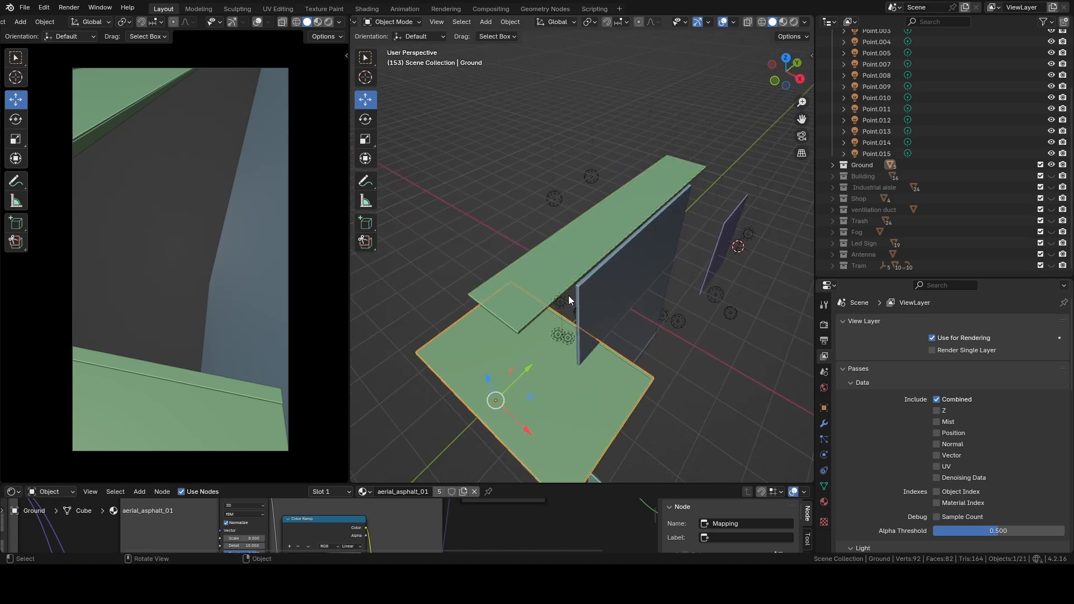
middle_click_drag(568, 297, 713, 286)
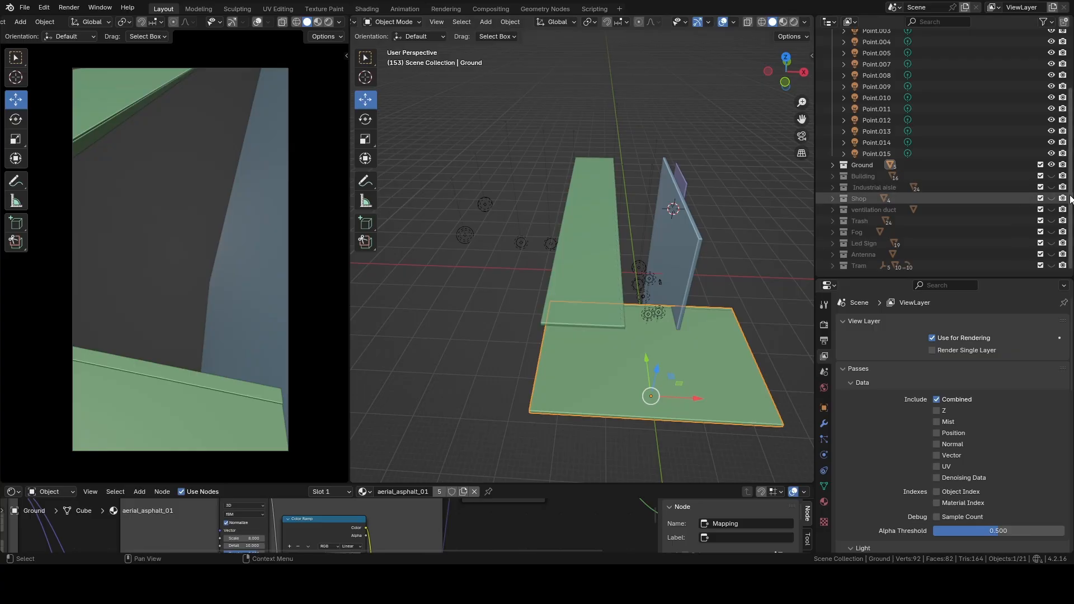
Step: Show the Building collection in the viewport and hide the Camera_light collection
left_click(1051, 176)
scroll(1051, 146, "up", 5)
left_click(1051, 47)
scroll(587, 263, "up", 2)
Step: Add a cube on the elevated ground slab and stretch it along Y by about 17.7
left_click(570, 260)
middle_click_drag(582, 260, 562, 249)
key("shift+a")
mouse_move(558, 241)
left_click(643, 250)
scroll(565, 247, "up", 3)
key("s")
mouse_move(583, 224)
left_mouse_down()
mouse_move(584, 244)
mouse_move(391, 225)
mouse_move(593, 240)
left_mouse_up()
scroll(654, 248, "down", 3)
Step: Widen the cube along X by about 6.5 and stretch it further along Y to cover the elevated slab
middle_click_drag(654, 249, 554, 288)
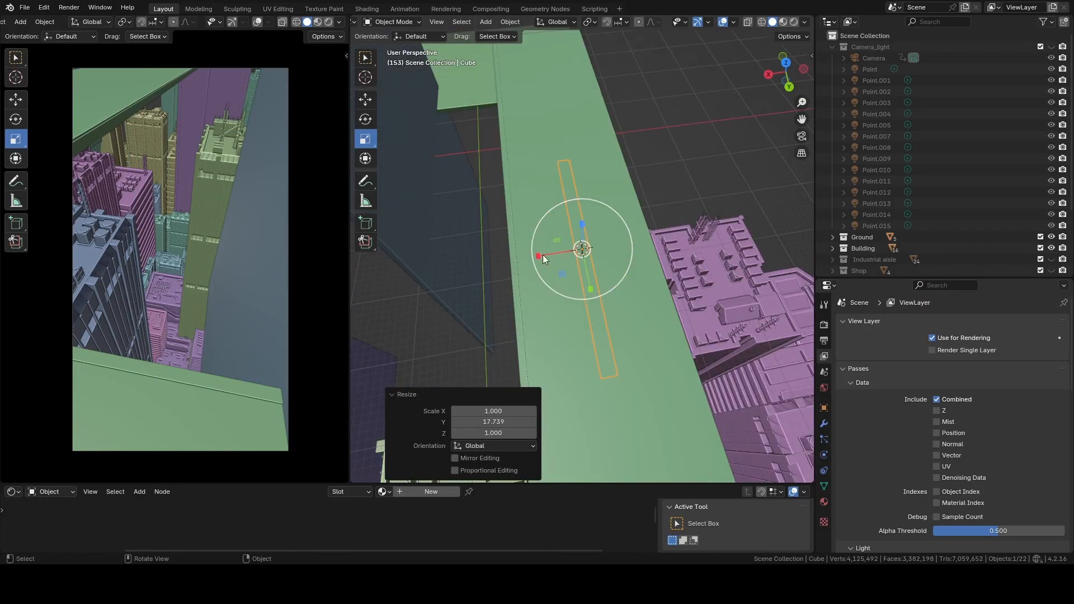
left_click_drag(542, 255, 767, 294)
scroll(729, 306, "down", 4)
middle_click_drag(635, 288, 708, 282)
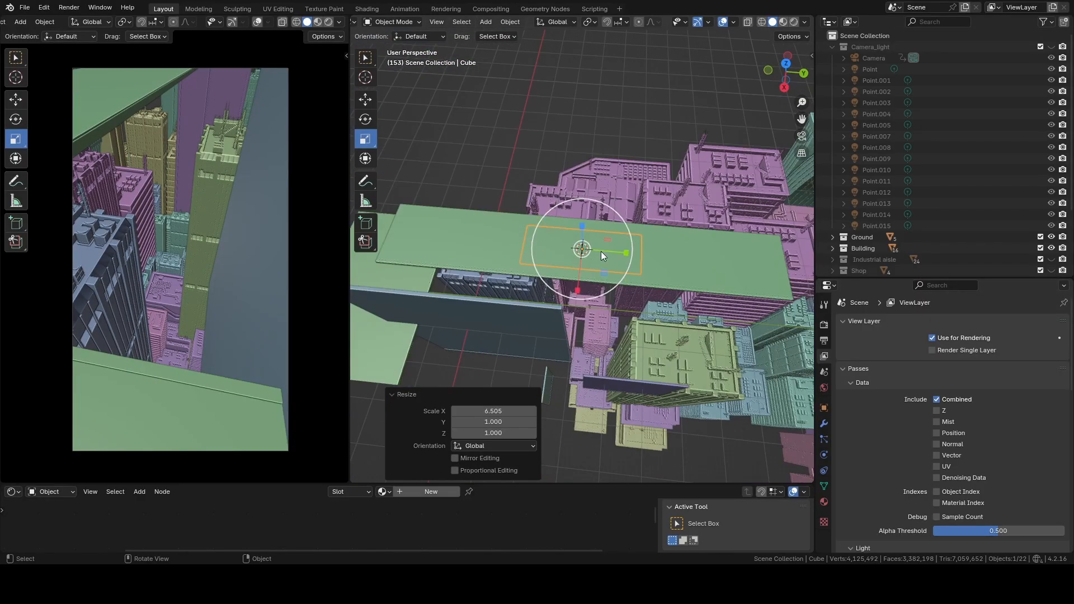
key("s")
key("y")
left_click_drag(682, 250, 686, 250)
middle_click_drag(565, 280, 656, 263)
left_click_drag(615, 254, 630, 254)
middle_click_drag(607, 261, 593, 215)
Step: Adjust the stretched cube over the slab and add a lengthwise loop cut close to its alley-side edge
key("shift+space")
key("g")
left_click_drag(581, 211, 582, 208)
scroll(599, 226, "down", 1)
key("Tab")
scroll(597, 280, "down", 1)
key("ctrl+r")
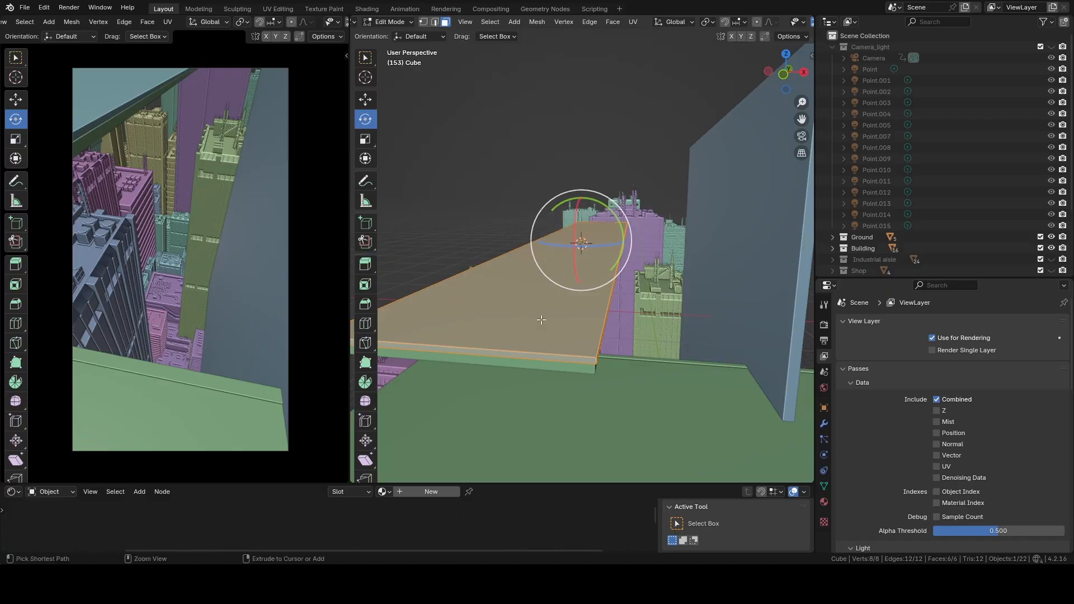
left_click(495, 343)
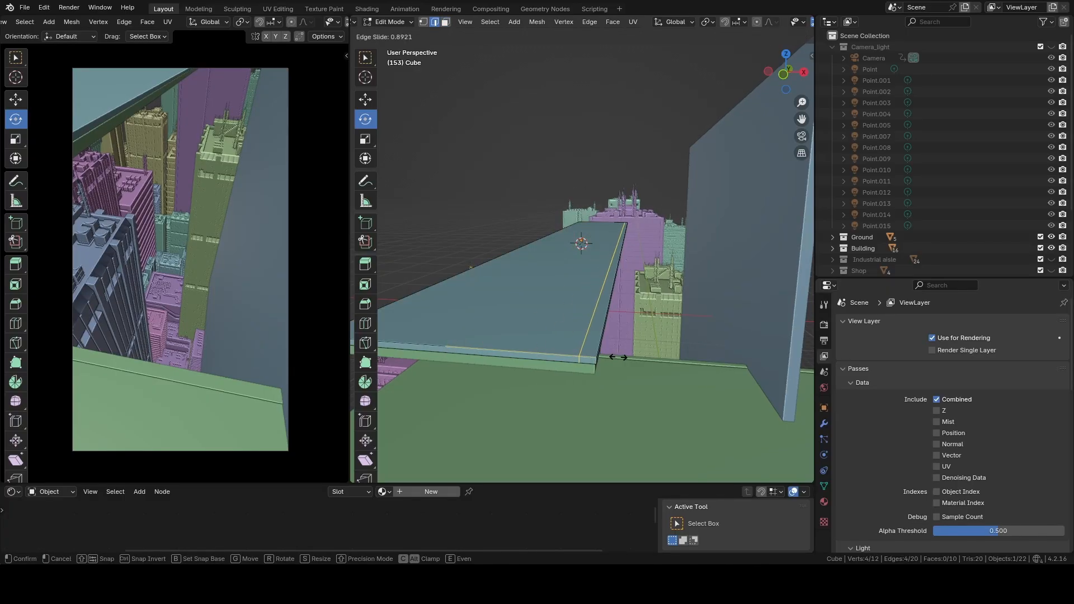
left_click(621, 358)
Step: Extrude the narrow top face along the cube's edge upward by about 0.31 m to form a curb
key("3")
left_click(596, 338)
middle_click_drag(596, 338, 654, 278)
key("e")
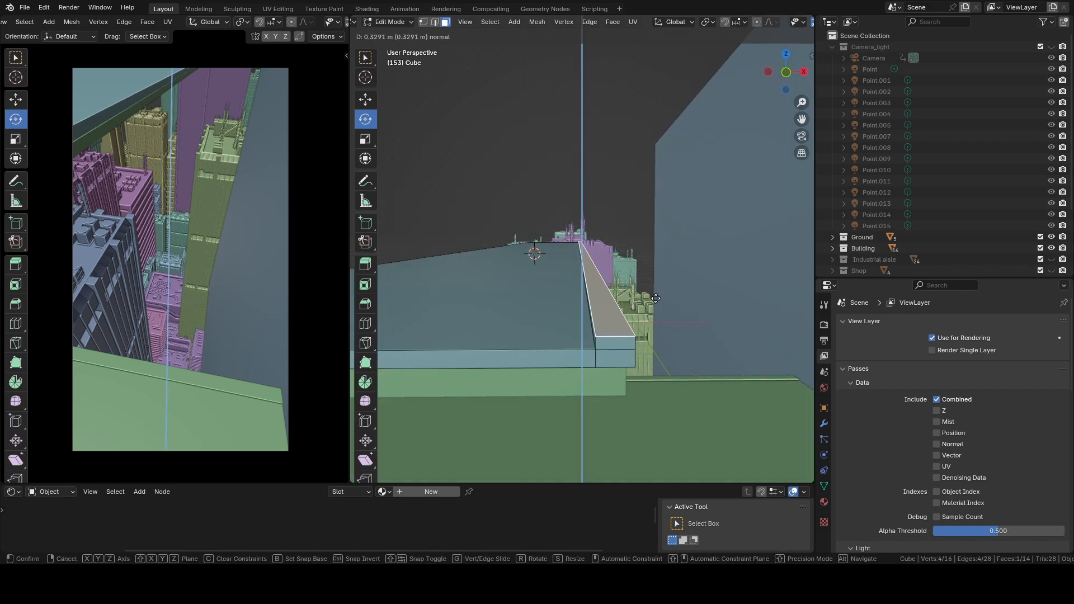
left_click(613, 345)
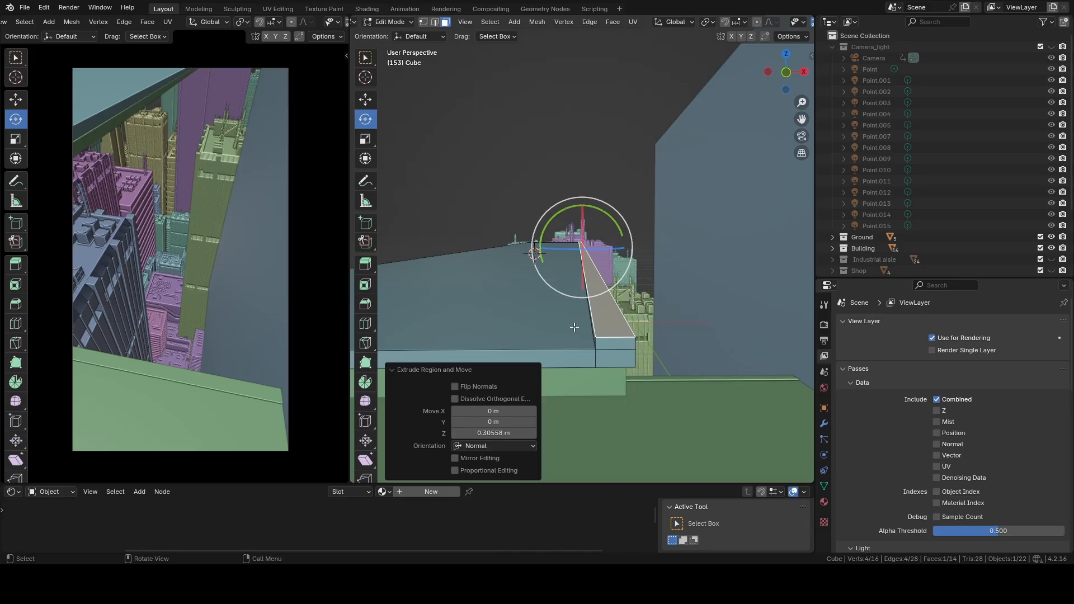
Step: Return to Object Mode and delete the sample slab built from the cube
key("Tab")
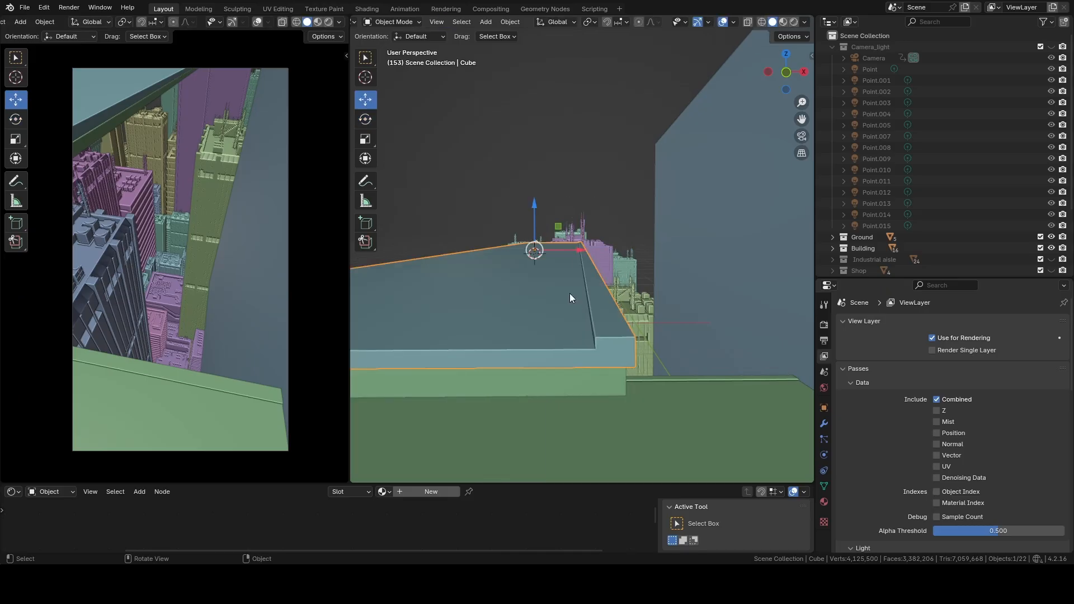
middle_click_drag(569, 293, 505, 226)
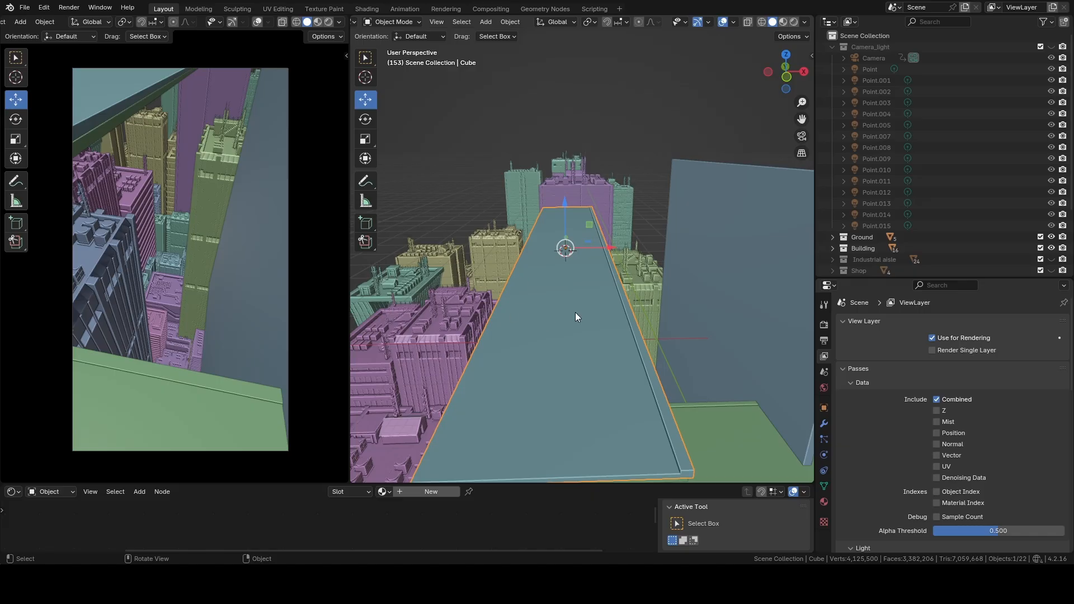
key("Delete")
middle_click_drag(573, 311, 600, 369)
middle_click_drag(663, 311, 619, 226)
scroll(459, 258, "down", 3)
middle_click_drag(465, 255, 548, 304)
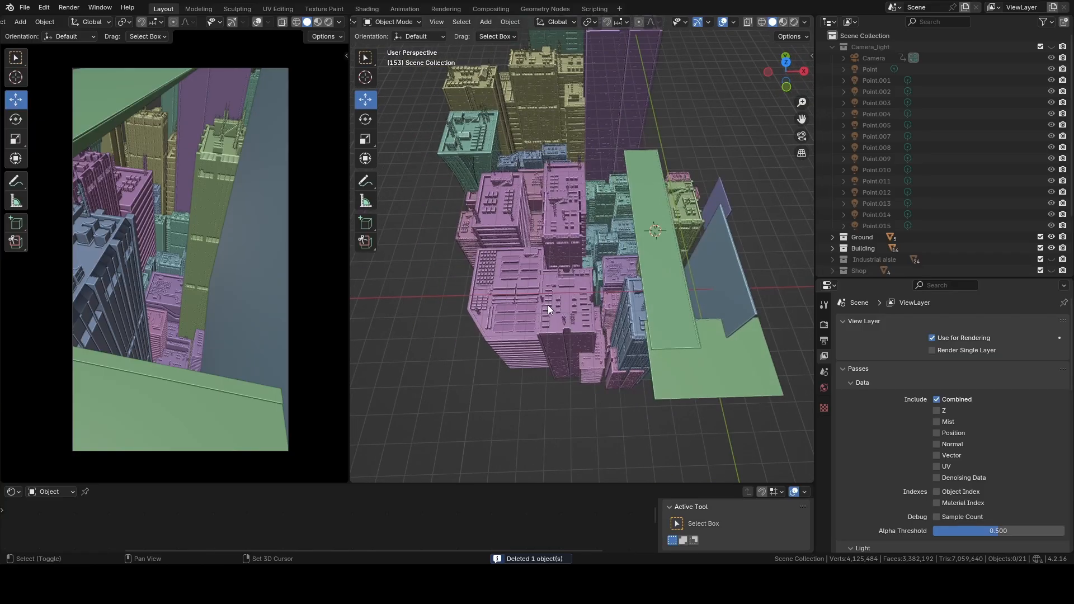
Step: Collapse the Camera_light collection and inspect the tall office tower and the smaller buildings clustered around its base
left_click(832, 46)
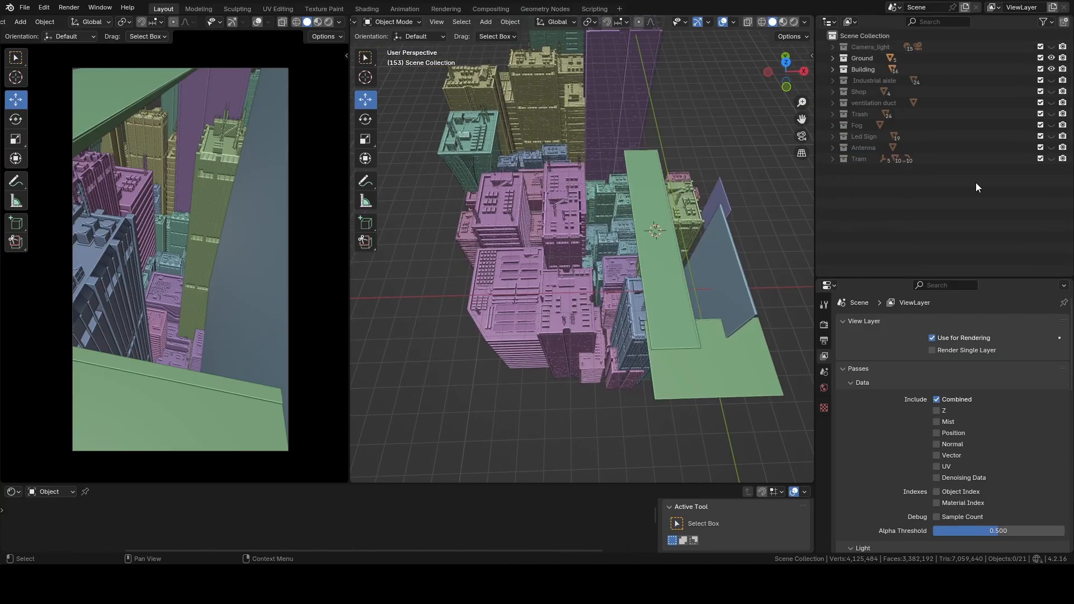
middle_click_drag(625, 278, 613, 178)
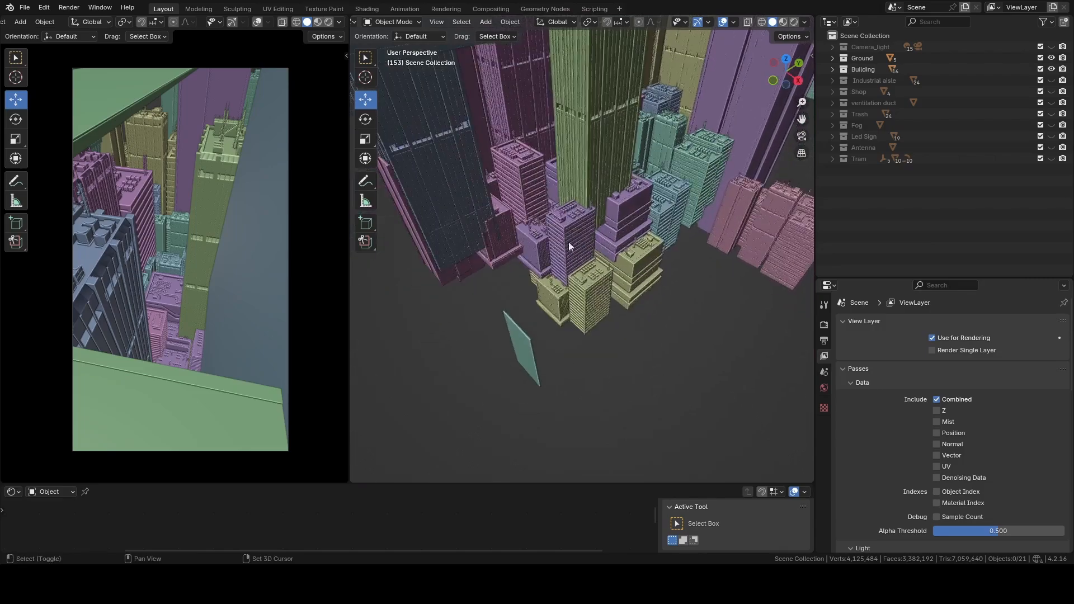
left_click(612, 165)
key("KP_Decimal")
middle_click_drag(641, 270, 618, 244, "shift")
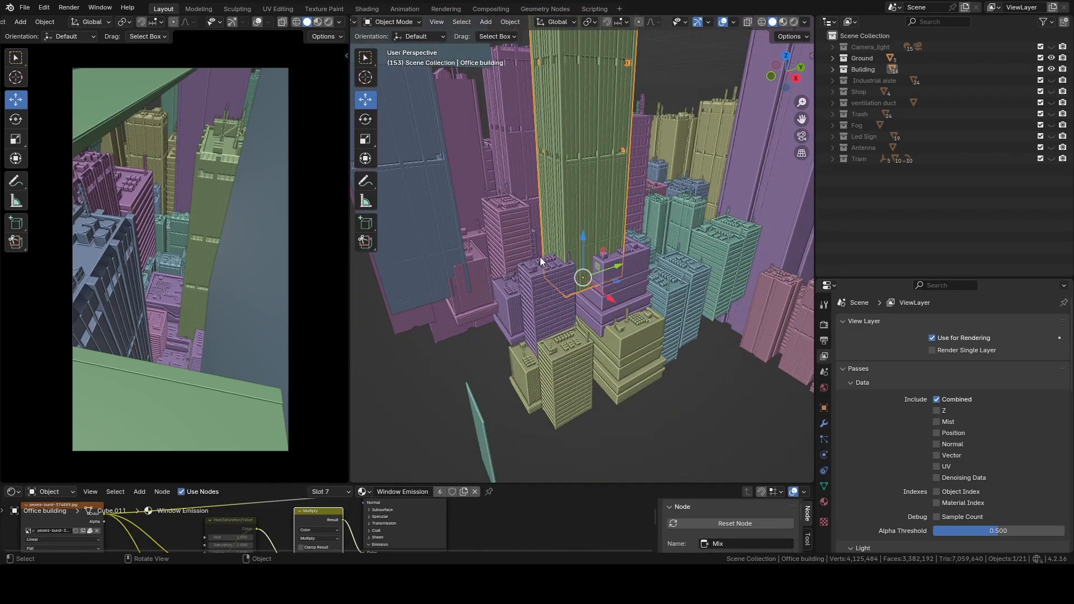
scroll(540, 257, "up", 4)
middle_click_drag(539, 257, 573, 278)
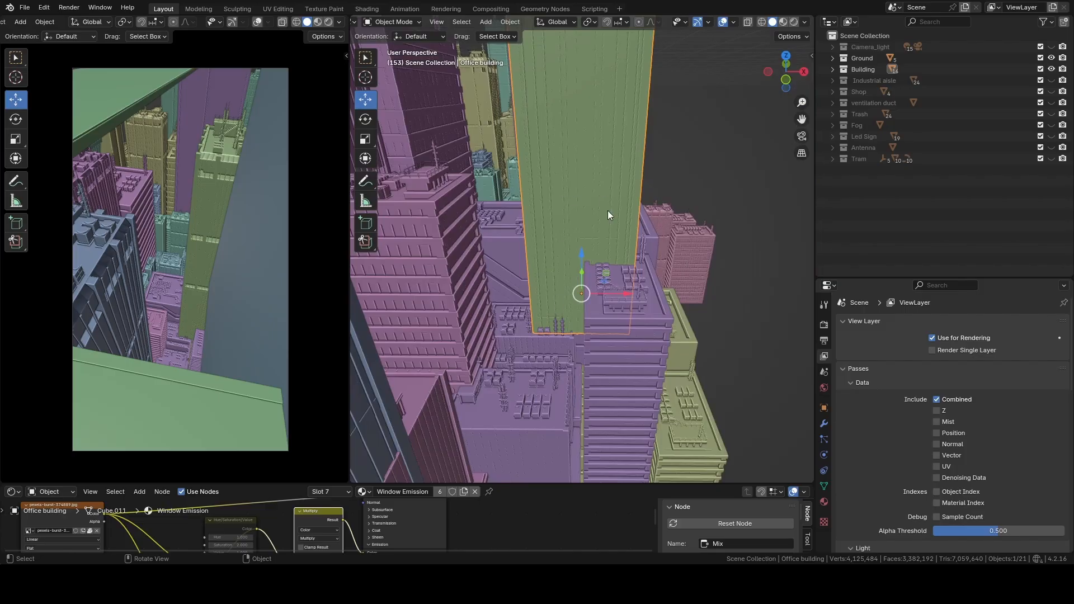
middle_click_drag(597, 236, 566, 247)
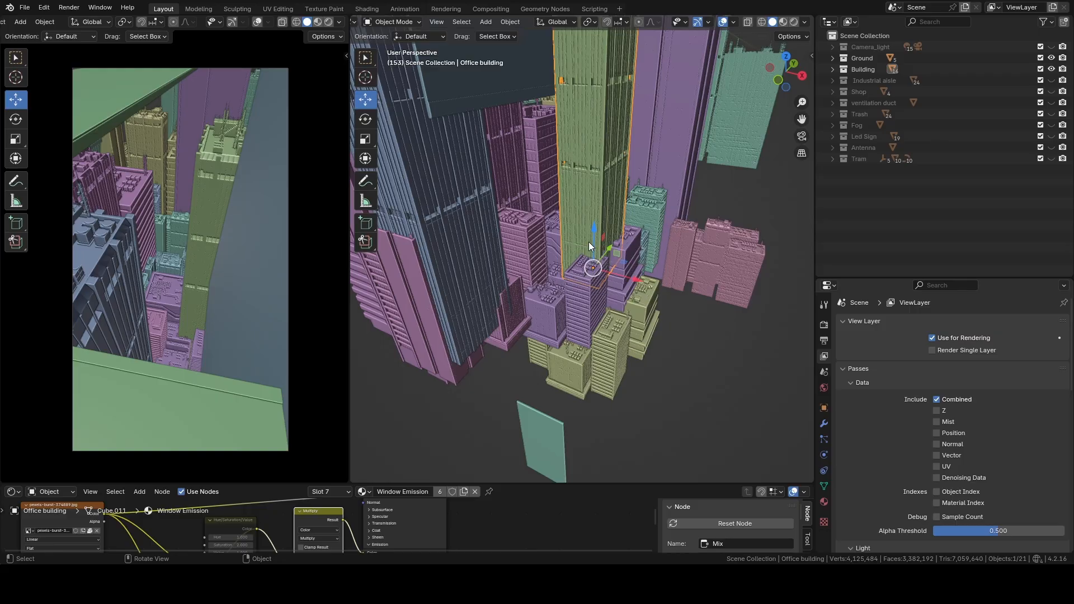
Step: Select the blue-grey office building in the camera view's foreground and inspect the surrounding blocks from above
left_click(142, 276)
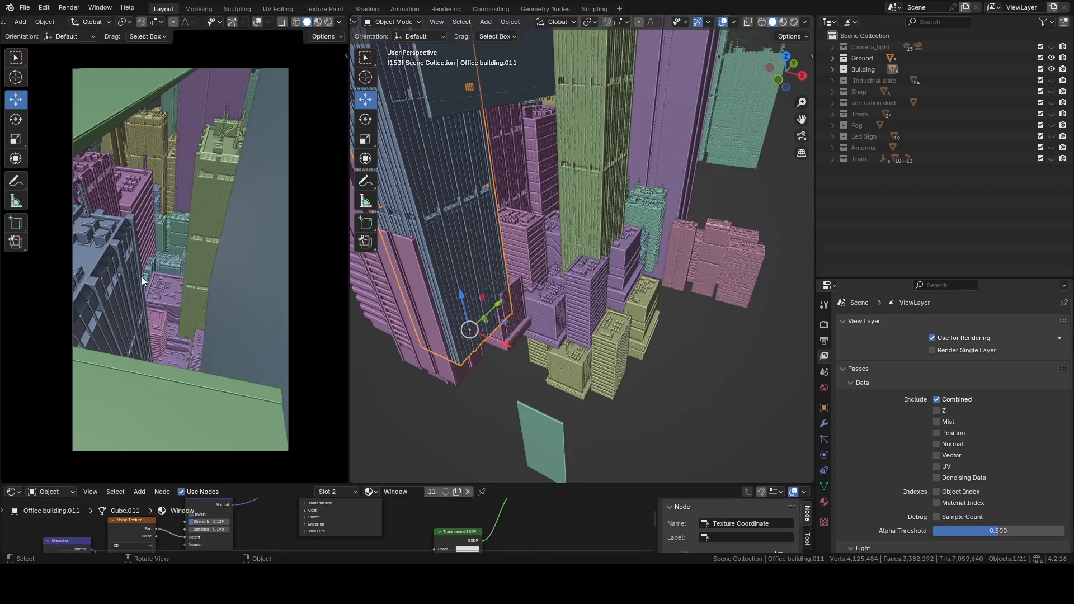
middle_click_drag(549, 232, 606, 226)
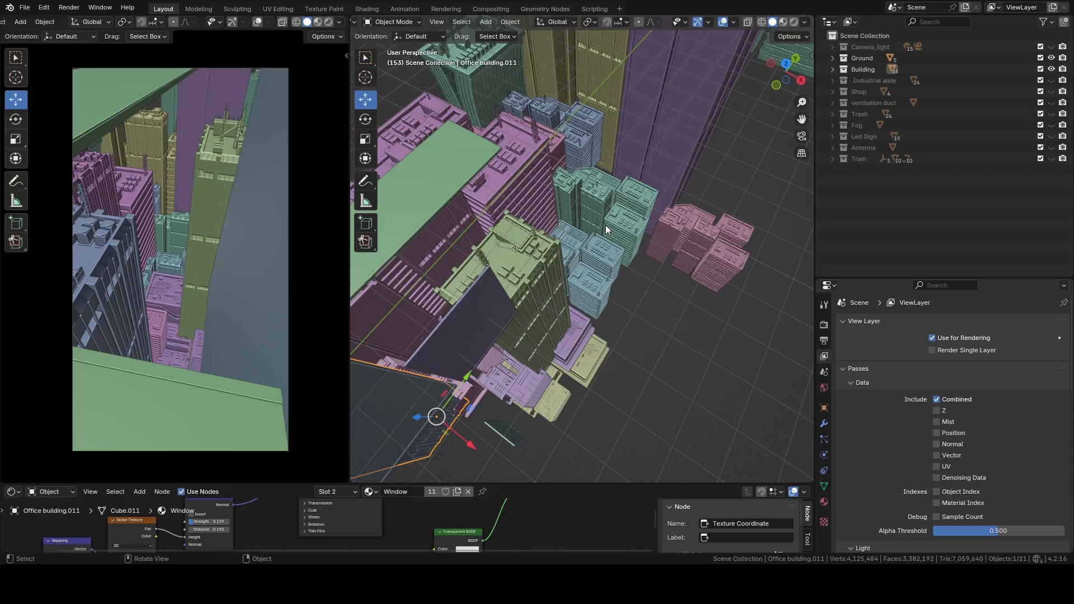
middle_click_drag(605, 225, 546, 283)
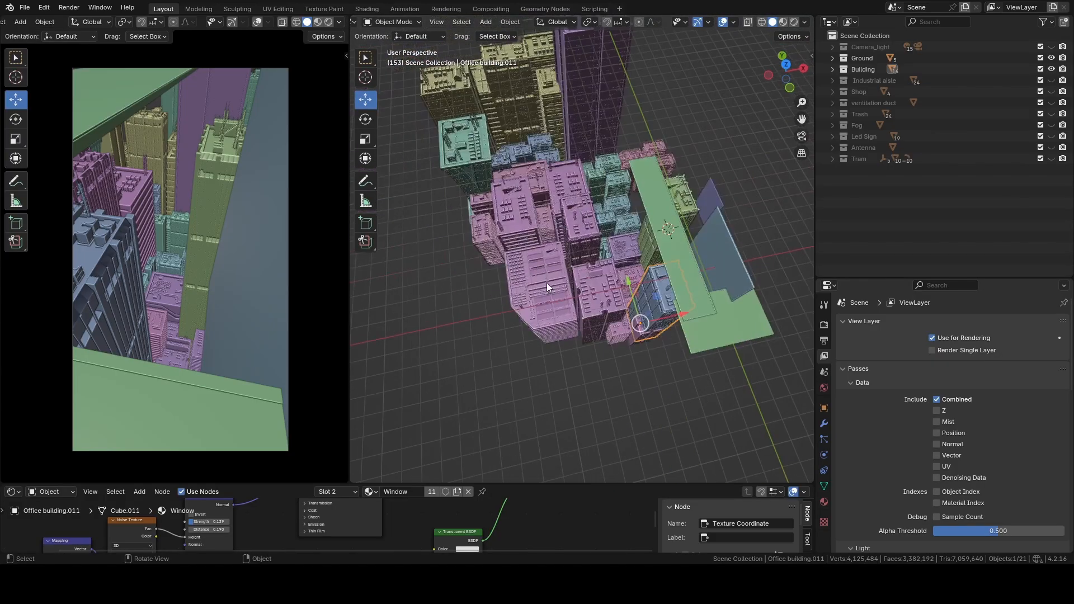
Step: Move the large pink office-building block about 114 m along negative X, away from the alley
left_click(546, 283)
left_click_drag(607, 243, 495, 247)
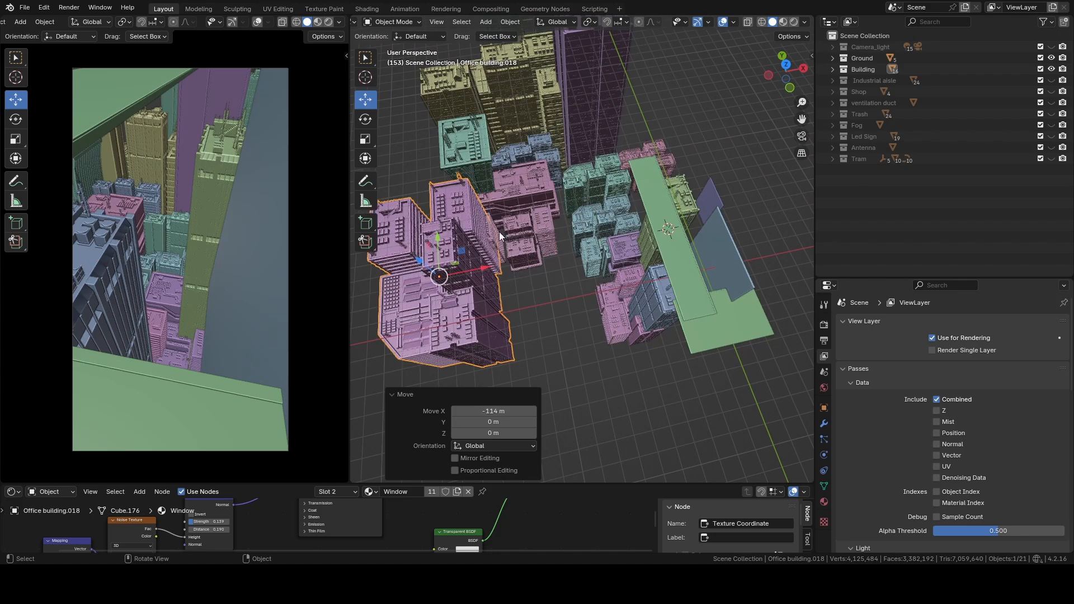
left_click(607, 242)
left_click_drag(642, 216, 481, 250)
Step: Isolate the foreground blue-grey and green office towers with the ground slabs in local view and examine them through the camera
left_click(596, 241)
middle_click_drag(598, 242, 552, 239)
left_click(552, 240)
middle_click_drag(490, 296, 564, 290)
left_click(520, 279, "shift")
left_click(546, 244, "shift")
left_click(585, 253, "shift")
left_click(635, 267, "shift")
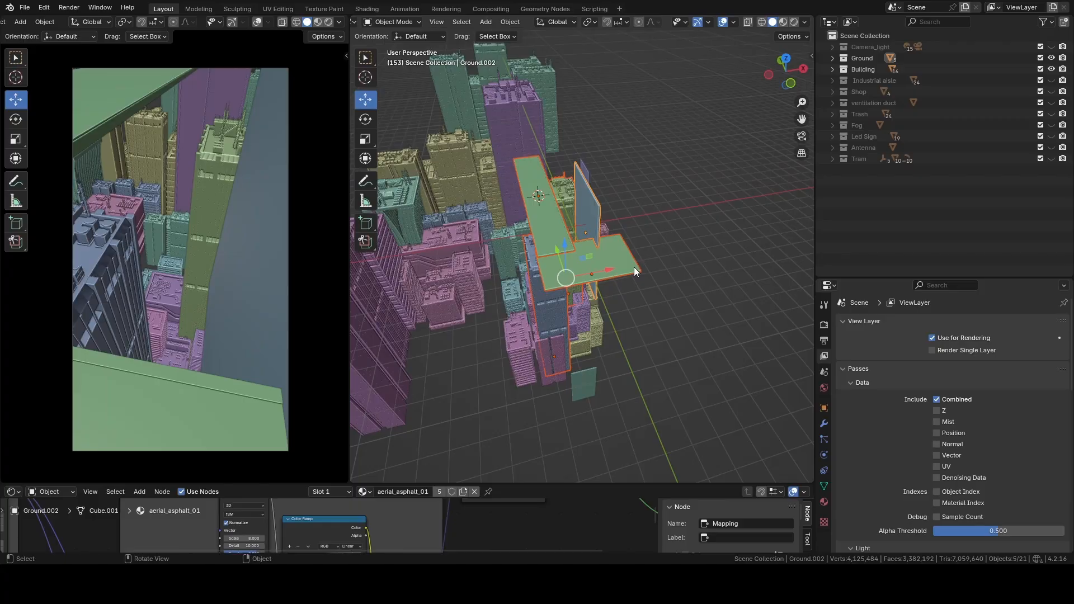
key("KP_Divide")
key("KP_0")
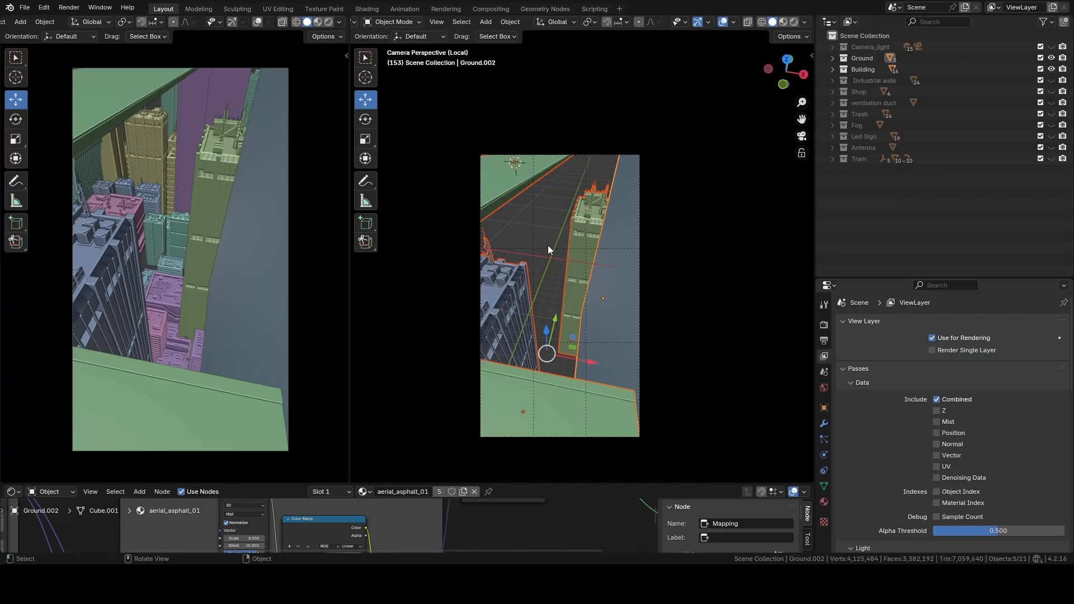
Step: Leave local view and undo the large pink office block's move along X
left_click(582, 251)
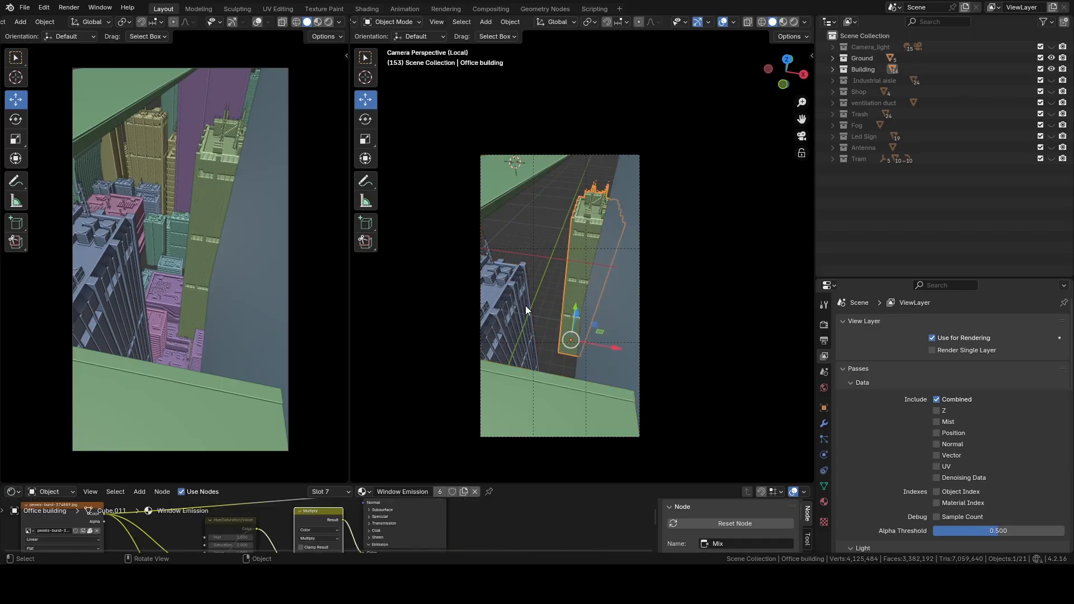
key("KP_Divide")
key("ctrl+z")
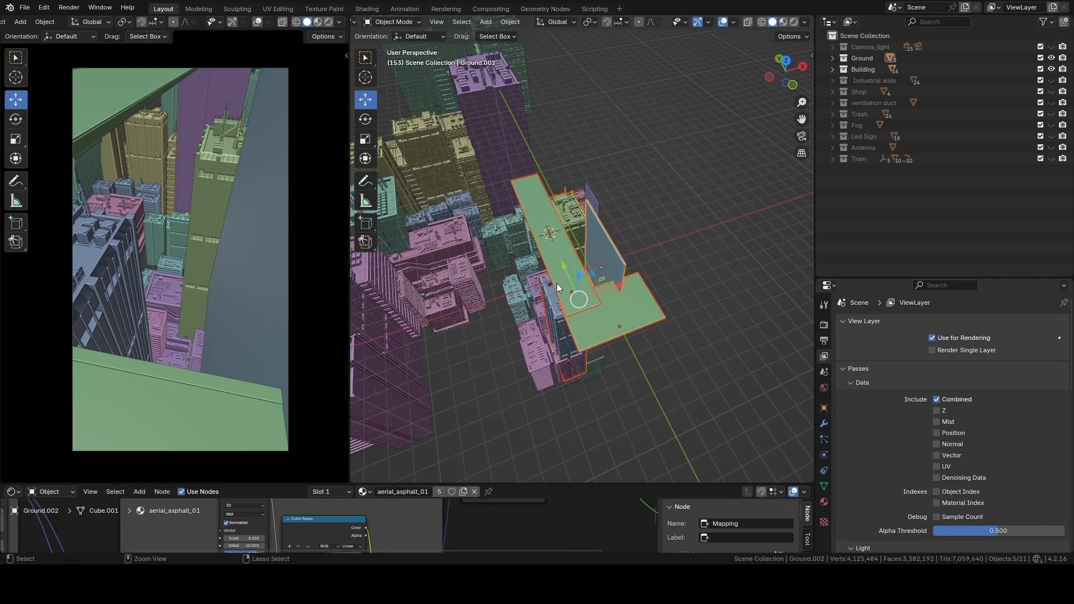
key("ctrl+shift+z")
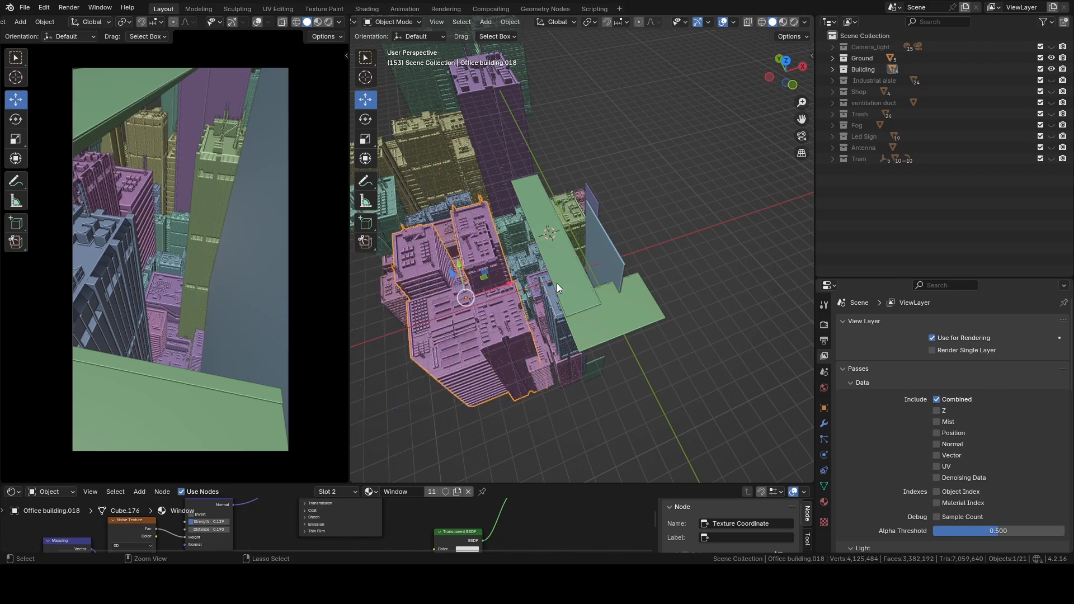
middle_click_drag(573, 270, 553, 229)
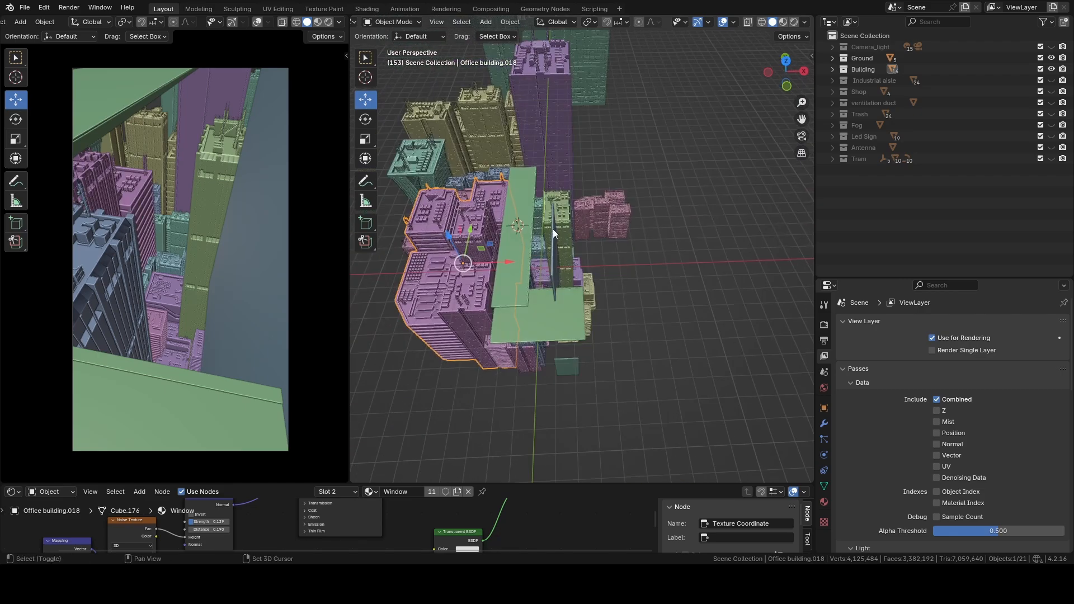
Step: Pick out the purple, yellow and green office towers one by one in the camera view to locate them in the scene
left_click(213, 96)
left_click(152, 139)
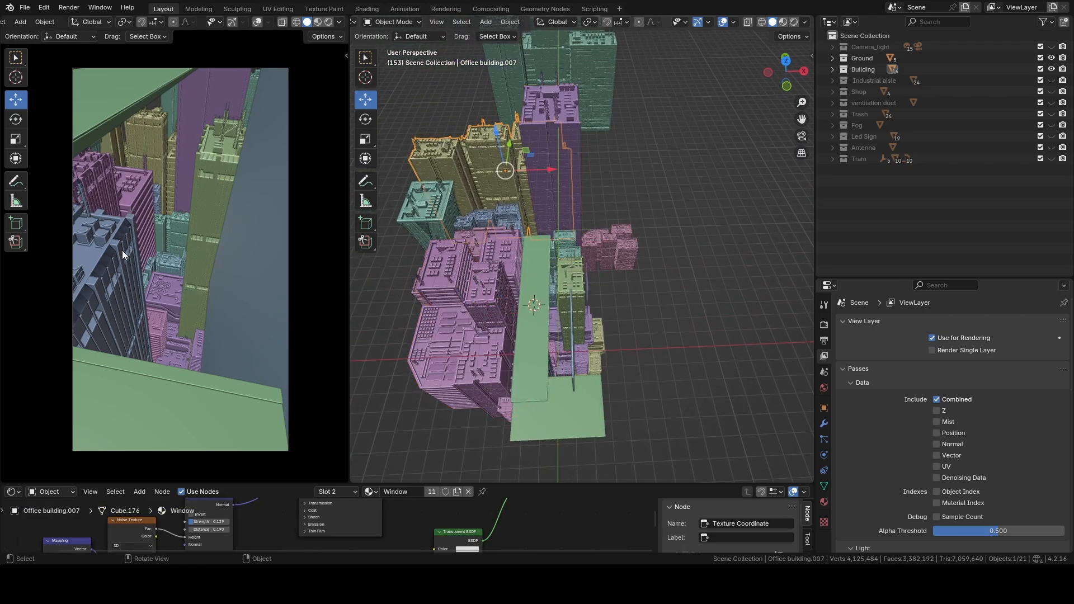
left_click(192, 182)
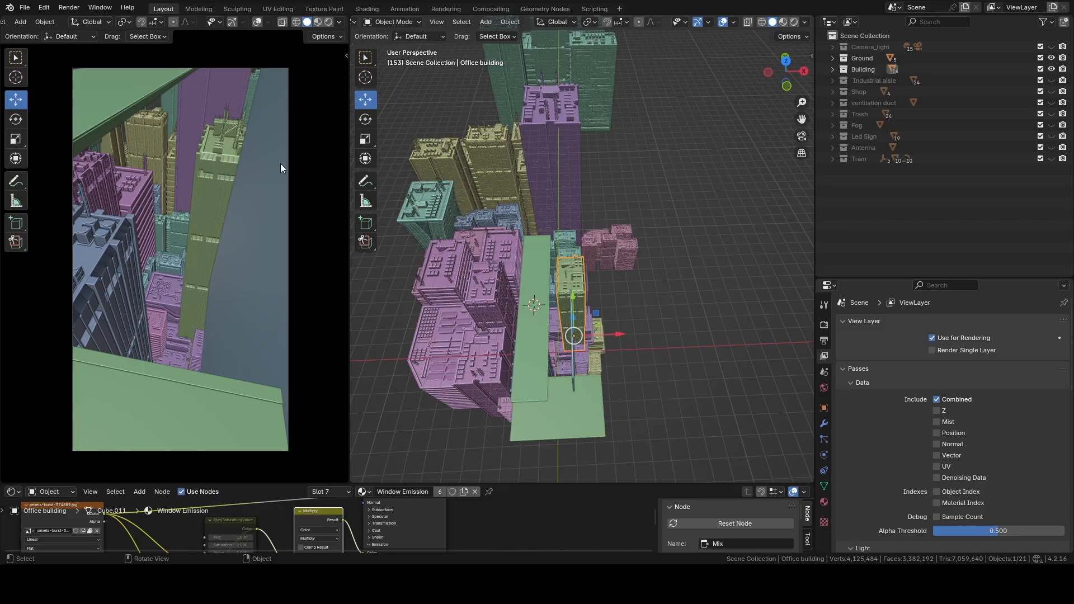
left_click(152, 134)
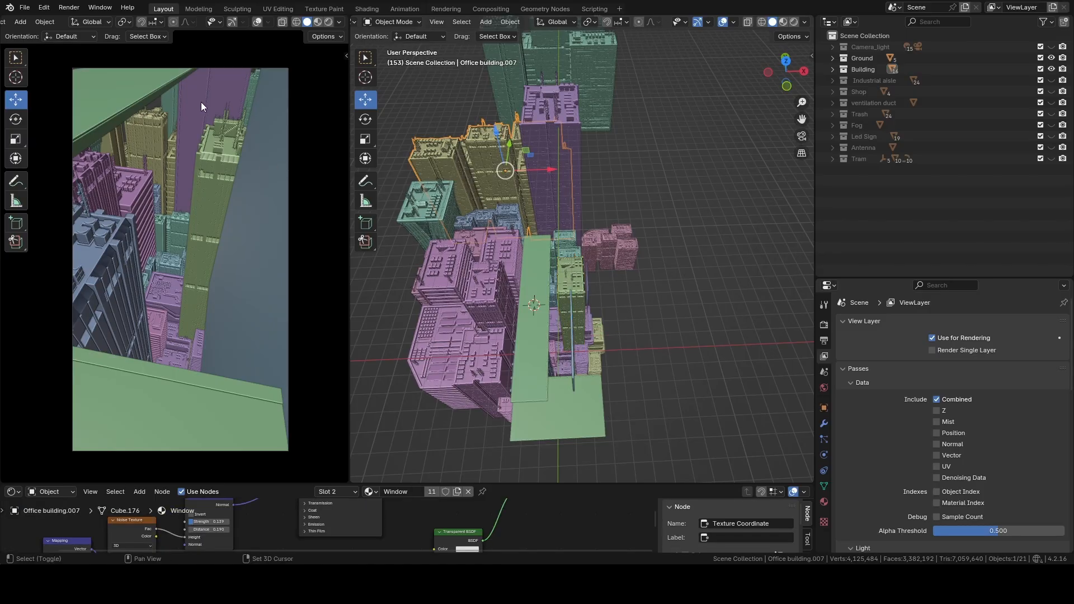
Step: Isolate the yellow, purple, blue-grey and pink office buildings with the ground slabs in local view and check them through the camera
left_click(200, 103, "shift")
left_click(120, 265, "shift")
left_click(569, 388, "shift")
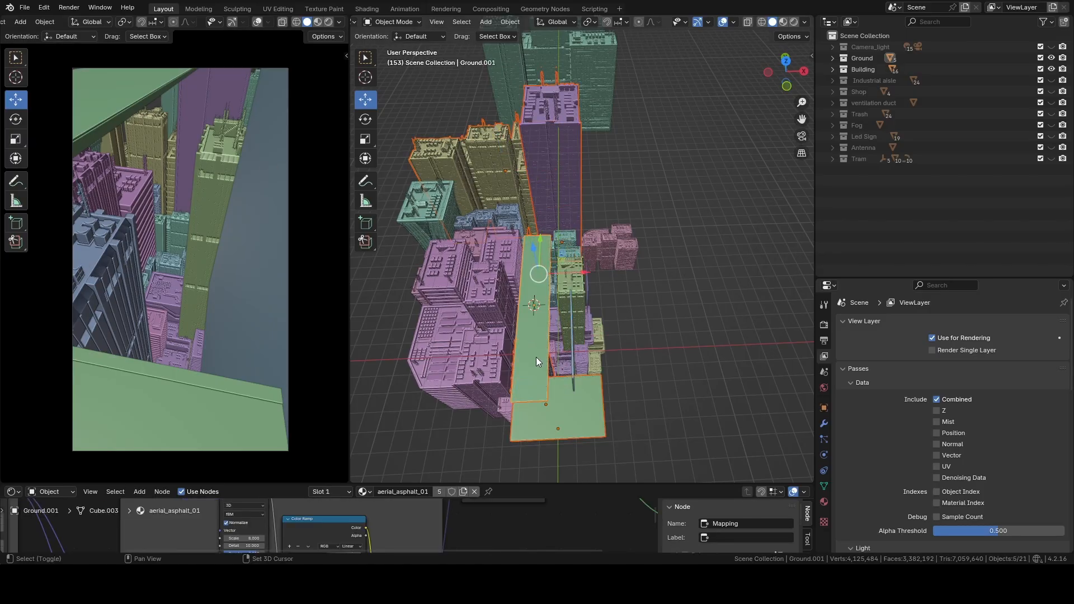
middle_click_drag(536, 357, 485, 315)
left_click(502, 276, "shift")
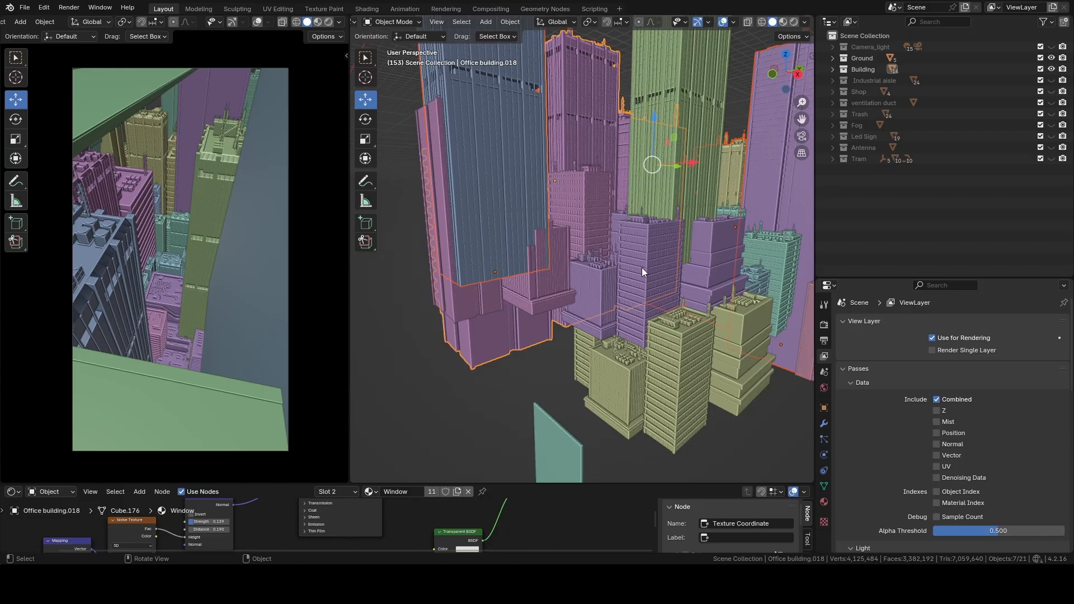
key("KP_Divide")
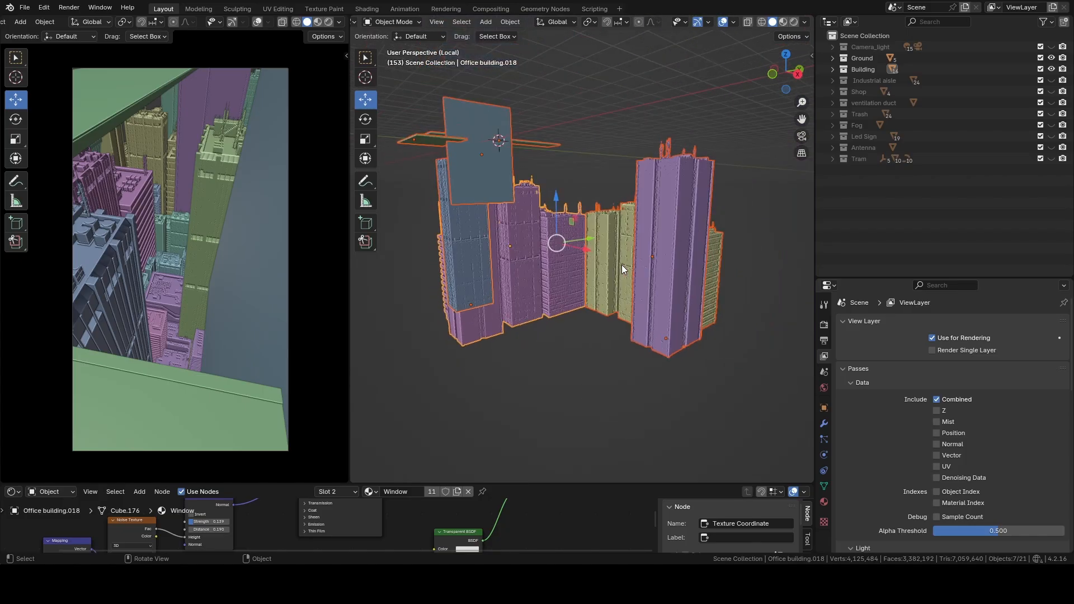
key("KP_0")
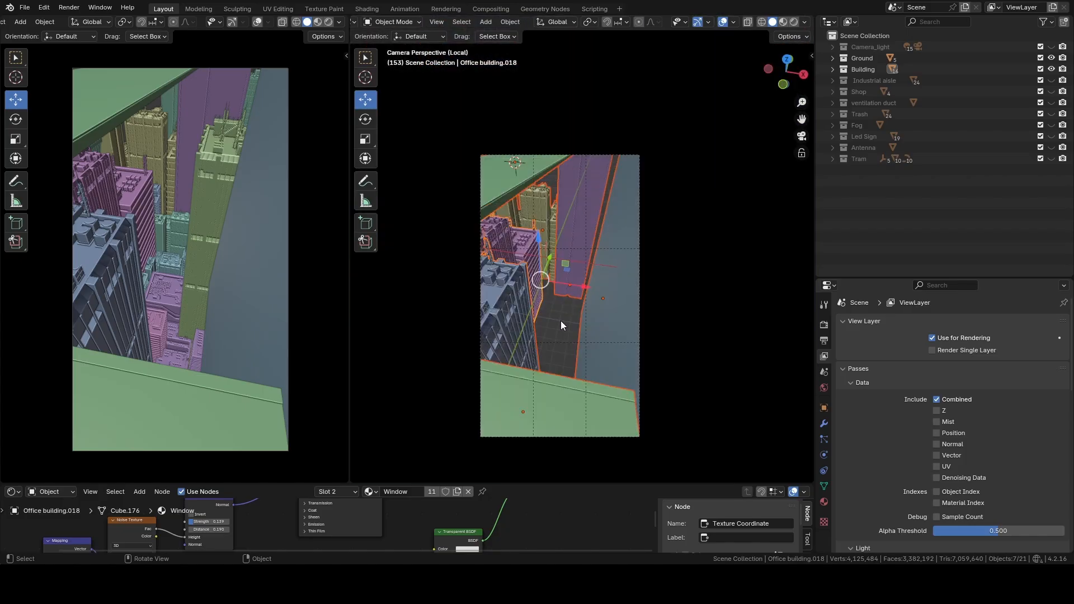
Step: Add the tall green foreground tower to the isolated buildings and slabs and examine the empty gap between them through the camera
key("ctrl+z")
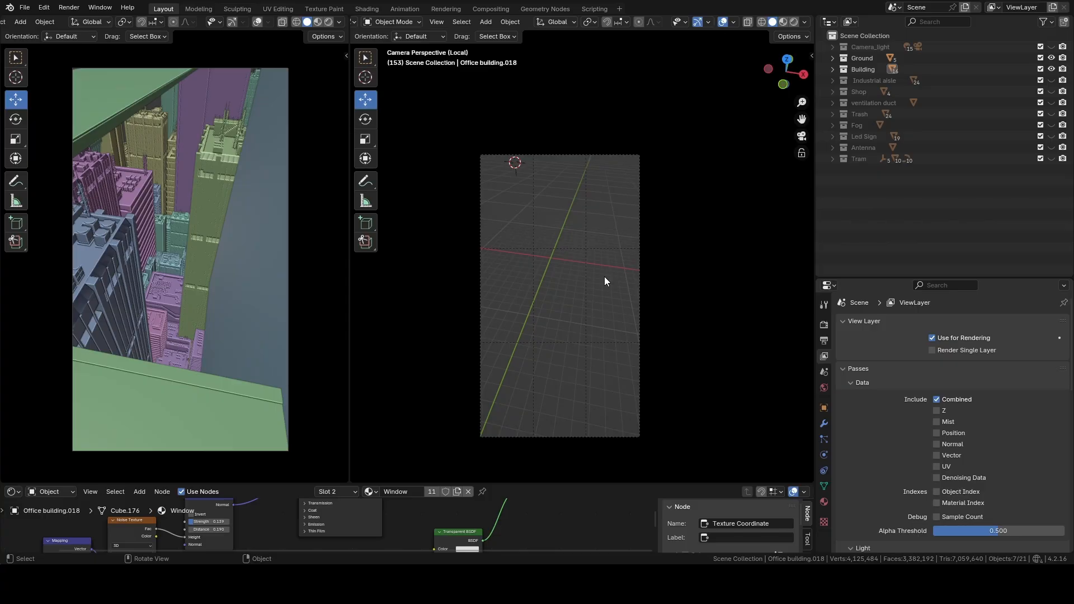
key("KP_Divide")
scroll(602, 297, "down", 3)
middle_click_drag(603, 297, 623, 322)
left_click(647, 240, "shift")
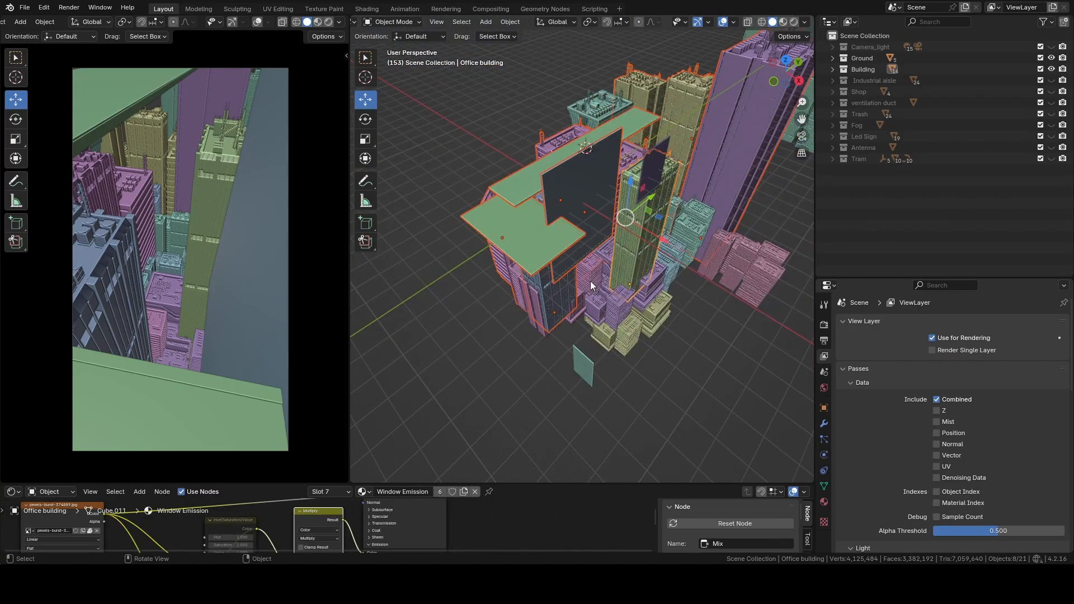
key("KP_Divide")
key("KP_0")
key("KP_0")
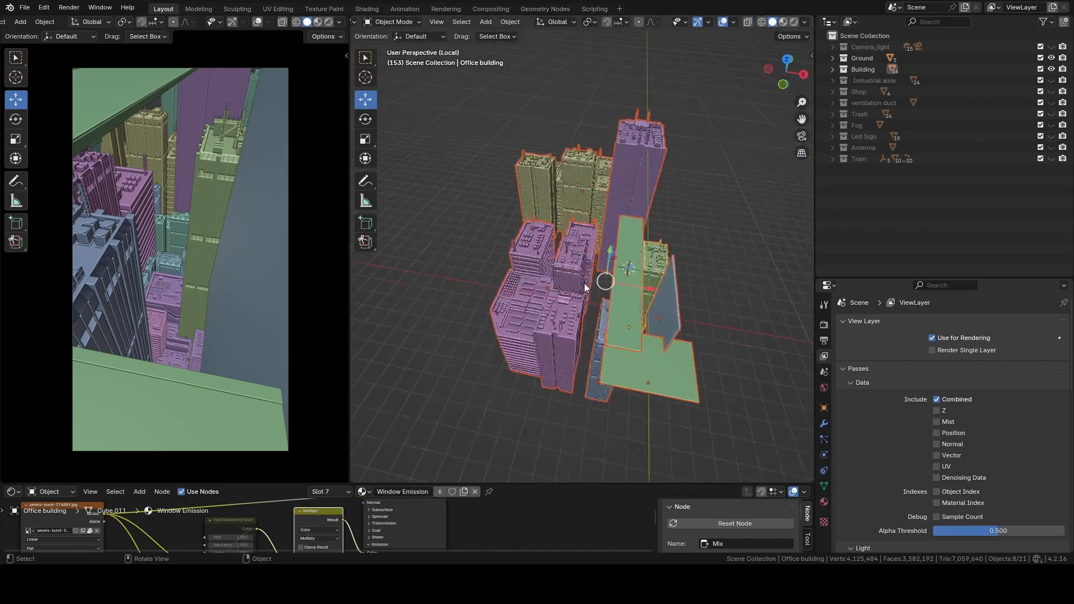
key("KP_0")
scroll(595, 289, "up", 2)
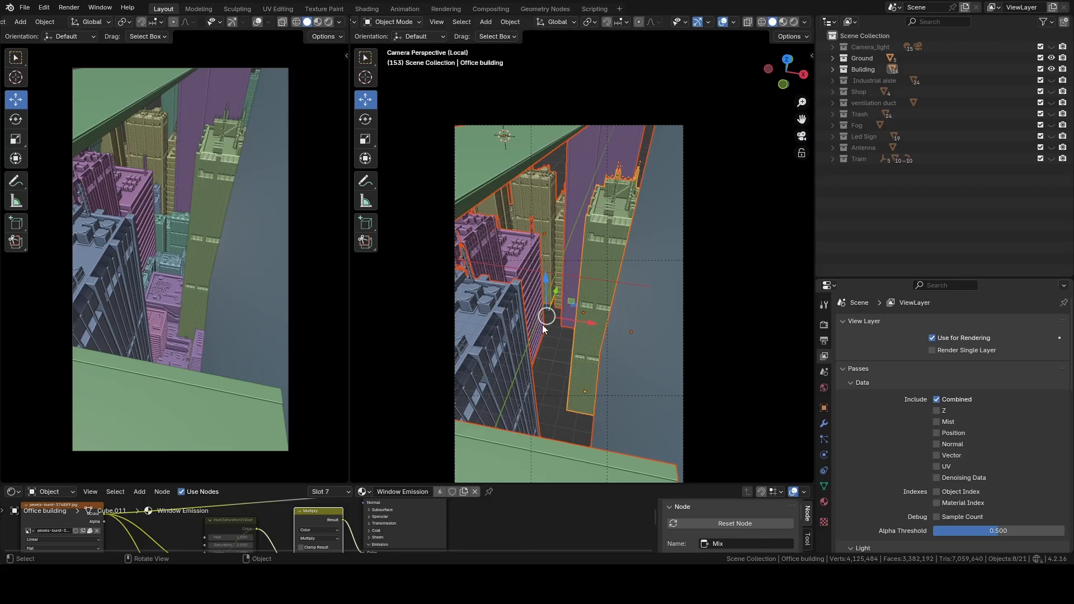
scroll(559, 317, "up", 6)
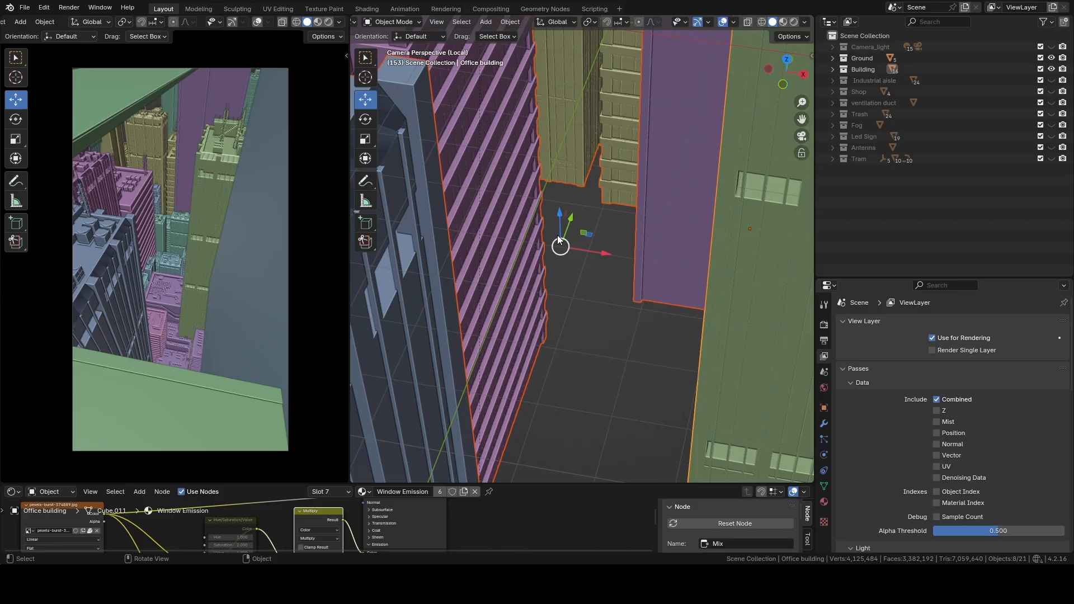
Step: Select the small teal office block in the alley gap, restore the full scene and inspect the filler buildings in both views
left_click(175, 226)
key("KP_Divide")
scroll(642, 276, "up", 3)
middle_click_drag(642, 276, 592, 341)
scroll(646, 297, "up", 3)
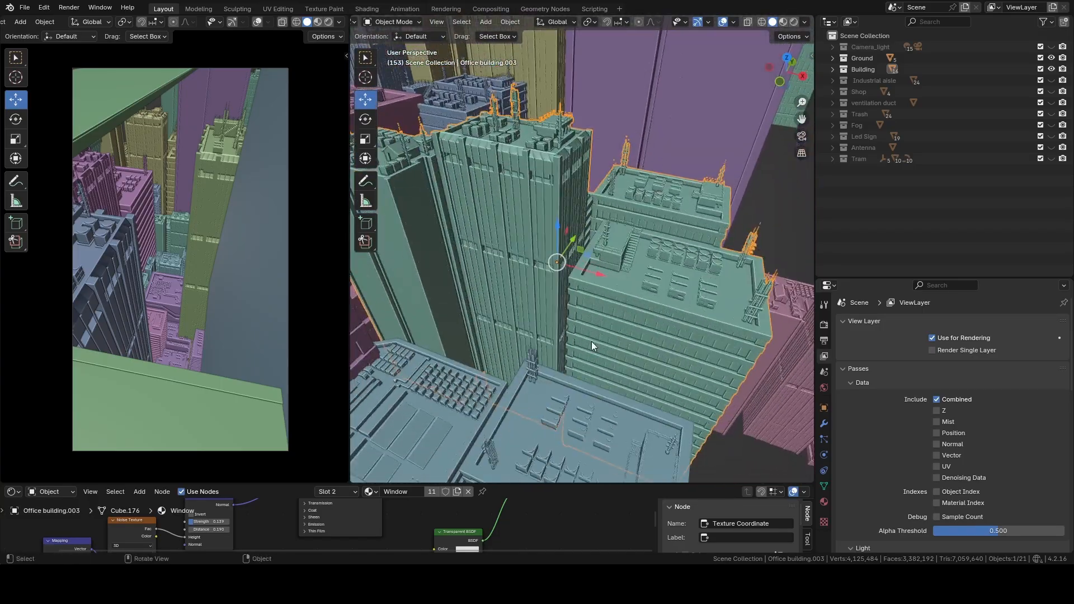
middle_click_drag(576, 267, 646, 264)
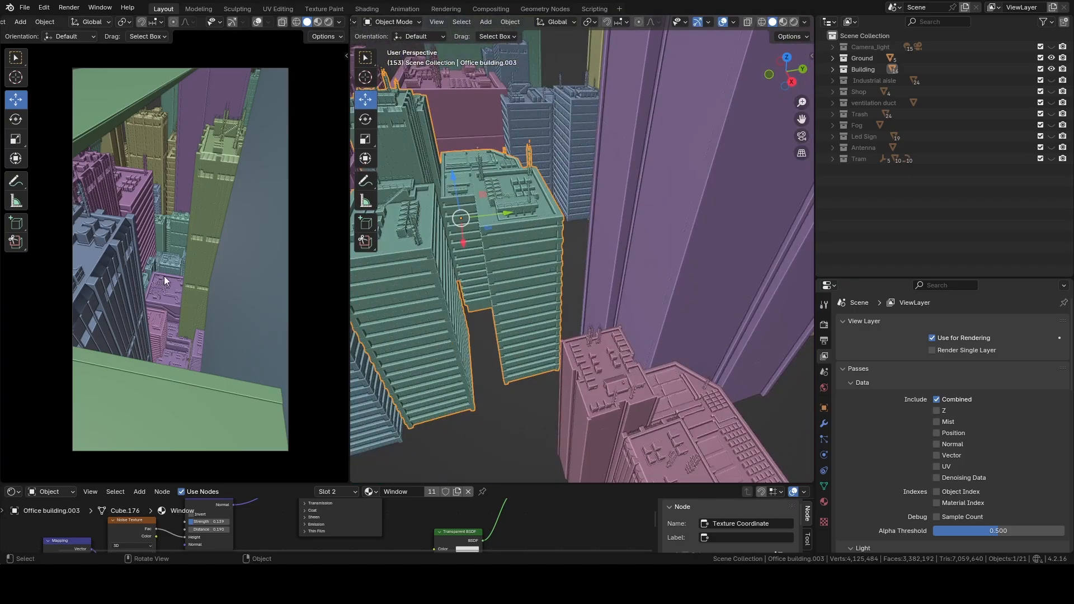
scroll(163, 277, "up", 4)
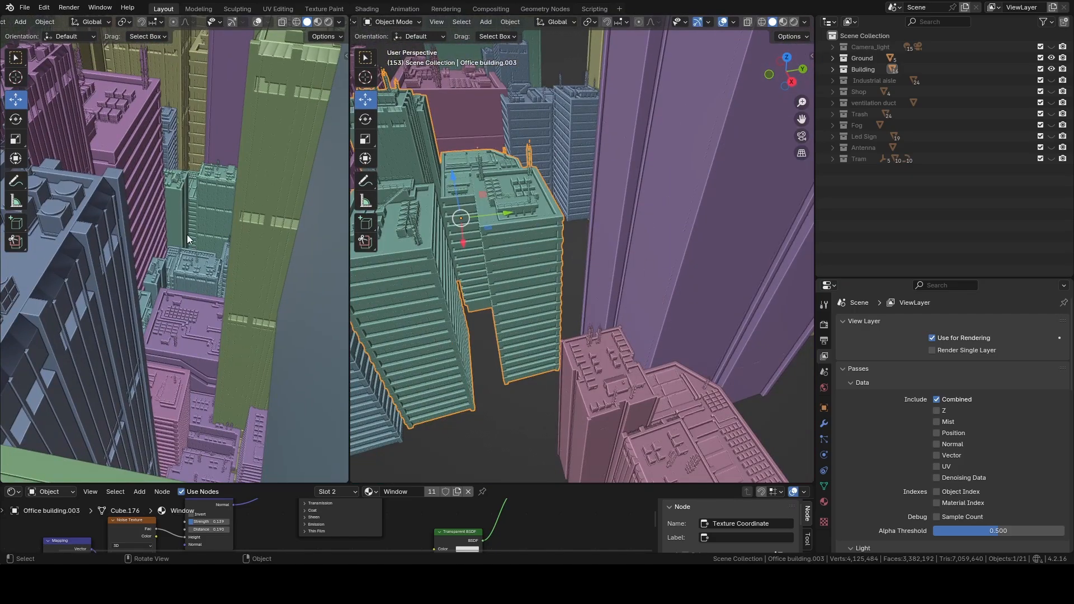
scroll(197, 231, "up", 2)
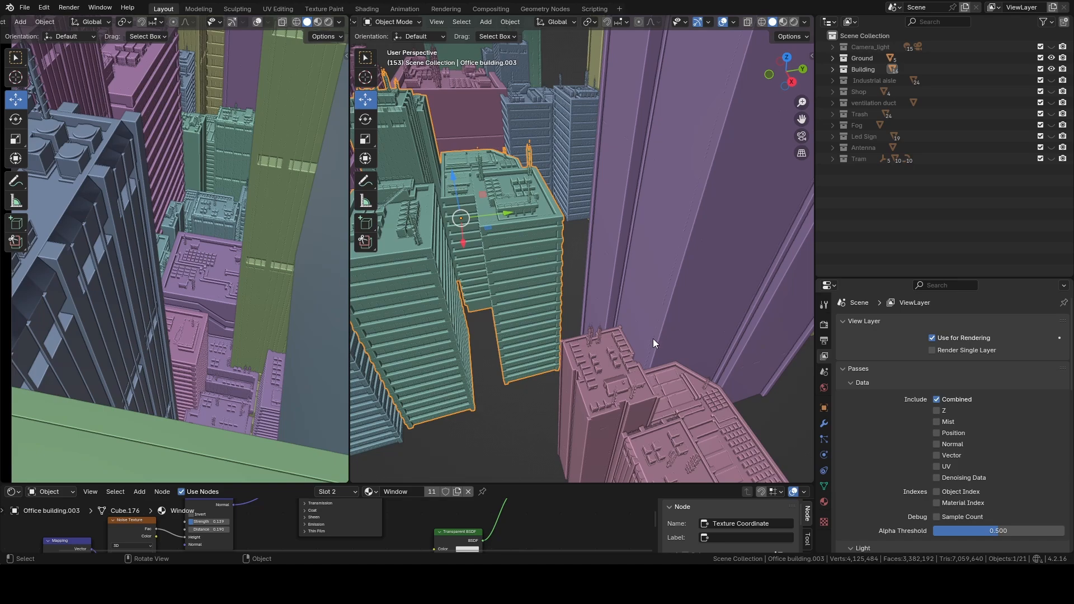
scroll(218, 293, "down", 6)
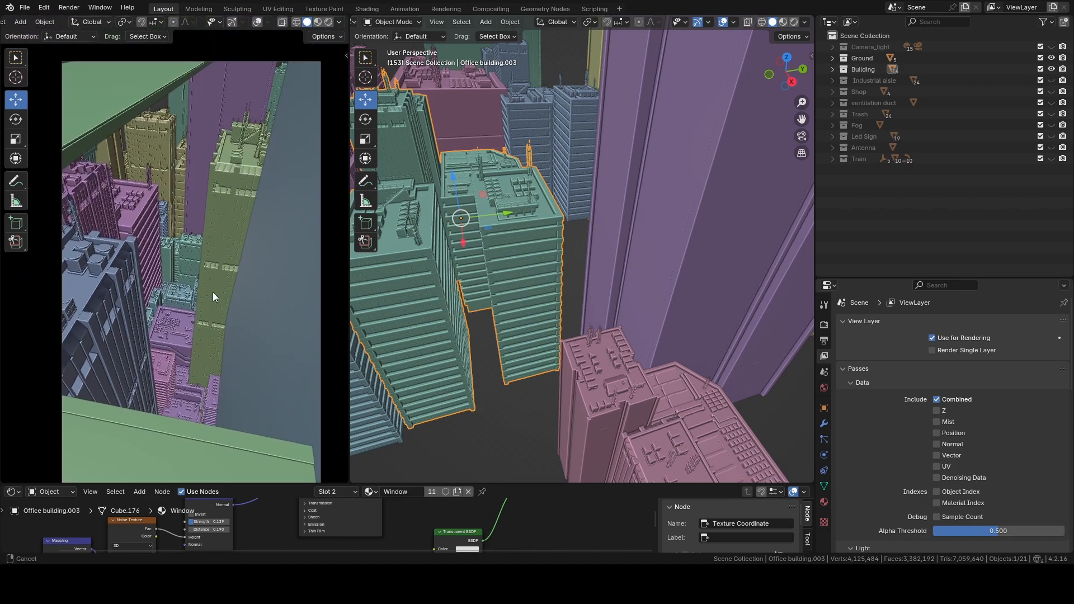
scroll(509, 283, "down", 5)
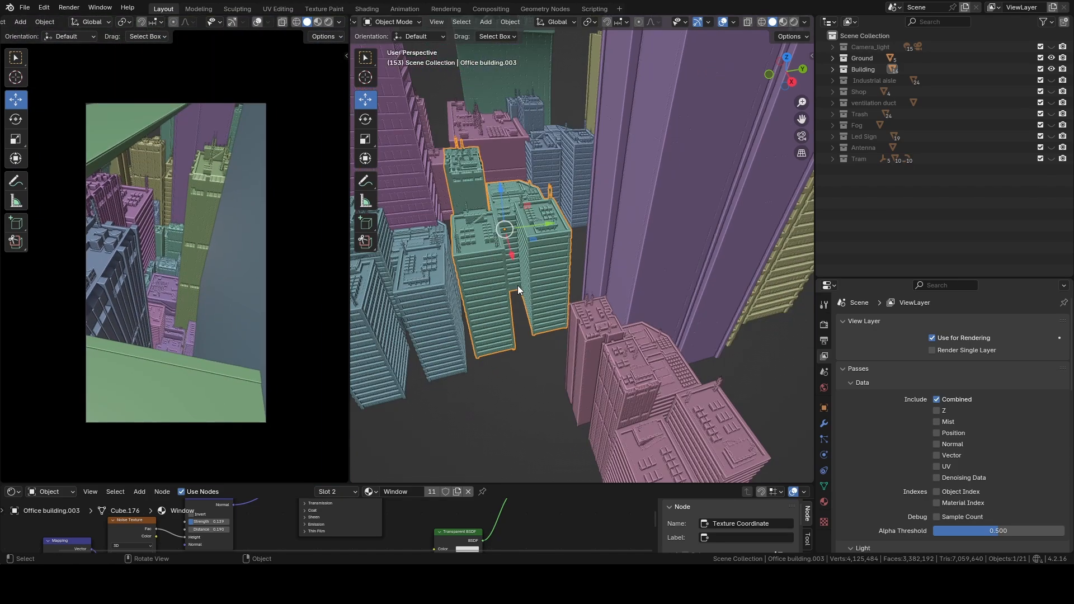
Step: Select the teal office tower in front of the yellow block and inspect the rear towers from above
middle_click_drag(518, 285, 612, 334)
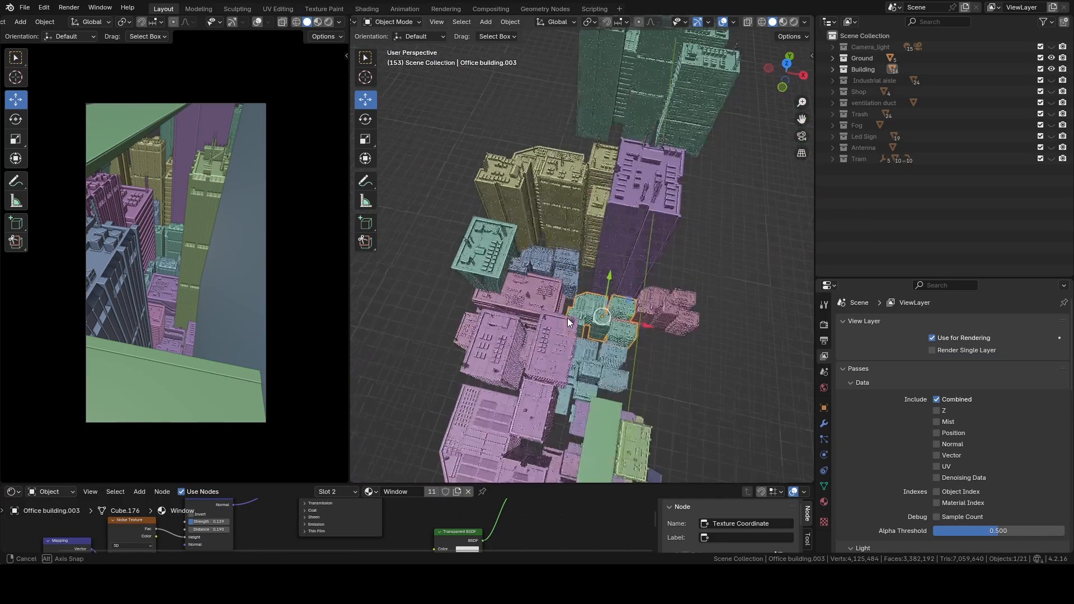
middle_click_drag(531, 302, 602, 357, "shift")
left_click(502, 313)
scroll(561, 323, "up", 3)
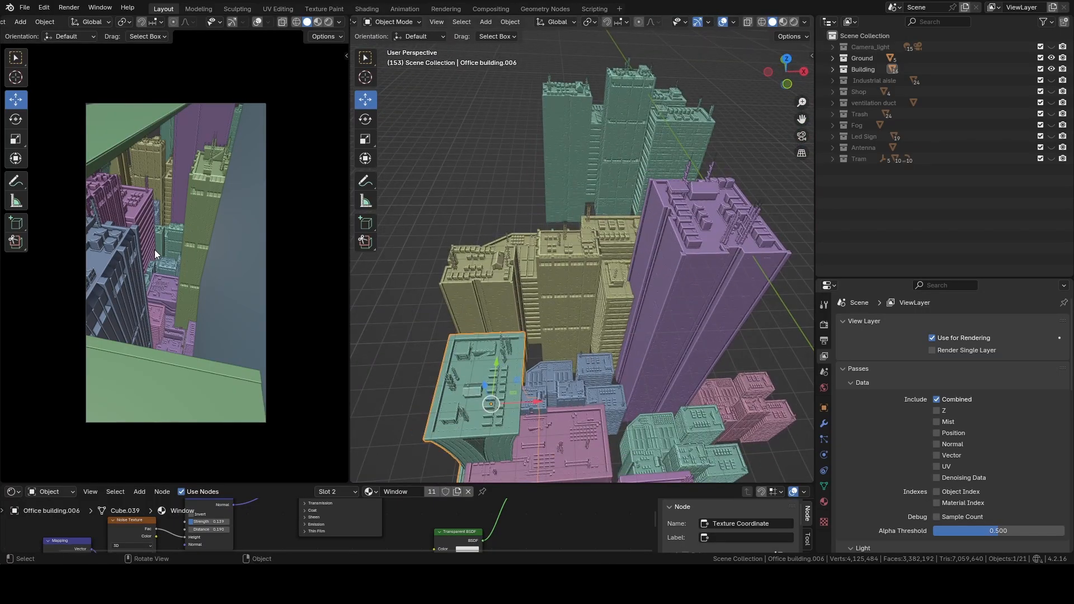
Step: Unhide the Camera_light collection and switch the camera viewport to Rendered shading
left_click(1051, 47)
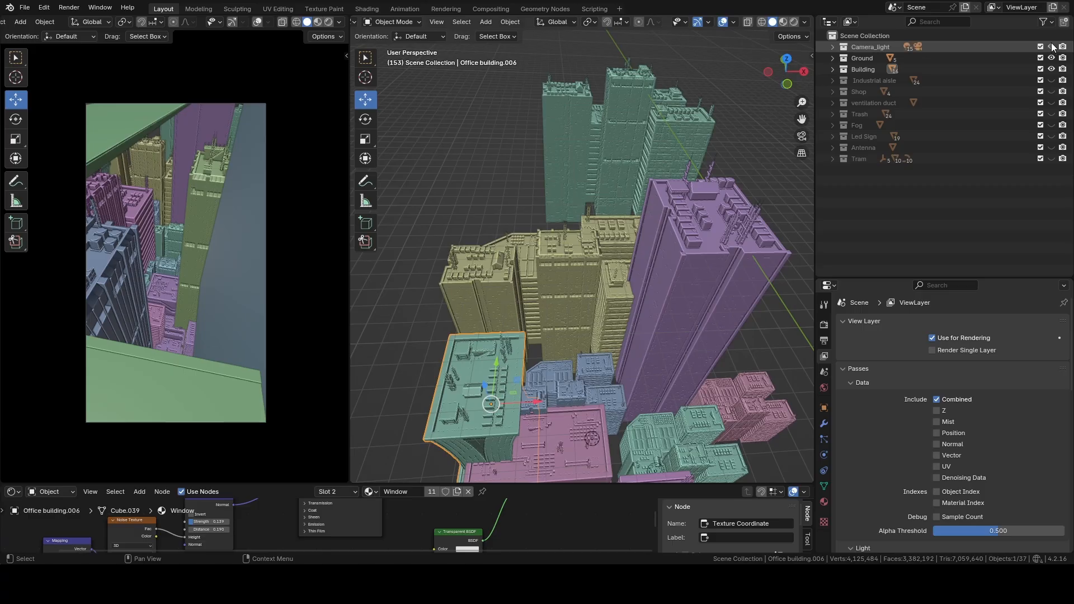
scroll(315, 240, "down", 2)
key("z")
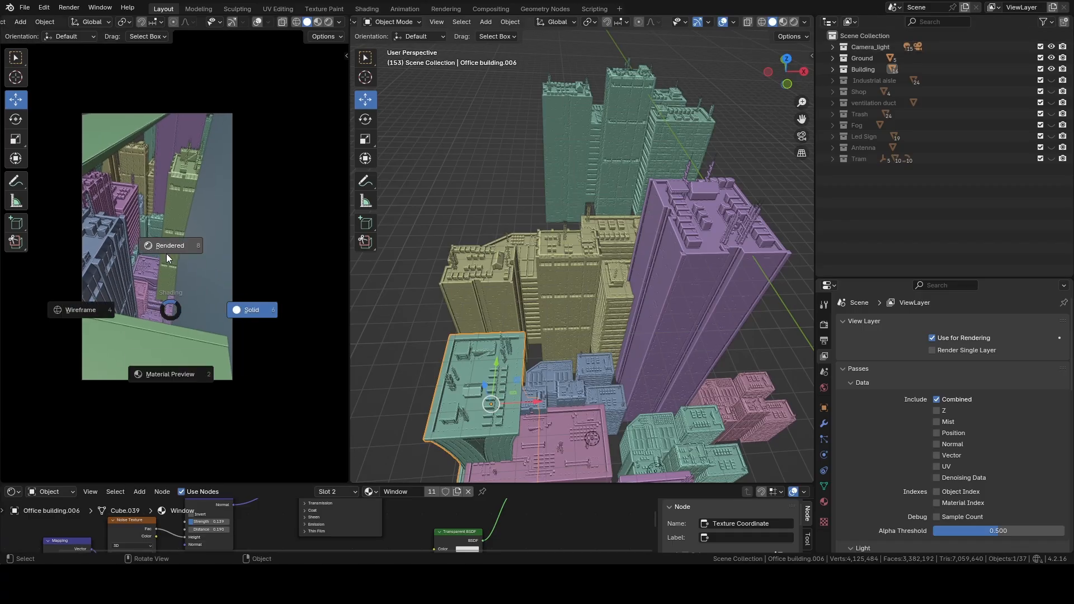
left_click(166, 251)
Step: Show the overlays in the rendered camera view, select the large side wall of the Ground collection, and hide the overlays again
left_click(257, 22)
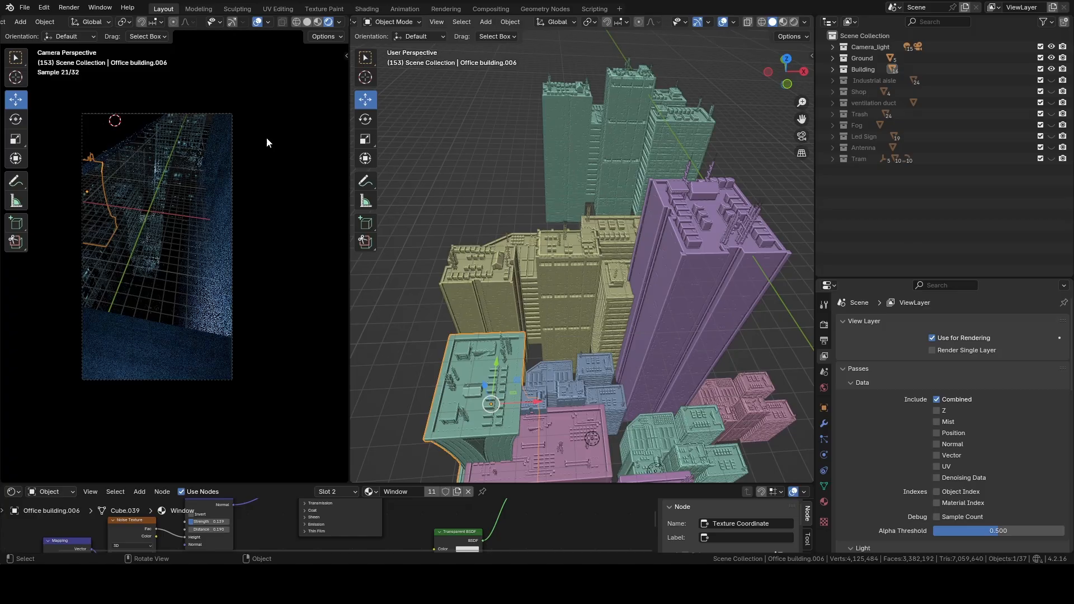
left_click(283, 270)
scroll(275, 268, "up", 1)
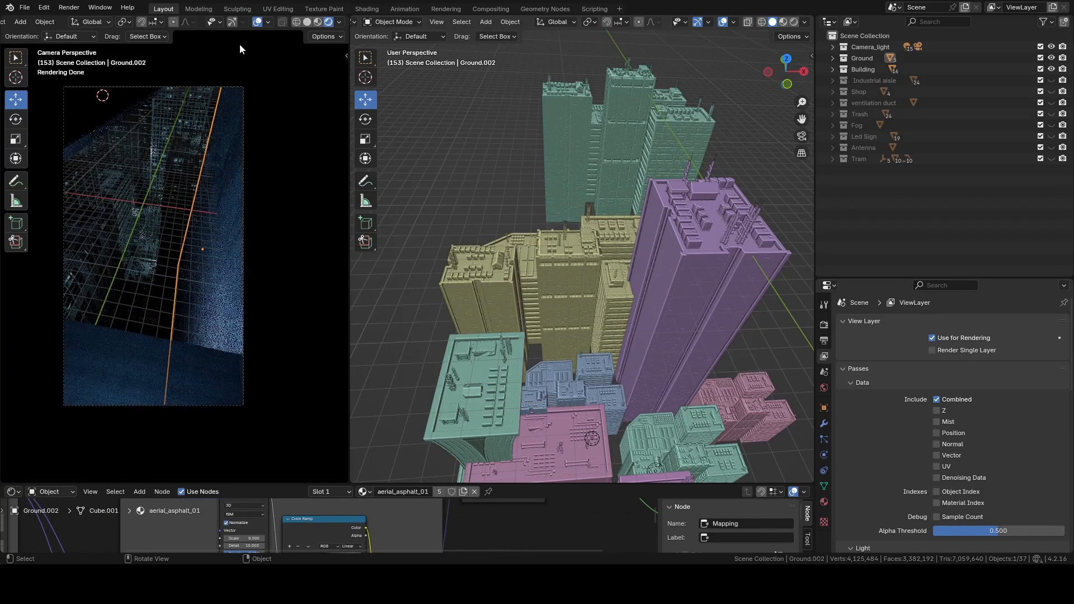
left_click(257, 23)
Step: Examine the office buildings' lit windows close up in the rendered camera view
scroll(129, 232, "up", 2)
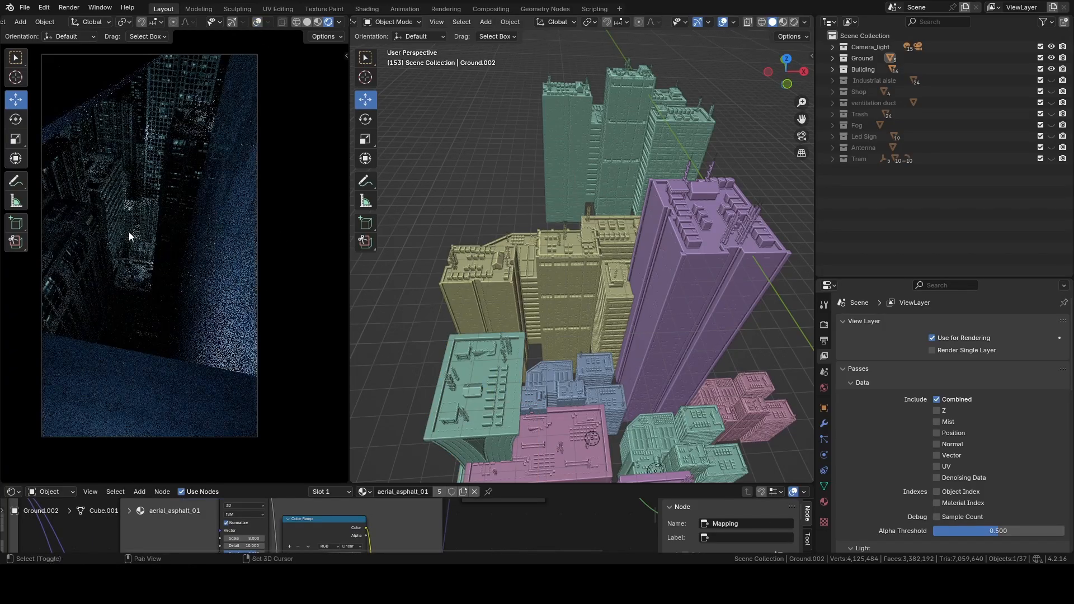
middle_click_drag(128, 231, 193, 290, "shift")
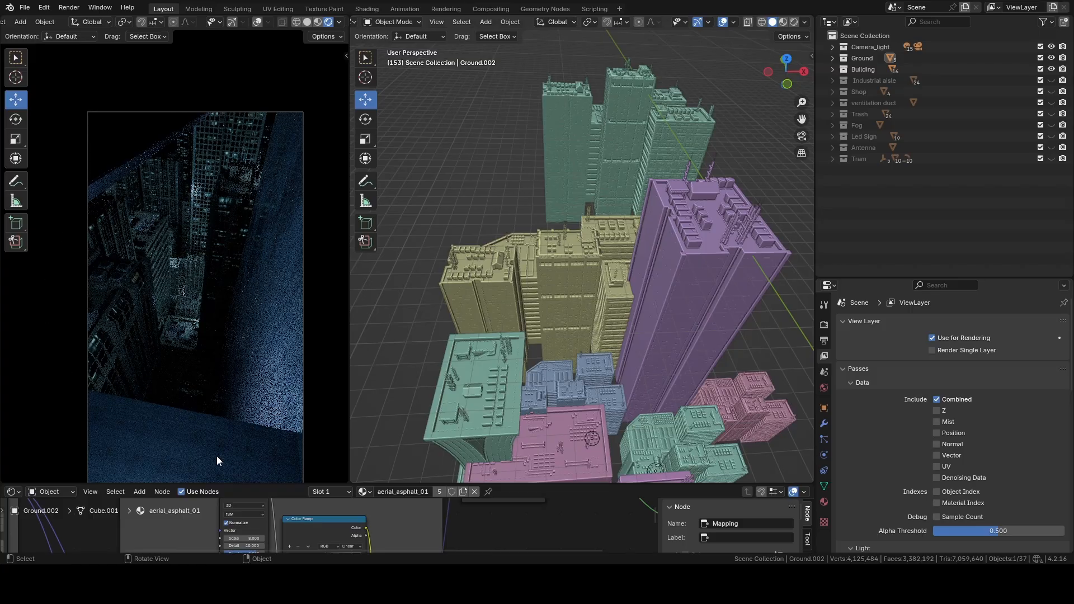
scroll(223, 330, "up", 2)
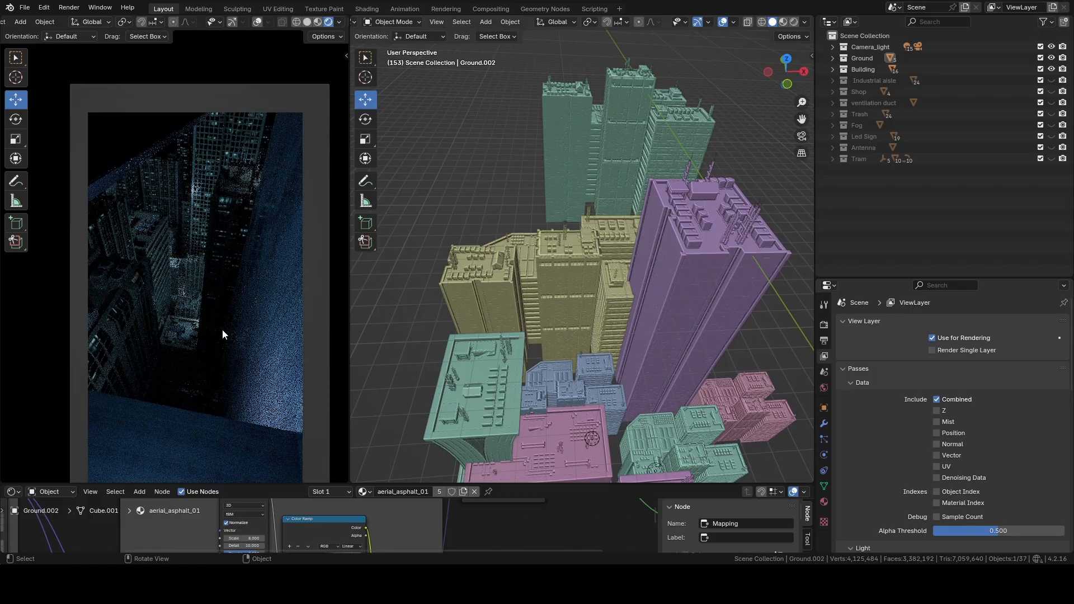
middle_click_drag(183, 237, 213, 277, "shift")
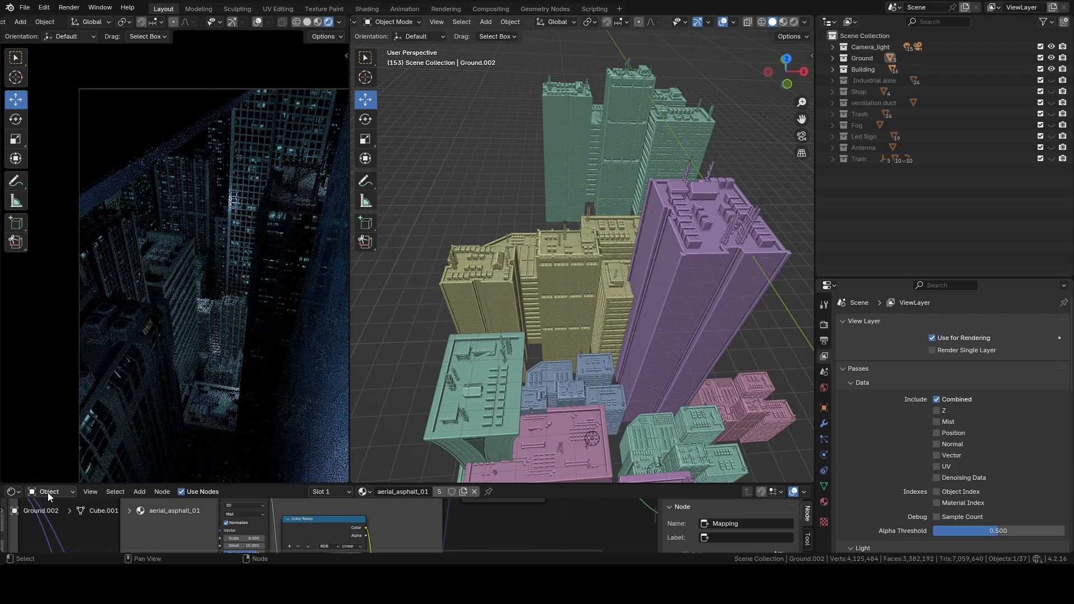
Step: Switch the shader editor to the World node tree and enlarge it to show the Sky Texture, Background and World Output nodes
left_click(48, 492)
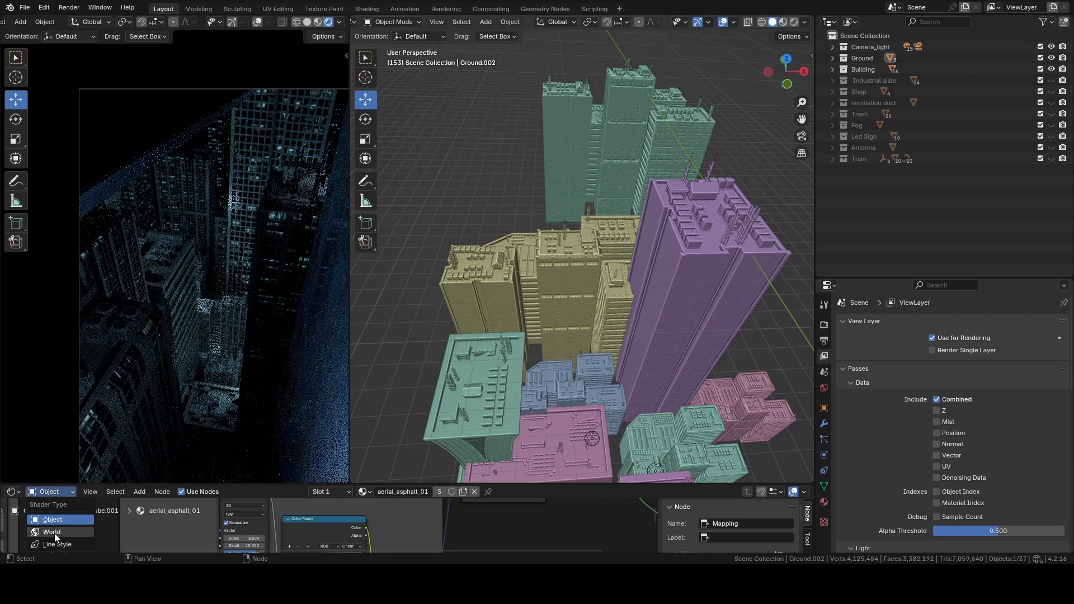
left_click(55, 532)
left_click_drag(330, 484, 330, 395)
scroll(332, 518, "up", 1)
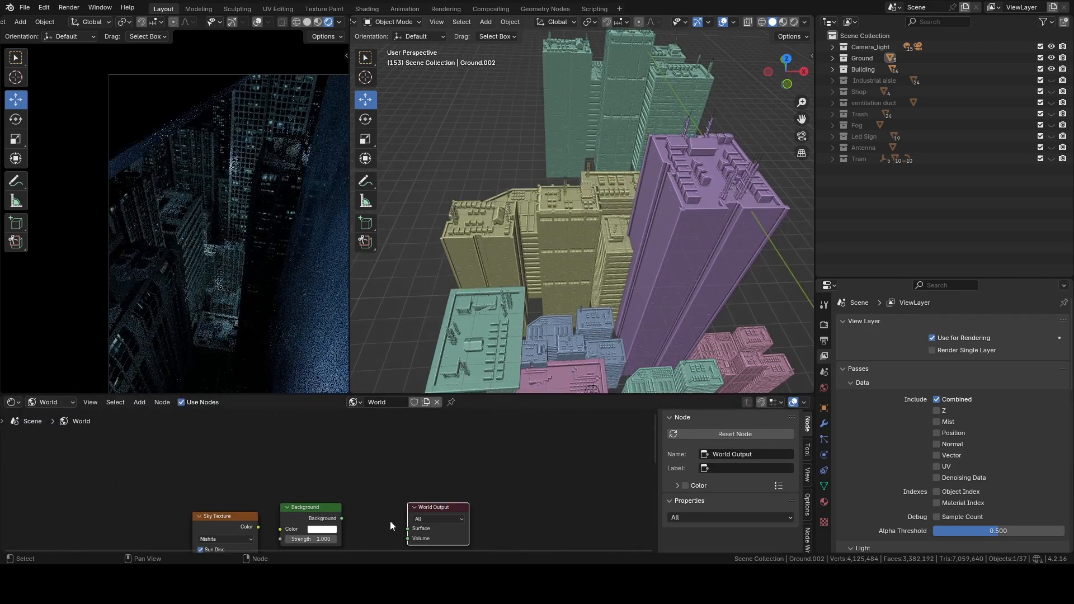
Step: Expand the Camera_light collection, select all point lights from Point to Point.015, and inspect their placement among the buildings
left_click(832, 47)
left_click(883, 70)
left_click(885, 226, "shift")
middle_click_drag(643, 262, 529, 182)
scroll(605, 217, "up", 4)
scroll(643, 222, "up", 3)
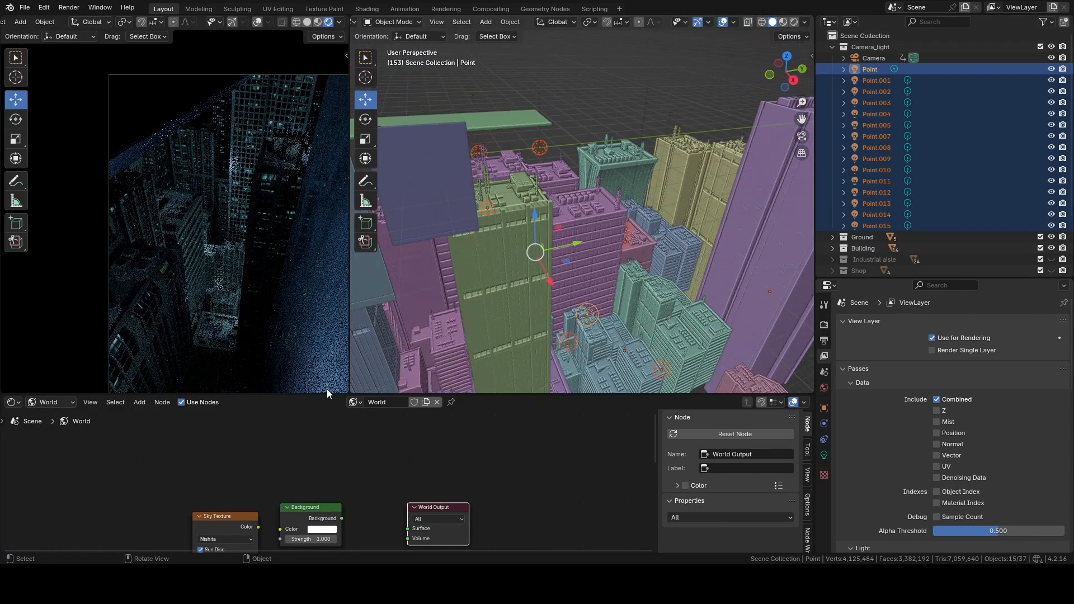
left_click_drag(325, 393, 326, 499)
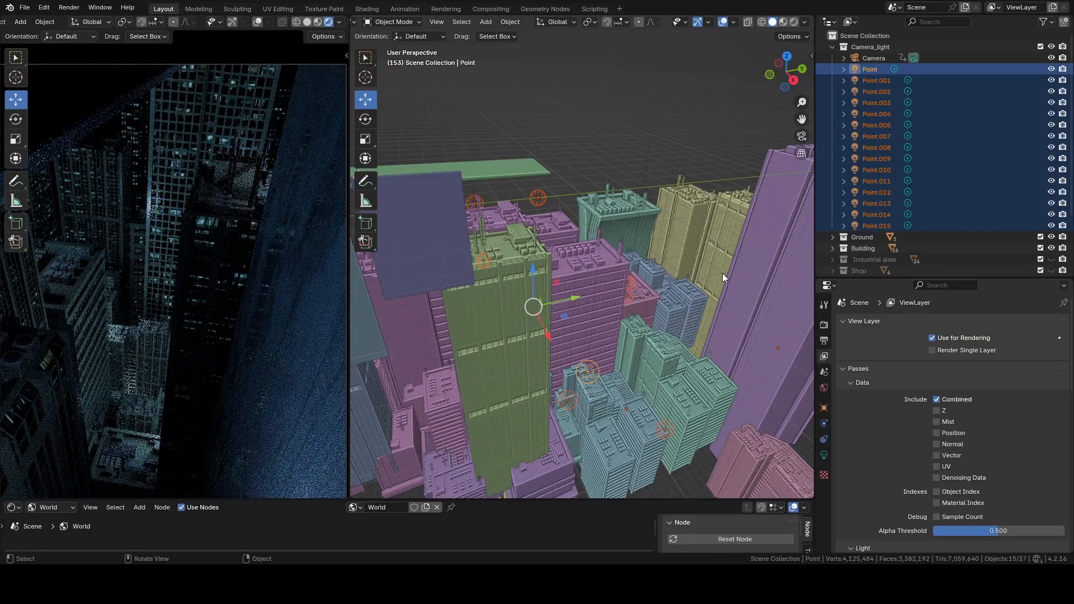
Step: Select the point light Point.007 near the green tower's roof, frame it, and compare its surroundings with the rendered camera view
left_click(481, 255)
key("grave")
left_click(629, 296)
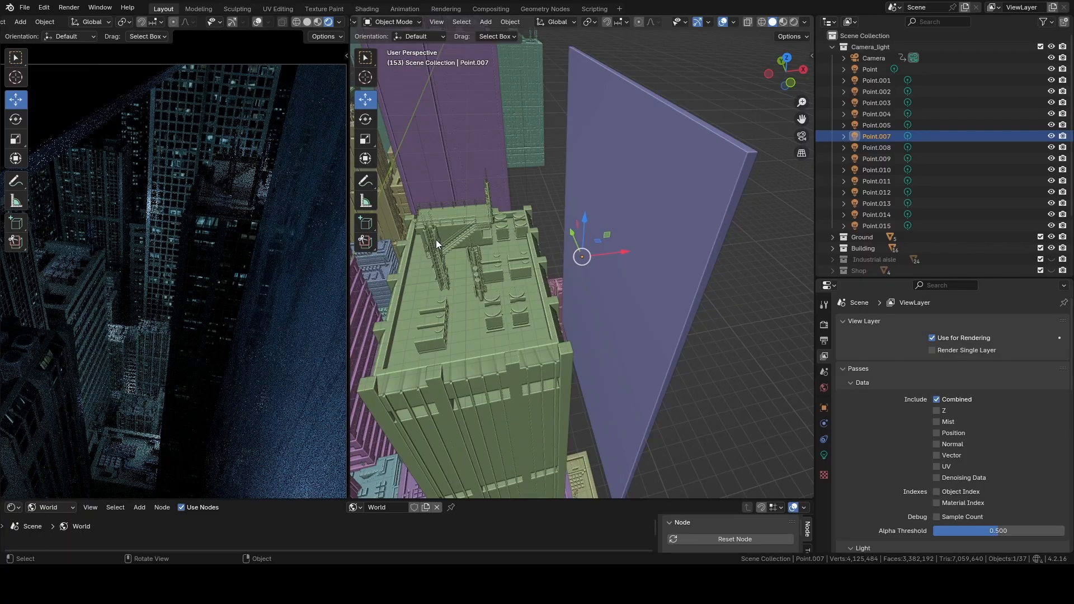
scroll(499, 276, "down", 4)
middle_click_drag(516, 403, 536, 278, "shift")
scroll(173, 369, "down", 2)
middle_click_drag(146, 372, 243, 283, "shift")
scroll(179, 311, "up", 3)
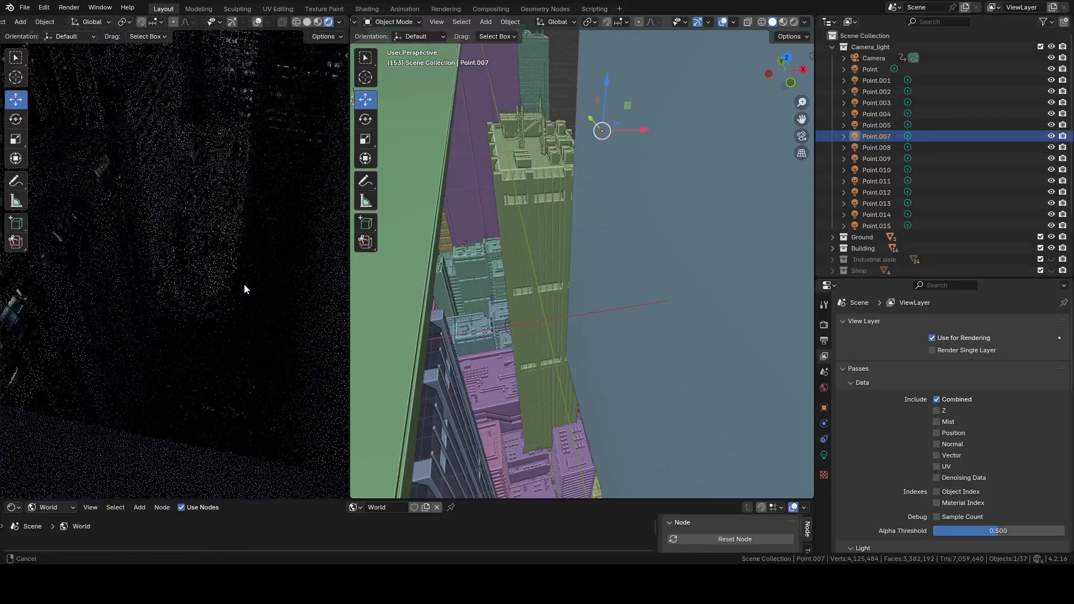
middle_click_drag(545, 368, 542, 382)
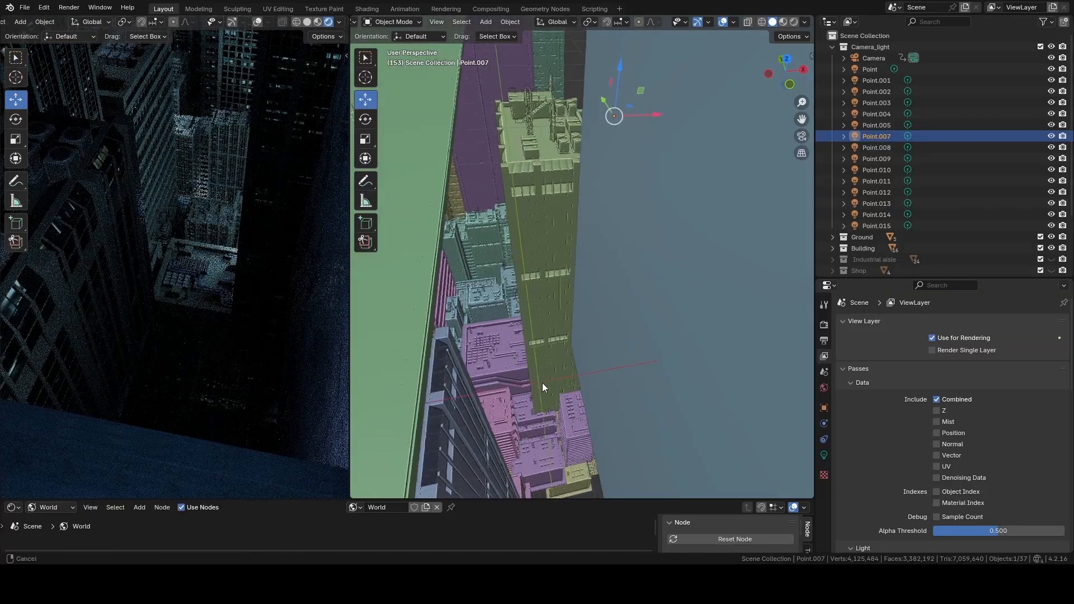
Step: Select the green office tower, frame it, and compare its position with the solid and rendered camera views
left_click(559, 375)
key("grave")
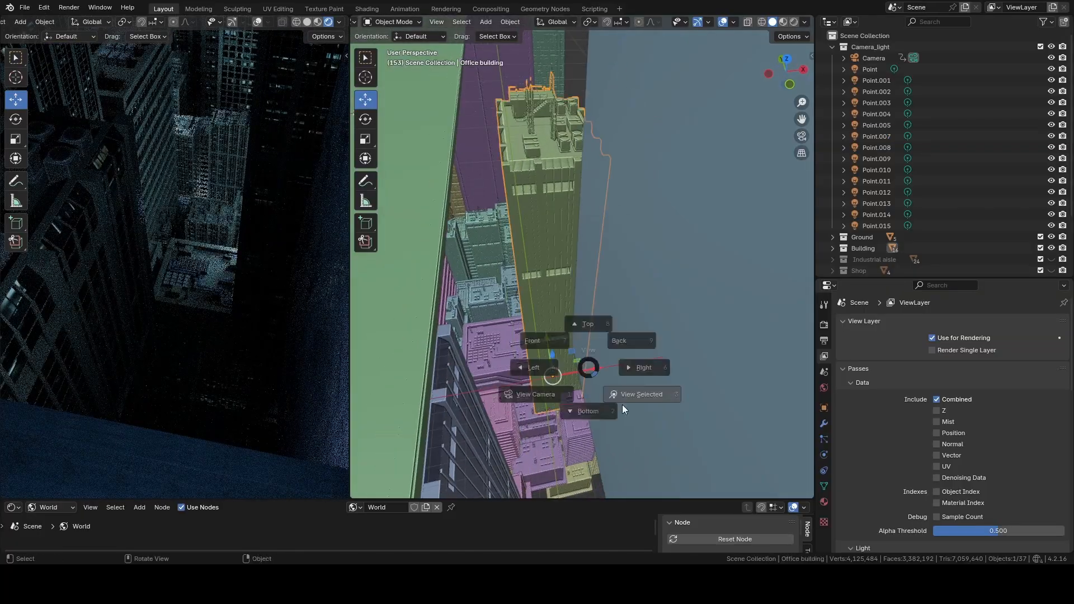
left_click(625, 403)
middle_click_drag(625, 402, 604, 340)
key("KP_0")
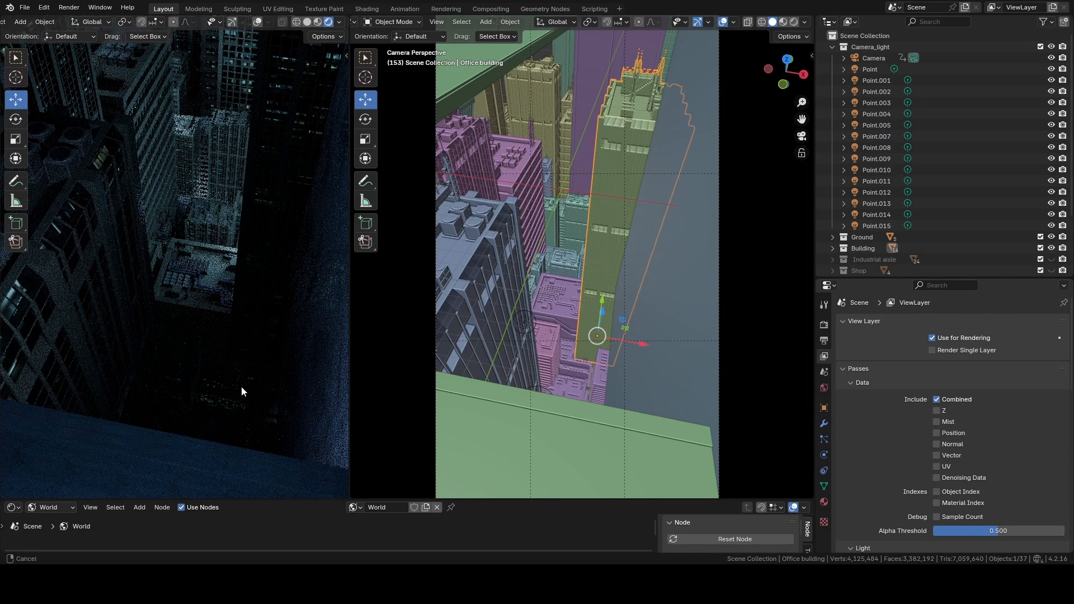
key("KP_0")
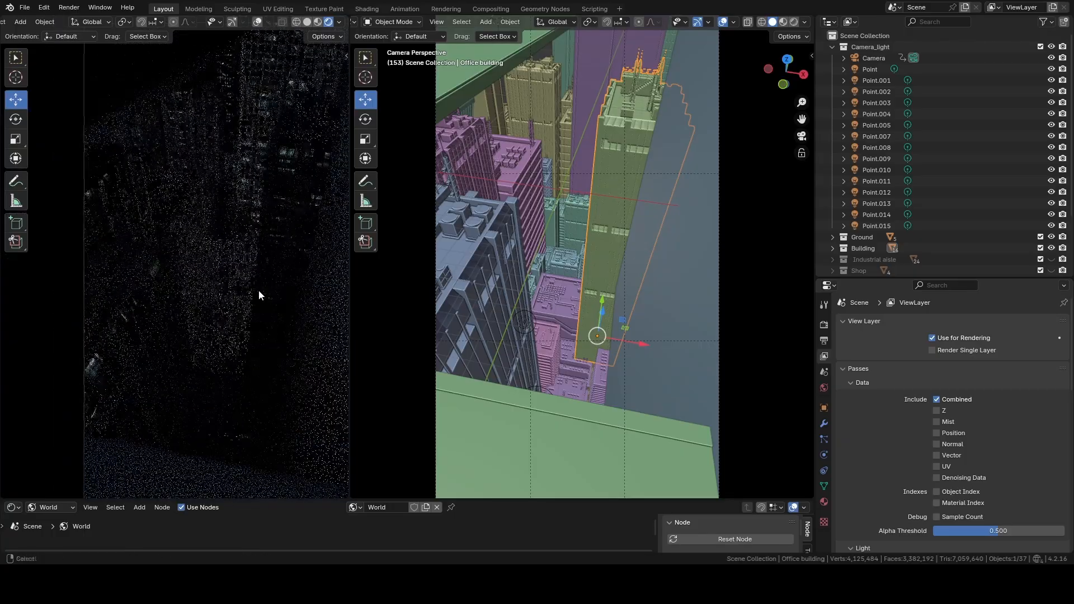
scroll(660, 230, "down", 4)
key("KP_0")
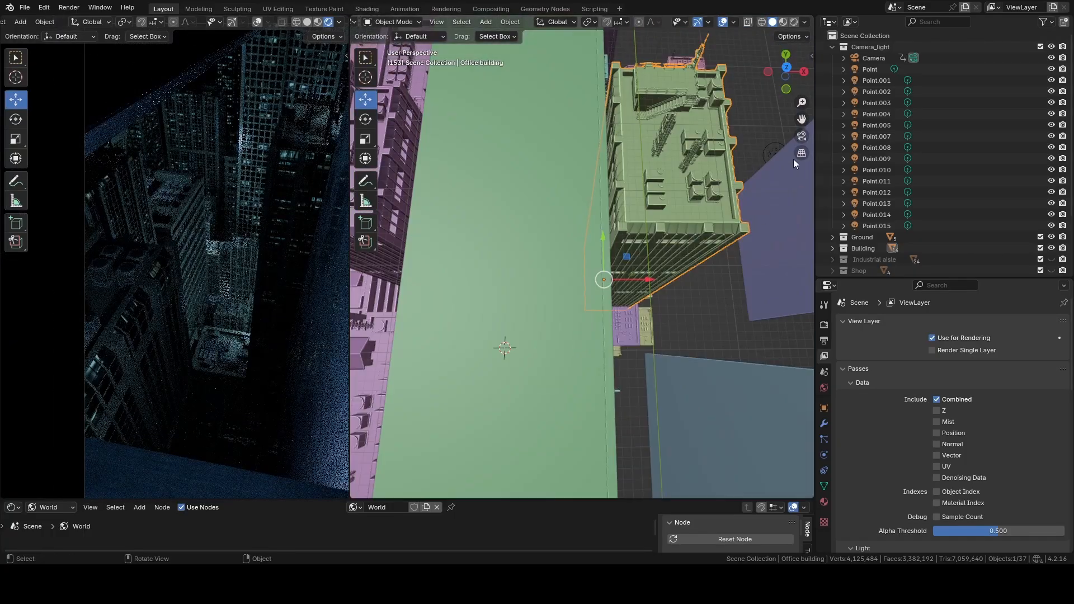
Step: Unhide the Fog collection, expand it, and select the Fog object
scroll(914, 235, "down", 4)
left_click(1051, 231)
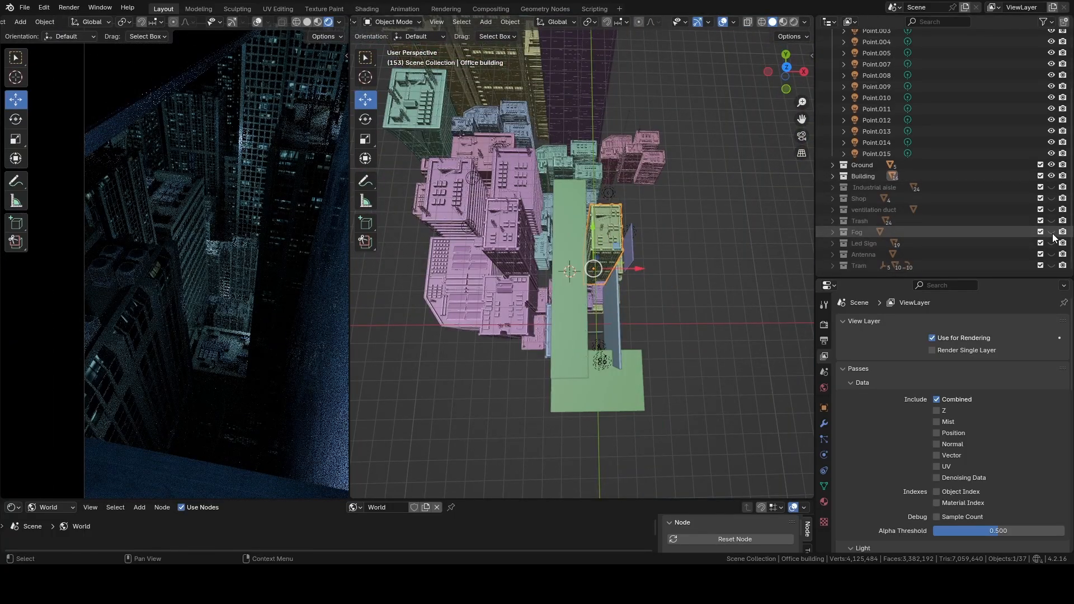
left_click(832, 231)
left_click(868, 243)
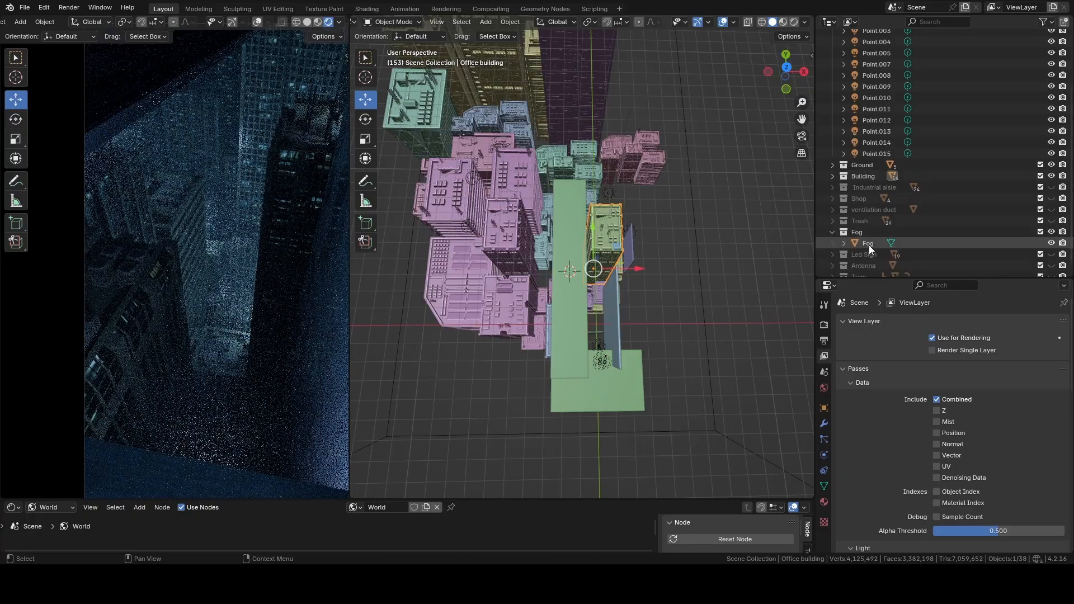
Step: Show the Cycles render settings and display the Fog object's Volume Scatter material in the enlarged shader editor
left_click_drag(469, 499, 470, 467)
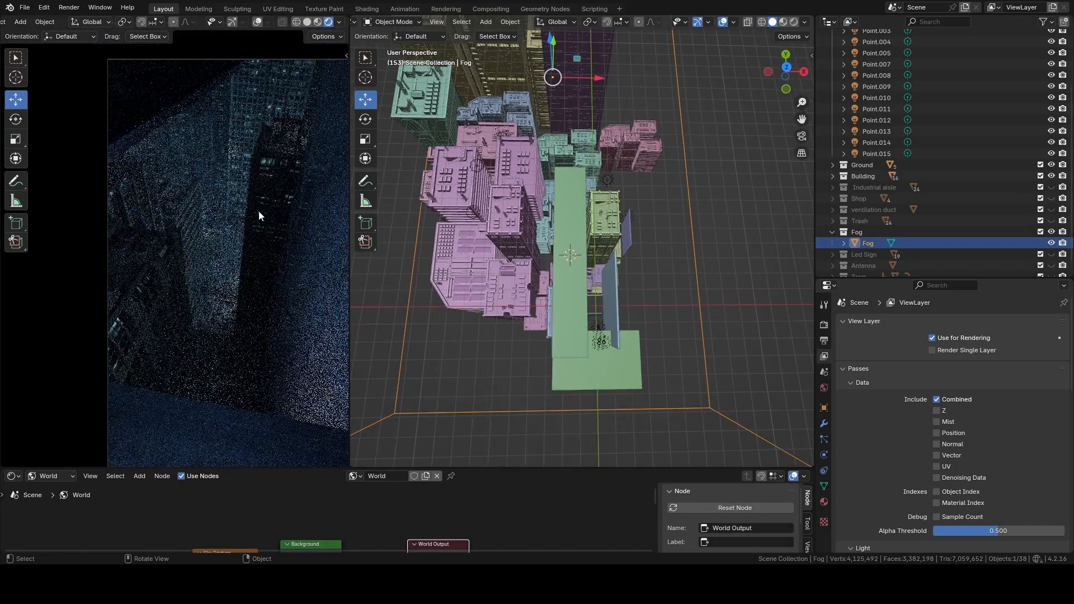
left_click(824, 325)
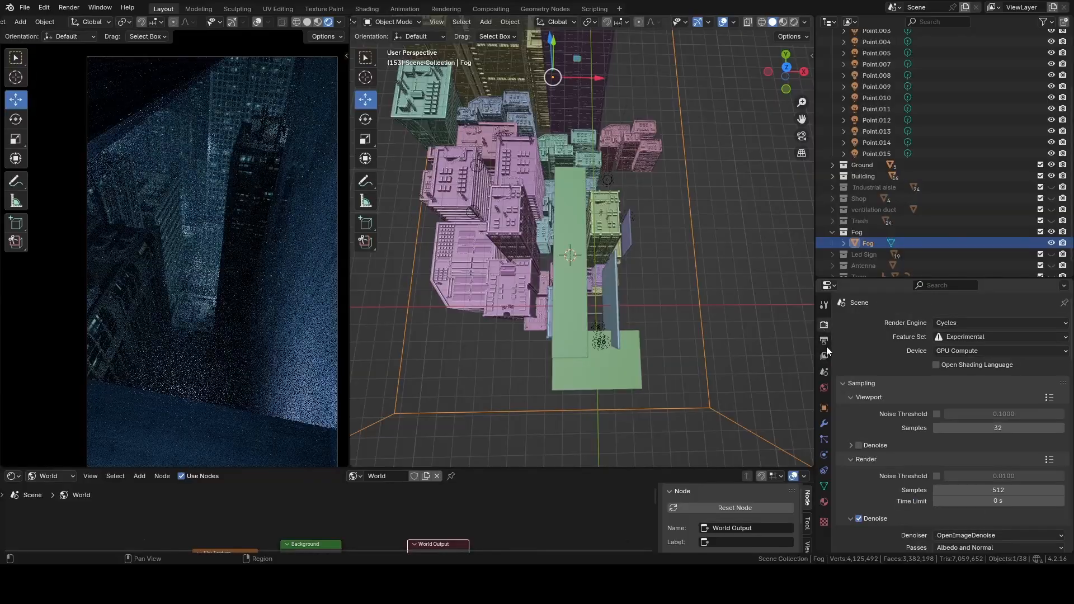
left_click(51, 476)
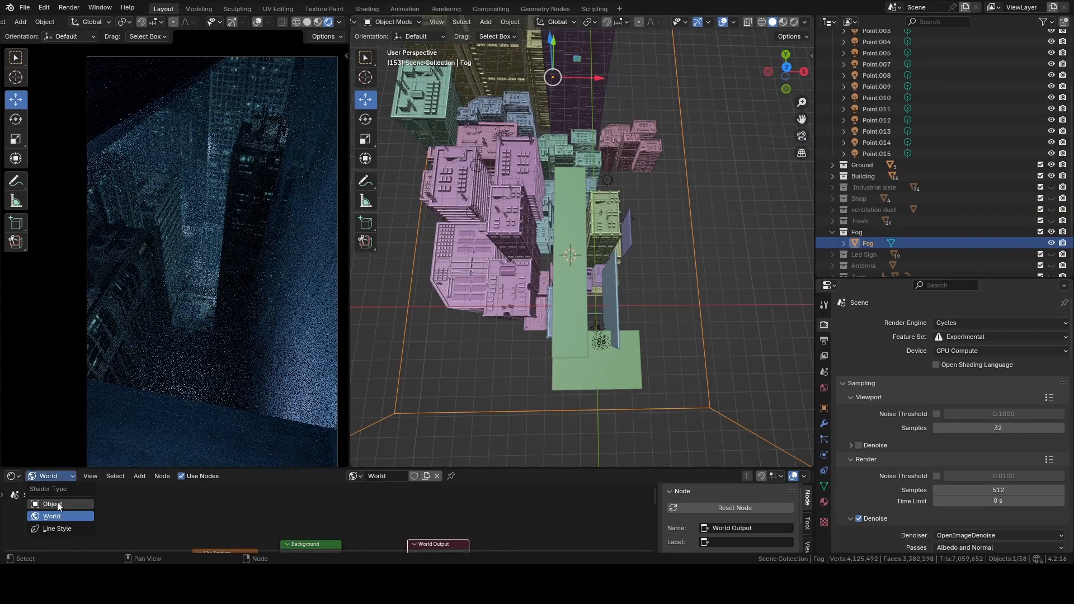
left_click(47, 495)
left_click_drag(528, 467, 528, 415)
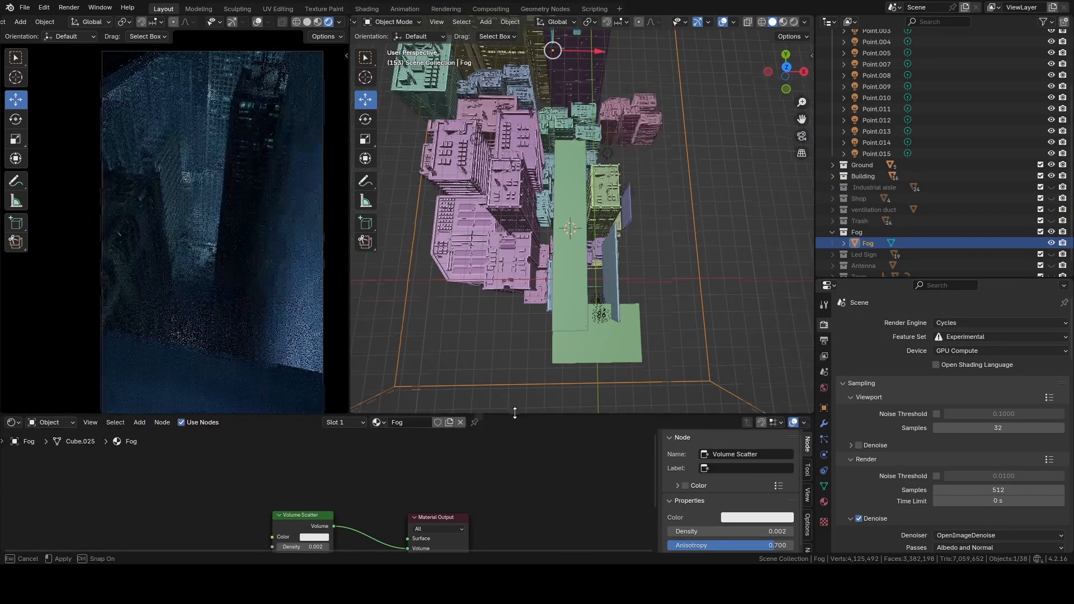
Step: Select the point light Point.004 above the green tower and check its light settings and ray visibility options
left_click(609, 154)
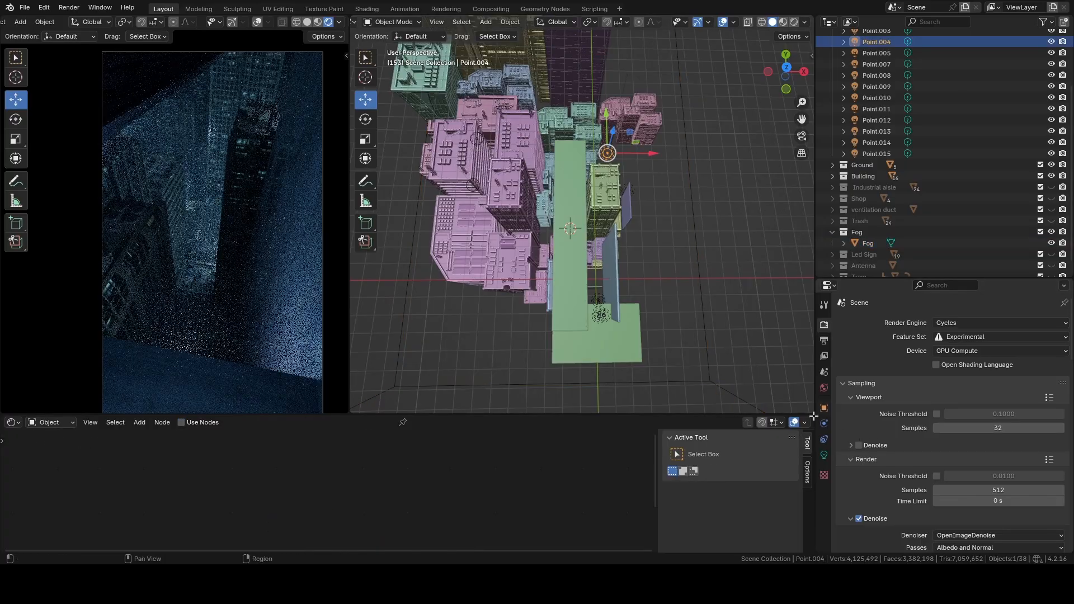
left_click(824, 455)
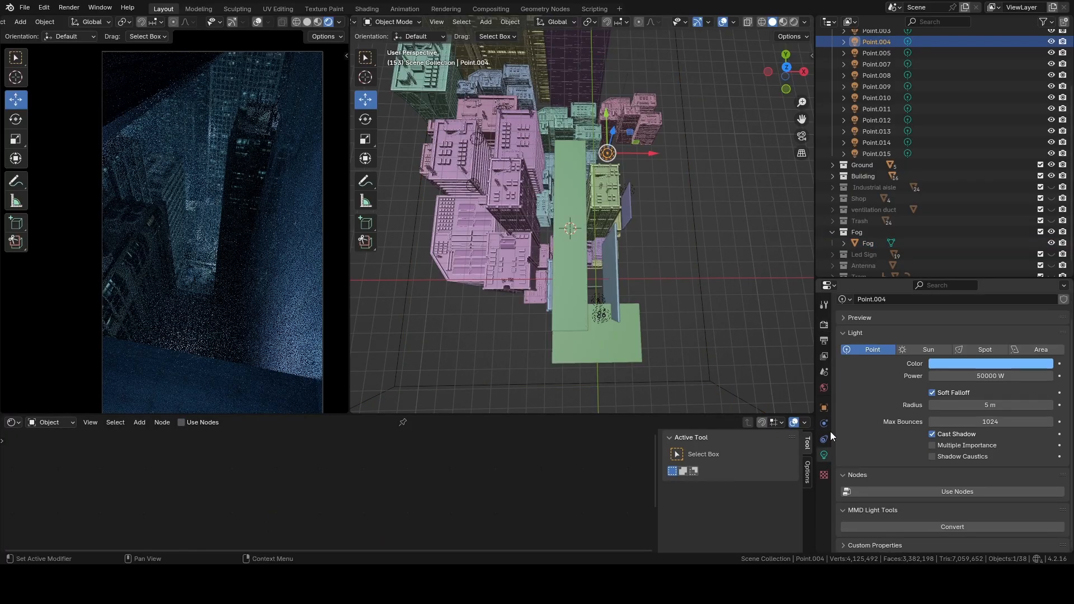
left_click(824, 407)
scroll(948, 457, "down", 8)
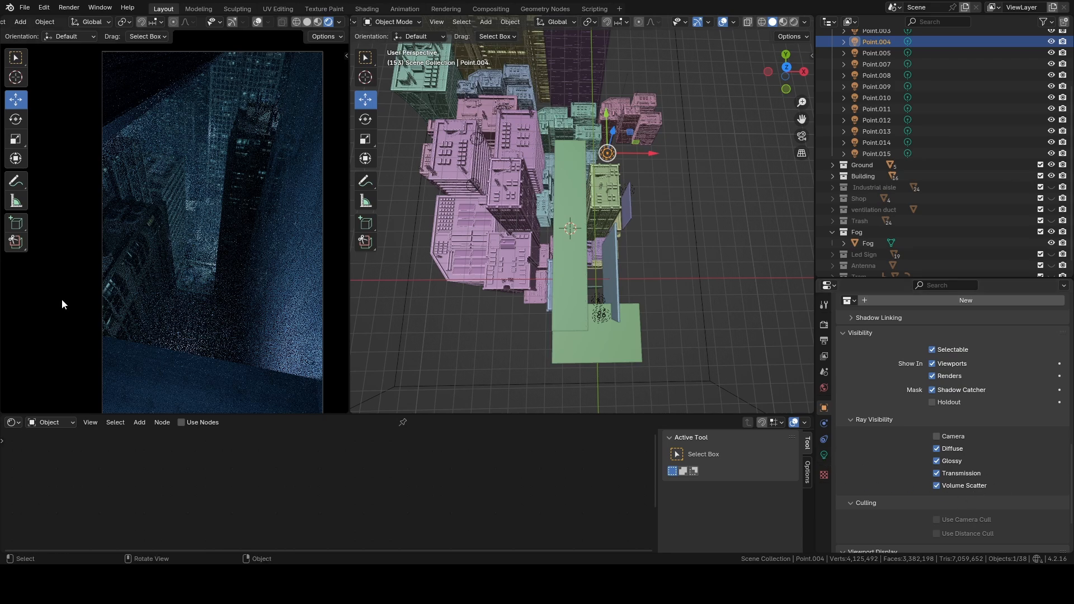
left_click(186, 297)
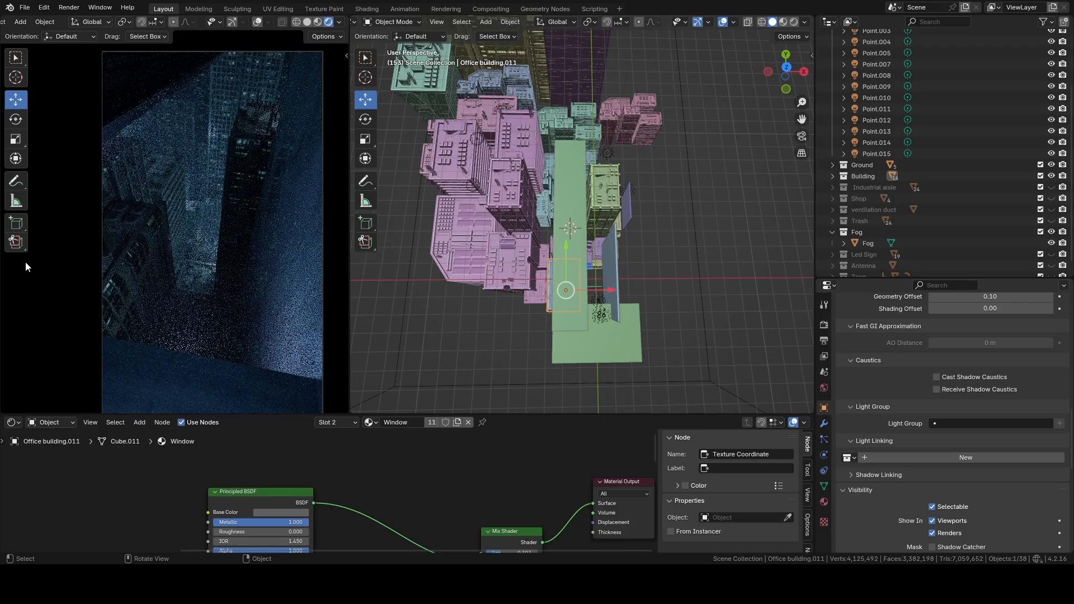
Step: Duplicate a point light and move the copy -16.31 m along Z and -46.982 m along Y, between the buildings
middle_click_drag(694, 309, 643, 319)
left_click(631, 286)
key("shift+d")
right_click(660, 314)
left_click_drag(670, 302, 607, 261)
middle_click_drag(607, 261, 531, 231)
key("g")
key("y")
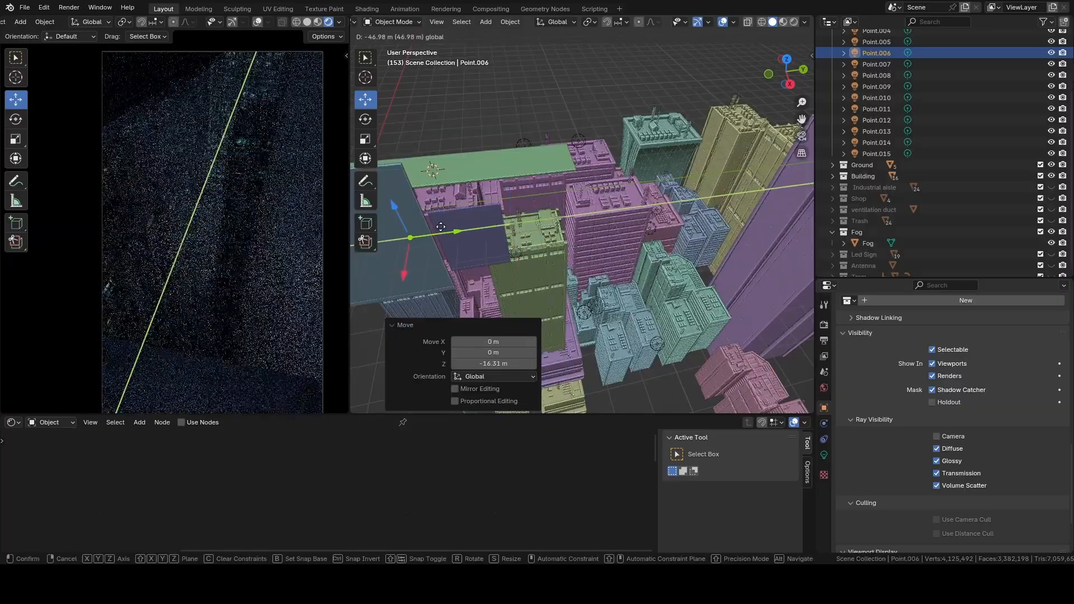
left_click(315, 235)
middle_click_drag(475, 244, 582, 257)
key("KP_Decimal")
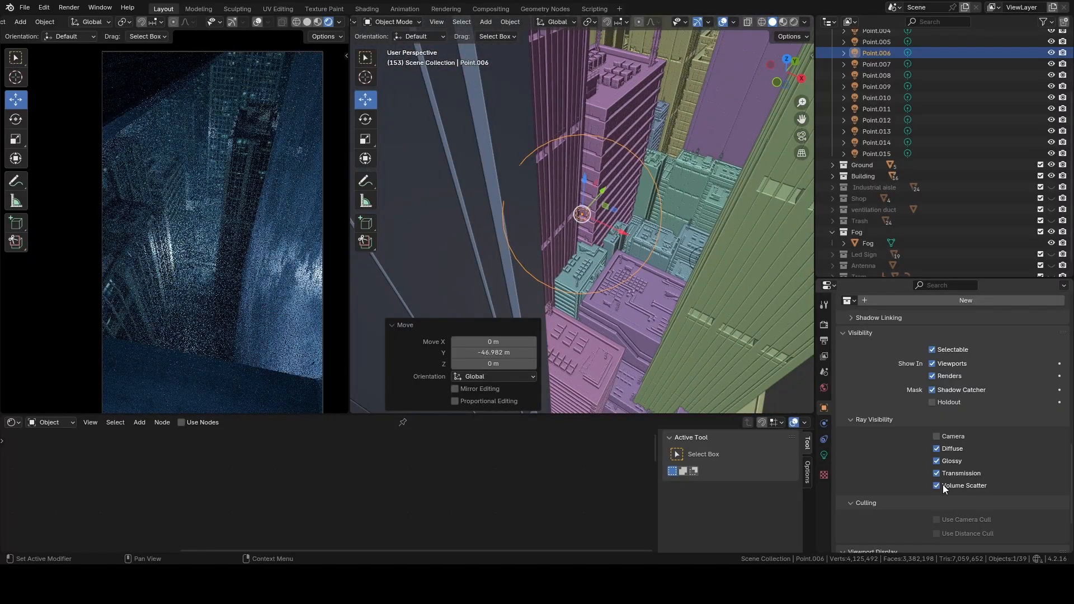
Step: Turn off Volume Scatter ray visibility for the duplicated light and set its power to 5000 W
left_click(942, 485)
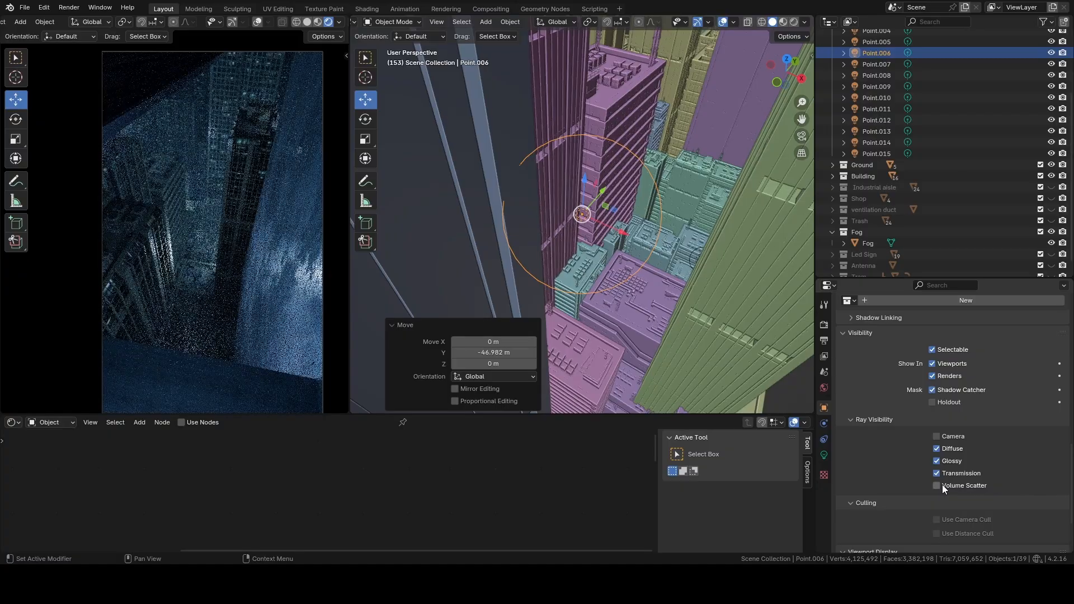
left_click(937, 485)
left_click(823, 454)
left_click(986, 401)
left_click_drag(941, 400, 932, 401)
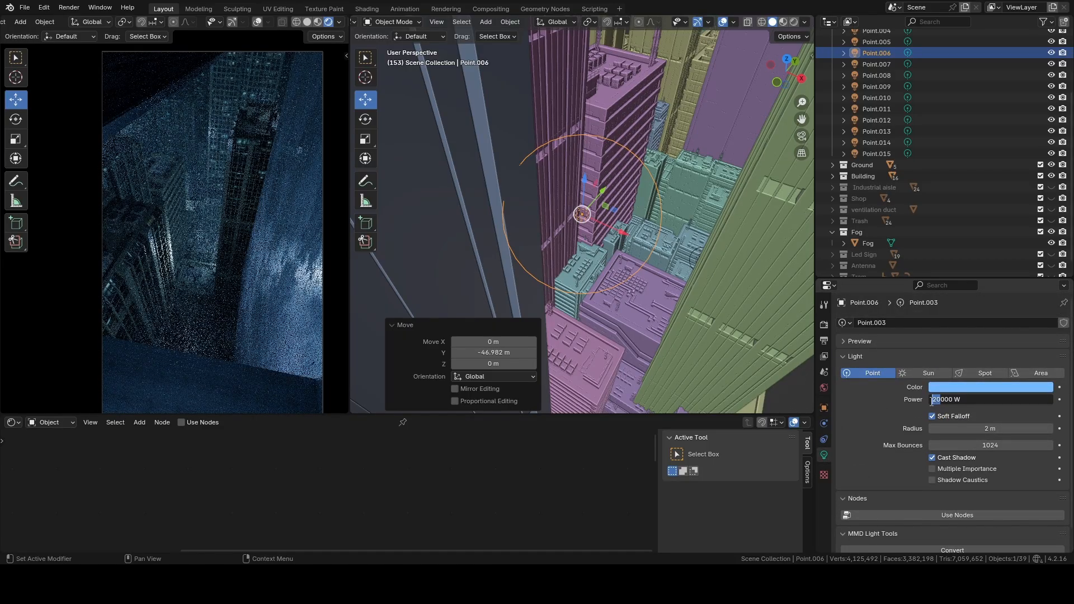
type("5")
key("Return")
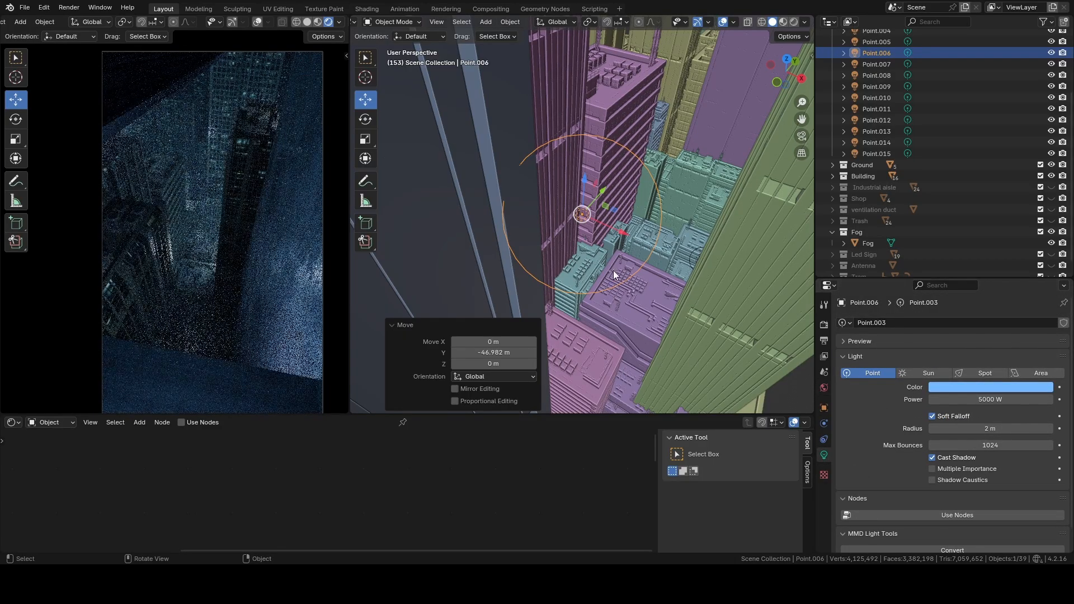
Step: Examine the duplicated light's effect in the rendered camera view, review its ray visibility, and delete the light
scroll(106, 279, "up", 3)
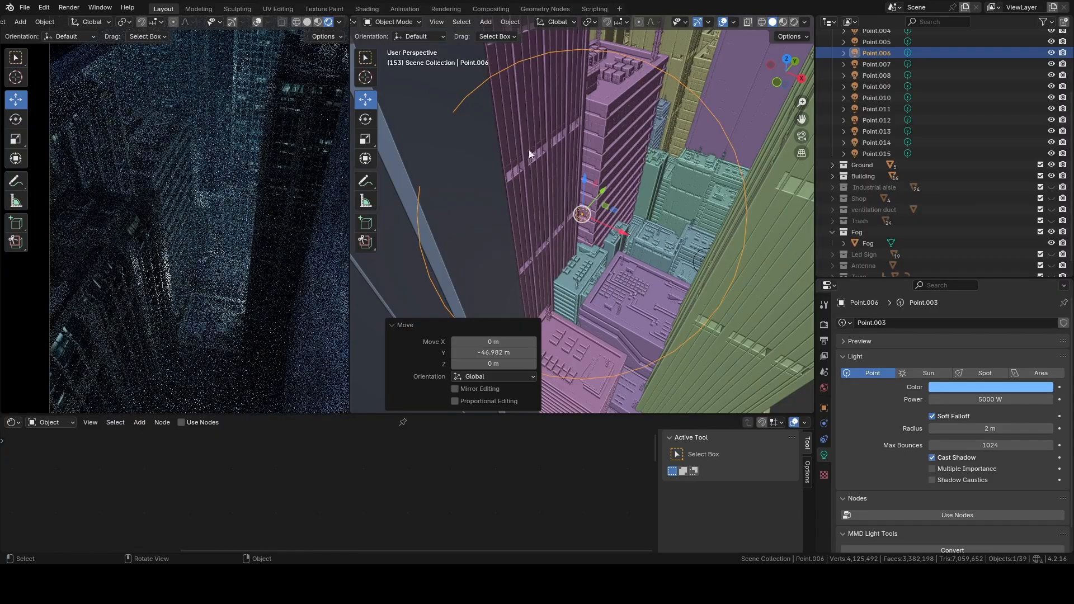
scroll(149, 298, "down", 2)
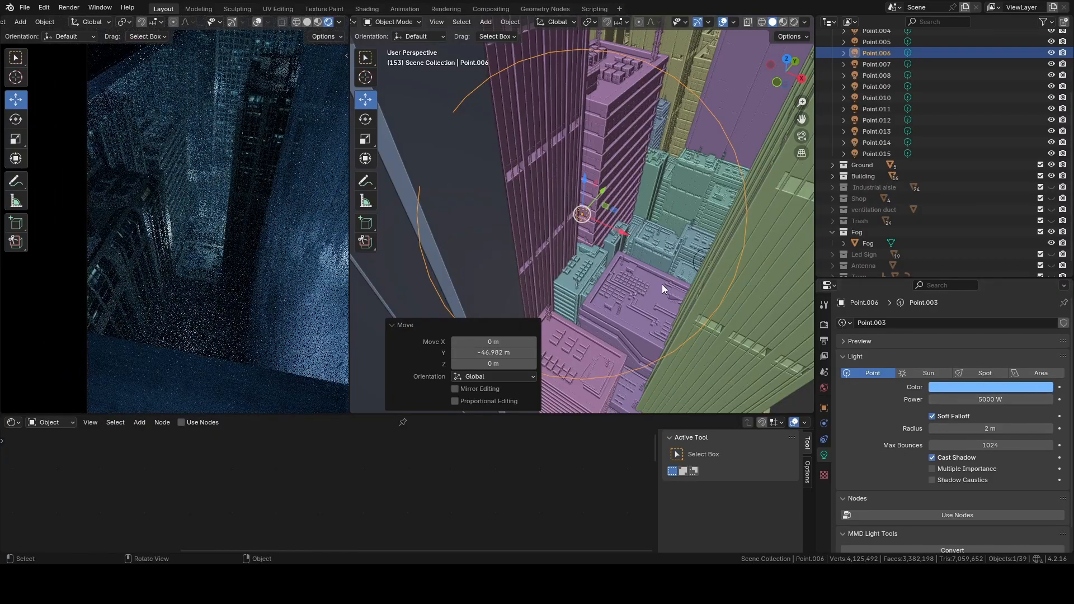
middle_click_drag(180, 267, 155, 282, "shift")
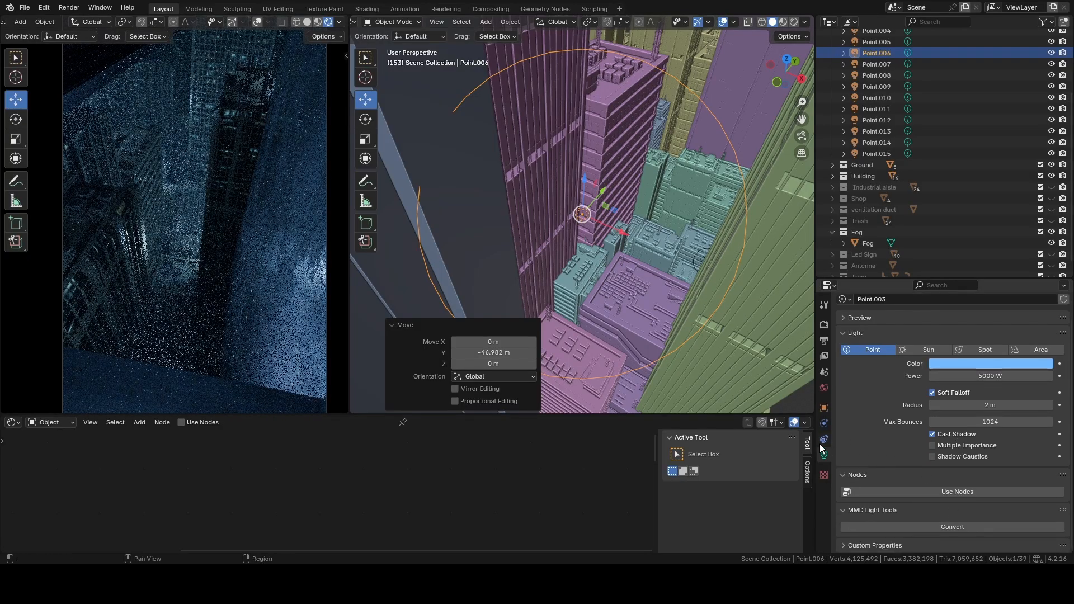
left_click(824, 408)
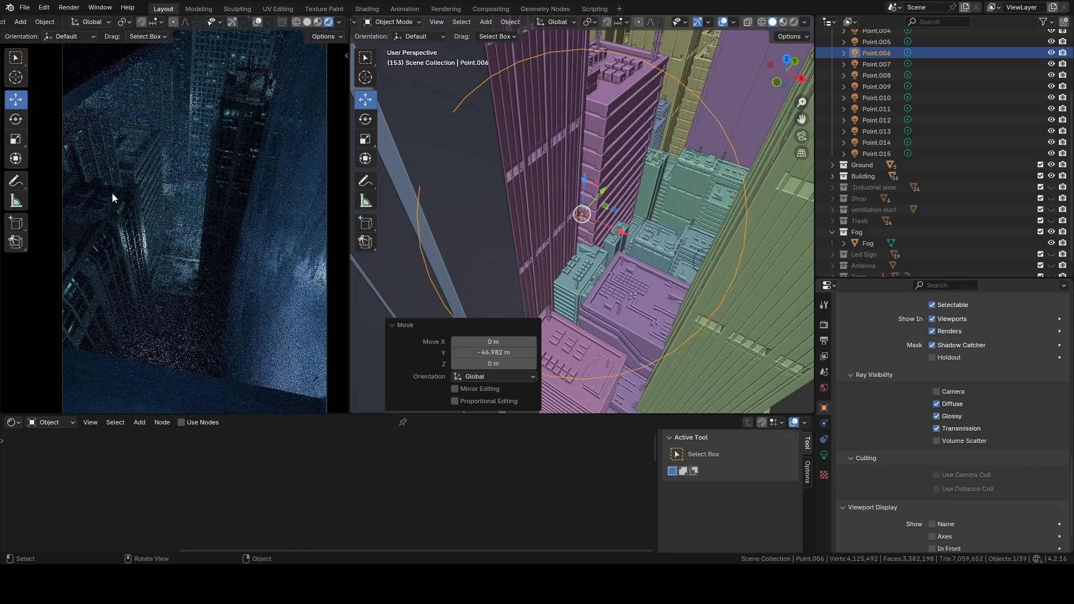
scroll(582, 231, "down", 4)
scroll(610, 284, "down", 5)
middle_click_drag(610, 284, 665, 283)
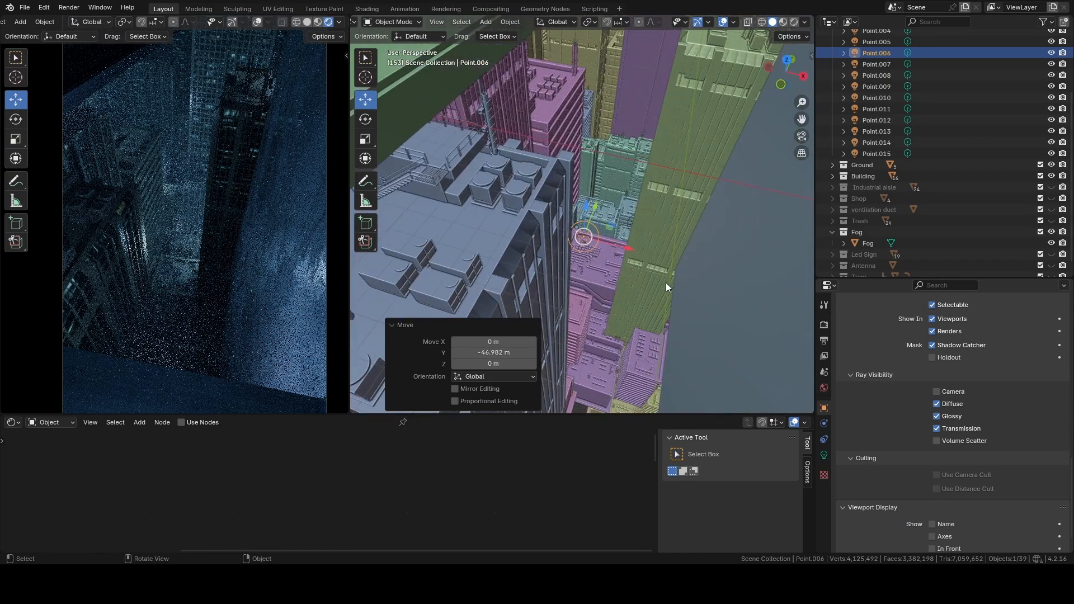
key("Delete")
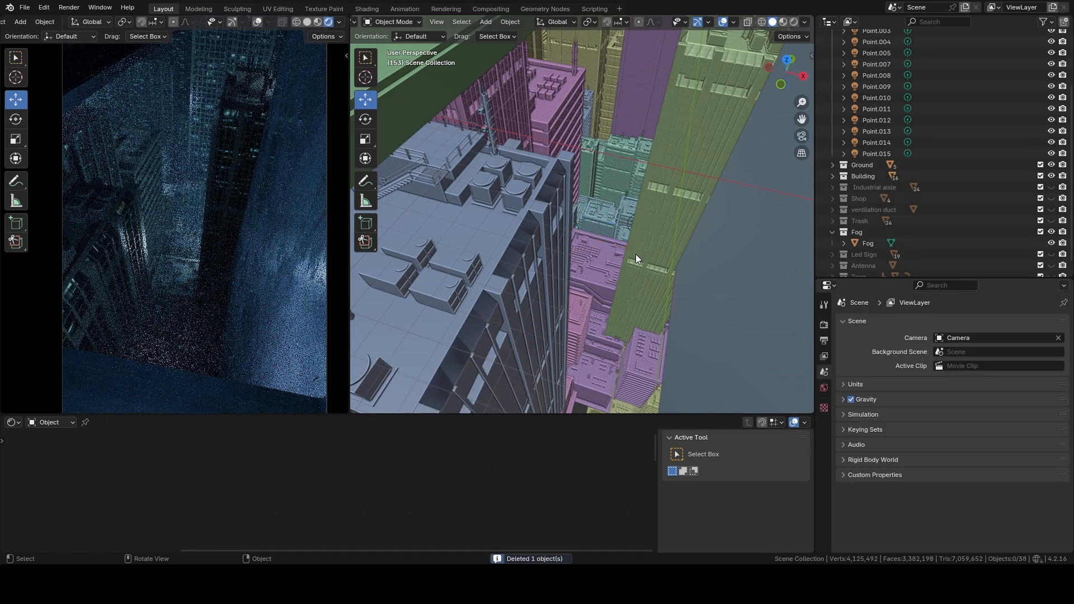
Step: Select the point light Point.013 and inspect the light placement and the city around the ground slabs
left_click(627, 221)
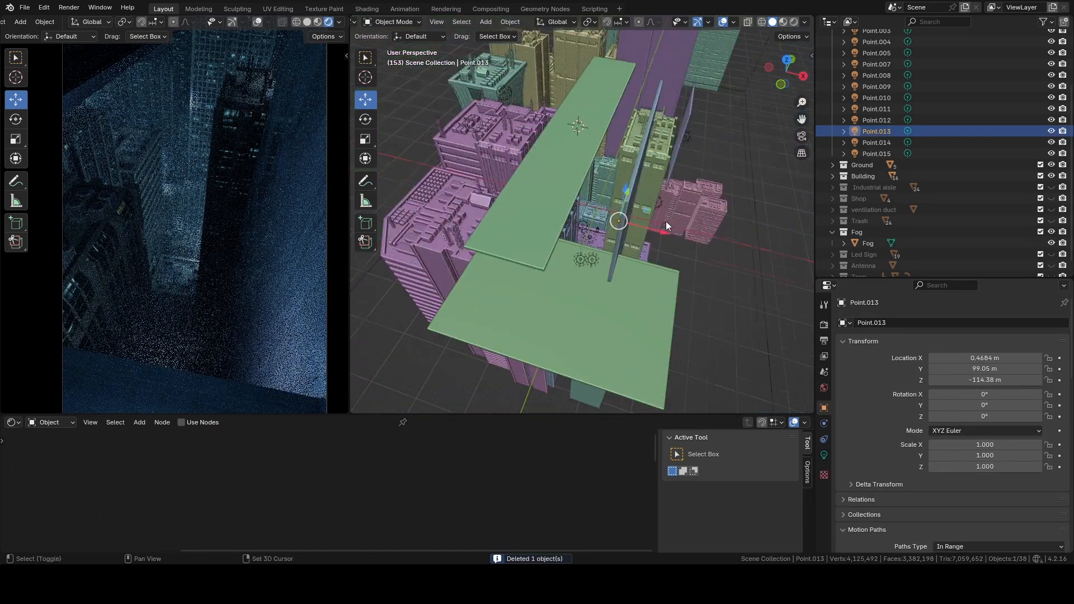
middle_click_drag(666, 220, 587, 247)
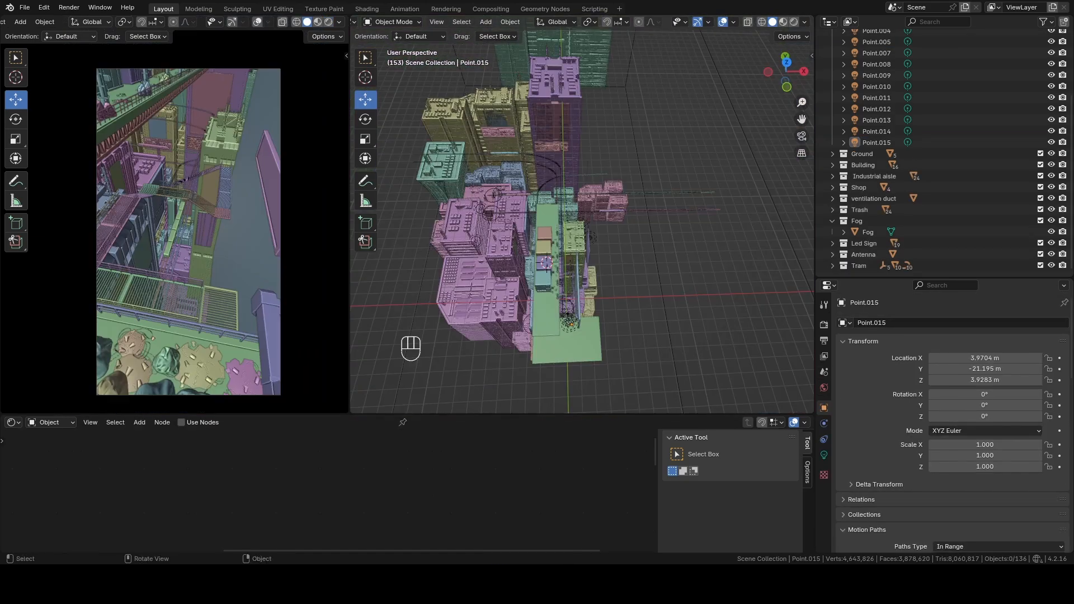
scroll(589, 280, "up", 4)
middle_click_drag(579, 324, 641, 221, "shift")
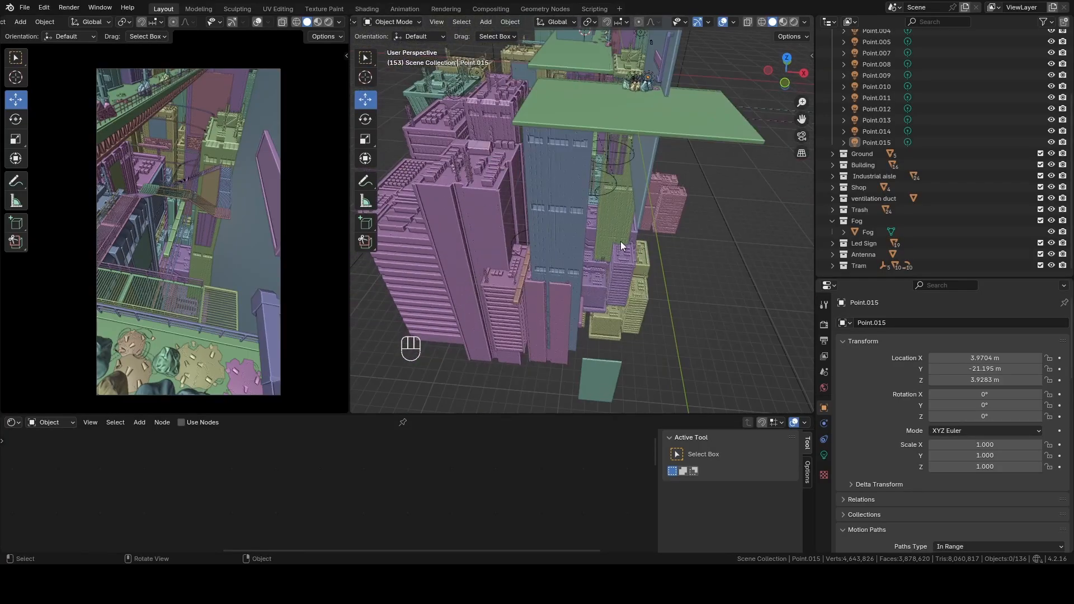
Step: Select the walkway Industrial aisle.003 between the buildings and frame it for a close look at its metal grating
middle_click_drag(634, 152, 592, 228)
scroll(619, 228, "up", 4)
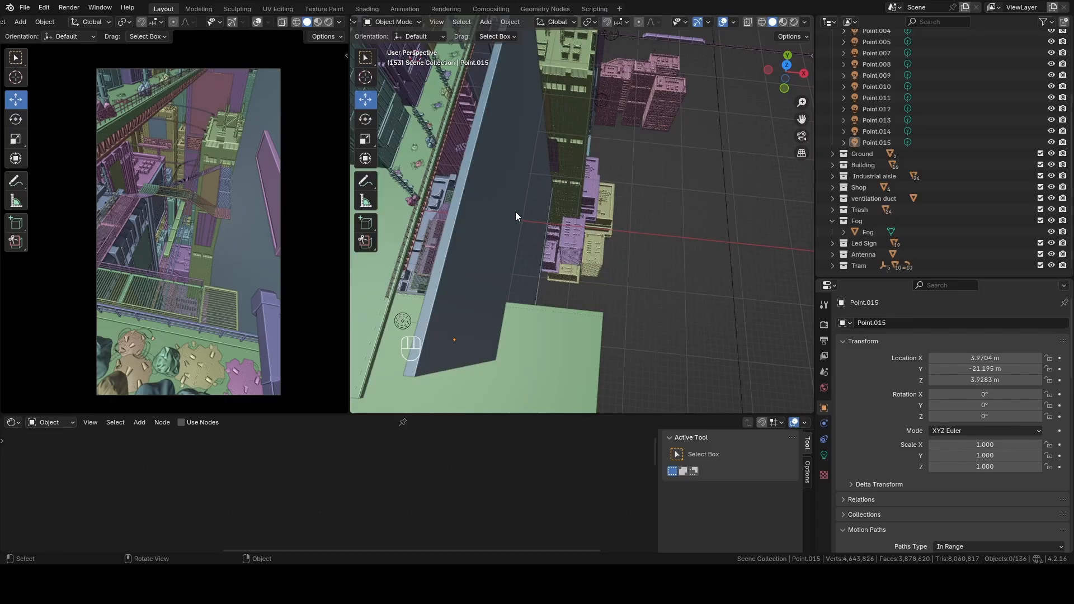
scroll(515, 216, "down", 4)
left_click(484, 250)
key("grave")
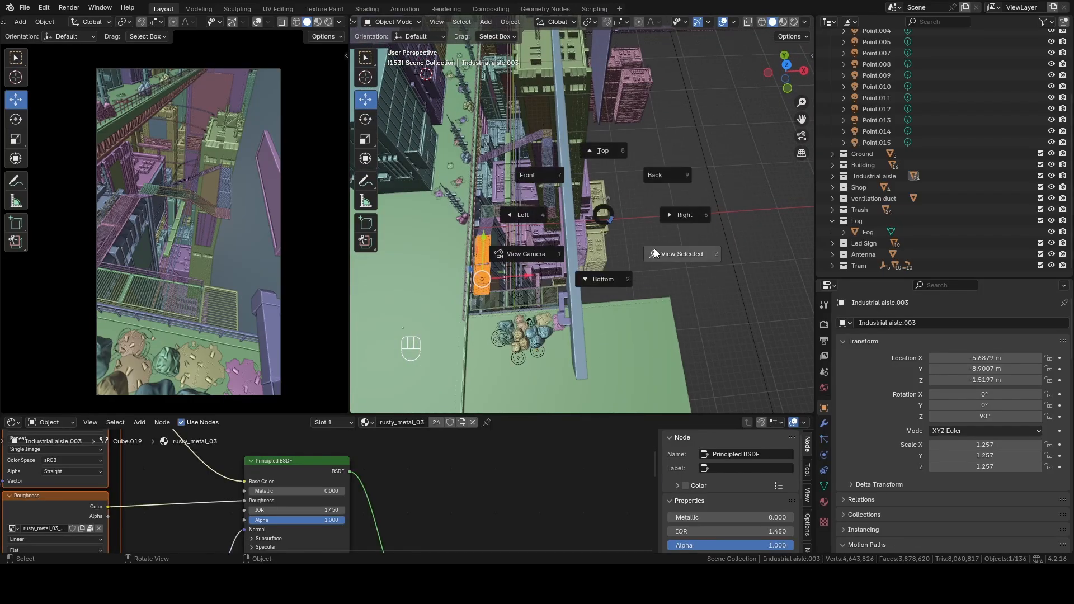
left_click(653, 253)
middle_click_drag(660, 235, 622, 245)
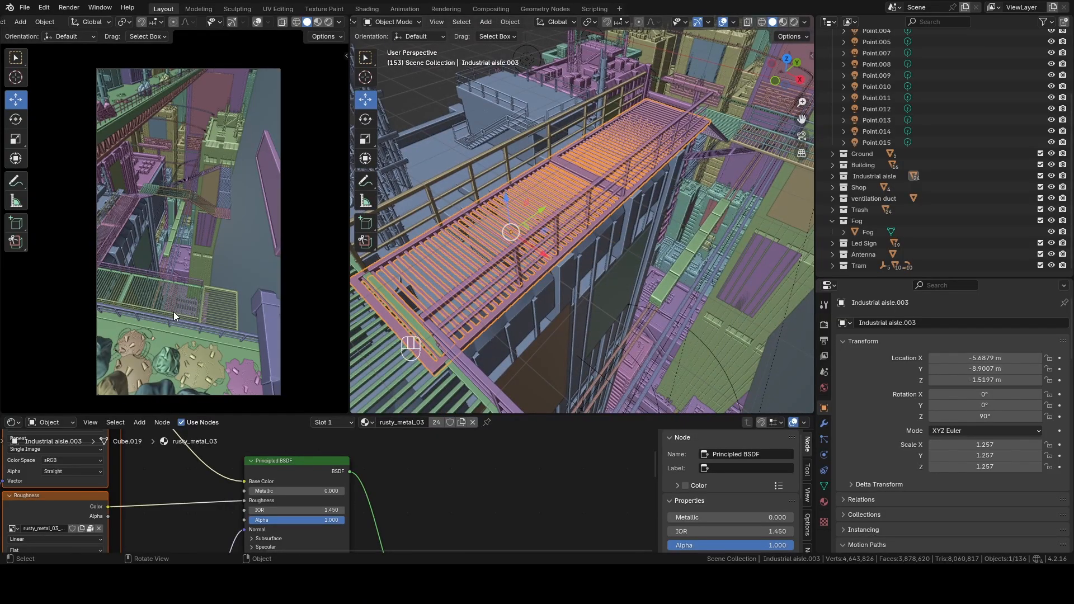
Step: Identify the walkway Industrial aisle.002 and the railings Armrest.008 and Armrest.009 in the camera view, and examine the railing up close
left_click(188, 293)
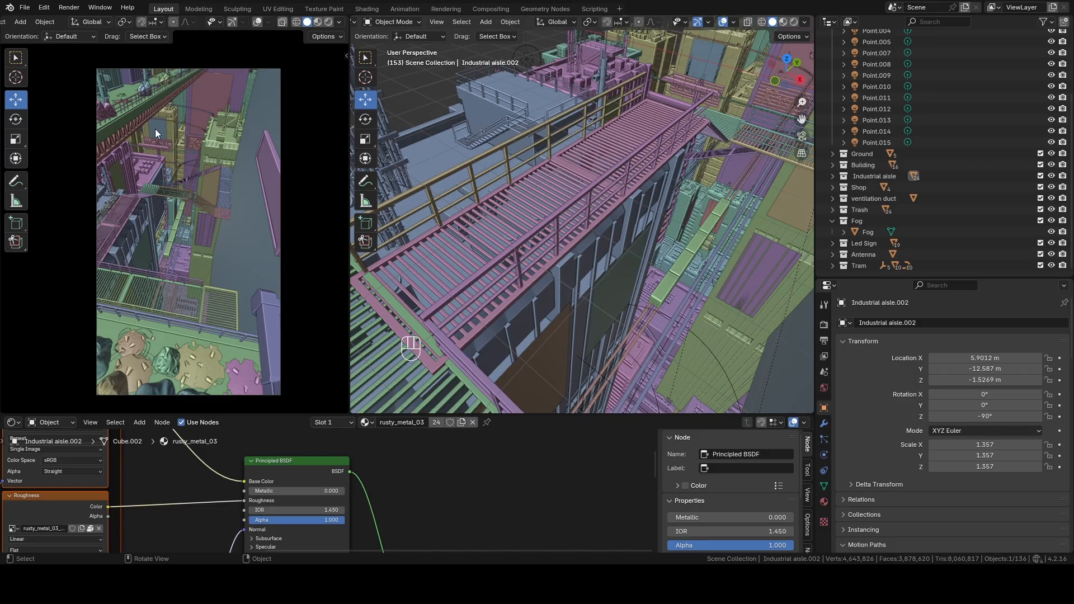
left_click(163, 231)
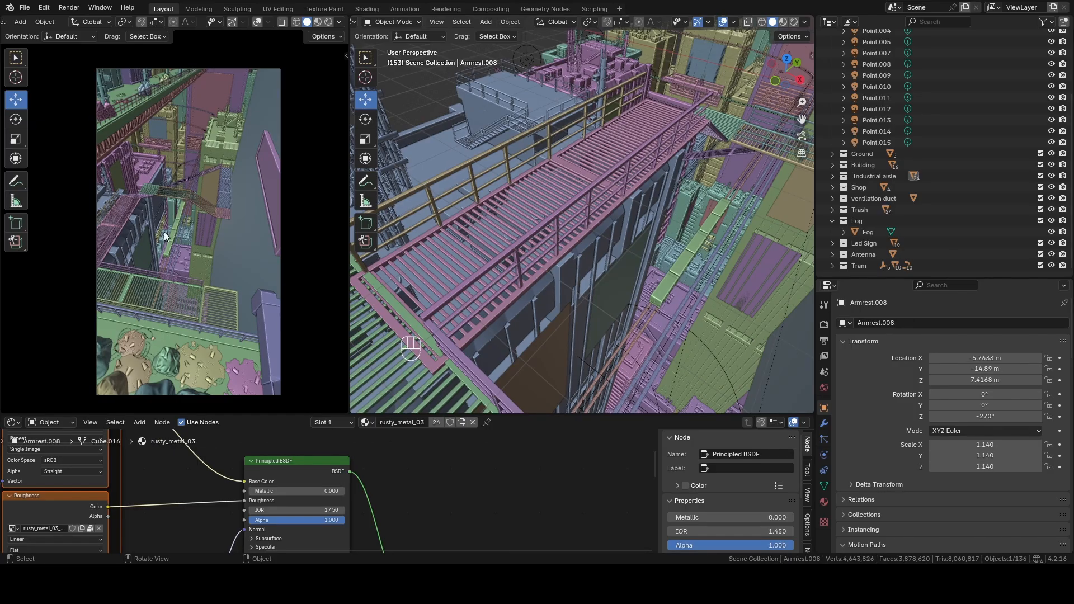
left_click(153, 314)
scroll(207, 274, "up", 3)
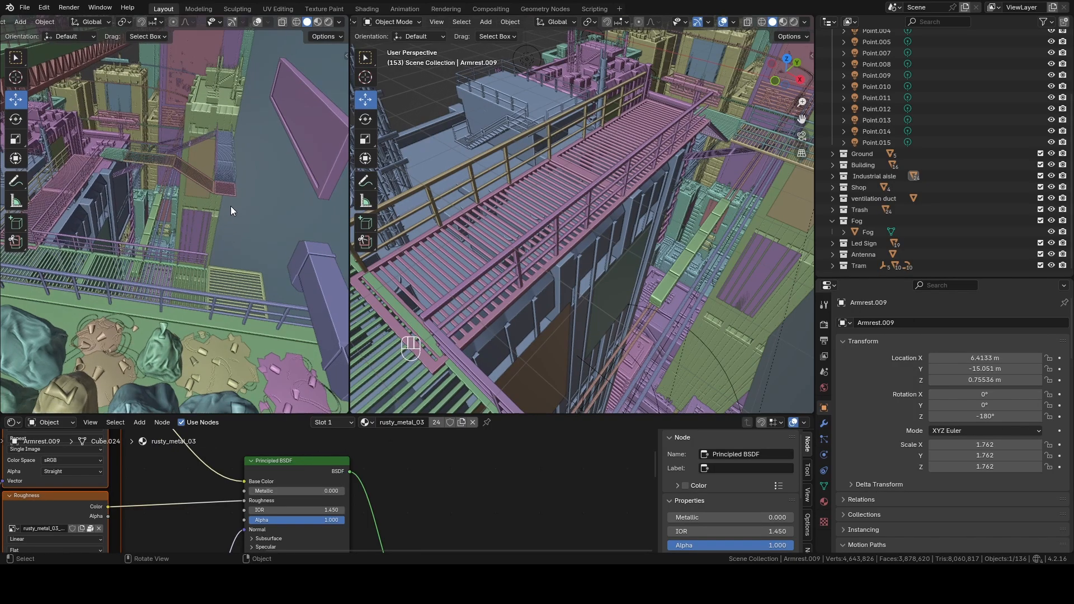
key("grave")
left_click(264, 235)
middle_click_drag(267, 234, 150, 266)
Step: Select the antenna Antenna.001 and inspect the details placed along the edge of the upper ground slab
left_click(239, 131)
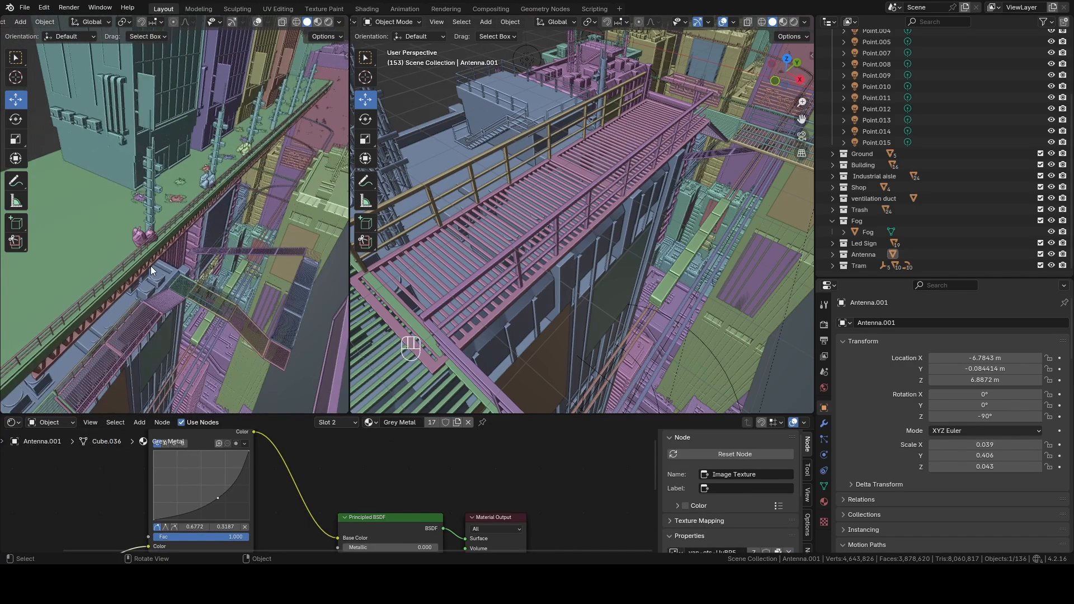
left_click(213, 201)
middle_click_drag(213, 201, 235, 224, "shift")
left_click(156, 214)
scroll(210, 213, "down", 3)
Step: Select the shop building Shop.002 and switch to rendered shading to examine its storefronts and illuminated signs
left_click(130, 140)
scroll(201, 125, "up", 3)
mouse_move(201, 125)
middle_mouse_down()
mouse_move(183, 200)
mouse_move(198, 250)
middle_mouse_up()
key("z")
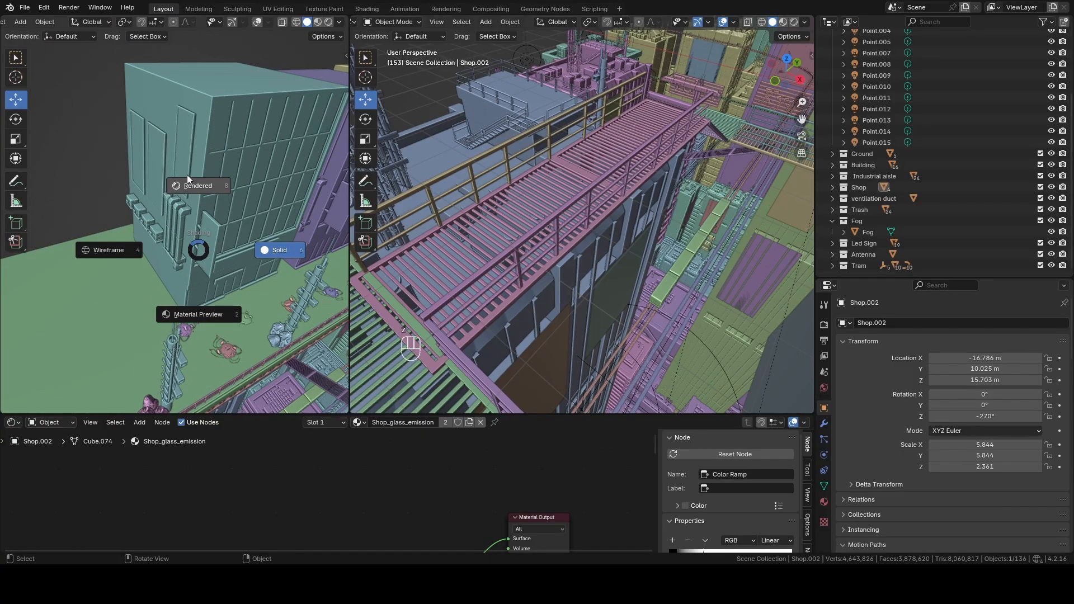
left_click(188, 179)
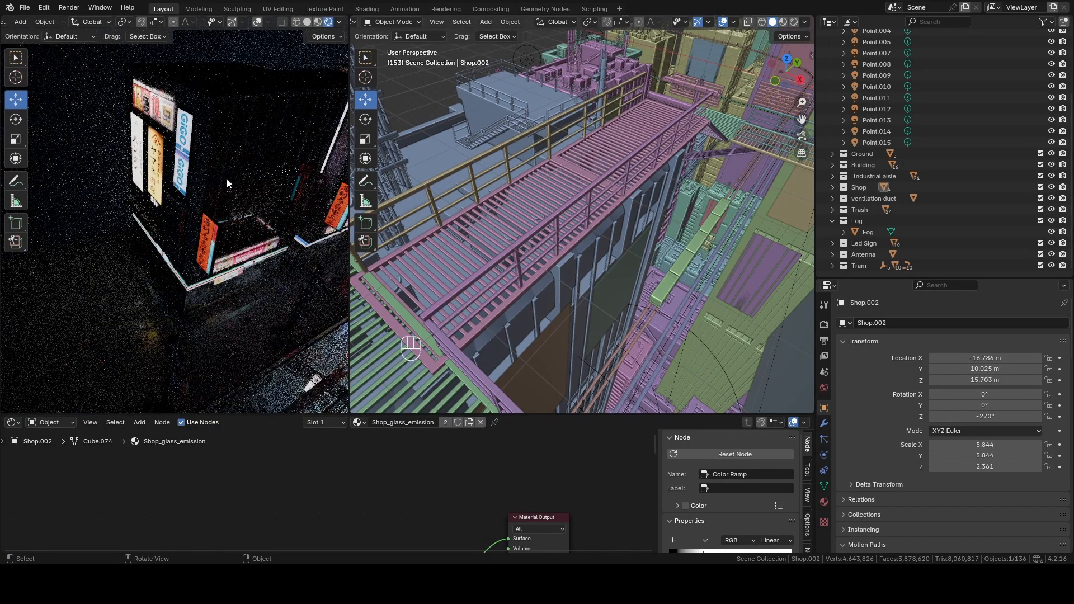
middle_click_drag(226, 178, 132, 196)
scroll(199, 219, "up", 3)
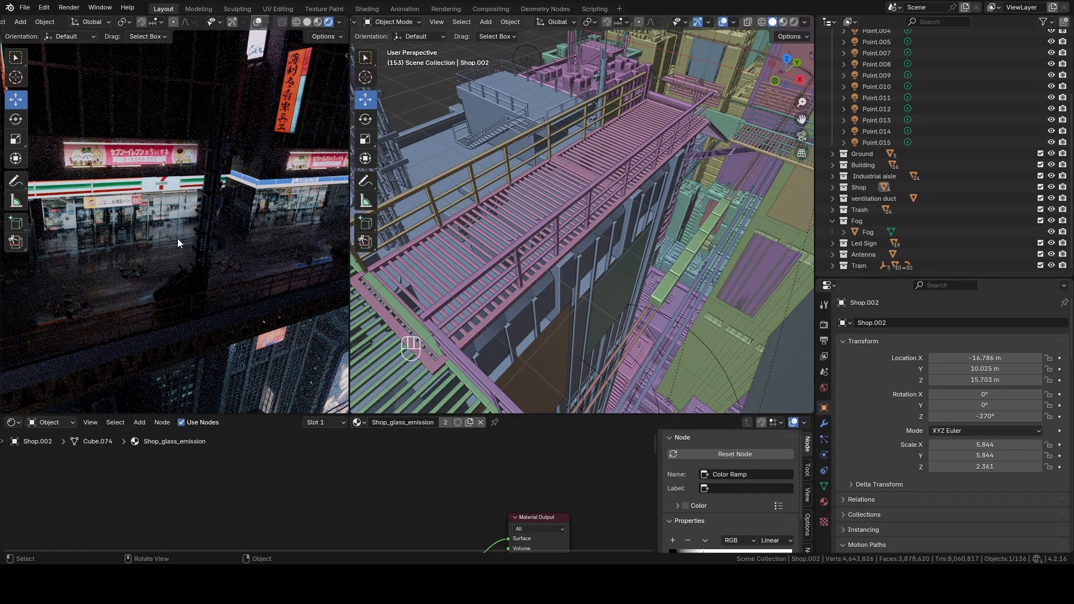
Step: Return to the rendered camera view and examine the storefront street behind the railing up close
key("KP_0")
scroll(200, 231, "up", 3)
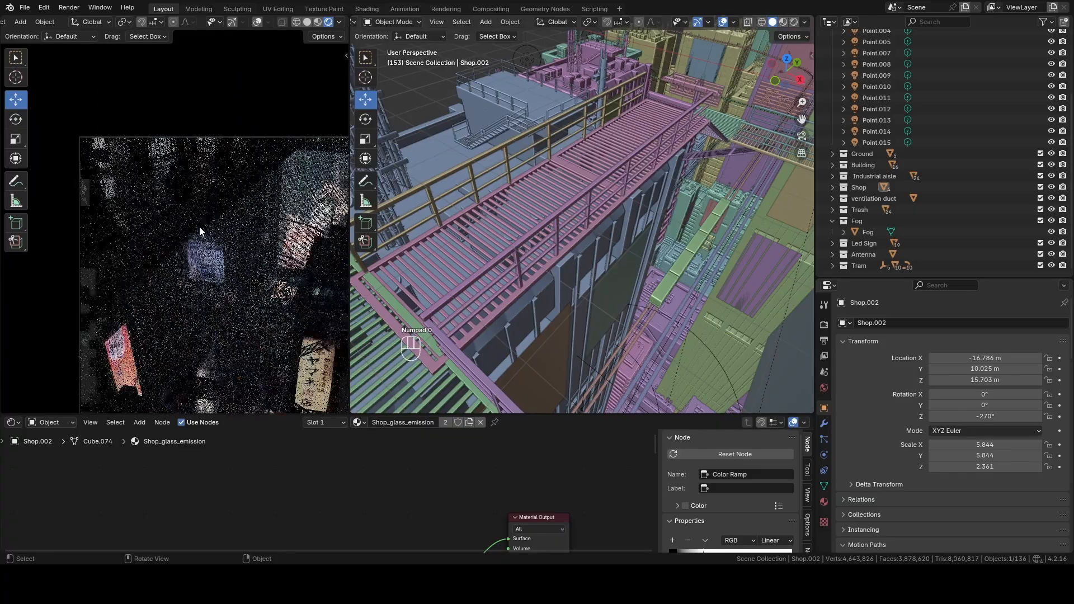
scroll(207, 217, "up", 1)
middle_click_drag(204, 191, 228, 238, "shift")
scroll(229, 238, "up", 1)
scroll(146, 193, "up", 1)
middle_click_drag(171, 206, 176, 236, "shift")
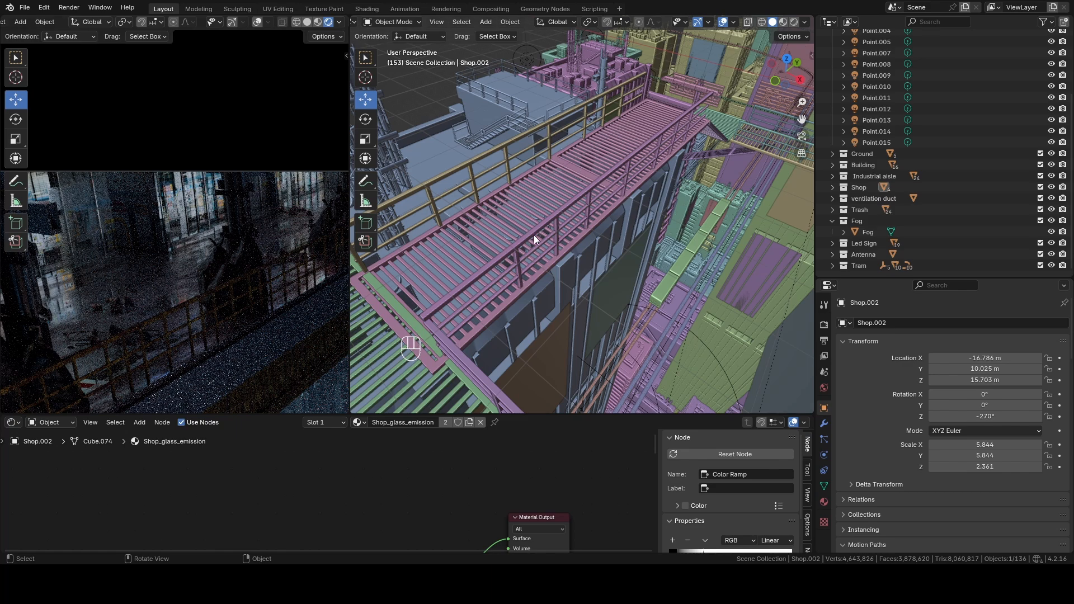
Step: Show the Procedural Crowds add-on settings and review the available crowd types, keeping Follow curve
key("n")
left_click(805, 159)
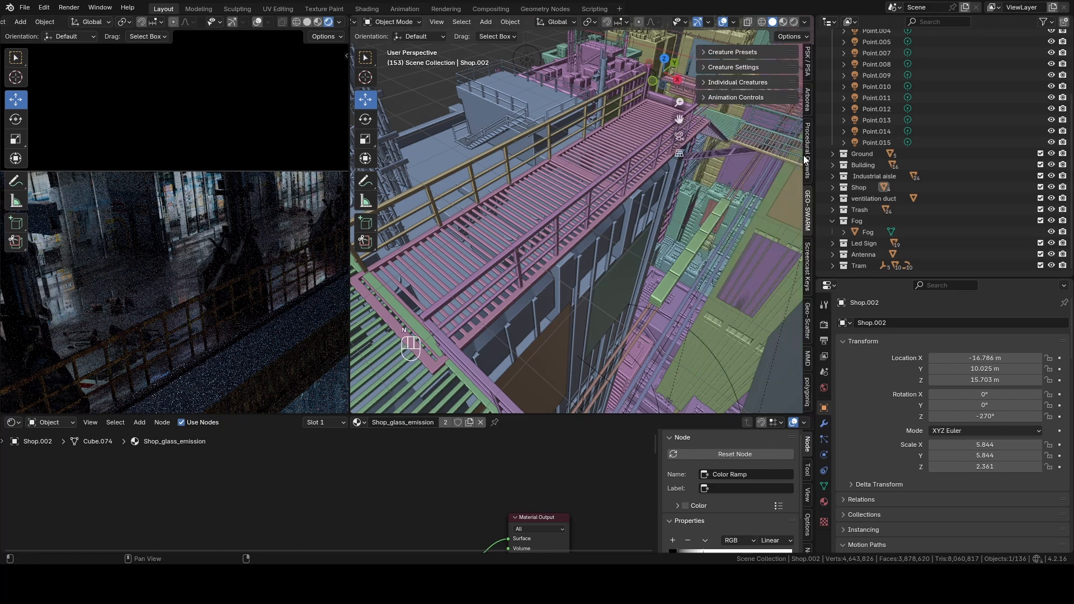
left_click(806, 159)
left_click(750, 115)
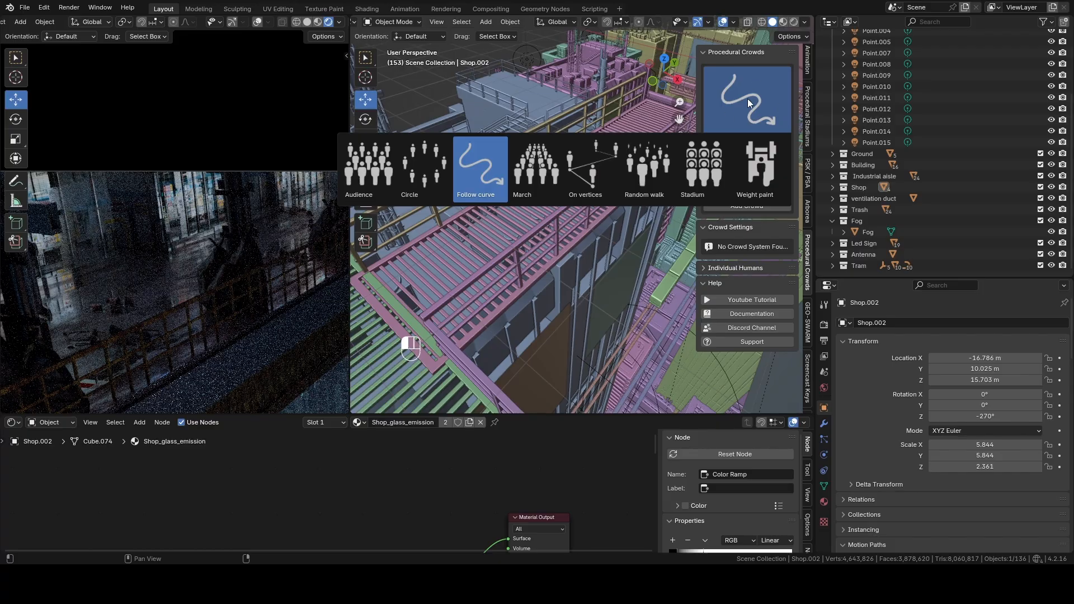
left_click(743, 79)
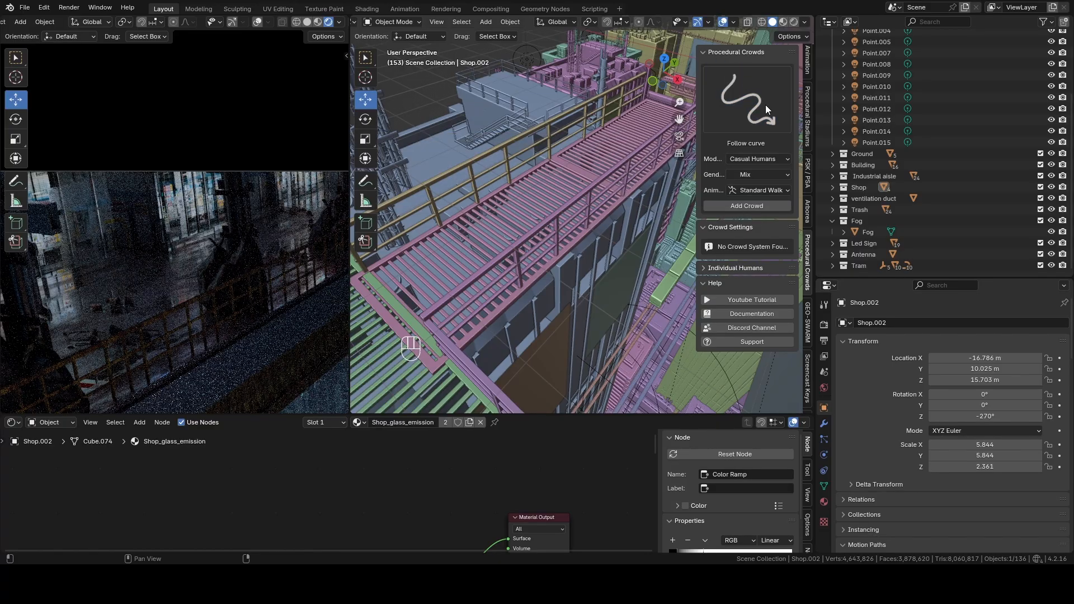
Step: Examine the rendered camera image from the distant buildings down to the walkways and the dark foreground
scroll(184, 273, "down", 4)
middle_click_drag(220, 305, 180, 214, "shift")
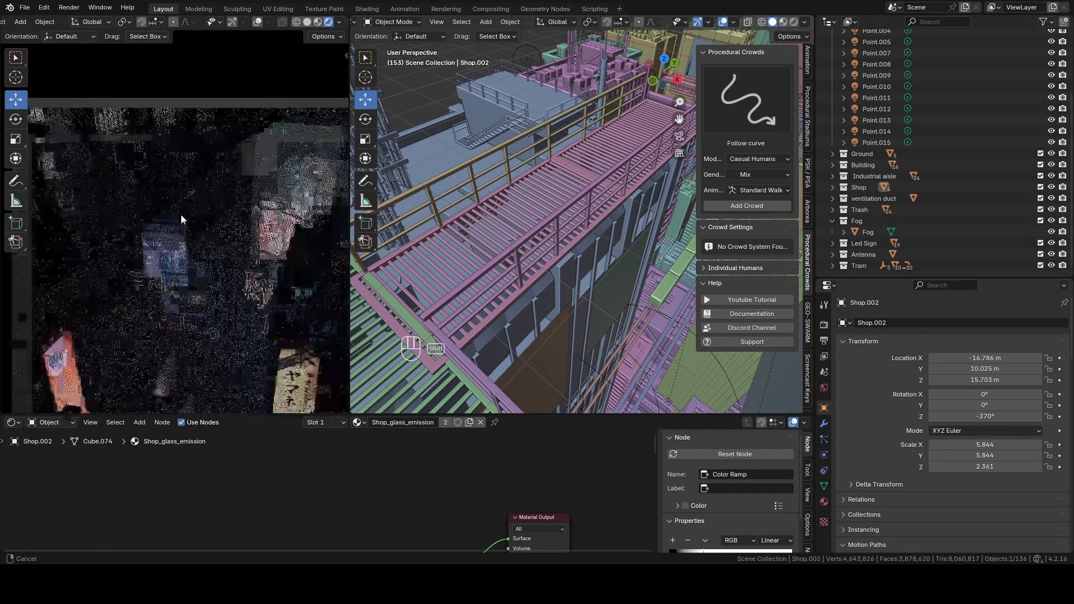
scroll(234, 328, "down", 1)
middle_click_drag(234, 327, 260, 296, "shift")
middle_click_drag(234, 336, 171, 267, "shift")
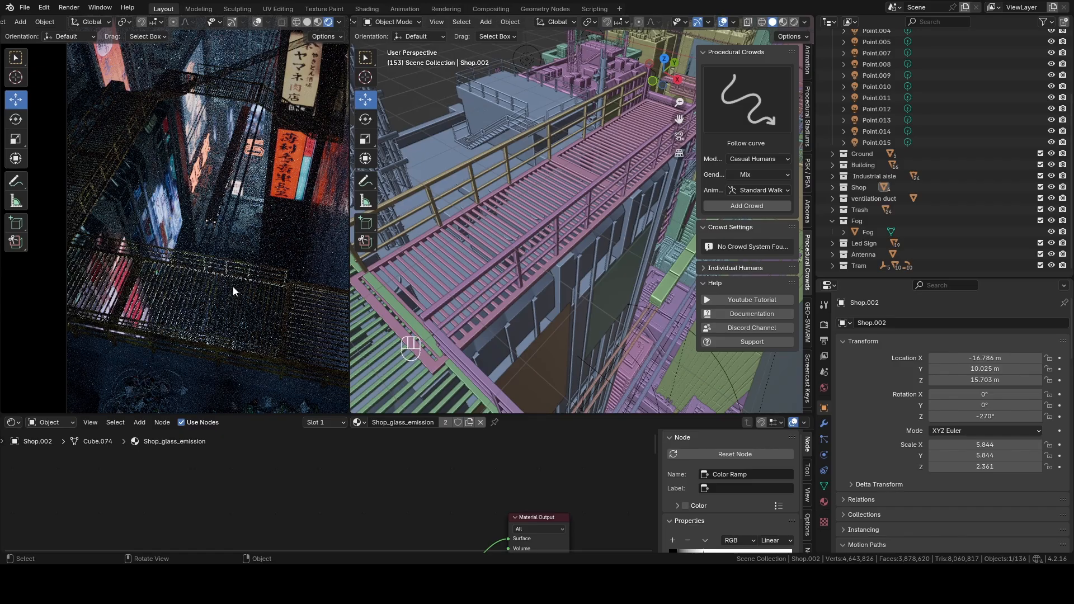
scroll(233, 286, "down", 2)
scroll(203, 341, "down", 1)
middle_click_drag(204, 344, 205, 293, "shift")
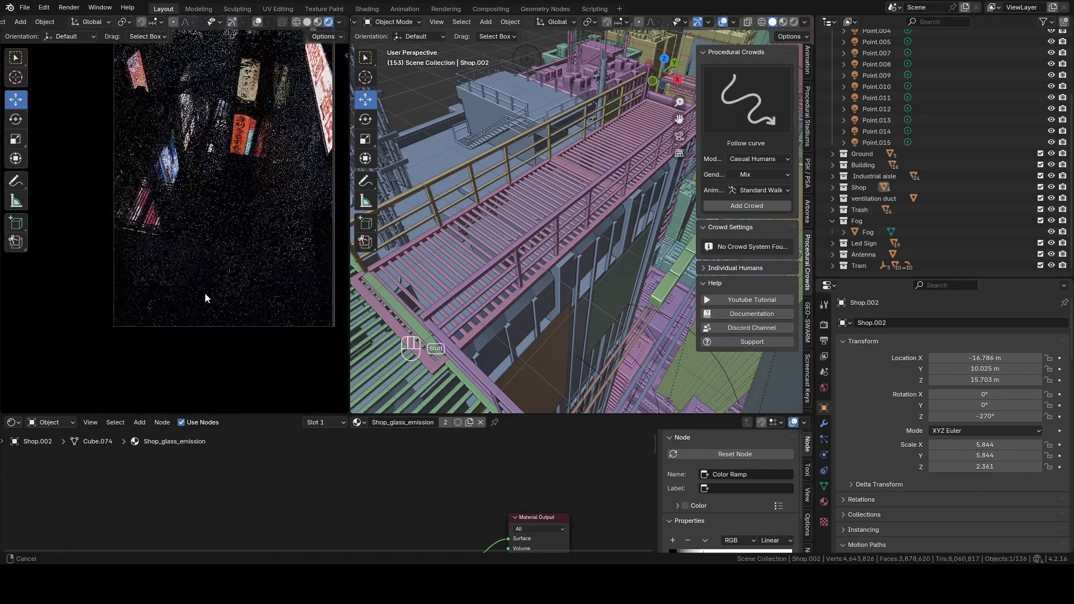
Step: Select Trash Bag.002 in the foreground and the walkway Industrial aisle.002 to inspect both in the rendered image
scroll(205, 293, "up", 2)
left_click(261, 330)
scroll(261, 331, "up", 2)
middle_click_drag(251, 347, 165, 268, "shift")
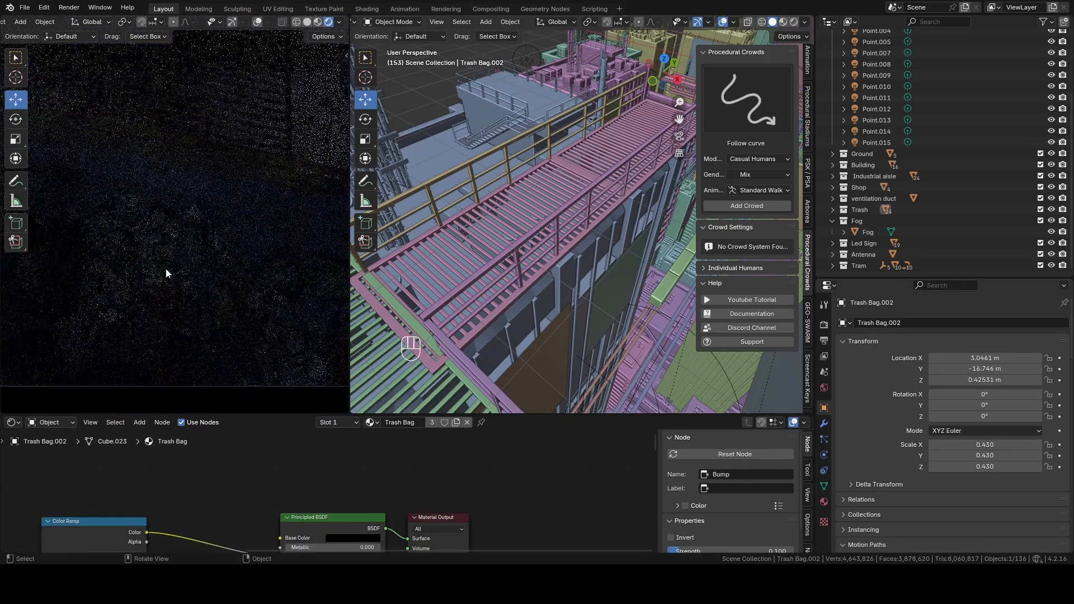
left_click(235, 229)
scroll(235, 229, "down", 2)
middle_click_drag(216, 134, 219, 312, "shift")
left_click(183, 228)
scroll(202, 224, "down", 3)
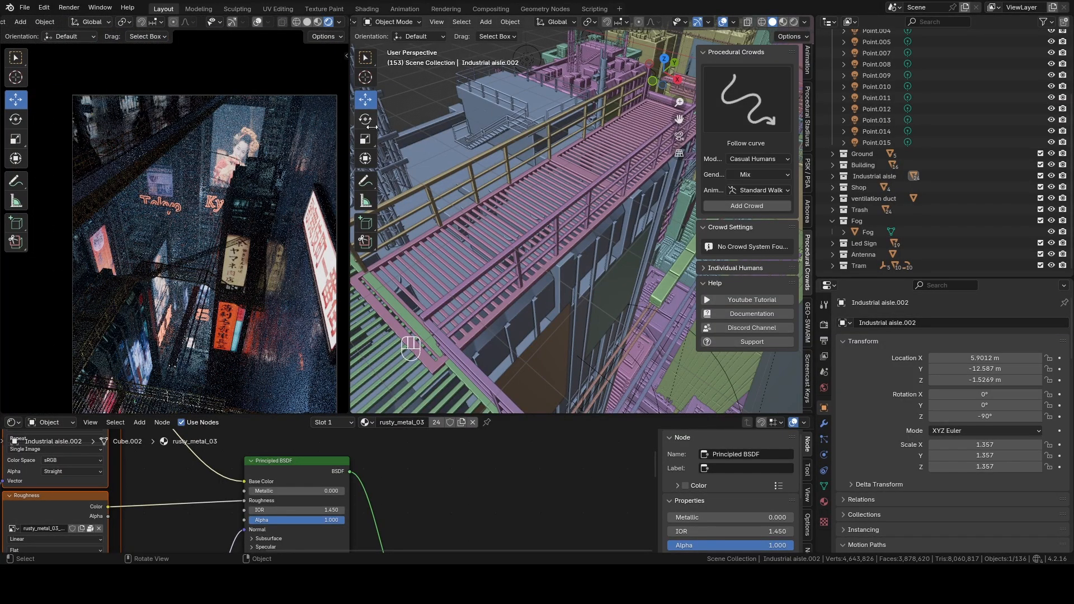
Step: Examine the neon signs, crossing walkways and overall composition in the rendered camera image
middle_click_drag(191, 319, 178, 243, "shift")
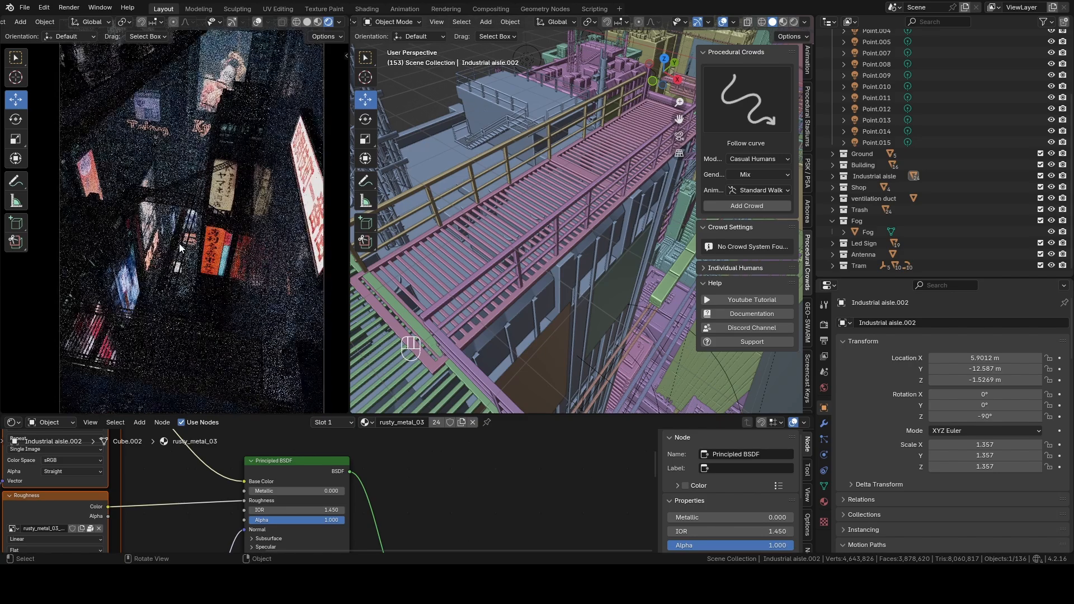
scroll(179, 243, "up", 3)
middle_click_drag(244, 179, 246, 210, "shift")
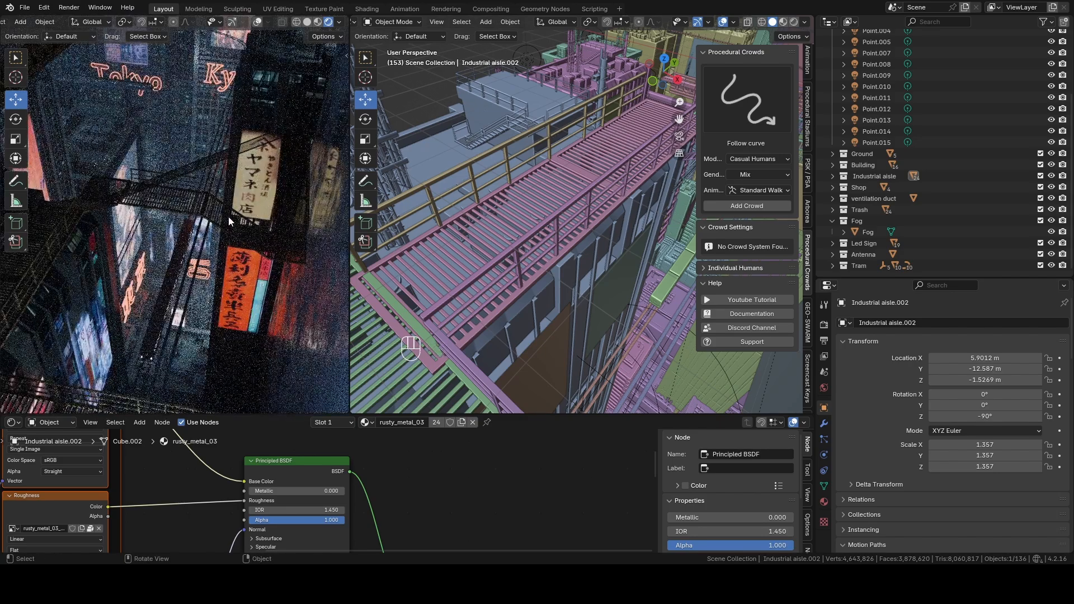
scroll(228, 214, "down", 2)
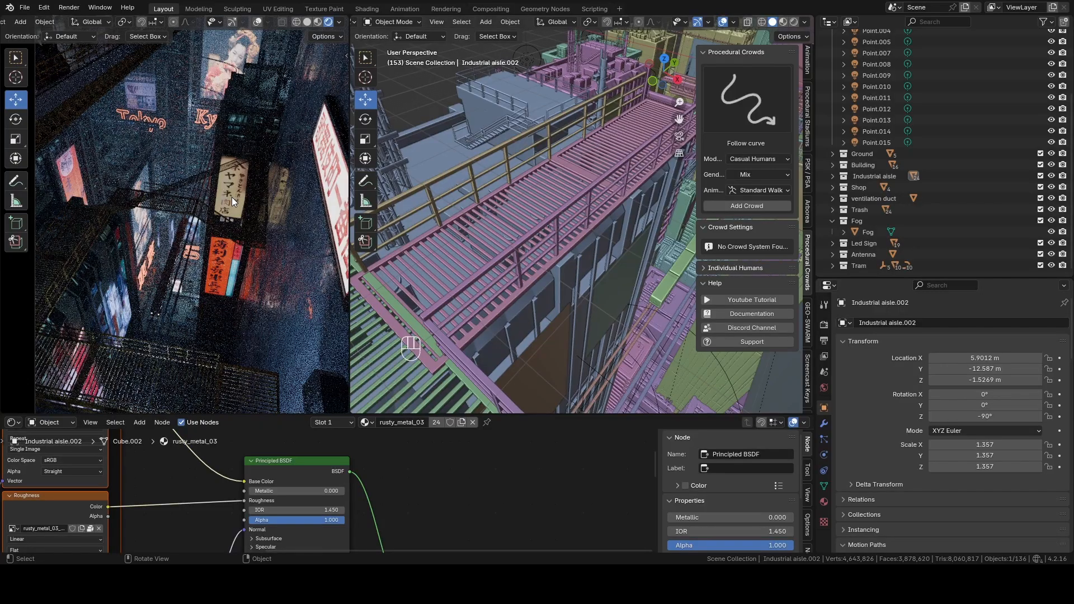
scroll(223, 235, "down", 3)
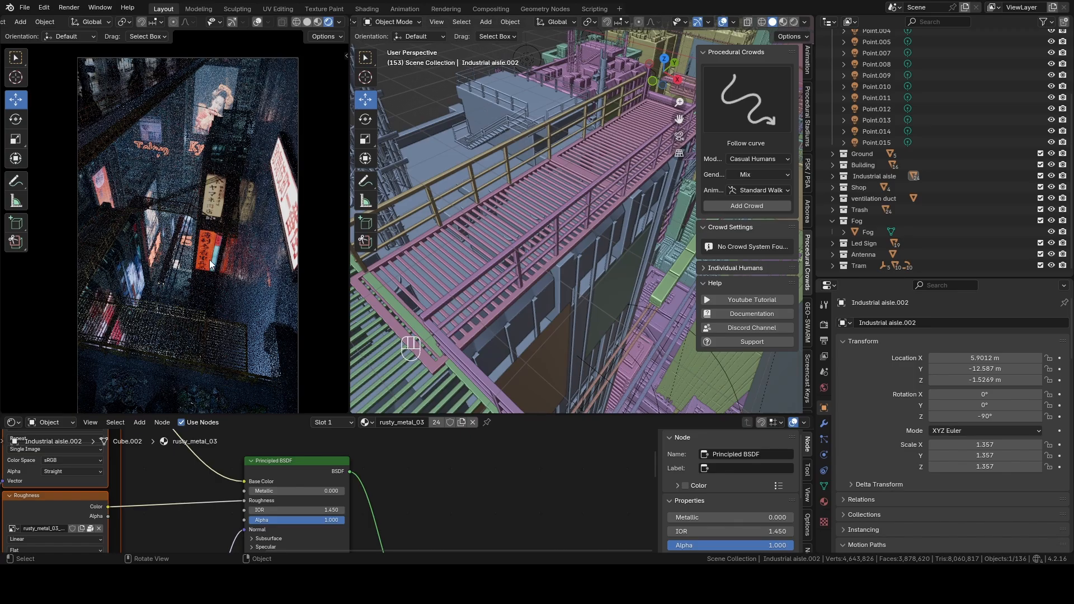
scroll(209, 259, "up", 2)
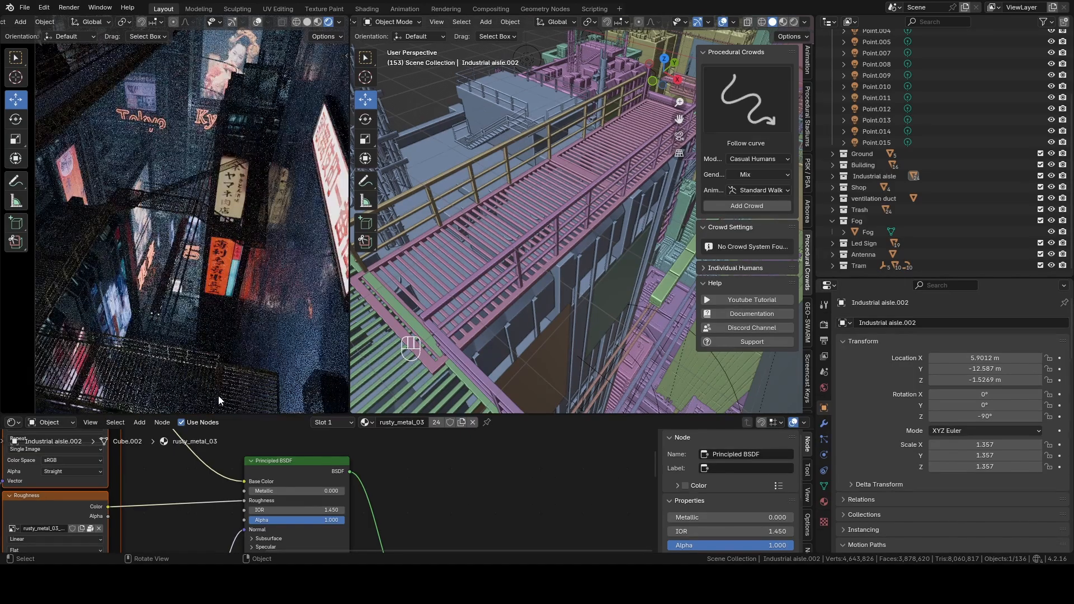
Step: Select the railing Armrest.004 on the foreground walkway and frame it from a free viewing angle
middle_click_drag(160, 377, 165, 302, "shift")
left_click(215, 287)
key("grave")
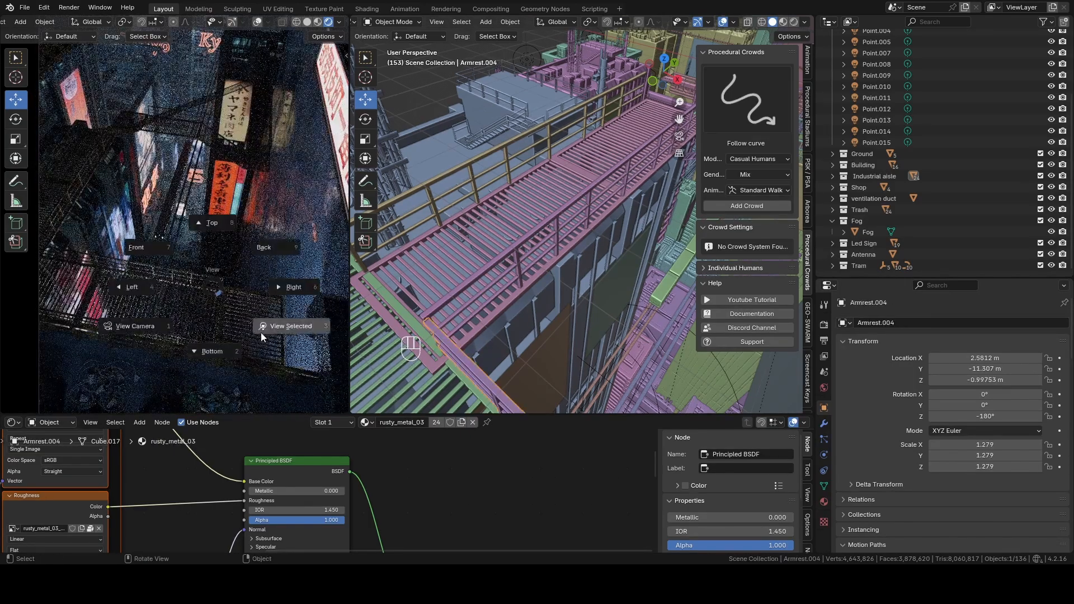
left_click(261, 333)
middle_click_drag(271, 306, 196, 260)
Step: Add a 2 m cube on the foreground walkway and return the rendered viewport to solid shading
left_click(278, 263)
left_click(160, 237)
mouse_move(504, 235)
middle_mouse_down()
mouse_move(571, 257)
mouse_move(619, 307)
mouse_move(612, 235)
mouse_move(540, 276)
mouse_move(529, 250)
mouse_move(483, 269)
mouse_move(558, 279)
middle_mouse_up()
key("shift+a")
left_click(539, 282)
key("z")
left_click(205, 240)
mouse_move(401, 237)
middle_mouse_down()
mouse_move(424, 244)
mouse_move(416, 258)
middle_mouse_up()
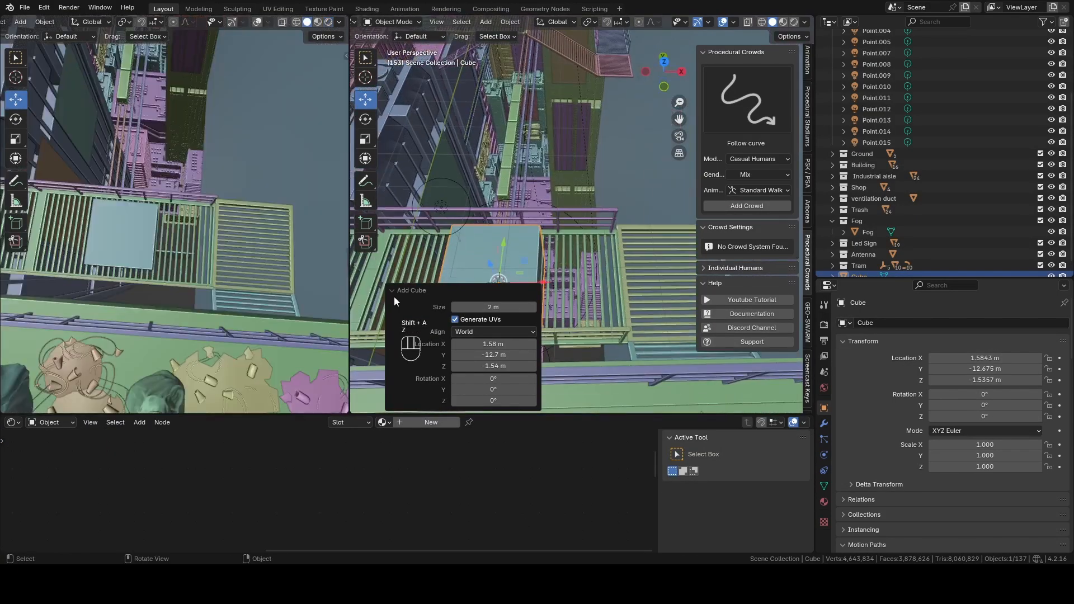
left_click(393, 291)
Step: Scale the cube to 2.786 on X and 1.370 on Y to span the walkway floor
middle_click_drag(502, 289, 497, 307)
key("s")
left_click_drag(528, 275, 575, 275)
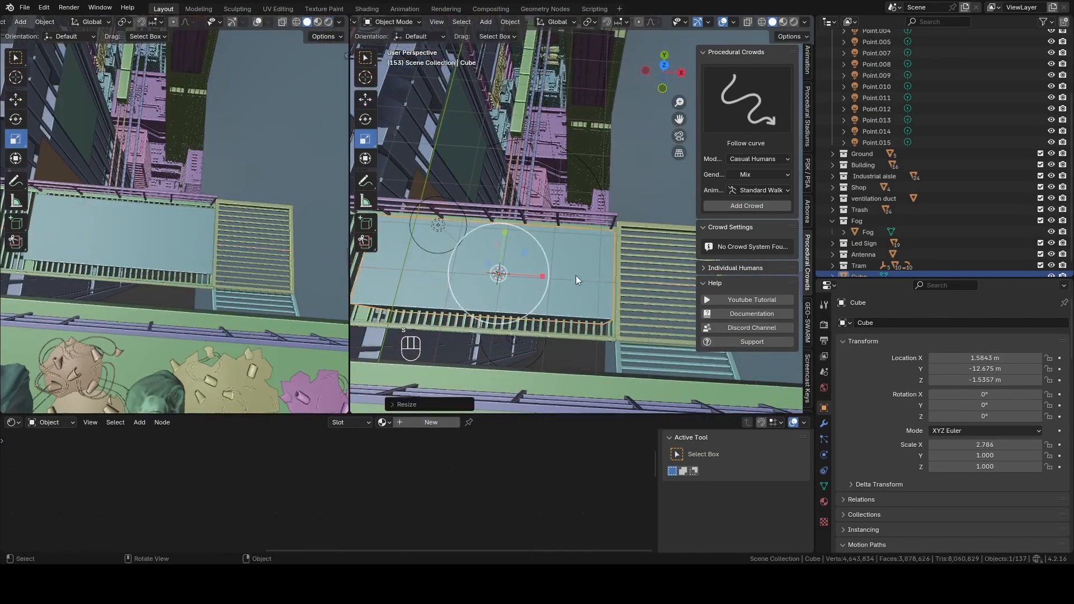
middle_click_drag(575, 275, 524, 235)
left_click_drag(526, 192, 550, 182)
key("ctrl+z")
middle_click_drag(550, 182, 620, 195)
Step: Flatten the cube to a Z scale of 0.184 and raise it 0.1011 m
key("grave")
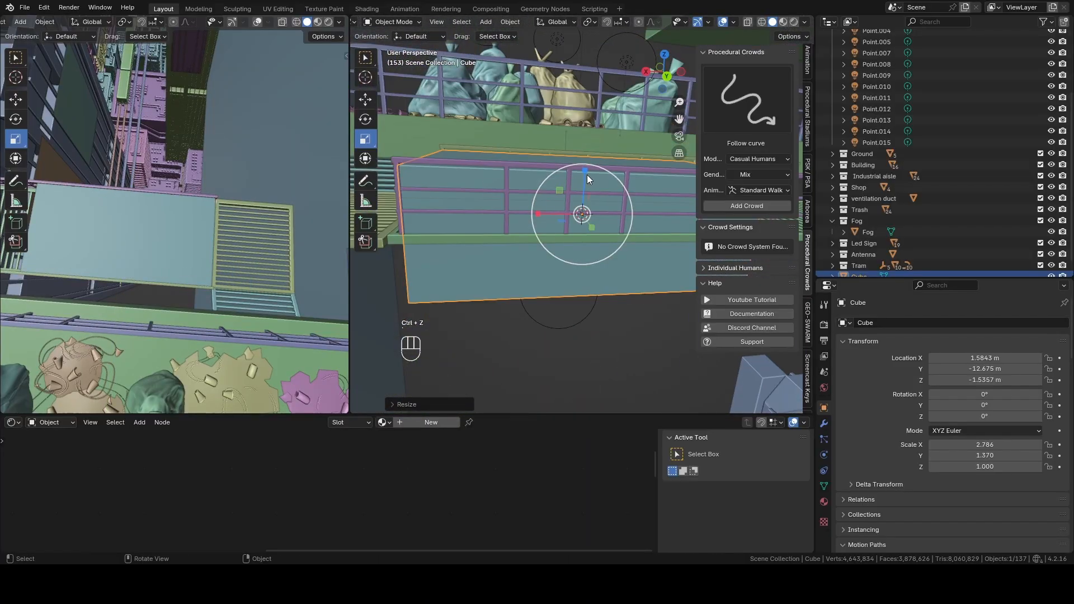
mouse_move(586, 178)
left_mouse_down()
mouse_move(585, 205)
mouse_move(587, 193)
left_mouse_up()
key("g")
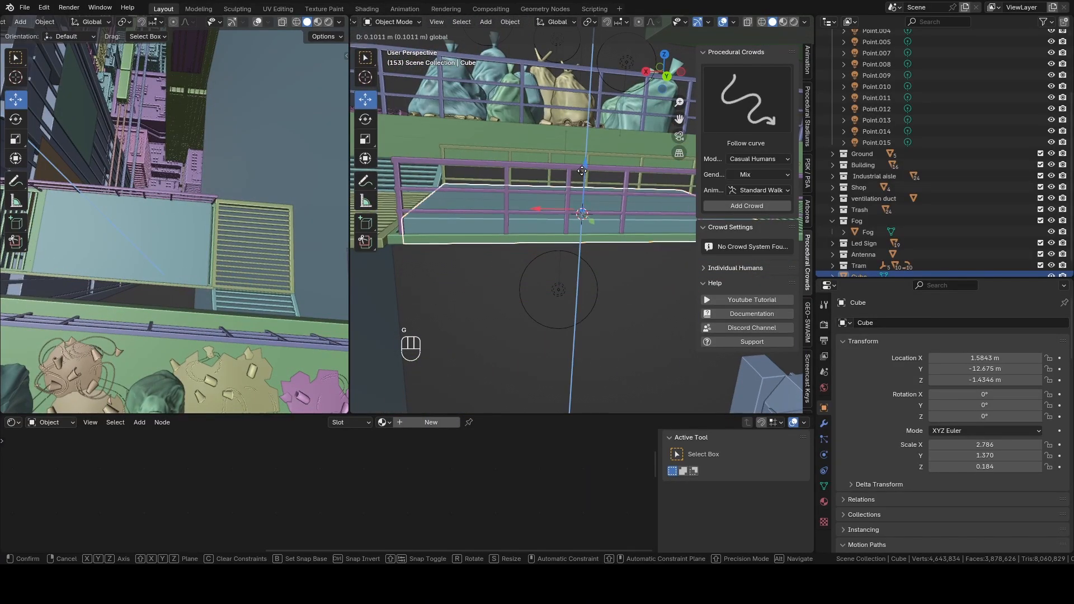
left_click(582, 170)
Step: In front view, thin the slab to a Z scale of 0.148 and lower it to Z -1.4877 m
key("KP_1")
scroll(582, 173, "up", 5)
key("s")
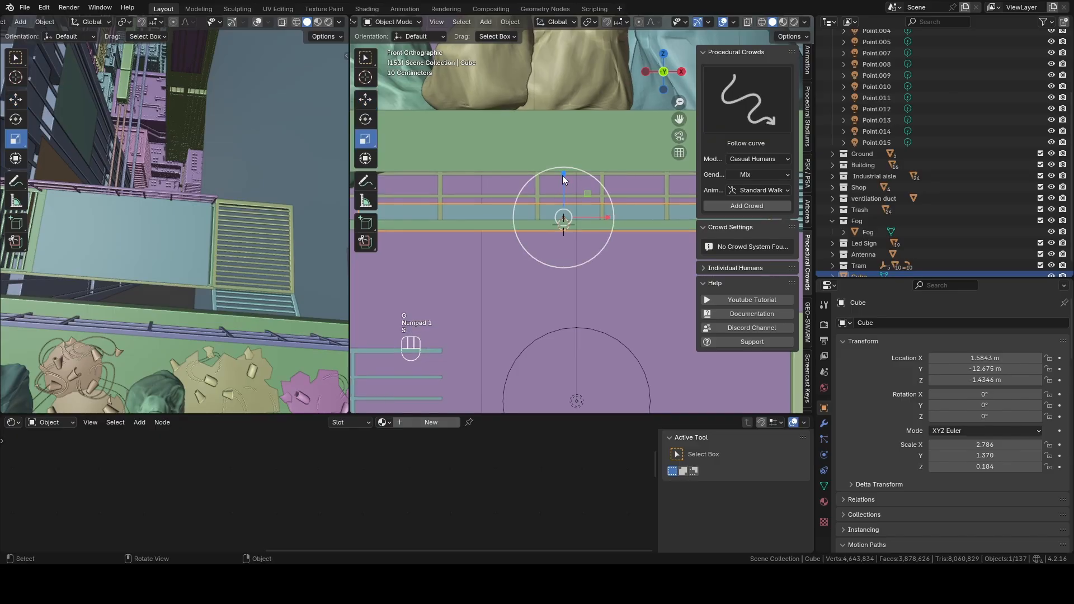
left_click_drag(562, 177, 563, 184)
key("g")
Step: Apply the scale of the flattened cube on the walkway
middle_click_drag(565, 187, 576, 221)
key("Tab")
key("Tab")
key("ctrl+a")
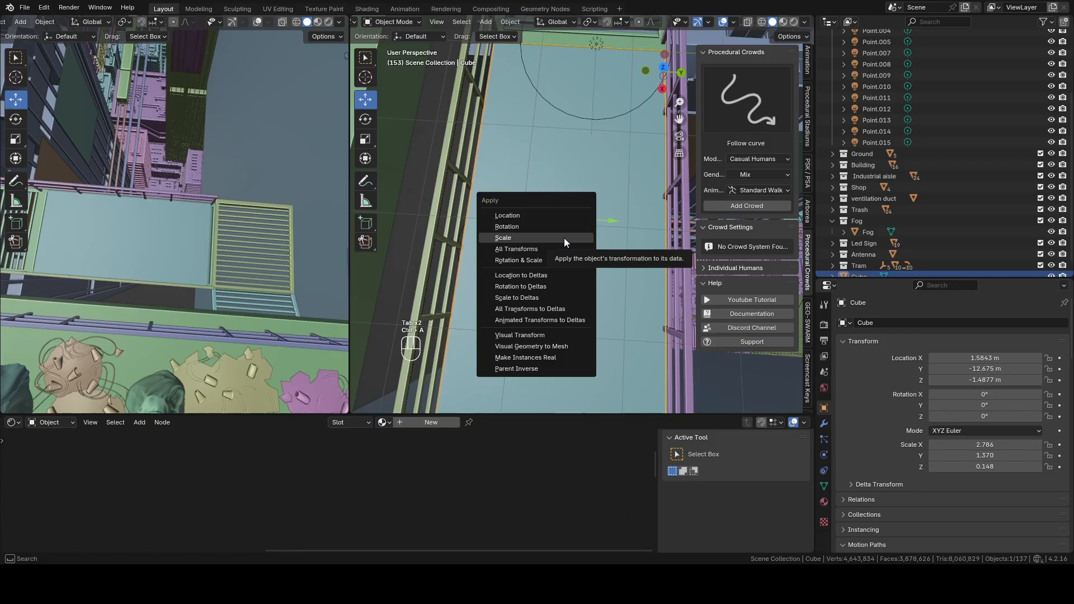
left_click(563, 237)
Step: Inset the slab's top and bottom faces by about 0.13 m in Edit Mode
middle_click_drag(572, 236, 672, 274)
key("n")
key("Tab")
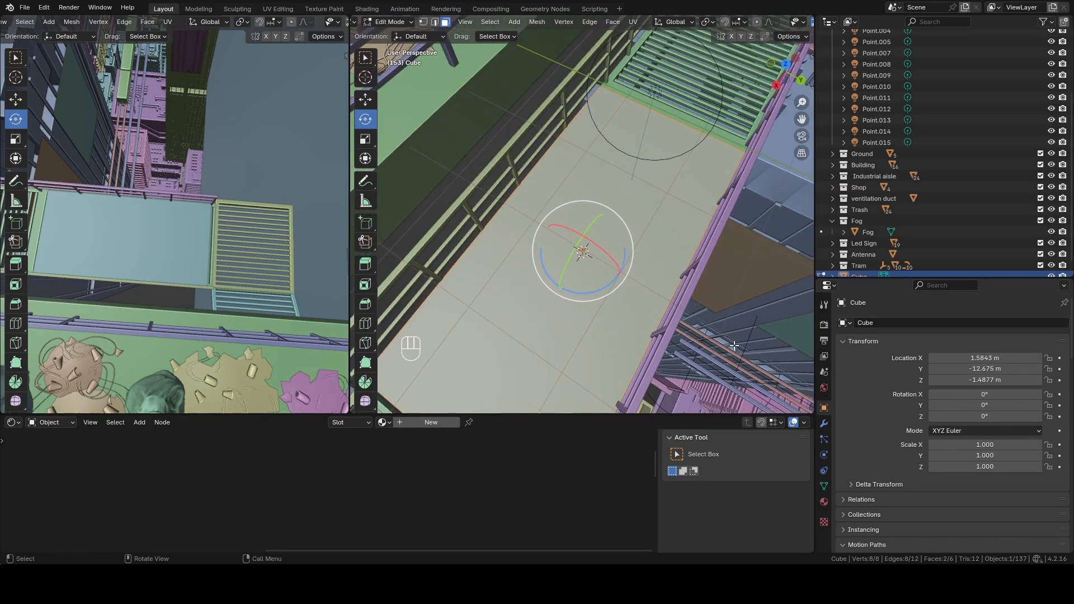
key("i")
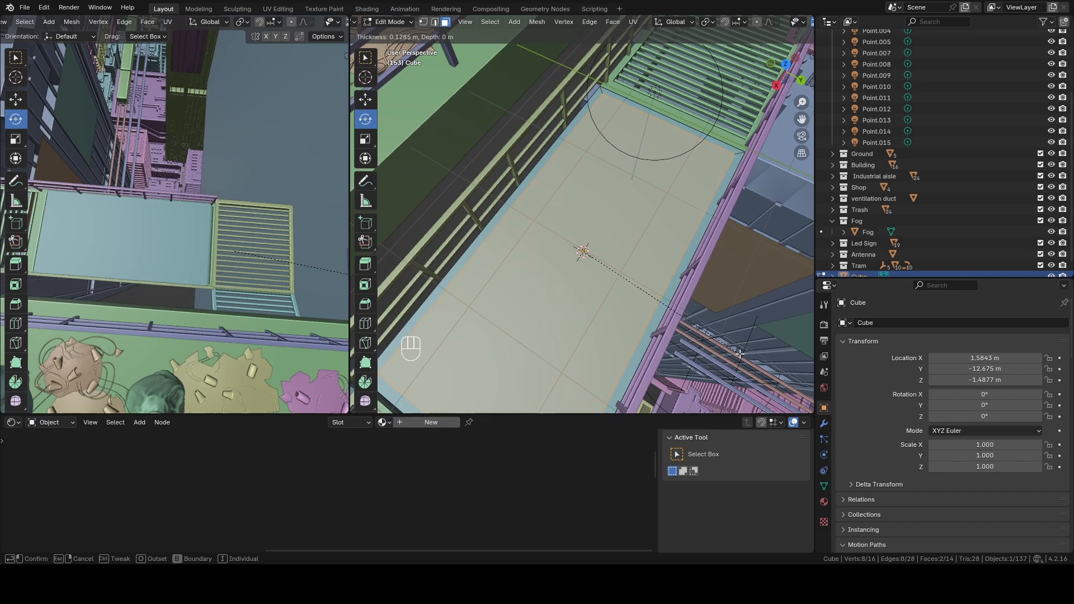
left_click(740, 354)
middle_click_drag(709, 287, 584, 213)
key("q")
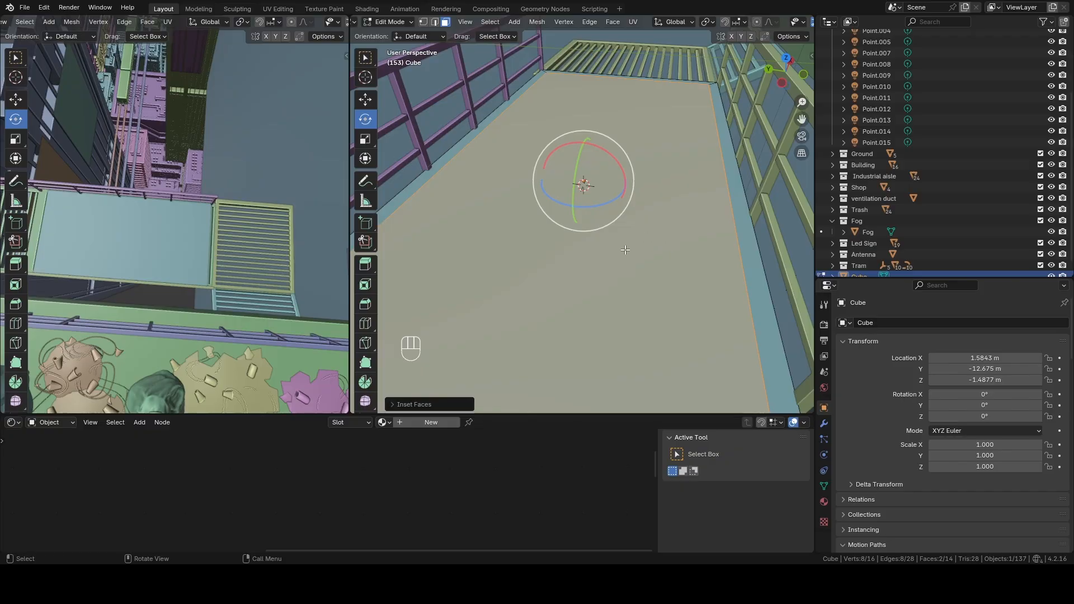
Step: Delete the slab's inset top and bottom faces, leaving only the outer frame
middle_click_drag(637, 254, 649, 220)
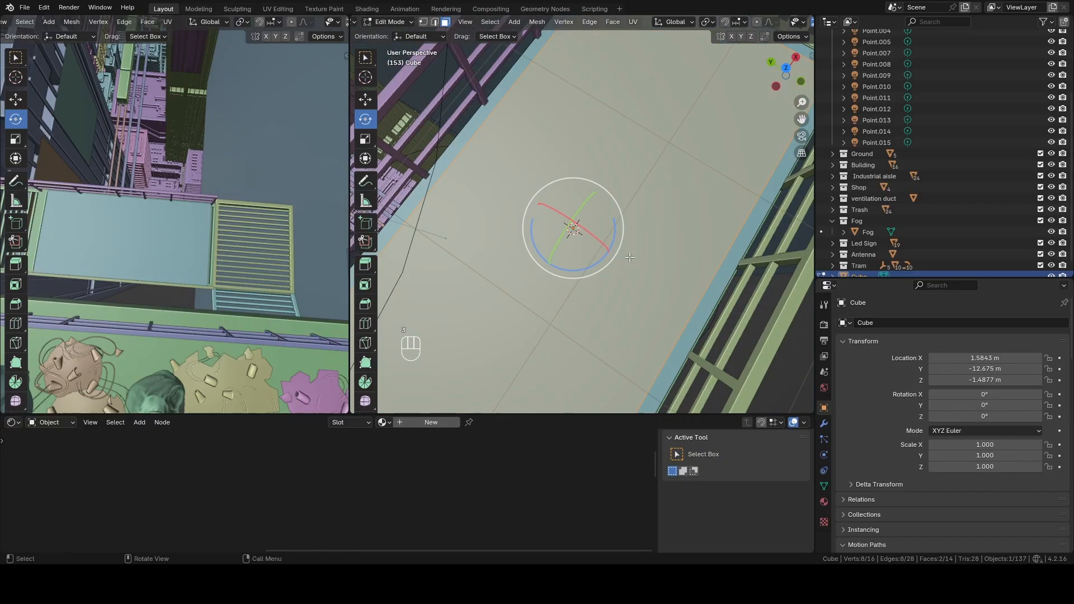
key("x")
left_click(594, 245)
middle_click_drag(594, 246, 593, 183)
Step: Isolate the frame in local view and select its upper and lower inner edge loops in Edit Mode
key("2")
key("Tab")
key("slash")
key("Tab")
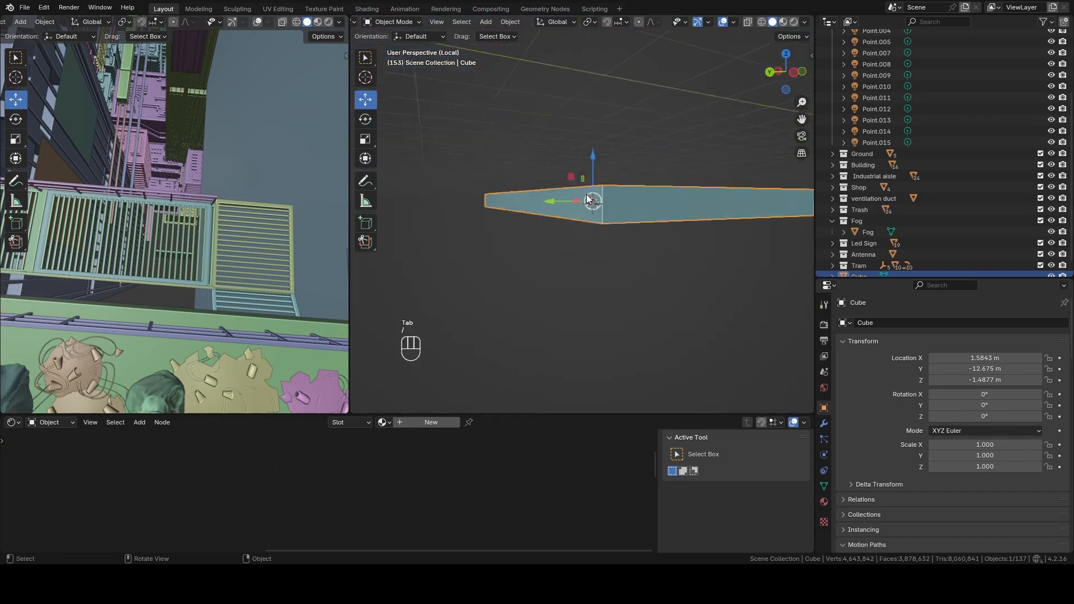
scroll(542, 242, "up", 3)
middle_click_drag(515, 244, 484, 241)
left_click(482, 210, "alt+shift")
Step: Check the Quick Favorites options for Bridge Edge Loops and Subdivide, and bridge the frame's two inner edge loops
left_click(589, 22)
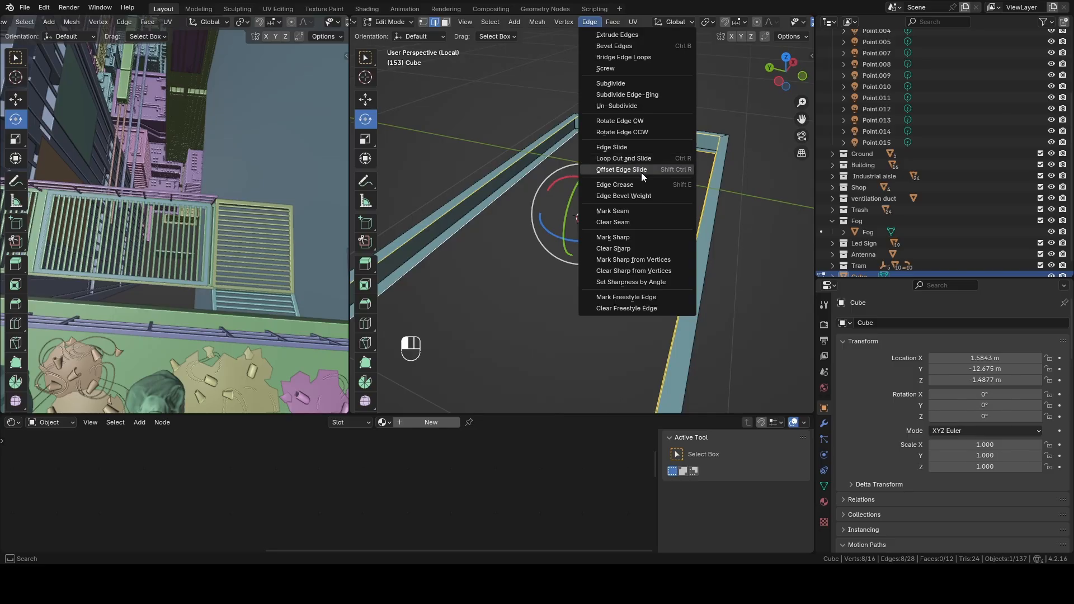
right_click(634, 59)
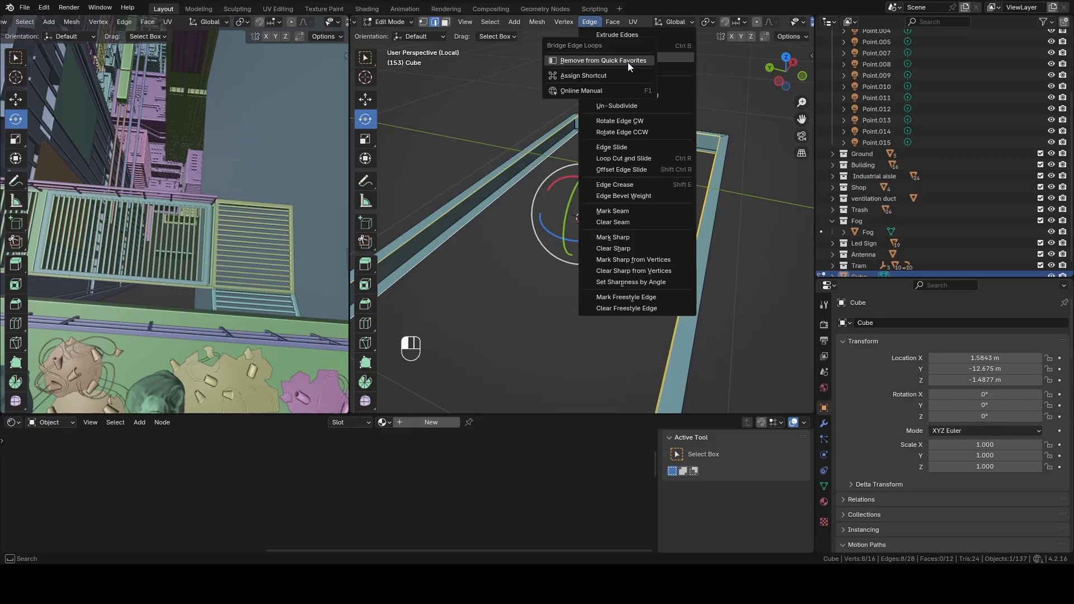
right_click(623, 84)
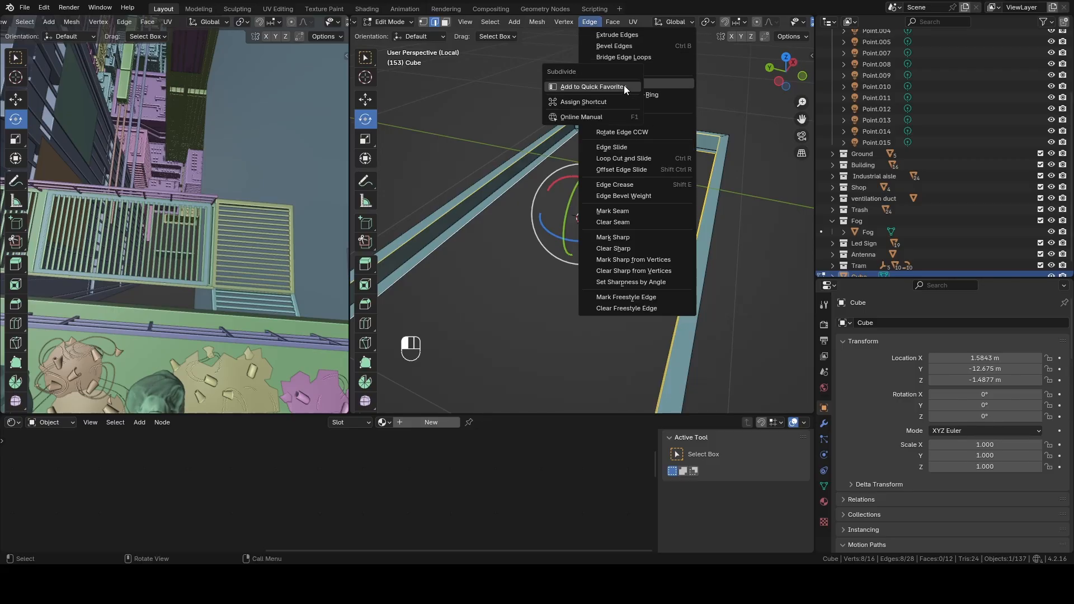
left_click(591, 23)
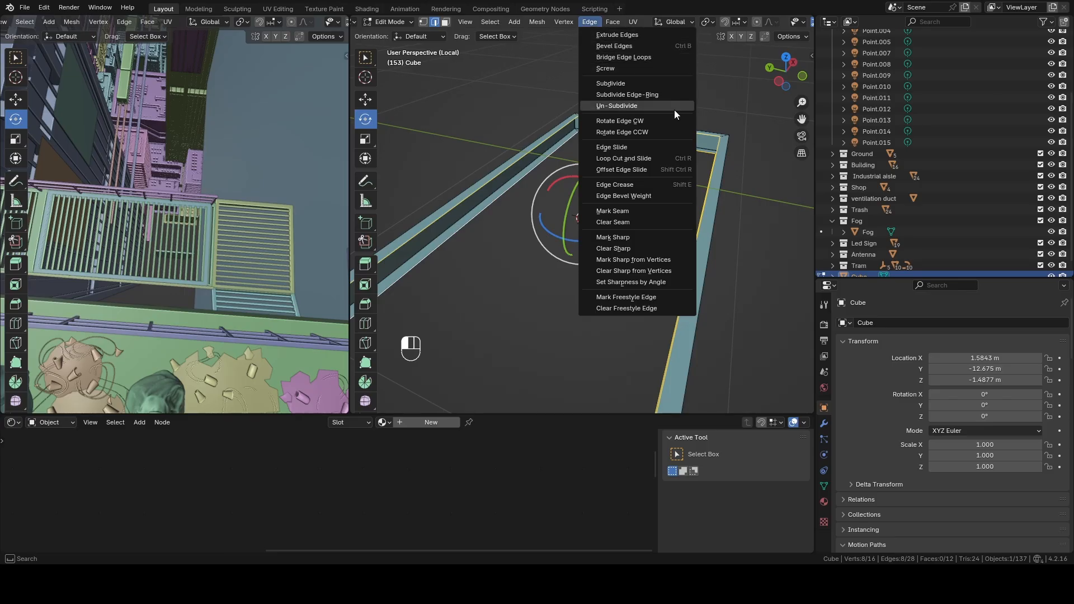
key("Escape")
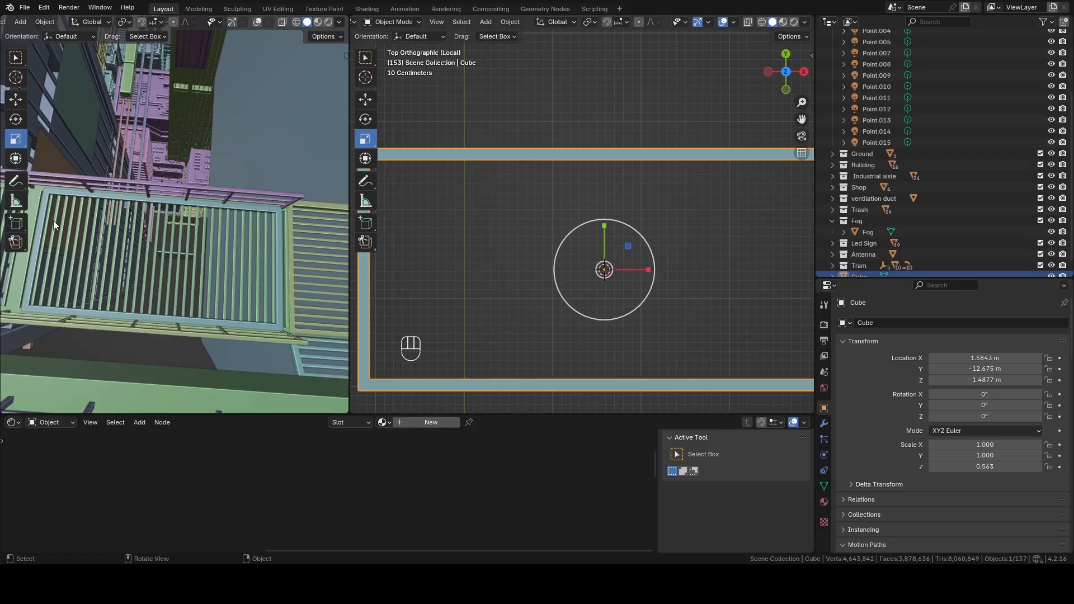
Step: Add a cube to the frame's mesh in Edit Mode
middle_click_drag(693, 270, 674, 217)
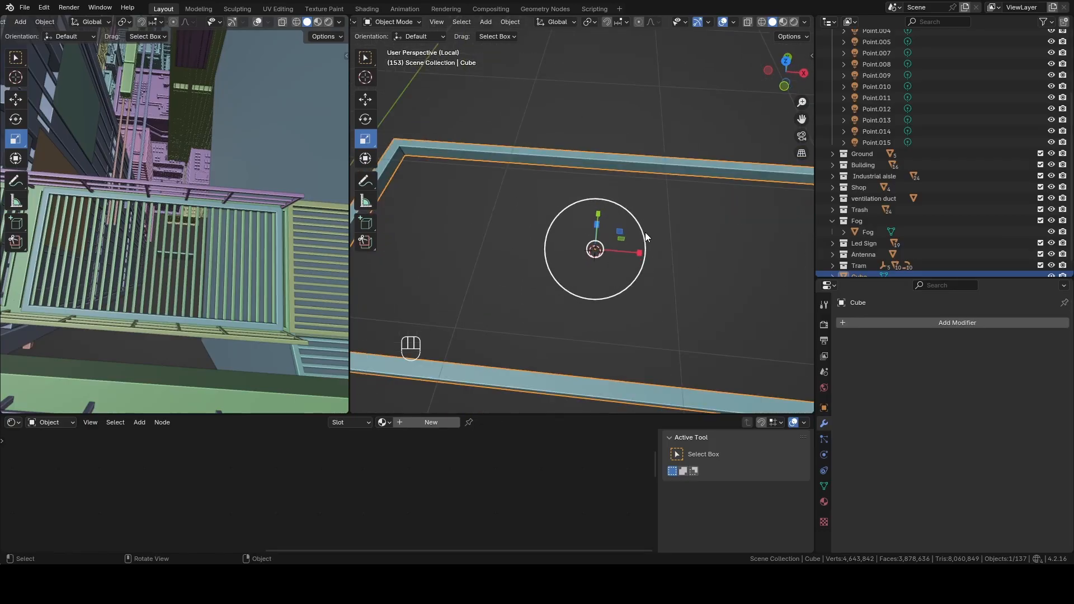
key("Tab")
middle_click_drag(625, 244, 600, 230, "shift")
key("shift+a")
left_click(601, 230)
middle_click_drag(711, 283, 628, 237)
scroll(628, 225, "up", 4)
Step: Scale the added cube down uniformly to a small block in the middle of the frame
key("s")
left_click_drag(580, 207, 538, 211)
mouse_move(579, 208)
middle_mouse_down()
mouse_move(585, 263)
mouse_move(590, 214)
middle_mouse_up()
key("s")
left_click(551, 219)
scroll(585, 263, "down", 3)
key("s")
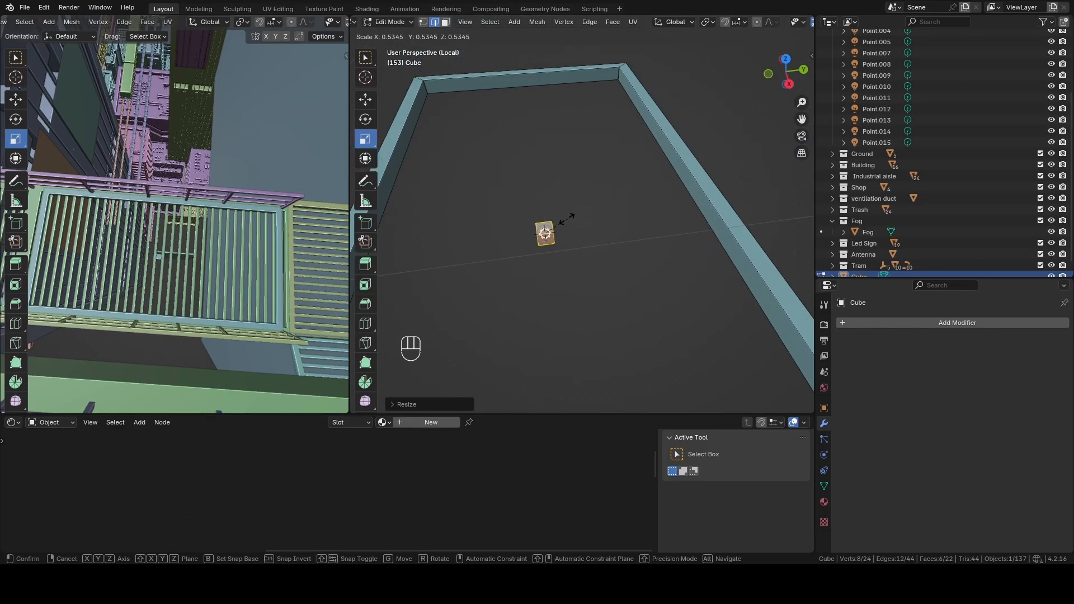
left_click(568, 218)
Step: Stretch the small block along Y into a bar spanning the frame's width and adjust its height slightly
key("s")
key("y")
left_click(666, 197)
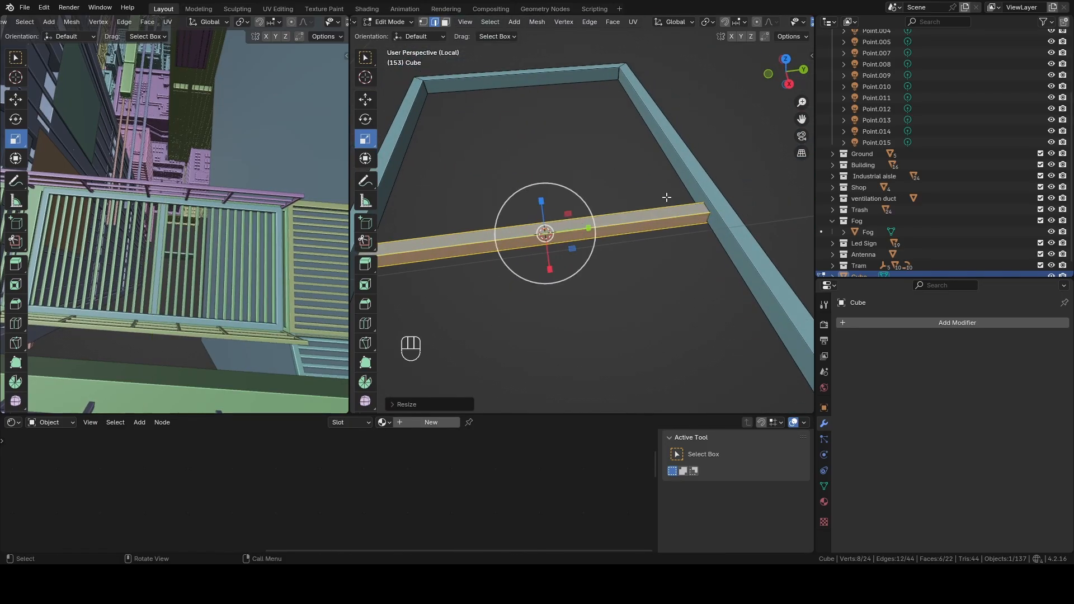
key("g")
middle_click_drag(666, 197, 622, 159)
left_click_drag(541, 178, 541, 170)
middle_click_drag(541, 170, 616, 257)
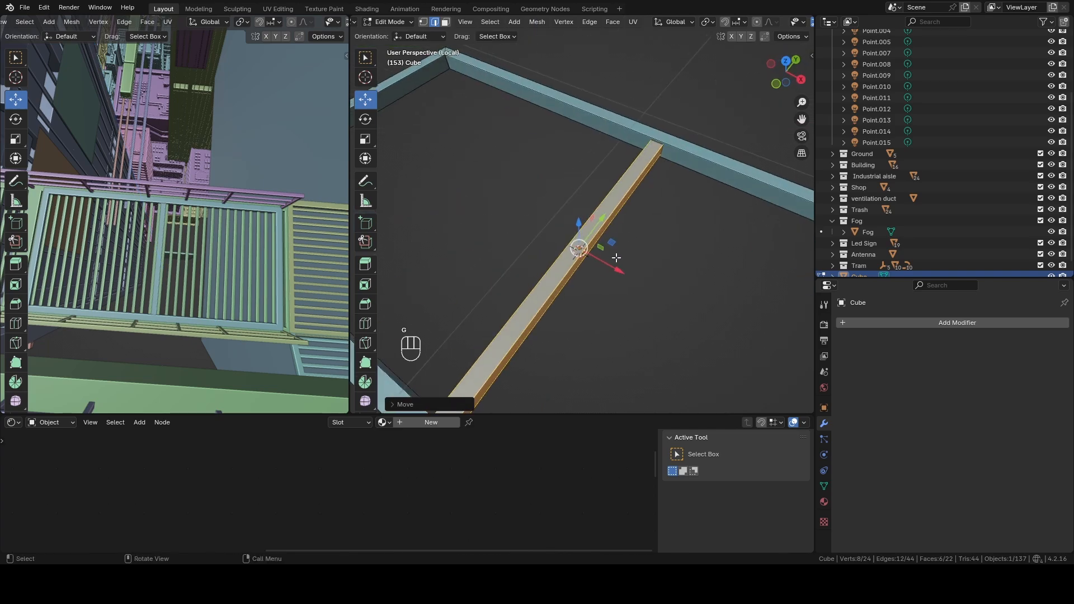
Step: In top view, move the bar along negative X to the frame's short end
key("KP_7")
scroll(616, 258, "down", 3)
left_click_drag(629, 233, 469, 233)
middle_click_drag(582, 295, 484, 206)
middle_click_drag(484, 207, 510, 240, "shift")
scroll(510, 240, "up", 5)
middle_click_drag(627, 285, 569, 197)
Step: Scale the bar down slightly in height and width so it is thinner than the frame
key("KP_1")
key("s")
left_click_drag(582, 174, 583, 180)
middle_click_drag(611, 217, 670, 264)
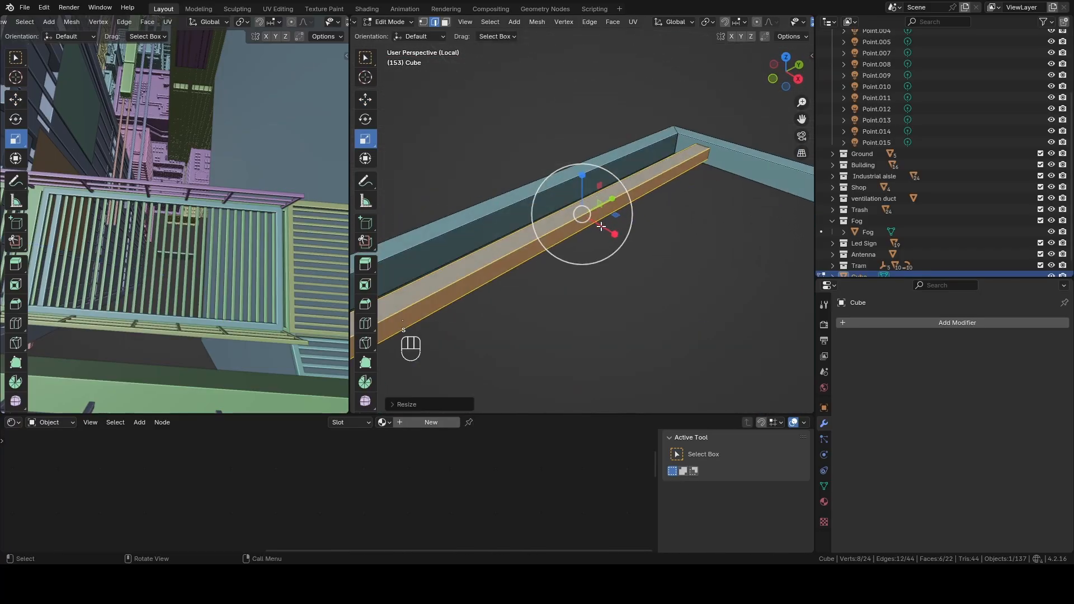
left_click_drag(603, 226, 592, 224)
middle_click_drag(602, 226, 530, 175)
Step: Try moving the bar within the frame and undo that move
scroll(531, 175, "down", 1)
middle_click_drag(607, 185, 570, 186)
key("g")
left_click_drag(572, 194, 584, 174)
key("ctrl+z")
Step: In top view, nudge the bar toward the frame's short end and duplicate it a short distance along X
middle_click_drag(583, 207, 559, 252)
key("KP_7")
scroll(649, 251, "down", 2)
left_click_drag(526, 247, 518, 247)
middle_click_drag(557, 278, 499, 275, "shift")
key("shift+d")
key("x")
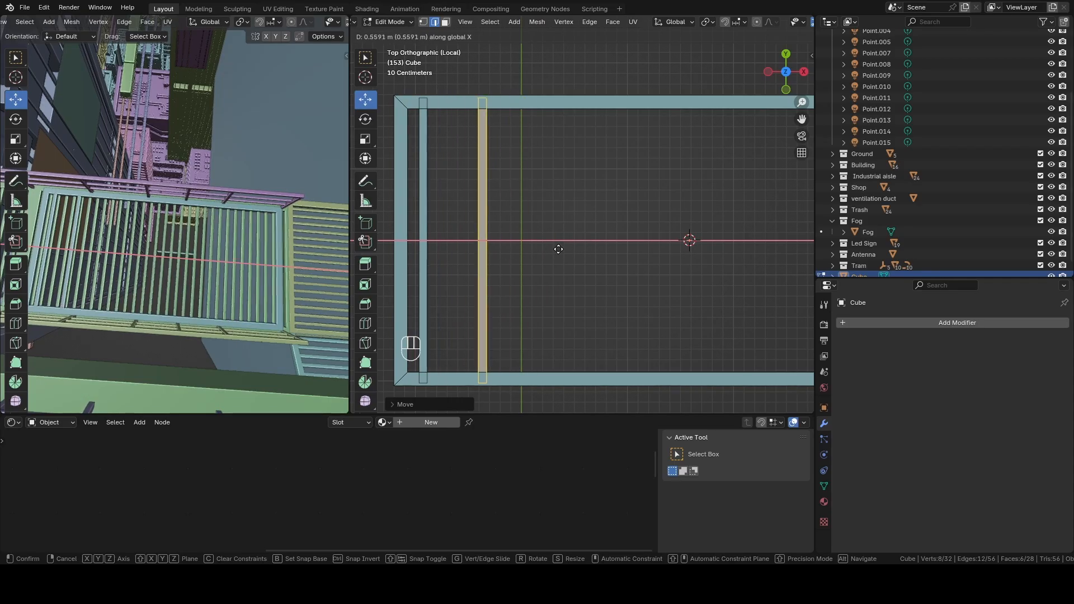
left_click(518, 245)
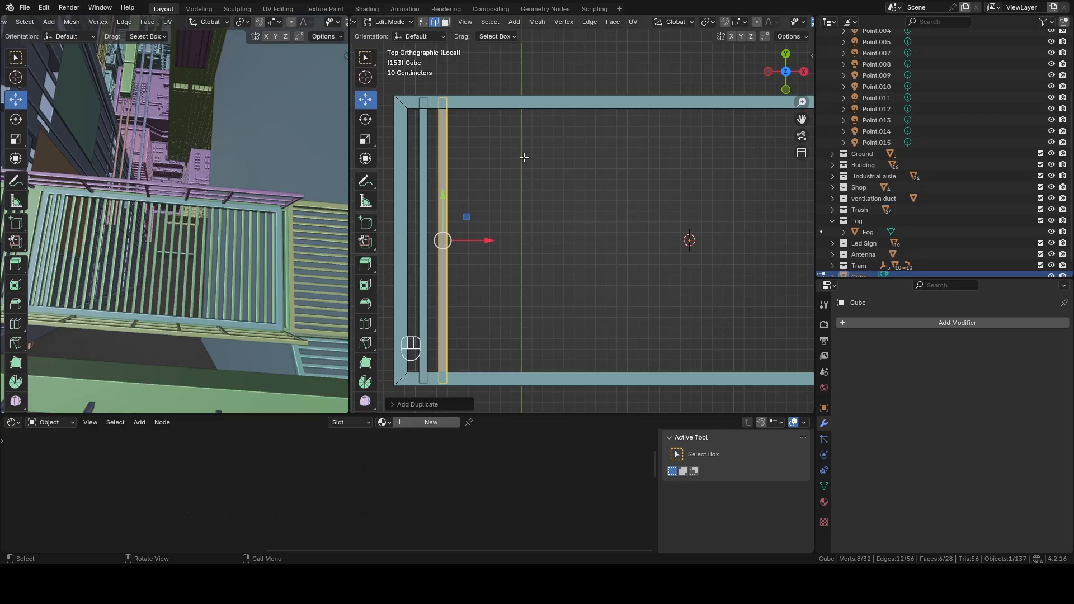
Step: Repeat the bar duplication at the same spacing until the bars fill the frame's whole length
key("shift+r")
key("shift+r")
key("shift+r")
key("shift+r")
key("shift+r")
key("shift+r")
key("shift+r")
key("shift+r")
key("shift+r")
key("shift+r")
key("shift+r")
key("shift+r")
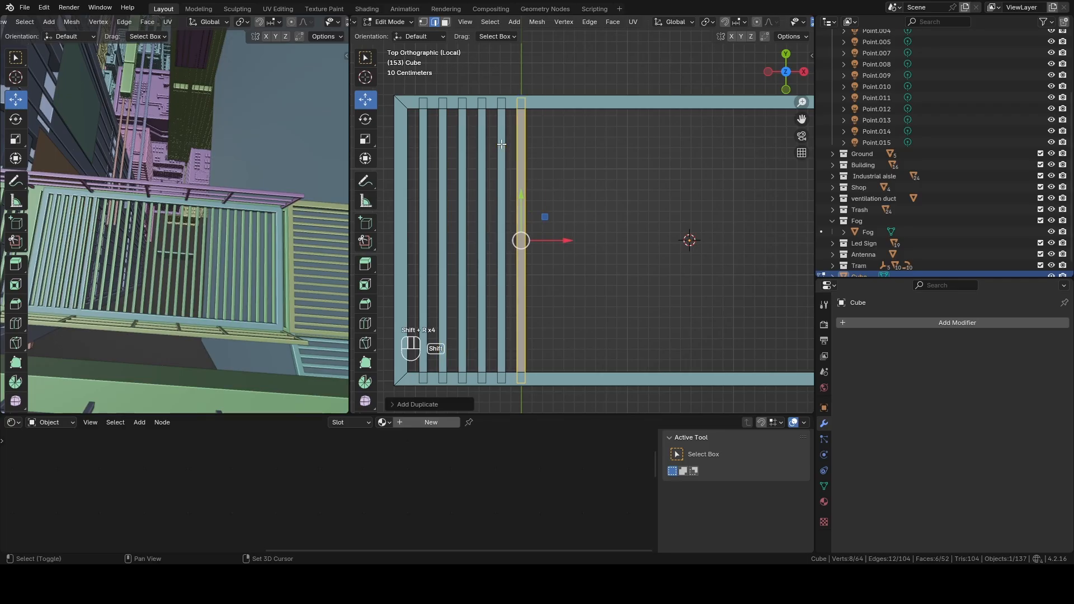
key("shift+r")
key("shift+r")
key("shift+r")
key("shift+r")
scroll(606, 151, "down", 6)
middle_click_drag(739, 176, 578, 195, "shift")
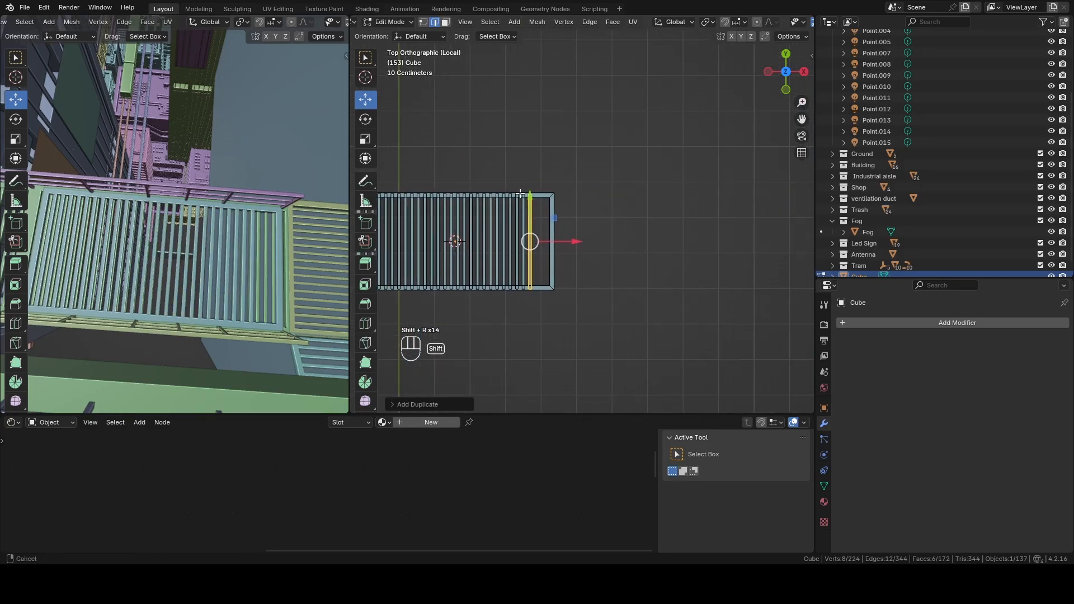
scroll(578, 195, "up", 3)
key("shift+r")
key("shift+r")
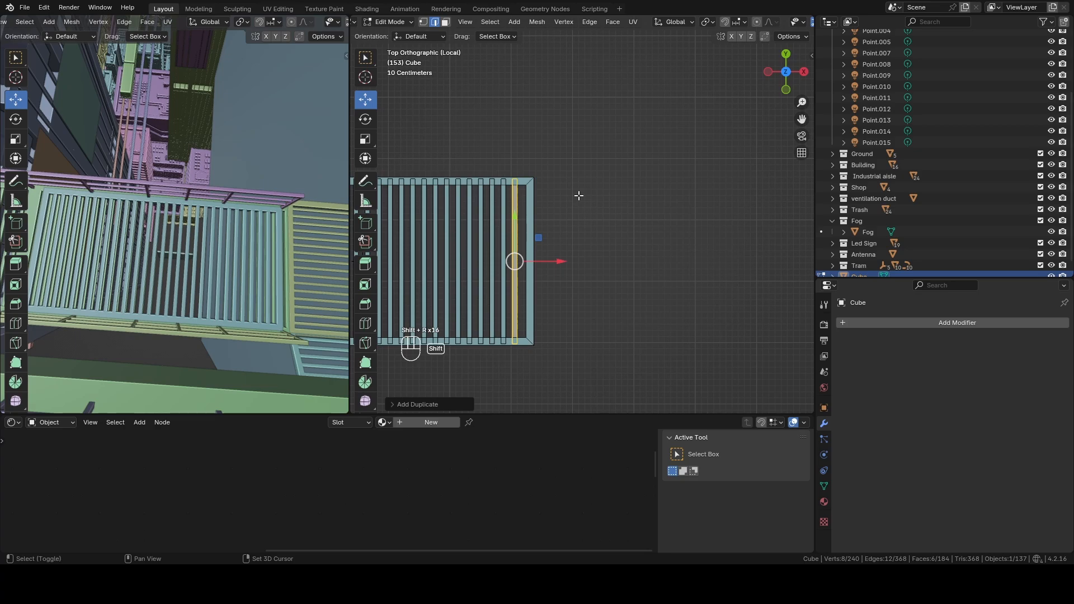
key("shift+r")
scroll(578, 195, "up", 3)
scroll(585, 207, "down", 2)
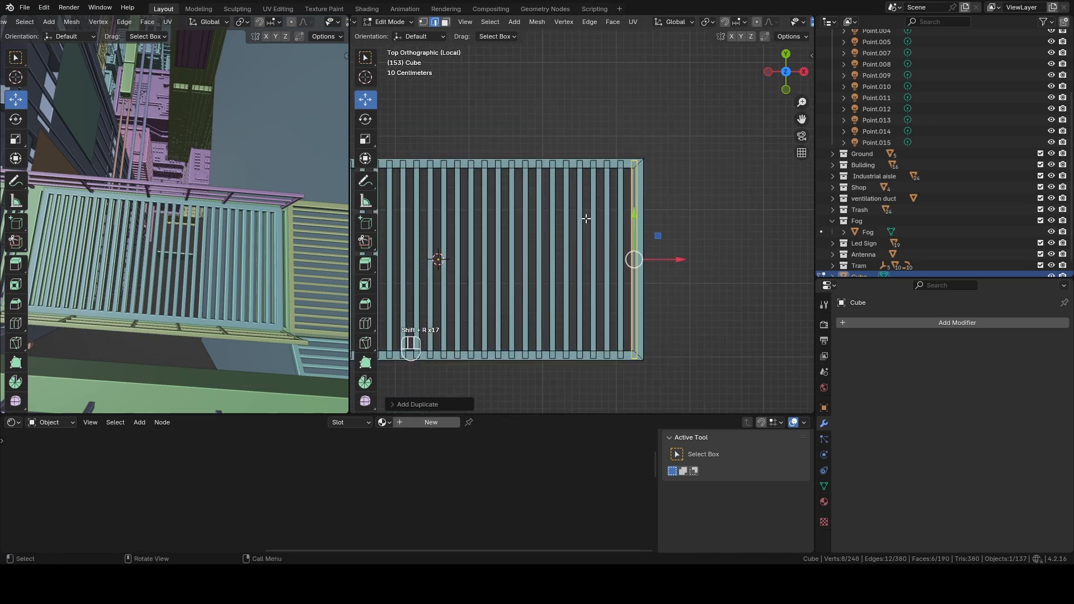
Step: Delete the last bar touching the frame's far end and return to Object Mode
scroll(585, 218, "up", 2)
middle_click_drag(586, 218, 608, 245)
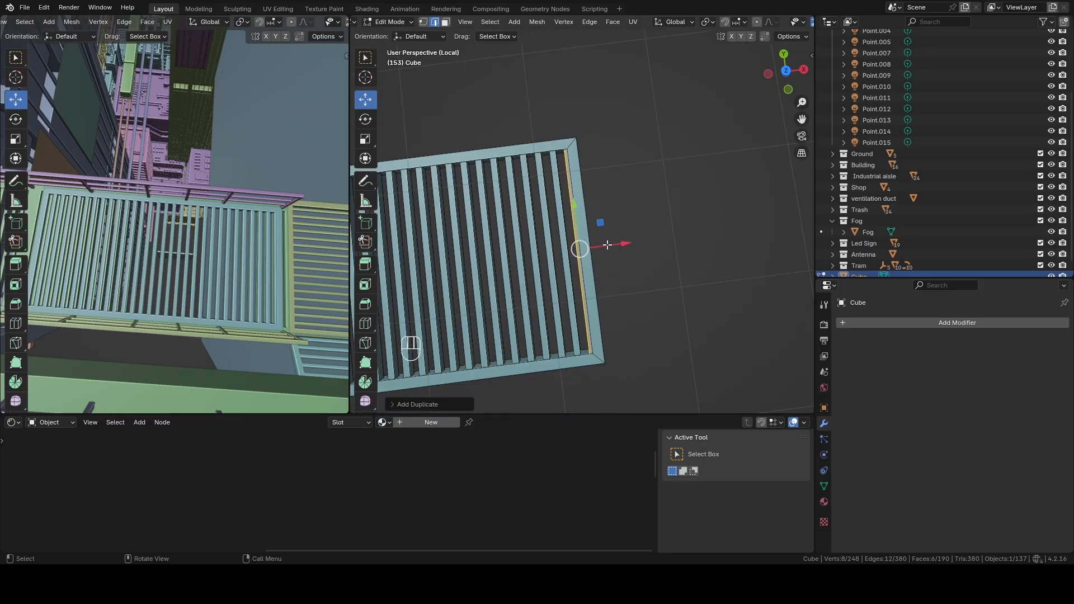
key("x")
left_click(607, 245)
scroll(607, 244, "down", 2)
middle_click_drag(458, 354, 633, 308, "shift")
key("Tab")
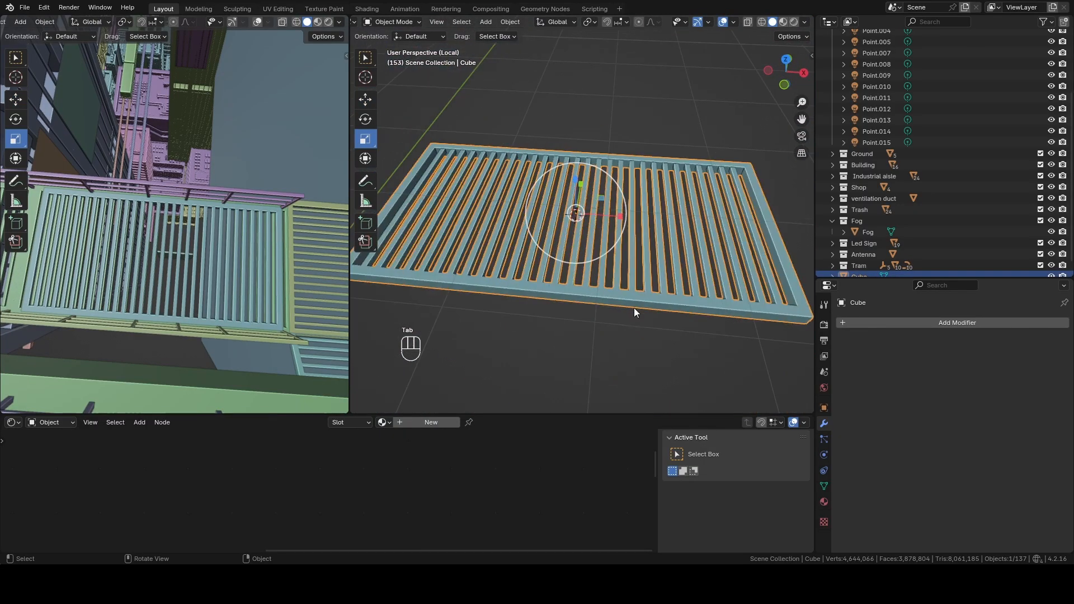
Step: Select the existing industrial aisle and examine the texture nodes of its rusty_metal_03 material
left_click(300, 263)
middle_click_drag(362, 430, 348, 467)
scroll(363, 478, "up", 4)
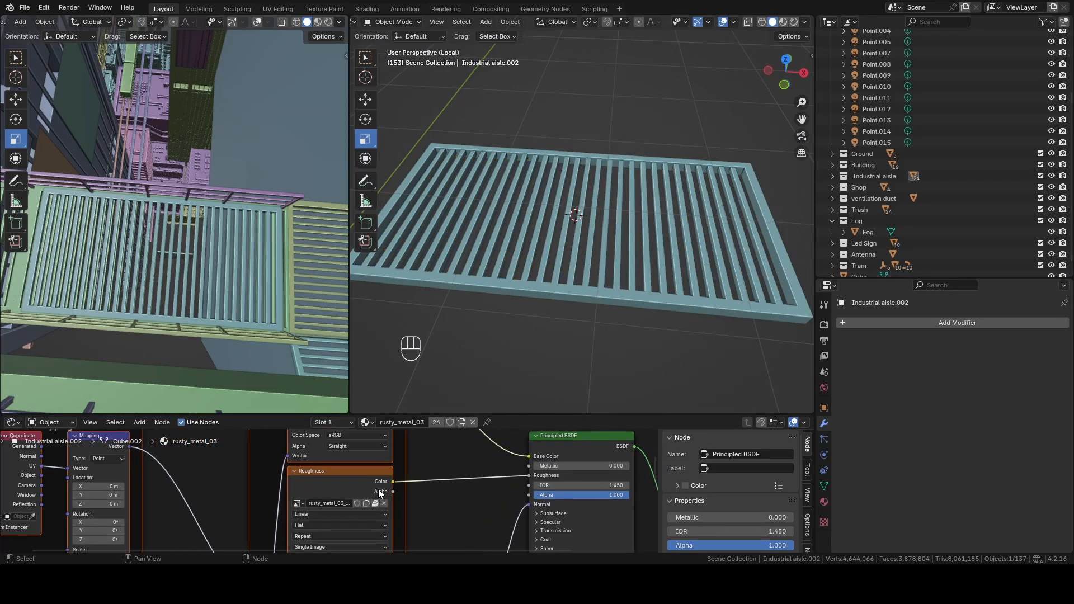
scroll(391, 470, "up", 2)
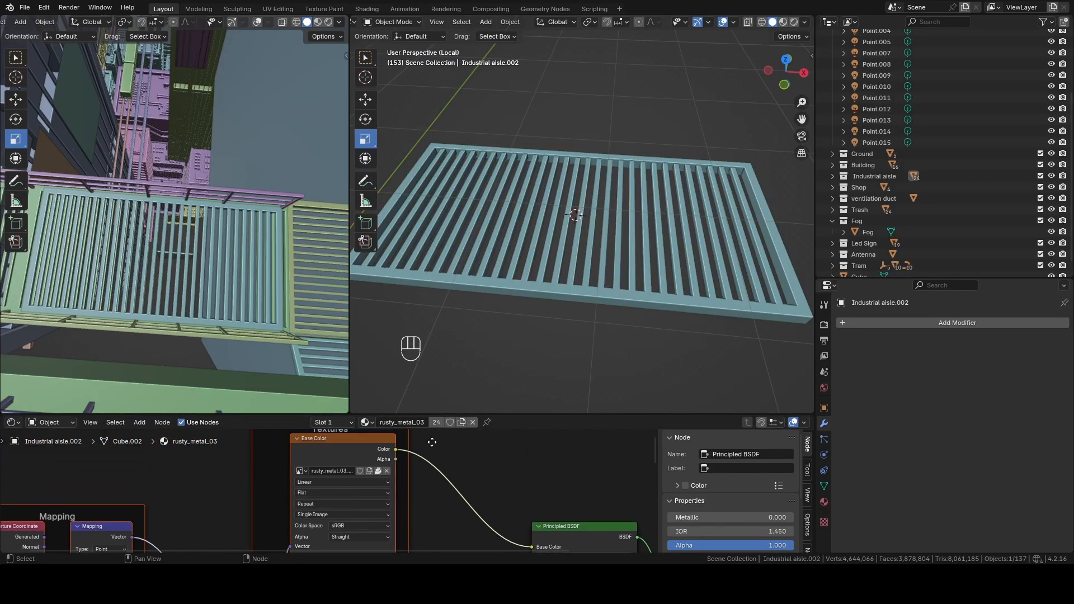
left_click(329, 446)
scroll(331, 467, "down", 4)
middle_click_drag(436, 521, 409, 367)
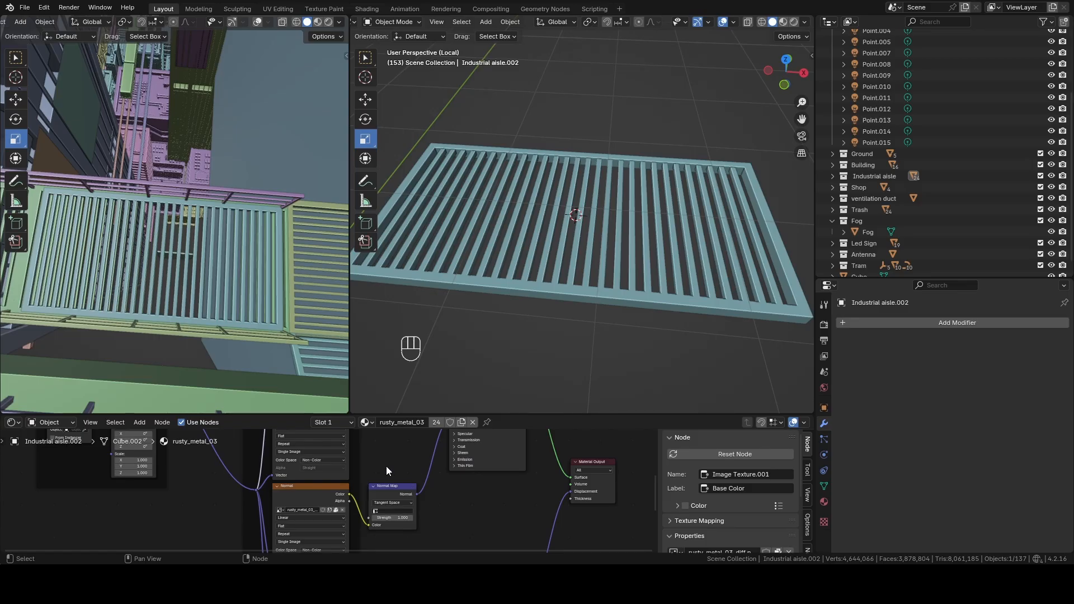
Step: Select the new grate and view it in Material Preview
middle_click_drag(574, 178, 595, 210)
left_click(595, 211)
key("z")
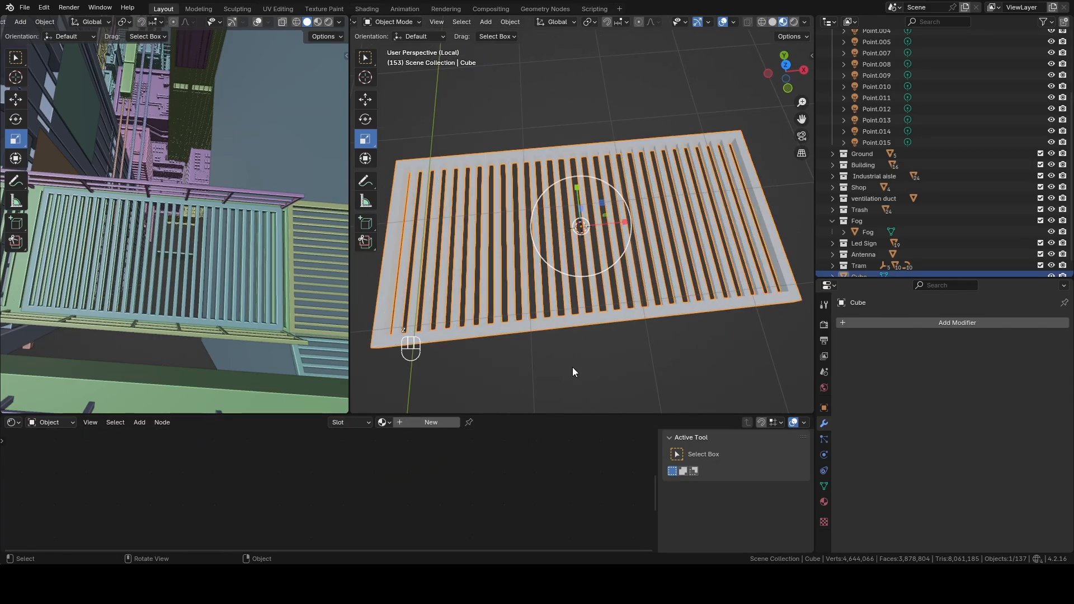
middle_click_drag(572, 366, 614, 276)
Step: Isolate the existing industrial aisle in local view and examine its rusty material in Material Preview
left_click(310, 258)
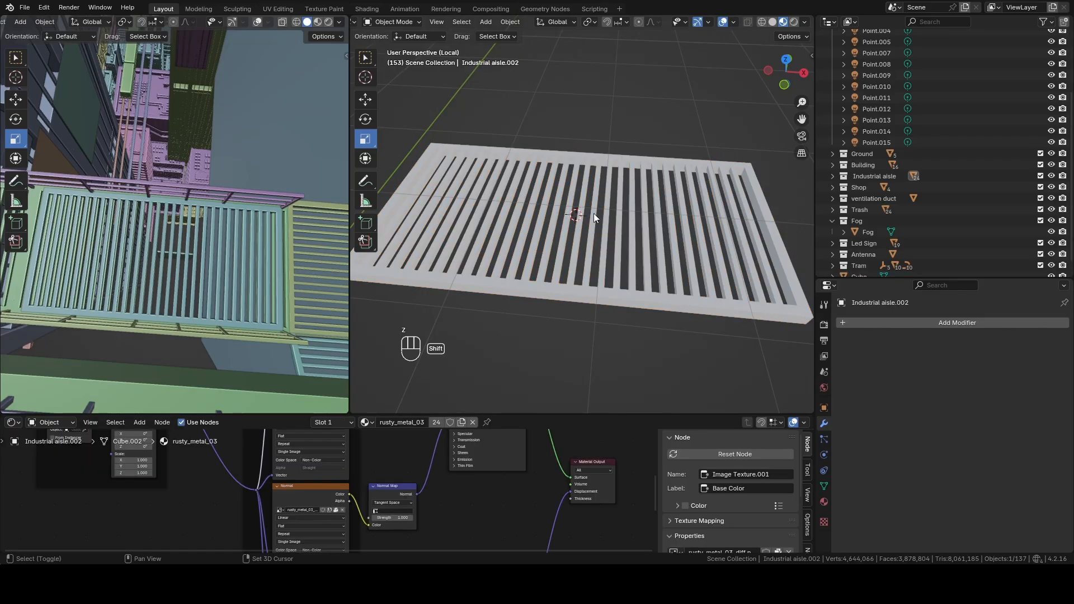
key("z")
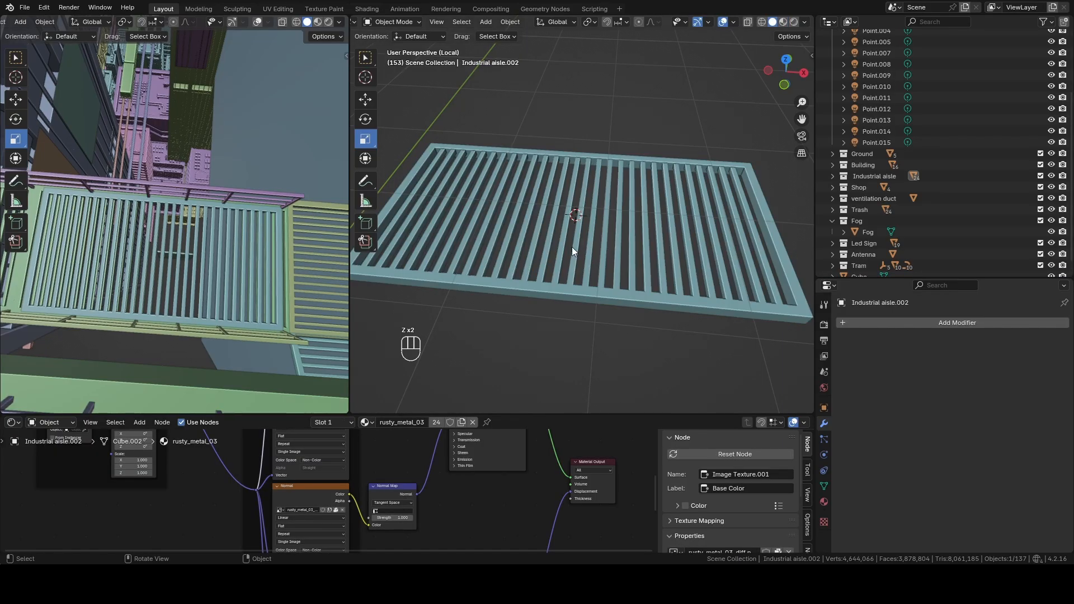
key("slash")
key("slash")
key("z")
mouse_move(618, 380)
middle_mouse_down()
mouse_move(570, 388)
mouse_move(626, 283)
mouse_move(531, 268)
mouse_move(563, 279)
mouse_move(519, 242)
middle_mouse_up()
scroll(563, 279, "up", 4)
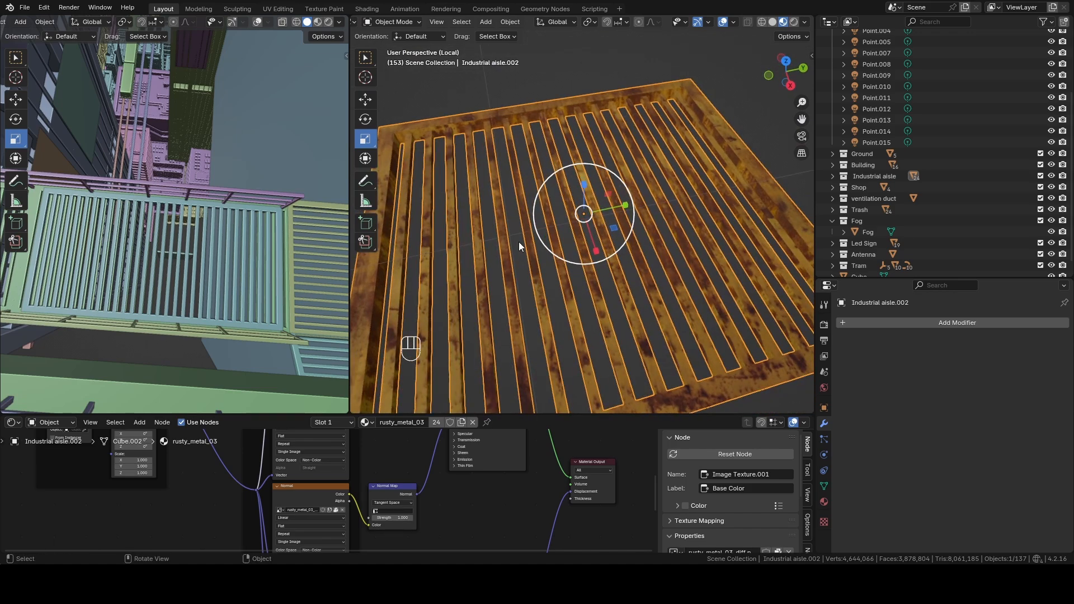
Step: Leave local view, select the new grate plus the adjacent industrial aisle, and isolate both in Material Preview
left_click(277, 247)
scroll(667, 228, "down", 3)
middle_click_drag(667, 229, 611, 241)
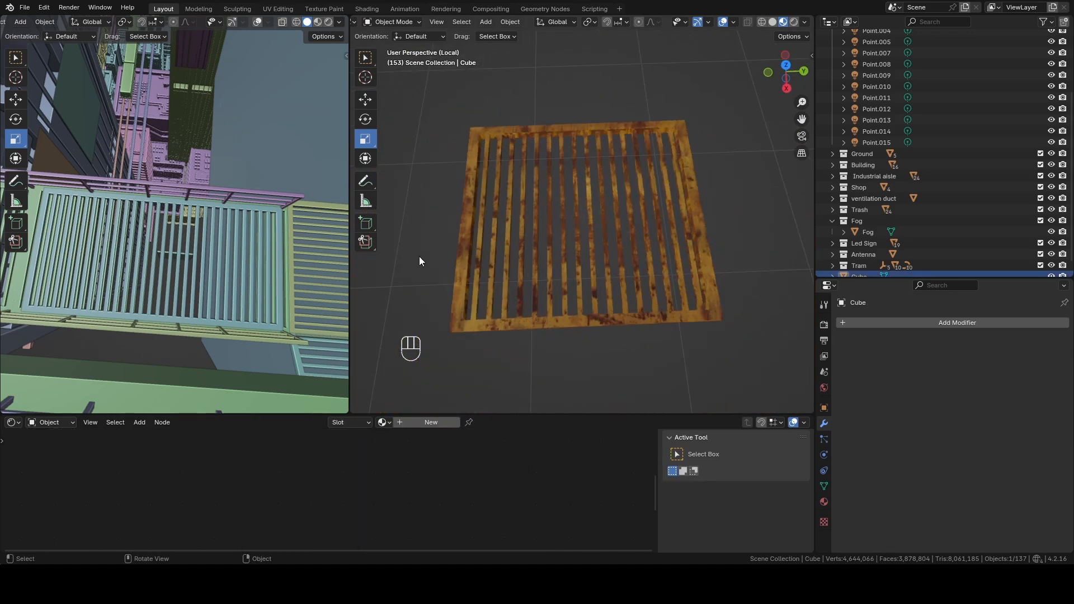
key("z")
key("/")
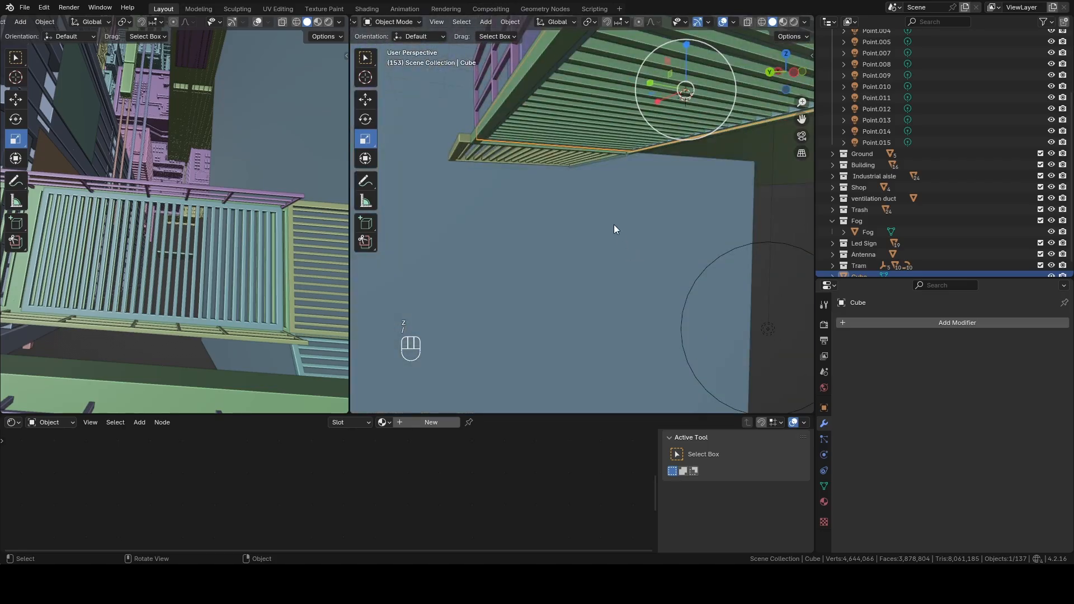
mouse_move(613, 224)
middle_mouse_down()
mouse_move(639, 222)
mouse_move(556, 232)
mouse_move(582, 129)
middle_mouse_up()
left_click(569, 203, "shift")
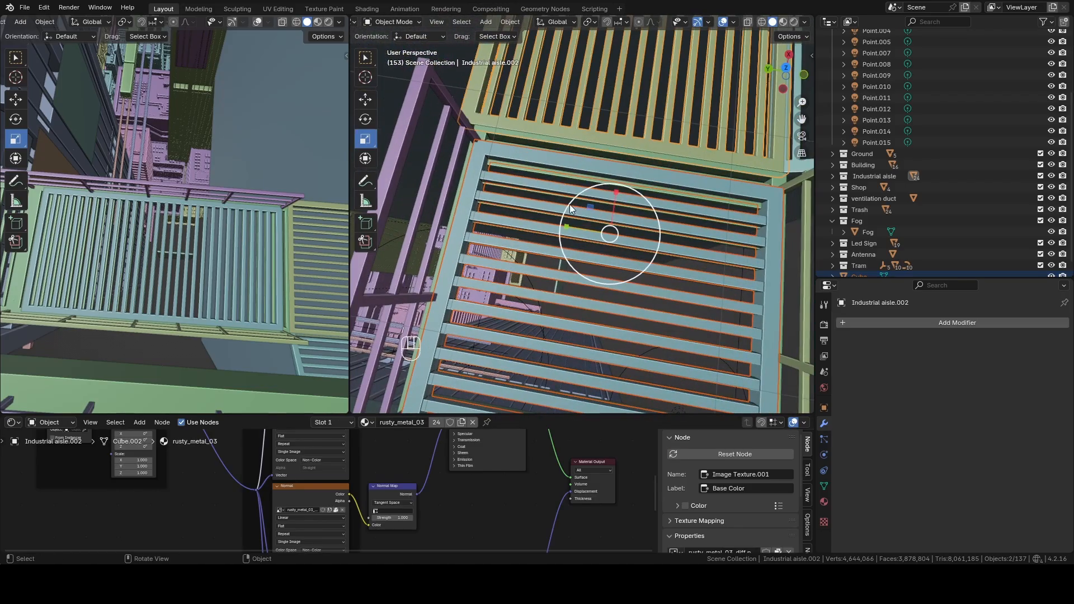
key("slash")
middle_click_drag(632, 197, 573, 271)
key("z")
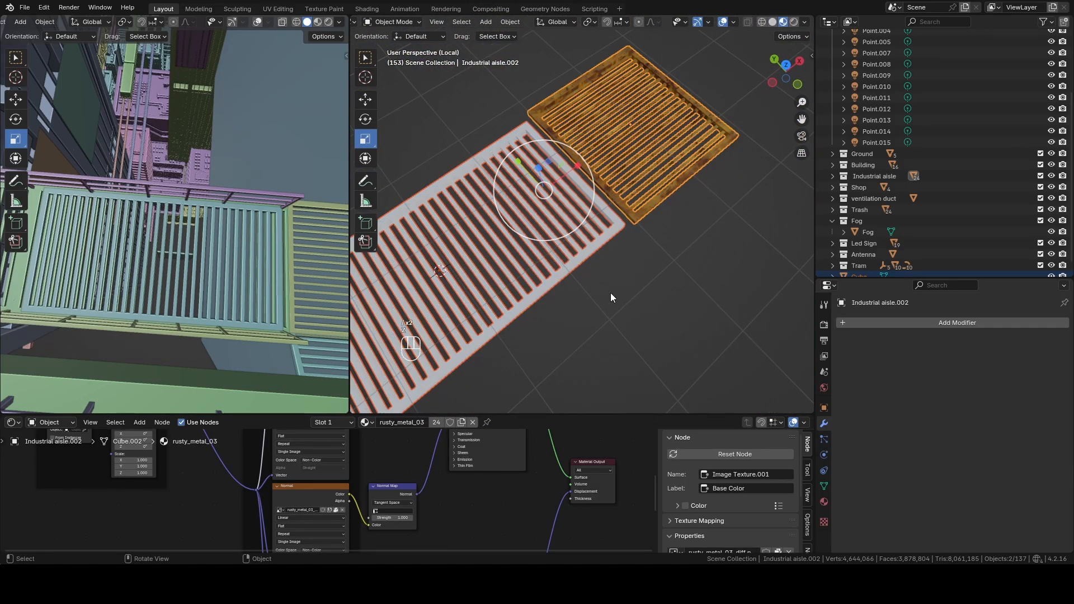
Step: Link the industrial aisle's rusty_metal_03 material to the new grate
middle_click_drag(660, 319, 596, 282)
middle_click_drag(595, 282, 666, 298, "shift")
left_click(624, 289)
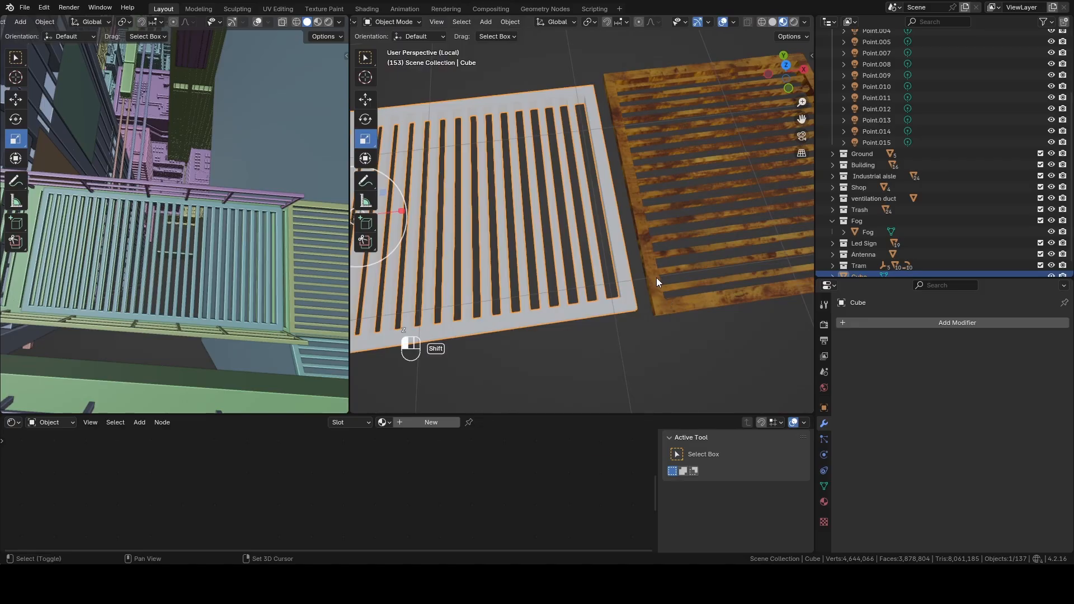
left_click(656, 277, "shift")
key("ctrl+l")
left_click(637, 302)
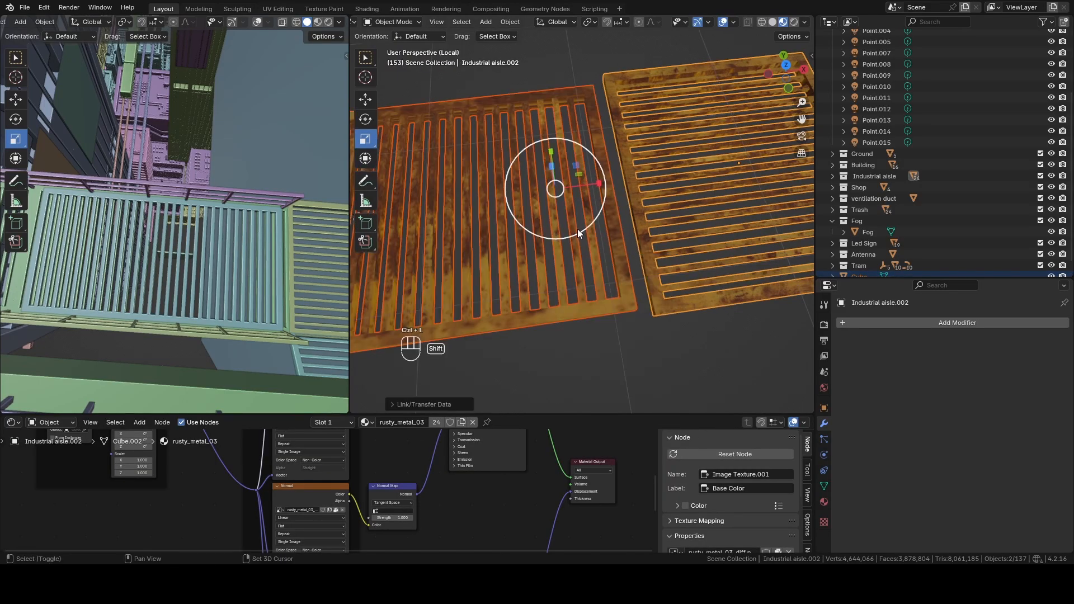
Step: Select only the new grate and UV-map its entire mesh with Cube Projection
left_click(577, 229)
mouse_move(577, 230)
middle_mouse_down()
mouse_move(675, 166)
mouse_move(620, 200)
mouse_move(626, 281)
mouse_move(557, 230)
middle_mouse_up()
key("Tab")
middle_click_drag(652, 291, 606, 257)
key("a")
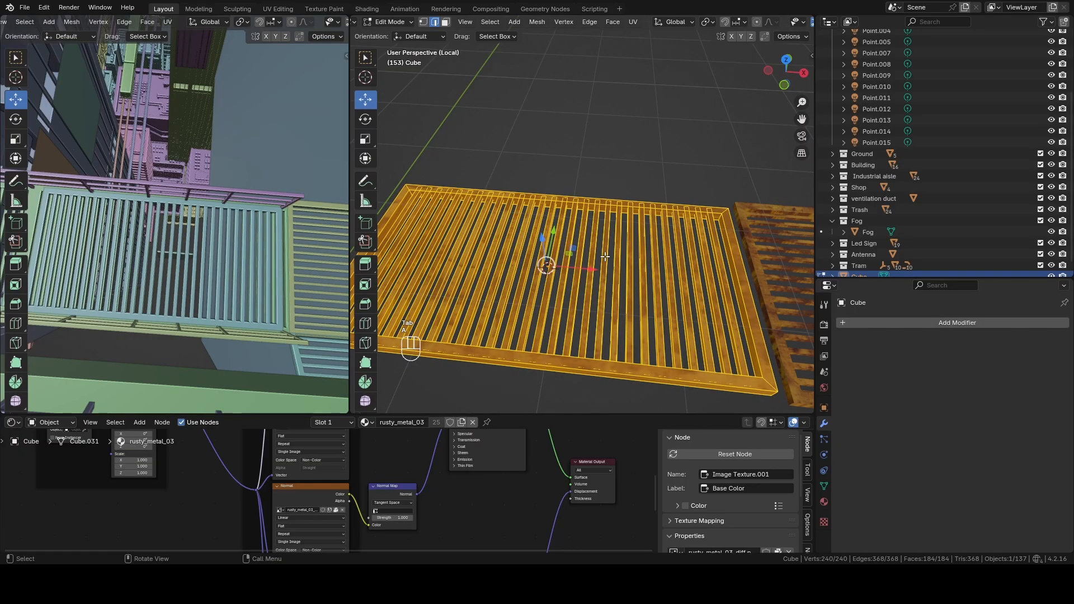
key("u")
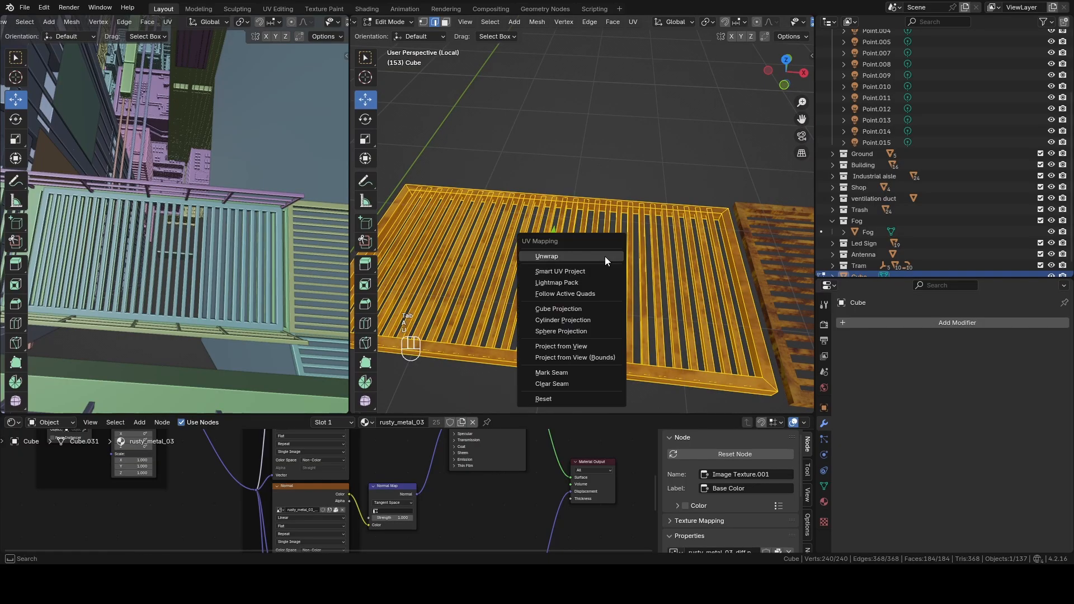
left_click(569, 309)
key("Tab")
middle_click_drag(568, 309, 612, 307)
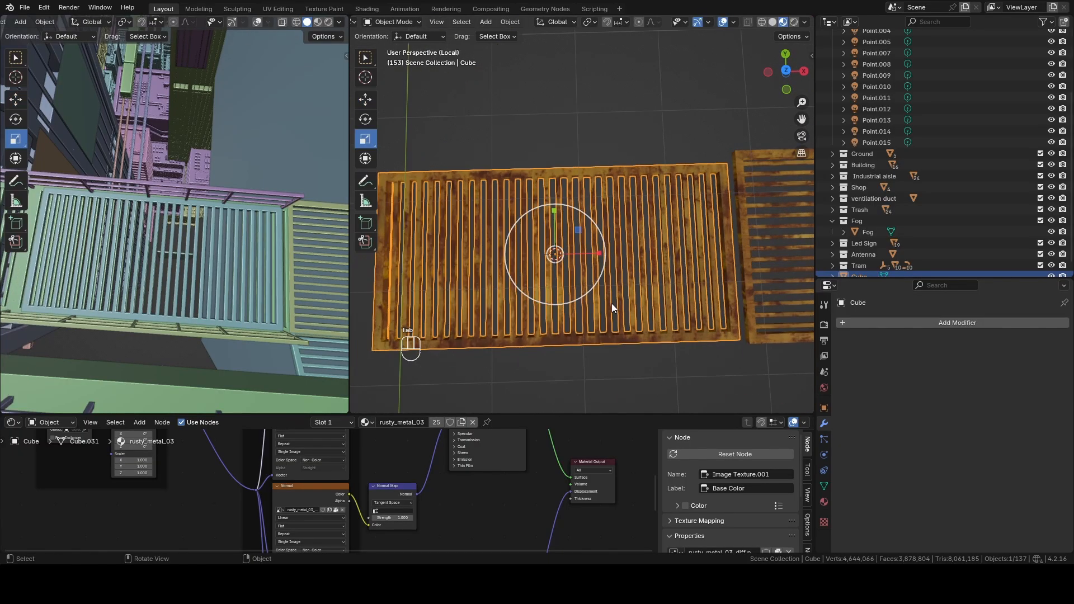
Step: Examine the rusty metal texture up close on the new grate's frame and slats, plus its material nodes
mouse_move(640, 259)
middle_mouse_down("shift")
mouse_move(565, 253)
mouse_move(691, 206)
middle_mouse_up("shift")
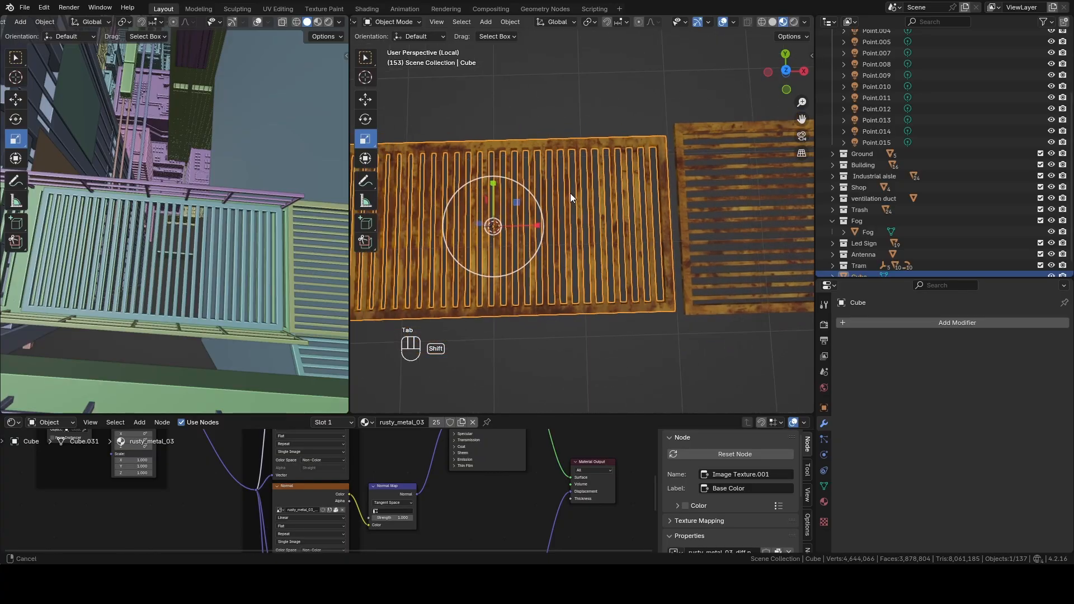
middle_click_drag(569, 193, 672, 234, "shift")
scroll(547, 183, "up", 5)
middle_click_drag(547, 183, 613, 259, "shift")
scroll(613, 259, "up", 4)
scroll(613, 261, "up", 3)
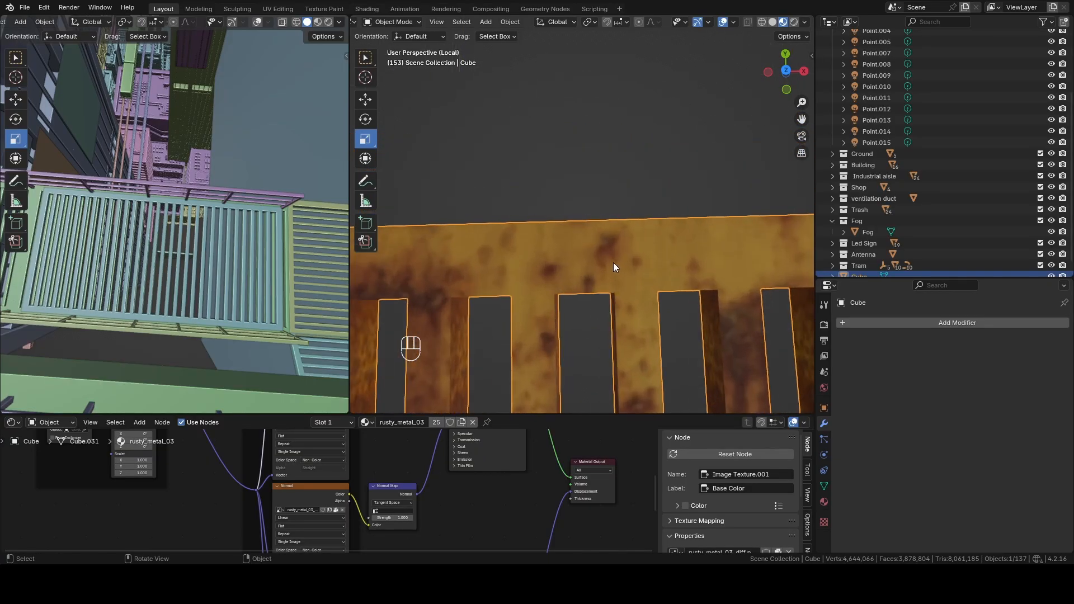
scroll(359, 454, "down", 4)
scroll(598, 281, "down", 10)
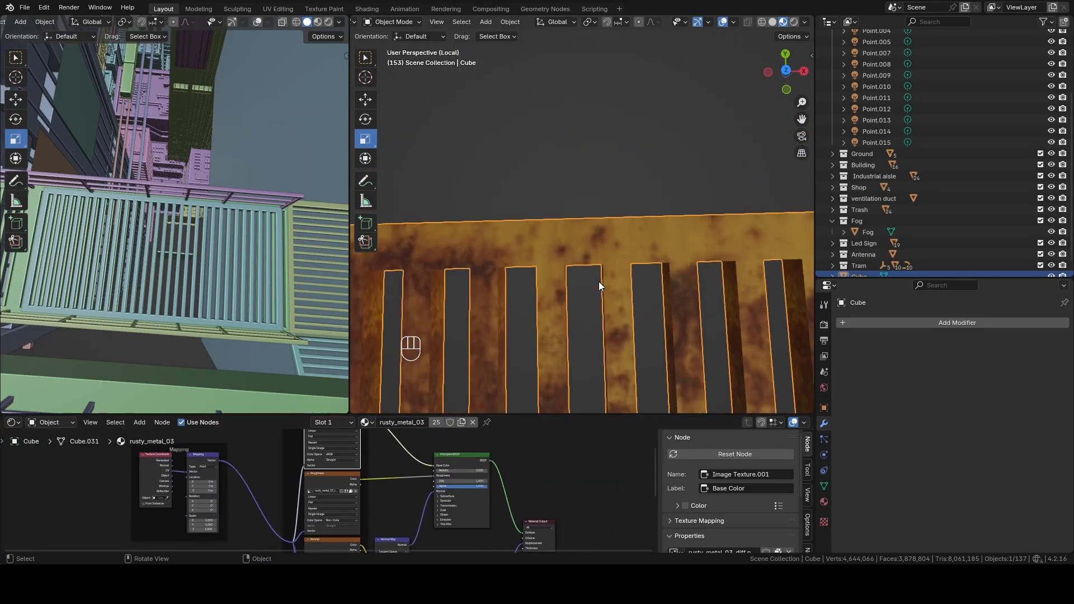
Step: Return the isolated view to Solid shading and delete the new grate
key("z")
middle_click_drag(701, 305, 606, 391)
scroll(248, 201, "down", 8)
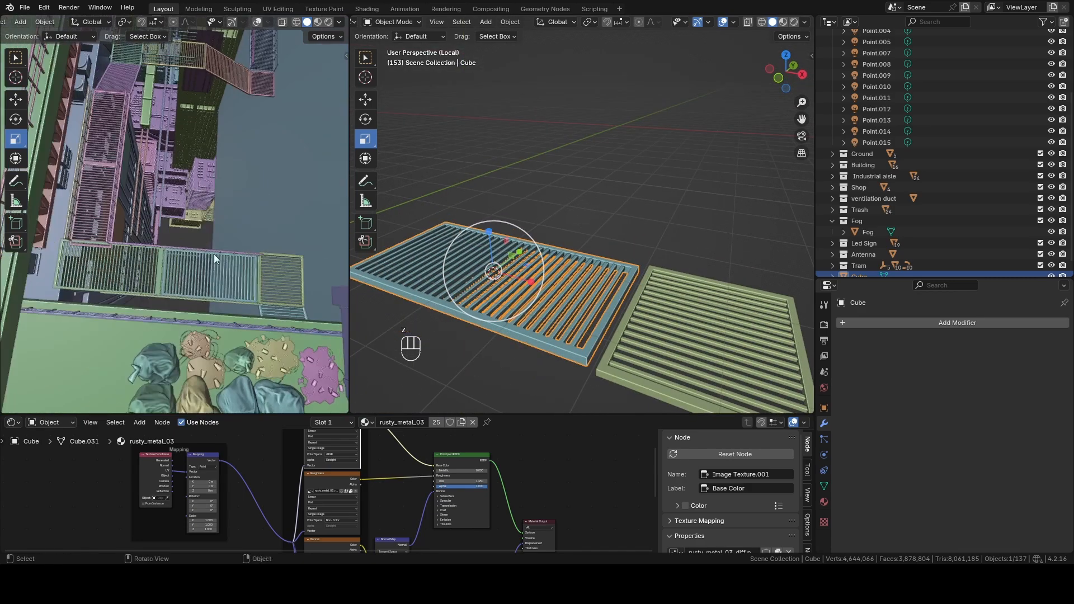
mouse_move(214, 254)
middle_mouse_down()
mouse_move(172, 179)
mouse_move(204, 247)
middle_mouse_up()
middle_click_drag(536, 262, 580, 260)
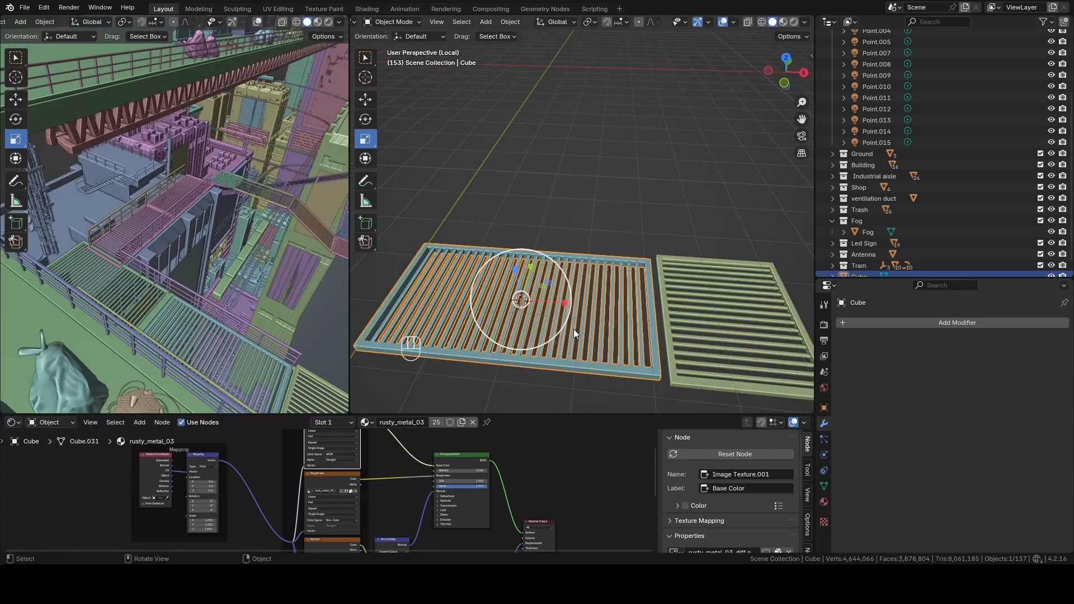
middle_click_drag(485, 301, 589, 240)
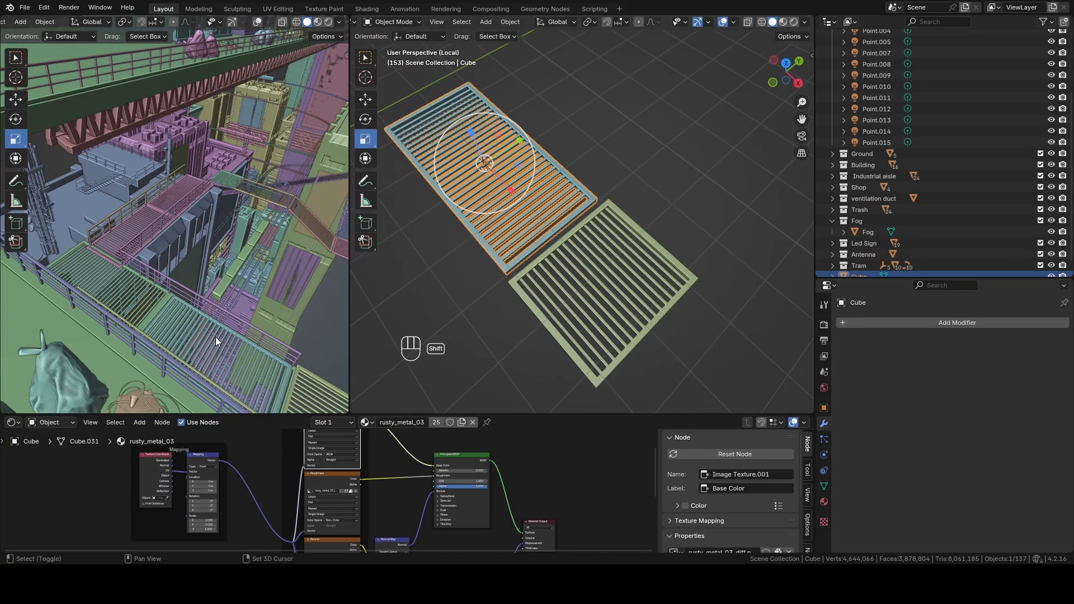
middle_click_drag(215, 337, 164, 287, "shift")
key("Delete")
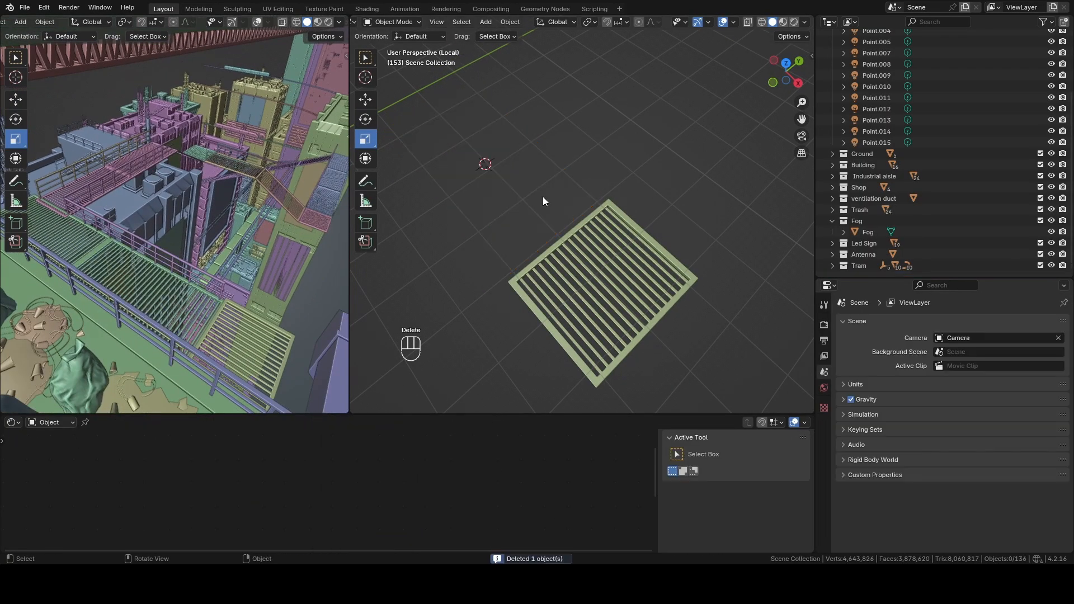
middle_click_drag(649, 240, 345, 257)
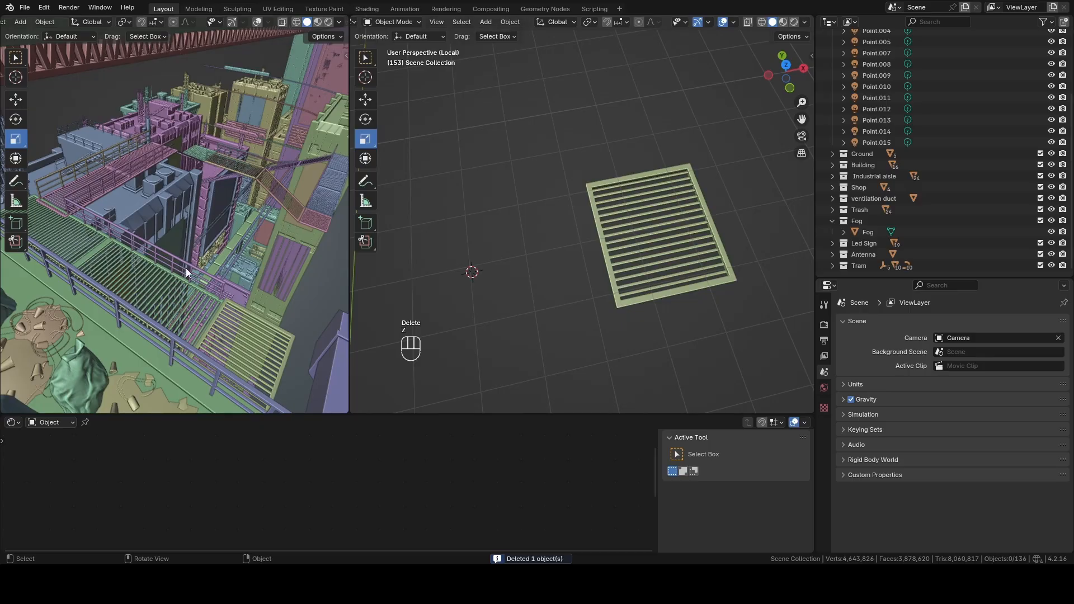
Step: Select the walkway's handrail Armrest.004 and the grated floor Industrial aisle.003 in turn, and examine each one's Array modifier
scroll(184, 269, "up", 3)
mouse_move(168, 269)
middle_mouse_down("shift")
mouse_move(168, 208)
mouse_move(172, 289)
middle_mouse_up("shift")
left_click(149, 270)
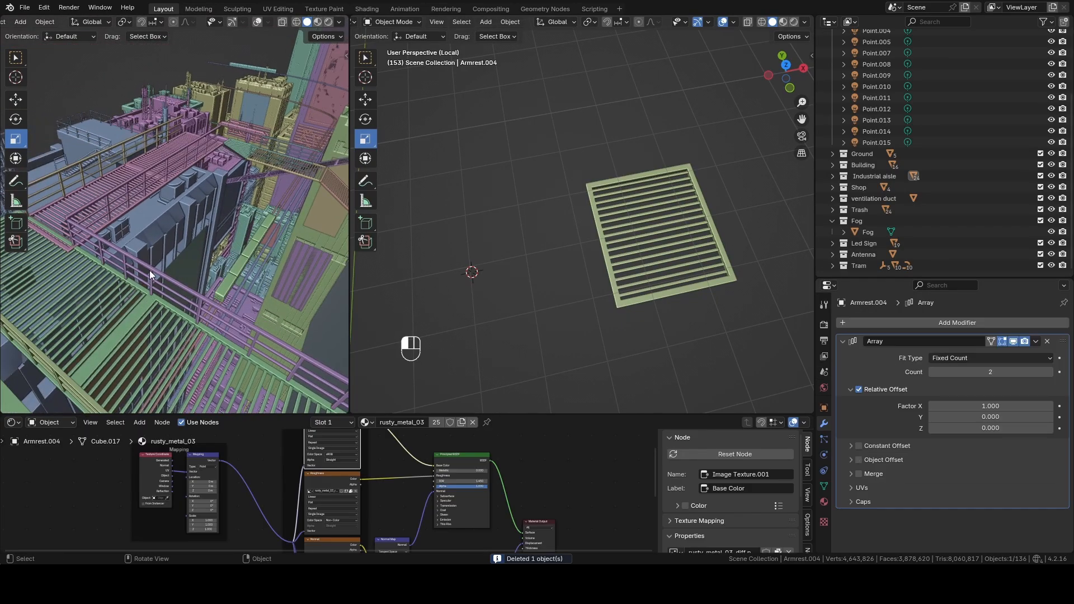
middle_click_drag(211, 224, 188, 290, "shift")
scroll(173, 293, "up", 3)
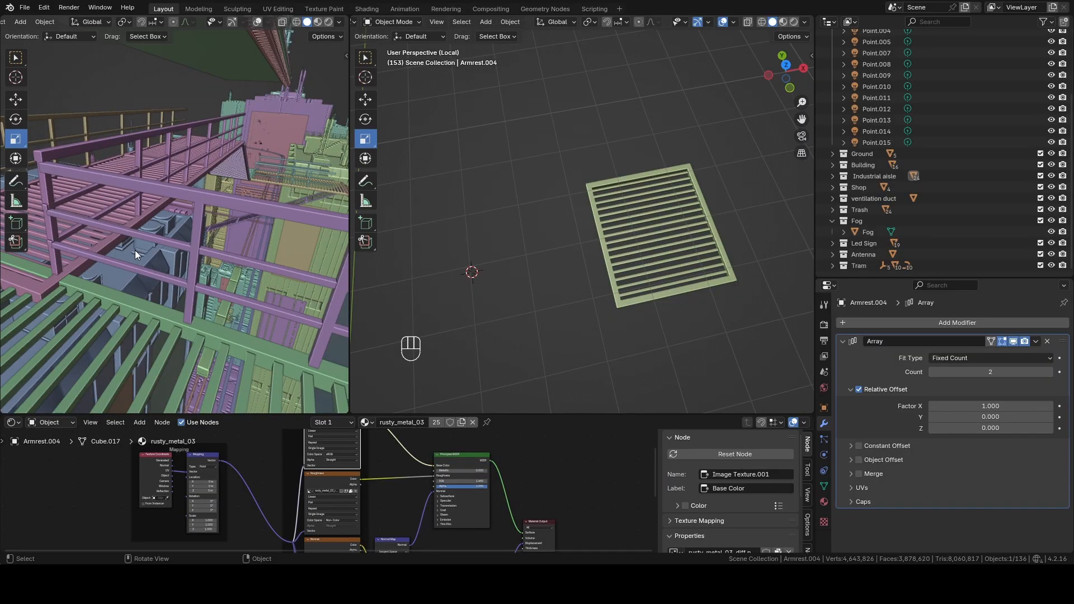
left_click(640, 183)
middle_click_drag(182, 233, 72, 300)
left_click(71, 300)
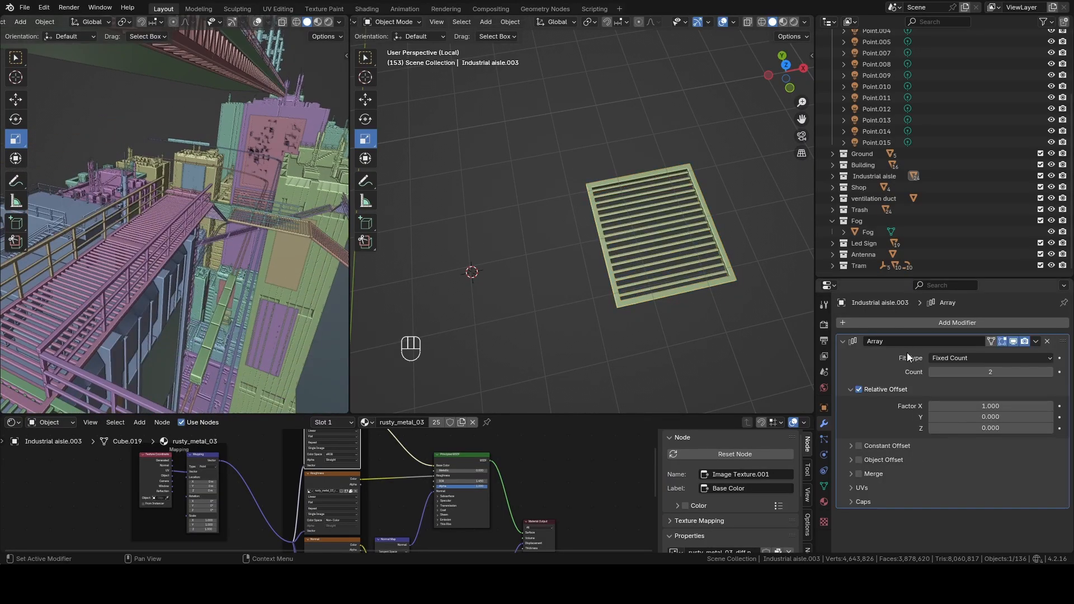
middle_click_drag(125, 214, 257, 305)
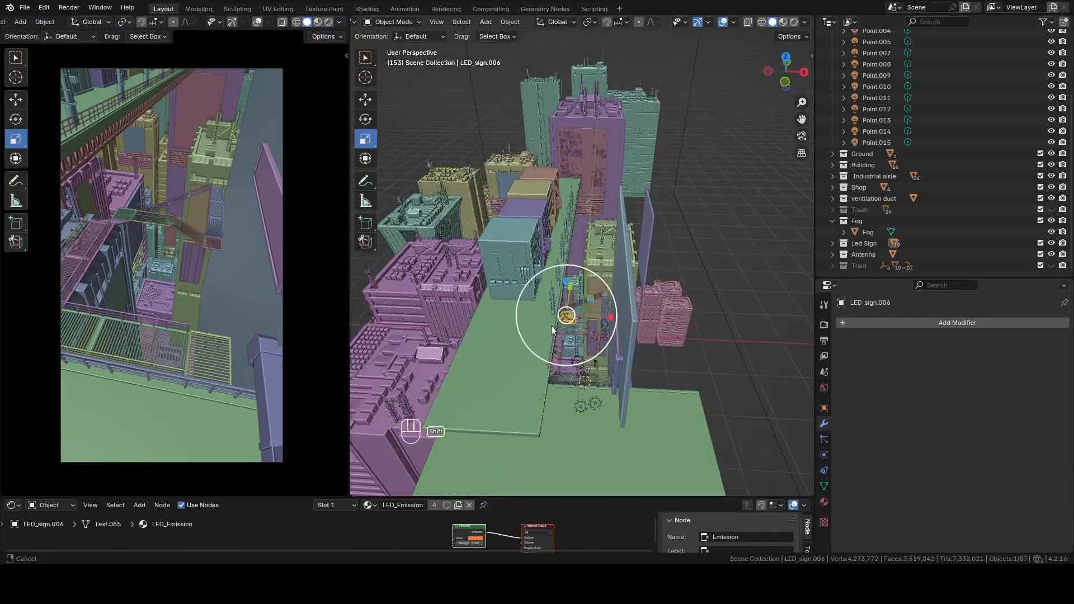
Step: Switch the camera view of the city to Rendered shading
middle_click_drag(551, 326, 720, 332)
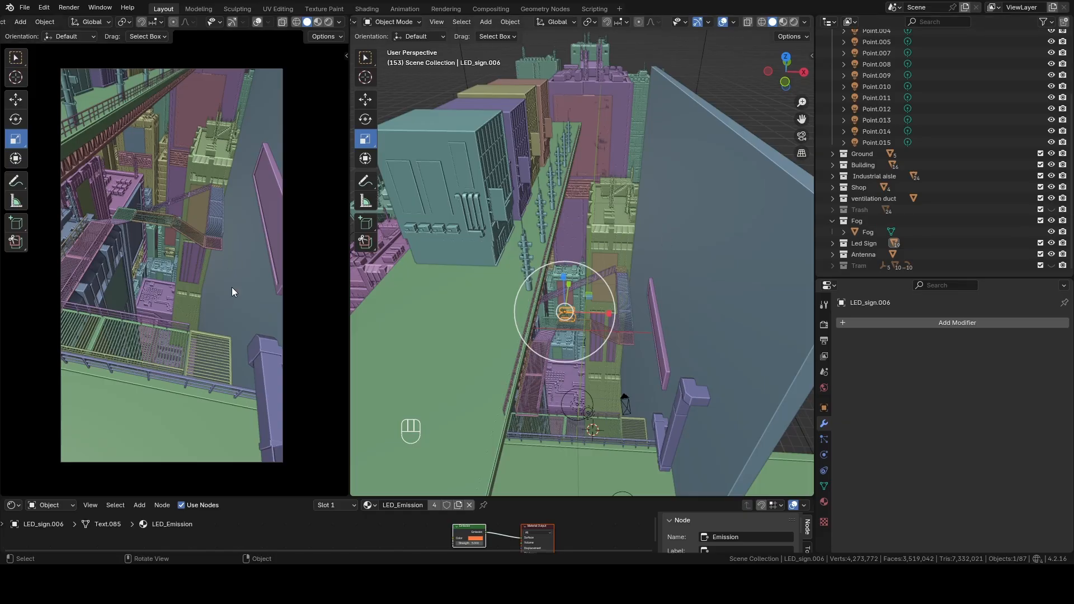
key("z")
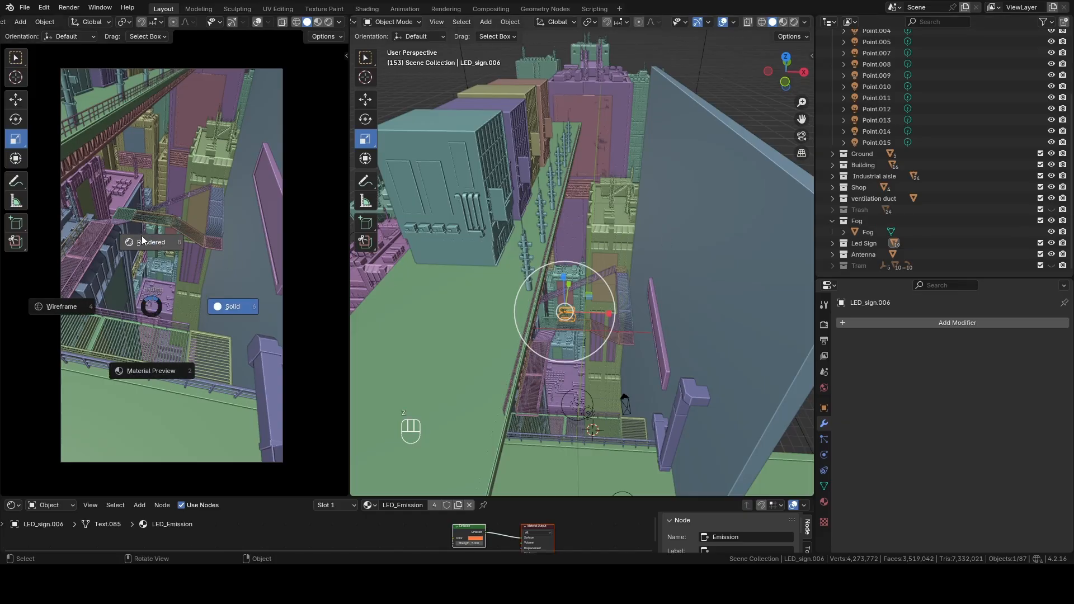
left_click(142, 241)
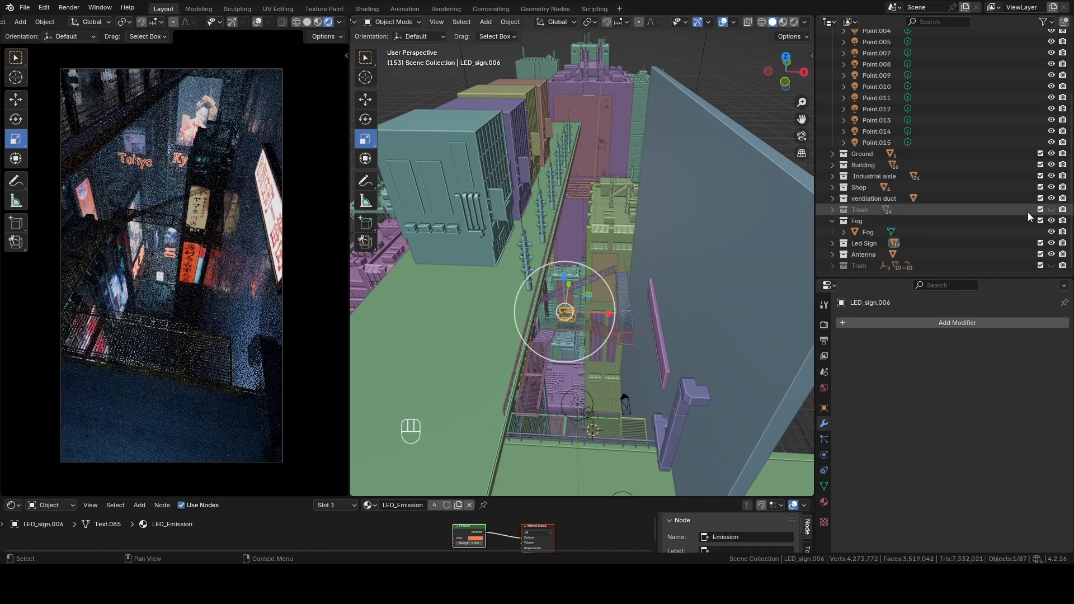
Step: Examine the city layout and the rendered neon signs more closely, and return to the camera view
middle_click_drag(794, 196, 595, 216)
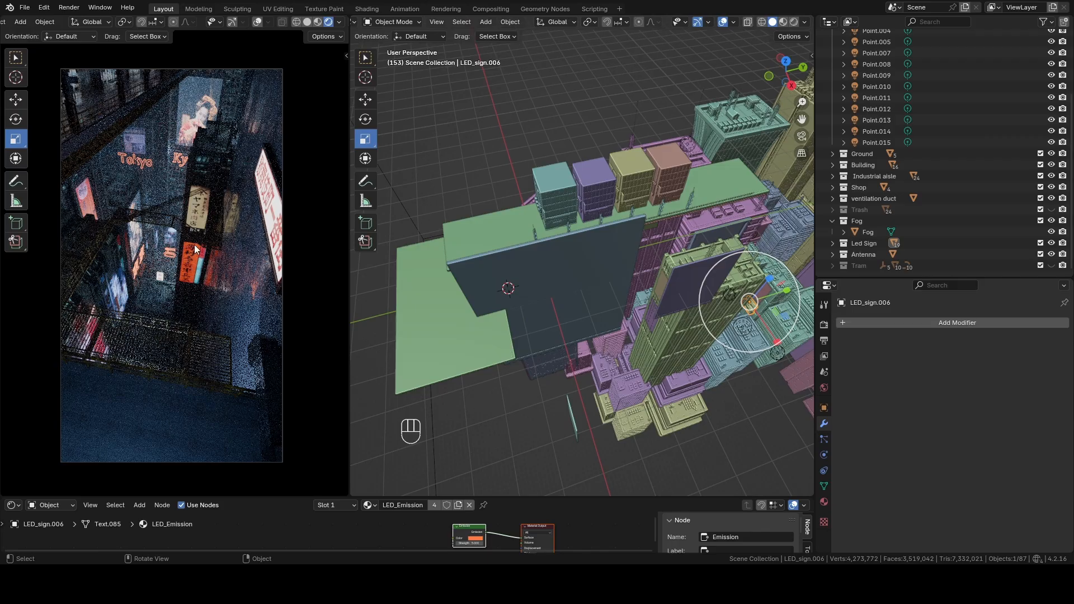
scroll(205, 179, "up", 2)
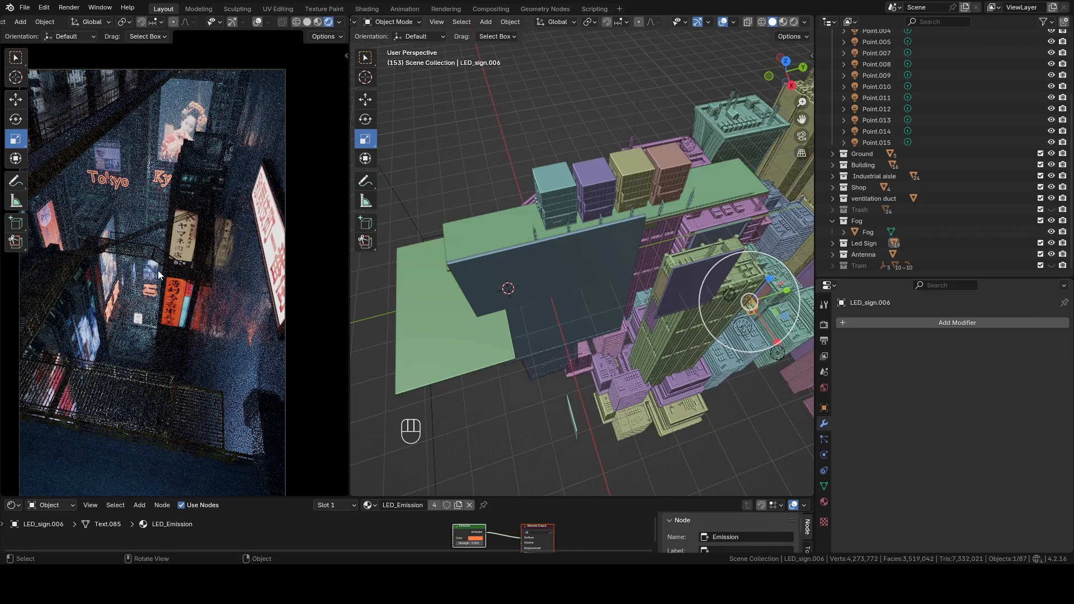
middle_click_drag(158, 274, 166, 242)
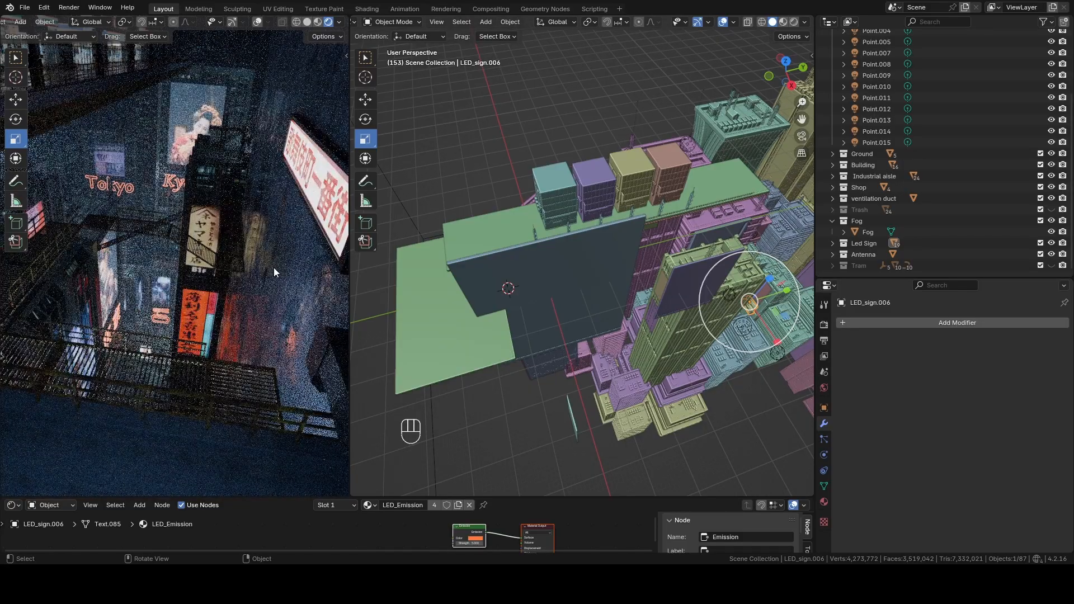
key("KP_0")
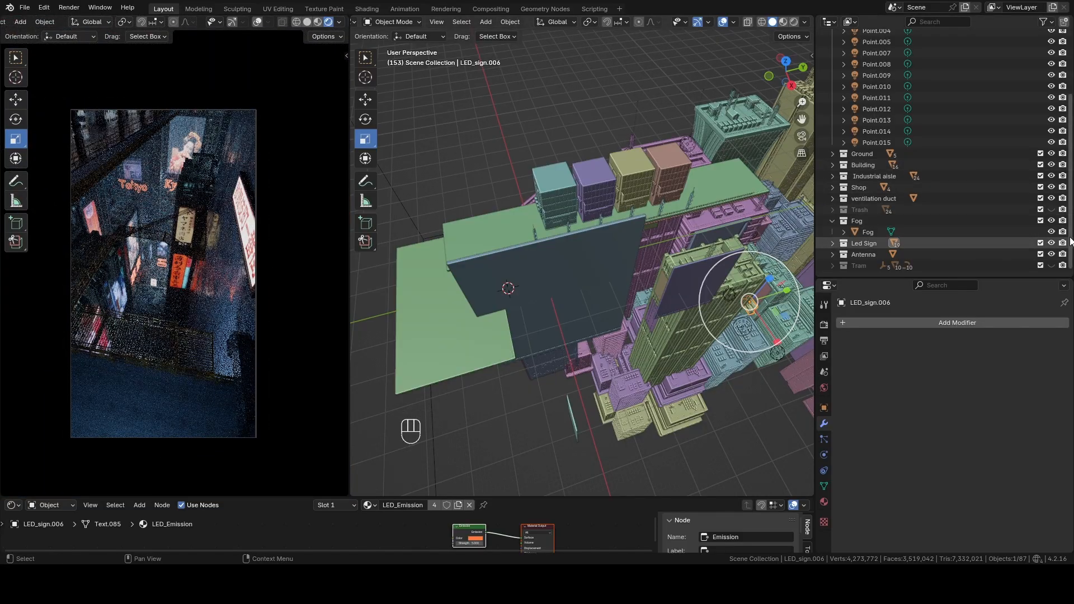
Step: Hide the Led Sign collection to examine the rendered scene without the signs, and show the collection again
left_click(1051, 243)
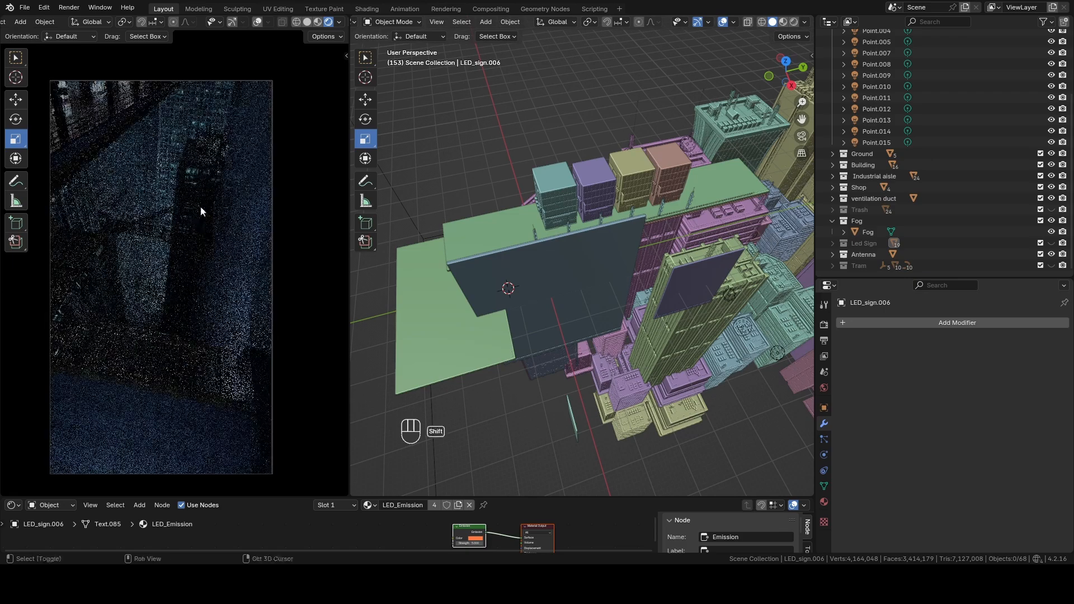
middle_click_drag(201, 208, 212, 242, "shift")
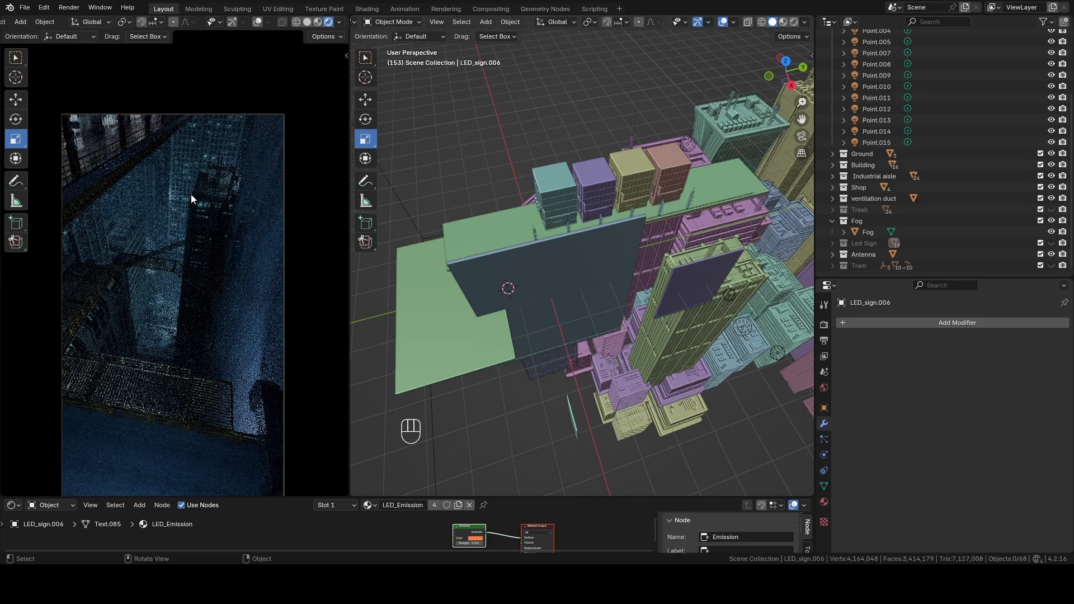
left_click(1050, 243)
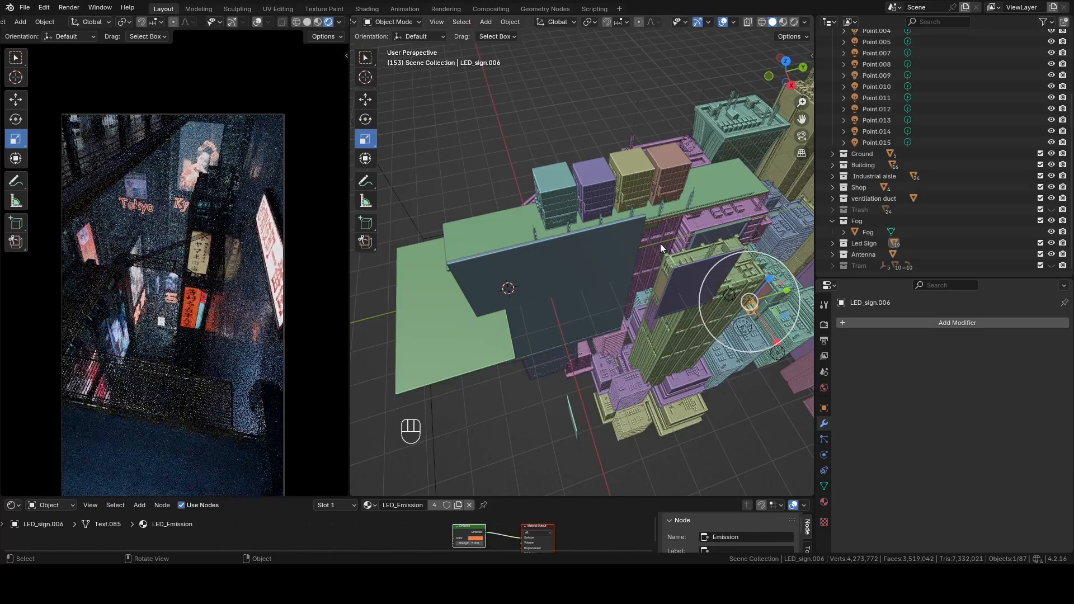
Step: Select the billboard Led Sign.006 on the tall building's facade and frame it in the solid view
middle_click_drag(660, 243, 687, 260)
scroll(206, 196, "up", 3)
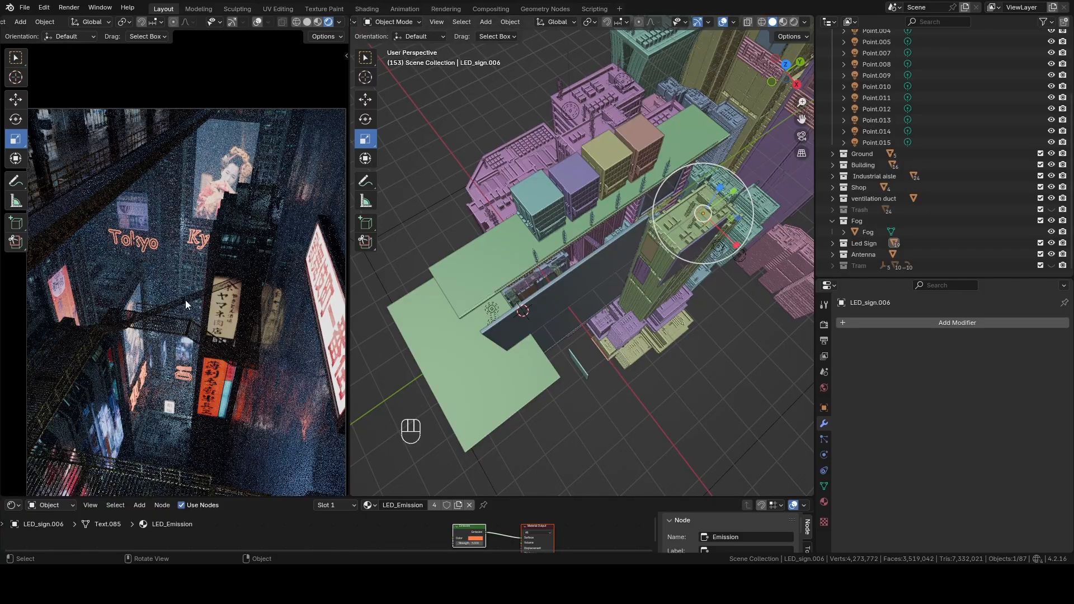
middle_click_drag(599, 230, 653, 232)
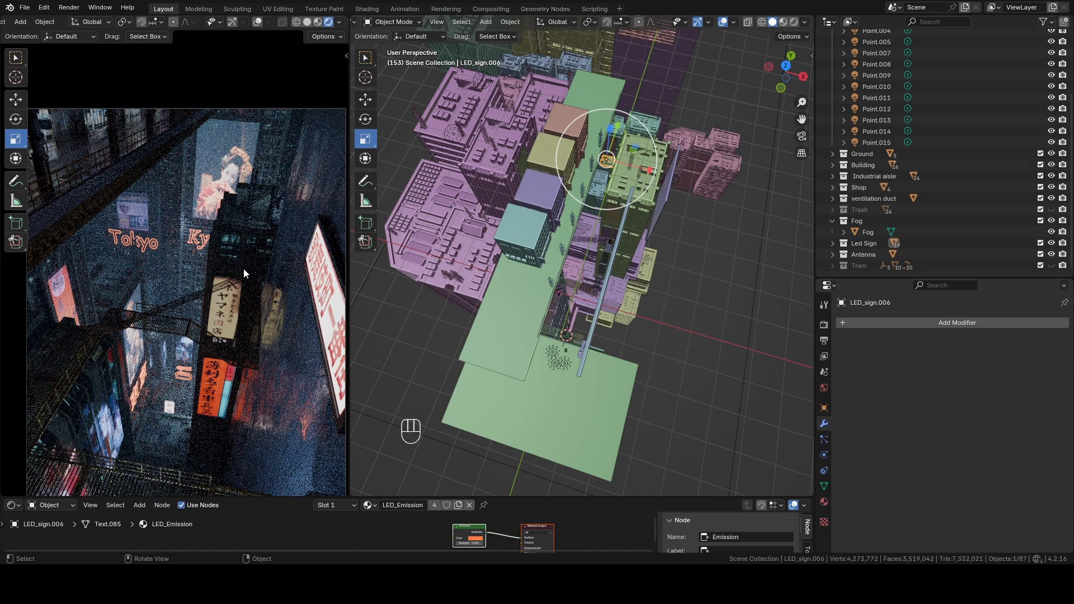
left_click(632, 189)
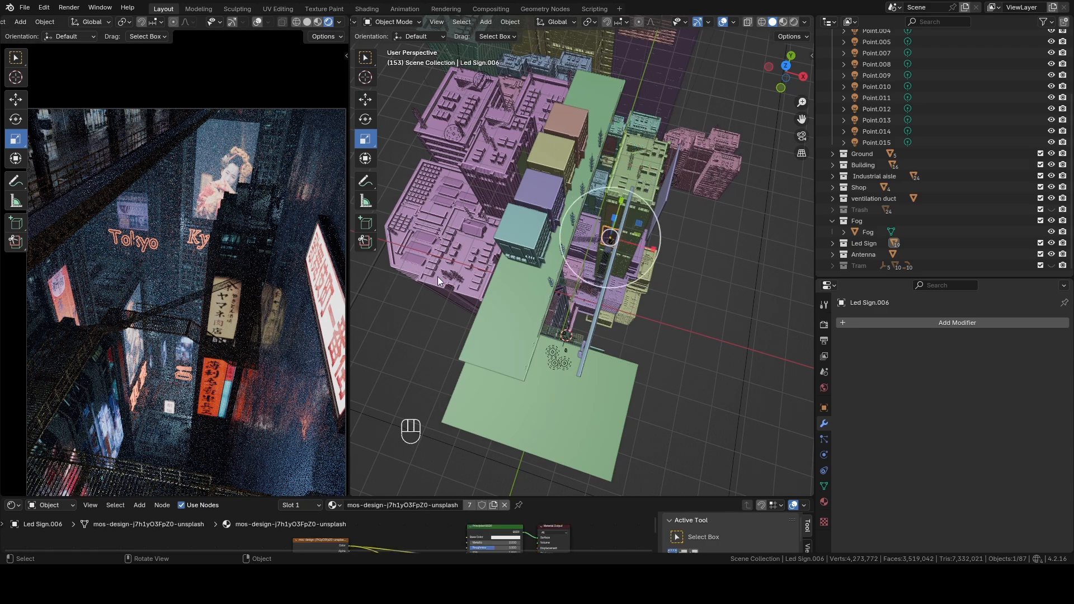
mouse_move(643, 247)
middle_mouse_down()
mouse_move(689, 255)
mouse_move(648, 222)
mouse_move(638, 246)
middle_mouse_up()
scroll(689, 255, "up", 3)
scroll(694, 264, "up", 2)
key("KP_Decimal")
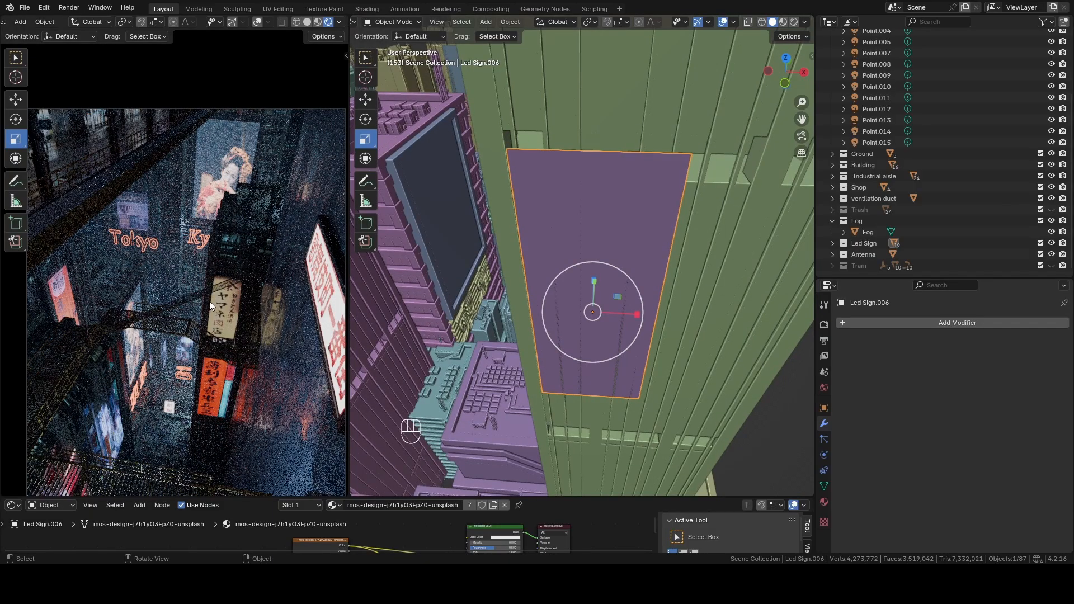
Step: Examine the placement of the lit signs across the whole rendered camera view
scroll(210, 300, "down", 4)
scroll(179, 311, "up", 1)
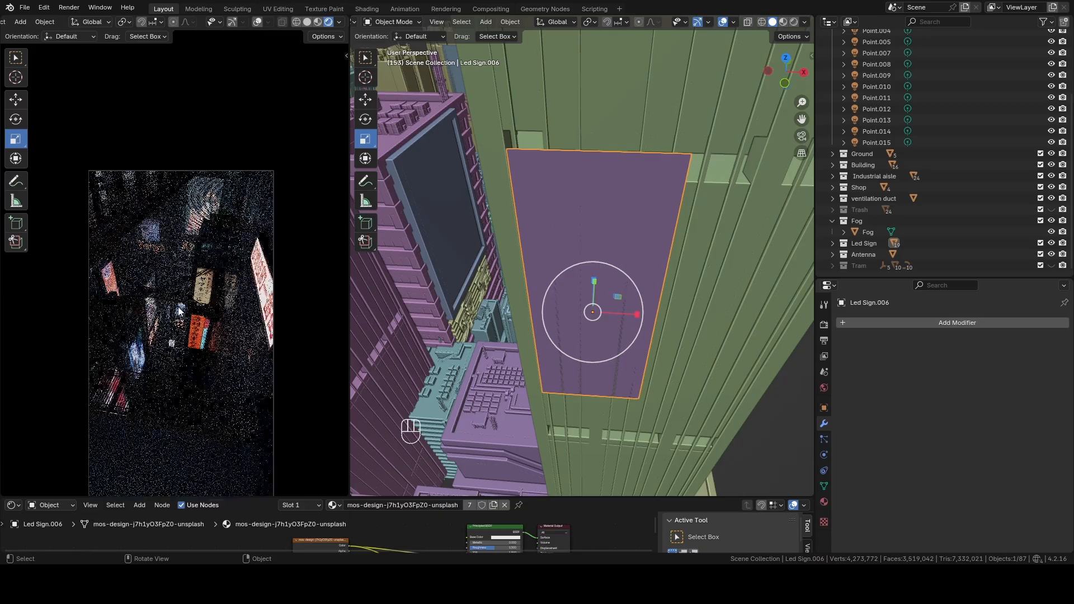
middle_click_drag(178, 307, 185, 302, "shift")
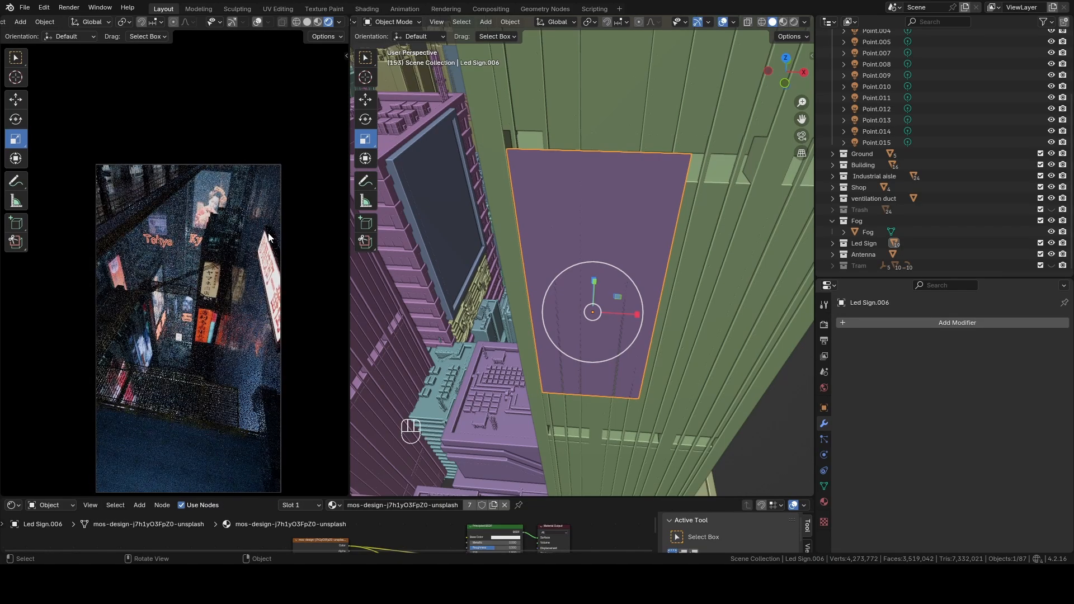
scroll(203, 287, "up", 2)
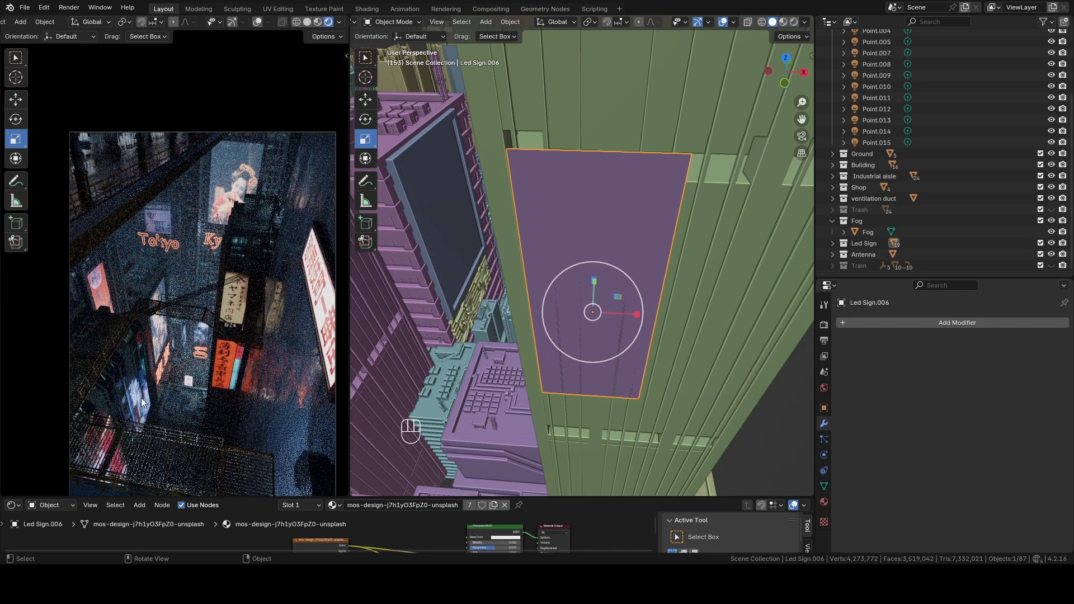
Step: Select the wall sign Led Sign.004 and examine the lower street signs up close in the rendered camera view
left_click(581, 304)
middle_click_drag(570, 269, 603, 297)
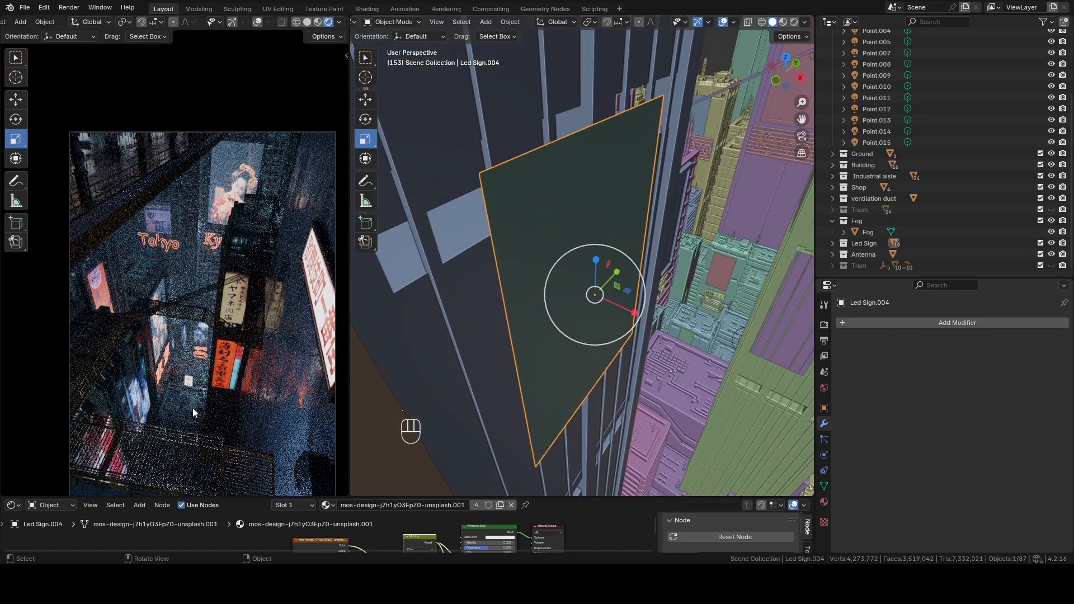
scroll(193, 413, "up", 3)
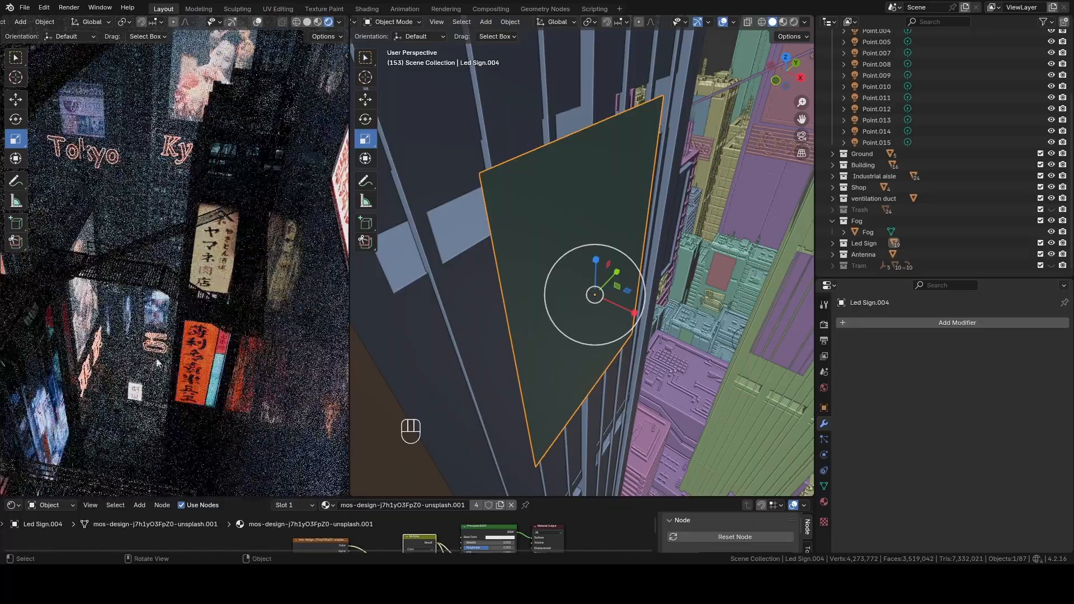
middle_click_drag(75, 267, 113, 218, "shift")
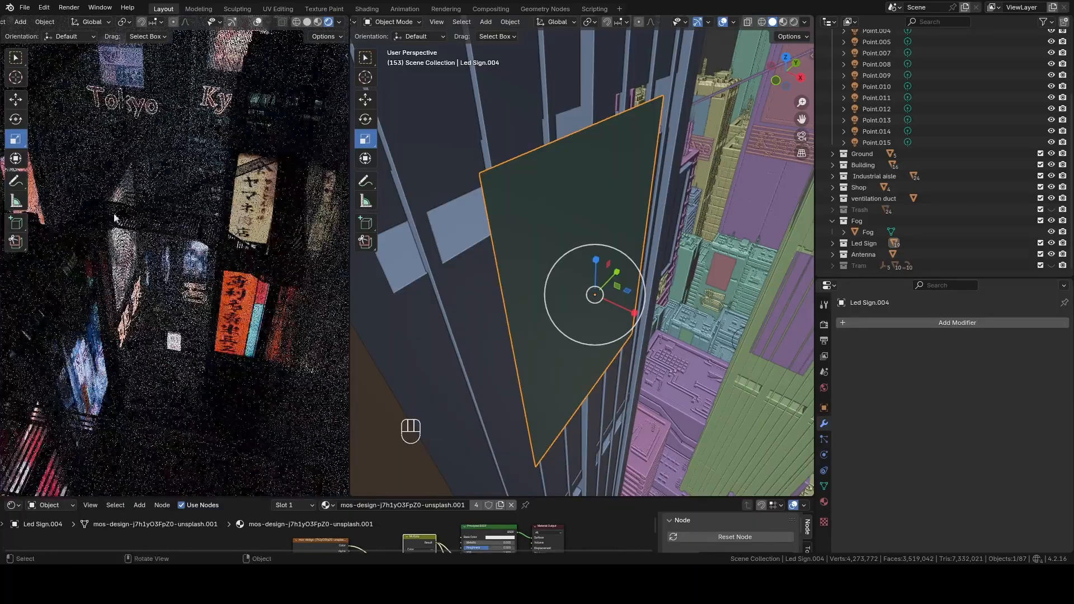
Step: Examine the blue wall sign and the neighbouring street signs up close in the rendered camera view
scroll(74, 441, "down", 2)
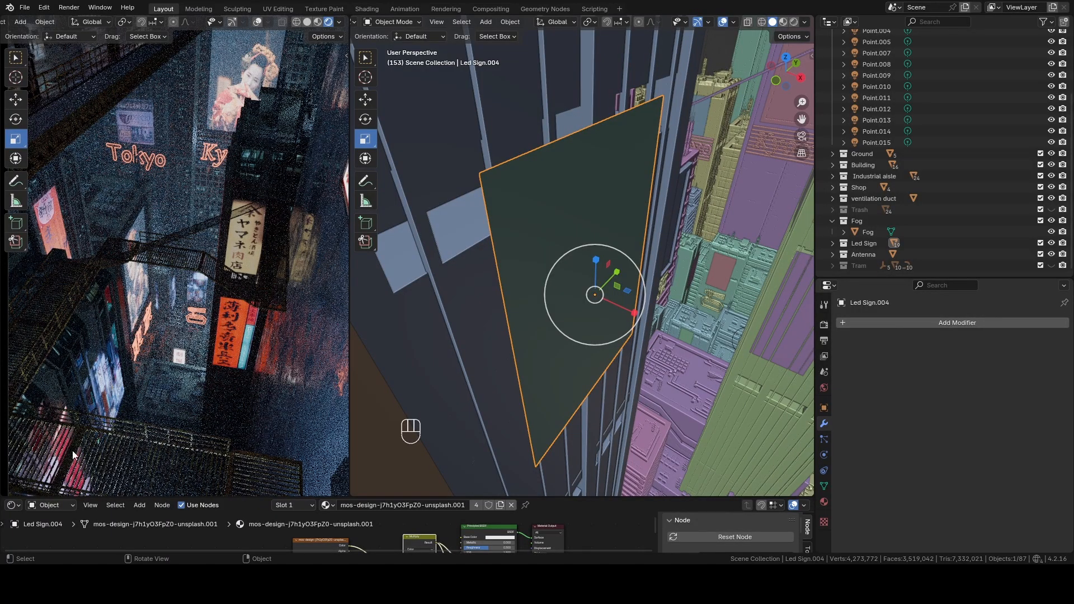
scroll(111, 357, "up", 2)
middle_click_drag(111, 357, 187, 328, "shift")
scroll(152, 297, "up", 3)
scroll(185, 330, "up", 2)
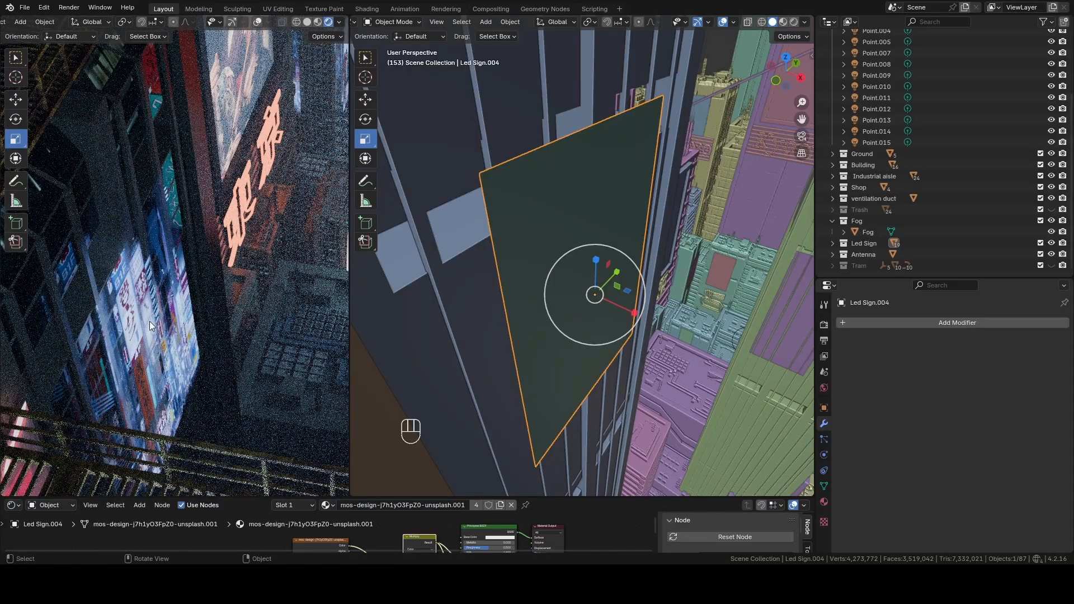
scroll(150, 326, "down", 6)
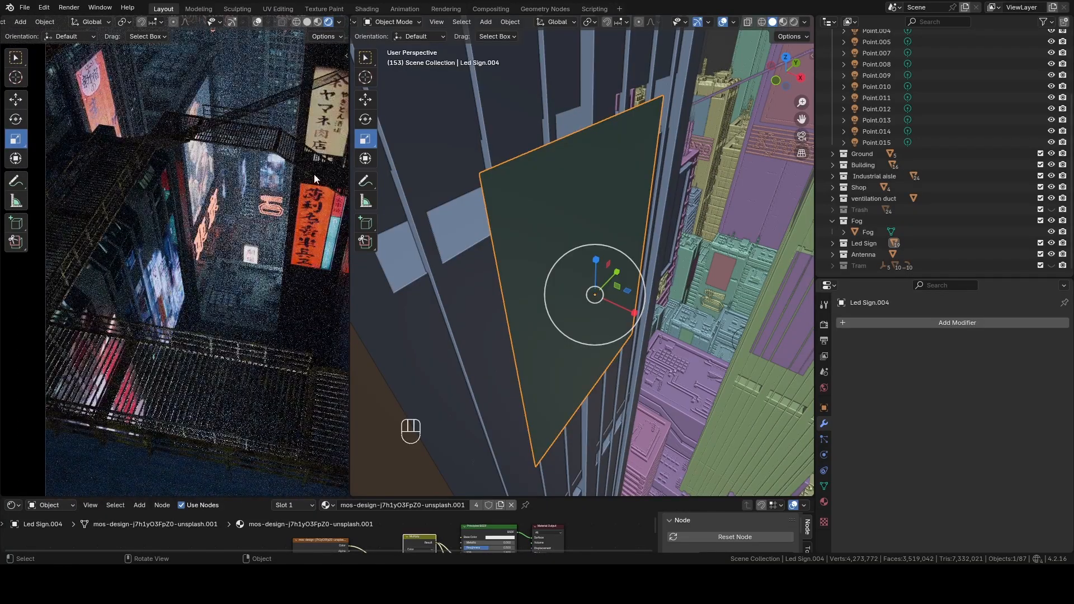
scroll(214, 268, "down", 3)
middle_click_drag(194, 273, 136, 295, "shift")
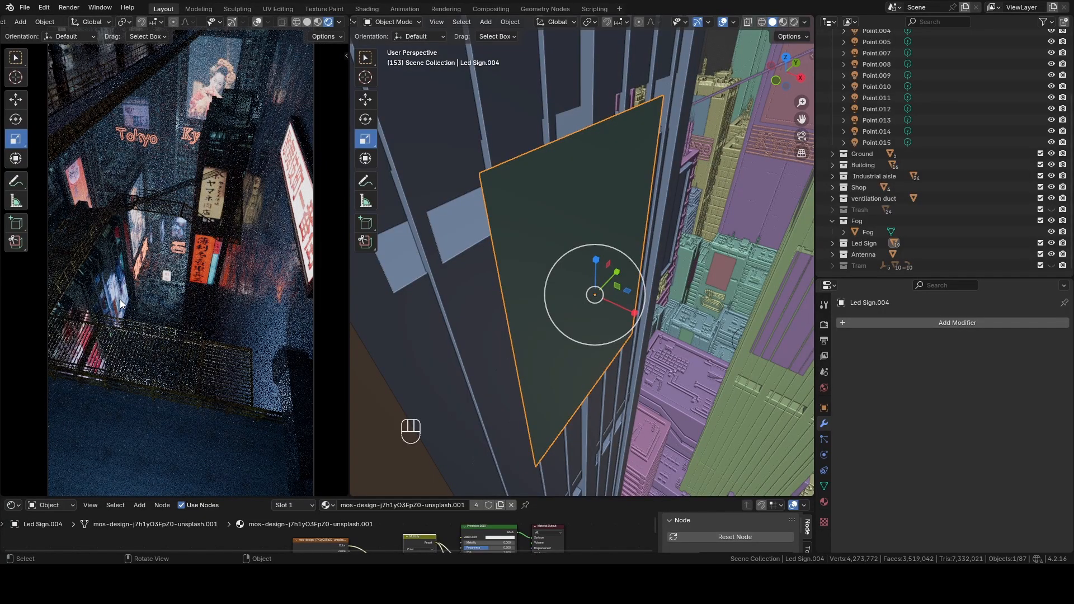
Step: Examine the lit signs and walkways from the orange sign up to the Tokyo sign and the elevated railings
scroll(168, 280, "up", 2)
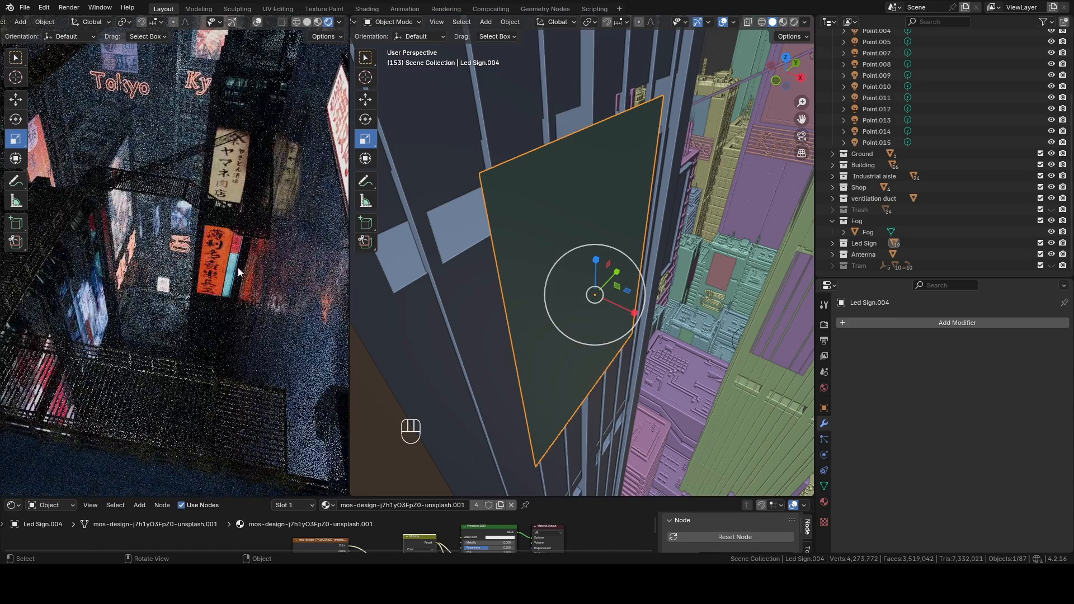
scroll(201, 275, "down", 2)
middle_click_drag(200, 275, 199, 287, "shift")
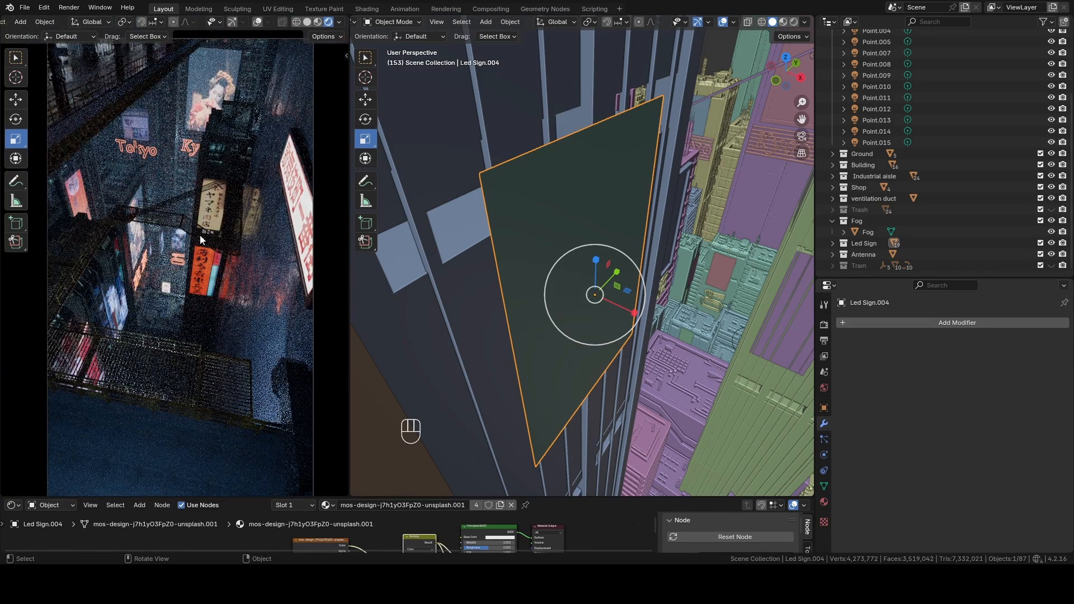
scroll(194, 197, "down", 2)
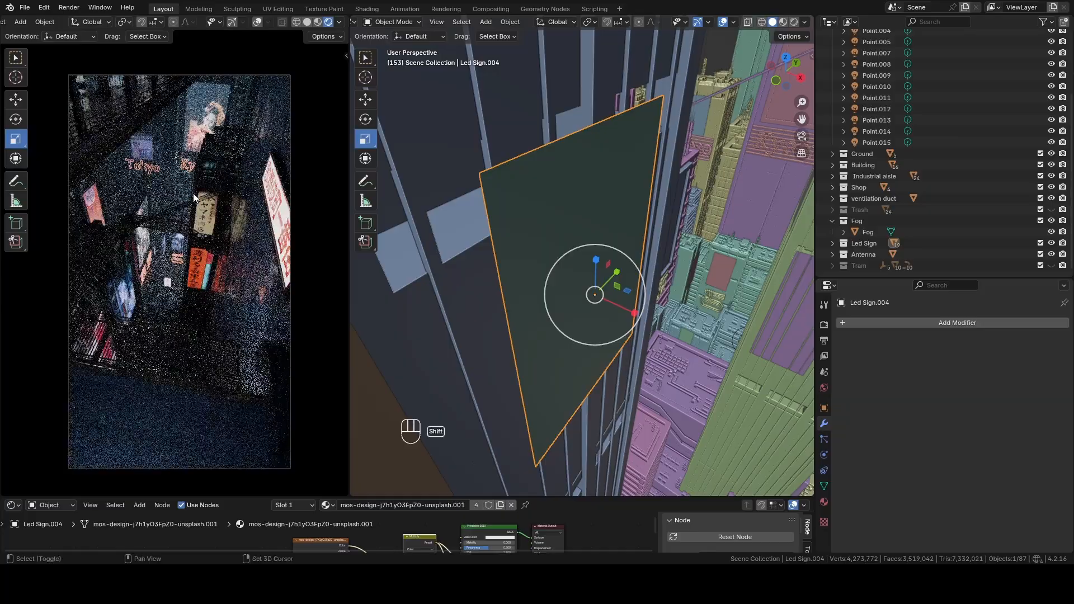
middle_click_drag(194, 197, 192, 224, "shift")
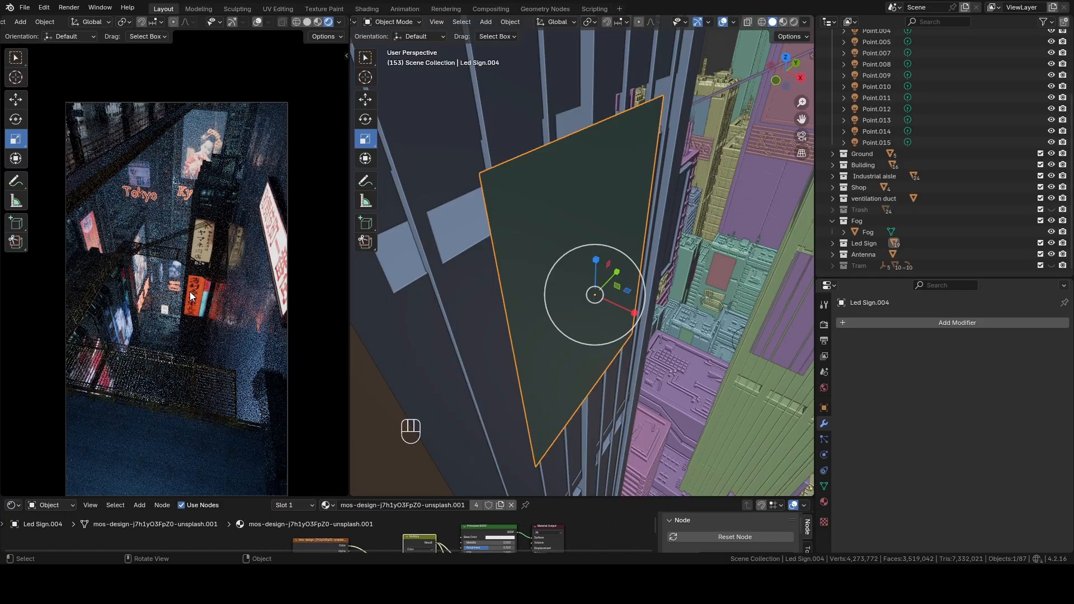
scroll(190, 292, "up", 2)
middle_click_drag(190, 246, 207, 342, "shift")
scroll(196, 274, "up", 2)
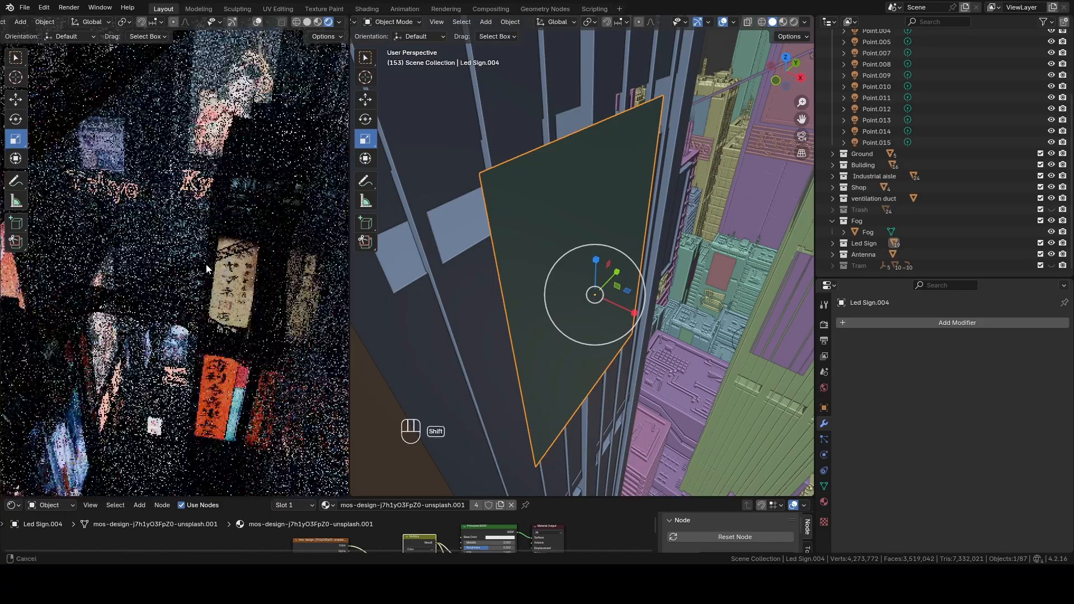
scroll(207, 341, "down", 2)
middle_click_drag(147, 230, 211, 322, "shift")
scroll(210, 322, "up", 4)
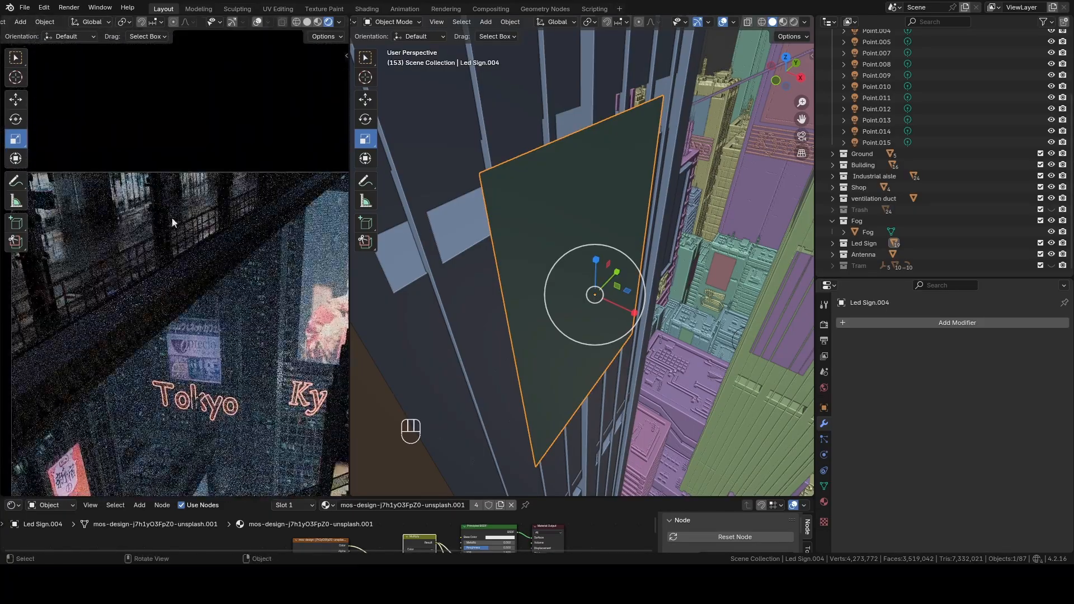
scroll(190, 330, "down", 2)
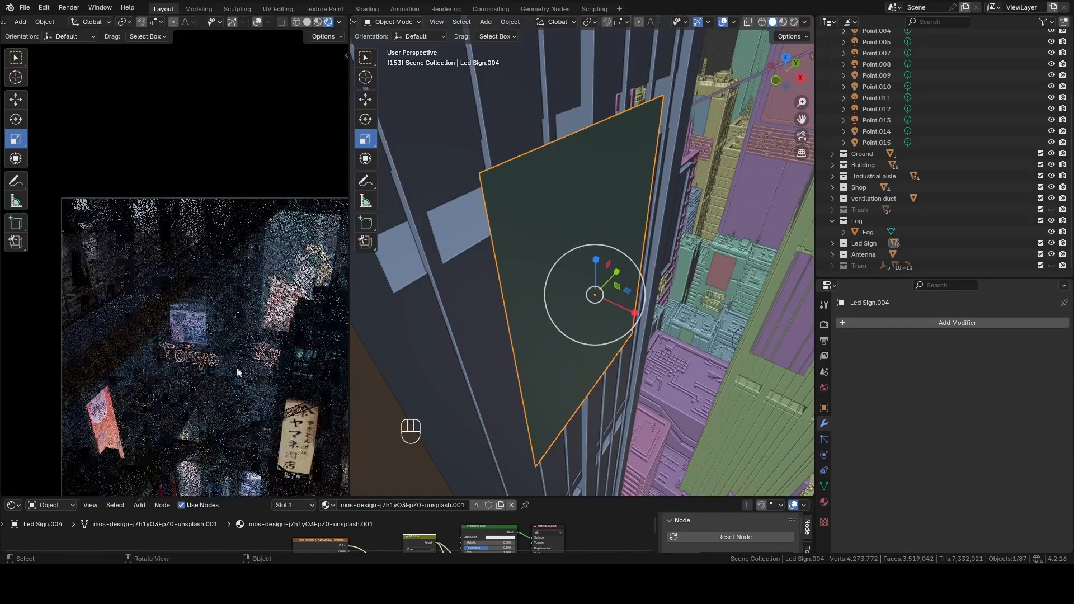
Step: Show the Trash collection and examine the trash in the foreground of the rendered camera view
middle_click_drag(237, 372, 189, 248, "shift")
left_click(1052, 209)
scroll(237, 371, "down", 2)
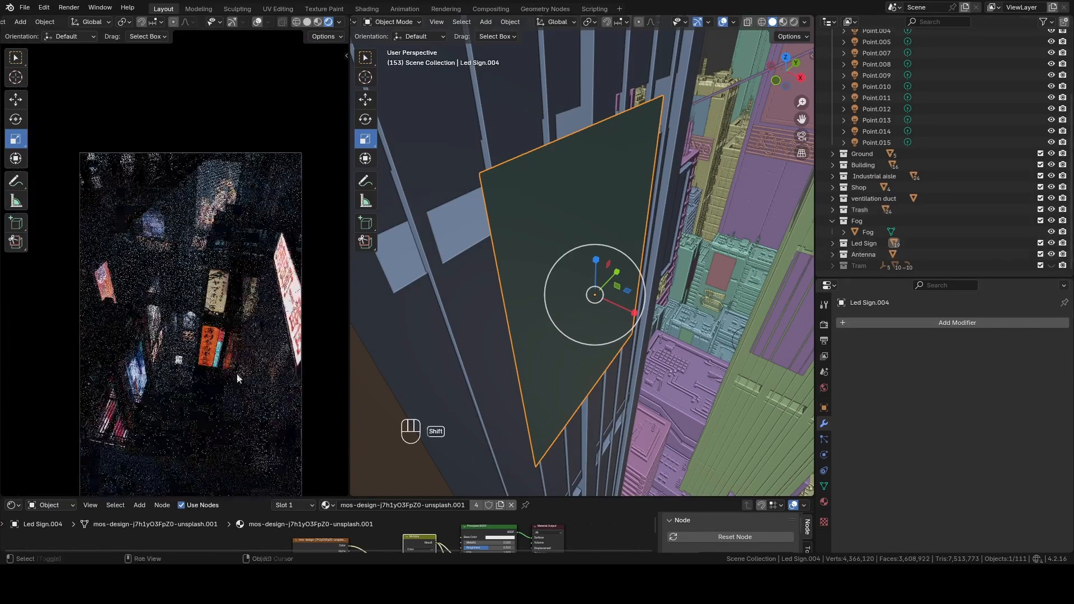
middle_click_drag(237, 372, 212, 192, "shift")
scroll(212, 196, "up", 2)
middle_click_drag(171, 366, 170, 294, "shift")
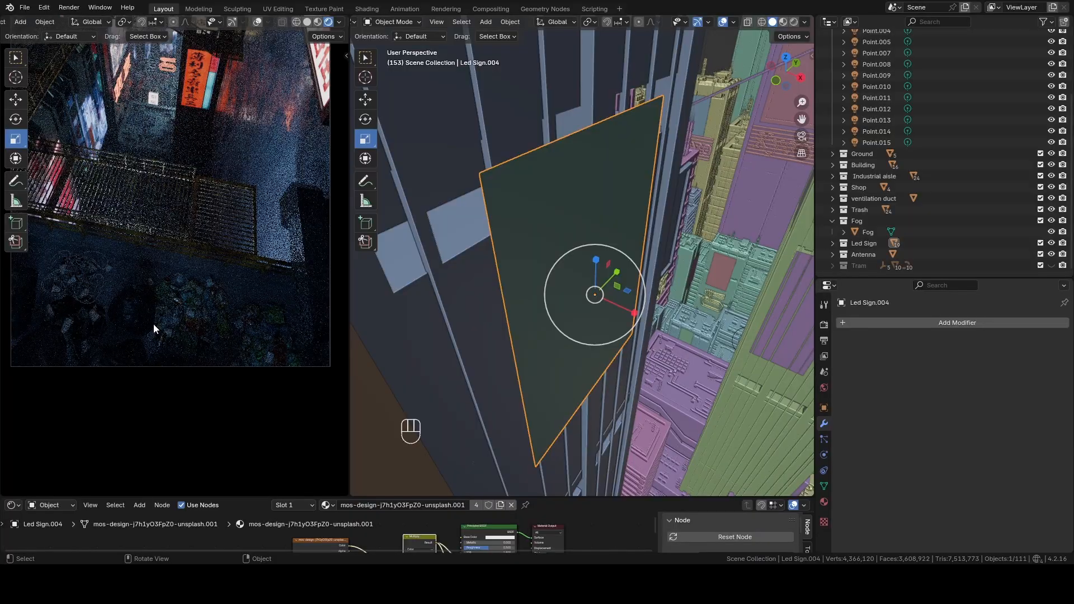
scroll(151, 324, "down", 2)
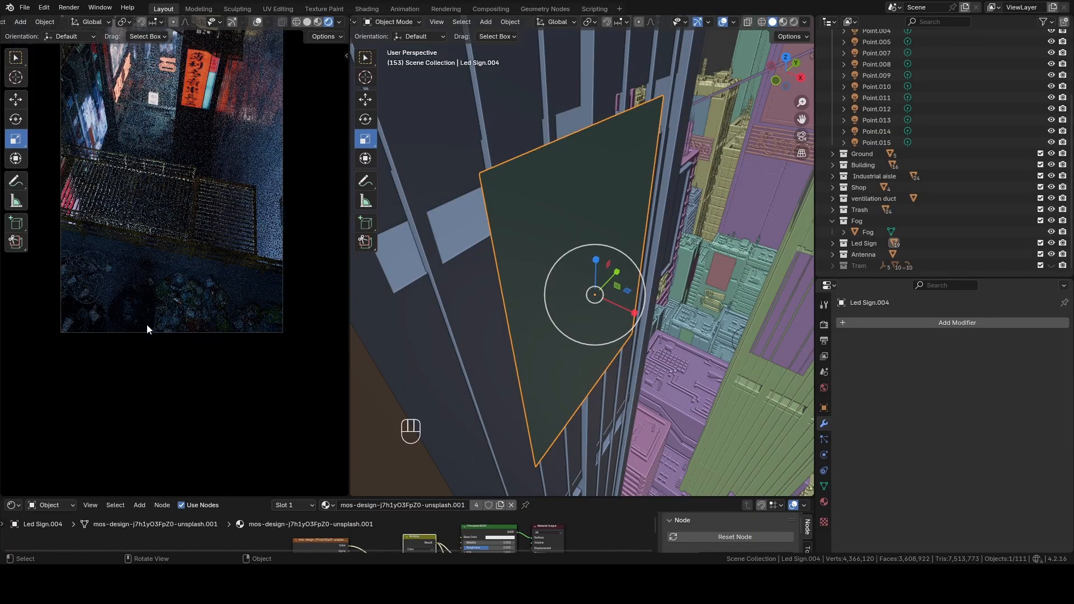
middle_click_drag(189, 183, 166, 232, "shift")
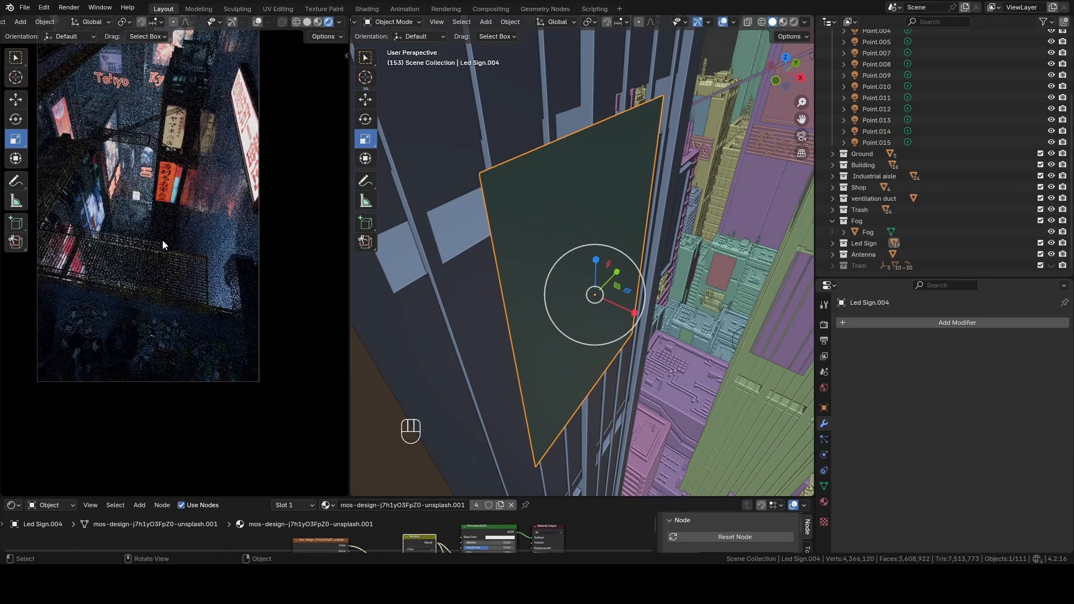
scroll(170, 357, "up", 2)
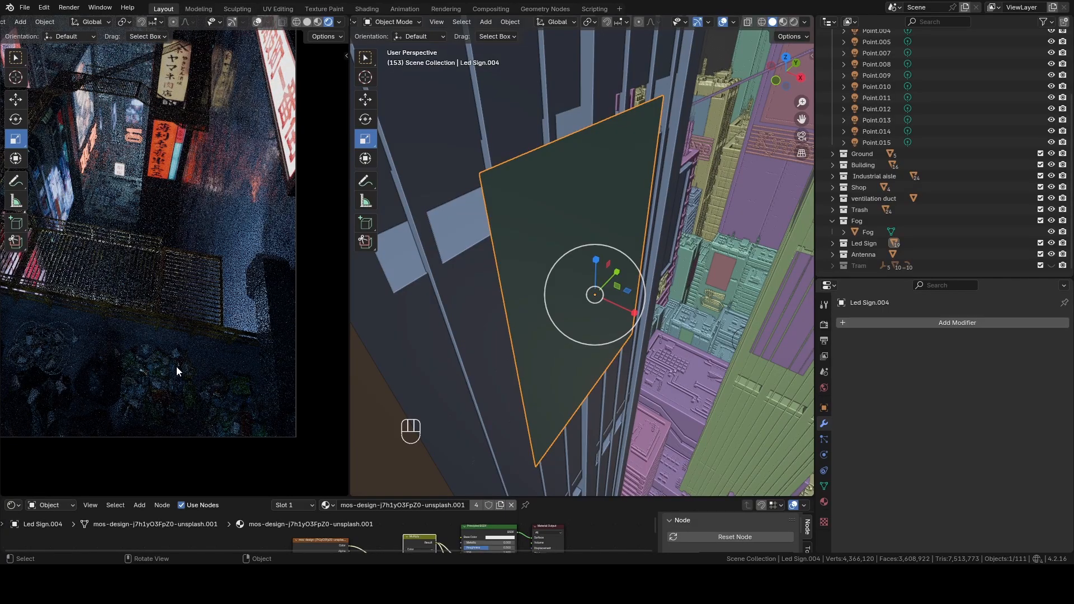
scroll(175, 329, "down", 1)
middle_click_drag(175, 188, 173, 292, "shift")
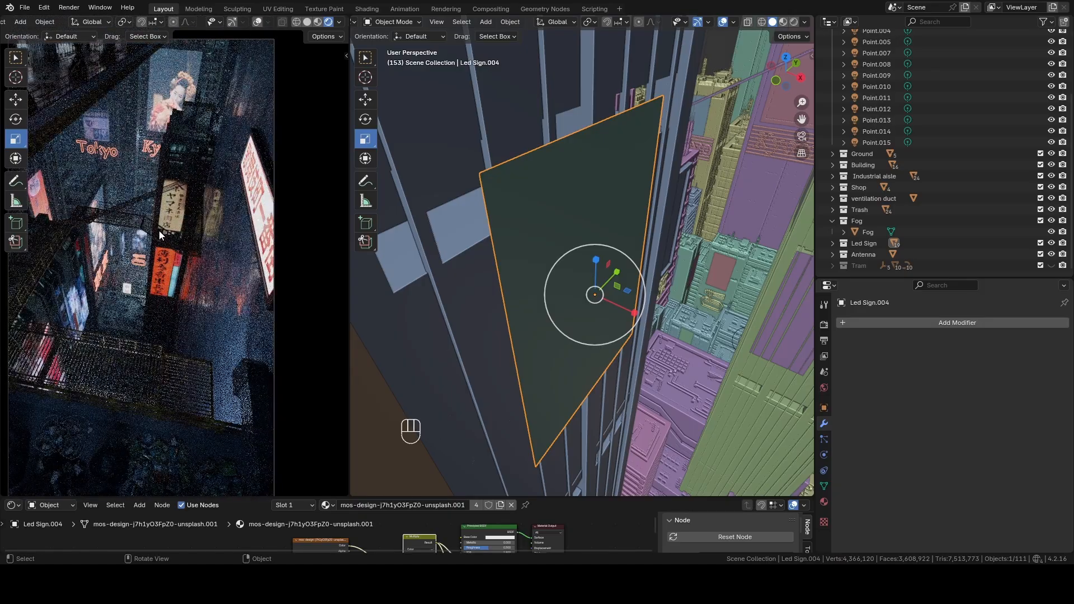
Step: Show the Tram collection and bring the tram area between the buildings into close view in the render
middle_click_drag(143, 142, 208, 283, "shift")
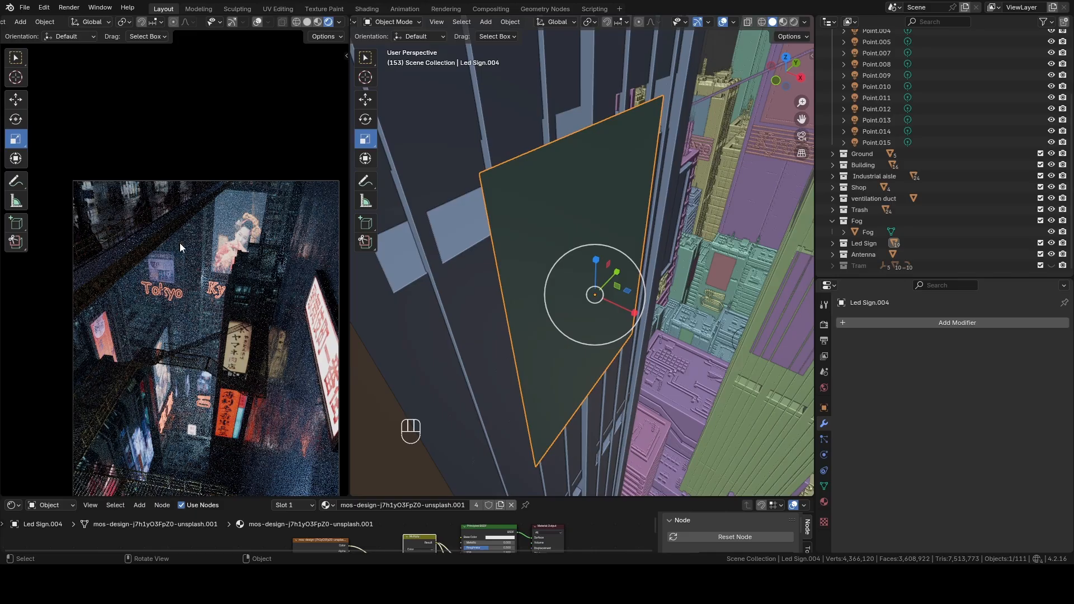
scroll(949, 168, "up", 5)
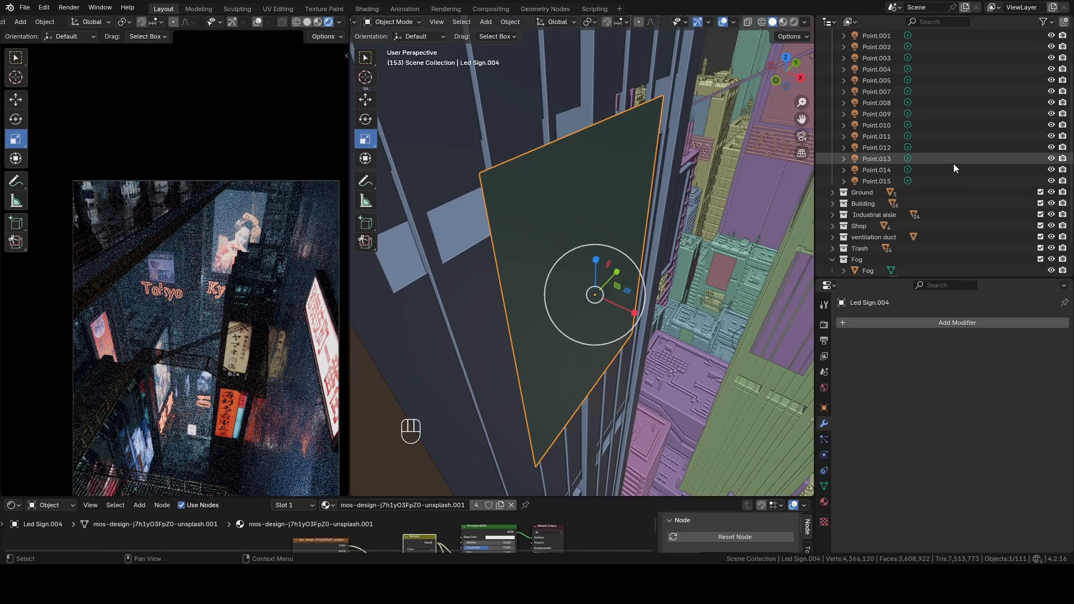
scroll(955, 168, "down", 5)
left_click(1052, 266)
scroll(667, 230, "down", 6)
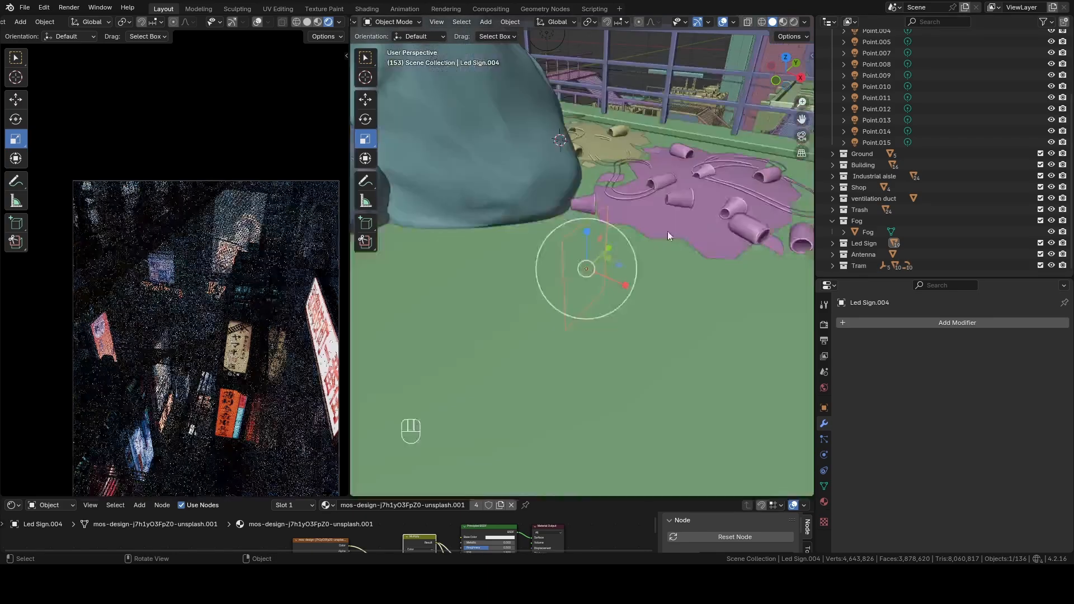
middle_click_drag(667, 230, 601, 283, "shift")
middle_click_drag(228, 364, 197, 294, "shift")
scroll(197, 295, "up", 6)
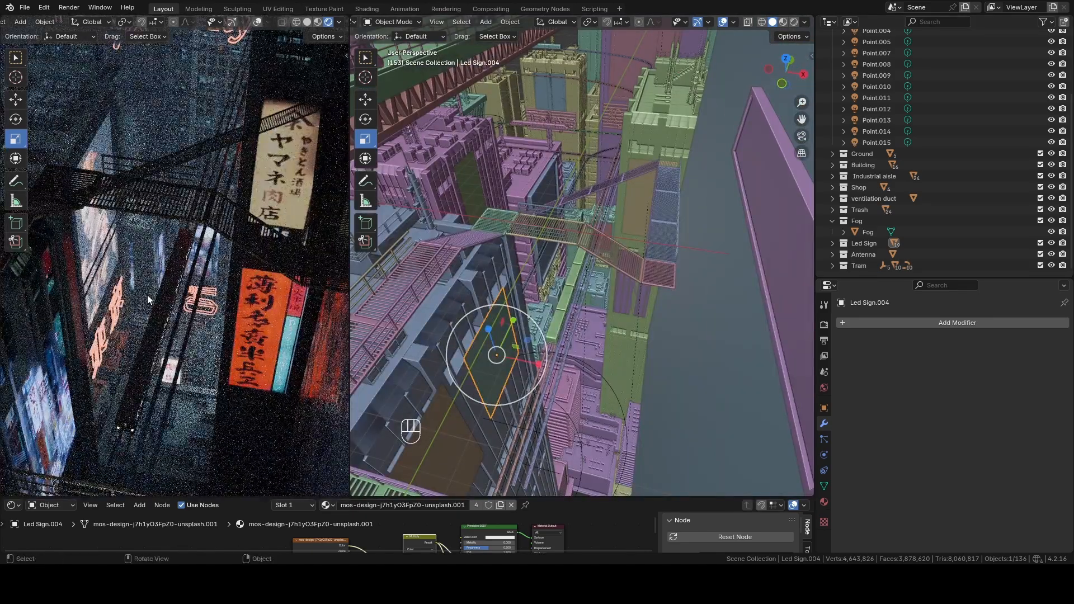
Step: Select the tram Tram.002 in the render and view its cars up close in the solid view
left_click(135, 363)
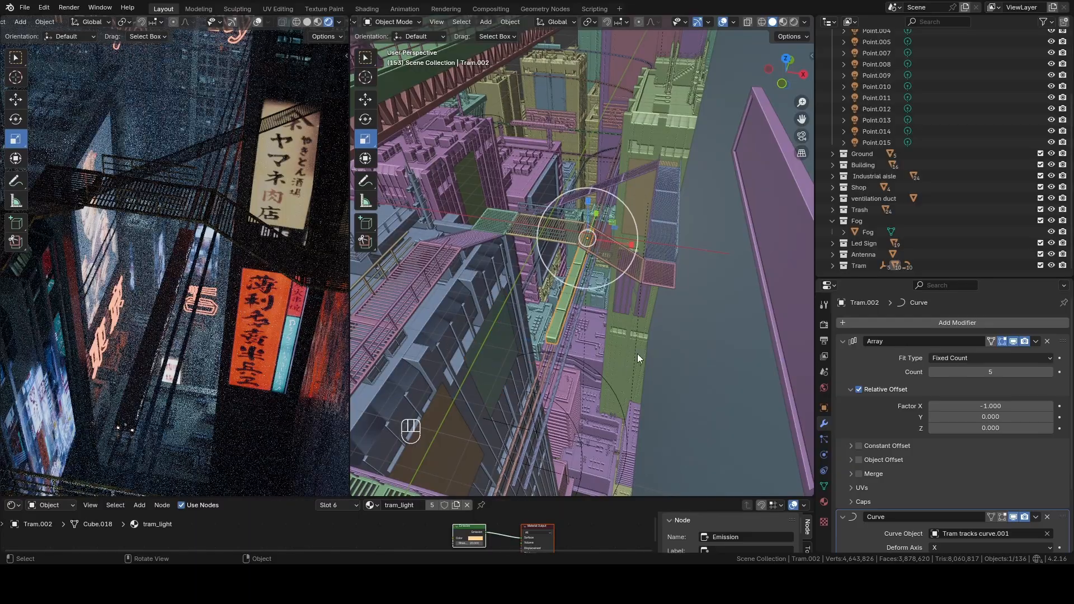
scroll(656, 339, "up", 3)
middle_click_drag(655, 339, 630, 293)
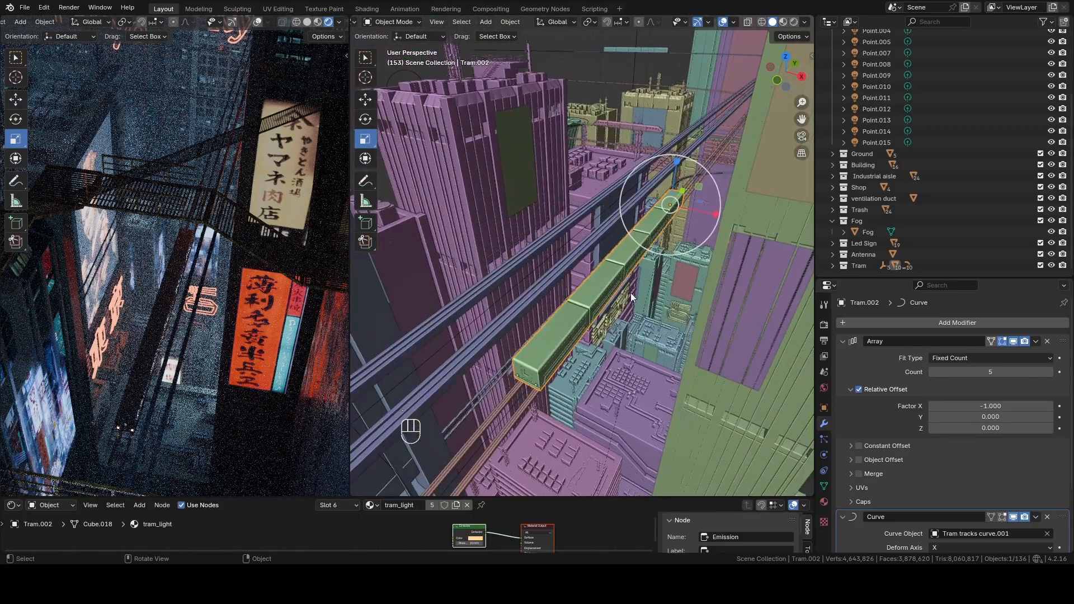
Step: Select Tram.001_Control with its tram, track control, tracks and curve, and isolate them in local view
left_click(590, 235)
middle_click_drag(544, 267, 645, 239)
key("KP_Decimal")
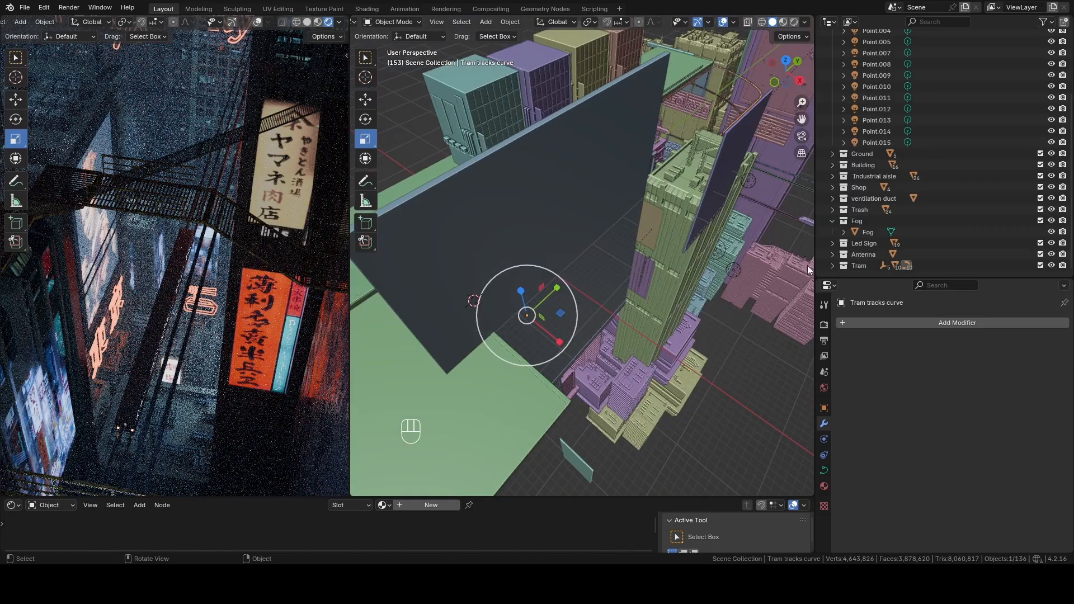
key("KP_Decimal")
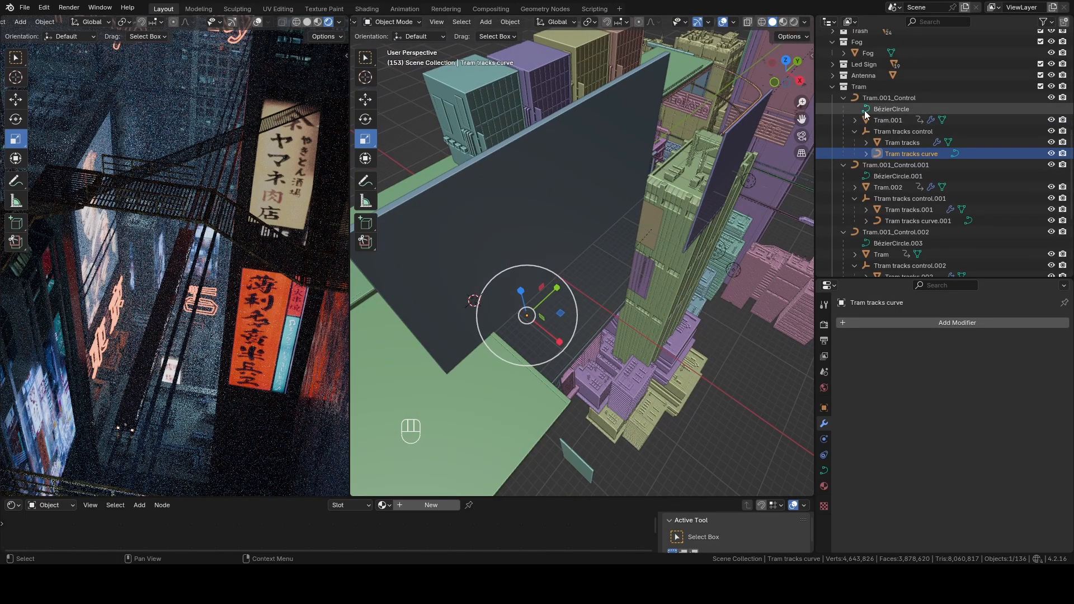
left_click(873, 99)
left_click(887, 155, "shift")
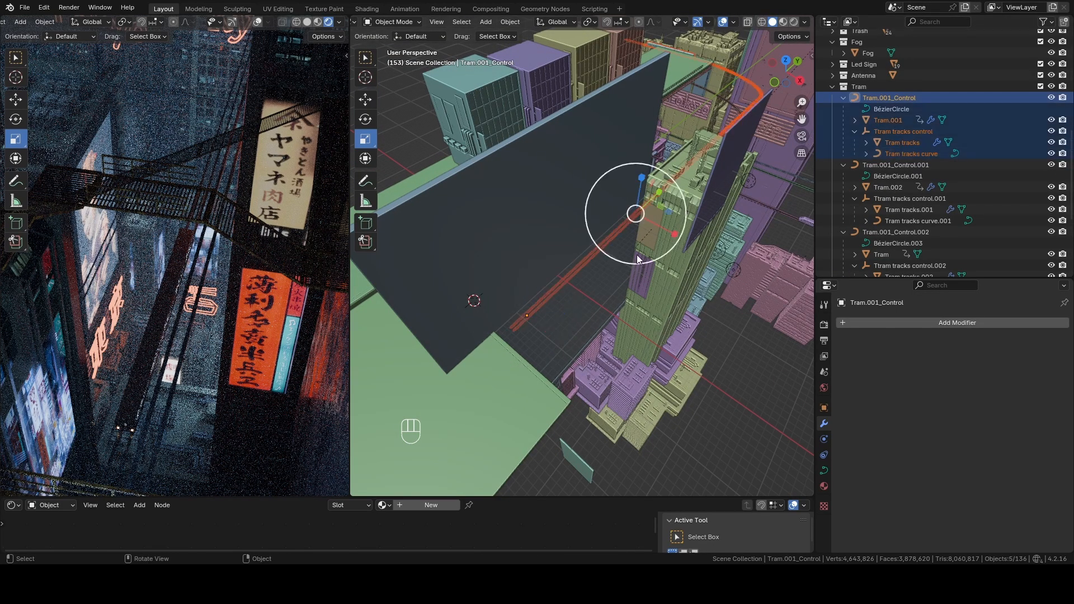
key("KP_Divide")
middle_click_drag(638, 256, 627, 304)
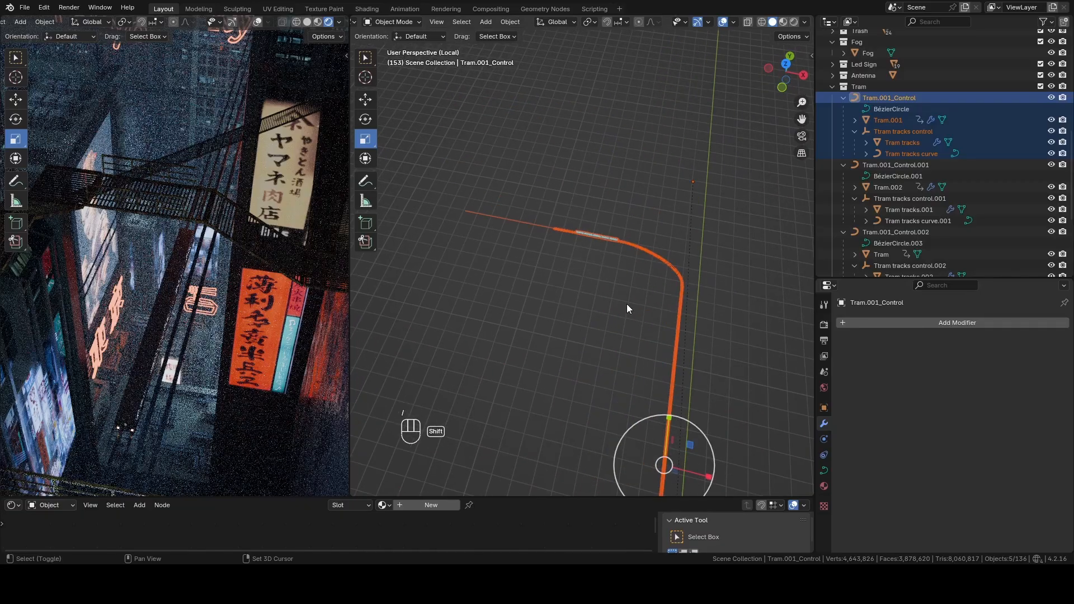
Step: Select the Tram tracks mesh and frame its starting end up close in the solid view
left_click(515, 225)
middle_click_drag(555, 243, 503, 117)
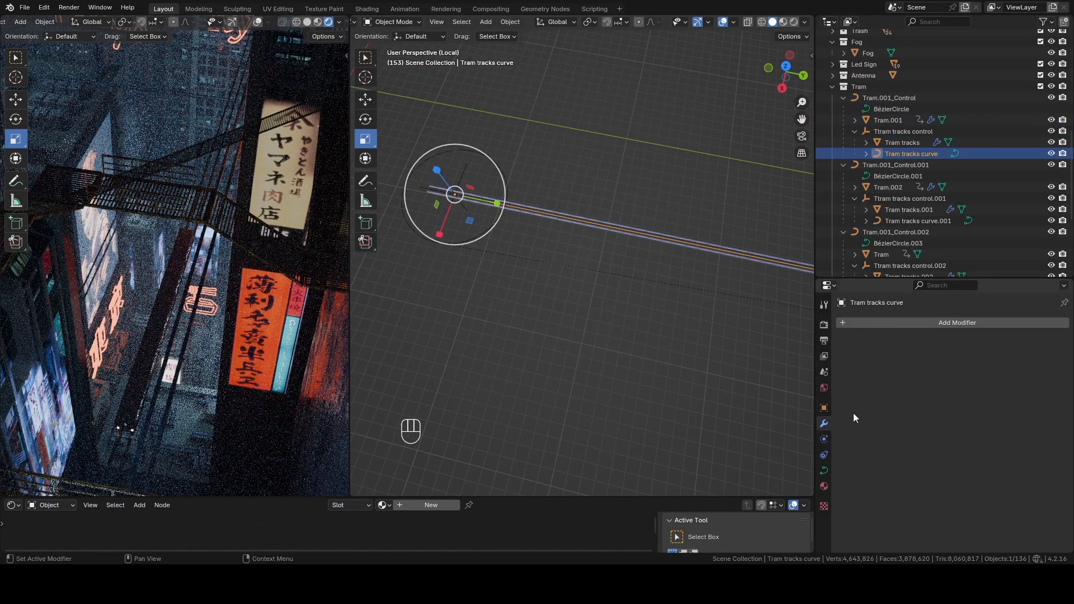
left_click(555, 223)
middle_click_drag(555, 222, 660, 259)
scroll(528, 270, "up", 5)
middle_click_drag(528, 270, 656, 247, "shift")
Step: Examine the base segment of the Tram tracks mesh in Edit Mode and return to Object Mode
key("Tab")
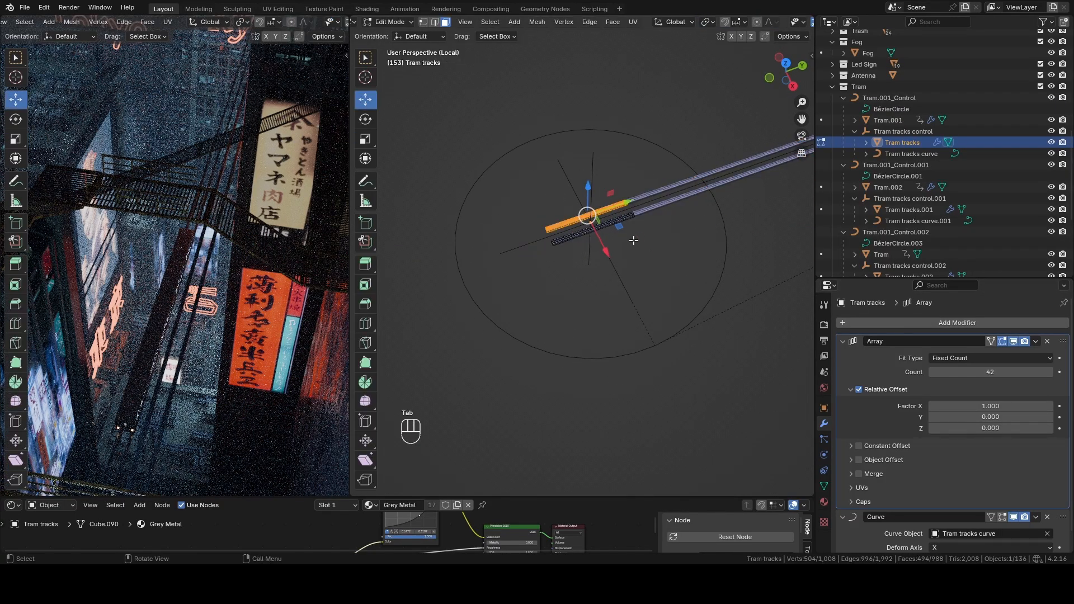
scroll(646, 252, "down", 2)
scroll(647, 252, "up", 4)
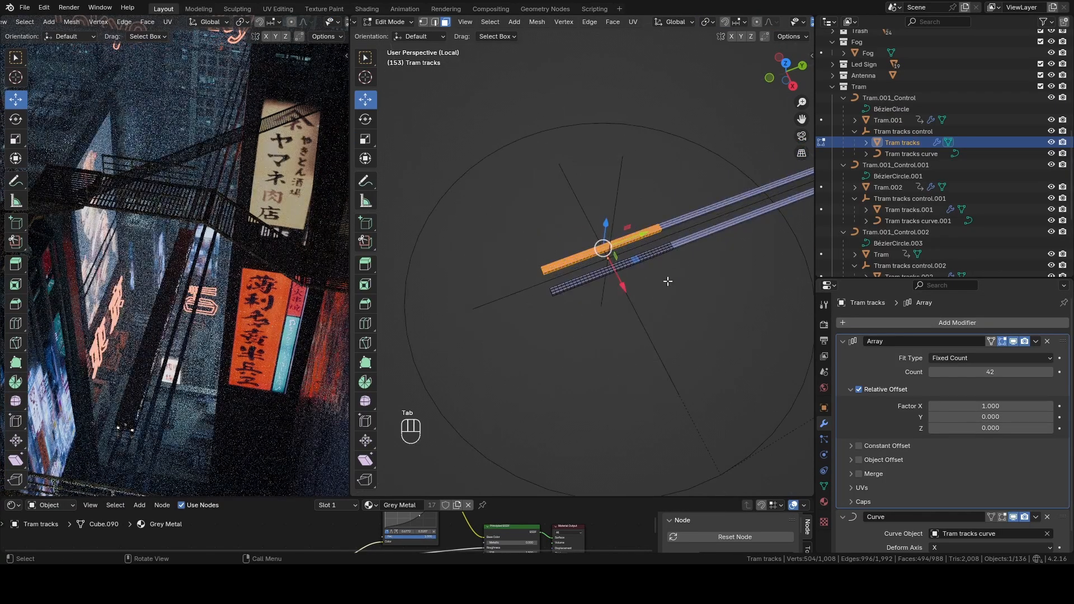
scroll(915, 395, "down", 1)
middle_click_drag(662, 263, 570, 331, "shift")
key("Tab")
middle_click_drag(475, 375, 554, 339, "shift")
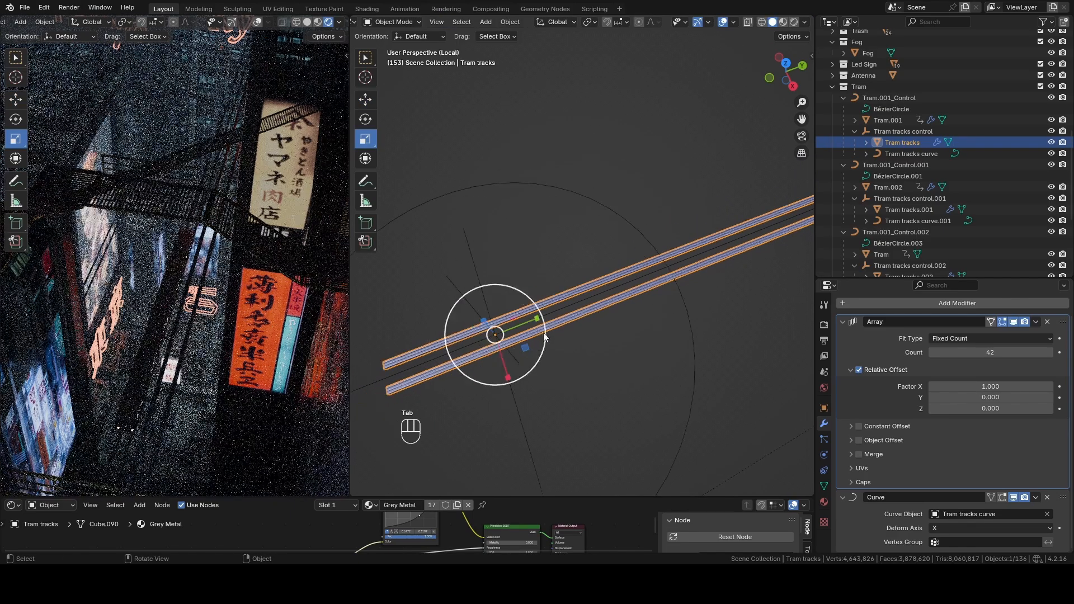
Step: Try moving a control point of the Tram tracks curve to reshape the tracks, and undo the move
left_click(556, 310)
left_click(644, 278)
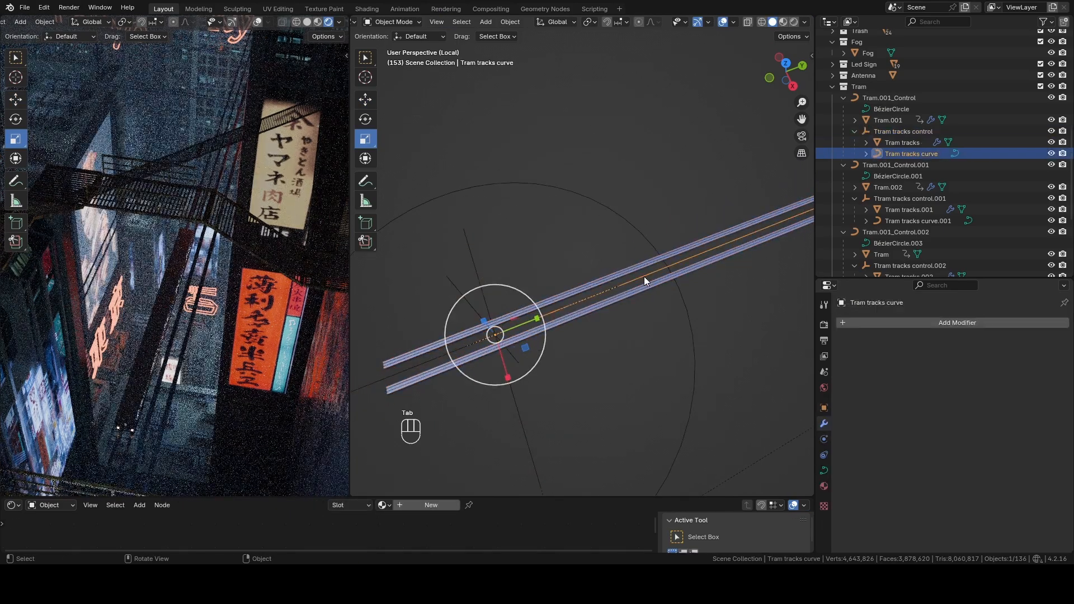
key("Tab")
middle_click_drag(643, 276, 526, 334, "shift")
middle_click_drag(702, 251, 625, 307, "shift")
left_click_drag(724, 238, 689, 181)
middle_click_drag(647, 159, 588, 248, "shift")
key("g")
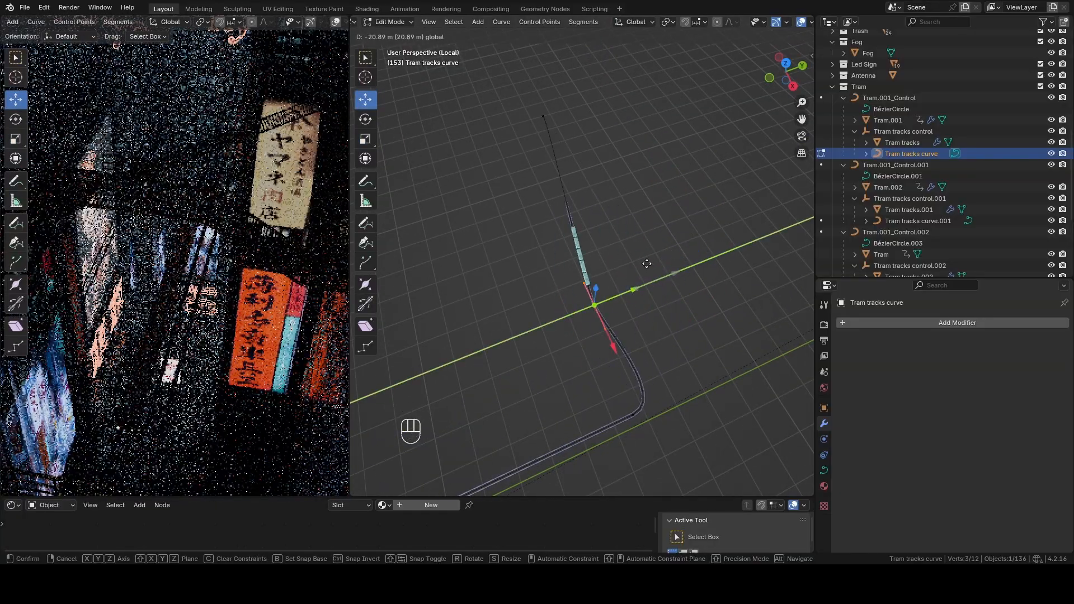
left_click(734, 251)
key("ctrl+z")
scroll(673, 293, "down", 2)
middle_click_drag(565, 358, 722, 274, "shift")
key("Tab")
Step: Select the Tram tracks mesh and set its Array modifier count to 52
middle_click_drag(722, 274, 677, 345, "shift")
middle_click_drag(604, 191, 633, 370)
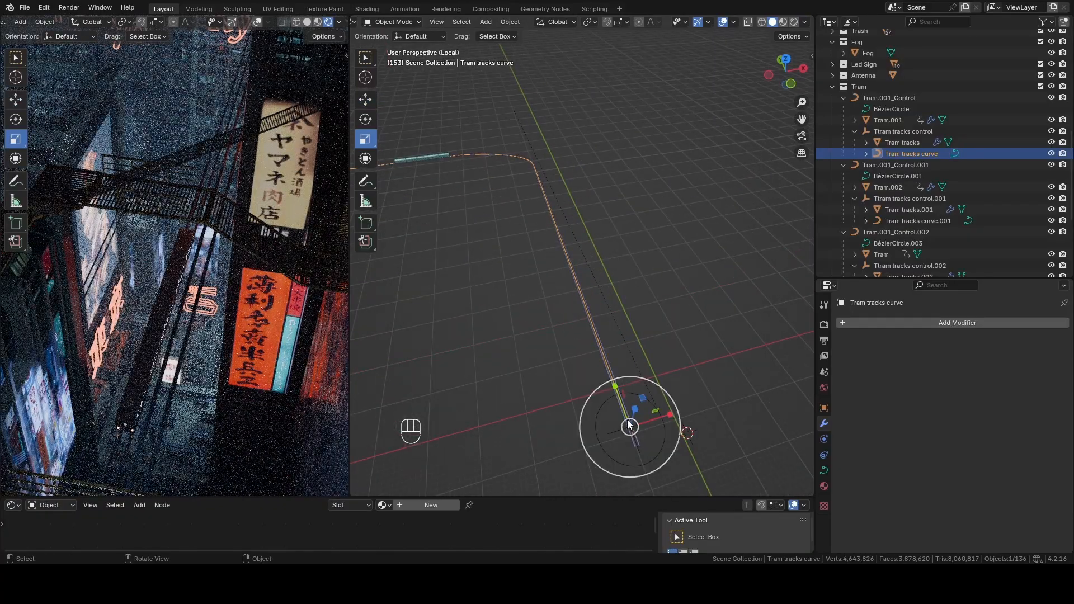
left_click(633, 439)
middle_click_drag(480, 241, 662, 317, "shift")
scroll(615, 294, "down", 1)
left_click_drag(999, 372, 1013, 372)
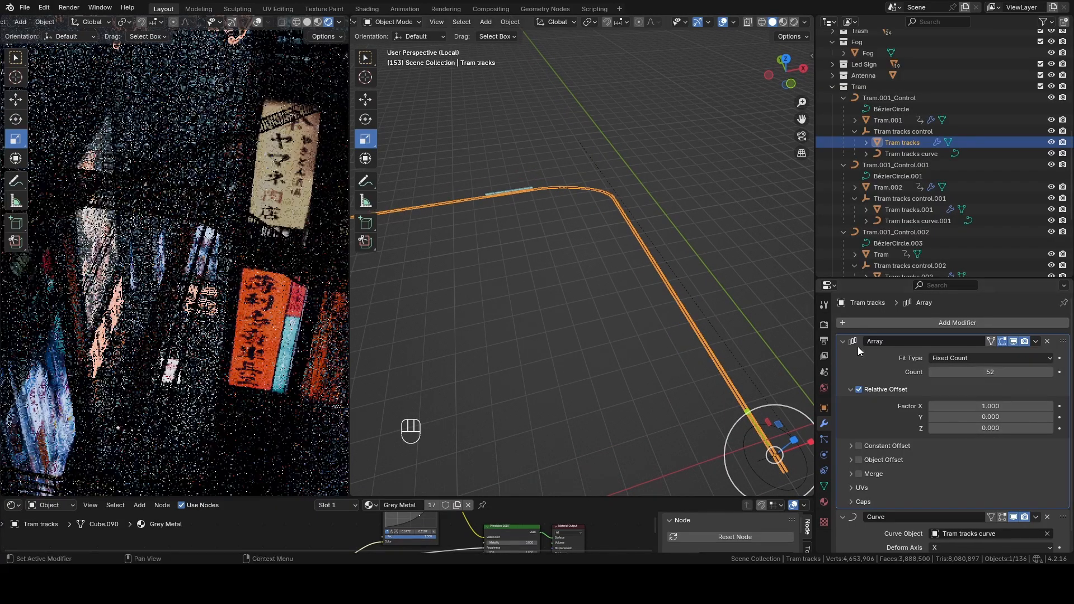
Step: Select the Tram.001 mesh on the tracks and review its Array and Curve modifier settings
middle_click_drag(523, 250, 600, 257, "shift")
scroll(599, 257, "down", 1)
middle_click_drag(609, 297, 572, 197)
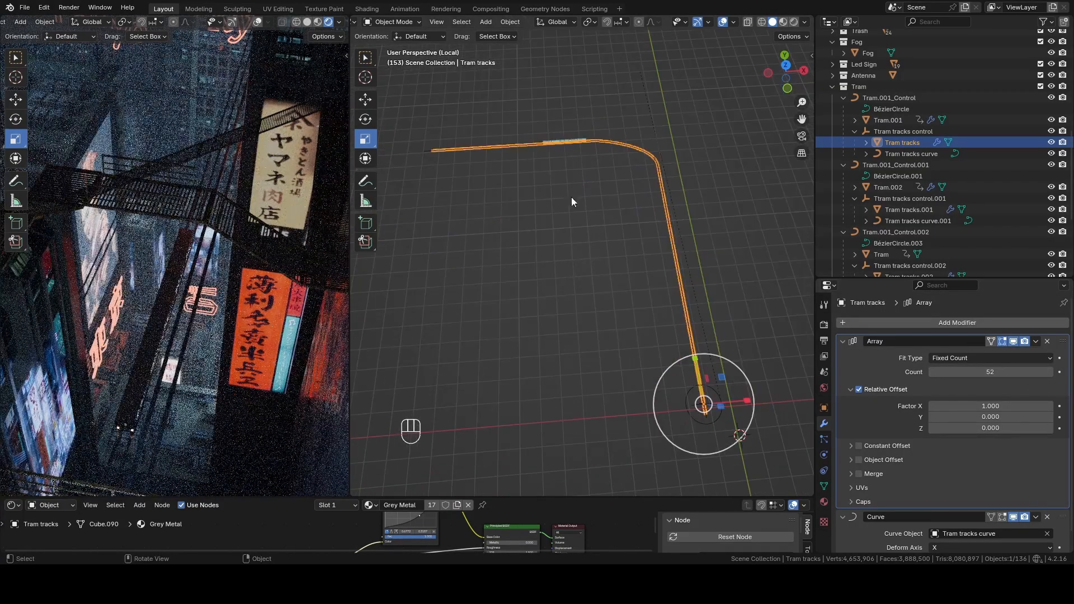
left_click(563, 139)
middle_click_drag(563, 139, 870, 354)
scroll(870, 353, "down", 4)
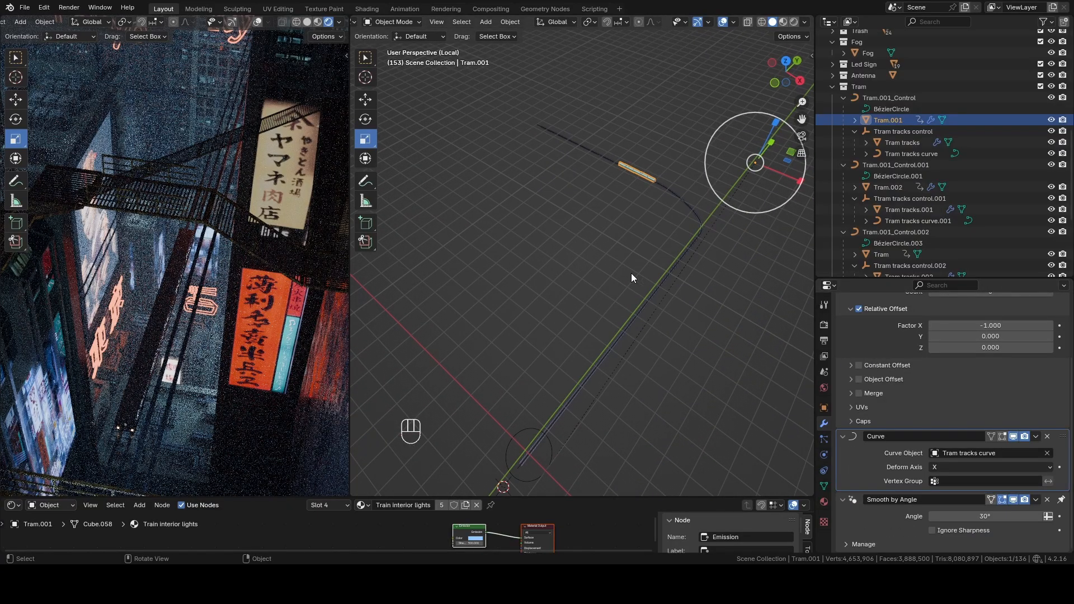
middle_click_drag(646, 187, 580, 246, "shift")
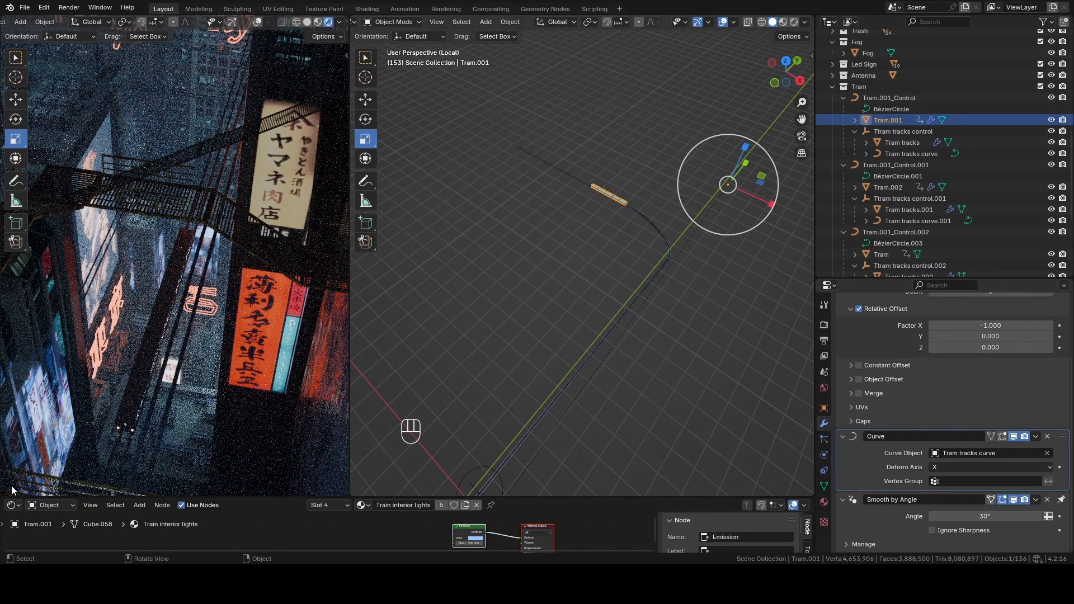
Step: Switch the node editor area to the Timeline and scrub the tram animation back to frame 35
left_click(17, 507)
left_click(198, 406)
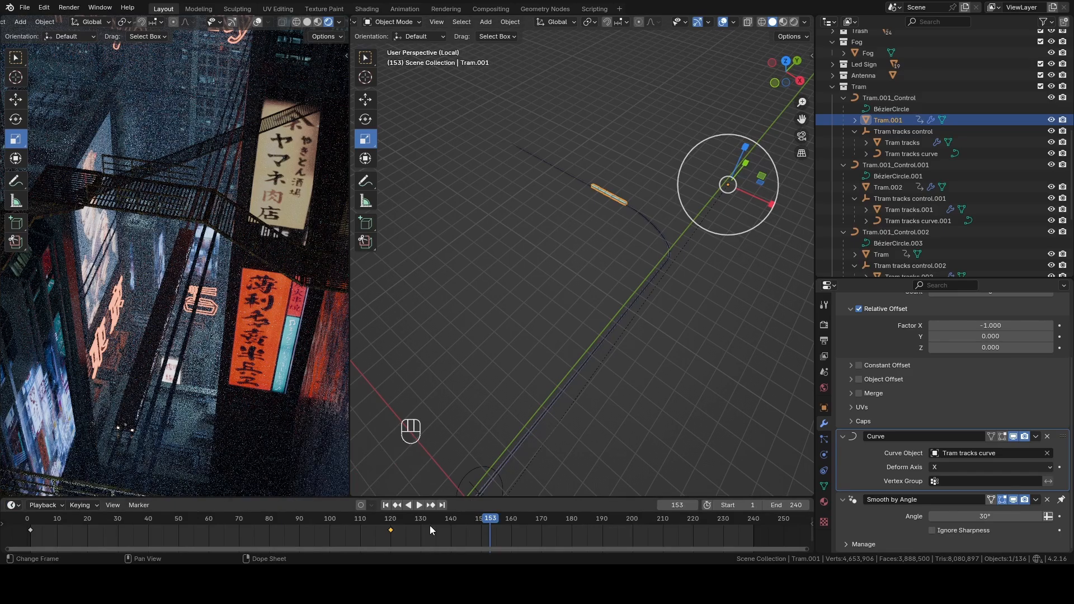
left_click(360, 521)
left_click_drag(359, 521, 135, 524)
middle_click_drag(544, 340, 578, 344)
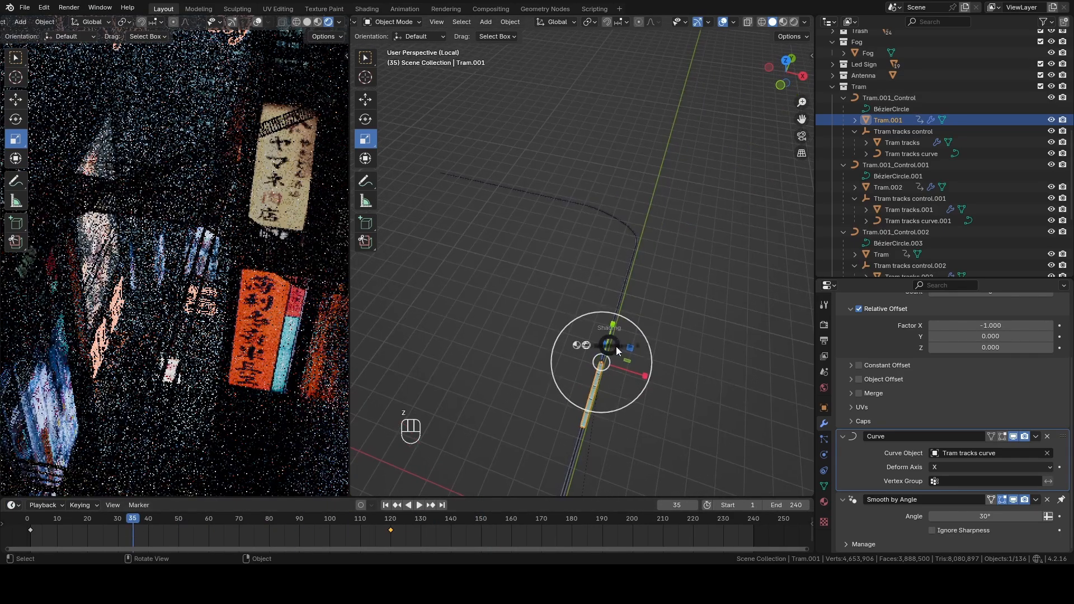
Step: Exit local view and frame Tram.001 on its tracks among the surrounding buildings
key("z")
key("slash")
middle_click_drag(649, 352, 599, 397)
scroll(649, 293, "up", 3)
scroll(625, 284, "up", 3)
middle_click_drag(597, 229, 641, 262)
scroll(642, 206, "up", 2)
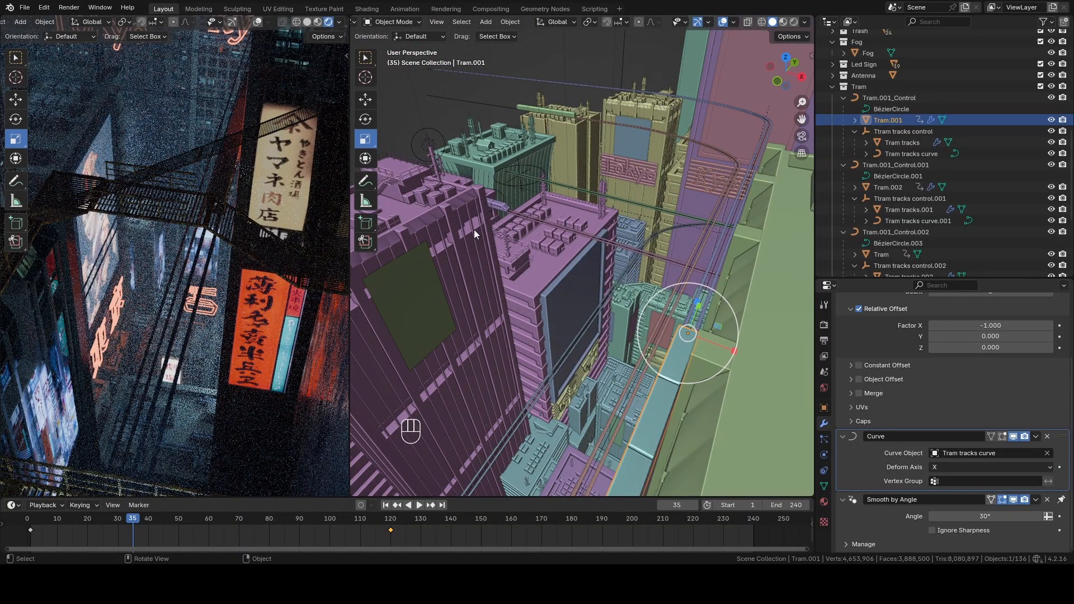
Step: Examine the full rendered camera view of the tram city scene and fit the camera frame in the viewport
scroll(235, 258, "down", 5)
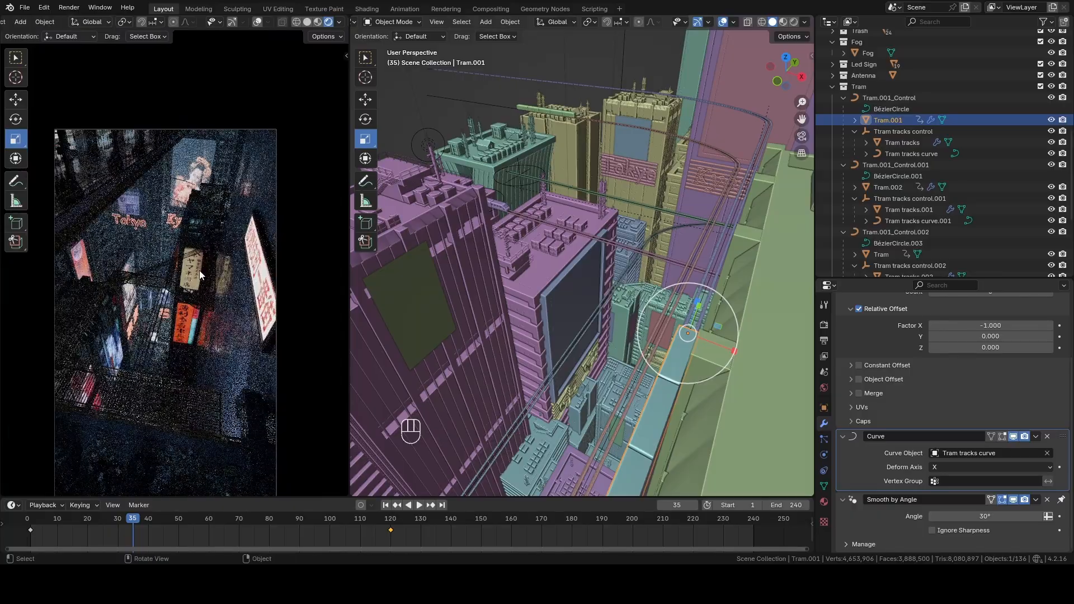
scroll(199, 270, "down", 2)
middle_click_drag(198, 258, 203, 251, "shift")
scroll(197, 255, "up", 2)
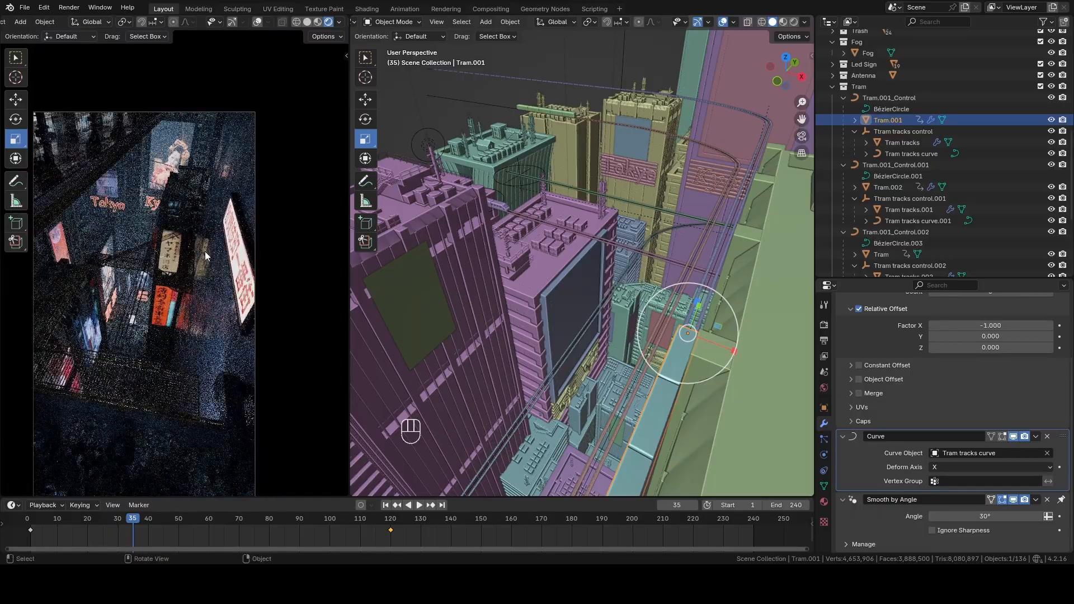
middle_click_drag(204, 366, 213, 272, "shift")
scroll(213, 272, "up", 1)
middle_click_drag(165, 198, 188, 210, "shift")
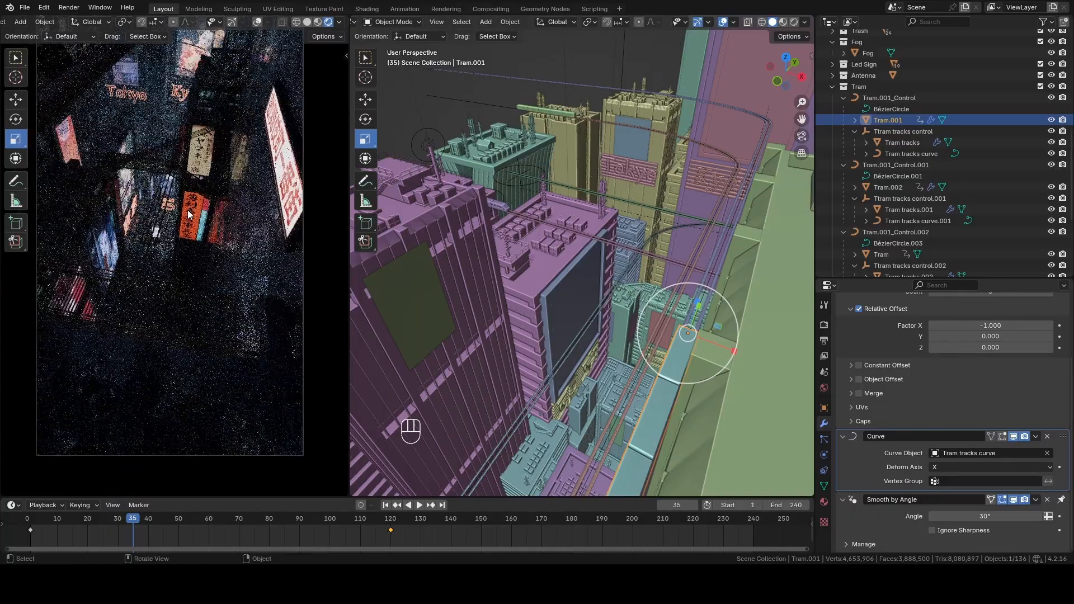
key("Home")
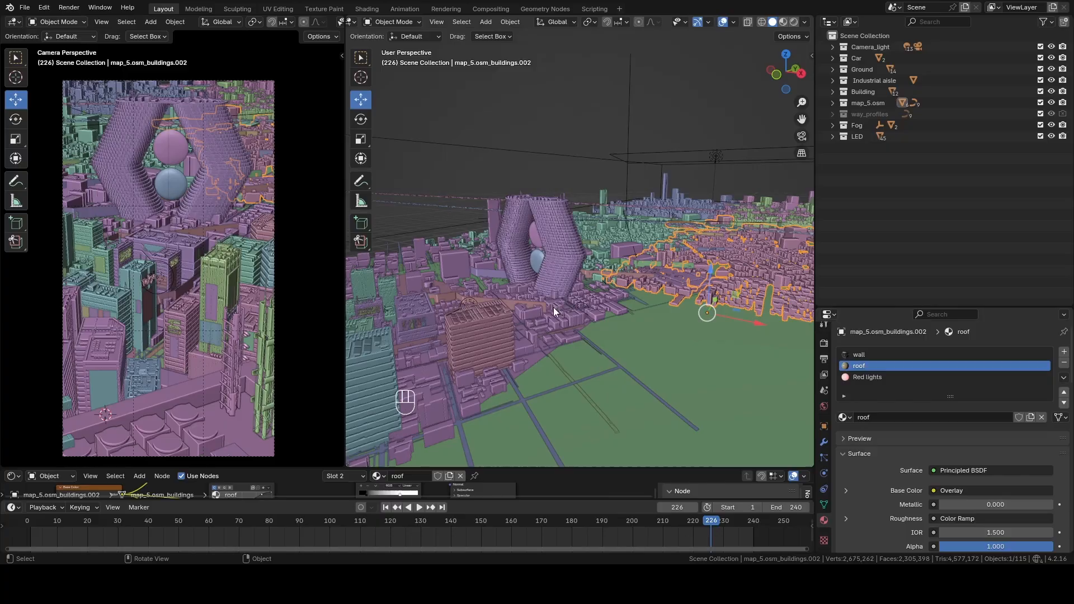
Step: Inspect the large city scene from above and select the office buildings in front of the ring-shaped tower one after another
middle_click_drag(553, 307, 575, 280)
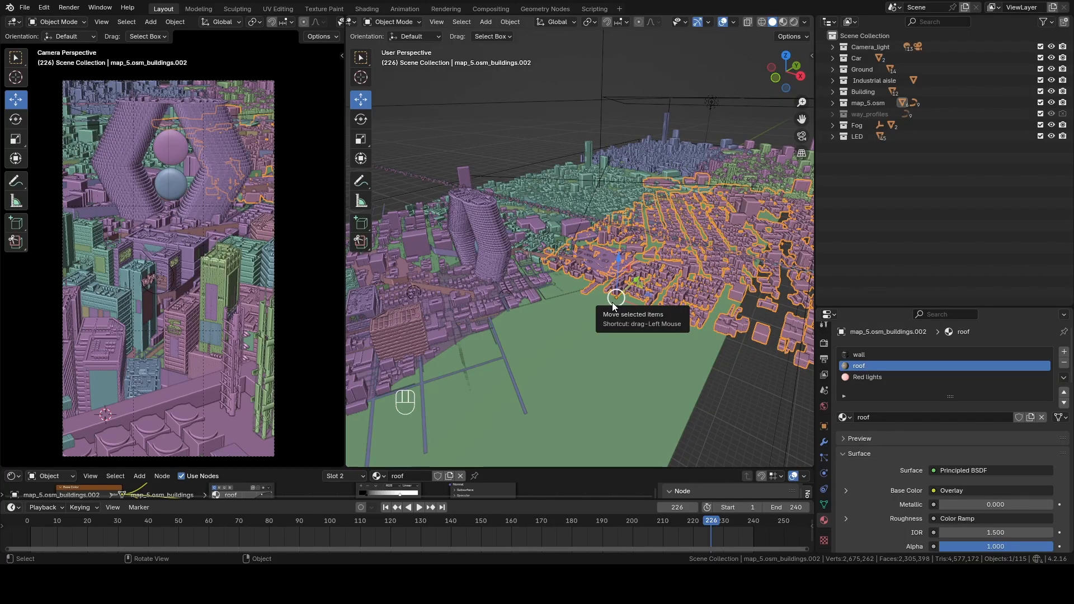
middle_click_drag(611, 302, 594, 277)
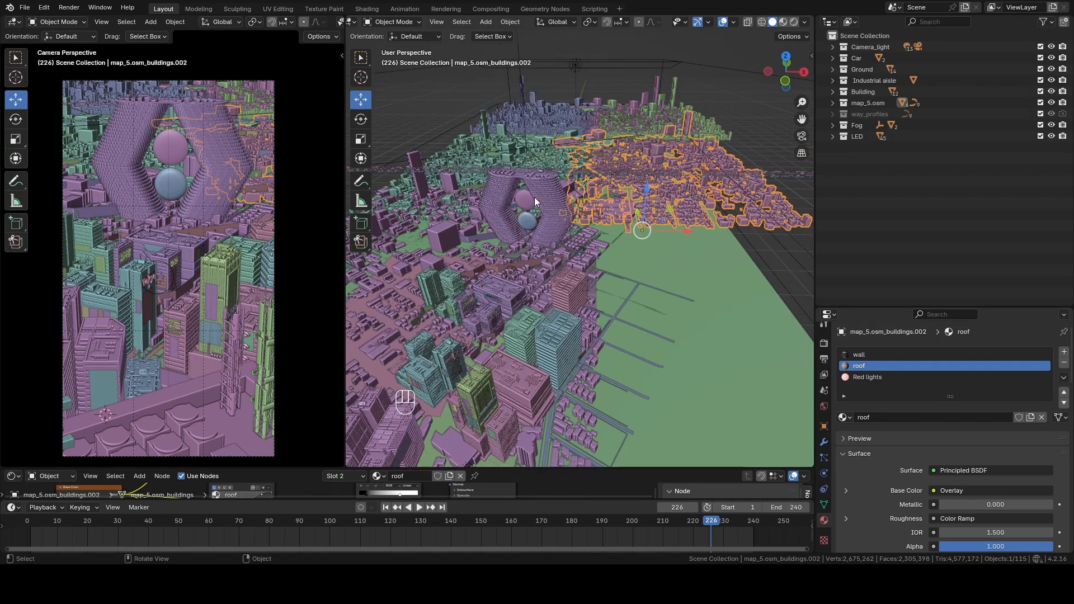
middle_click_drag(484, 374, 536, 330, "shift")
left_click(544, 337)
left_click(608, 306)
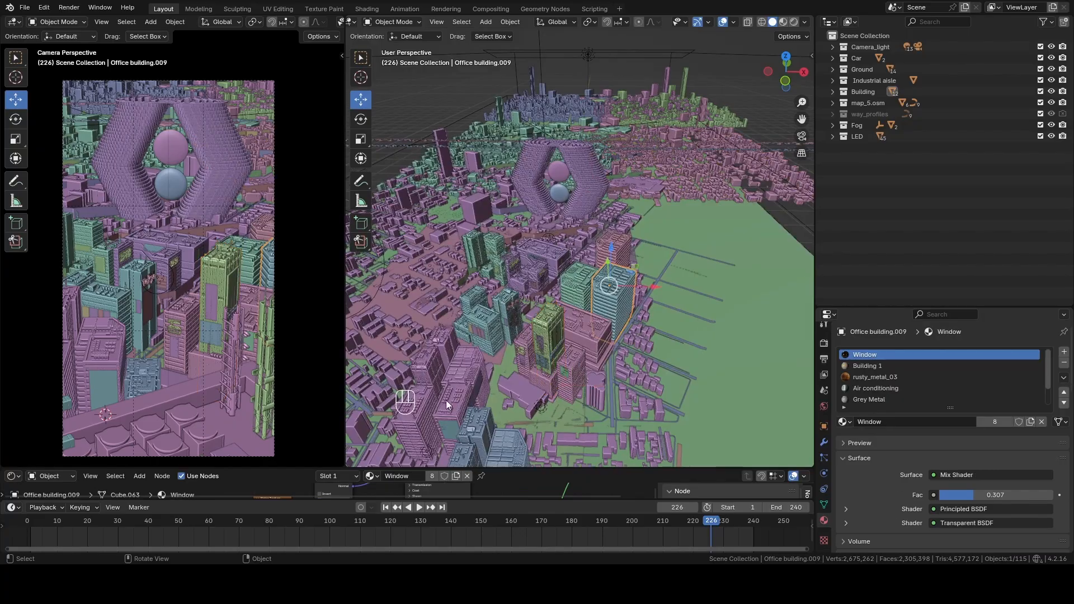
left_click(463, 374)
left_click(480, 331)
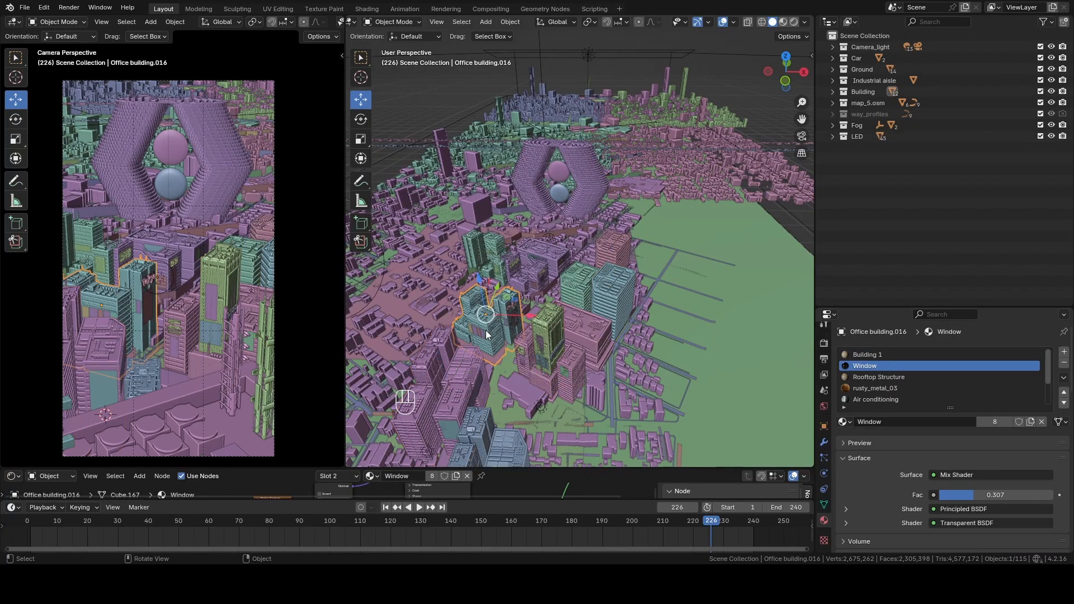
Step: Hide the LED, Fog, Building, Industrial aisle, Ground and Car collections, keeping map_5.osm shown
left_click(1051, 136)
left_click(1051, 125)
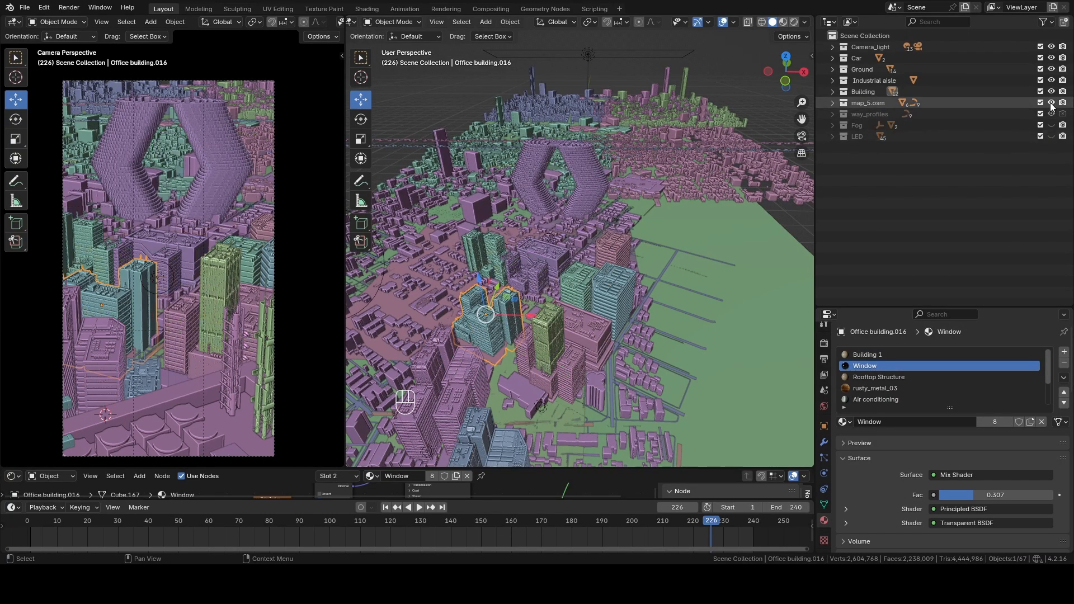
left_click(1051, 103)
left_click(1051, 103)
left_click(1051, 91)
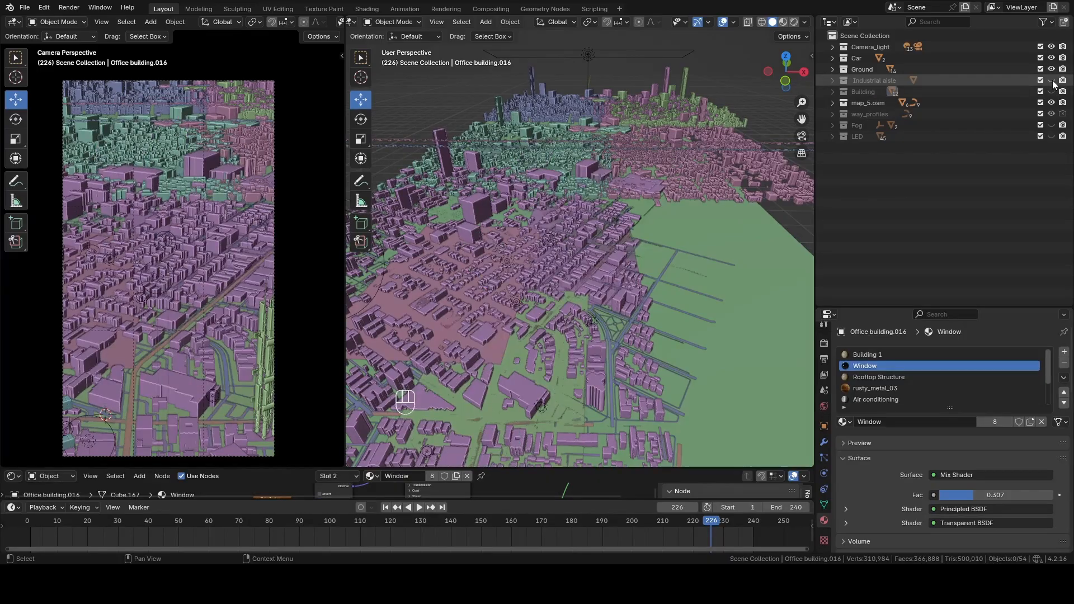
left_click(1051, 80)
left_click(1051, 69)
left_click(1052, 58)
Step: Select the map_5.osm_buildings mesh and preview it in the rendered camera view with the Camera_light collection hidden
mouse_move(626, 206)
middle_mouse_down()
mouse_move(654, 236)
mouse_move(622, 253)
mouse_move(635, 287)
mouse_move(676, 267)
mouse_move(563, 296)
mouse_move(626, 205)
mouse_move(618, 294)
mouse_move(605, 201)
mouse_move(650, 304)
mouse_move(642, 291)
middle_mouse_up()
scroll(605, 229, "down", 3)
left_click(606, 229)
key("z")
left_click(173, 220)
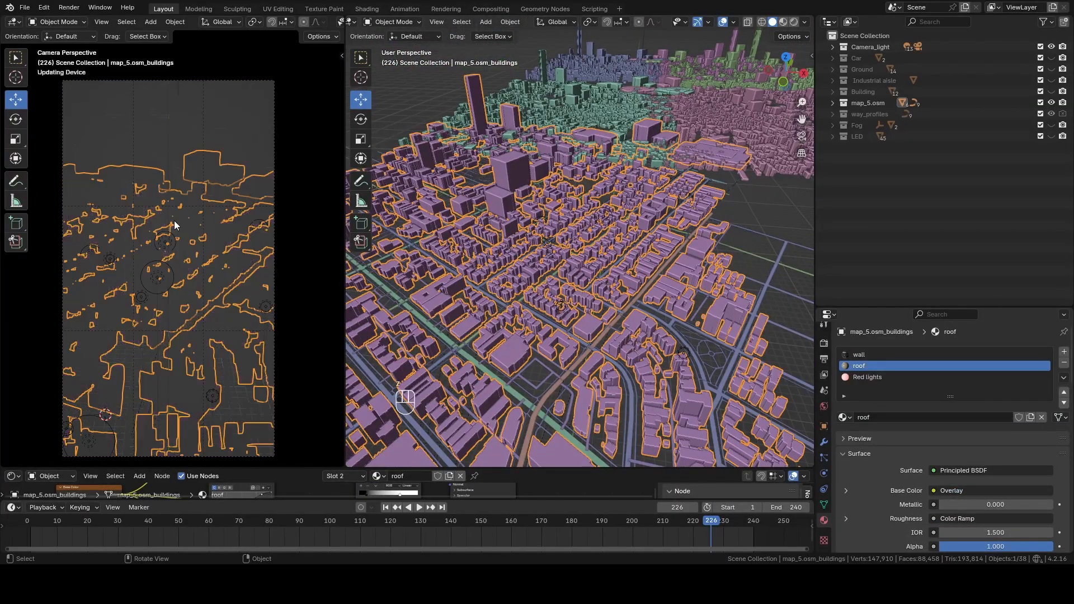
left_click(1051, 47)
Step: Examine the lit windows and red roof lights of the map buildings up close in the rendered camera view
scroll(226, 320, "up", 6)
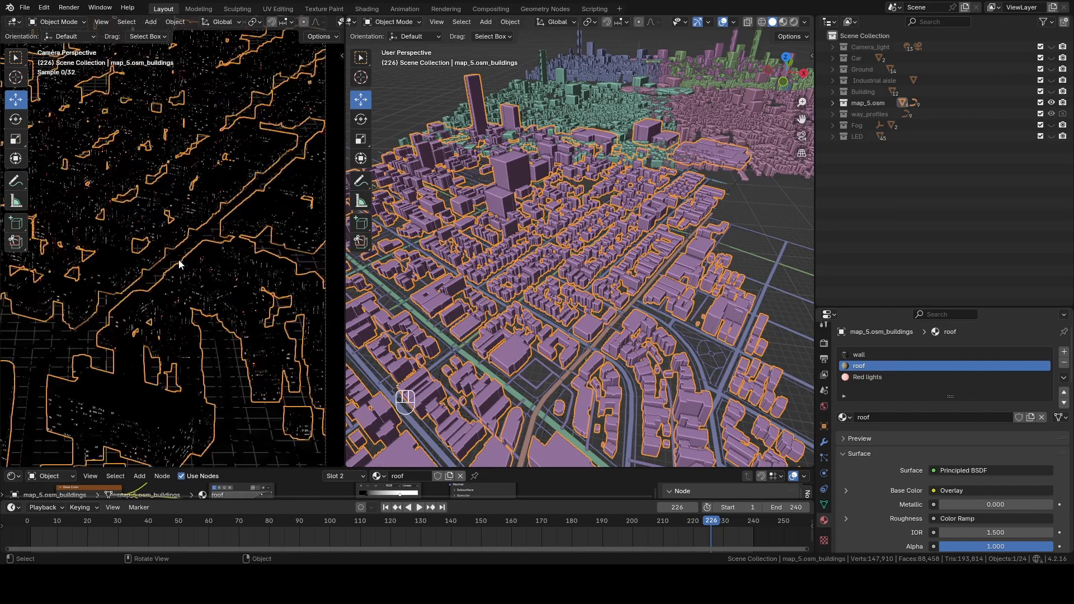
scroll(167, 286, "up", 5)
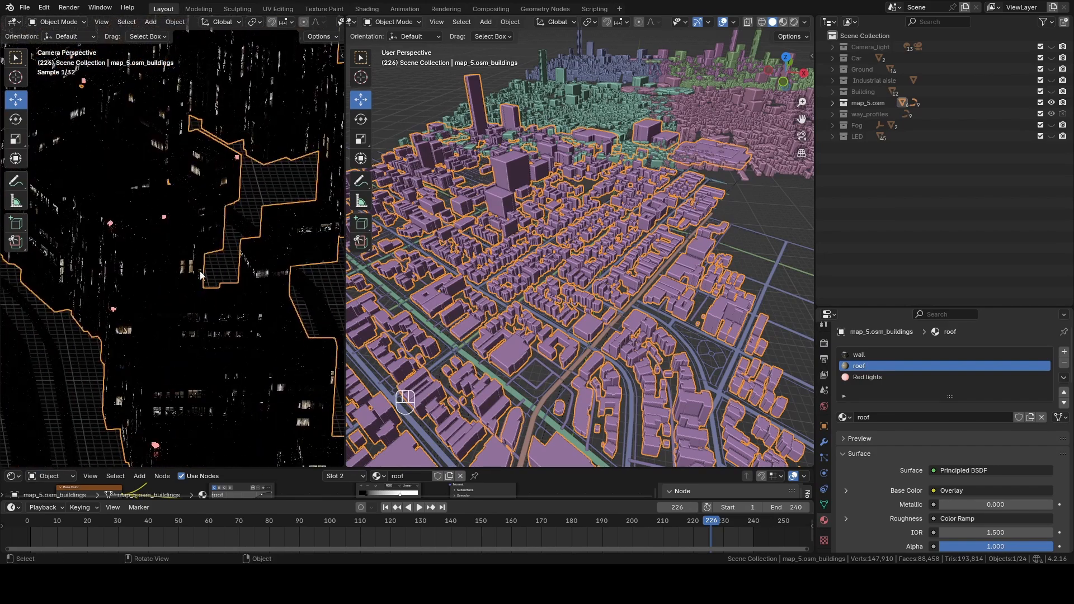
scroll(165, 258, "down", 4)
middle_click_drag(166, 257, 259, 268, "shift")
scroll(259, 269, "down", 5)
middle_click_drag(234, 211, 282, 297, "shift")
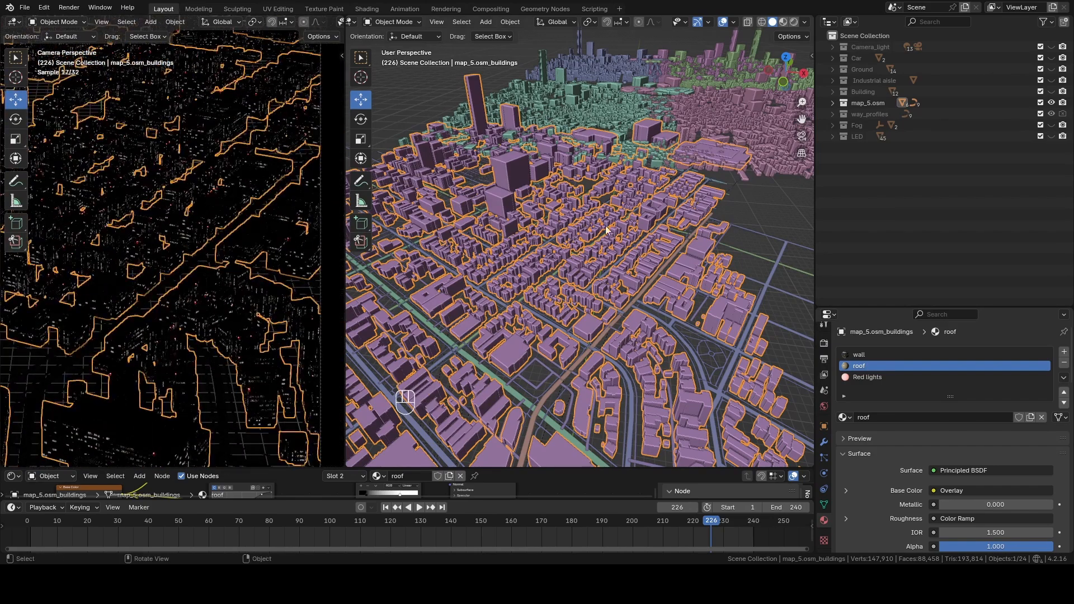
Step: Survey the full extent of the imported map buildings and return the camera view to solid shading
middle_click_drag(579, 269, 627, 268)
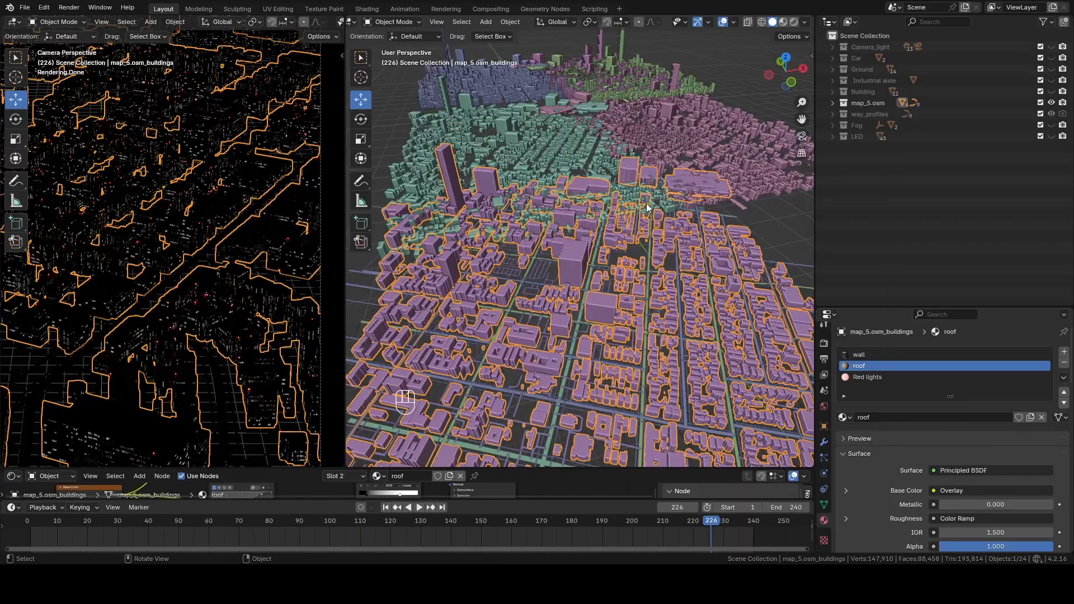
scroll(646, 203, "down", 6)
scroll(589, 221, "up", 5)
middle_click_drag(626, 214, 562, 244)
key("z")
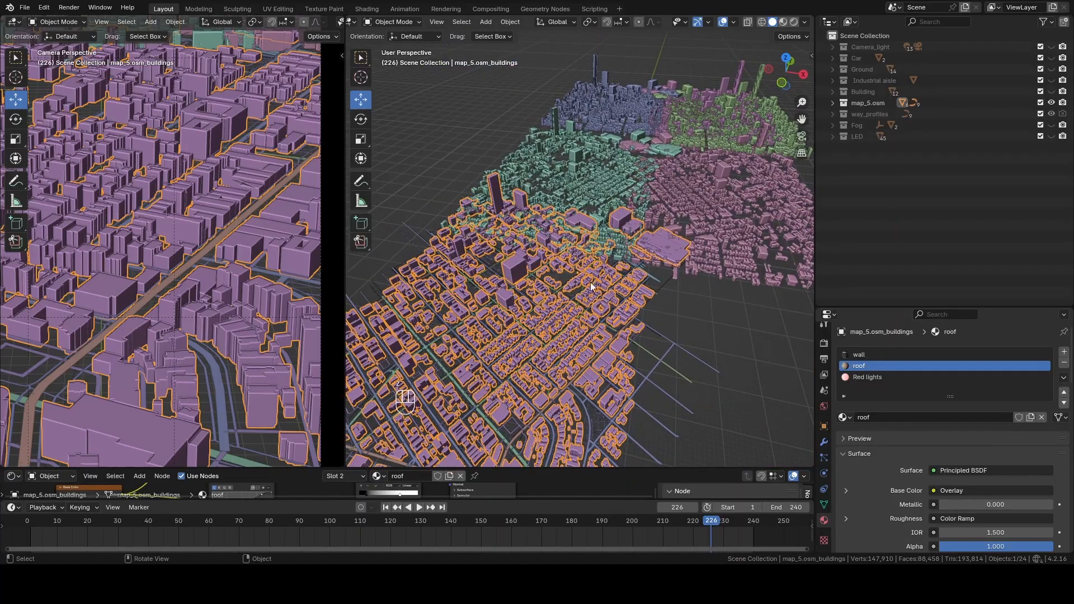
Step: Open the Blosm add-on's extent selection map in the browser and zoom in on the area between Frankfort and Maysville
key("n")
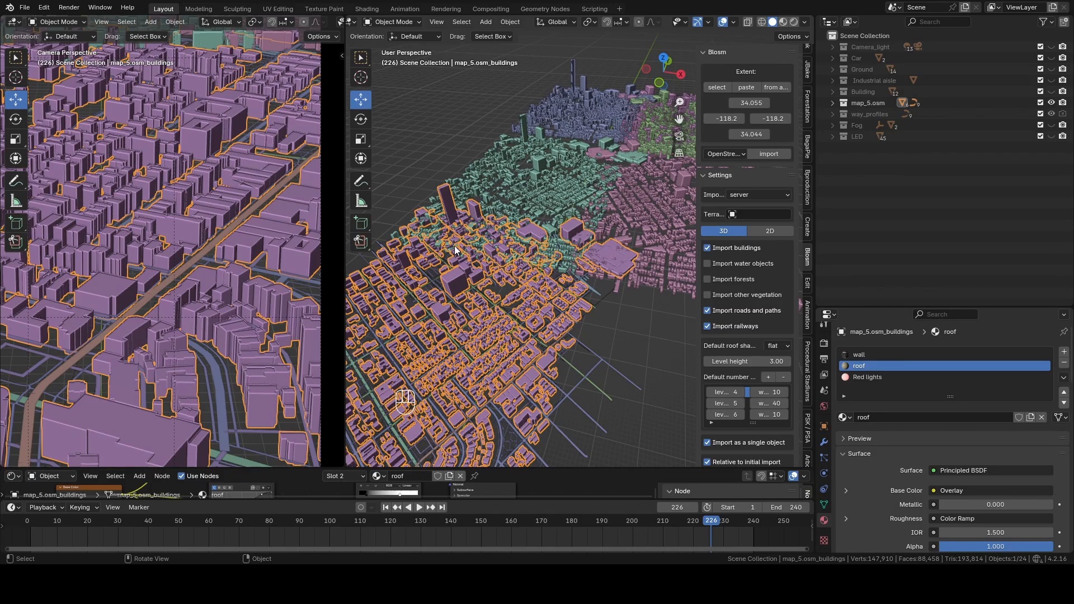
left_click(721, 81)
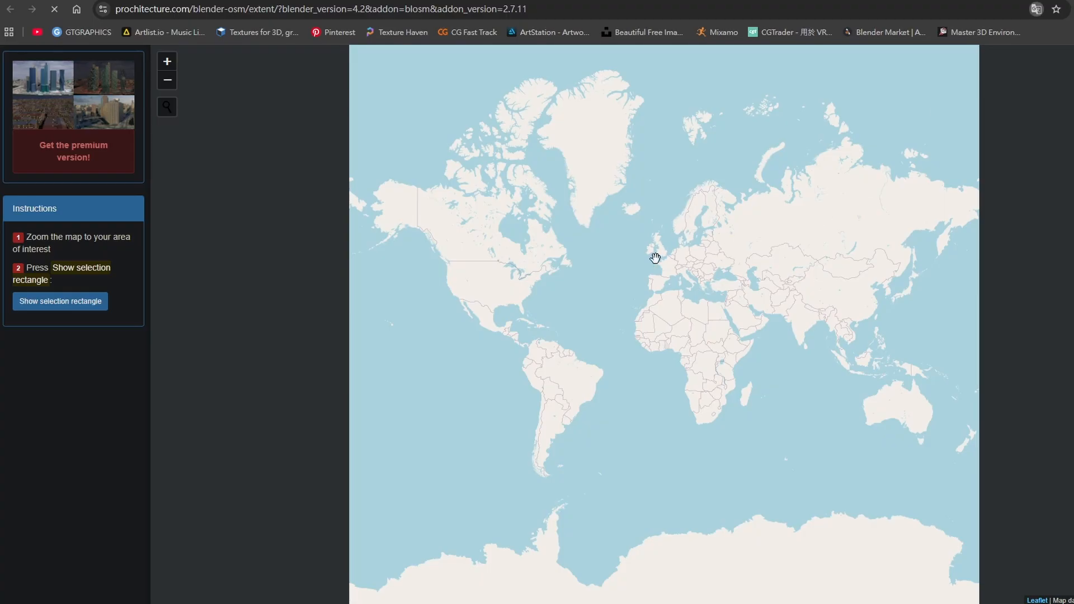
scroll(596, 312, "up", 3)
left_click_drag(417, 242, 712, 374)
scroll(585, 346, "up", 3)
left_click_drag(554, 289, 681, 357)
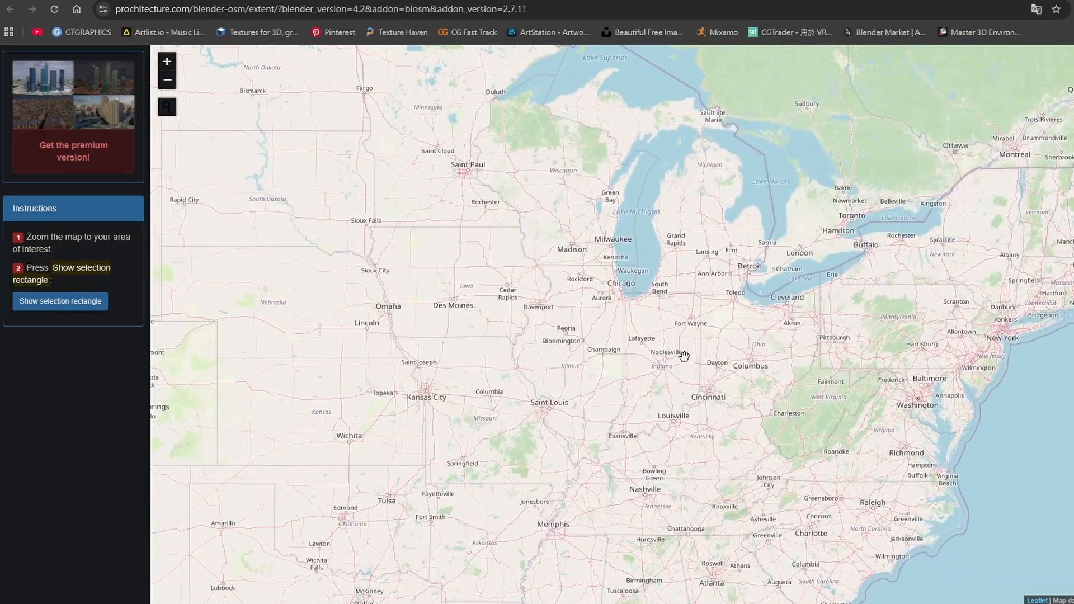
left_click_drag(714, 409, 671, 351)
scroll(672, 351, "up", 2)
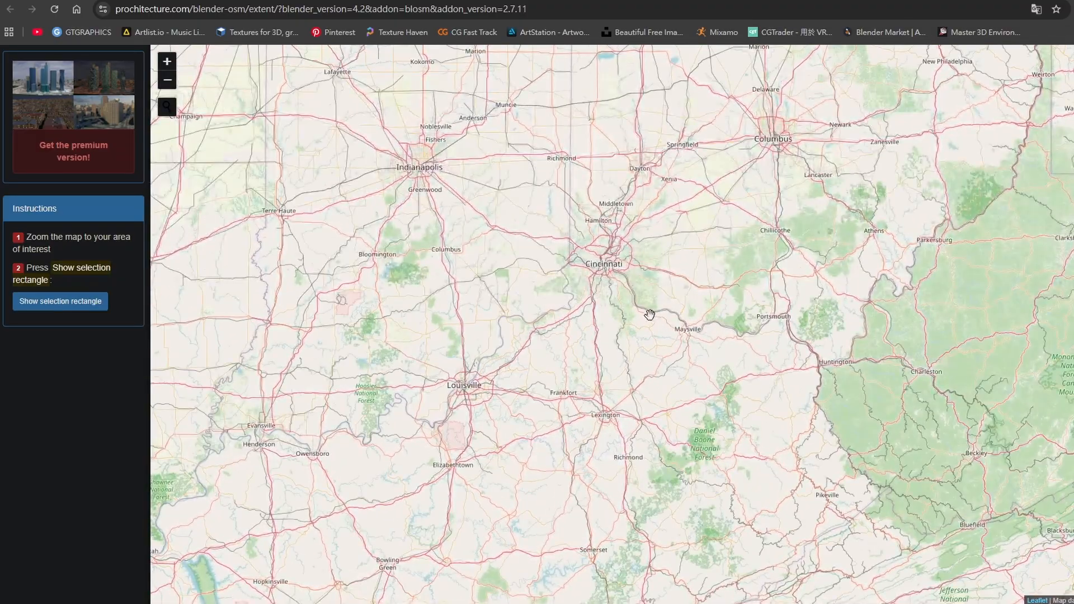
scroll(665, 317, "up", 2)
left_click_drag(709, 388, 770, 294)
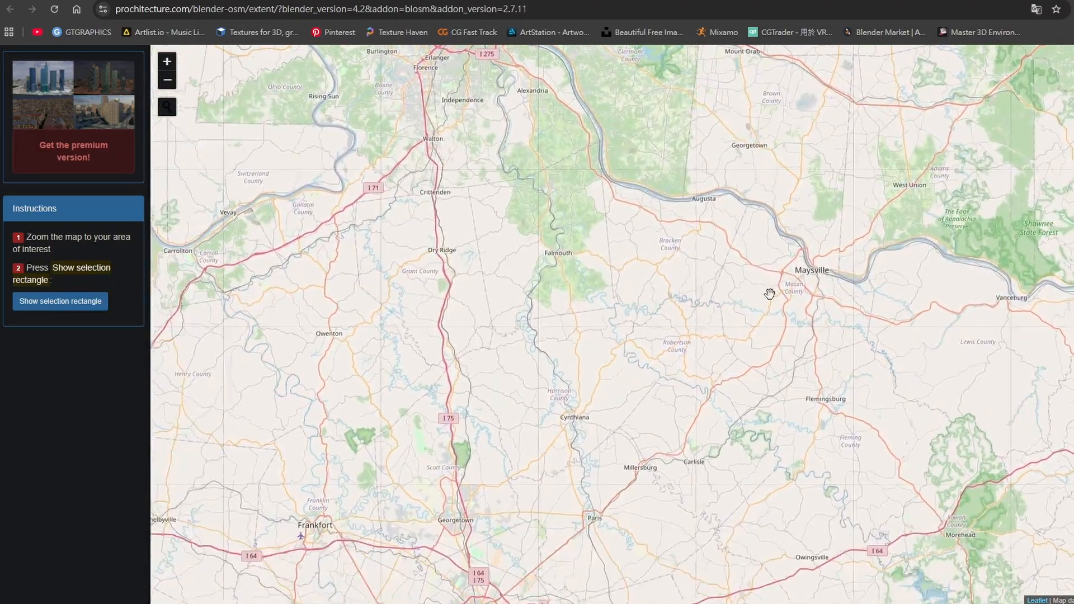
Step: Try searching the map for the extent string -118.20472,34.04654,-118.19332,34.05093
left_click(168, 110)
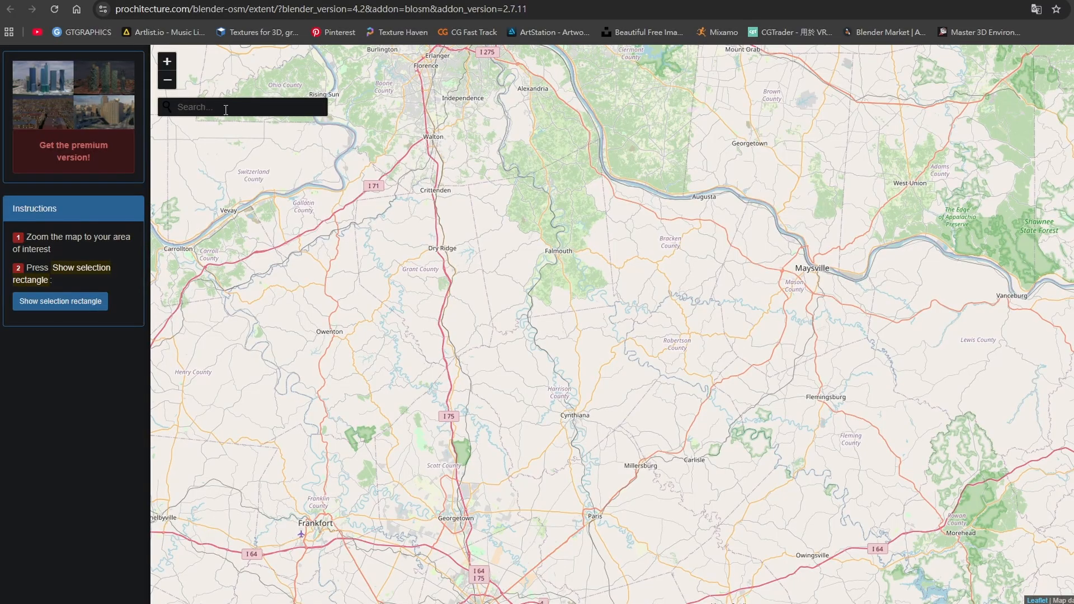
type("-118.20472,34.04654,-118.19332,34.05093")
left_click_drag(221, 107, 127, 134)
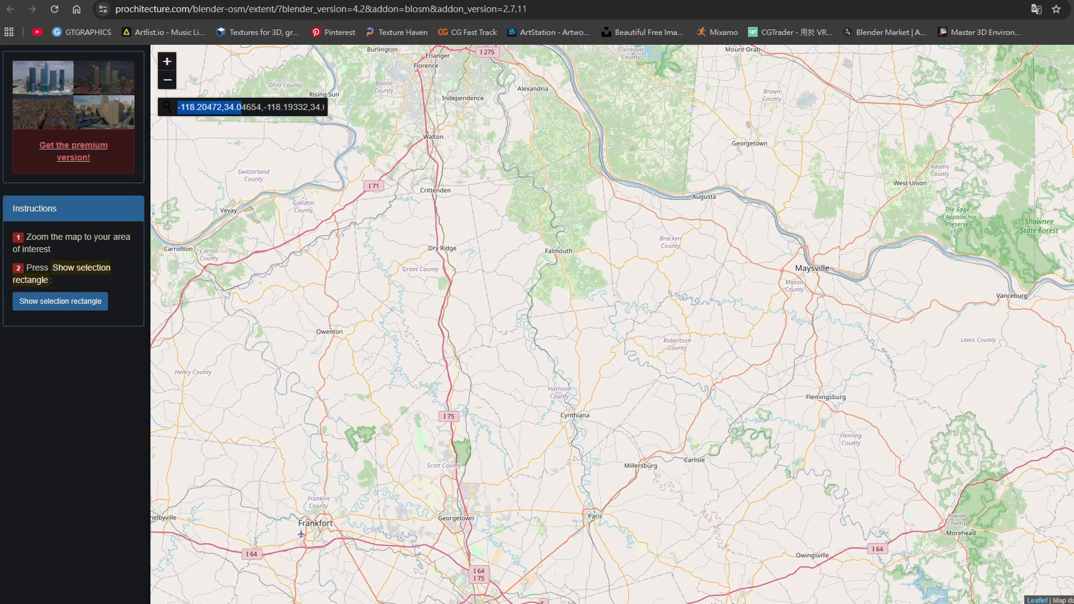
left_click(248, 108)
key("Return")
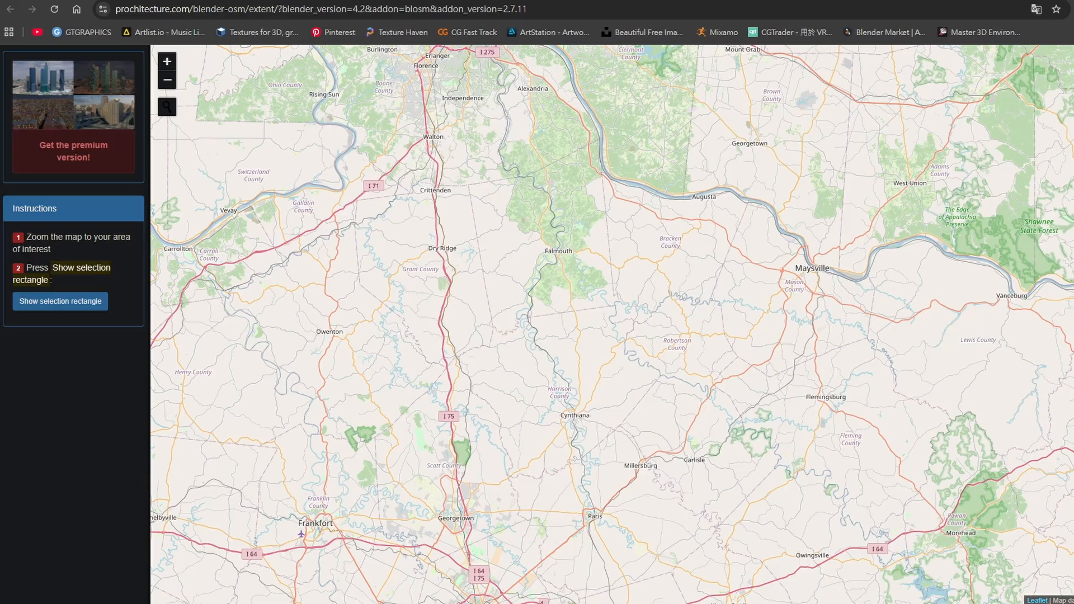
Step: Search the map for the coordinates 34.055 -118.2
left_click(178, 112)
type("34.055 -")
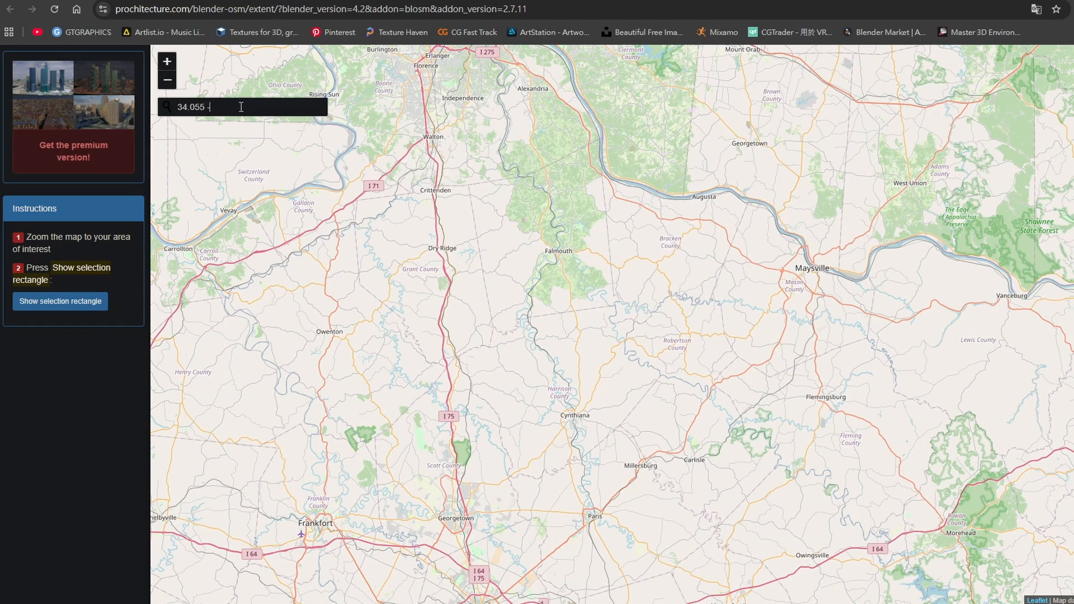
key("Return")
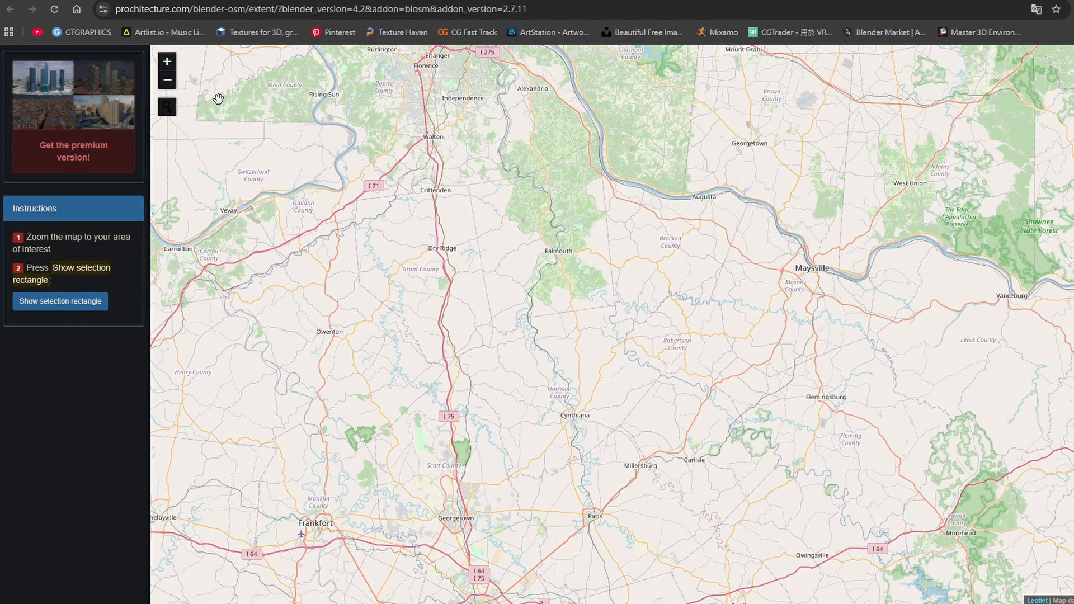
left_click(171, 113)
left_click(234, 109)
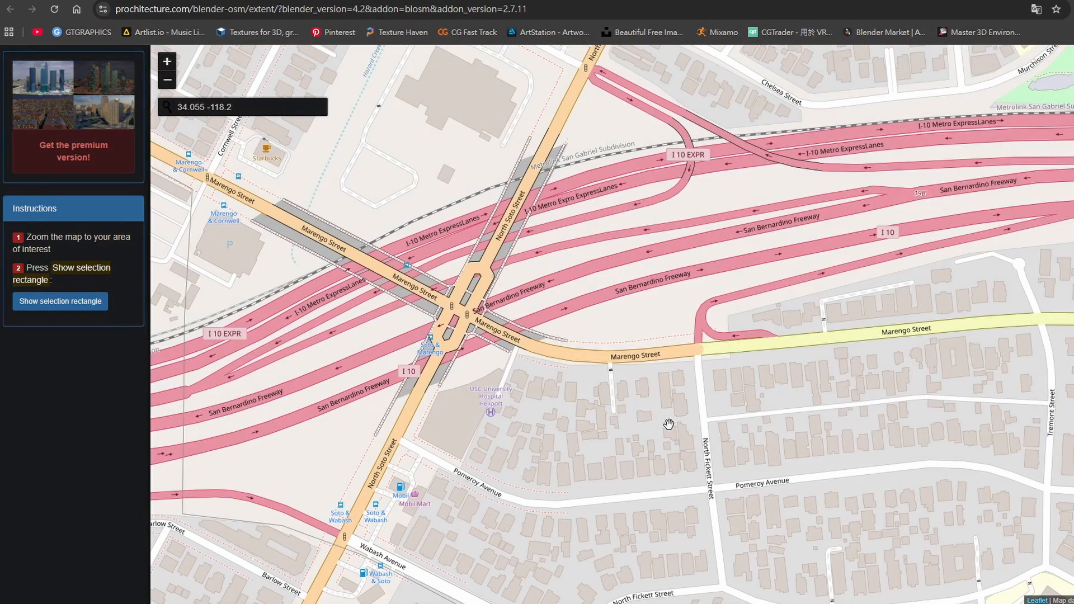
Step: Bring the residential blocks south of the San Bernardino Freeway into view and show the selection rectangle over them
left_click_drag(661, 429, 642, 241)
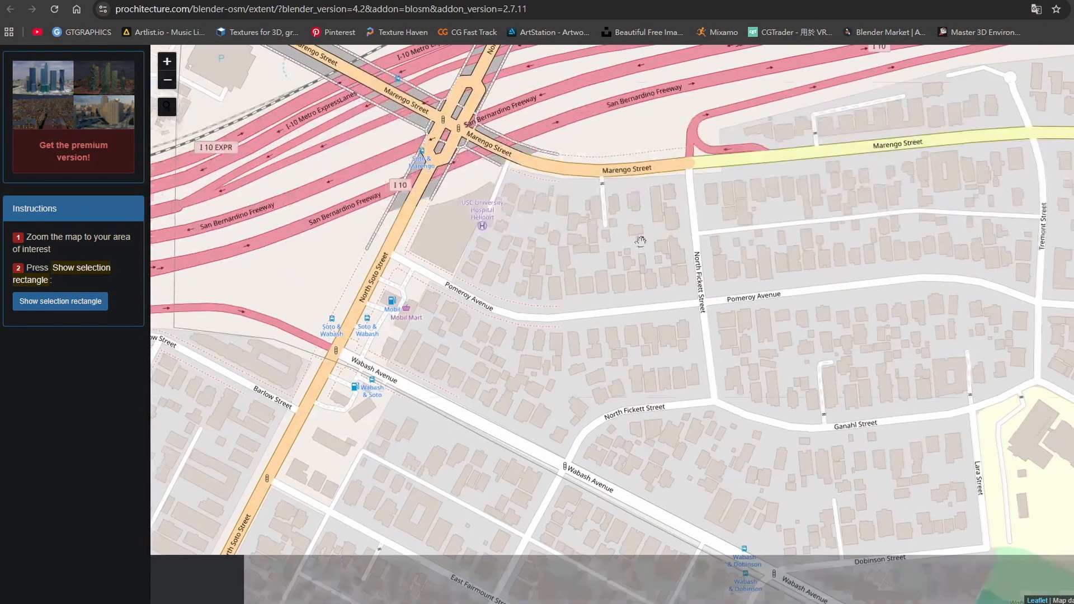
left_click_drag(721, 376, 520, 189)
scroll(685, 283, "down", 2)
left_click(62, 302)
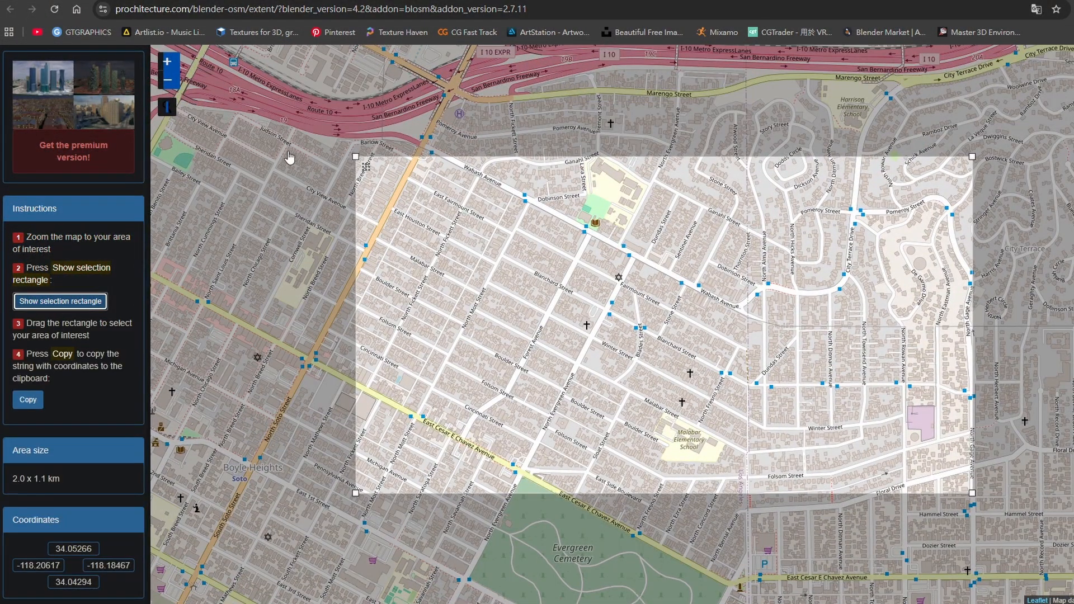
Step: Resize the map selection rectangle to about 1.0 x 0.6 km over the blocks around Blanchard Street and Forest Avenue, and copy its coordinates
left_click_drag(356, 157, 509, 254)
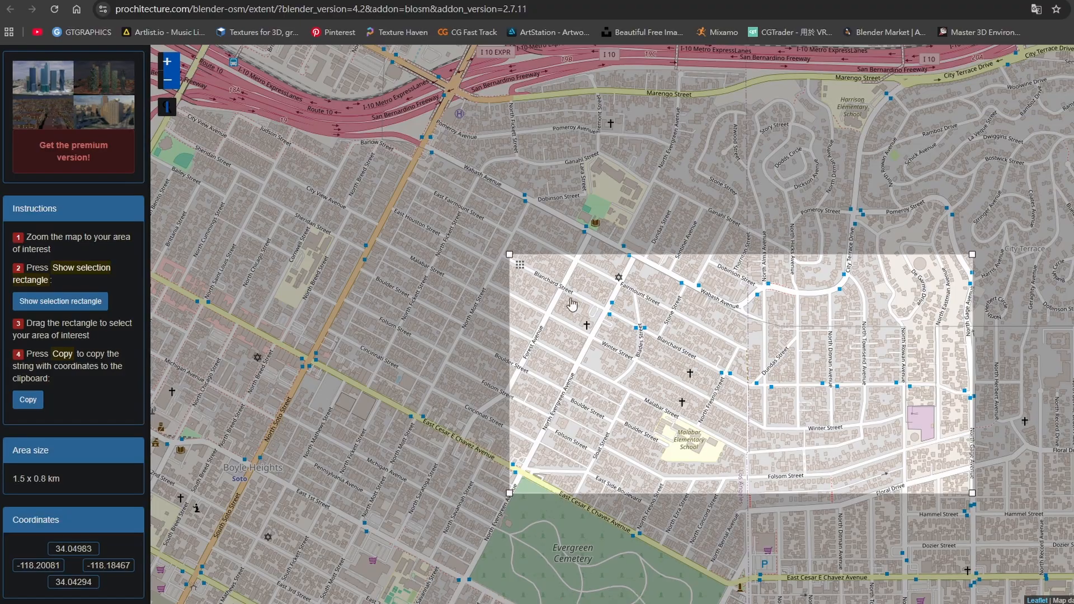
left_click_drag(726, 357, 593, 382)
left_click_drag(835, 282, 674, 331)
left_click_drag(675, 519, 673, 450)
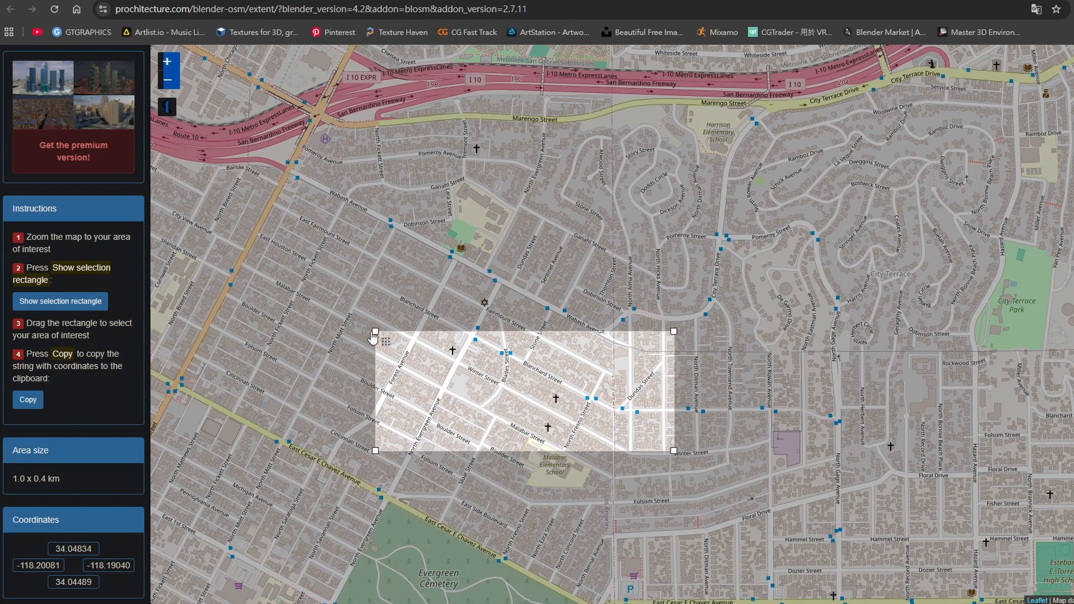
left_click_drag(373, 334, 311, 267)
scroll(434, 334, "up", 2)
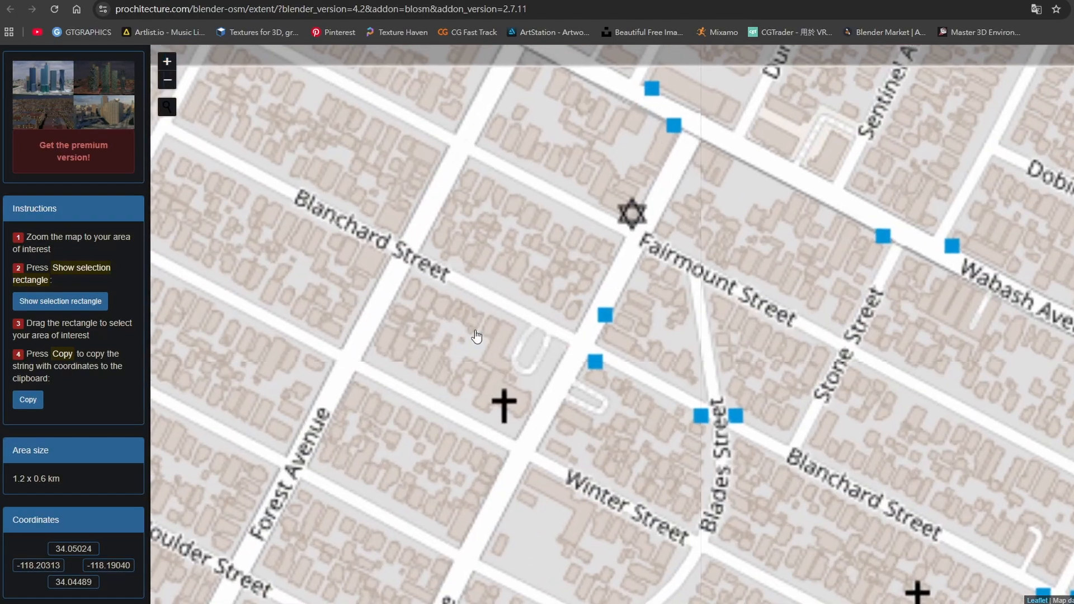
scroll(476, 336, "down", 2)
left_click_drag(754, 274, 674, 297)
left_click_drag(674, 486, 674, 474)
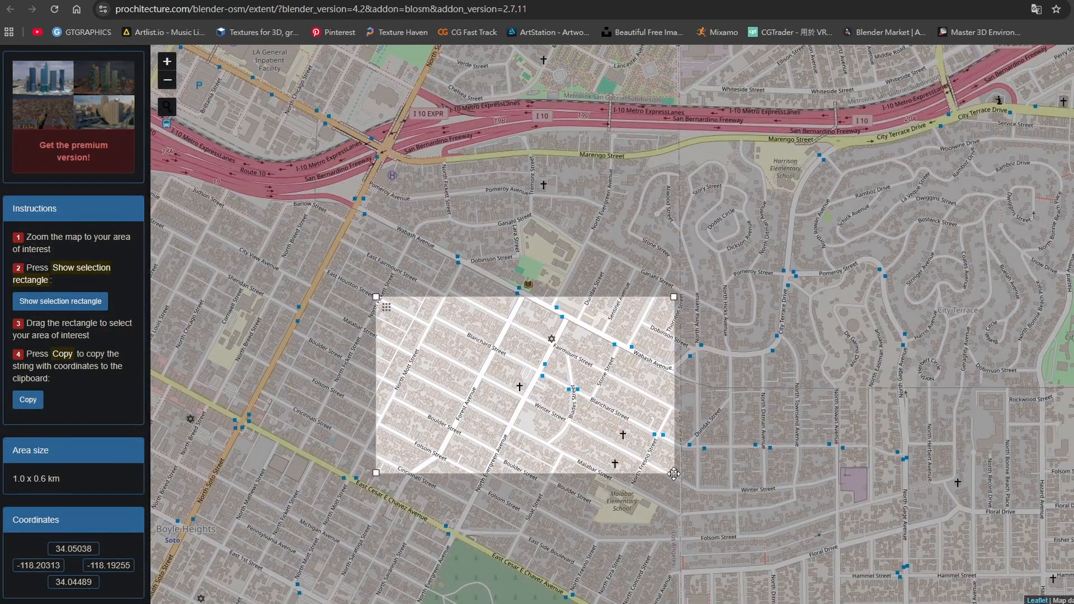
left_click(29, 400)
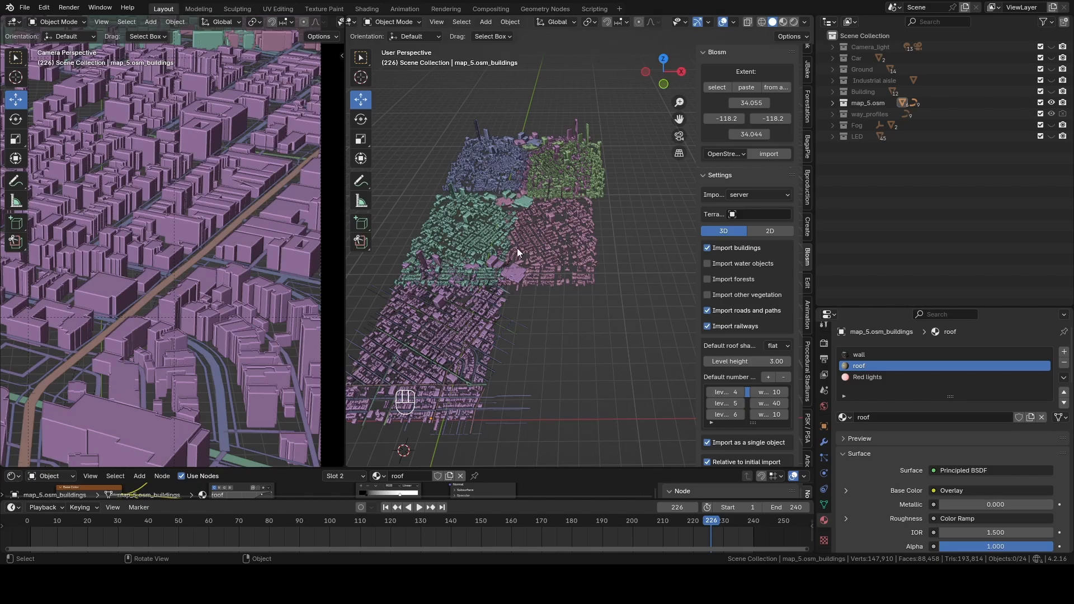
Step: Switch to Blender and survey the imported OpenStreetMap building tiles, selecting the near tile and the two middle tiles
scroll(517, 248, "up", 6)
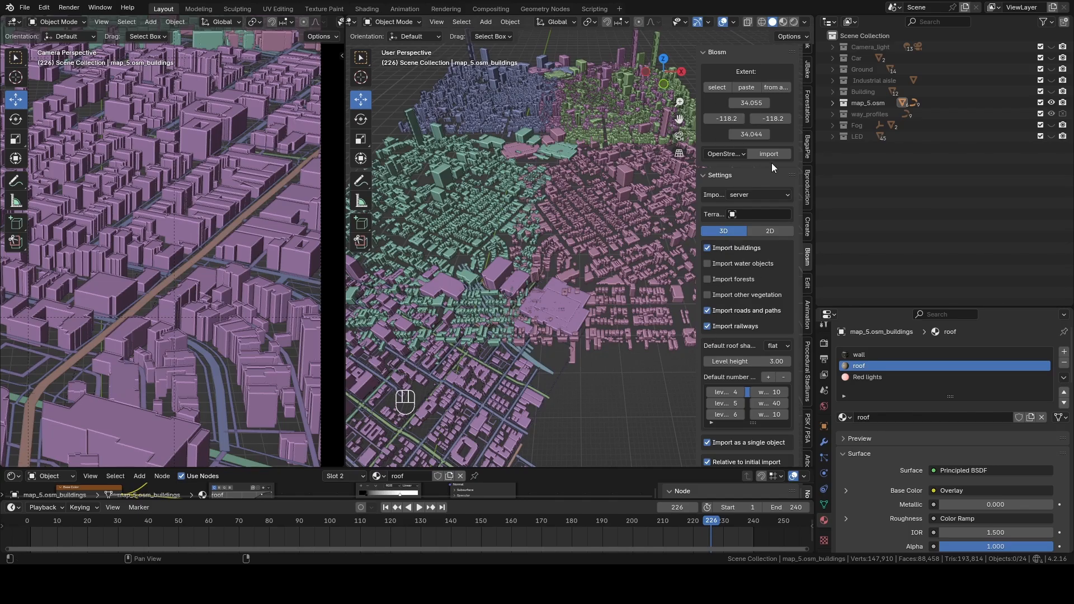
middle_click_drag(536, 234, 768, 159)
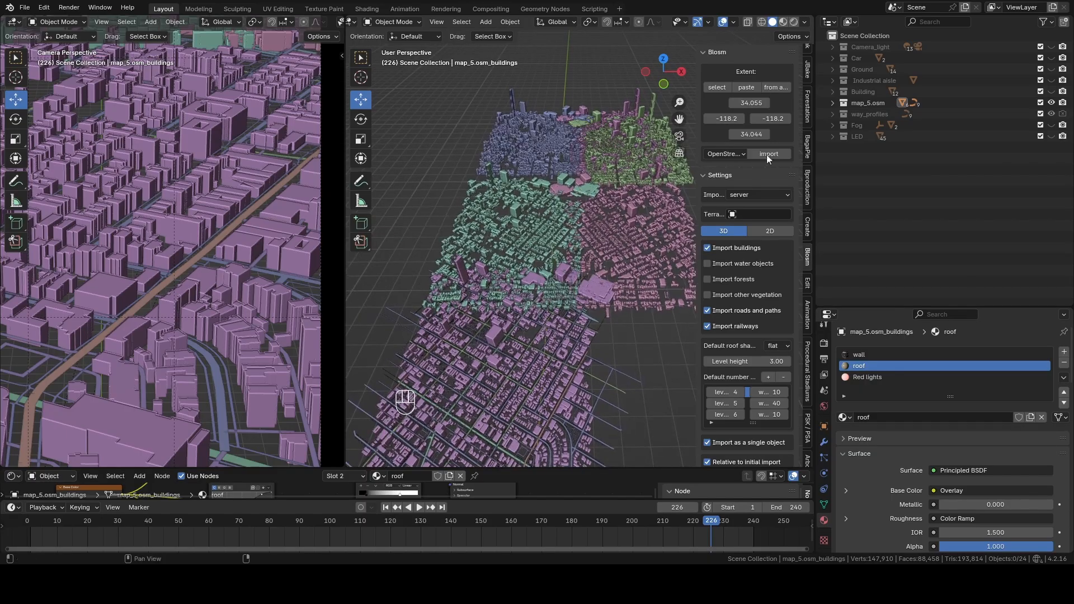
middle_click_drag(537, 345, 535, 301, "shift")
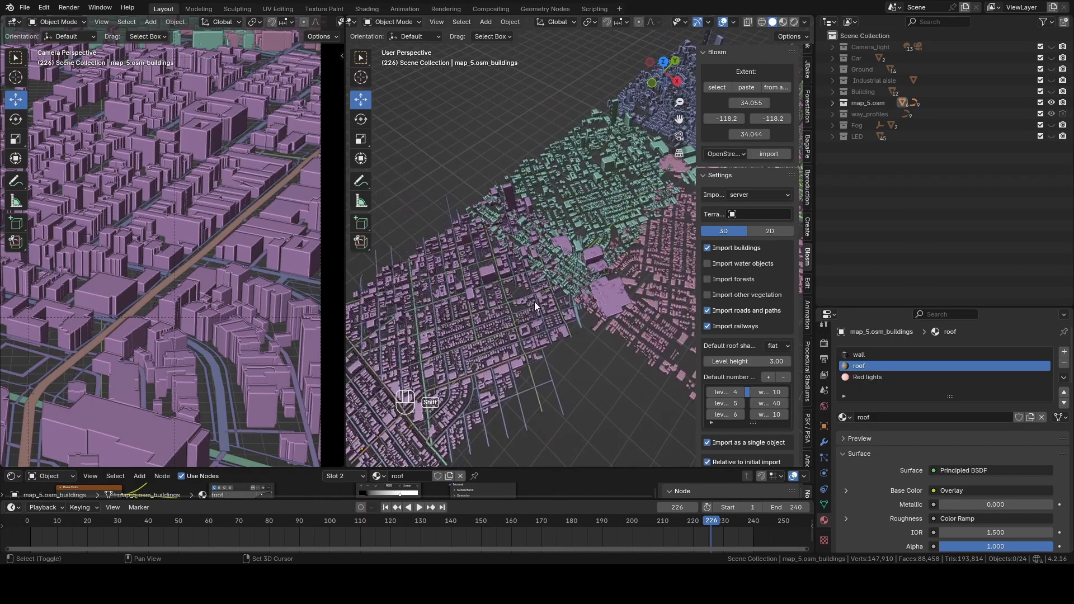
left_click(481, 333)
middle_click_drag(482, 332, 525, 271)
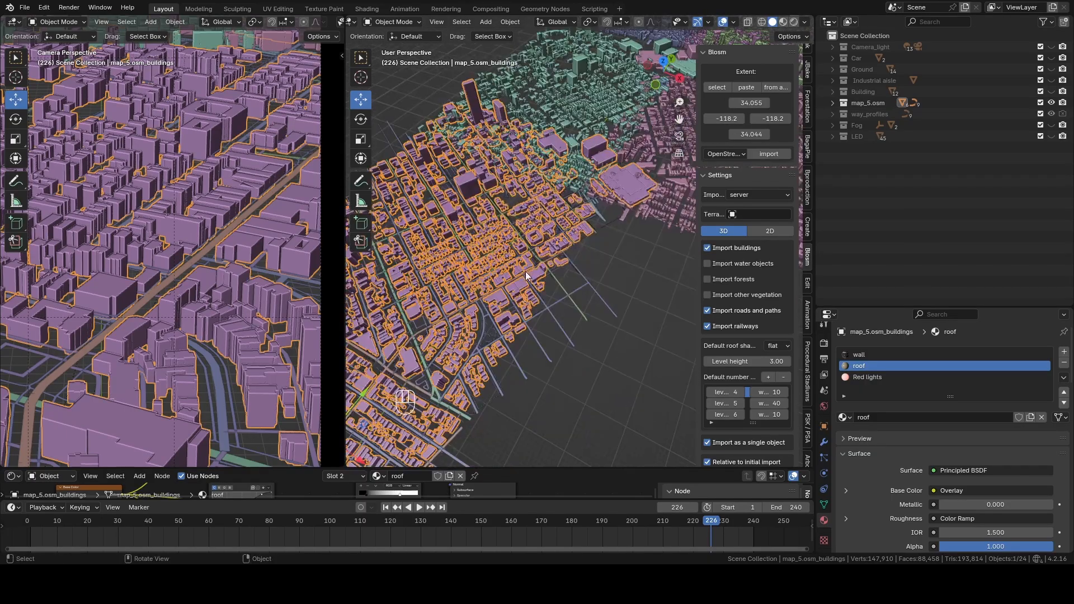
left_click(554, 310)
middle_click_drag(554, 310, 582, 280, "shift")
left_click(463, 287)
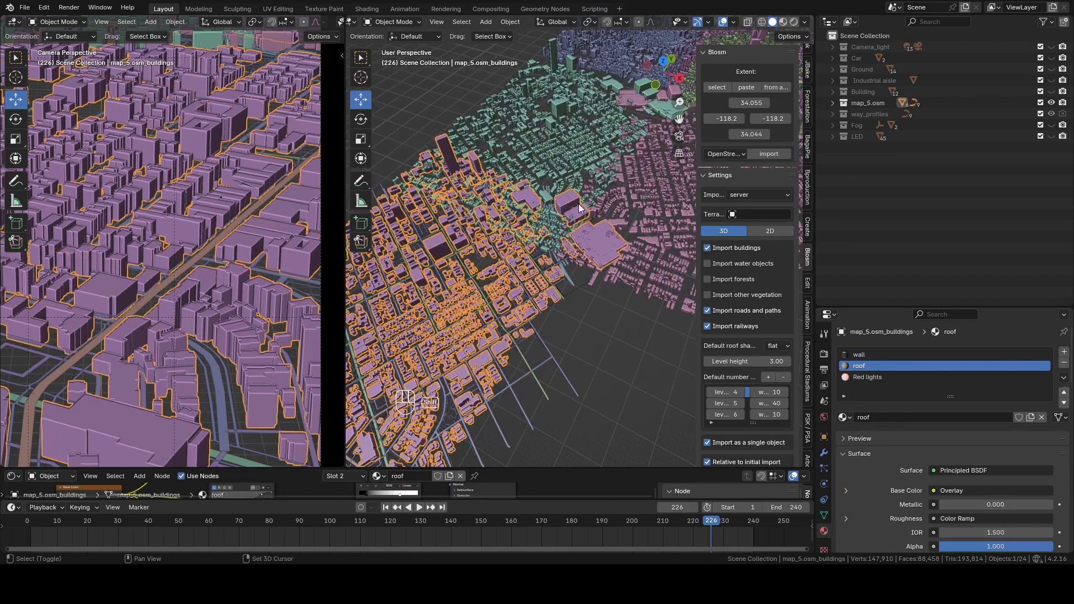
middle_click_drag(577, 202, 464, 319, "shift")
left_click(464, 220)
left_click(637, 315, "shift")
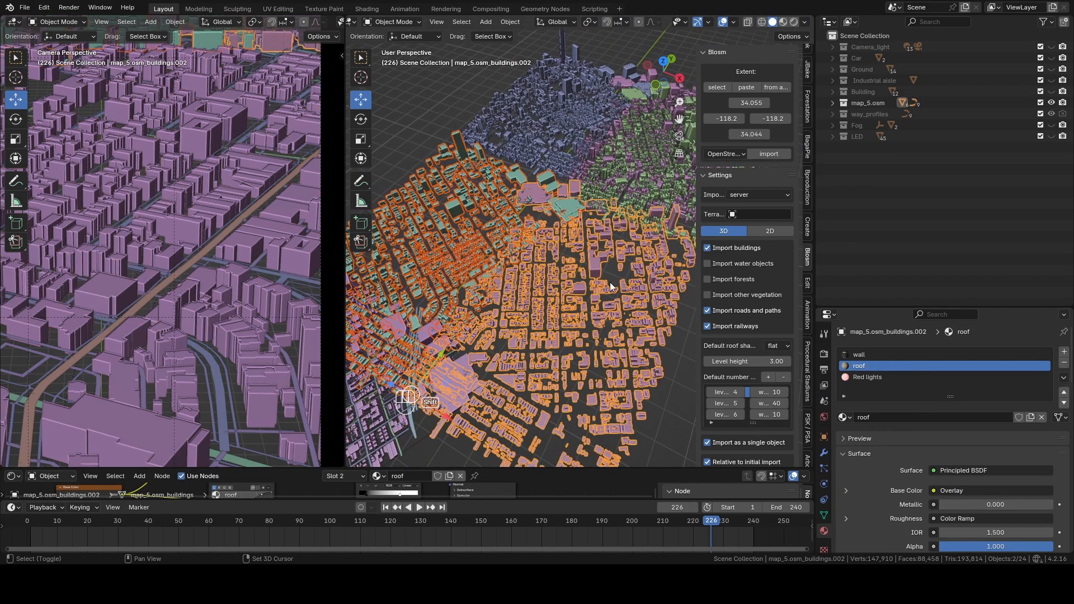
Step: Select the far building tiles for comparison and end with map_5.osm_buildings selected
middle_click_drag(572, 147, 514, 214, "shift")
left_click(515, 213)
left_click(635, 211)
mouse_move(635, 211)
middle_mouse_down("shift")
mouse_move(559, 273)
mouse_move(524, 262)
mouse_move(452, 323)
mouse_move(612, 250)
mouse_move(626, 224)
middle_mouse_up("shift")
scroll(551, 271, "up", 2)
scroll(492, 268, "down", 3)
left_click(558, 231)
scroll(554, 241, "up", 2)
middle_click_drag(551, 246, 496, 334, "shift")
scroll(492, 338, "down", 2)
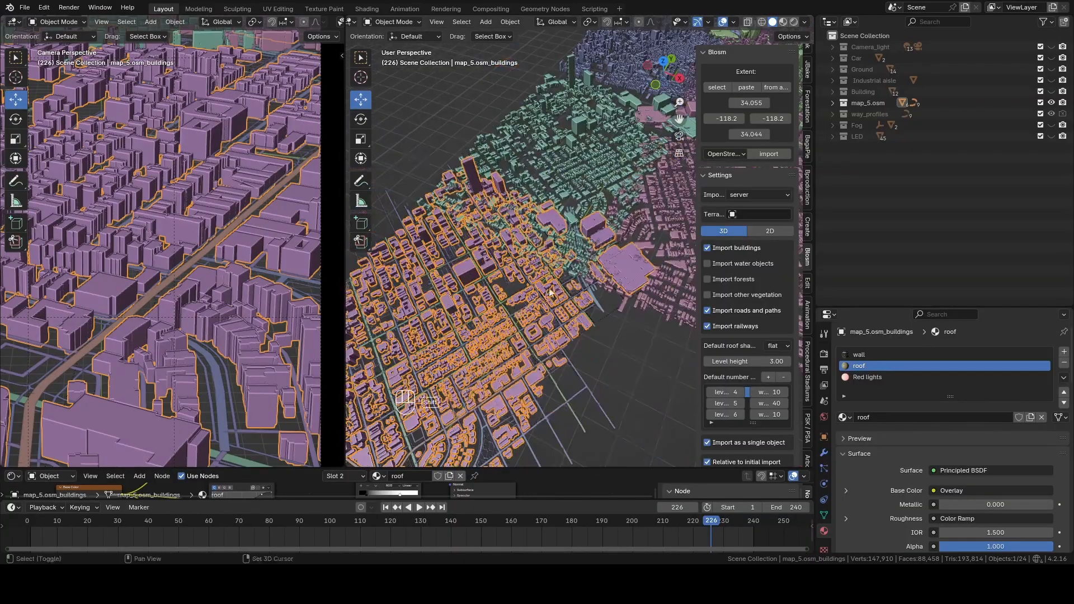
middle_click_drag(471, 380, 510, 325, "shift")
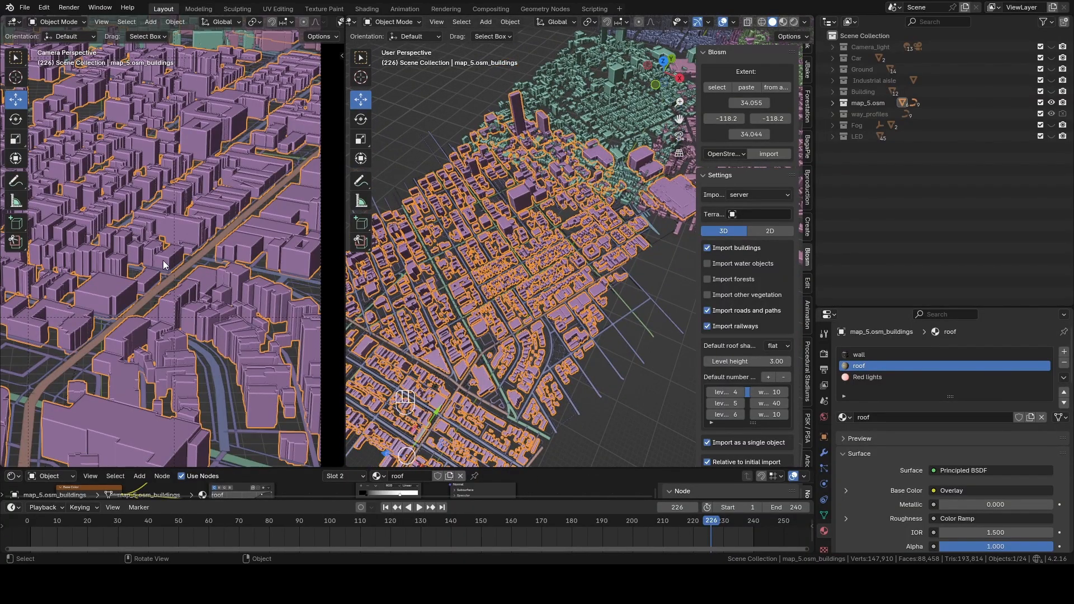
Step: Show the camera viewport in rendered shading and examine the lit windows and red lights on the city buildings
key("z")
left_click(168, 242)
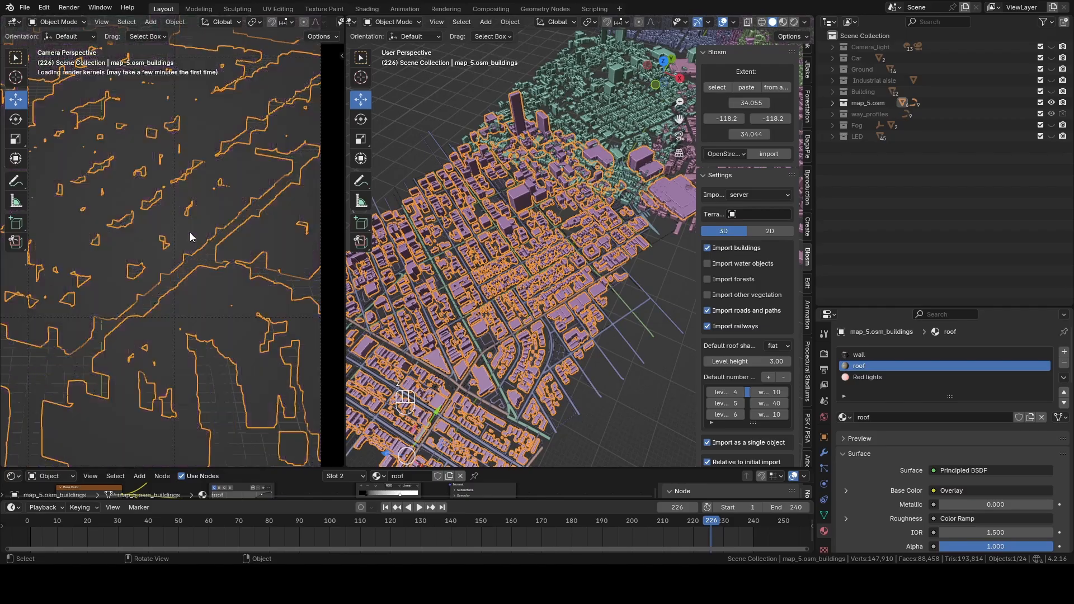
scroll(186, 303, "up", 10)
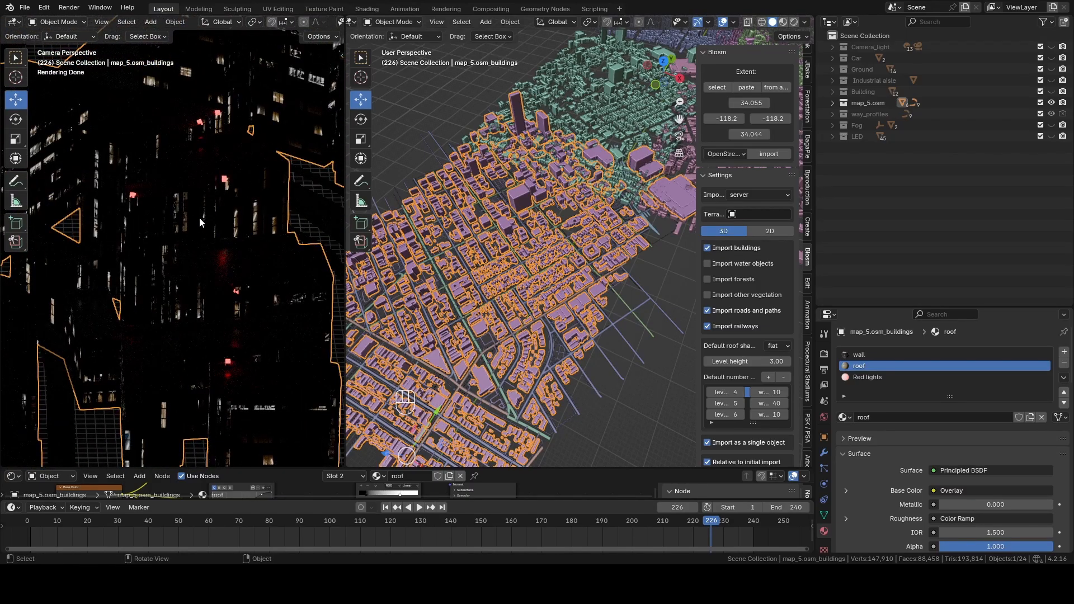
scroll(175, 247, "up", 4)
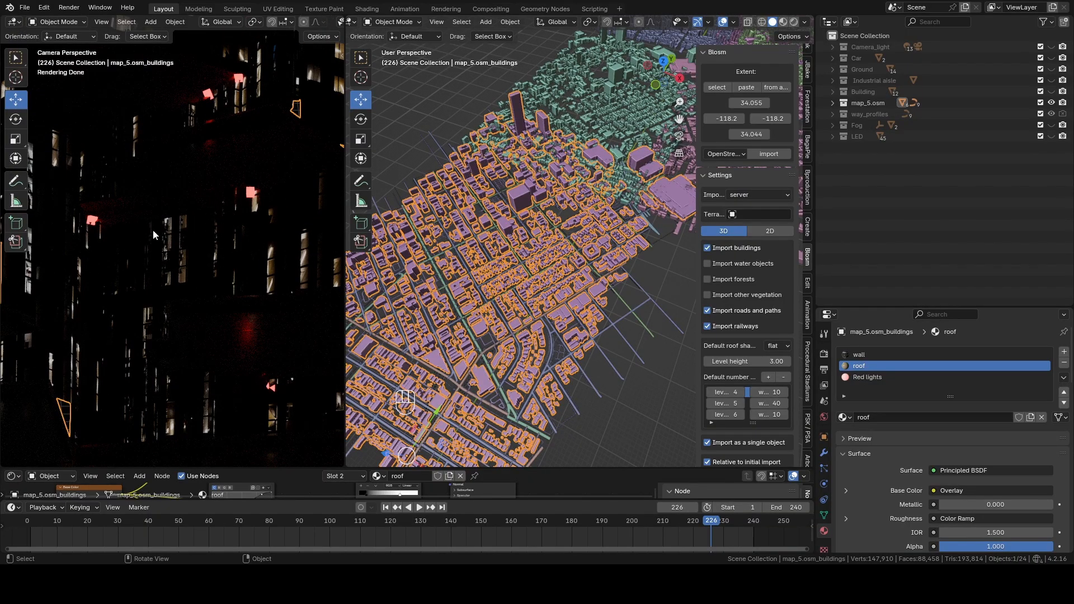
middle_click_drag(153, 234, 211, 371, "shift")
scroll(190, 251, "up", 3)
scroll(196, 269, "down", 7)
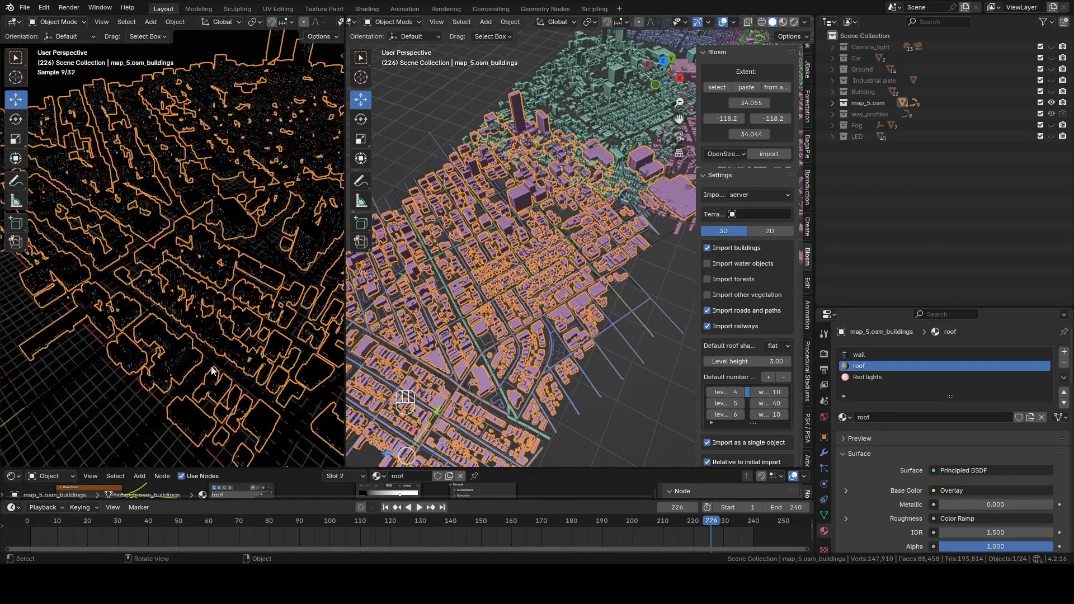
key("KP_0")
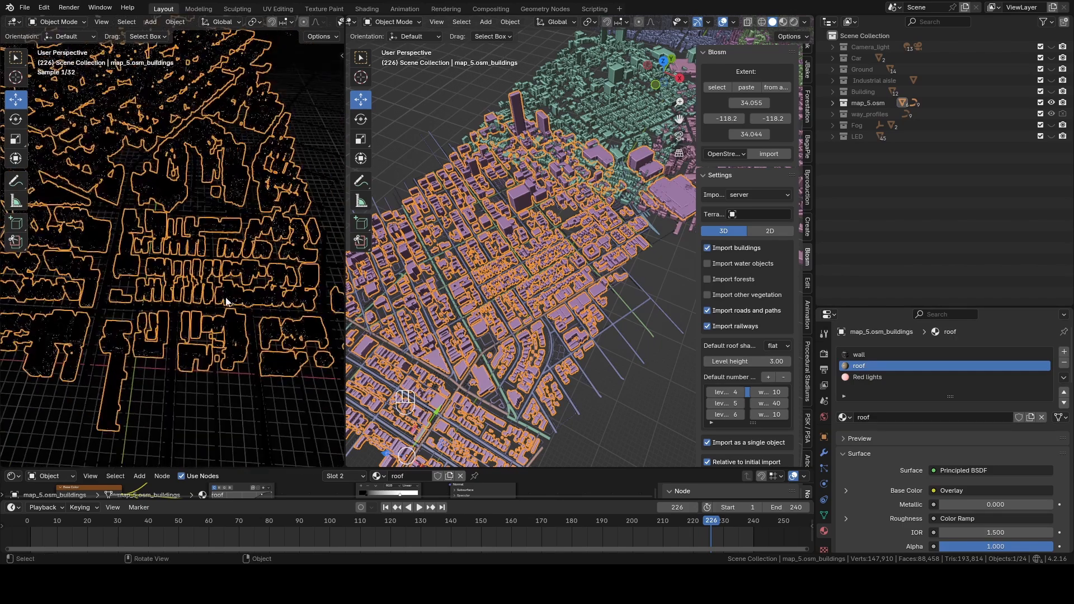
scroll(223, 261, "down", 2)
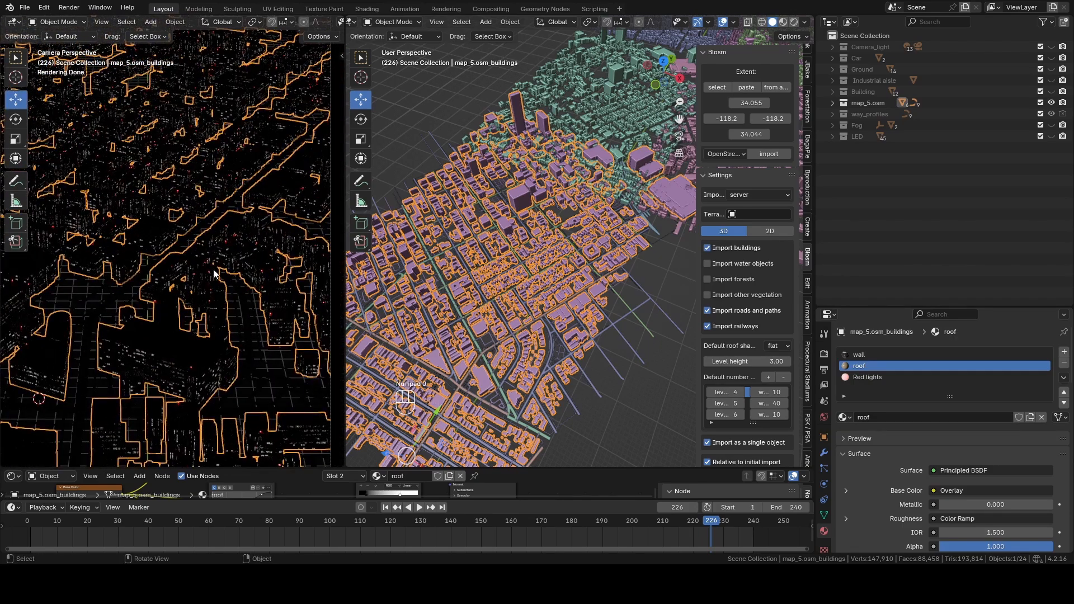
middle_click_drag(210, 293, 176, 409, "shift")
Step: Reduce the timeline's height to make room for the node editor and return the rendered viewport to the camera view
left_click_drag(314, 468, 314, 373)
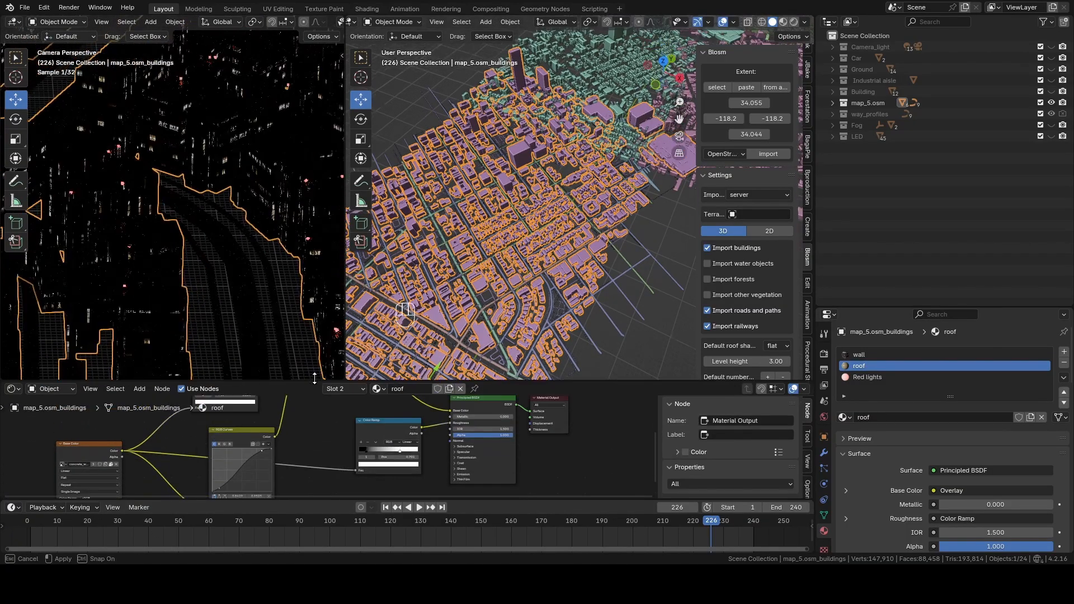
middle_click_drag(200, 271, 140, 341, "shift")
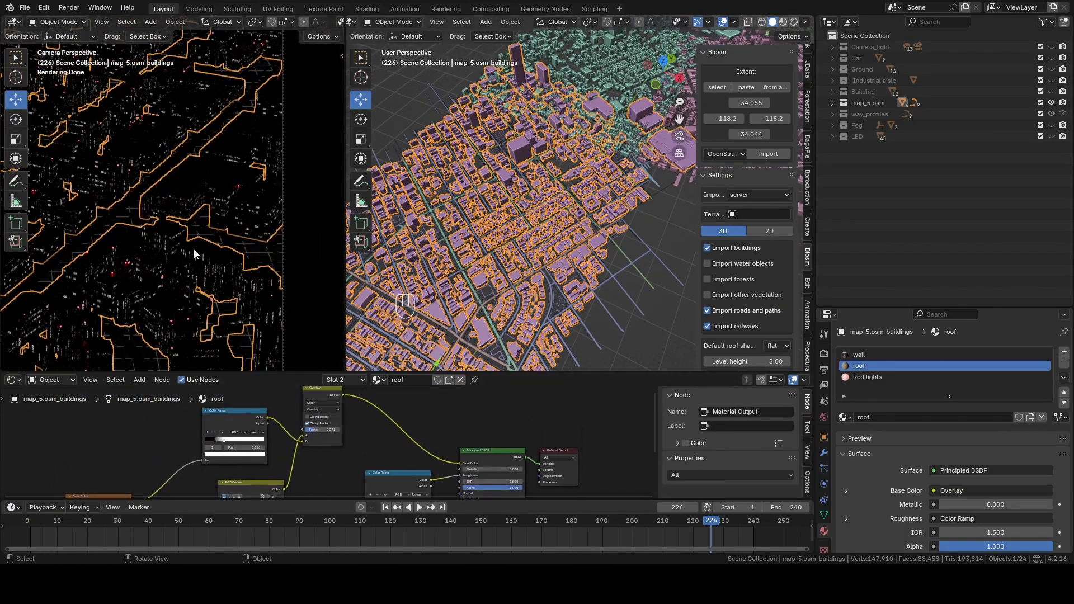
mouse_move(193, 249)
middle_mouse_down()
mouse_move(233, 266)
mouse_move(209, 254)
middle_mouse_up()
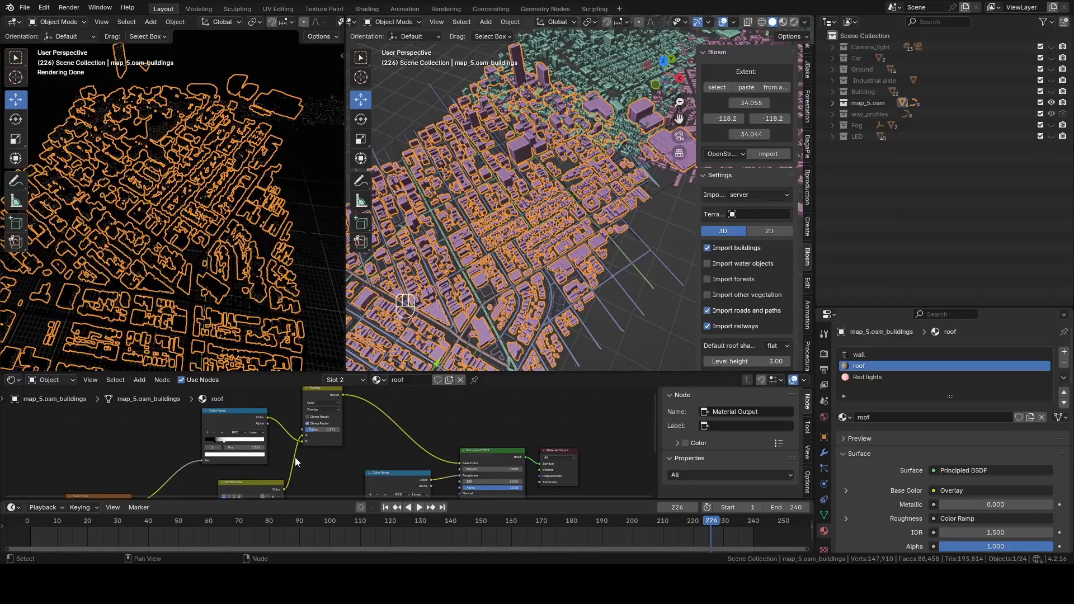
left_click_drag(331, 498, 329, 529)
left_click_drag(287, 377, 285, 463)
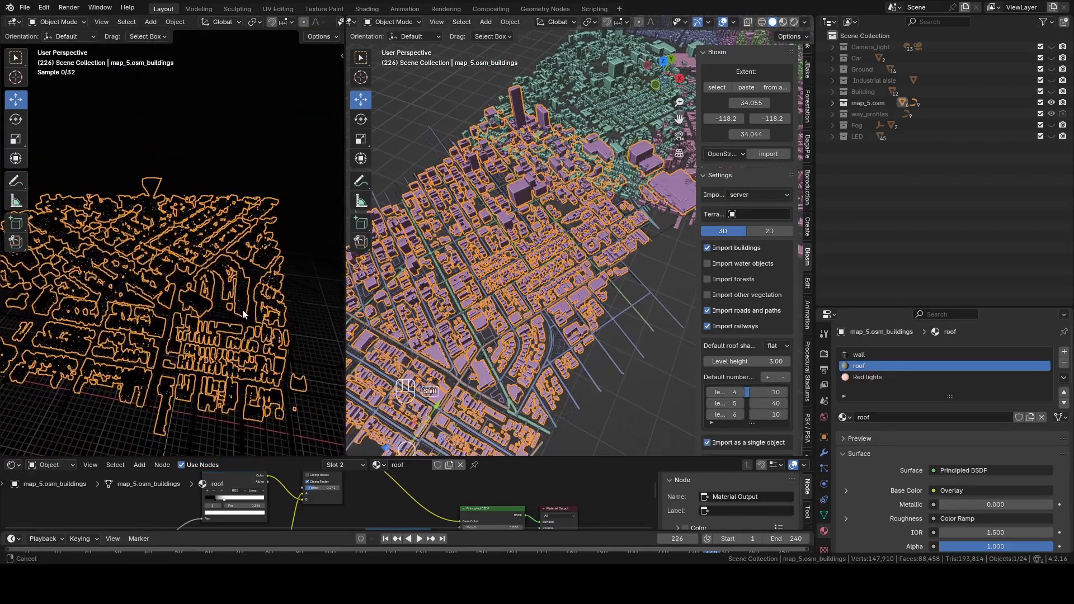
key("KP_0")
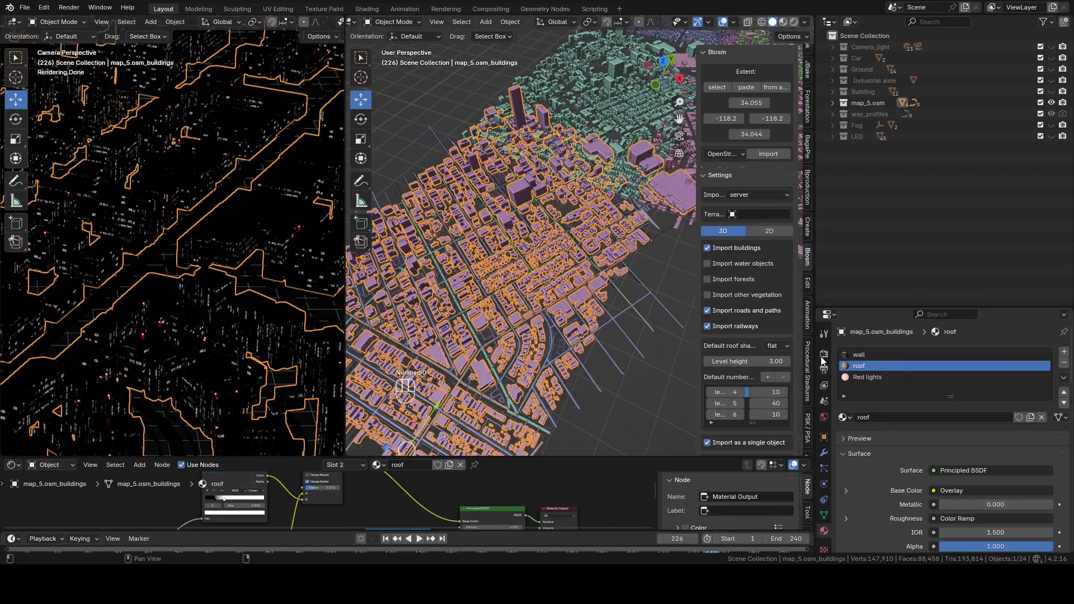
Step: Enter Edit Mode on map_5.osm_buildings, clear the selection, and select all faces that use the wall material
left_click(868, 355)
left_click(870, 364)
left_click(877, 353)
key("Tab")
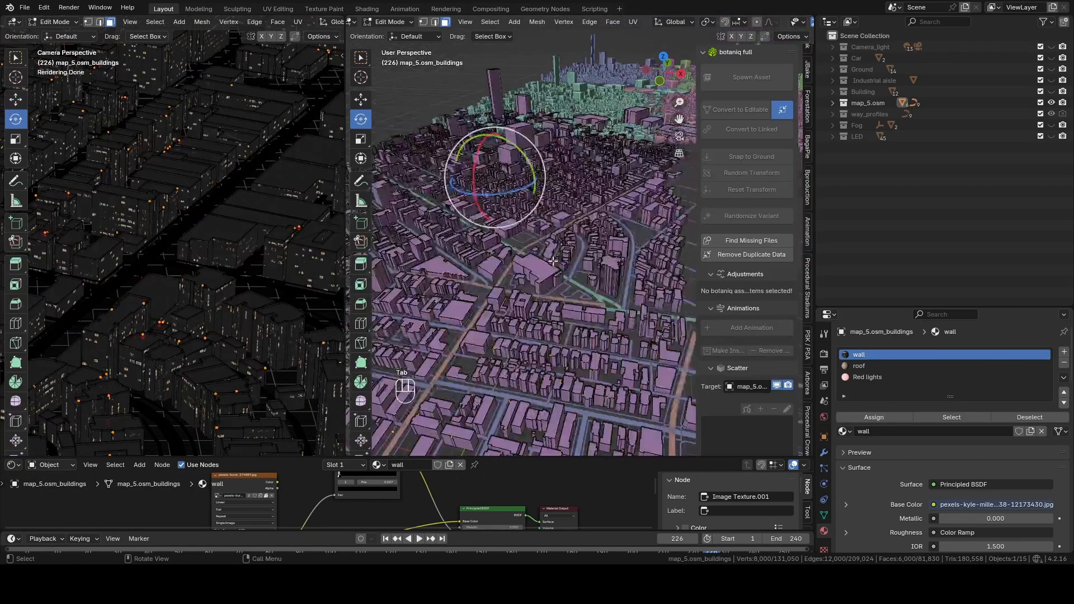
middle_click_drag(553, 261, 582, 241)
key("alt+a")
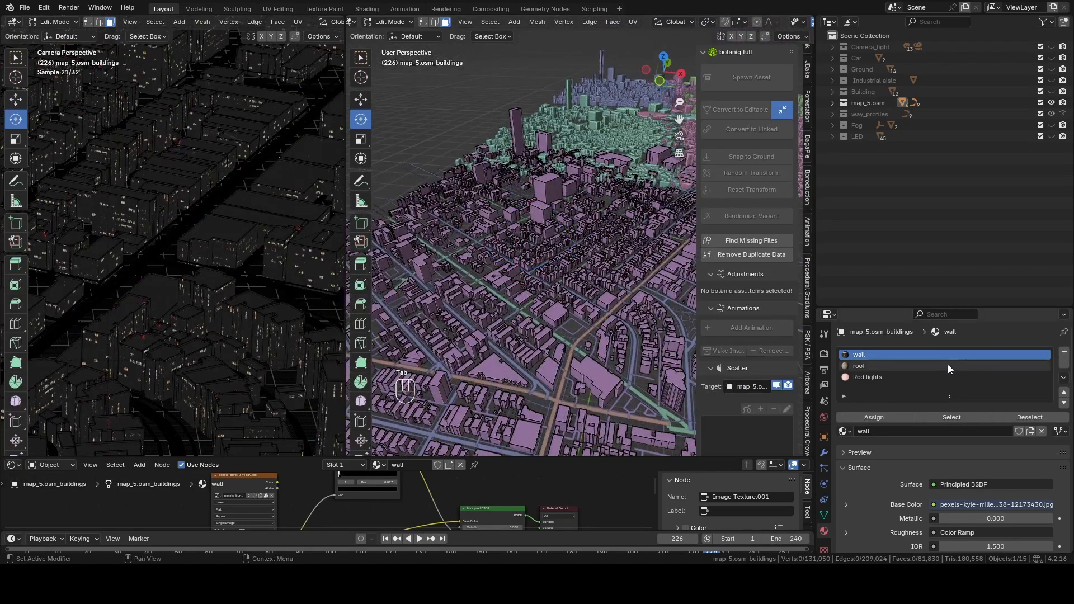
left_click(939, 416)
middle_click_drag(553, 280, 561, 304)
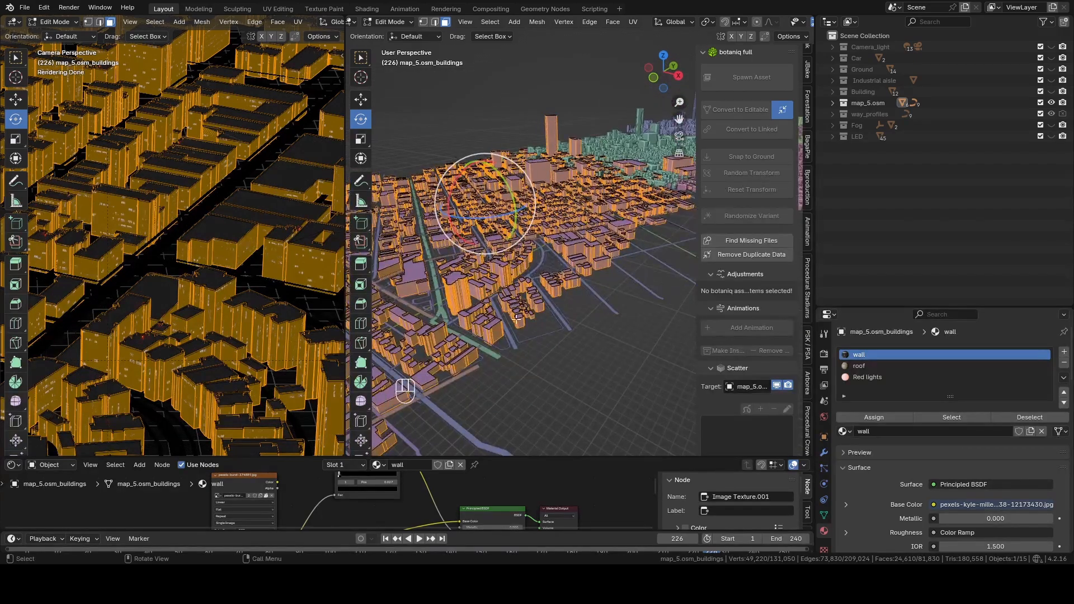
Step: Enlarge the node editor and examine the wall material's image texture and its connections to the Principled BSDF
left_click_drag(411, 457, 414, 392)
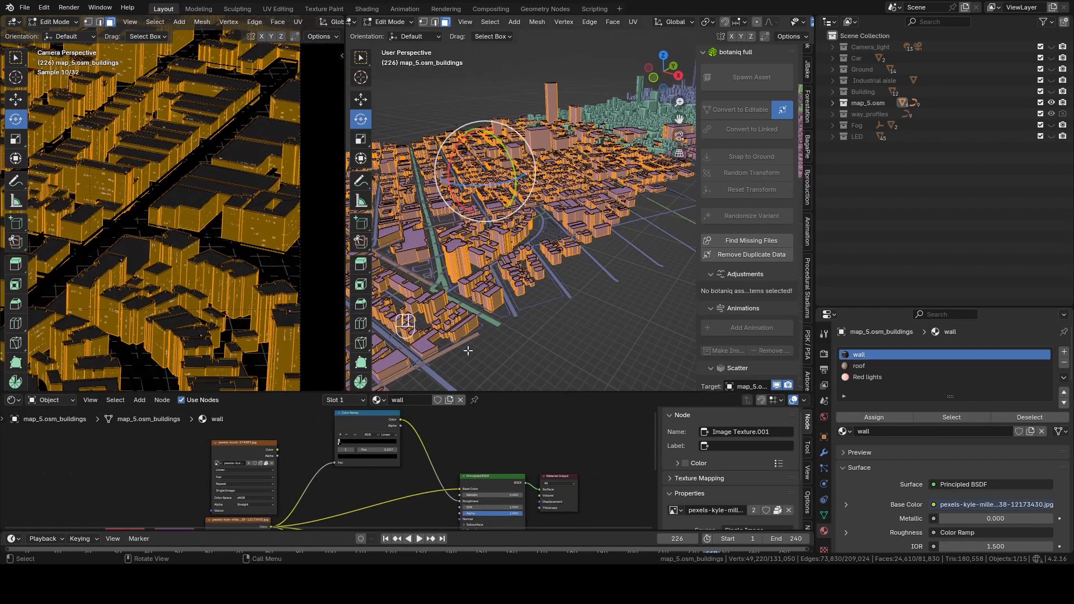
middle_click_drag(305, 505, 427, 447)
scroll(427, 446, "up", 6)
middle_click_drag(381, 489, 382, 449)
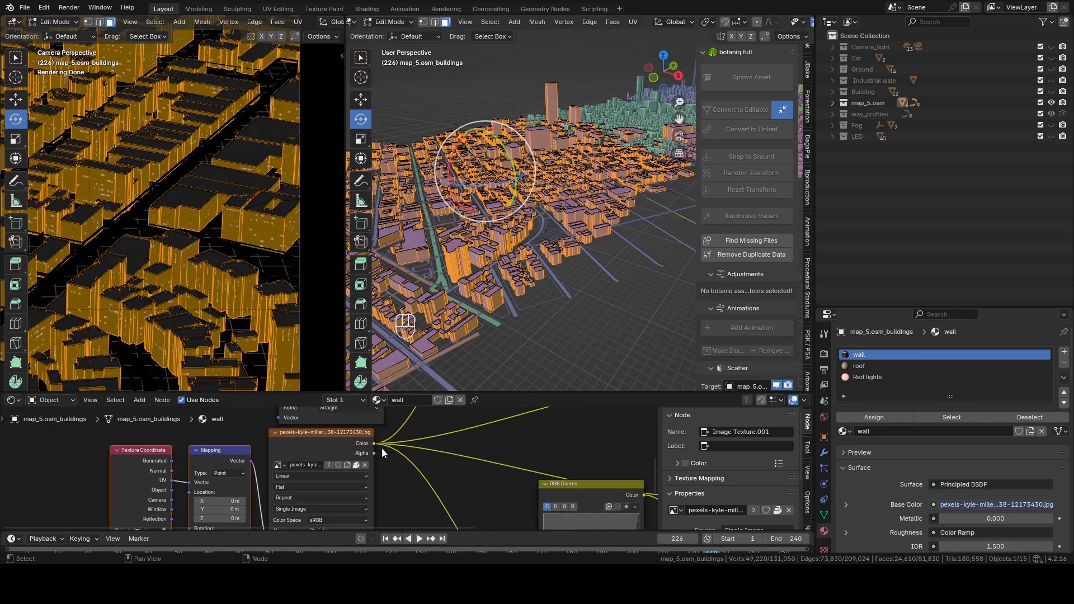
left_click(370, 449)
middle_click_drag(465, 451, 330, 519)
scroll(276, 458, "down", 3)
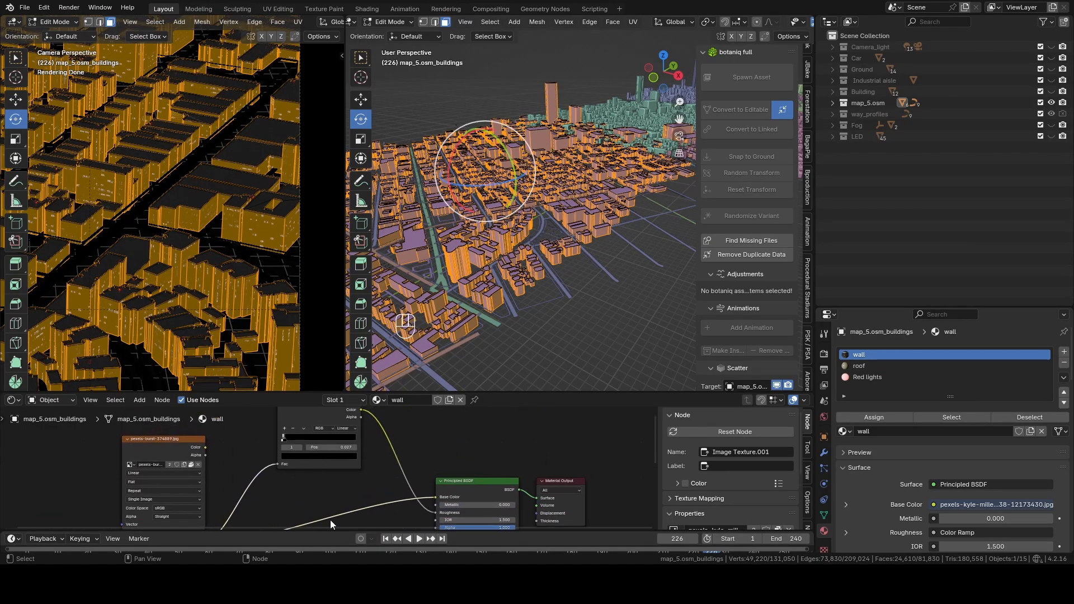
Step: Enlarge the node editor further and move the wall material's RGB Curves node farther away from the Principled BSDF
left_click_drag(504, 392, 515, 308)
middle_click_drag(433, 524, 465, 485)
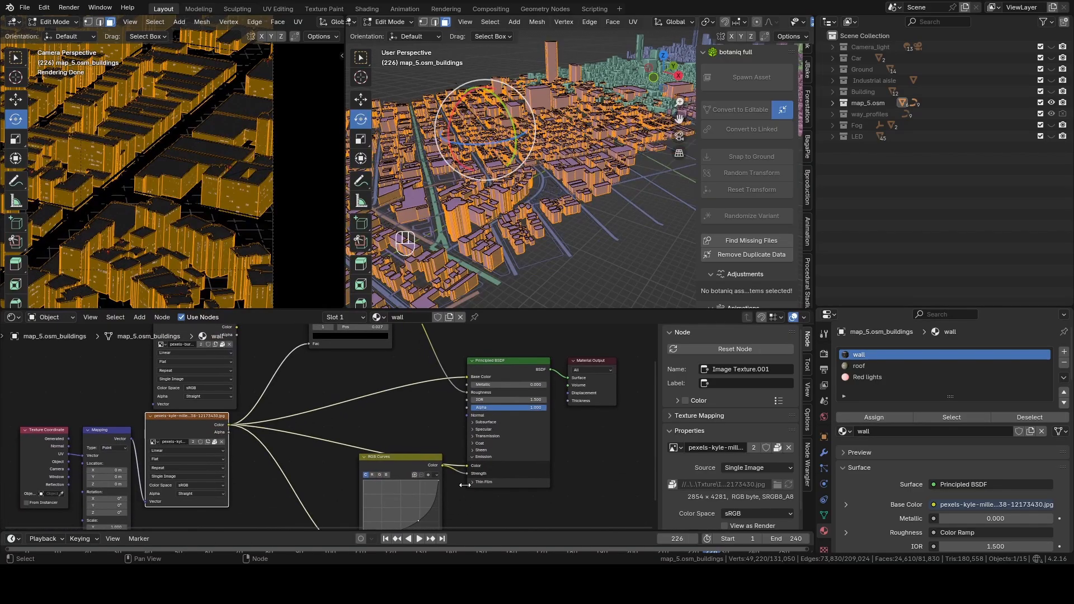
left_click_drag(405, 467, 352, 479)
Step: Examine the Color Ramp feeding the wall material's roughness and check the window texture on the building walls up close
middle_click_drag(398, 459, 441, 512)
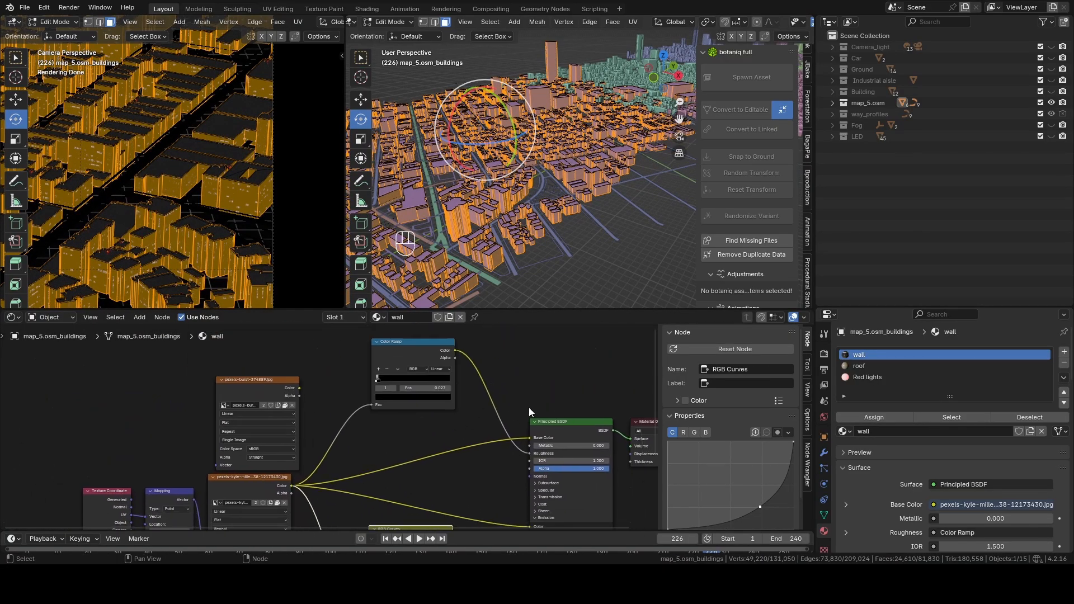
middle_click_drag(458, 384, 484, 423)
middle_click_drag(542, 477, 516, 457)
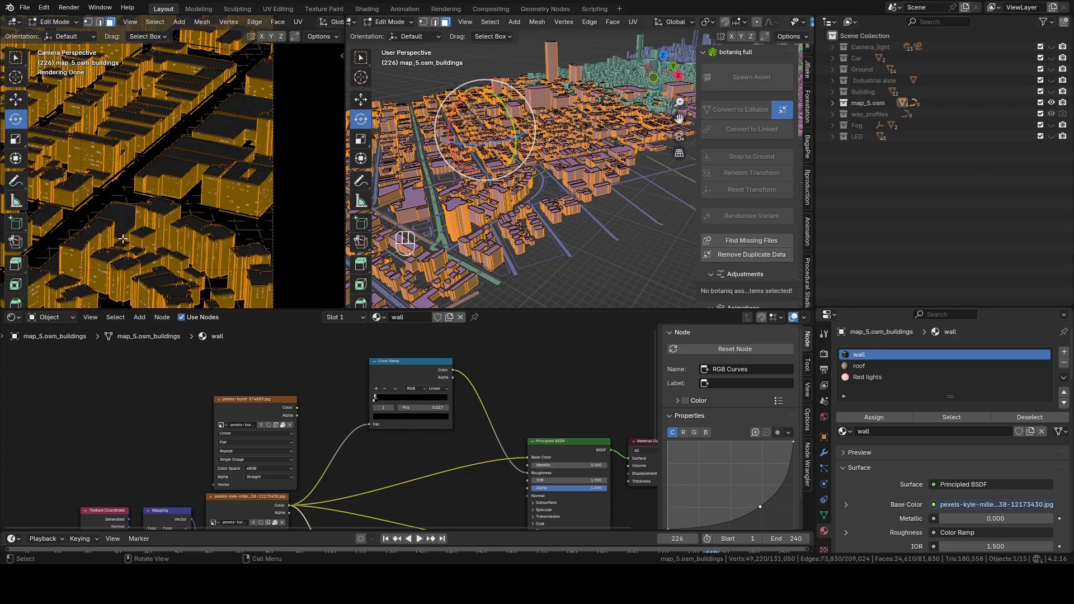
scroll(122, 239, "up", 10)
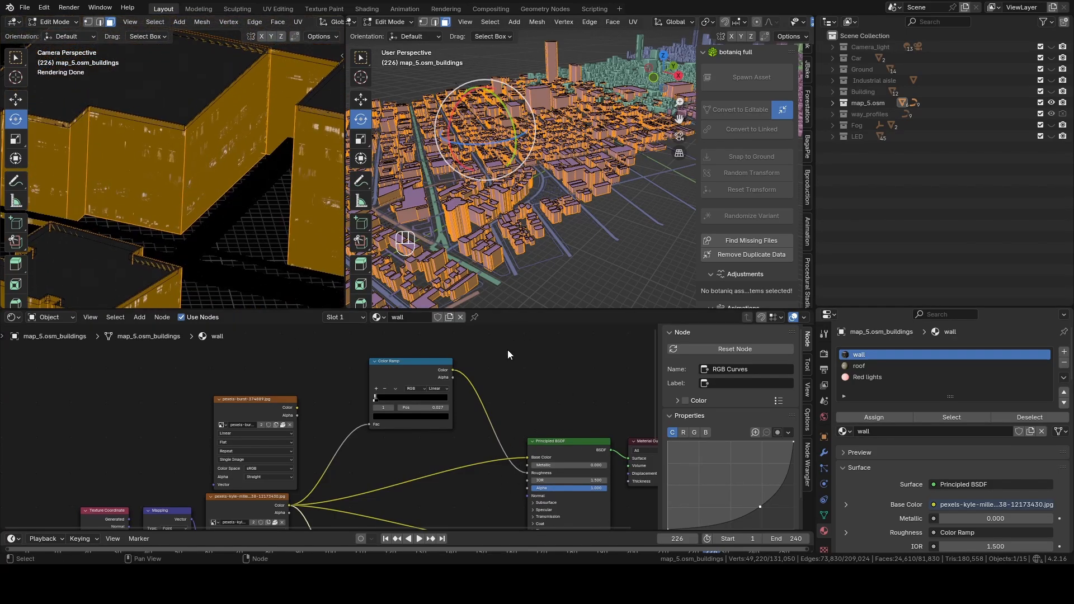
middle_click_drag(465, 367, 471, 404)
scroll(205, 204, "down", 5)
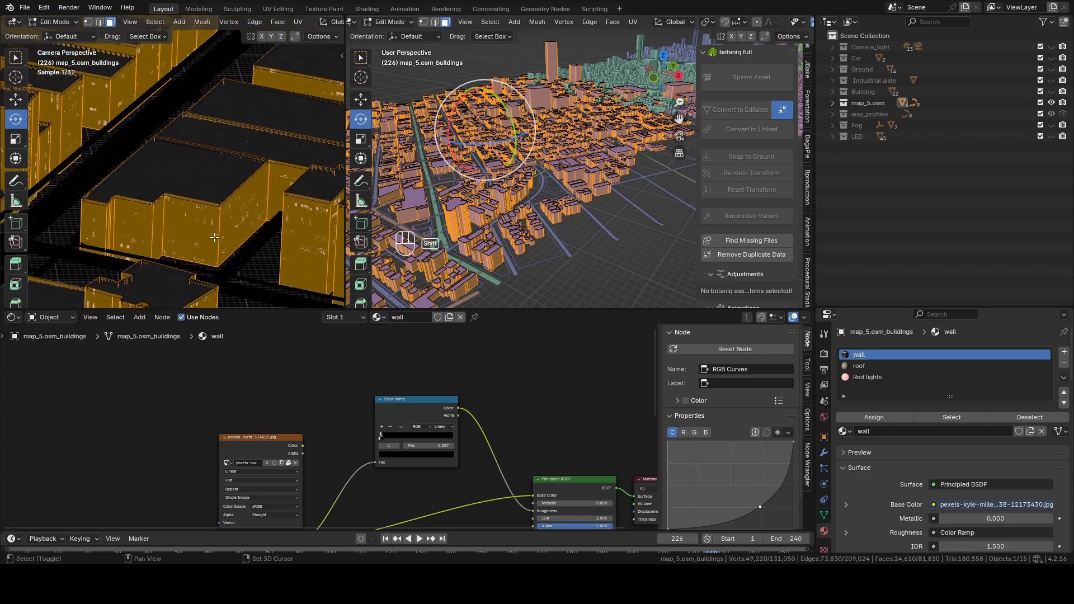
Step: Clear the current face selection on the buildings and select all faces that use the roof material
middle_click_drag(208, 179, 228, 256, "shift")
left_click(845, 368)
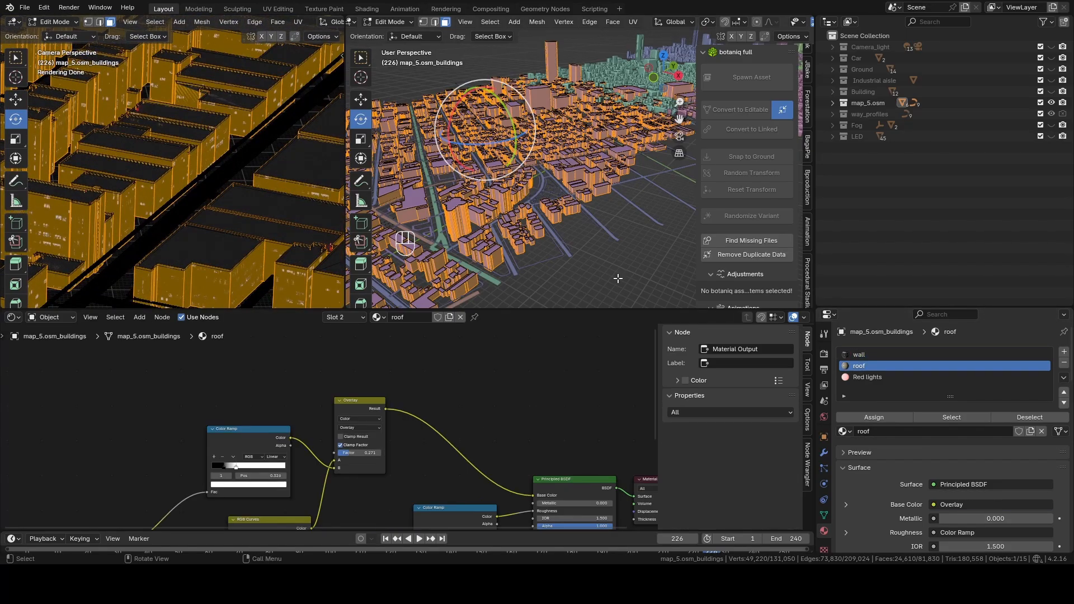
left_click(636, 288)
left_click(981, 420)
Step: Switch the camera viewport to Material Preview shading to inspect the selected roof faces alongside the roof material's nodes
middle_click_drag(372, 438, 517, 329)
key("z")
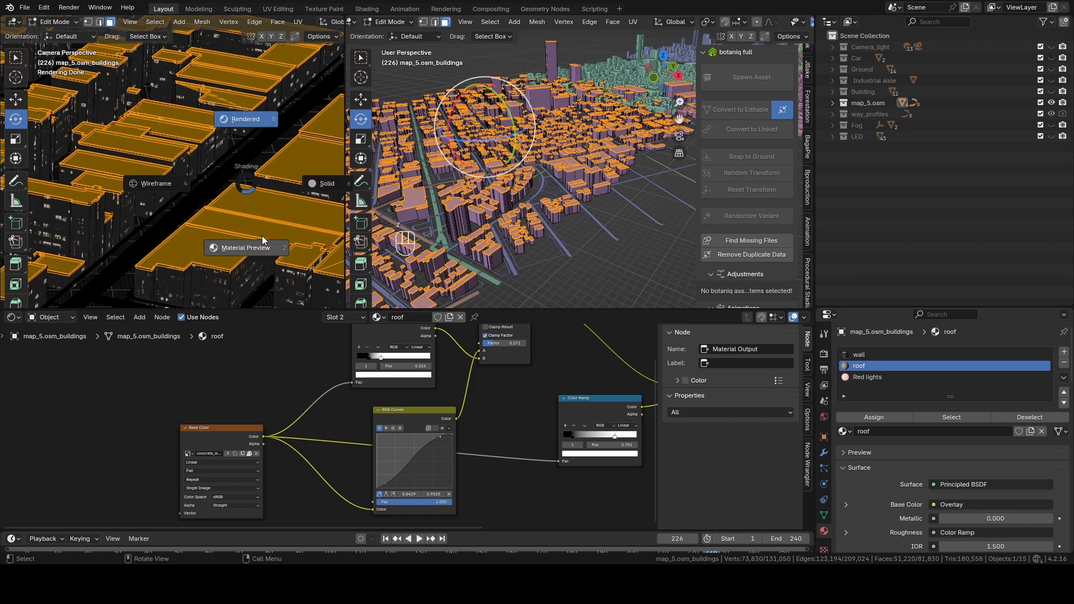
left_click(262, 236)
scroll(598, 190, "up", 4)
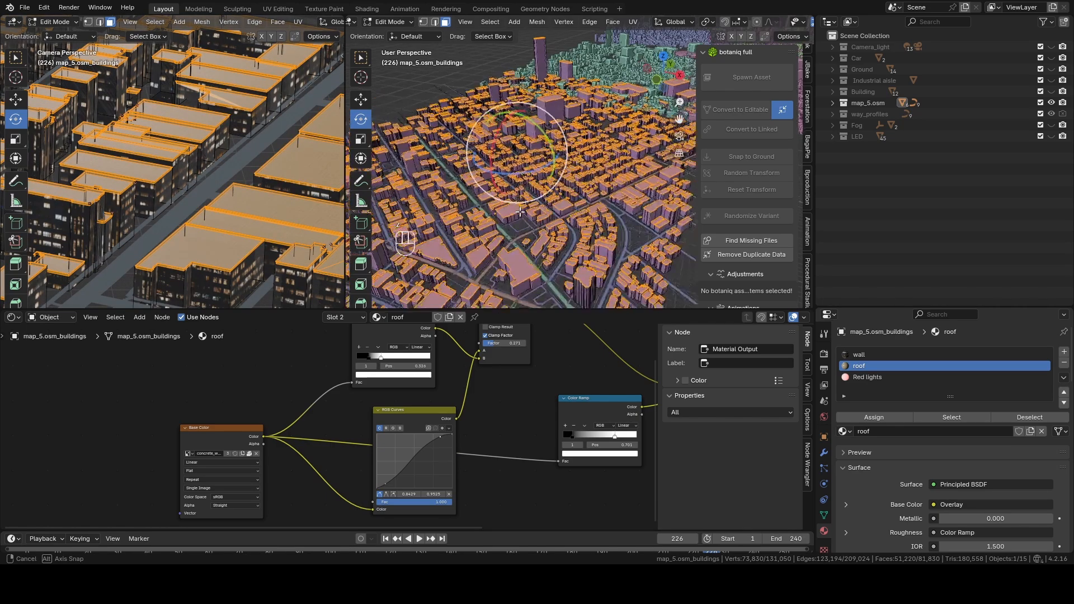
Step: Leave Edit Mode and examine the roof material's concrete texture up close on the buildings
key("Tab")
middle_click_drag(326, 397, 329, 435)
scroll(200, 191, "up", 6)
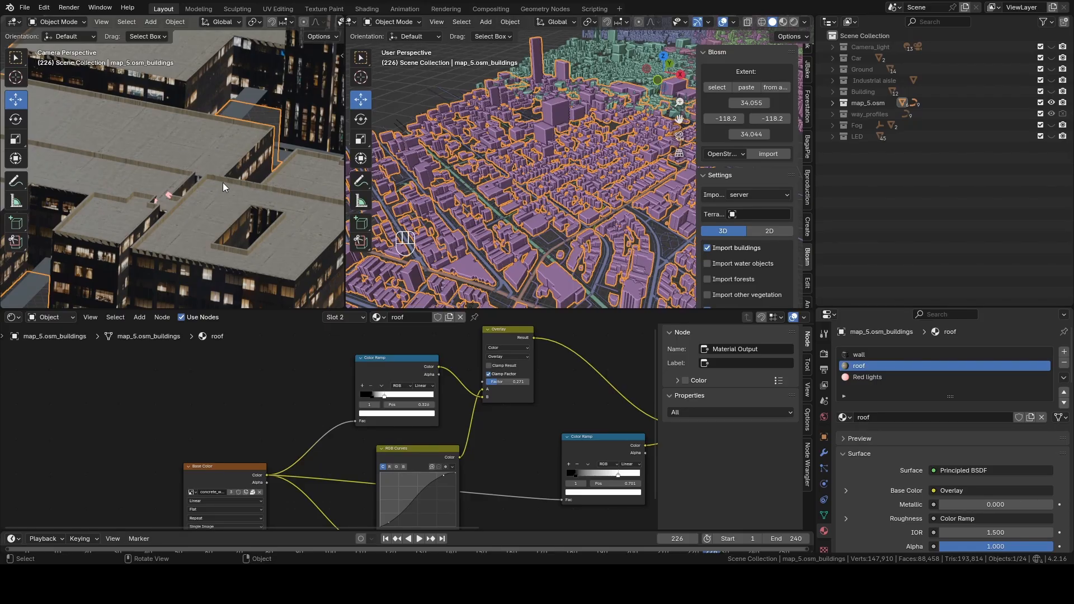
scroll(223, 183, "up", 5)
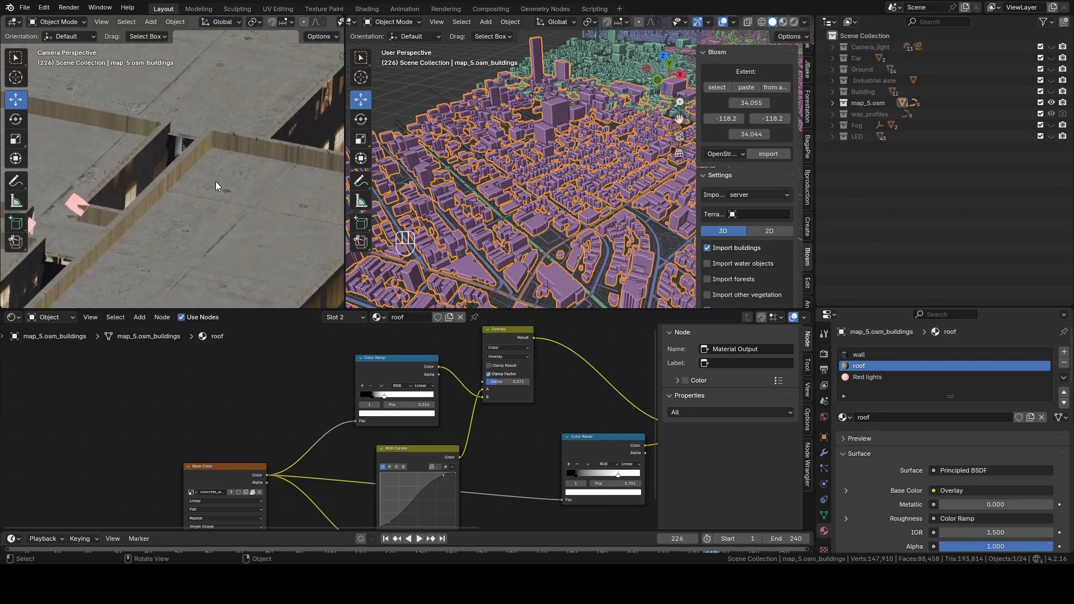
scroll(211, 167, "down", 8)
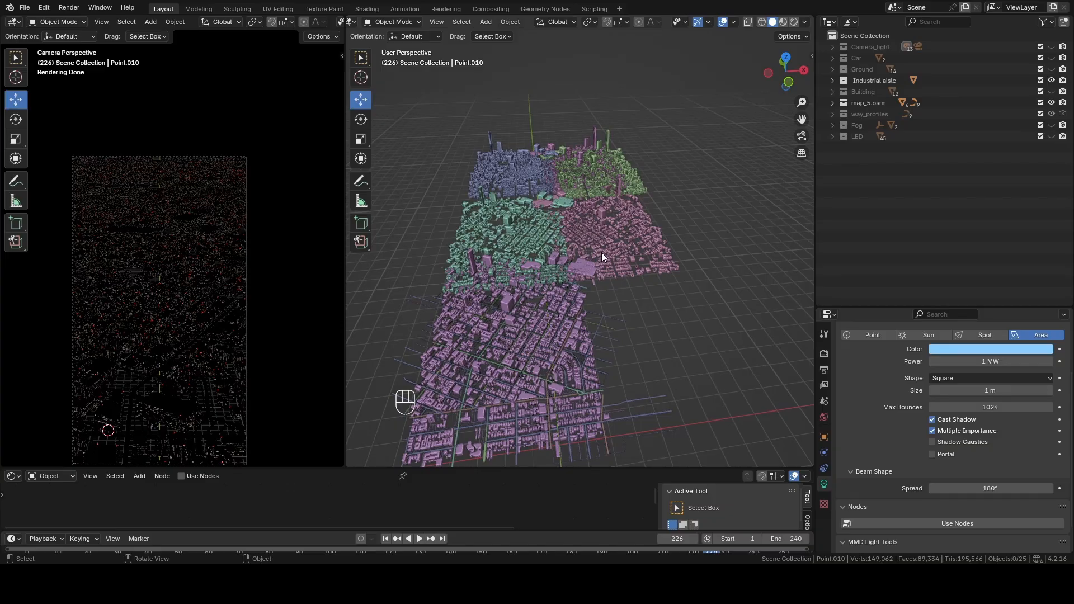
Step: Examine the layout of the imported city blocks and how they fill the camera frame
scroll(542, 389, "up", 2)
middle_click_drag(179, 338, 178, 234, "shift")
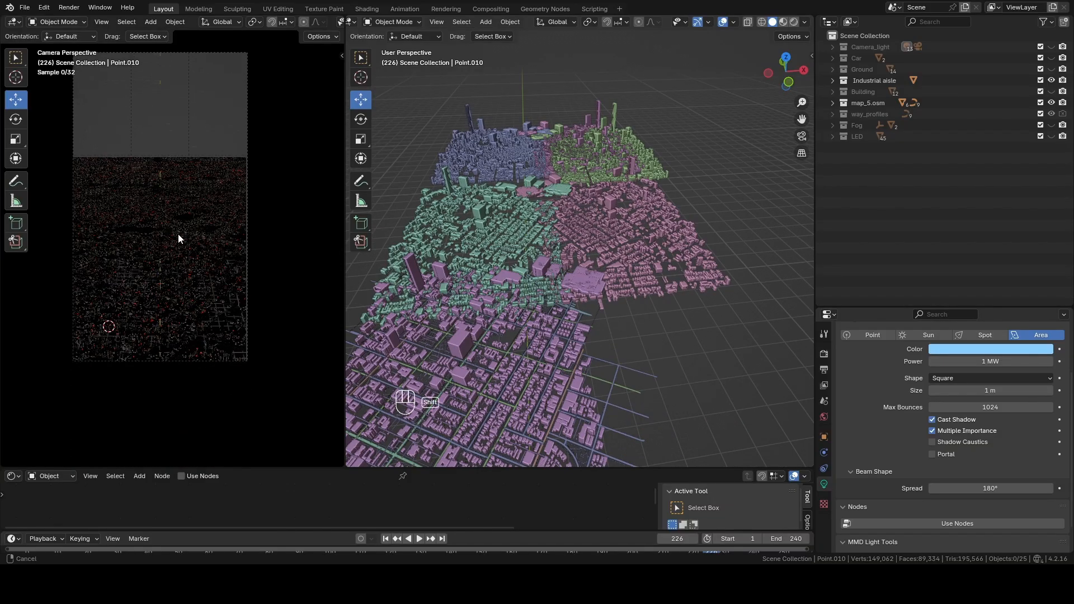
Step: Make the Building collection visible in the viewports alongside the map_5.osm city blocks
middle_click_drag(162, 198, 161, 237, "shift")
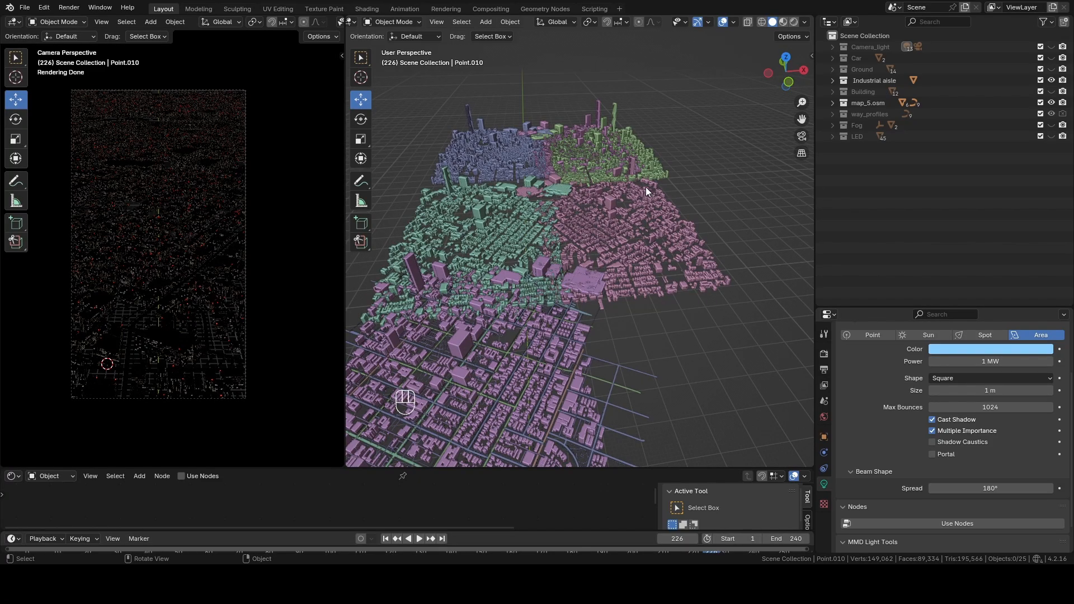
middle_click_drag(564, 202, 600, 223)
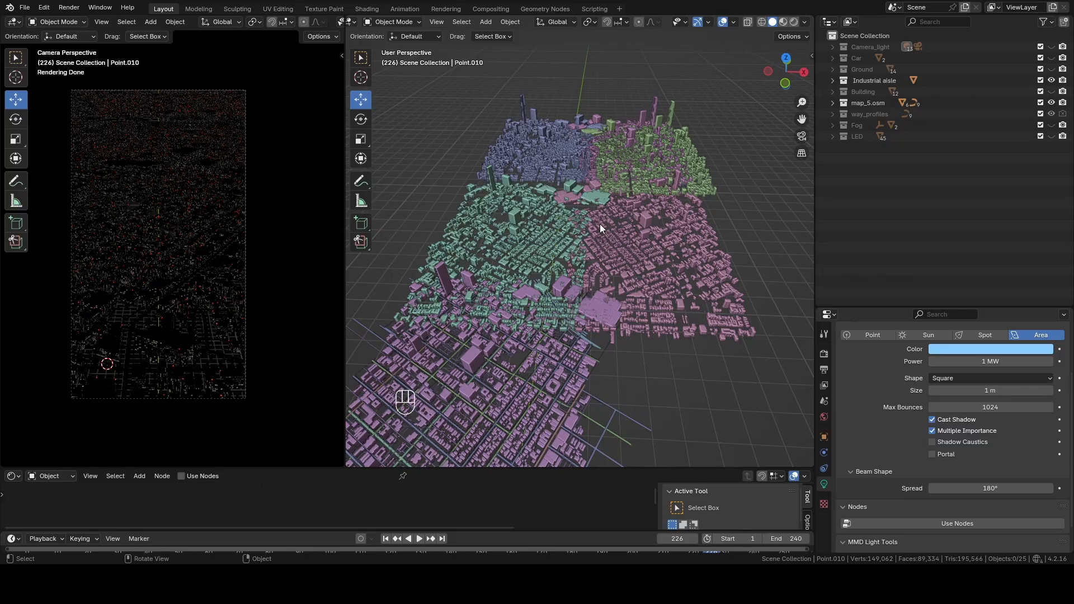
scroll(604, 215, "up", 3)
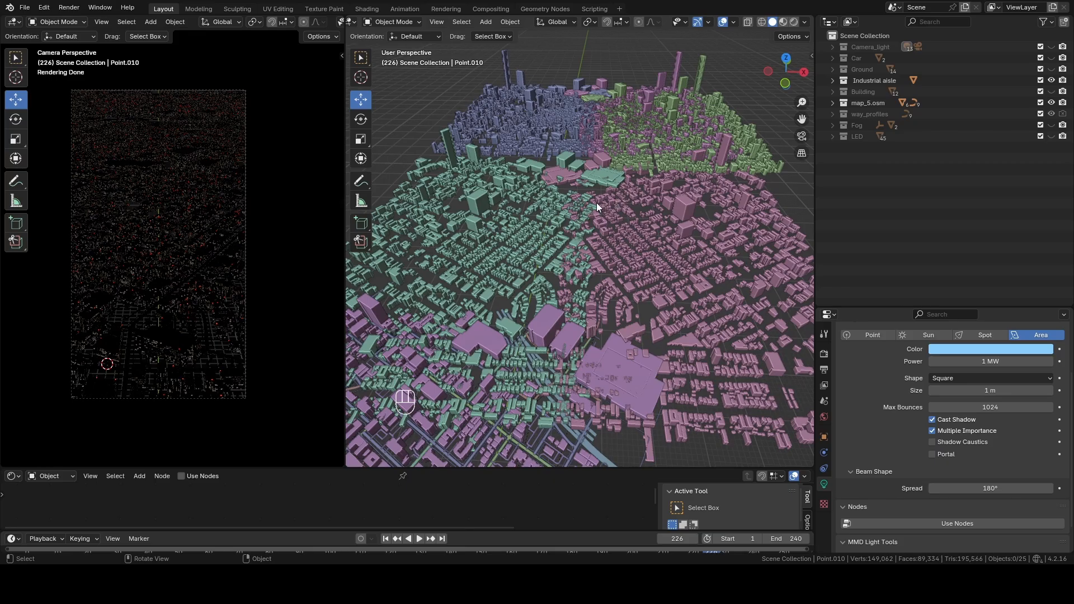
left_click(1051, 92)
scroll(585, 231, "down", 4)
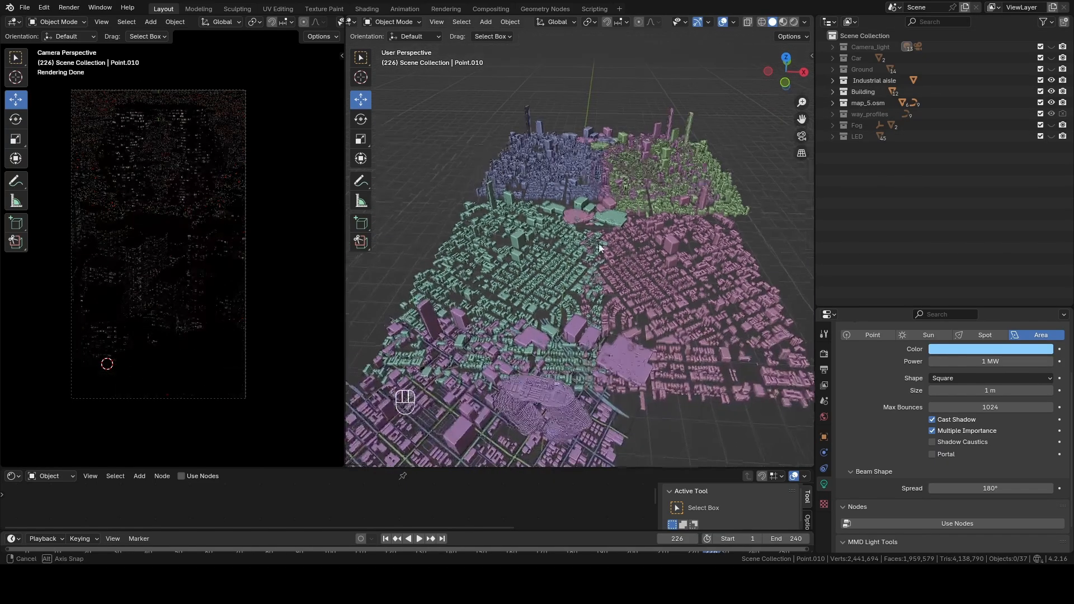
Step: Select the large hexagonal office tower with the diamond-shaped opening and inspect it in the perspective view
left_click(210, 130)
middle_click_drag(615, 423, 596, 189, "shift")
scroll(637, 278, "up", 3)
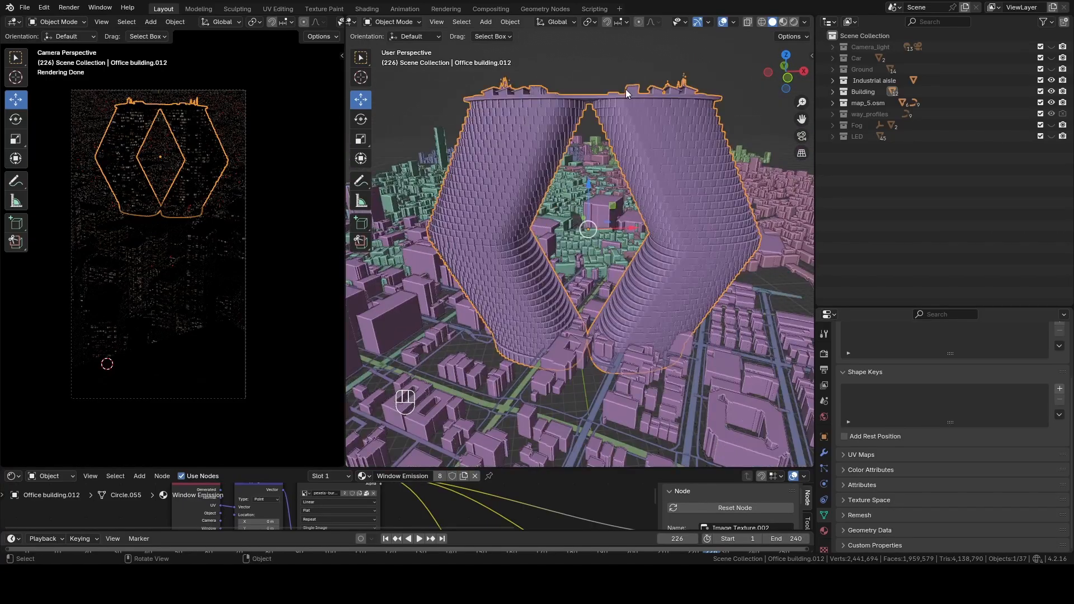
scroll(644, 290, "down", 4)
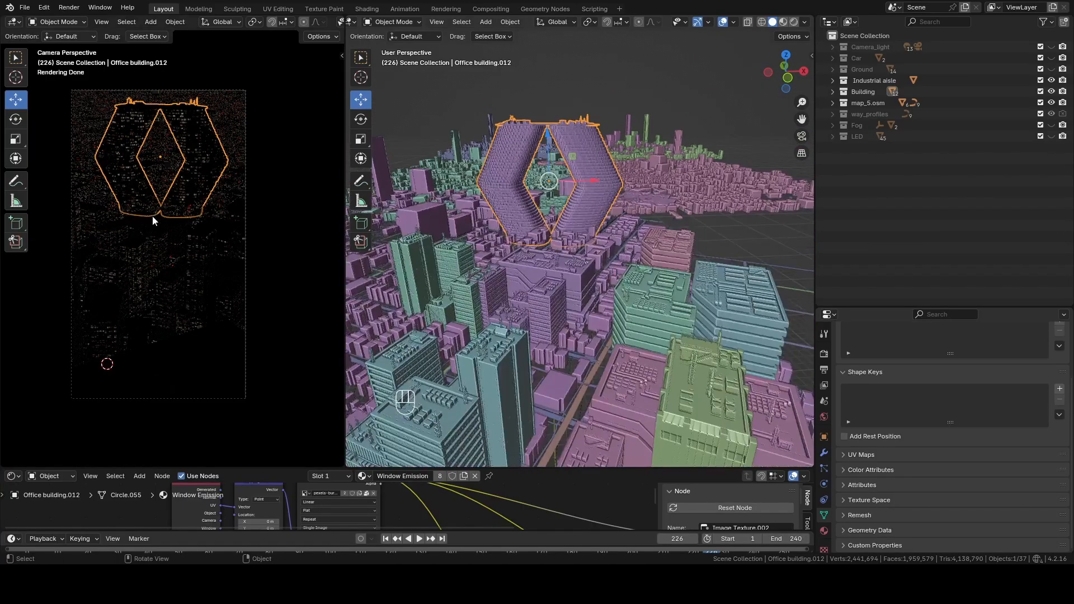
Step: Compare the hexagonal tower in Solid shading in the camera view, and return that view to Rendered shading
key("z")
left_click(254, 223)
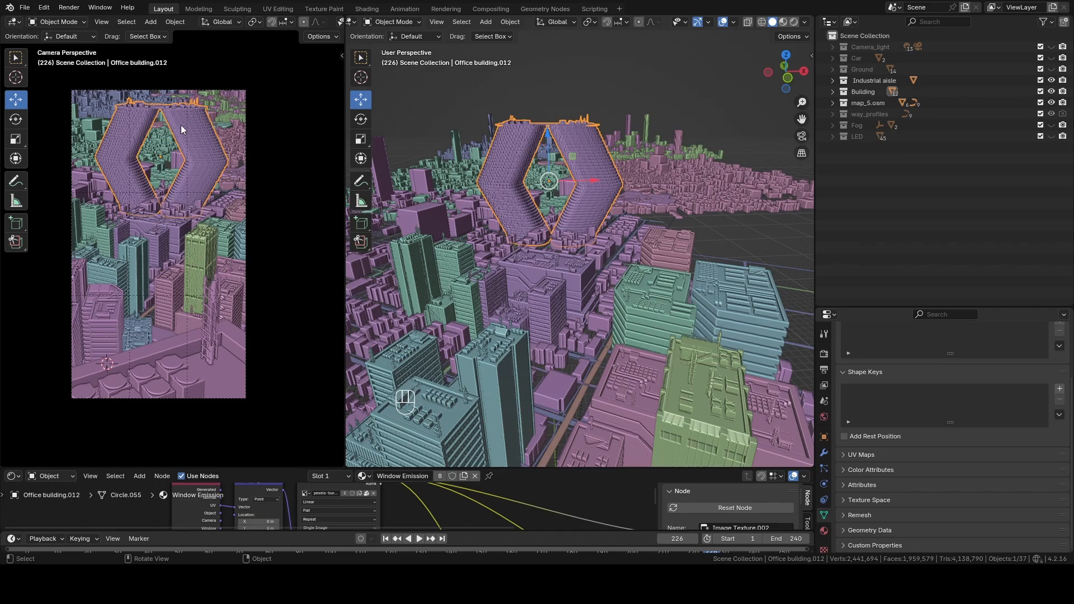
scroll(182, 130, "up", 5)
key("z")
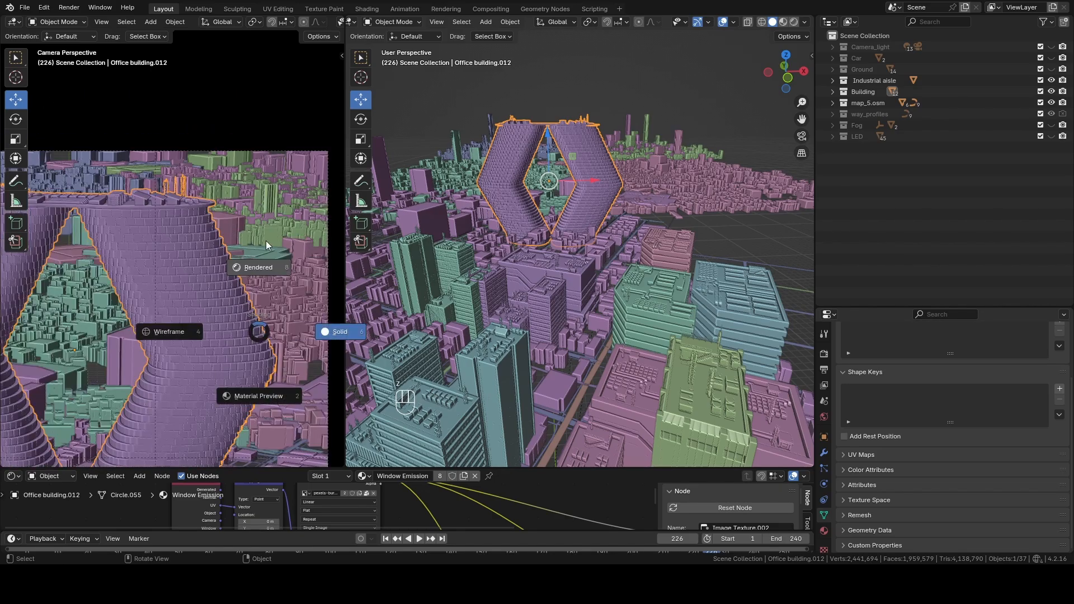
left_click(267, 240)
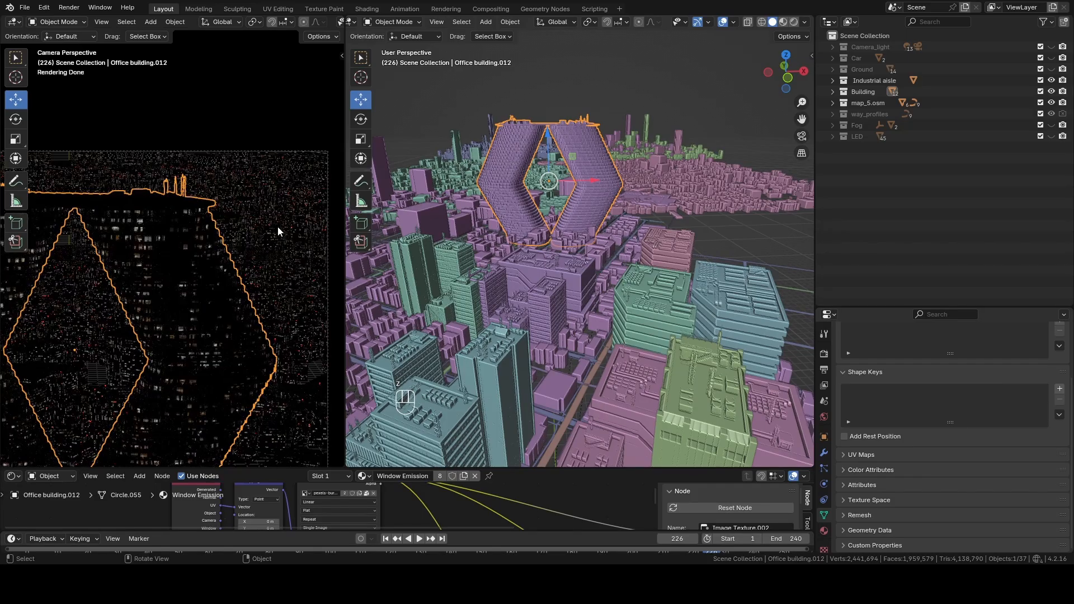
Step: Examine the lit windows of the distant city around the hexagonal tower in the rendered camera view
scroll(275, 232, "up", 1)
middle_click_drag(273, 203, 115, 279, "shift")
scroll(230, 237, "up", 3)
middle_click_drag(300, 225, 267, 246, "shift")
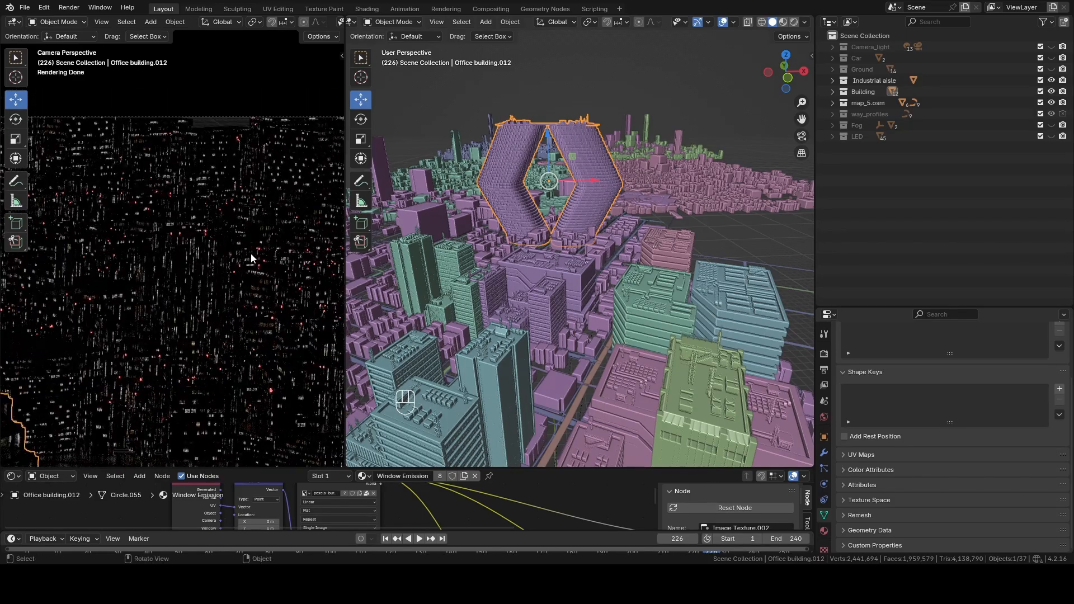
scroll(251, 254, "down", 4)
middle_click_drag(185, 308, 291, 183, "shift")
scroll(269, 213, "down", 5)
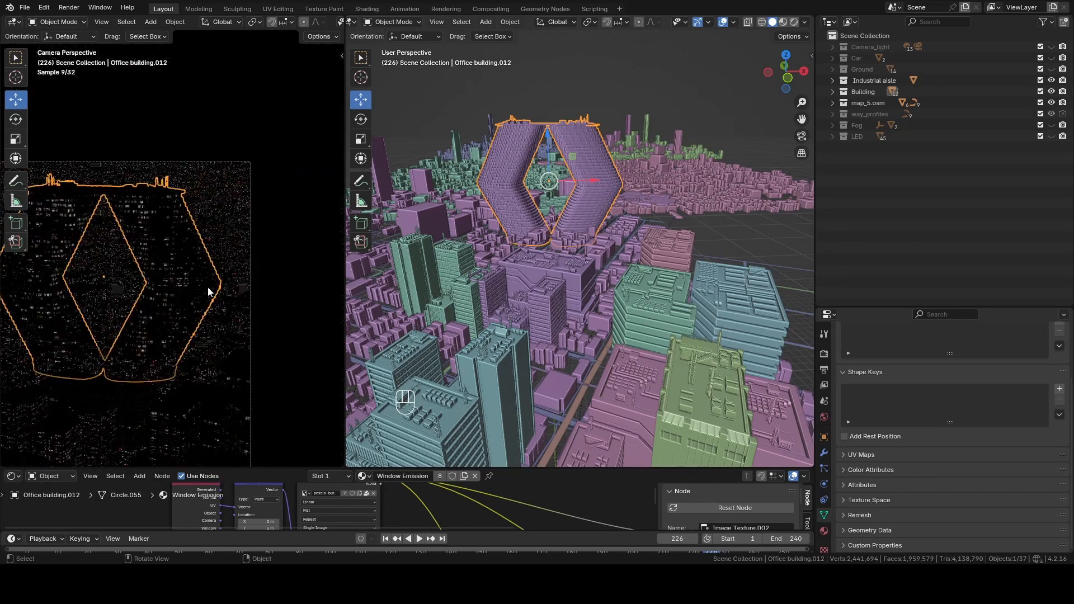
middle_click_drag(207, 287, 220, 196, "shift")
scroll(225, 245, "down", 2)
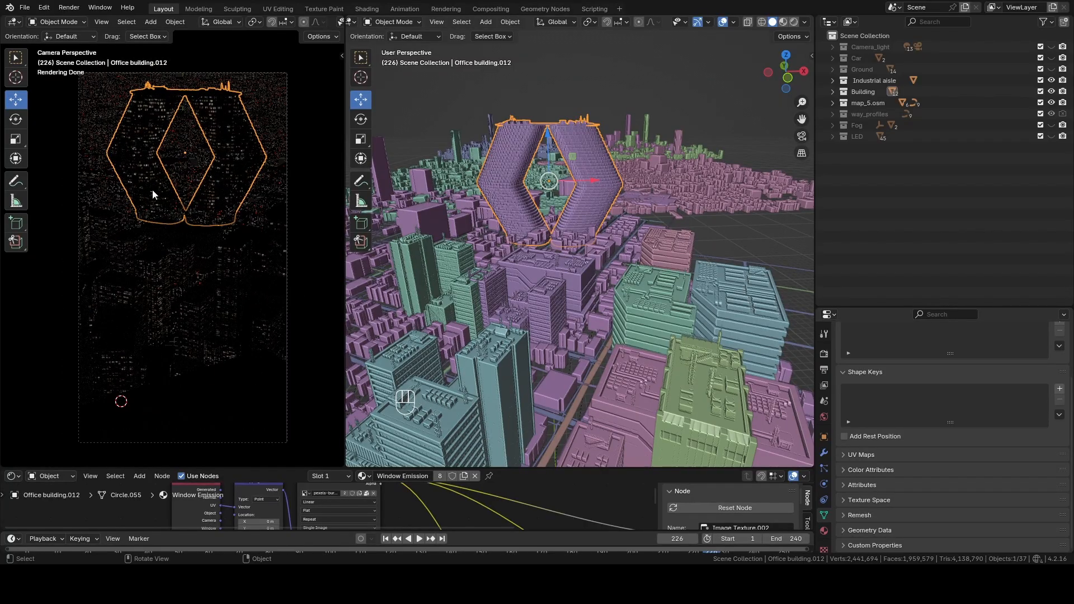
Step: Select the map_5.osm_buildings mesh among the city blocks in the perspective view
middle_click_drag(470, 153, 641, 355)
scroll(618, 375, "up", 4)
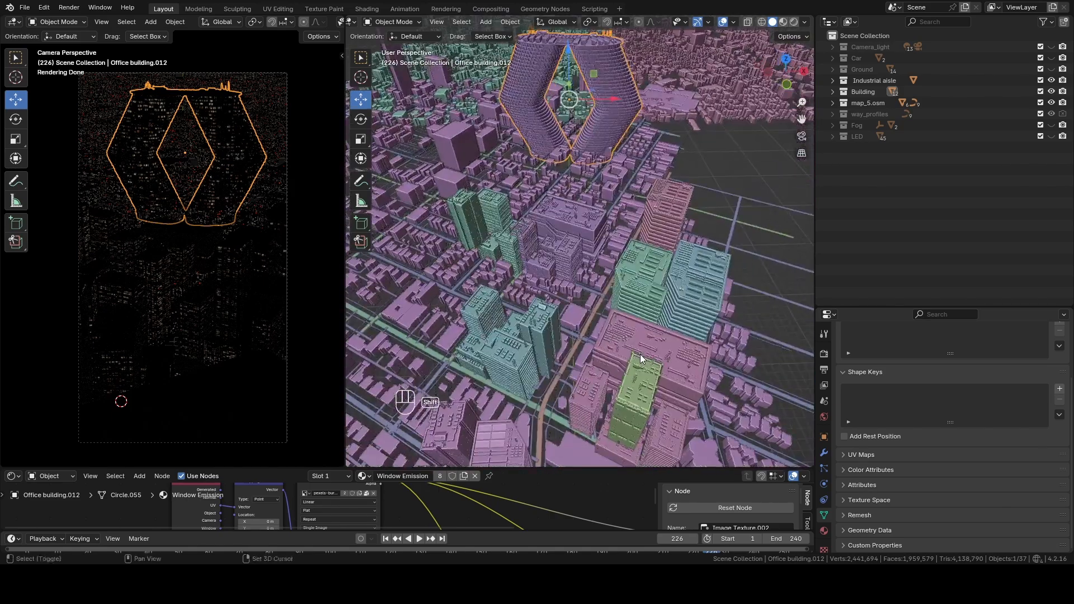
scroll(487, 305, "down", 2)
left_click(476, 297)
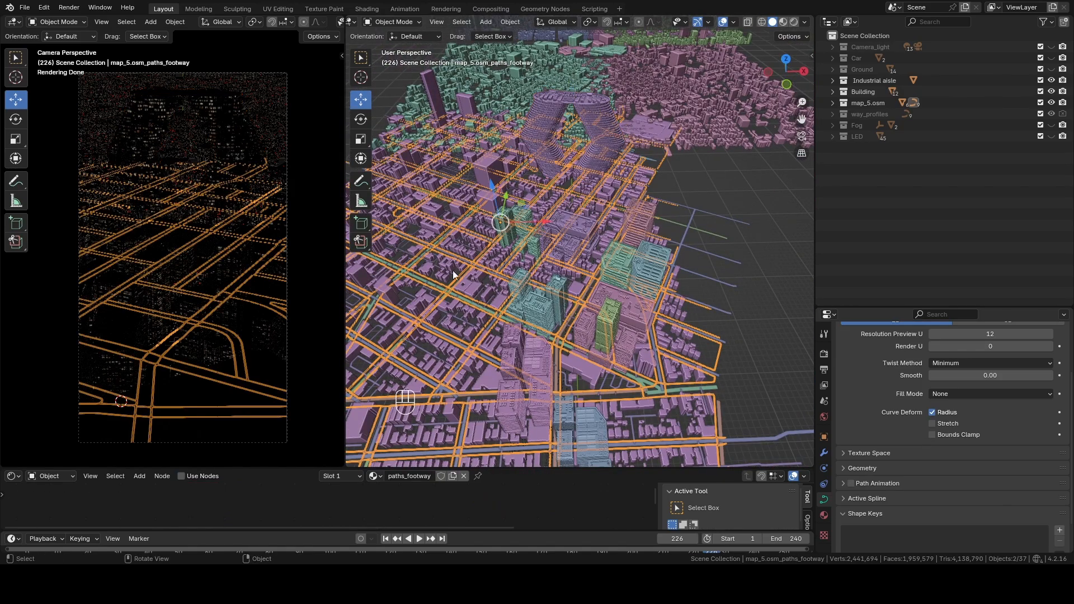
left_click(472, 274)
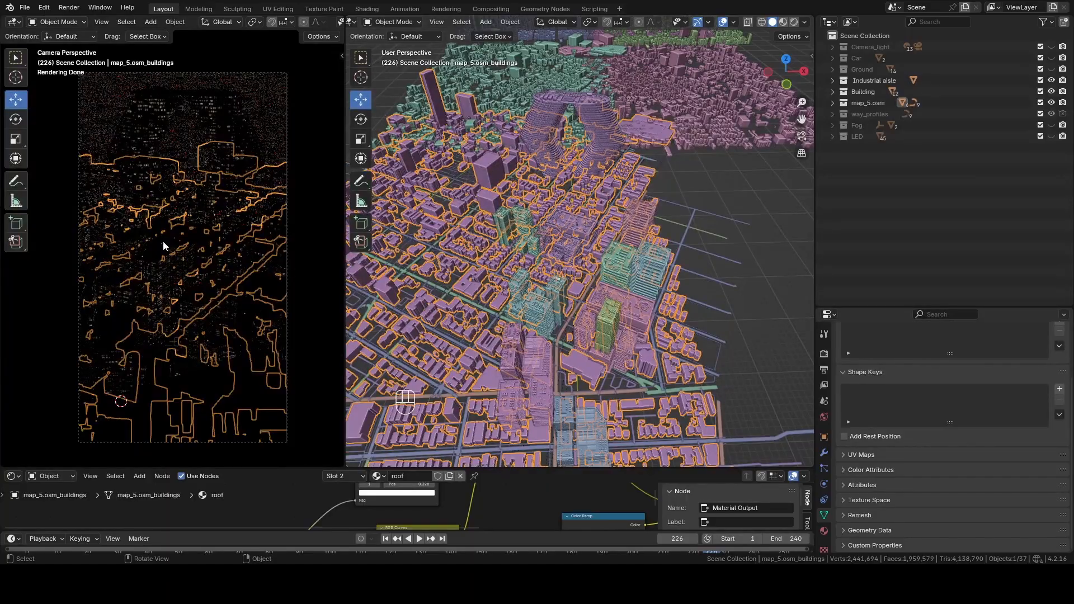
Step: Switch the camera view to Solid shading and examine the office towers in the foreground and middle distance
scroll(164, 246, "up", 4)
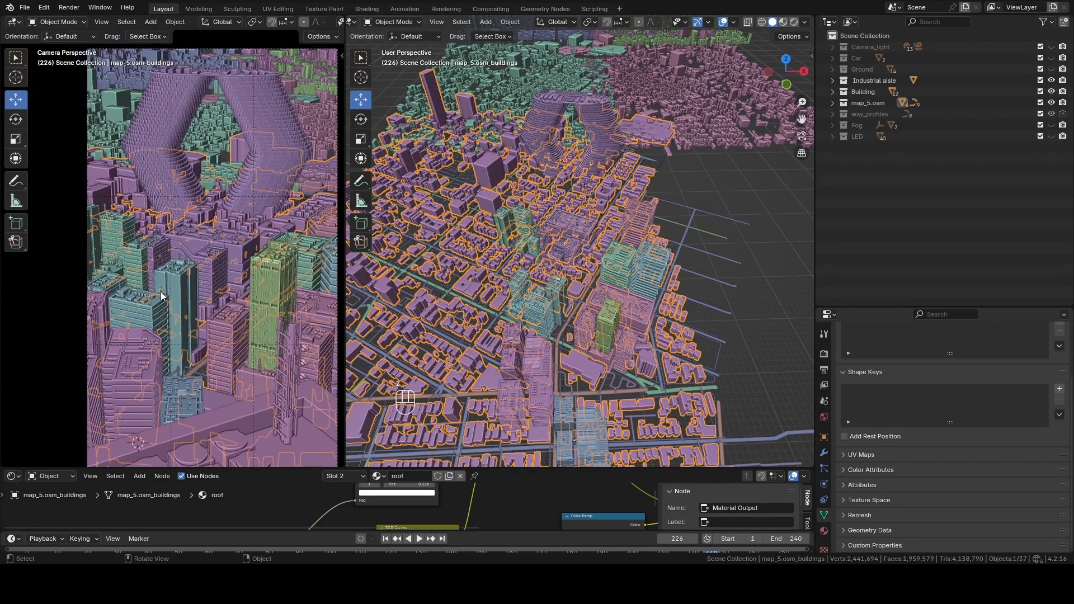
scroll(179, 312, "up", 5)
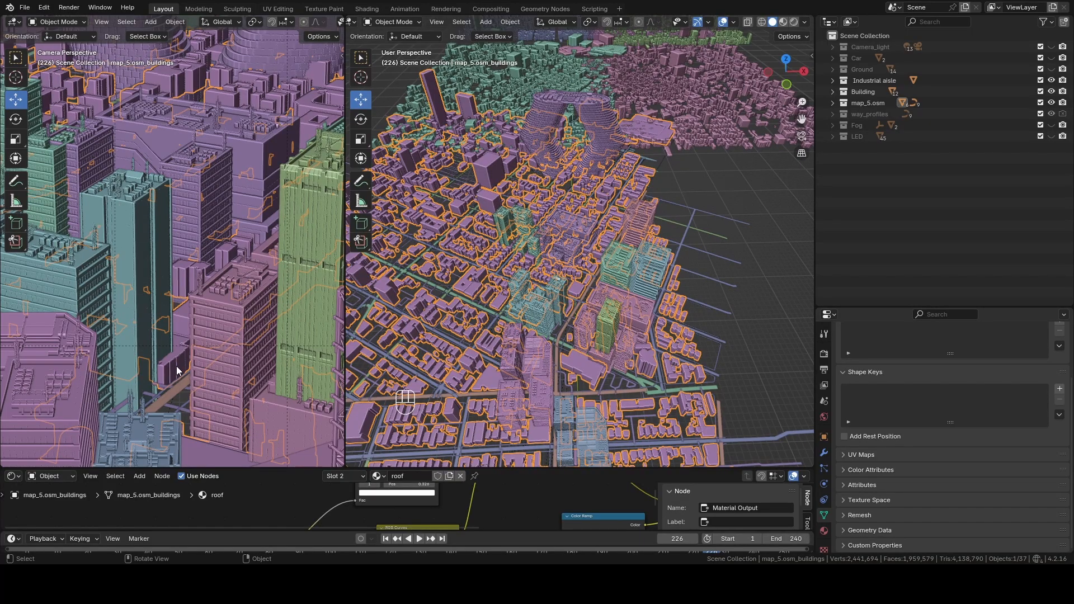
scroll(190, 343, "up", 2)
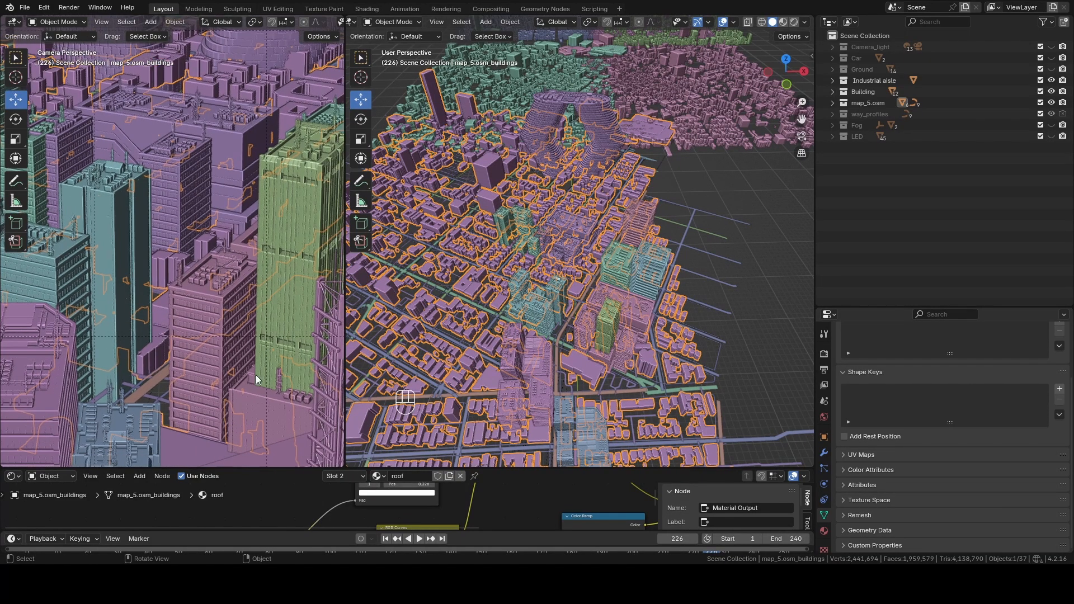
scroll(206, 303, "down", 5)
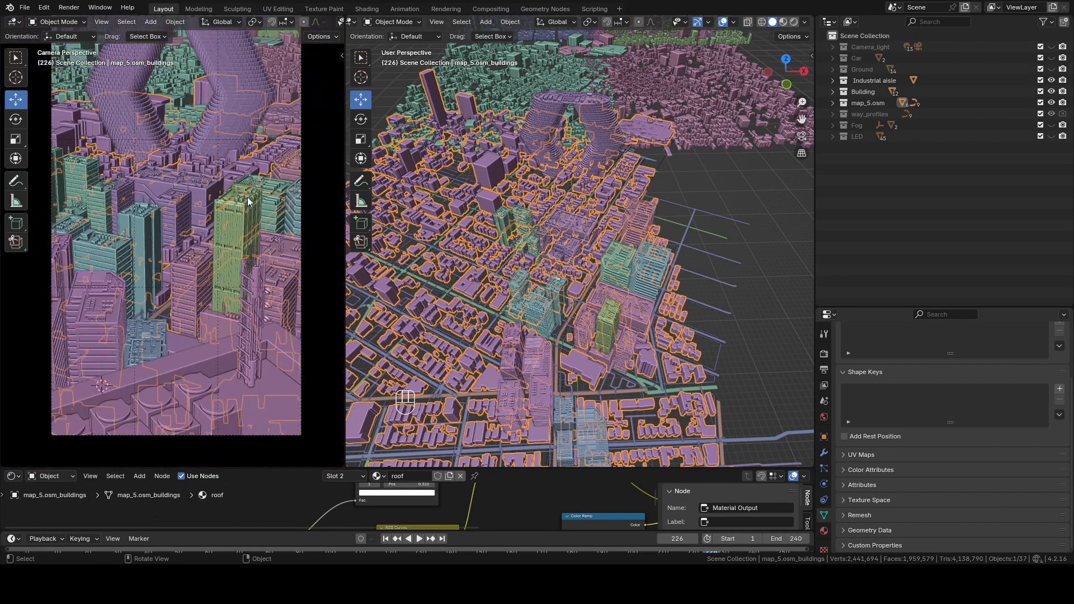
Step: Expand the Building collection, select the objects from Office building to Office building.017, and hide the collection
left_click(891, 91)
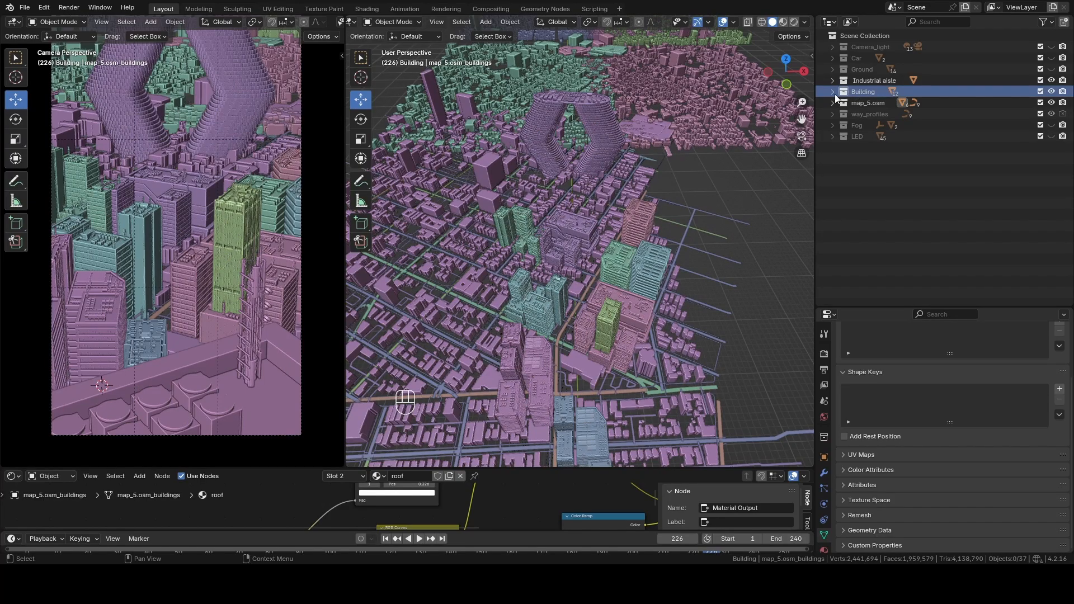
left_click(833, 93)
left_click(884, 103)
left_click(884, 217, "shift")
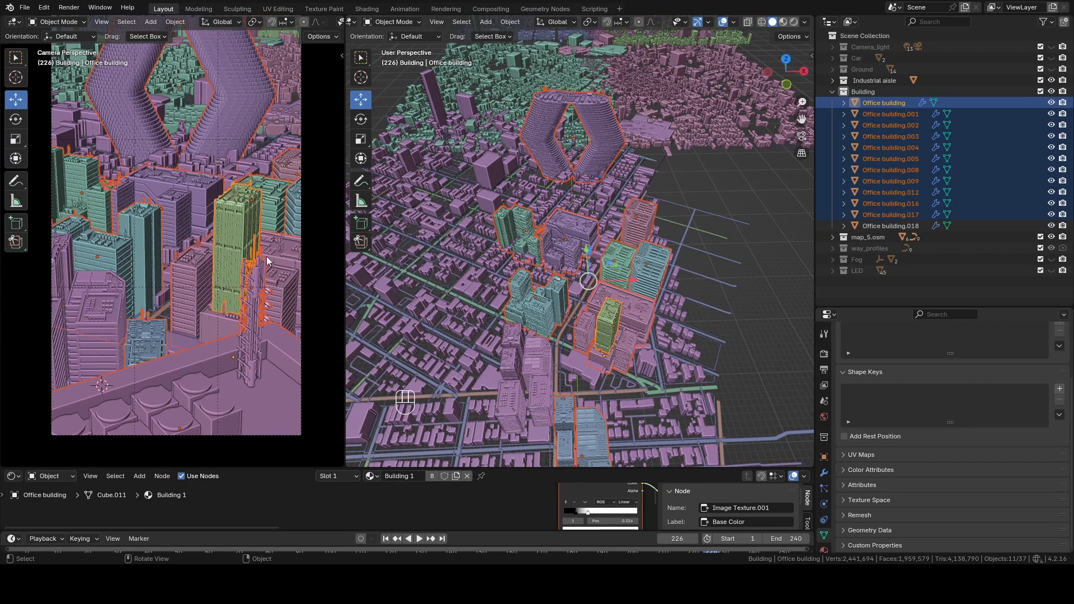
middle_click_drag(241, 232, 226, 245, "shift")
key("h")
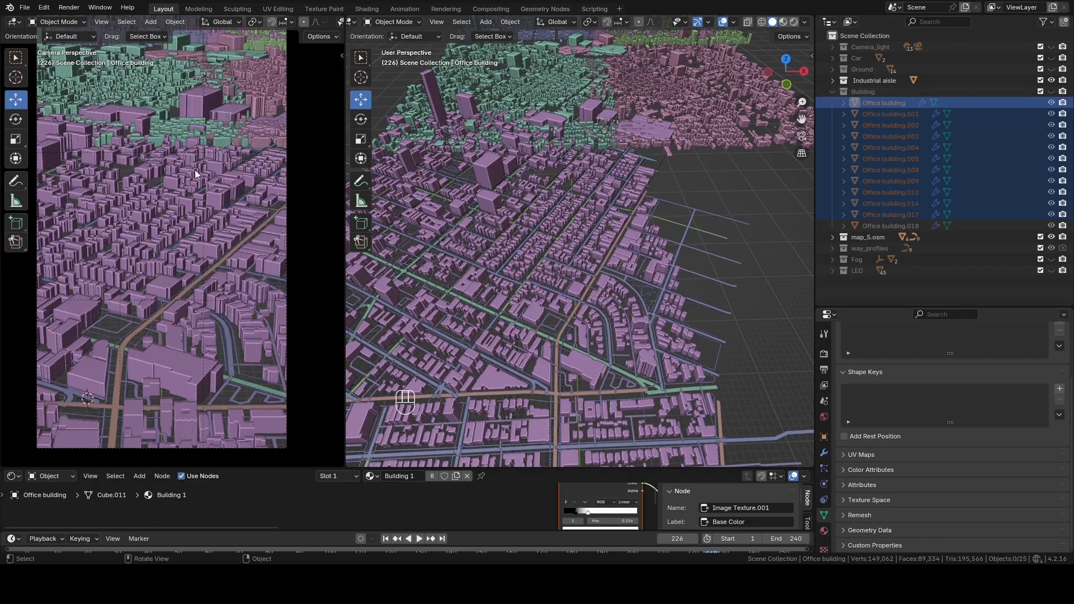
Step: Switch the camera view to Rendered shading and examine the window lights of the map city without the office towers
key("z")
left_click(194, 274)
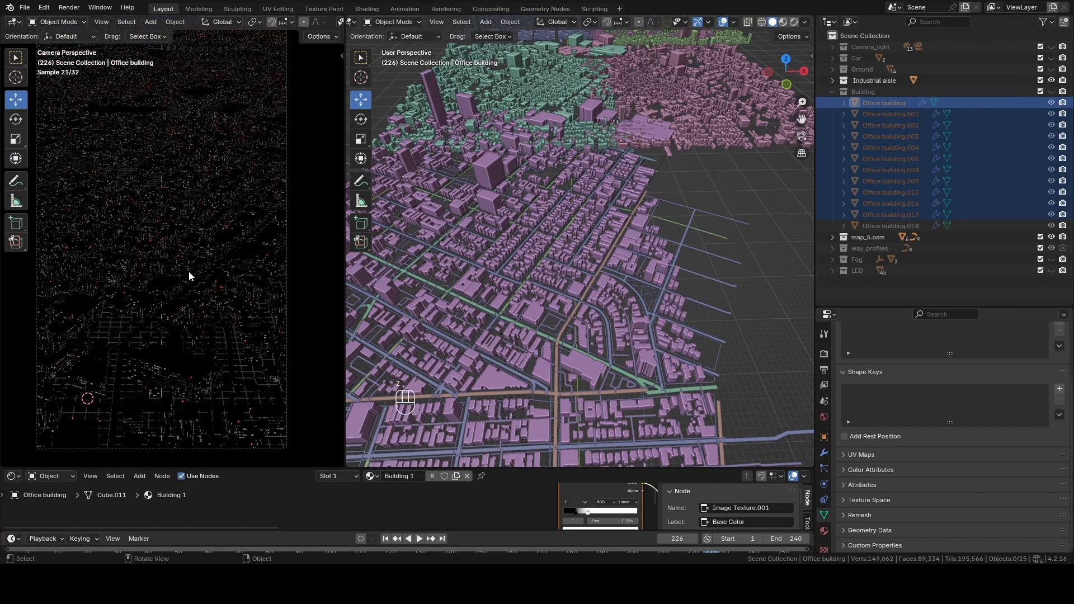
middle_click_drag(179, 273, 154, 278, "shift")
middle_click_drag(237, 258, 167, 273, "shift")
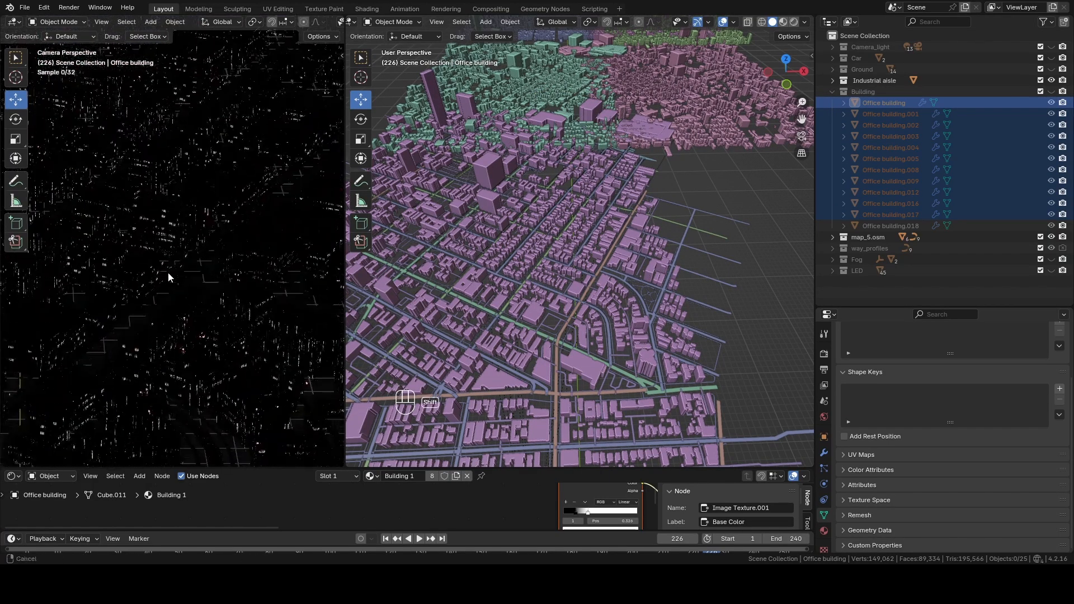
scroll(158, 187, "down", 2)
middle_click_drag(157, 187, 189, 264, "shift")
scroll(189, 268, "down", 2)
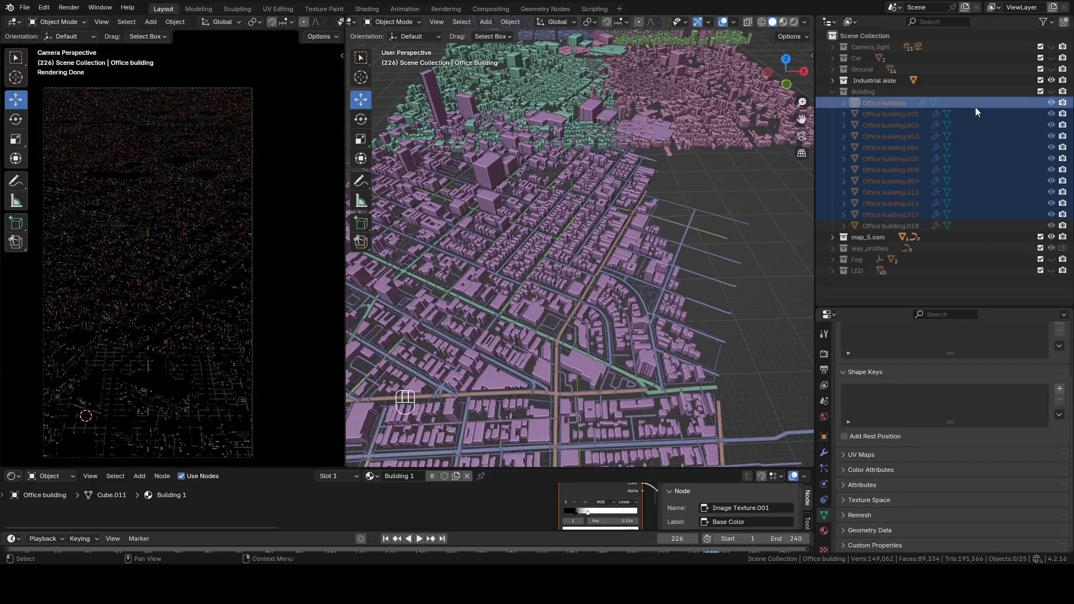
Step: Show the Building collection again and examine the towers' lit windows against the background city in the rendered camera view
left_click(1050, 92)
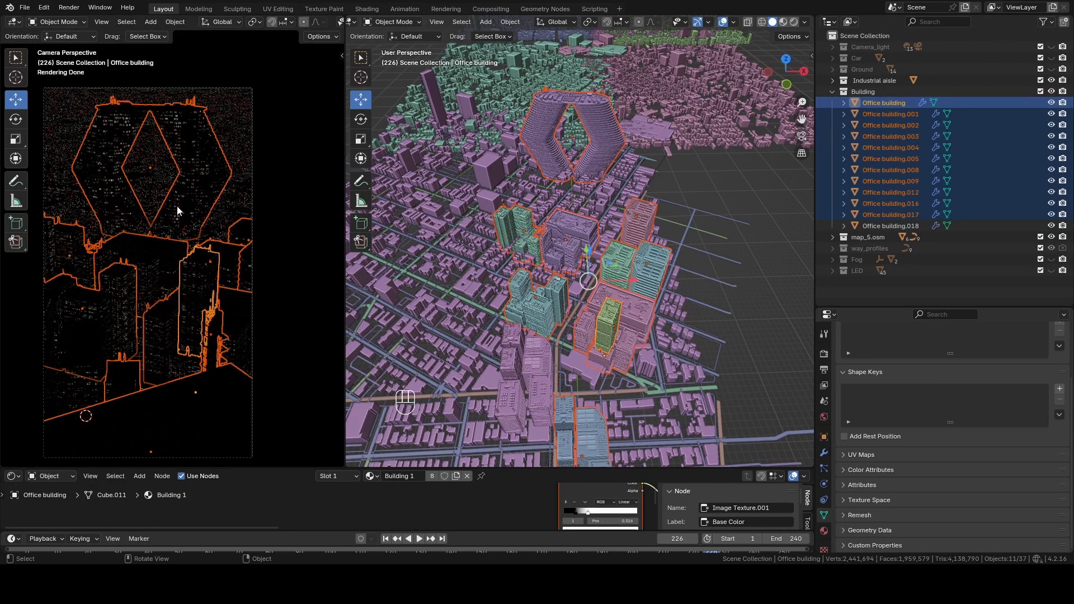
scroll(231, 277, "up", 4)
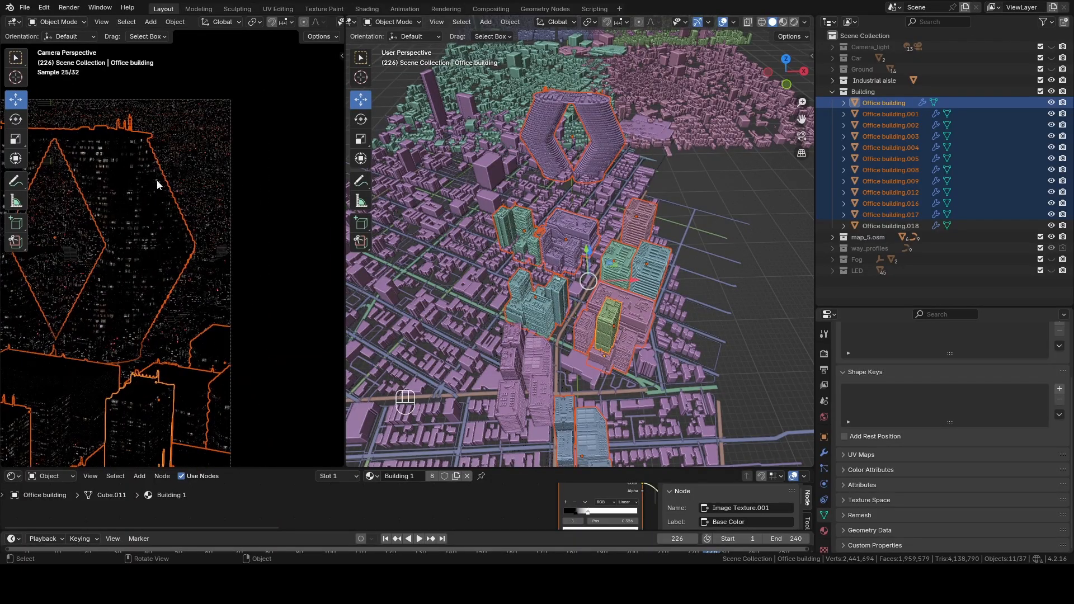
scroll(220, 246, "up", 3)
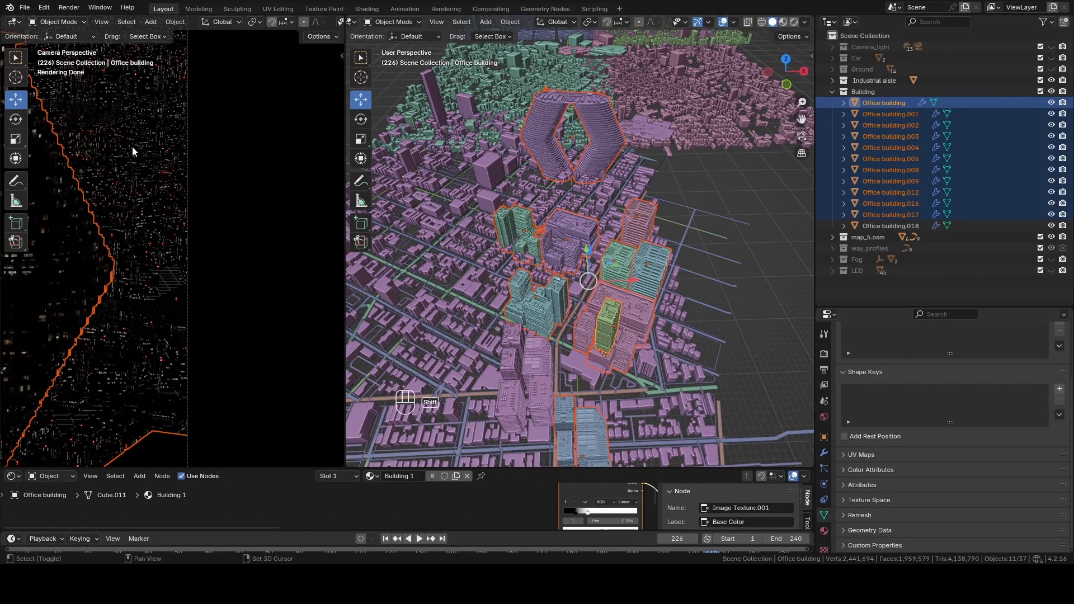
middle_click_drag(132, 149, 213, 232, "shift")
scroll(141, 131, "down", 5)
middle_click_drag(140, 300, 197, 238, "shift")
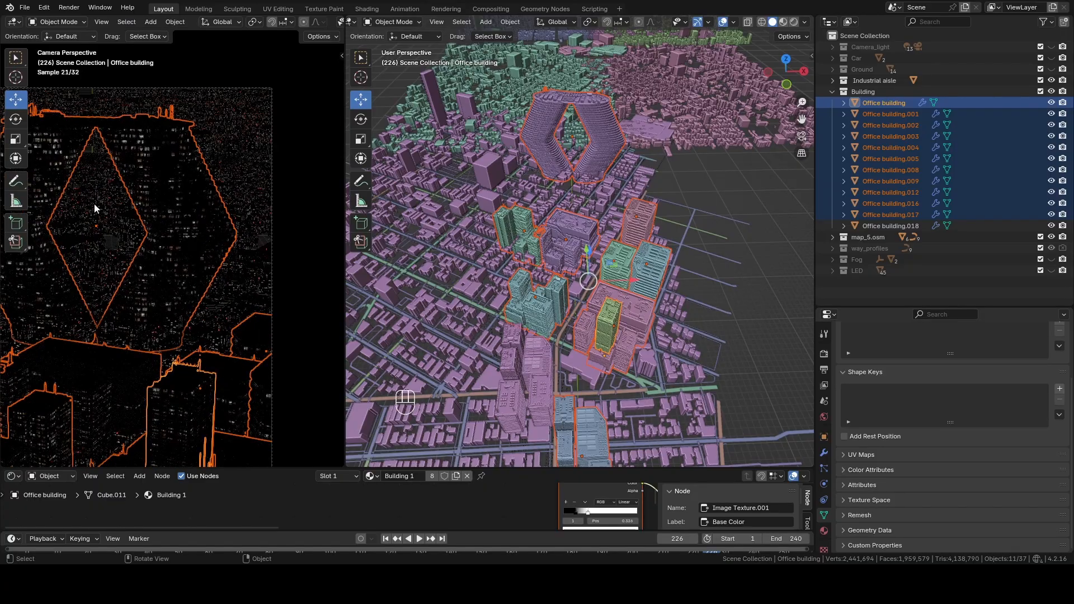
scroll(94, 204, "down", 4)
middle_click_drag(212, 282, 230, 232, "shift")
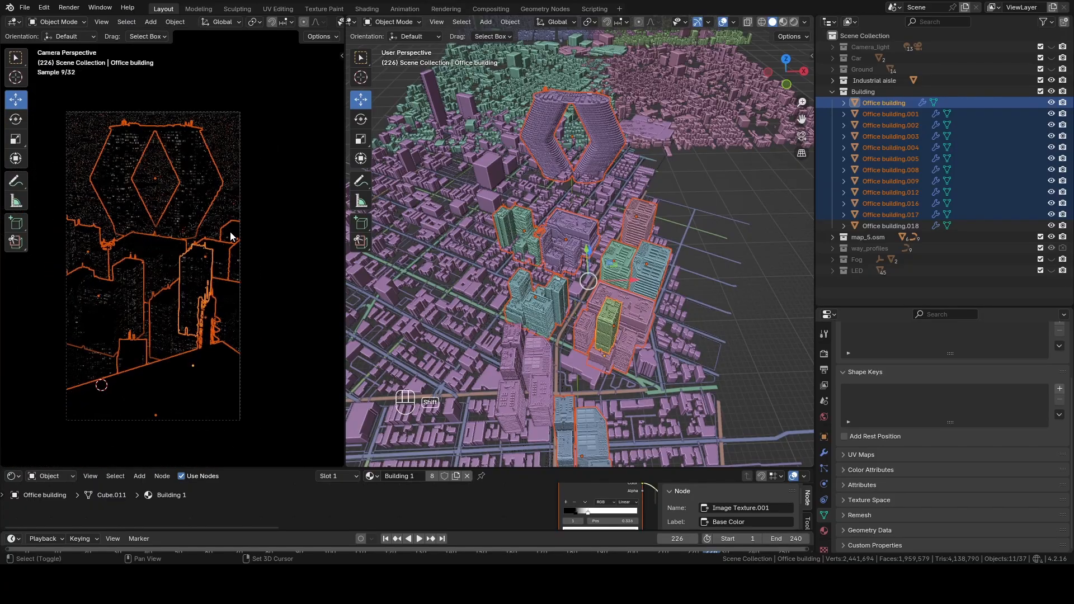
scroll(192, 227, "up", 2)
middle_click_drag(193, 176, 224, 224, "shift")
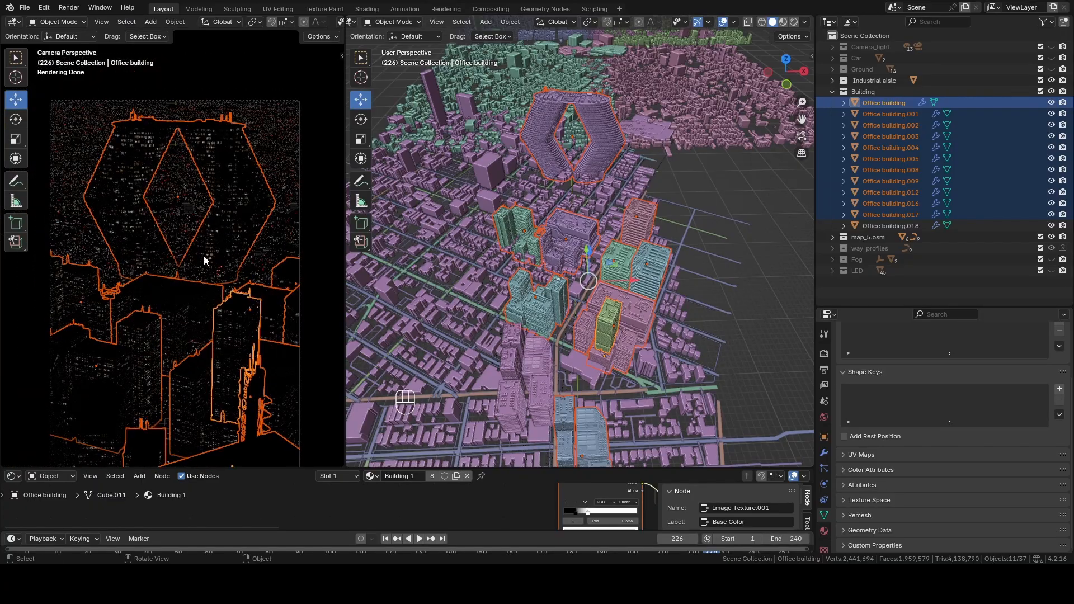
Step: Show the Camera_light collection, expand it, and select its Camera to inspect the lens settings and the lit scene
left_click(1050, 47)
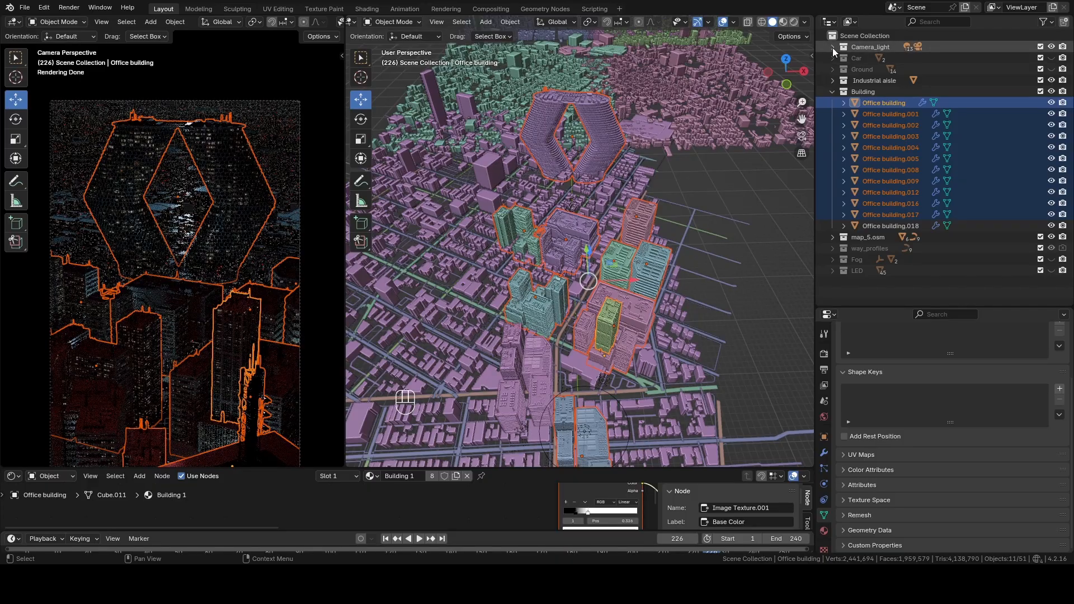
left_click(832, 47)
left_click(873, 58)
scroll(921, 447, "up", 3)
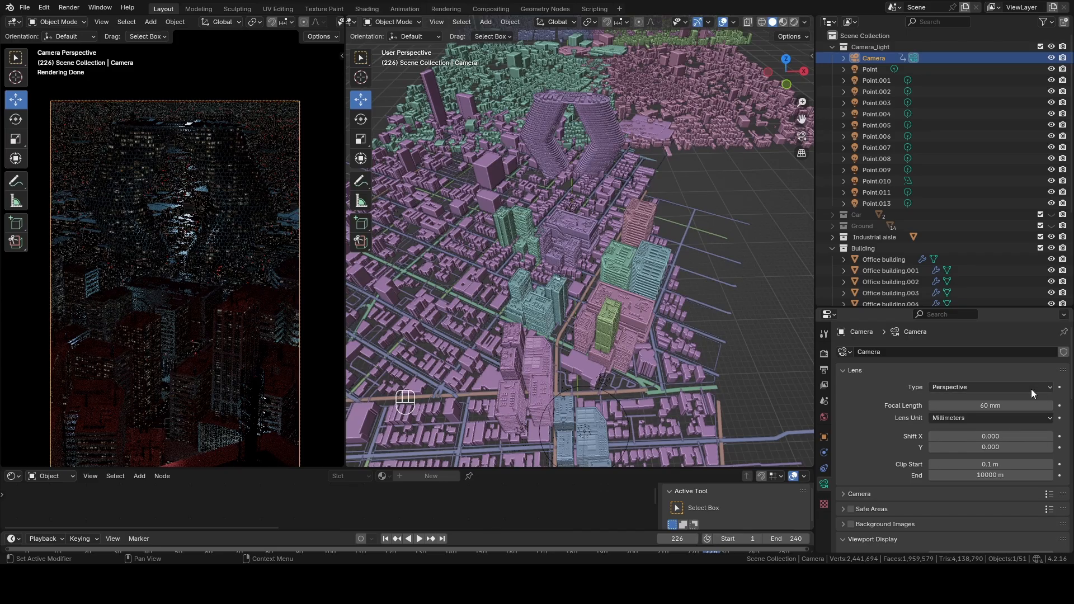
scroll(167, 285, "down", 1)
middle_click_drag(190, 327, 190, 277, "shift")
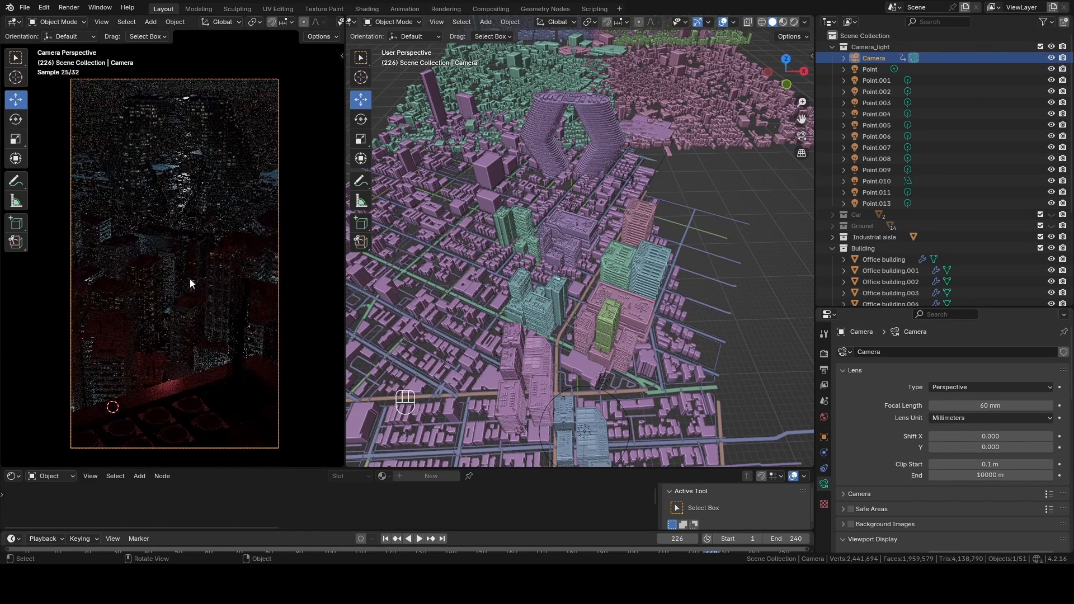
scroll(189, 277, "up", 1)
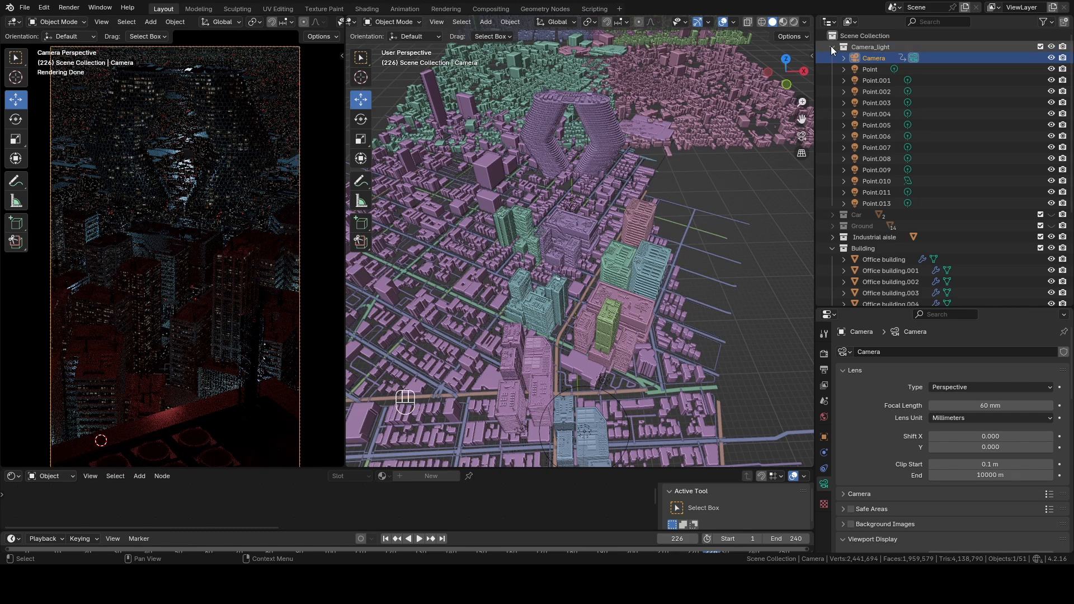
Step: Select the lights from Point to Point.013 and examine their placement across the whole city
left_click(870, 69)
left_click(878, 203, "shift")
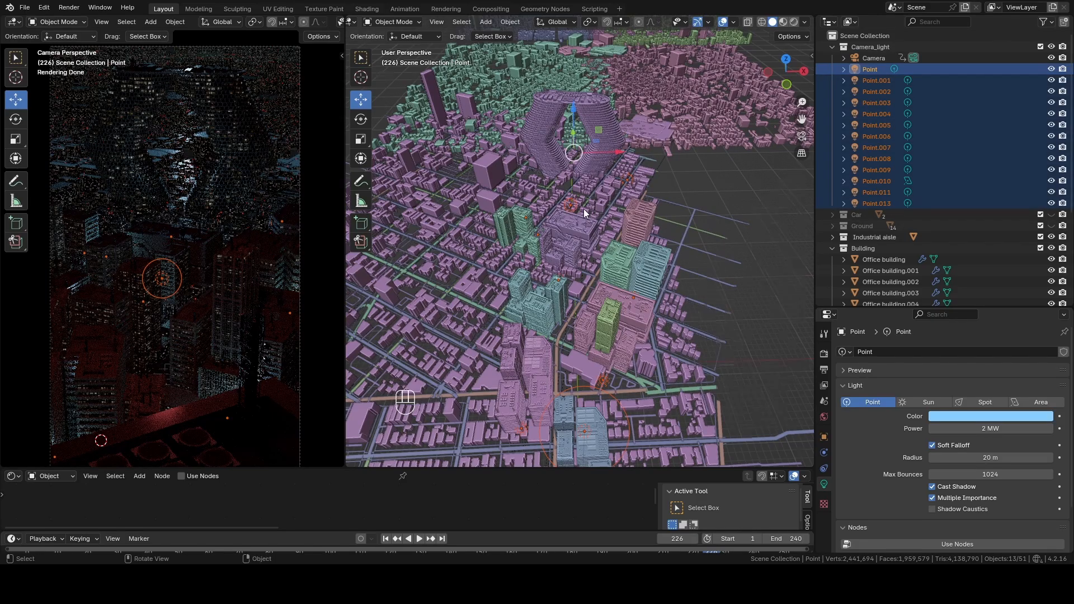
scroll(583, 210, "down", 8)
middle_click_drag(655, 179, 658, 256, "shift")
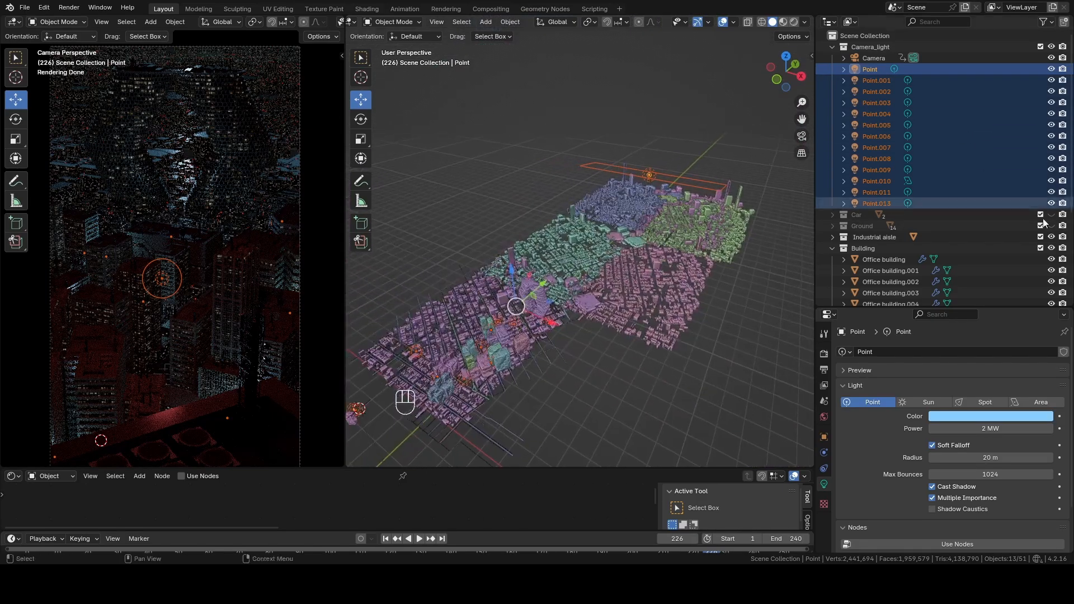
Step: Show the Fog collection and examine its haze over the city in the rendered camera view
scroll(1043, 223, "down", 6)
left_click(1050, 284)
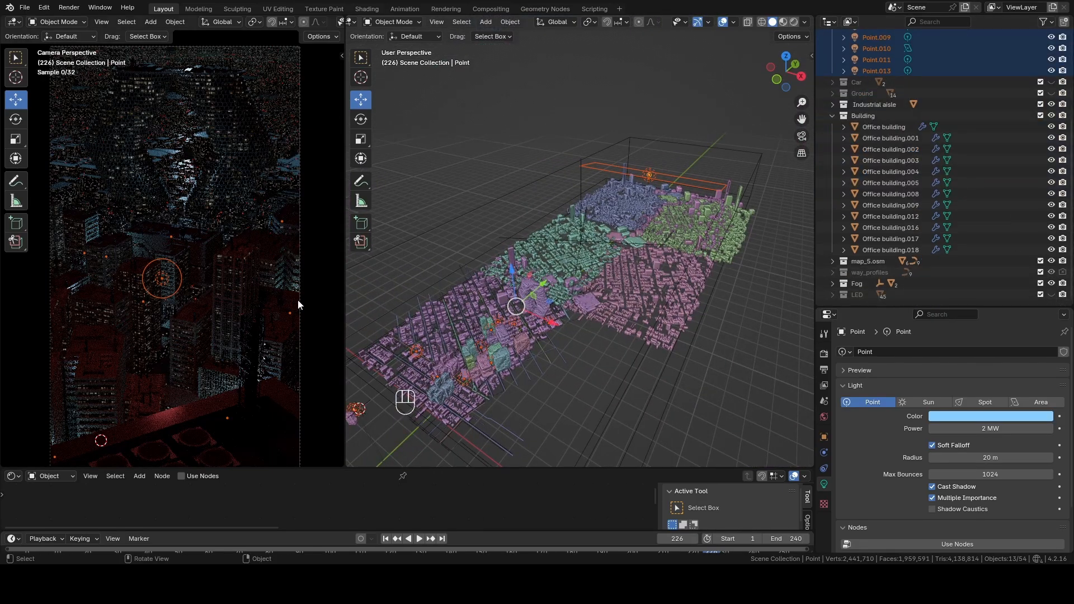
middle_click_drag(208, 294, 231, 234, "shift")
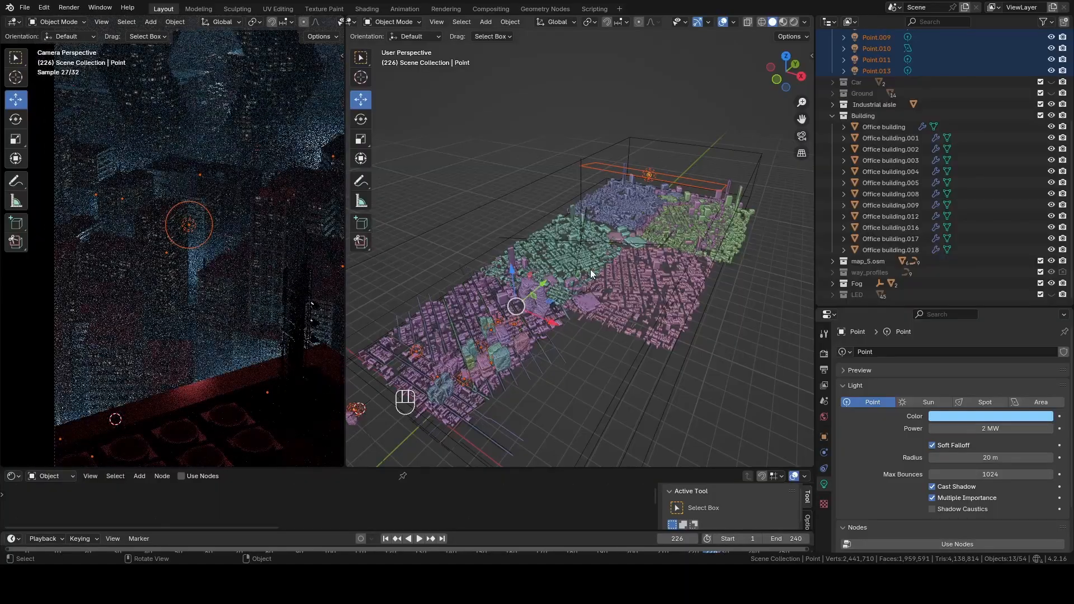
Step: Select the Point.002 light among the foreground buildings, frame it, and inspect its ray visibility settings
middle_click_drag(649, 215, 642, 243, "shift")
middle_click_drag(521, 362, 495, 308, "shift")
scroll(575, 288, "up", 9)
left_click(395, 379)
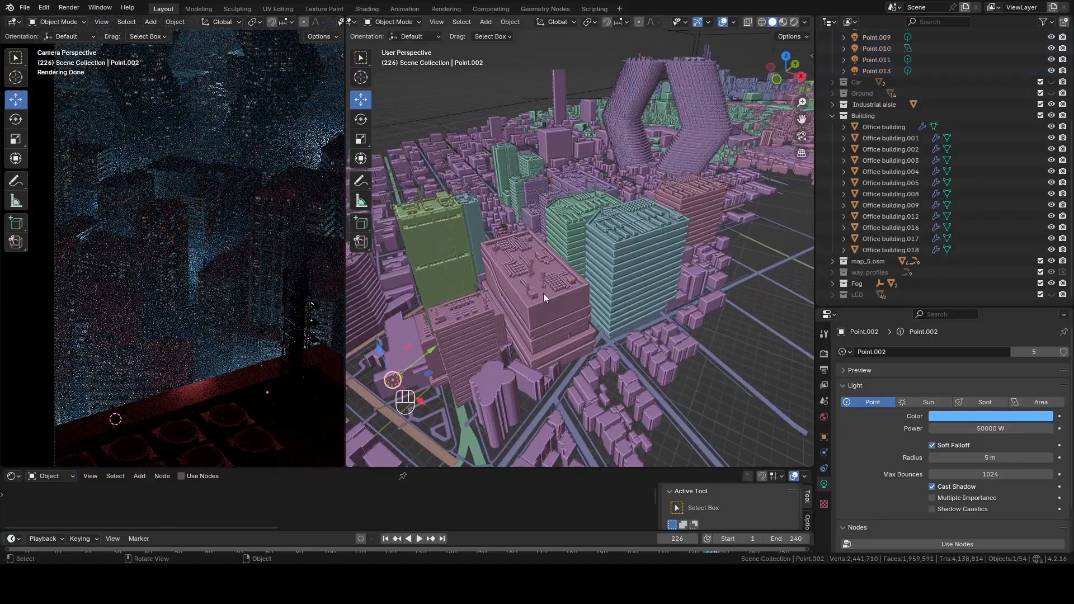
key("KP_Decimal")
middle_click_drag(587, 316, 651, 359)
left_click(824, 436)
scroll(932, 457, "down", 10)
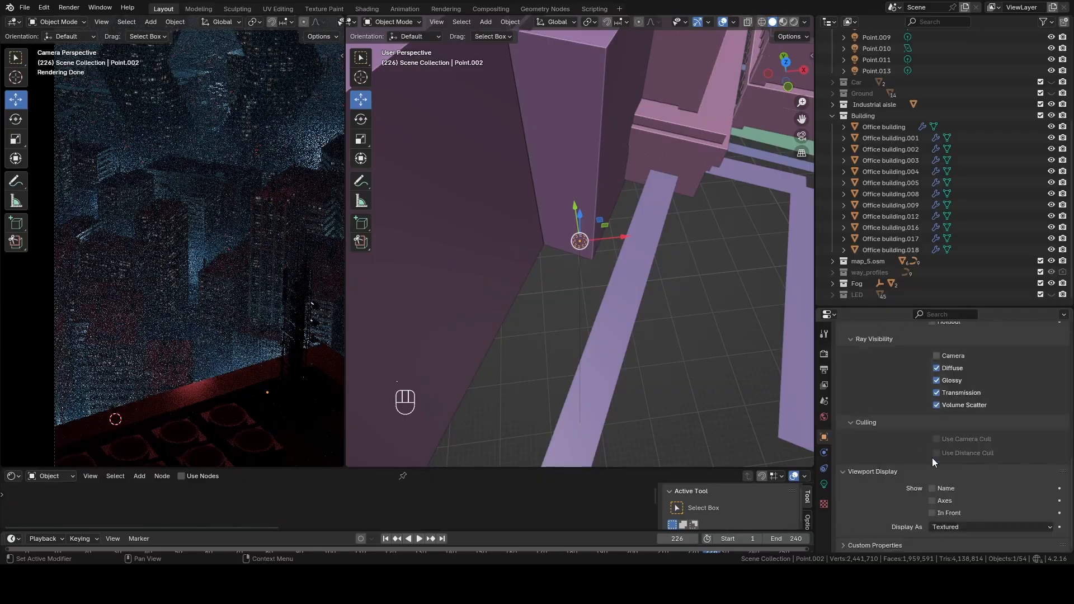
scroll(511, 288, "down", 8)
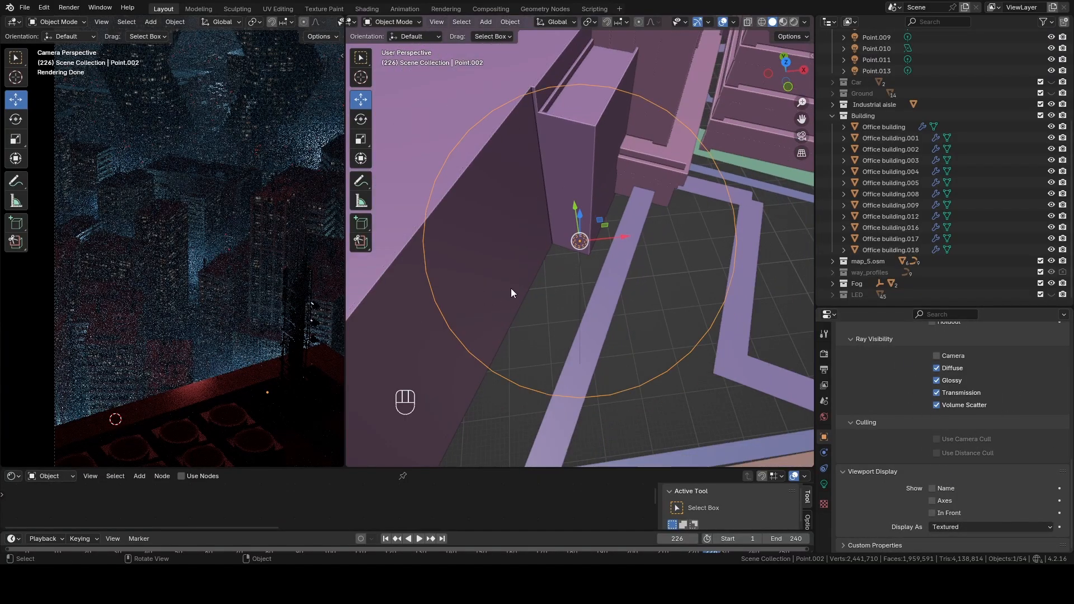
Step: Look through the camera in the solid view and raise the Point.002 light about 84.5 m along Z
middle_click_drag(572, 252, 603, 292)
key("KP_0")
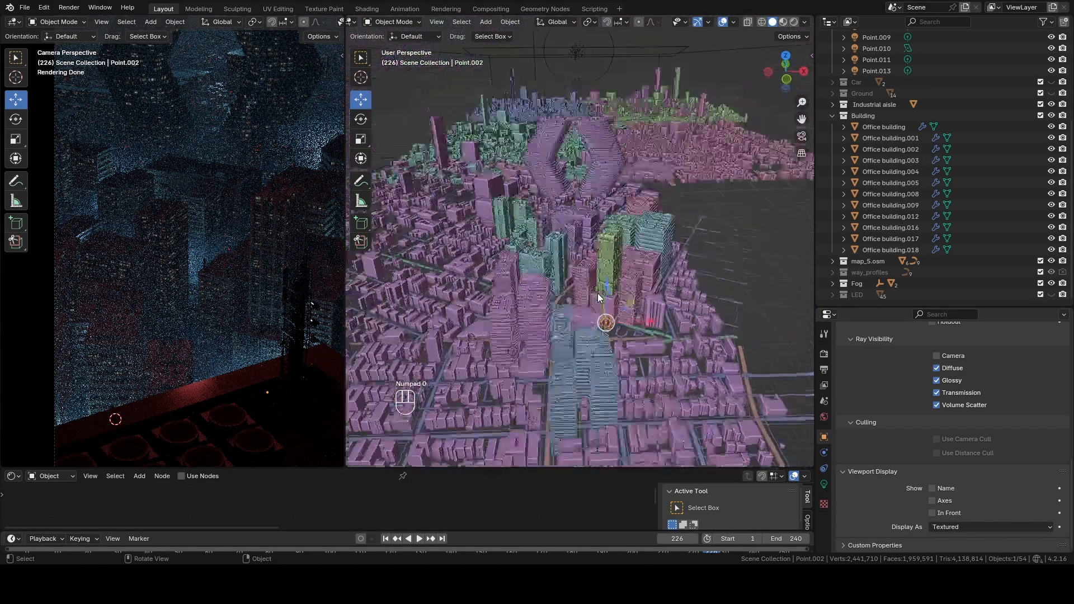
left_click_drag(610, 295, 611, 223)
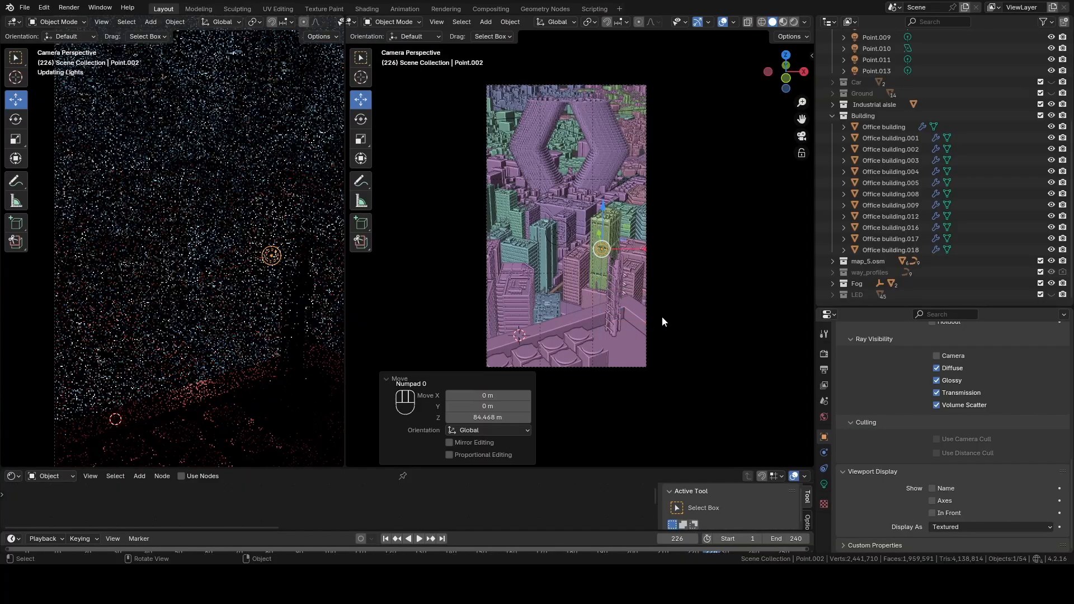
scroll(296, 26, "down", 5)
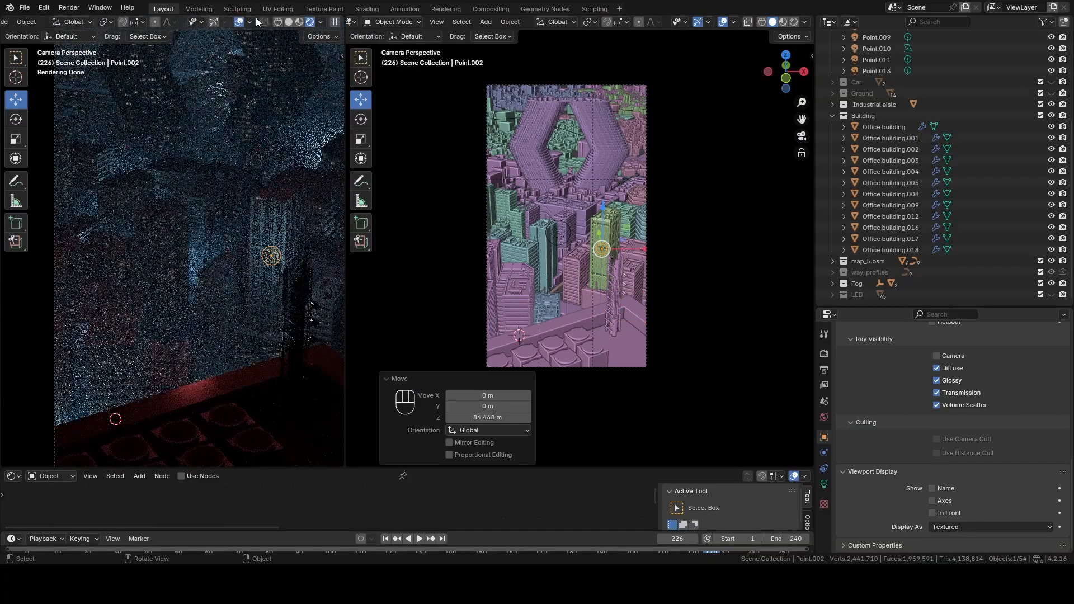
Step: Hide the rendered view's overlays to examine the lit tower up close, and undo the light's move
left_click(239, 22)
scroll(259, 237, "up", 6)
middle_click_drag(316, 239, 193, 232, "shift")
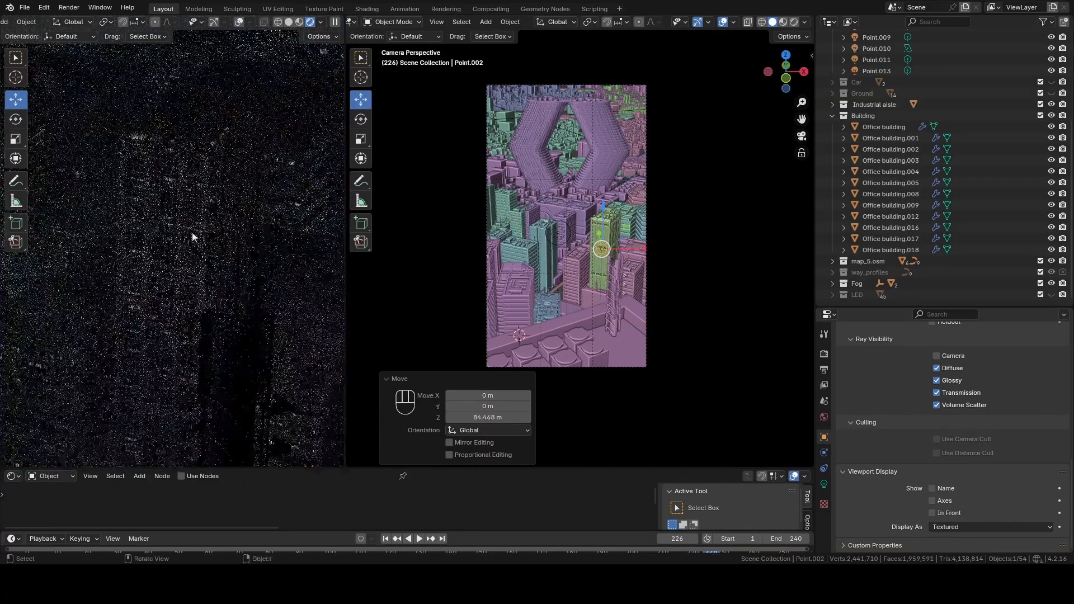
key("ctrl+z")
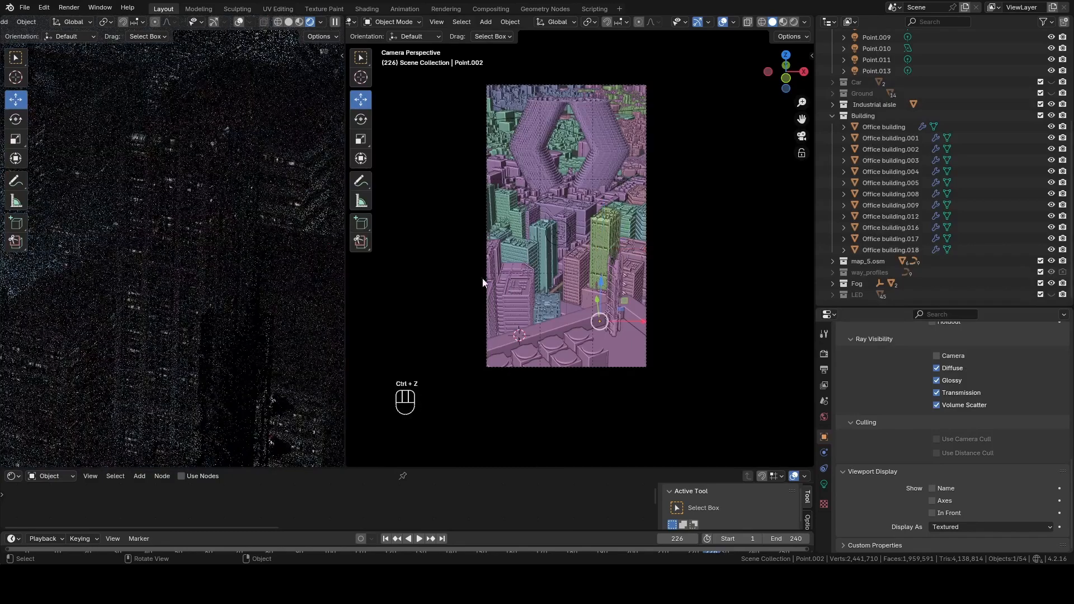
middle_click_drag(190, 301, 281, 355, "shift")
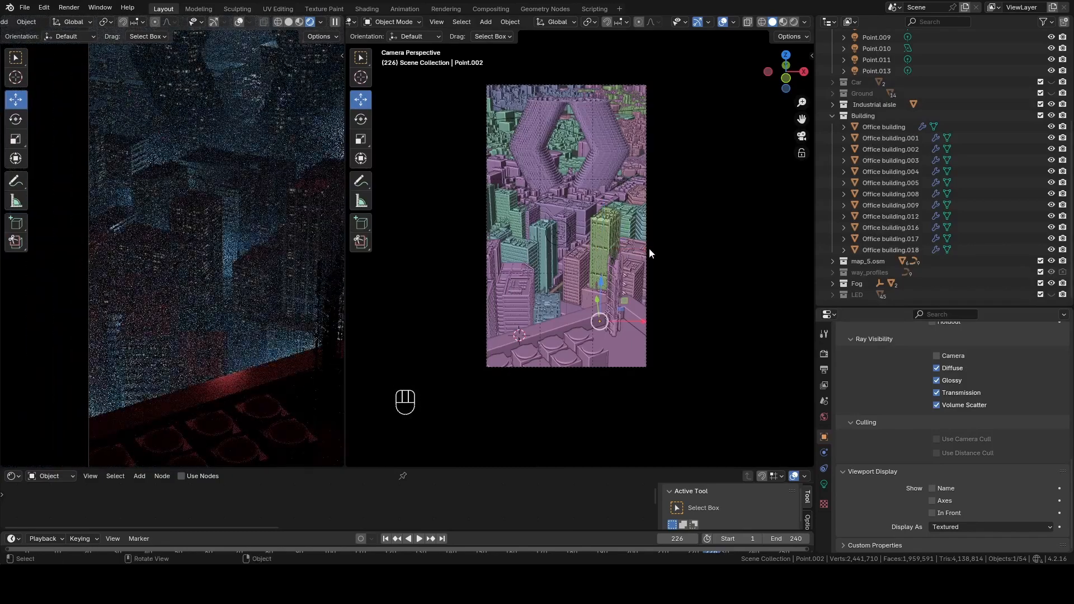
Step: Select all lights from Point.013 to Point and examine their positions in the solid camera view
middle_click_drag(648, 253, 639, 325, "shift")
left_click(895, 70)
scroll(900, 89, "up", 6)
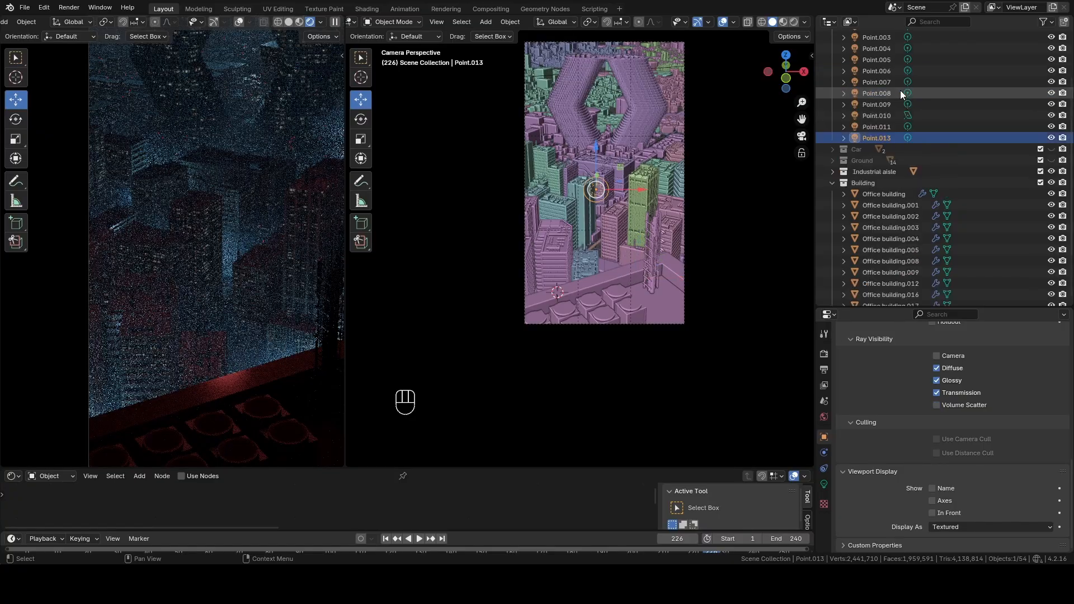
left_click(870, 69, "shift")
middle_click_drag(703, 181, 595, 225, "shift")
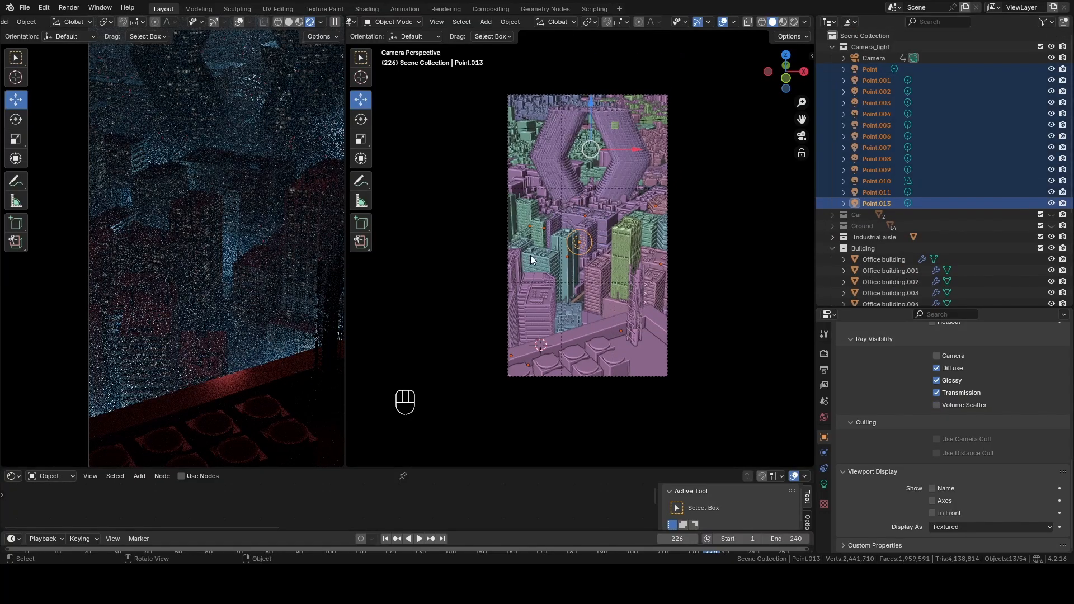
Step: Select only the Point.013 light and inspect its light settings and ray visibility options
left_click(579, 244)
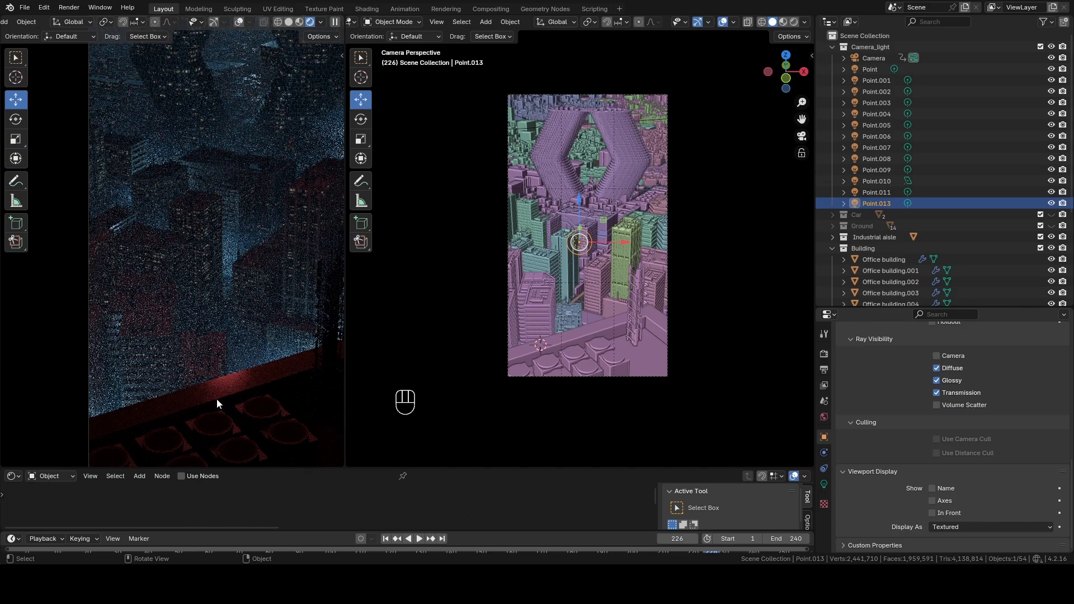
middle_click_drag(241, 387, 199, 315, "shift")
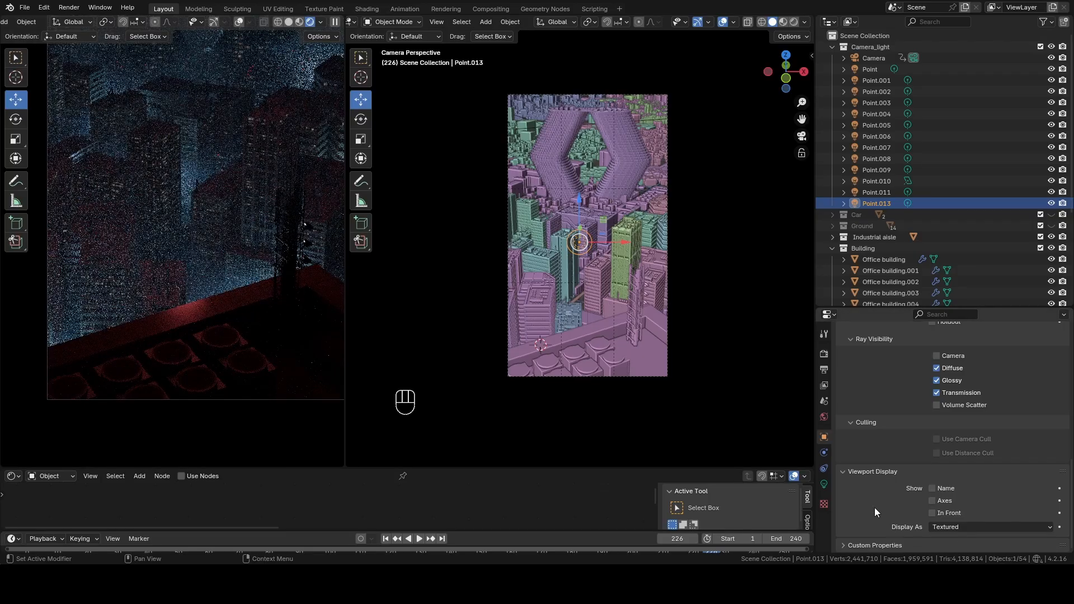
left_click(826, 484)
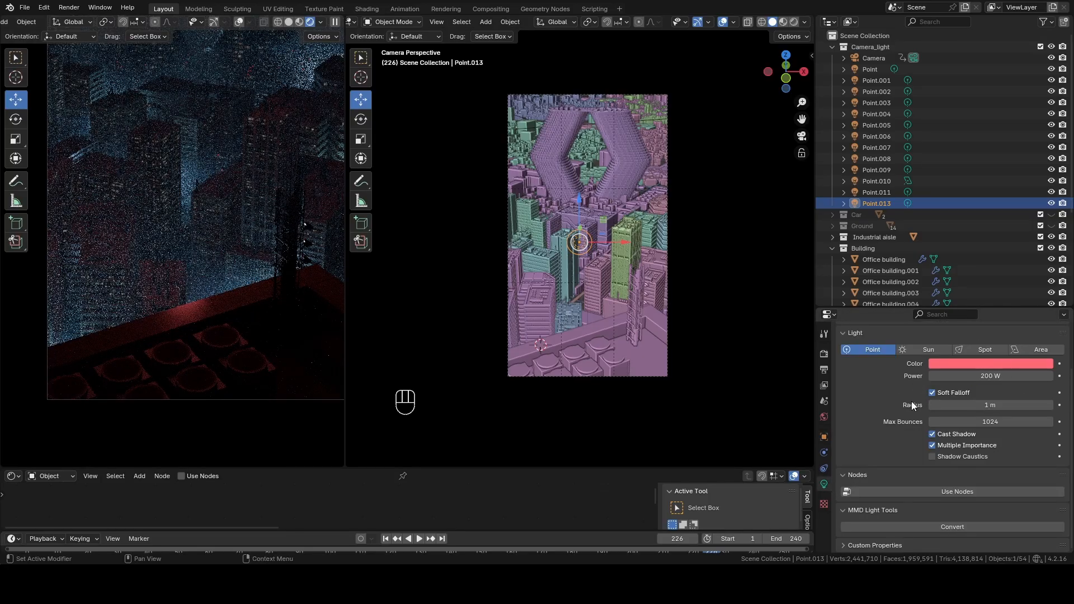
left_click(823, 436)
scroll(950, 430, "down", 5)
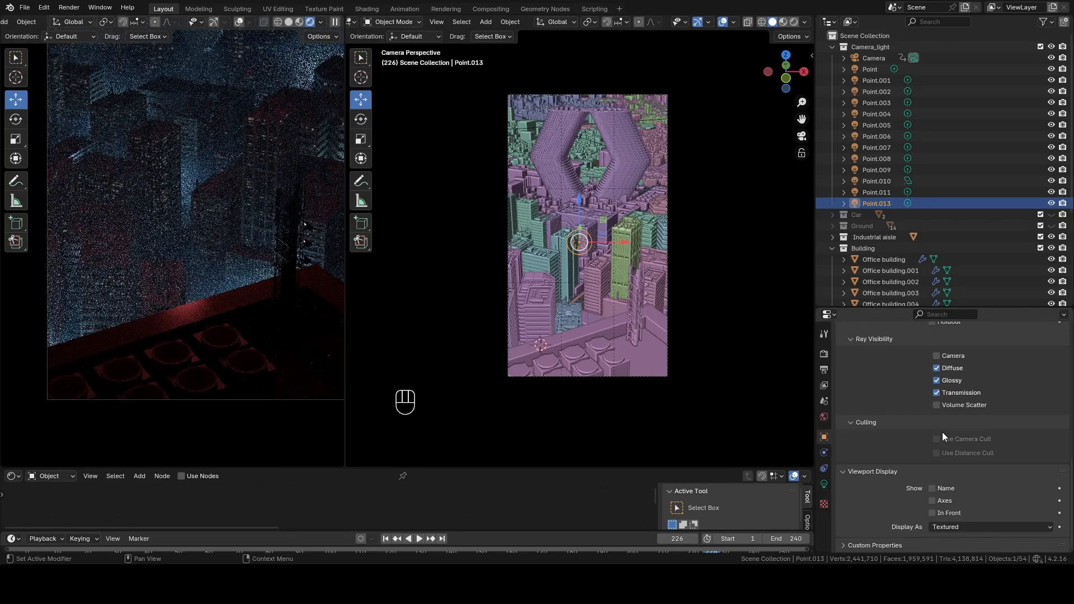
Step: Hide the Point.013 light to compare the foreground rooftop and towers without it, and show it again
left_click(1052, 205)
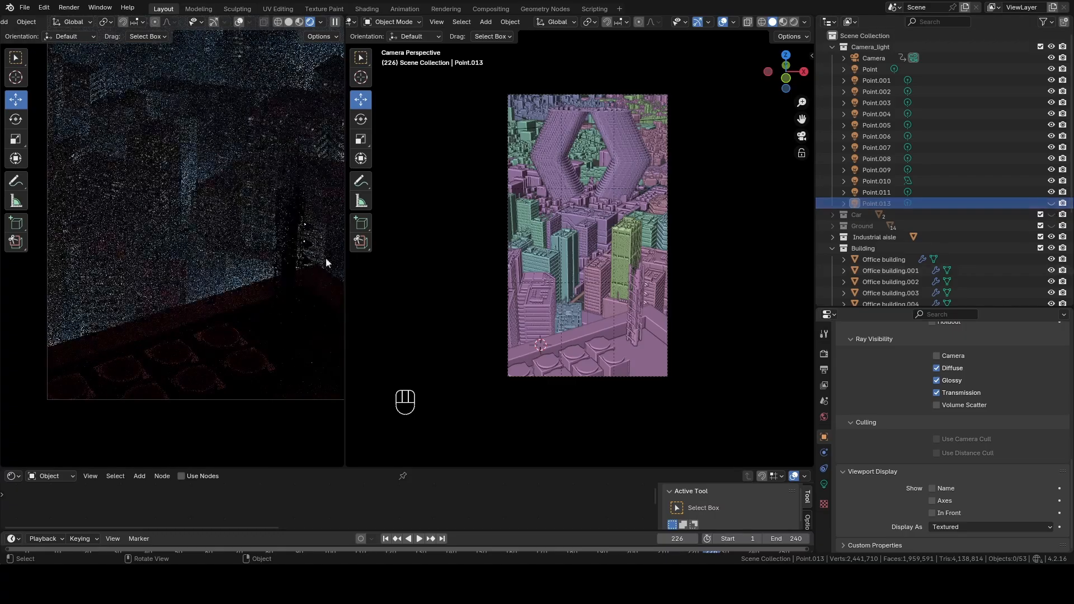
scroll(247, 325, "down", 1)
middle_click_drag(263, 298, 258, 330, "shift")
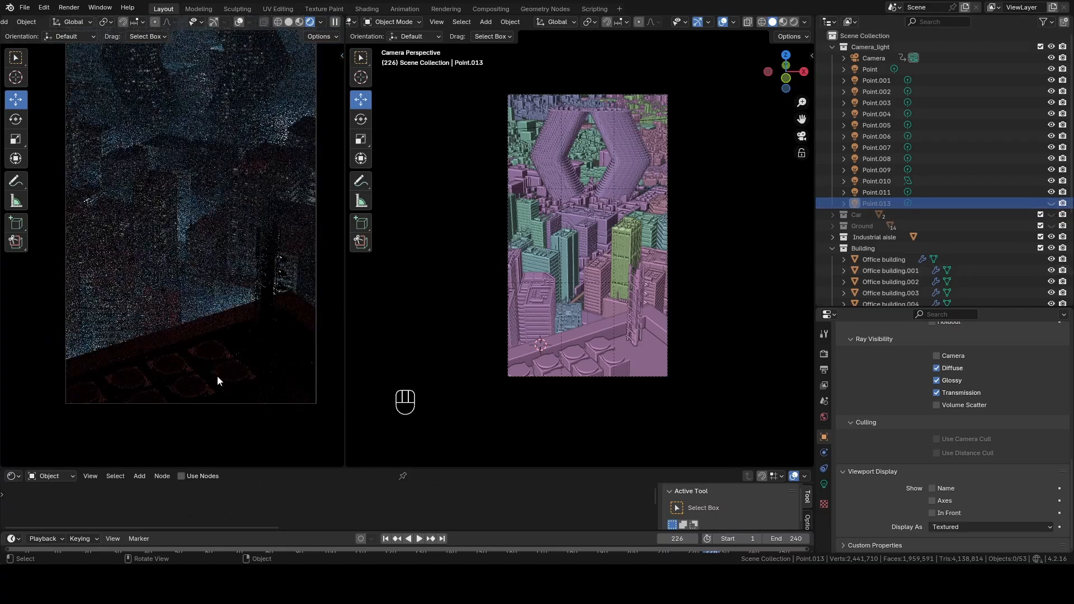
left_click(1051, 203)
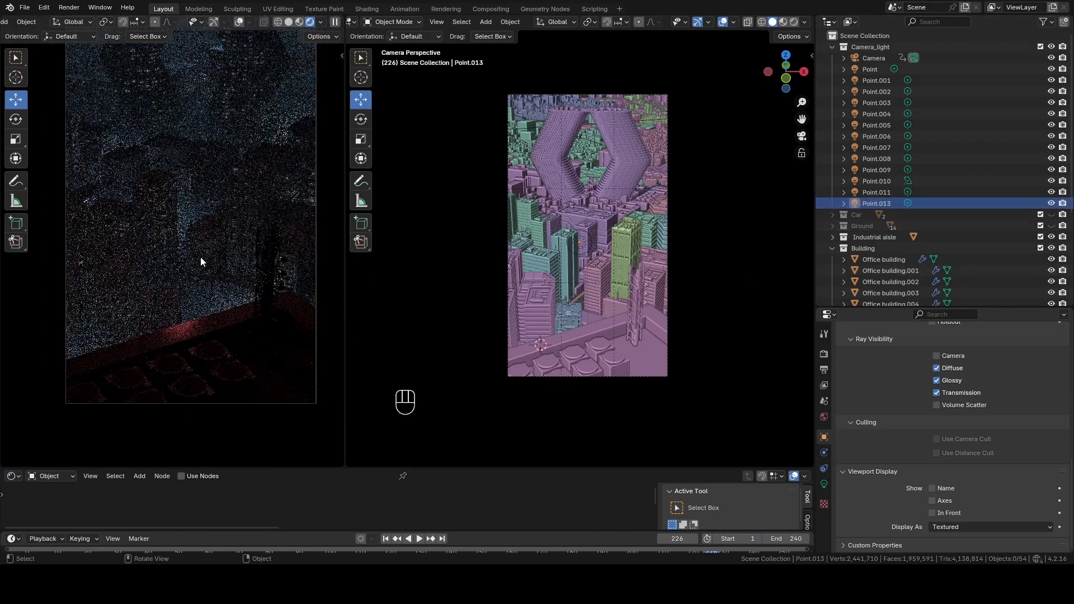
scroll(235, 297, "up", 1)
middle_click_drag(235, 292, 226, 263, "shift")
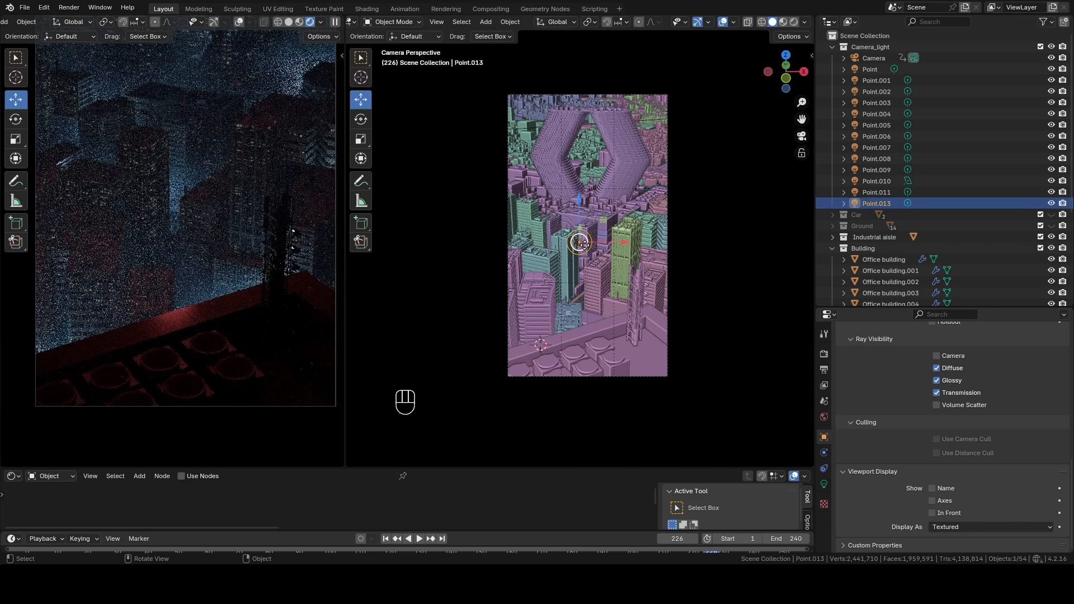
scroll(219, 208, "up", 1)
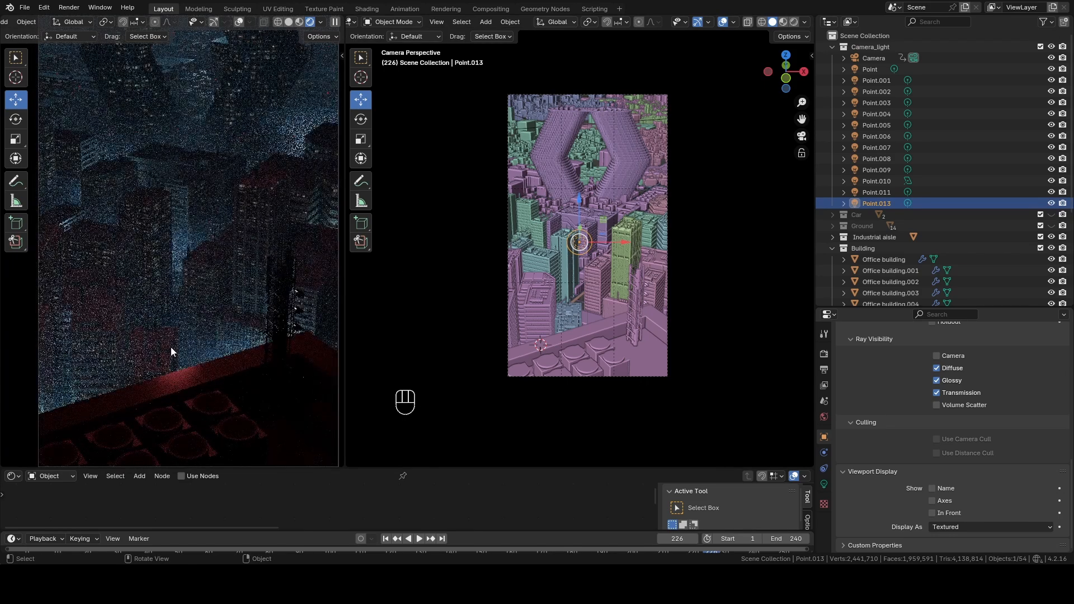
Step: Select the lights from Point.011 to Point and examine the rooftops near the hexagonal tower in the solid view
left_click(877, 192)
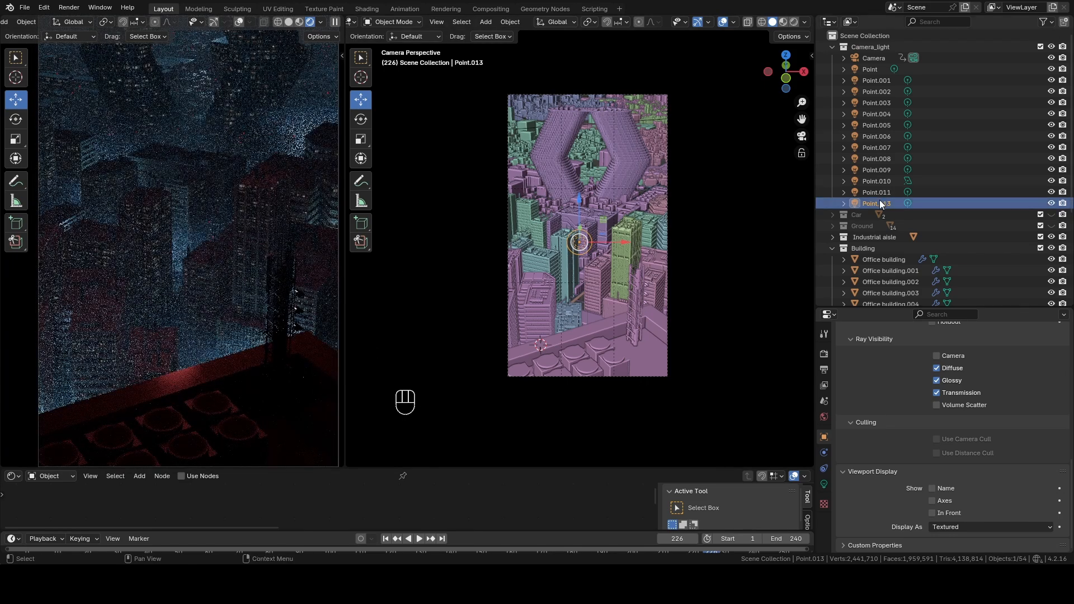
left_click(872, 71, "shift")
scroll(553, 239, "up", 3)
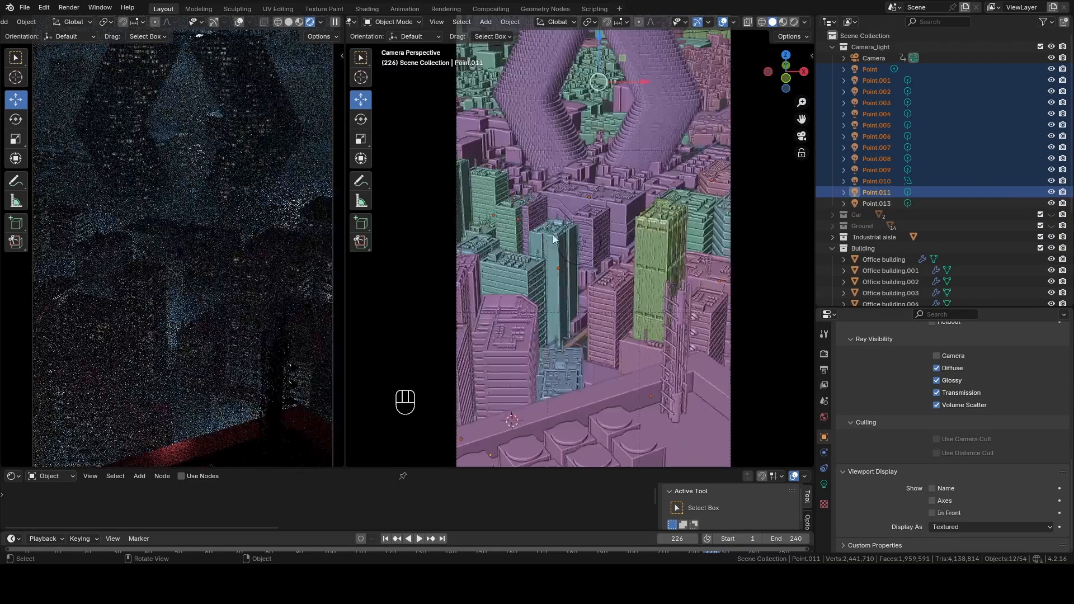
scroll(578, 256, "up", 3)
scroll(447, 277, "up", 4)
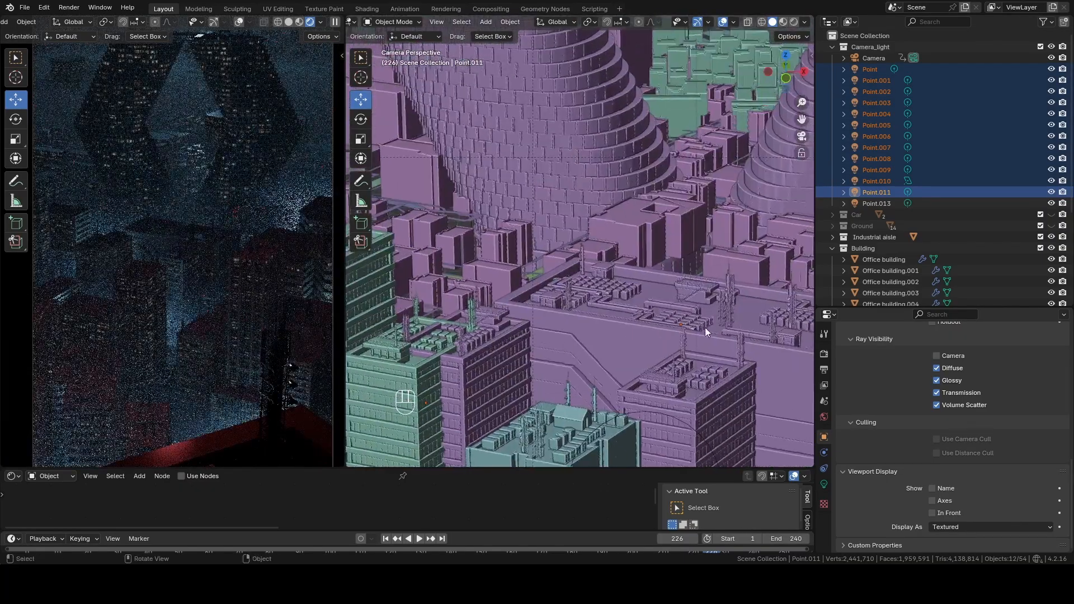
middle_click_drag(705, 327, 398, 375, "shift")
Step: Examine the rooftops and foggy city lighting close up in the rendered view, and fit the whole camera frame
middle_click_drag(234, 242, 68, 335, "shift")
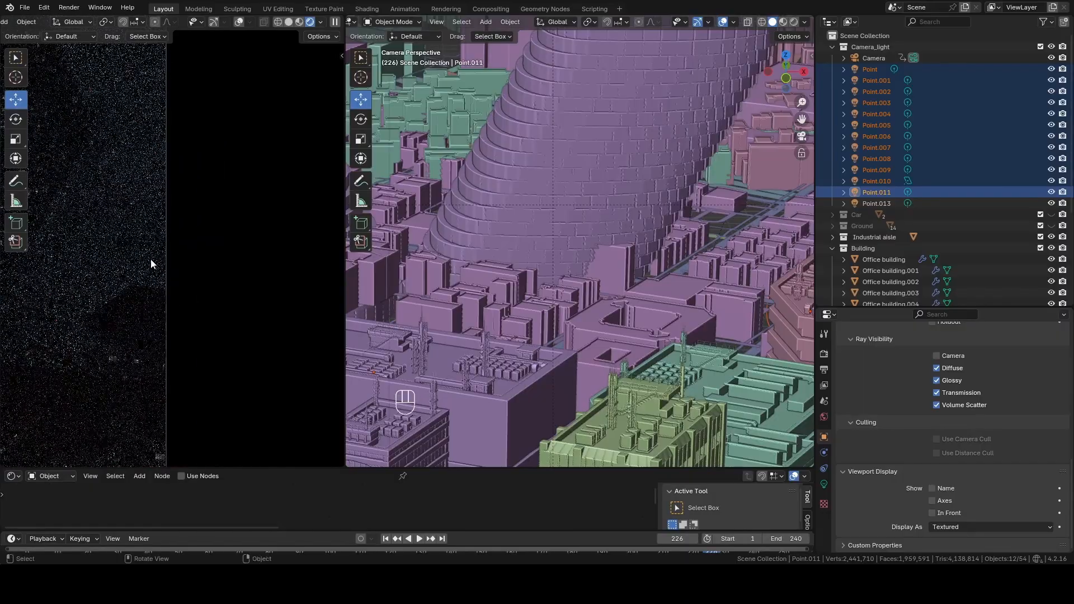
middle_click_drag(151, 259, 268, 302, "shift")
scroll(163, 319, "up", 4)
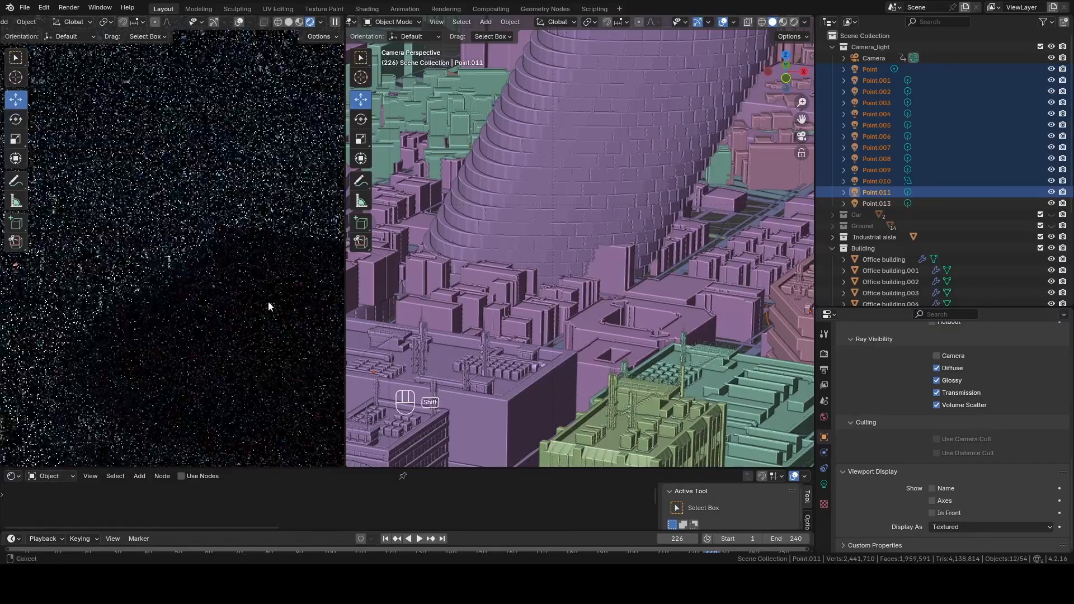
scroll(140, 230, "up", 3)
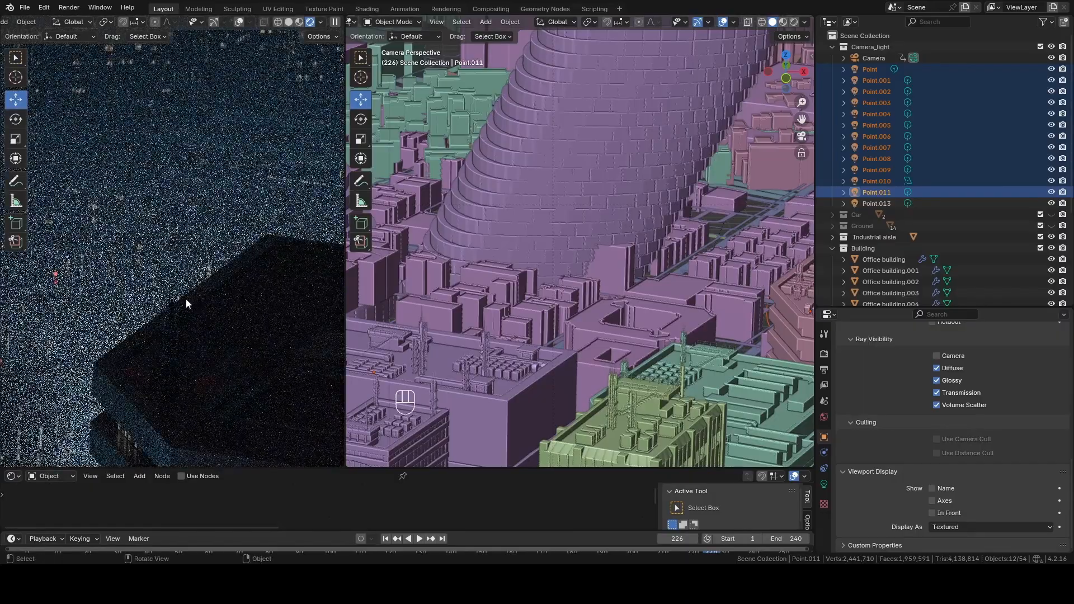
scroll(185, 298, "down", 4)
middle_click_drag(166, 284, 250, 250, "shift")
middle_click_drag(158, 249, 220, 246, "shift")
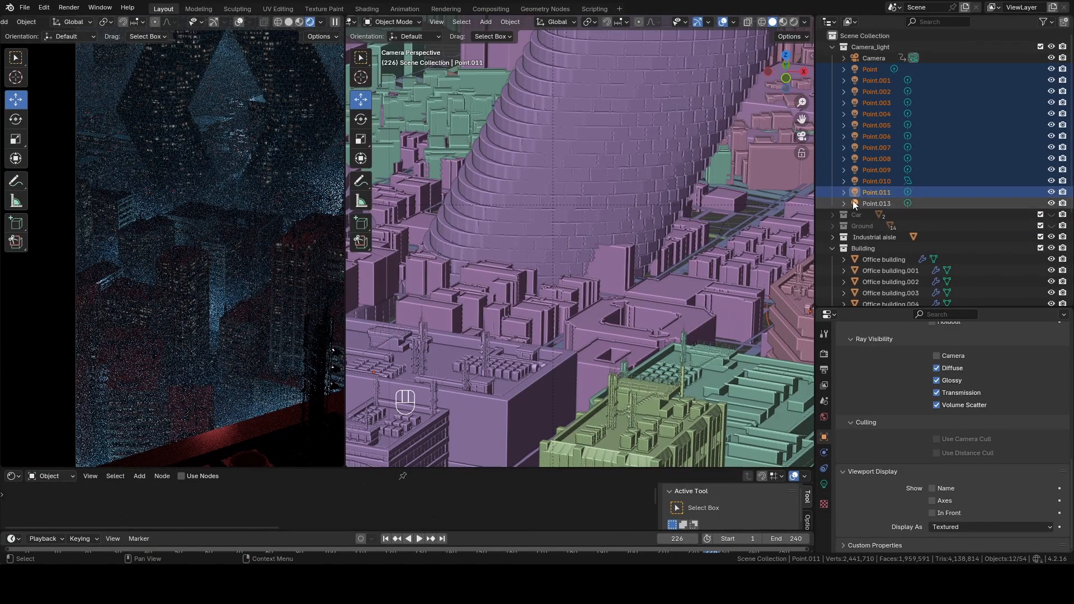
key("Home")
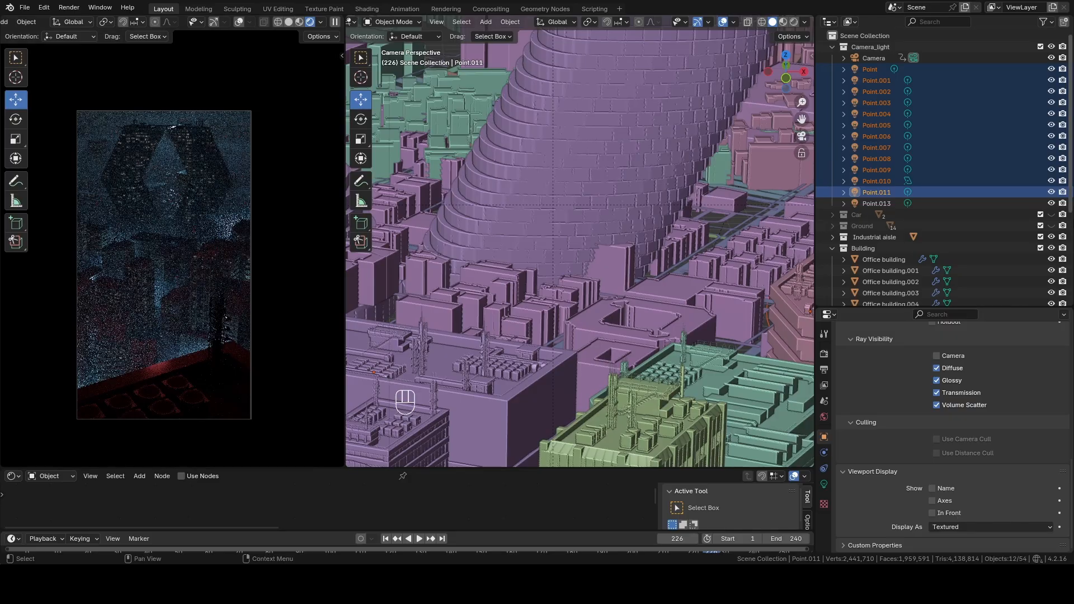
Step: Show the Ground collection and examine its effect between the buildings in the rendered camera view
scroll(922, 181, "down", 5)
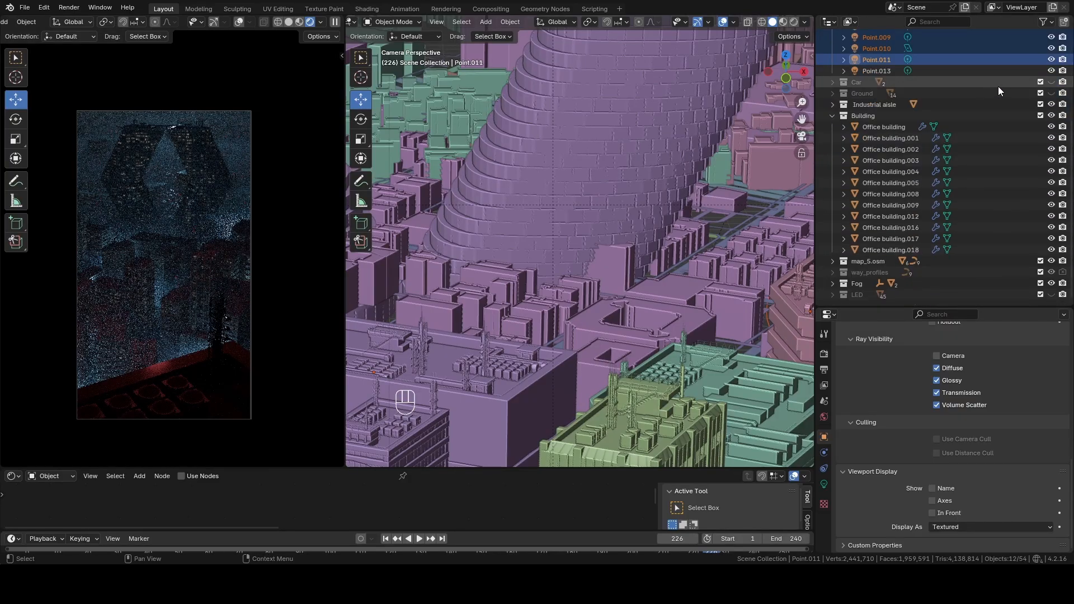
left_click(1051, 93)
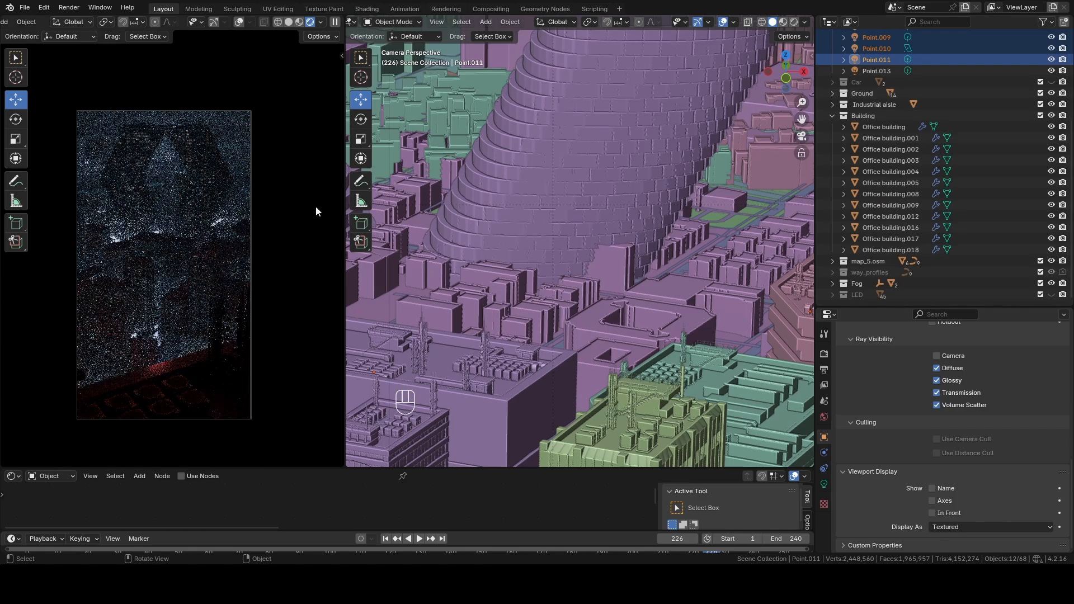
scroll(190, 263, "up", 5)
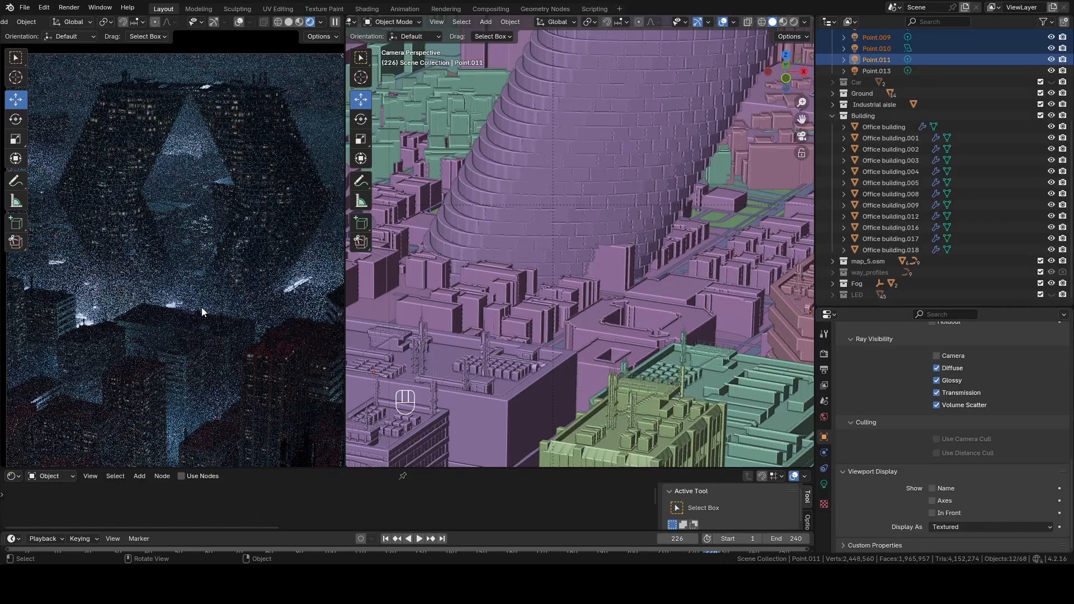
Step: Examine the lower city and rooftop in the rendered camera view, and select and frame the first Office building in the solid view
scroll(126, 298, "down", 3)
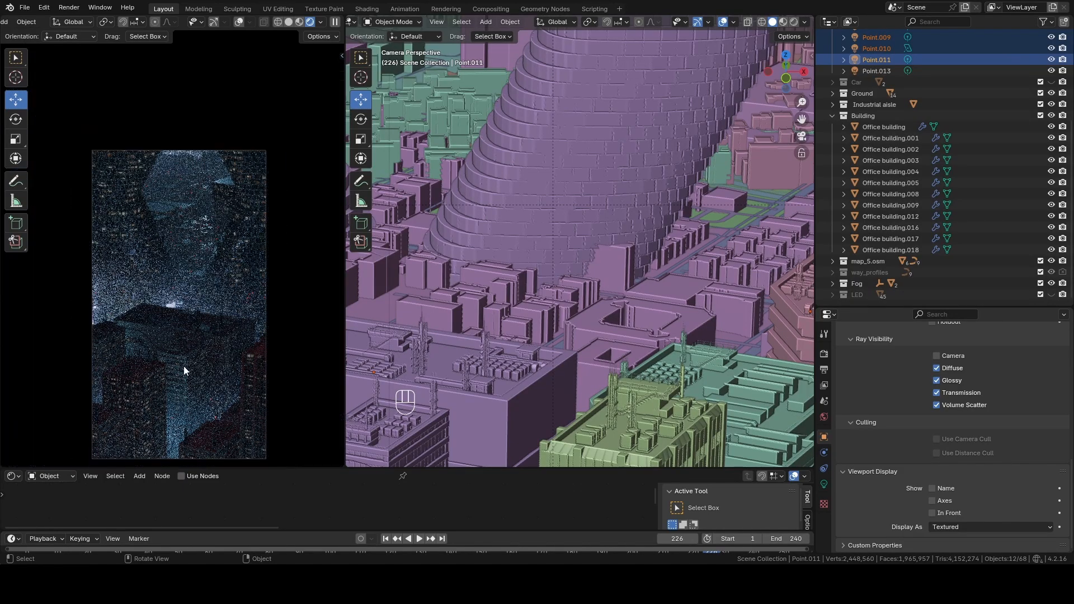
middle_click_drag(170, 370, 185, 290, "shift")
scroll(146, 276, "up", 2)
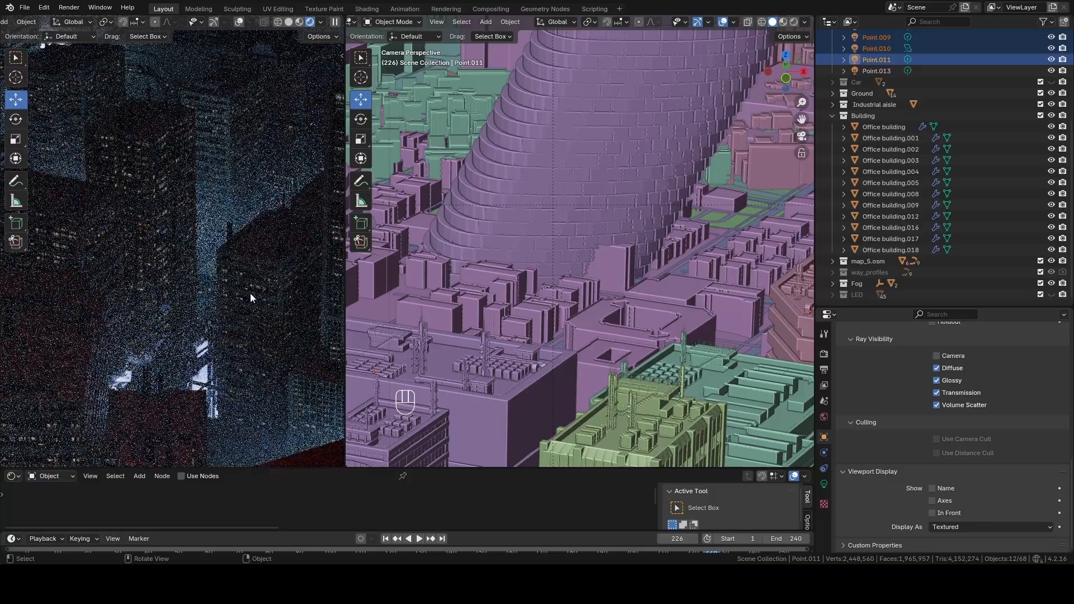
scroll(177, 247, "down", 5)
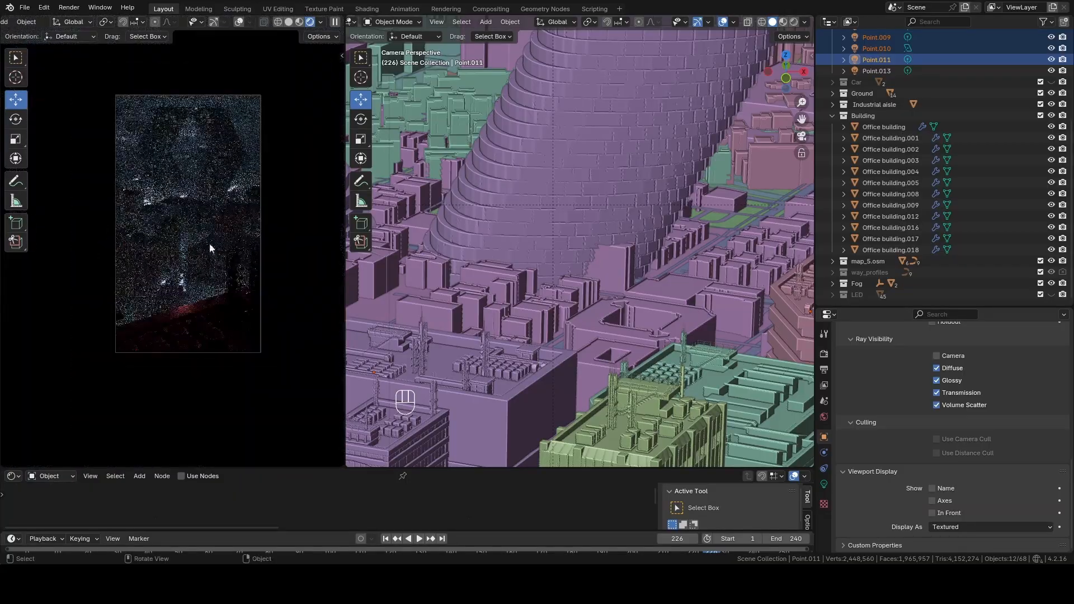
left_click(882, 128)
key("KP_Decimal")
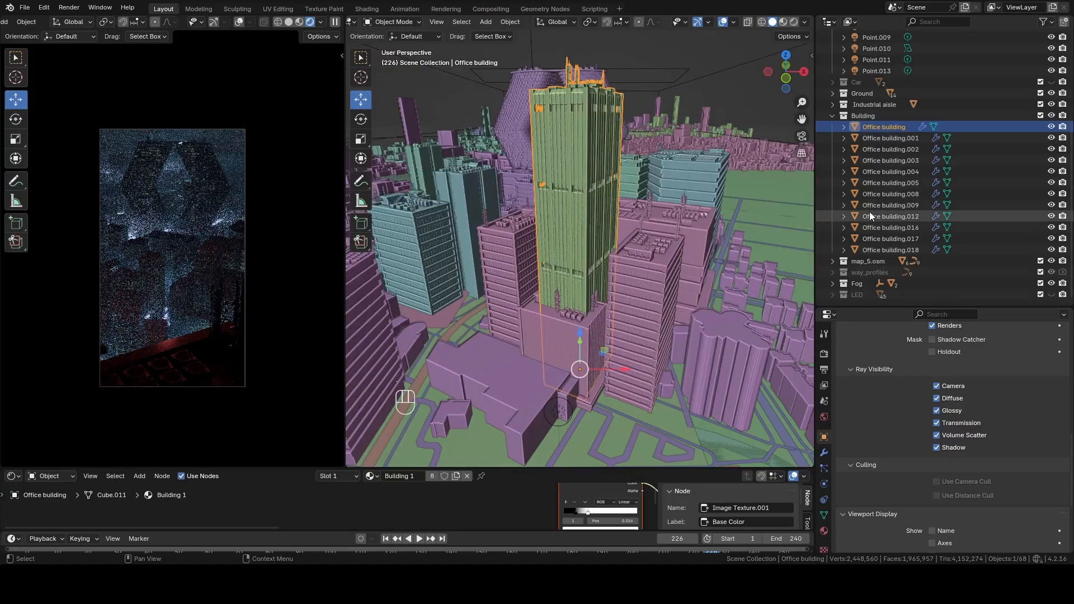
Step: Look down on the map buildings from above and select the Ground_light.004 plane between them
left_click(838, 283)
scroll(879, 227, "up", 6)
middle_click_drag(700, 213, 537, 241)
left_click(535, 240)
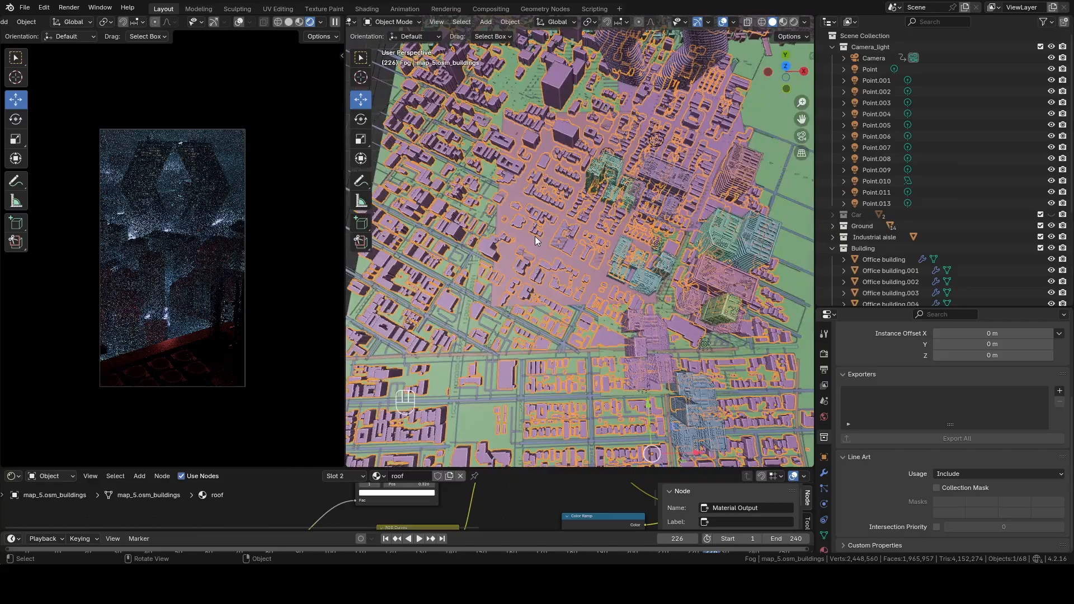
scroll(504, 249, "up", 3)
left_click(491, 241)
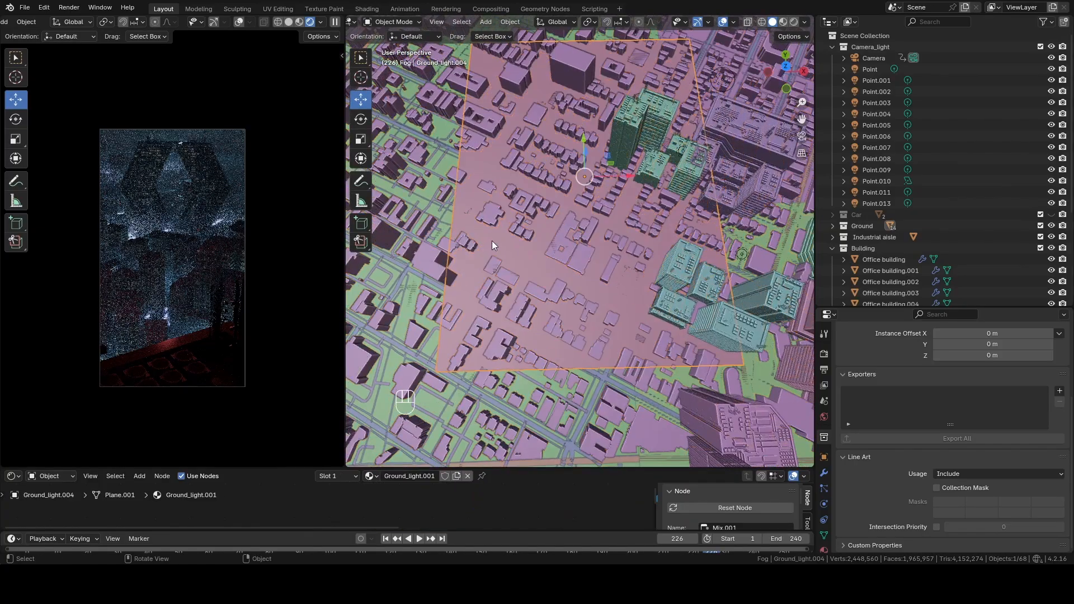
Step: Expand the Ground collection, select the Ground_light plane, and enlarge the lower editor to show its Ground_light.001 material nodes
left_click(832, 226)
scroll(878, 237, "down", 5)
left_click(897, 192)
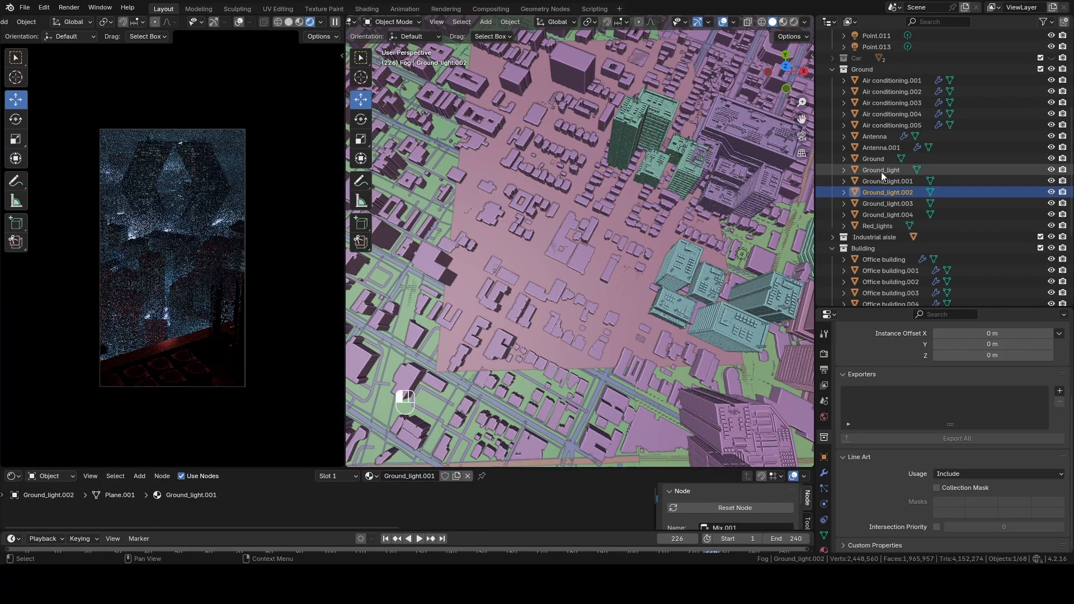
left_click(881, 171)
left_click_drag(287, 469, 287, 376)
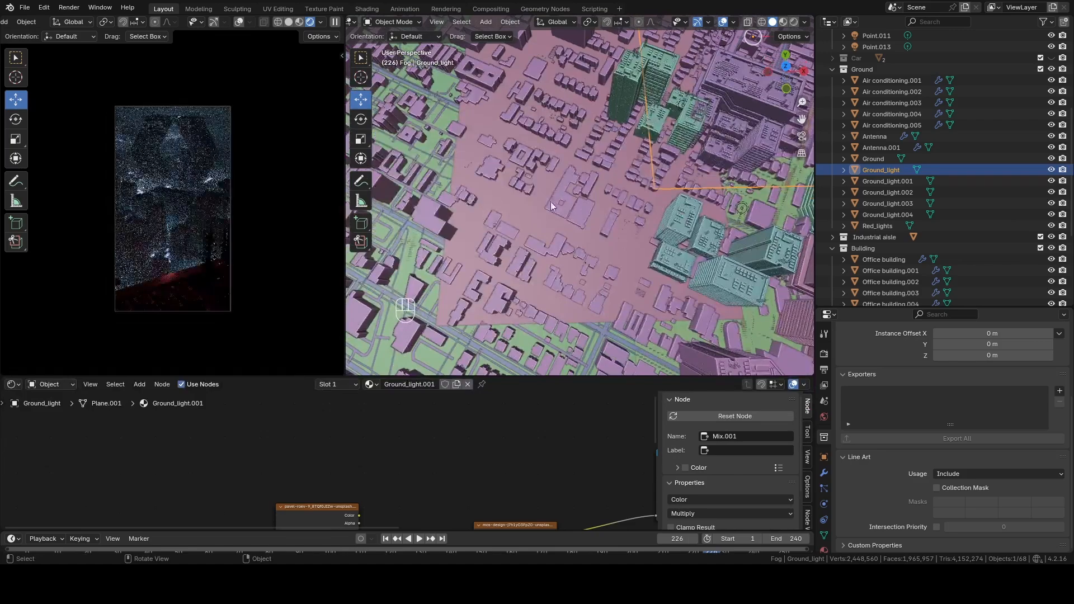
middle_click_drag(476, 508, 458, 472)
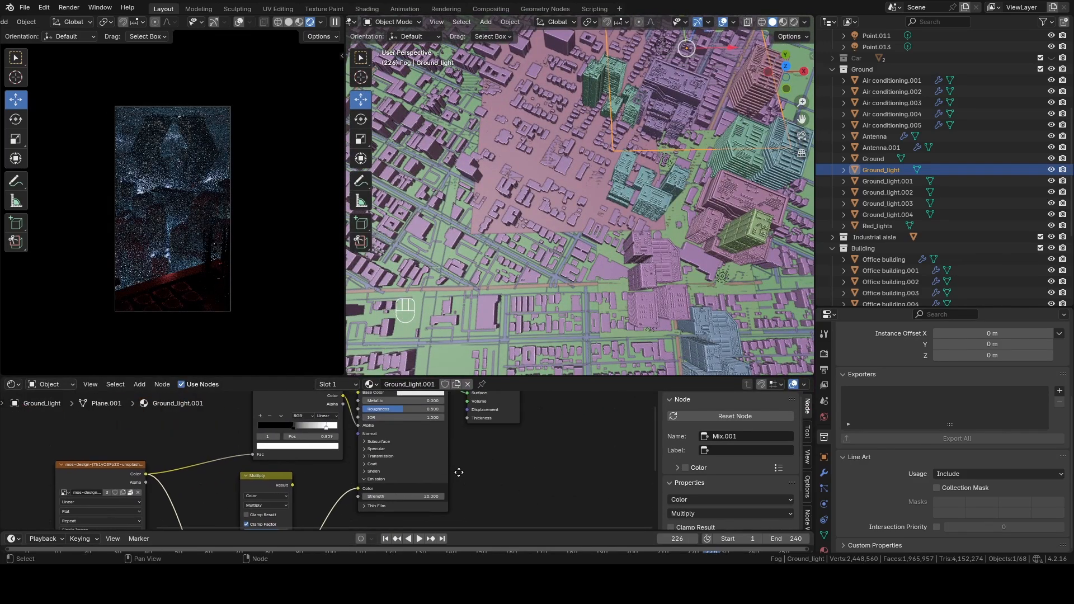
Step: Change the lower editor to the UV Editor and put Ground_light in Edit Mode to show its neon street texture
left_click(14, 384)
left_click(33, 439)
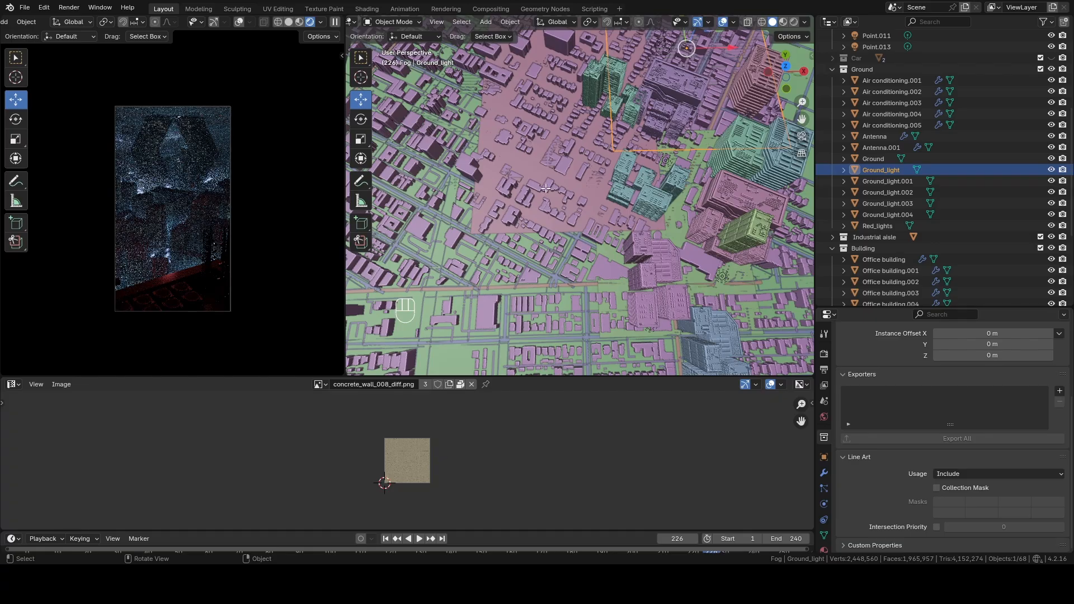
key("Tab")
scroll(434, 496, "down", 4)
middle_click_drag(436, 495, 394, 511)
scroll(406, 465, "up", 3)
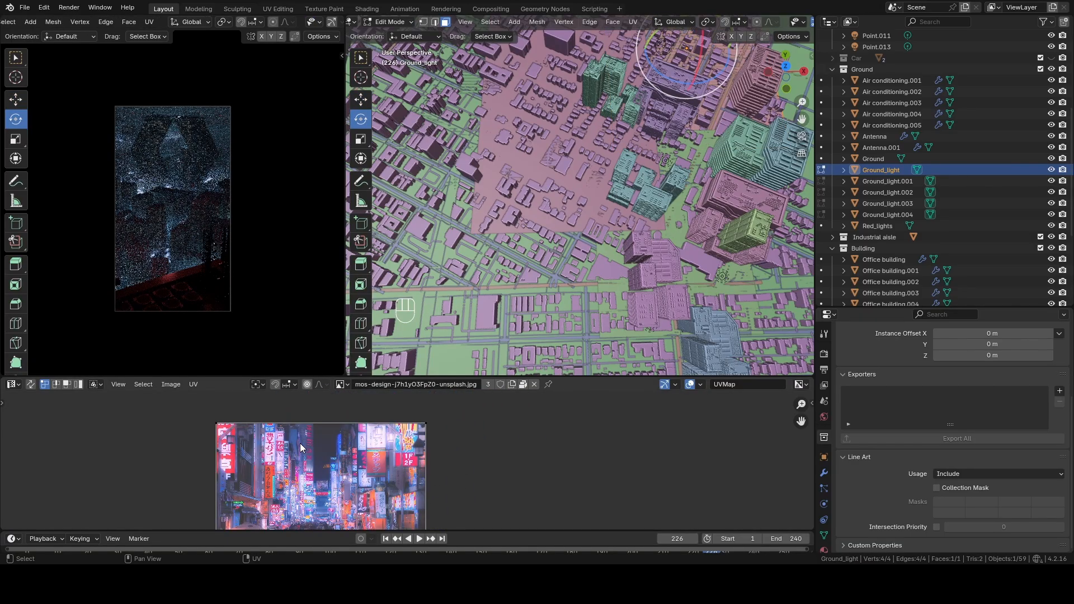
Step: Examine the Ground_light plane around the hexagonal tower, its neon texture and its glow in the render, and leave Edit Mode
scroll(636, 179, "down", 3)
middle_click_drag(636, 178, 590, 237, "shift")
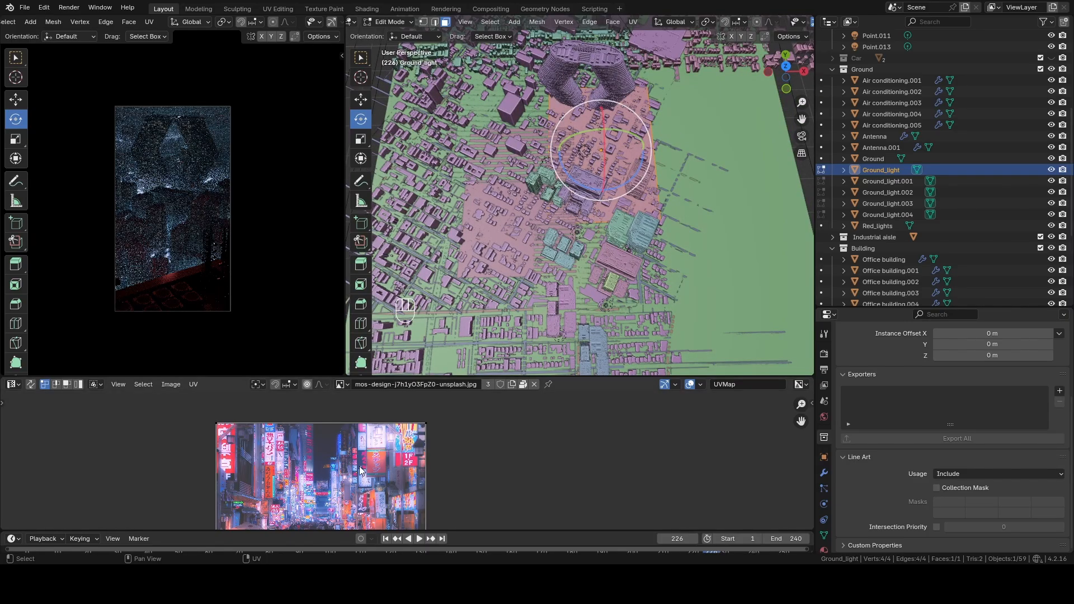
middle_click_drag(596, 157, 593, 177, "shift")
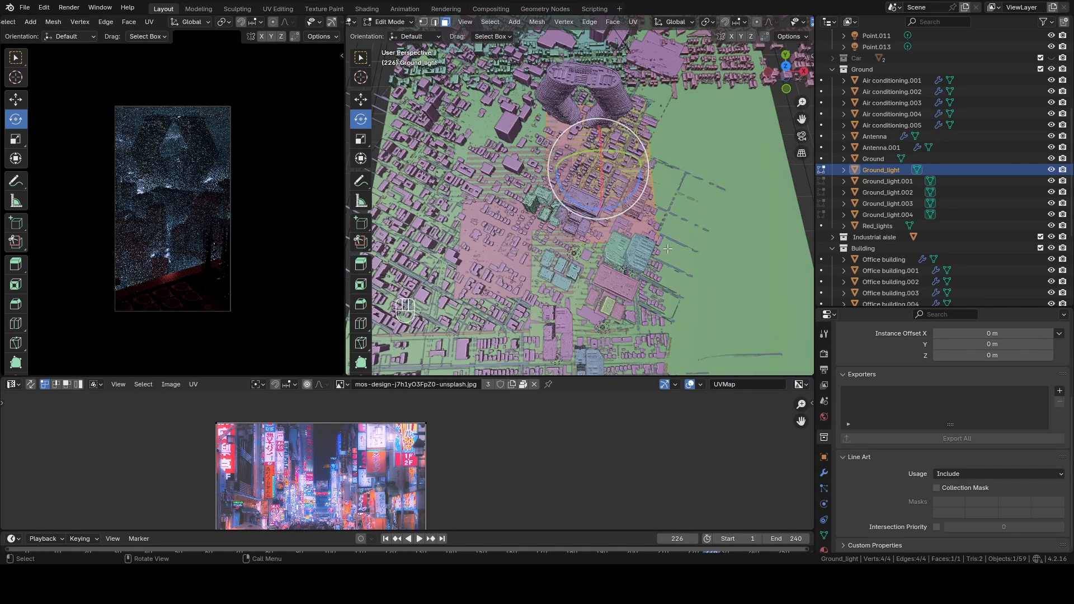
middle_click_drag(302, 489, 332, 458)
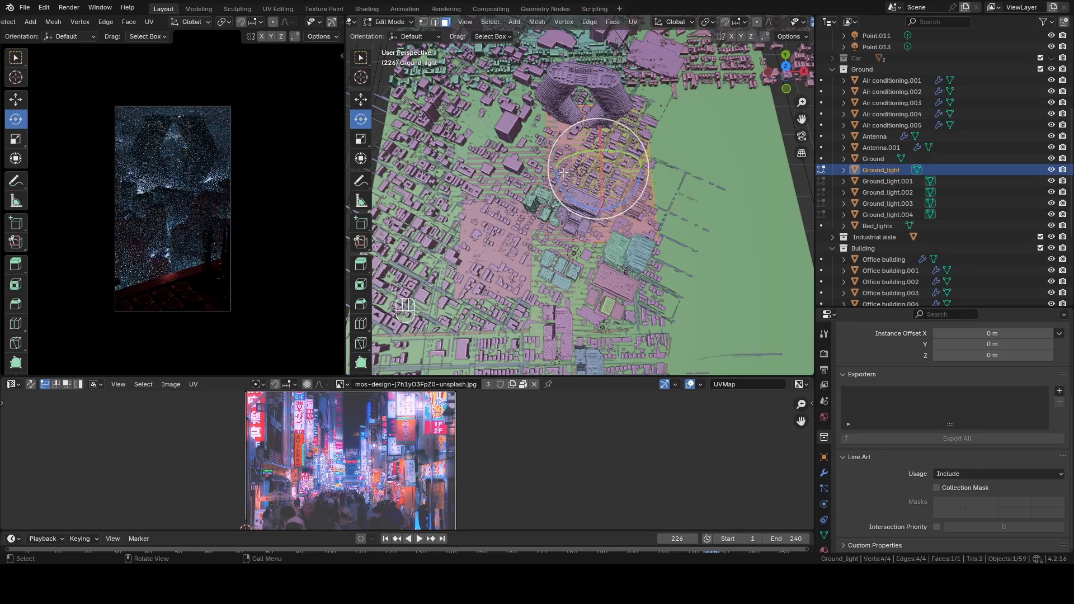
mouse_move(647, 166)
middle_mouse_down("shift")
mouse_move(653, 223)
mouse_move(647, 168)
middle_mouse_up("shift")
middle_click_drag(643, 257, 582, 197, "shift")
middle_click_drag(534, 233, 534, 292)
middle_click_drag(574, 196, 626, 224, "shift")
scroll(187, 262, "up", 8)
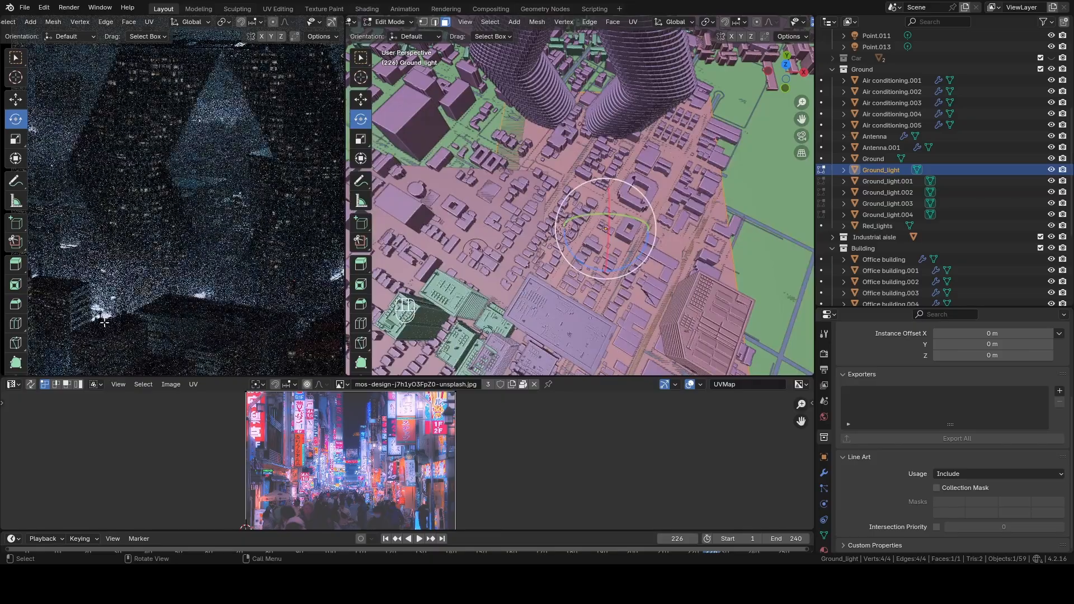
scroll(627, 241, "down", 4)
key("Tab")
Step: Raise the Ground_light plane about 43.7 m along Z to examine its texture in the rendered view, and undo the move
middle_click_drag(626, 240, 594, 186)
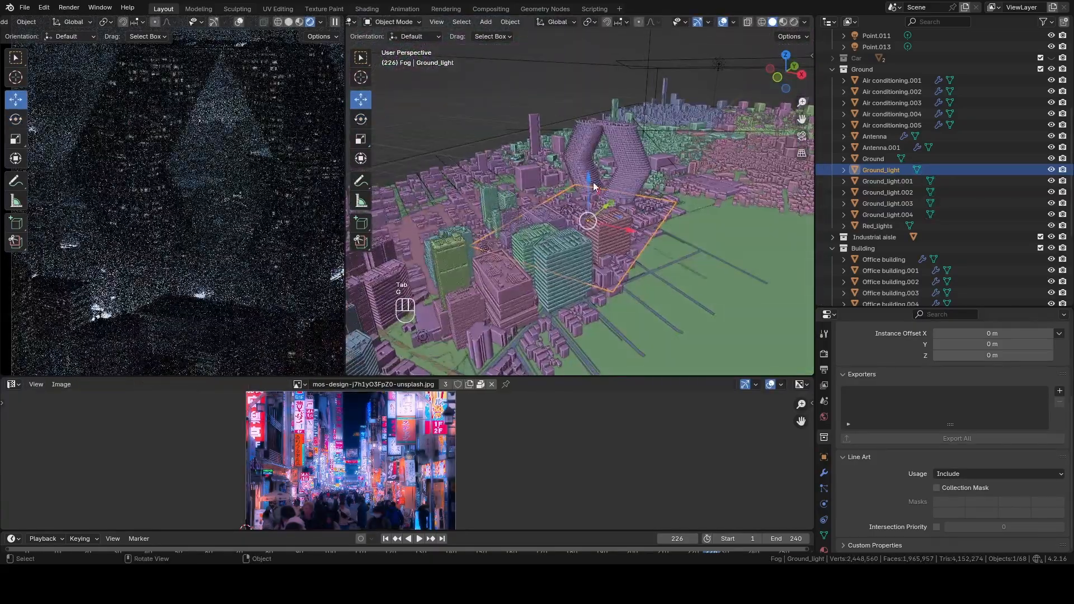
key("g")
key("z")
left_click(596, 166)
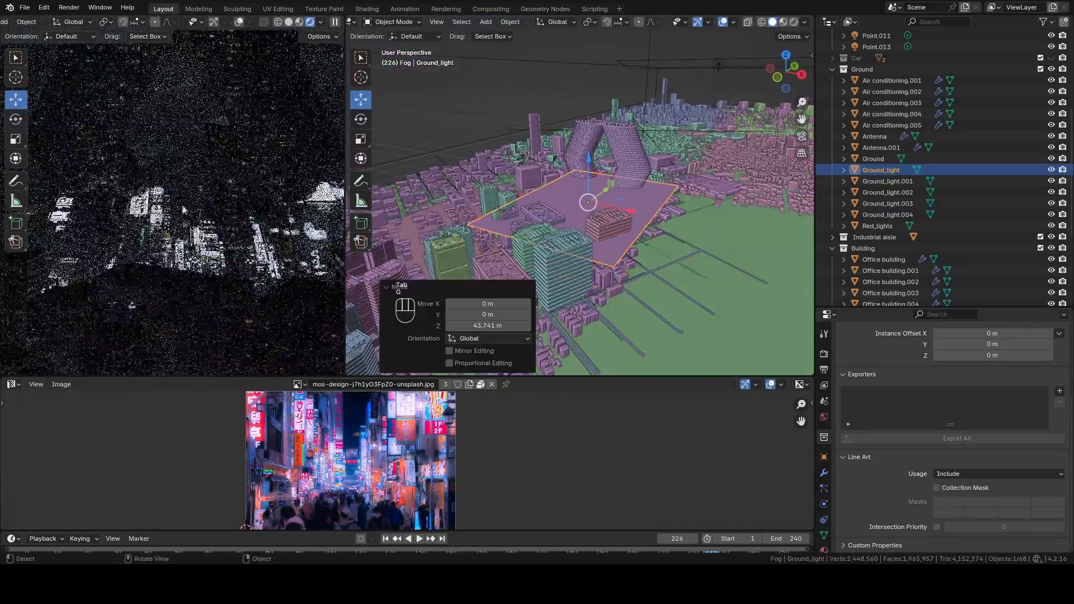
scroll(186, 268, "up", 3)
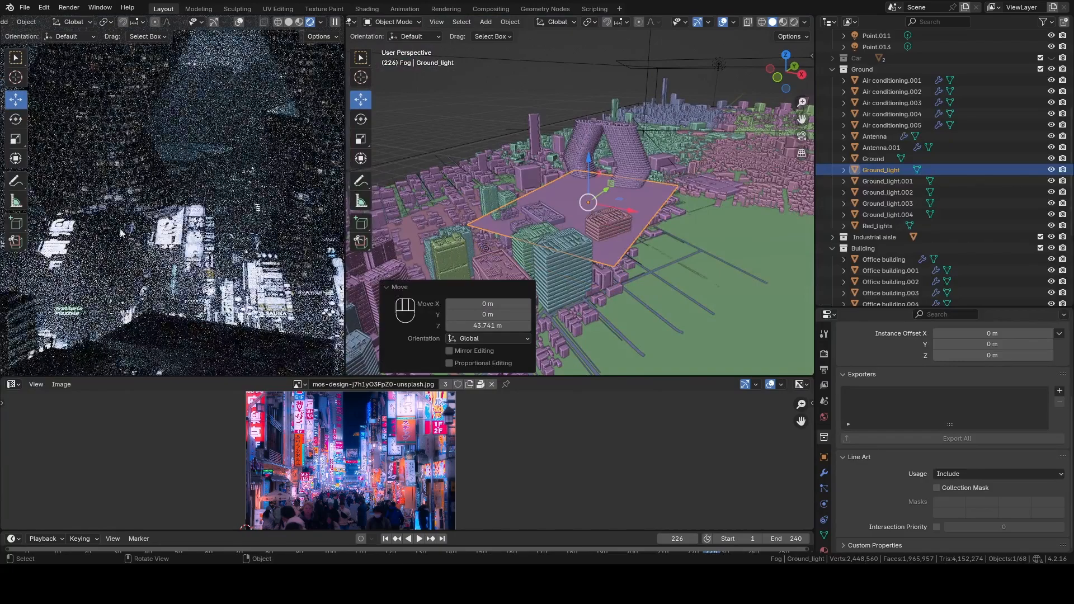
middle_click_drag(186, 268, 64, 236, "shift")
scroll(227, 195, "down", 2)
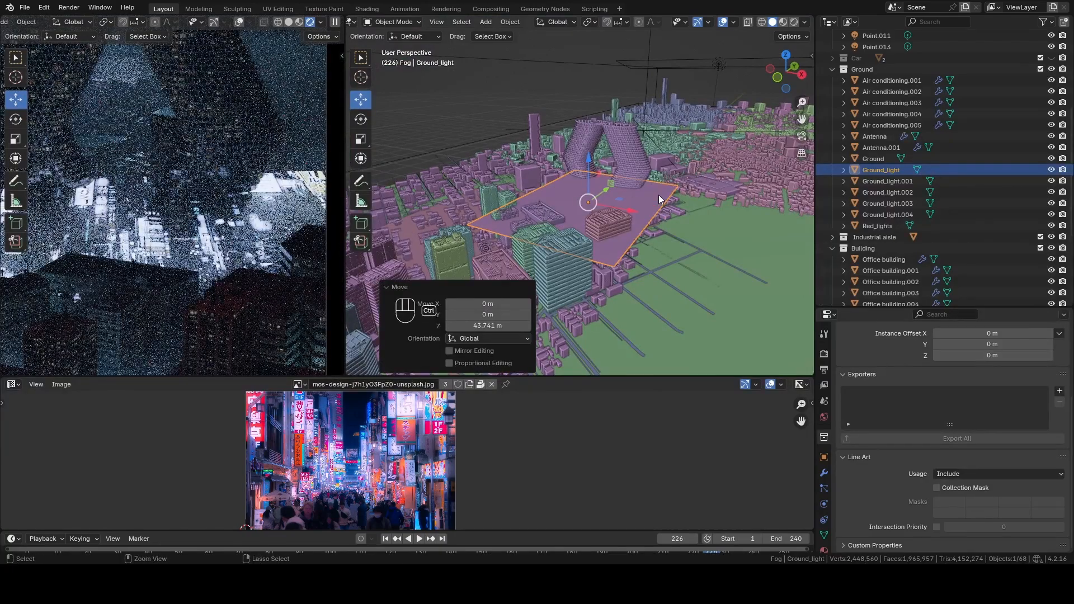
key("ctrl+z")
scroll(170, 216, "down", 2)
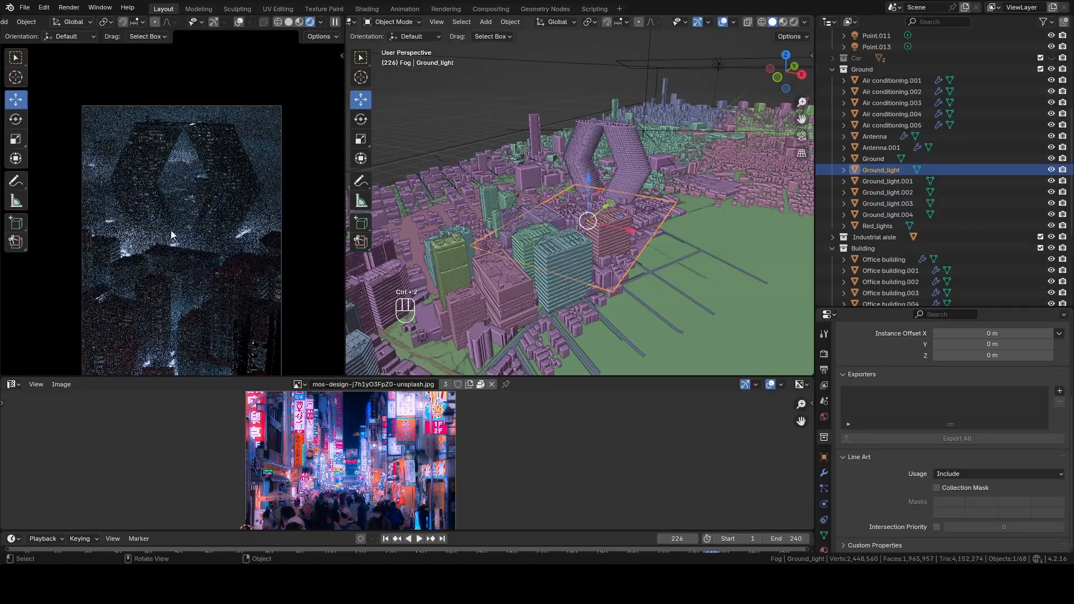
Step: Examine the ground glow between the buildings and around the hexagonal tower in the rendered camera view
middle_click_drag(170, 230, 201, 227, "shift")
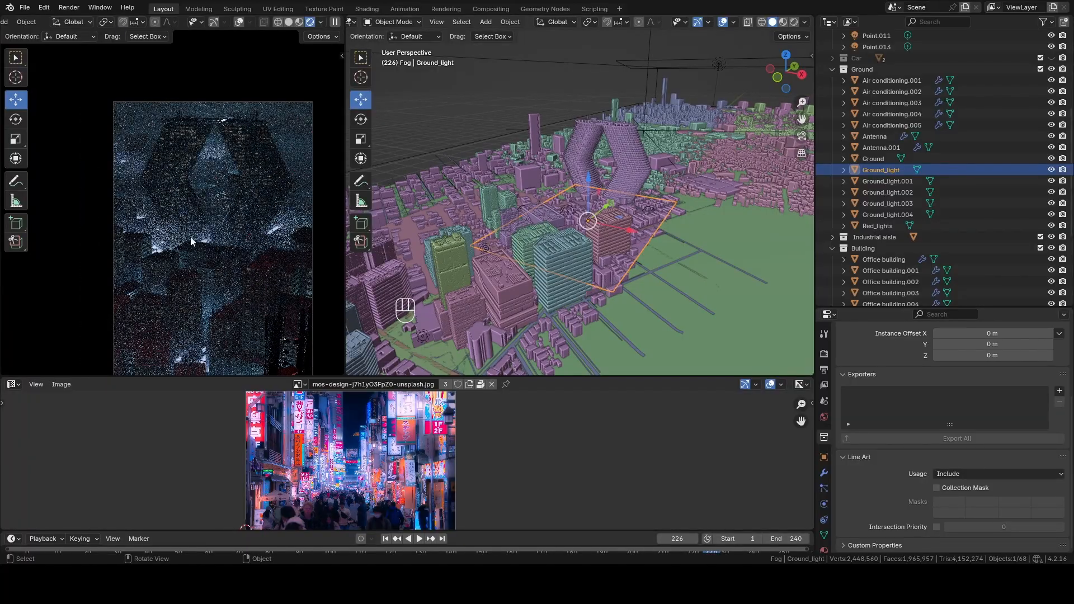
middle_click_drag(197, 283, 204, 223, "shift")
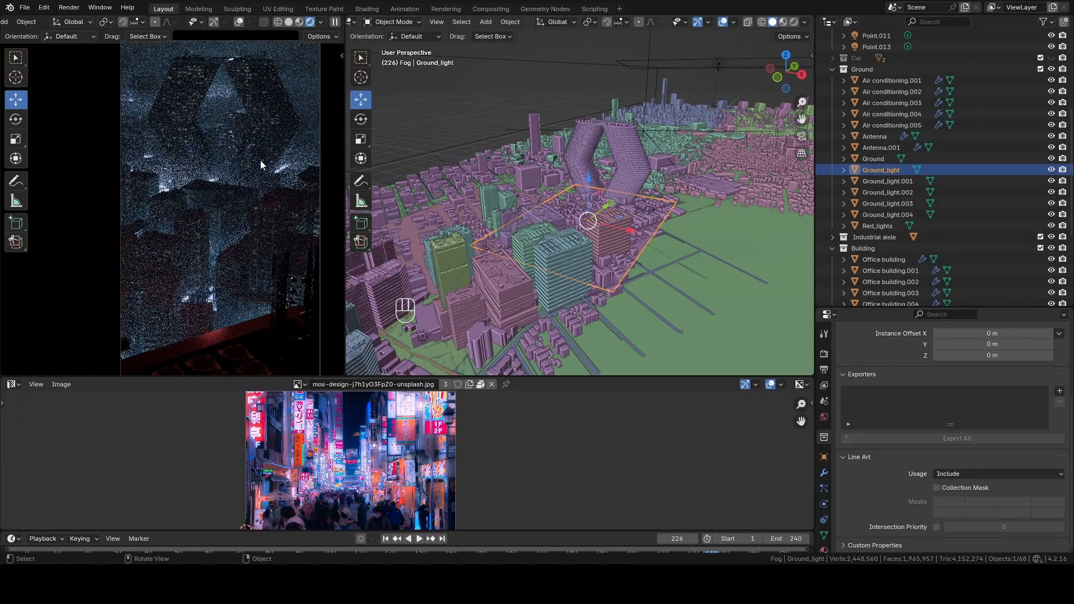
middle_click_drag(260, 160, 255, 161, "shift")
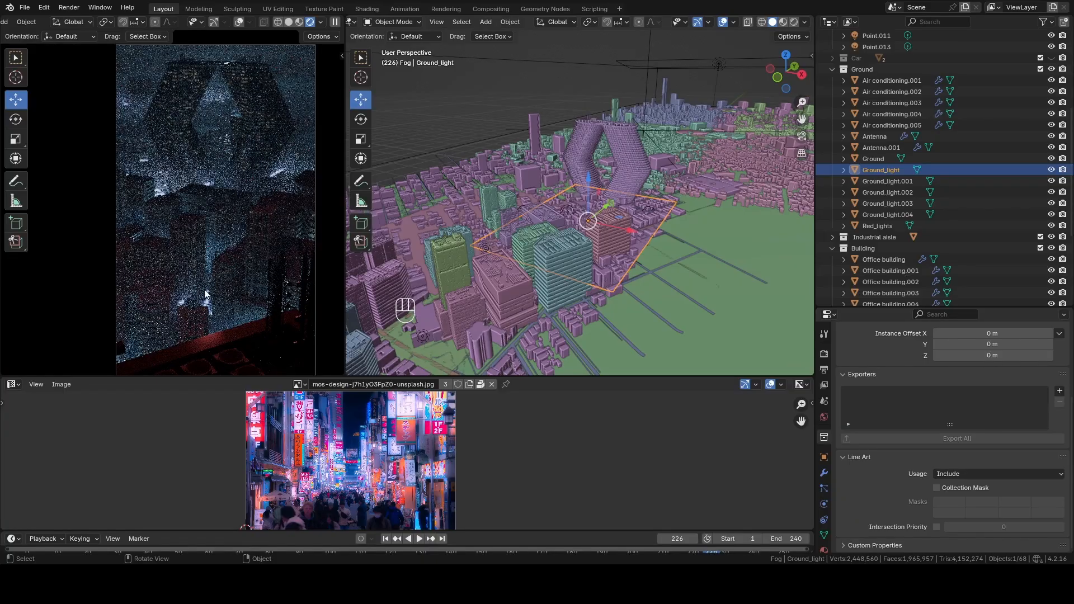
middle_click_drag(175, 302, 174, 332, "shift")
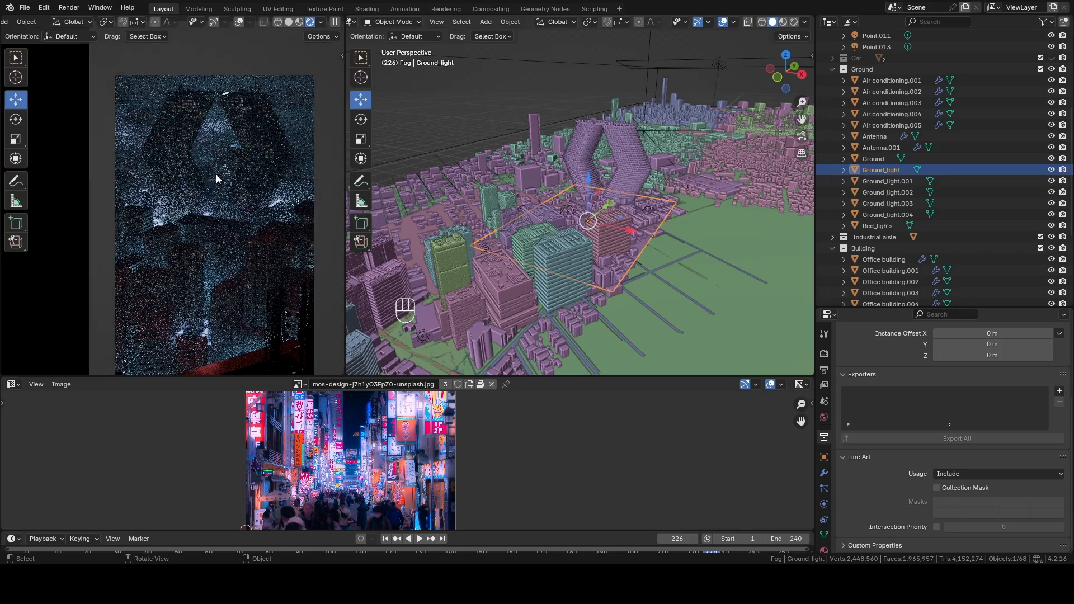
scroll(185, 224, "up", 3)
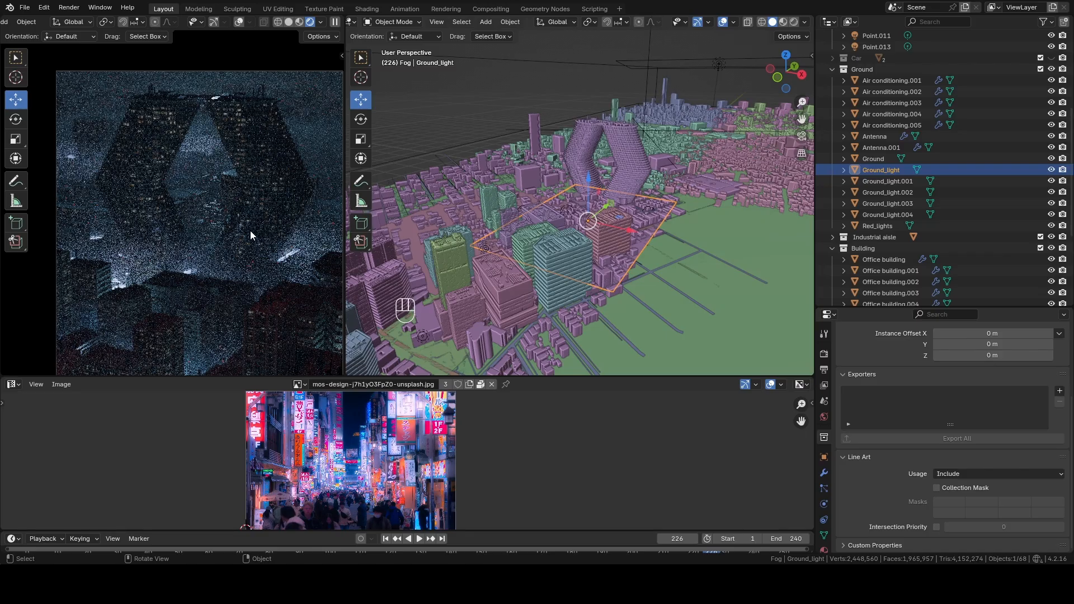
Step: Select the lights from Point.013 to Point.001 and view their placement around the city in the solid view
middle_click_drag(467, 286, 585, 121)
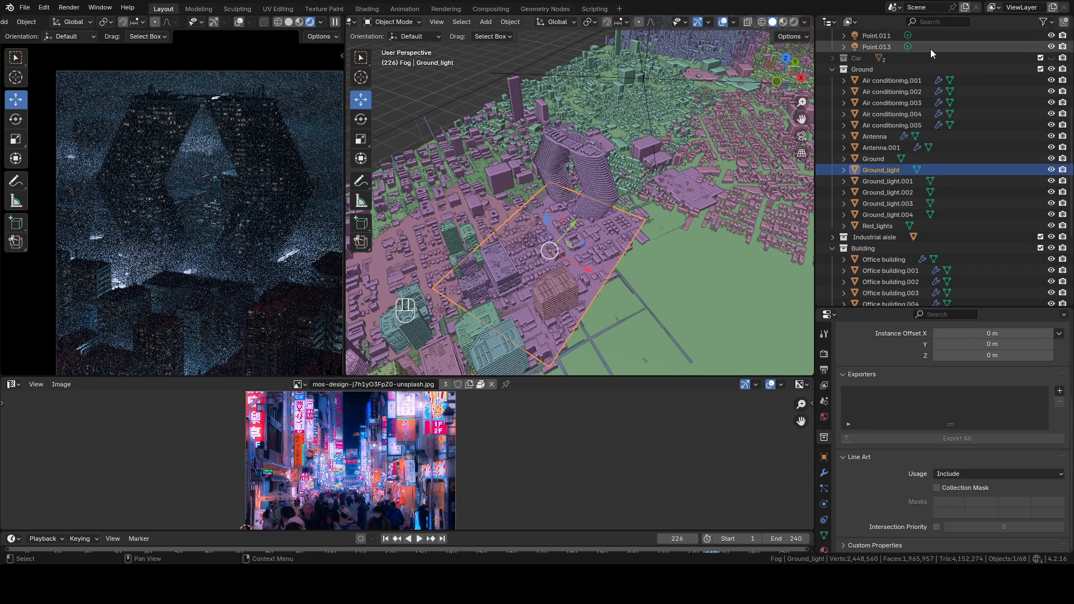
scroll(930, 48, "up", 5)
left_click(885, 181)
left_click(871, 58, "shift")
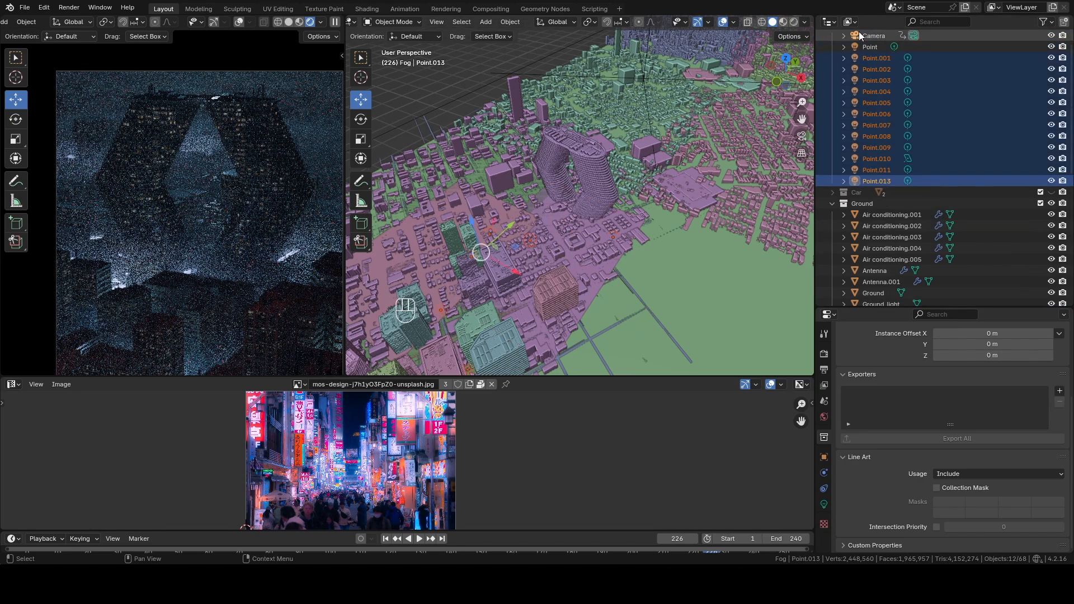
middle_click_drag(460, 240, 514, 239)
Step: Examine the rendered camera view from the hexagonal tower down to the red rooftop edge, and shrink the lower image editor
middle_click_drag(196, 356, 198, 217, "shift")
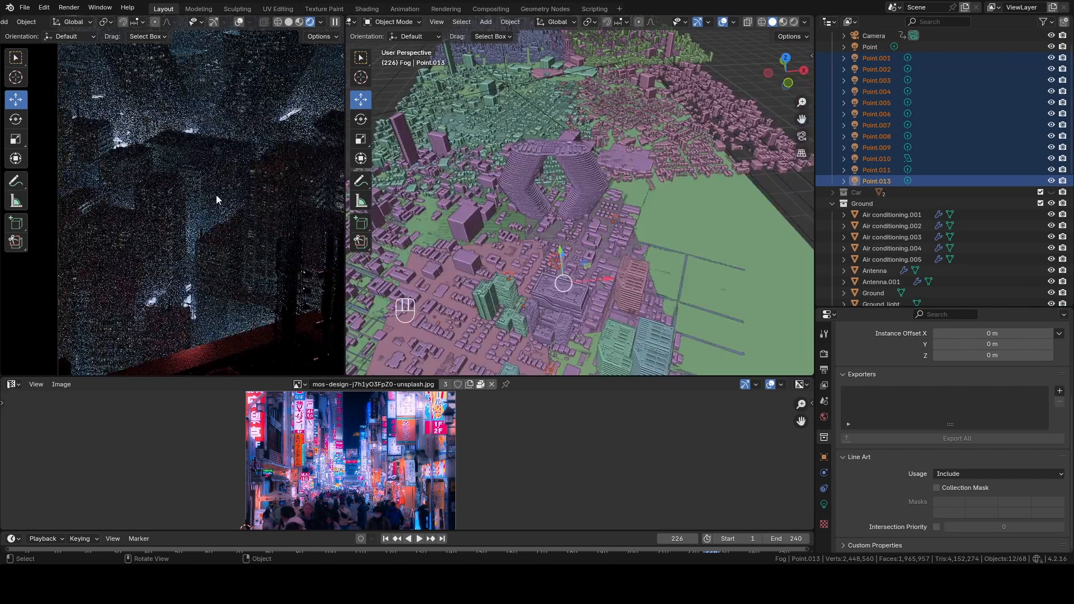
key("KP_0")
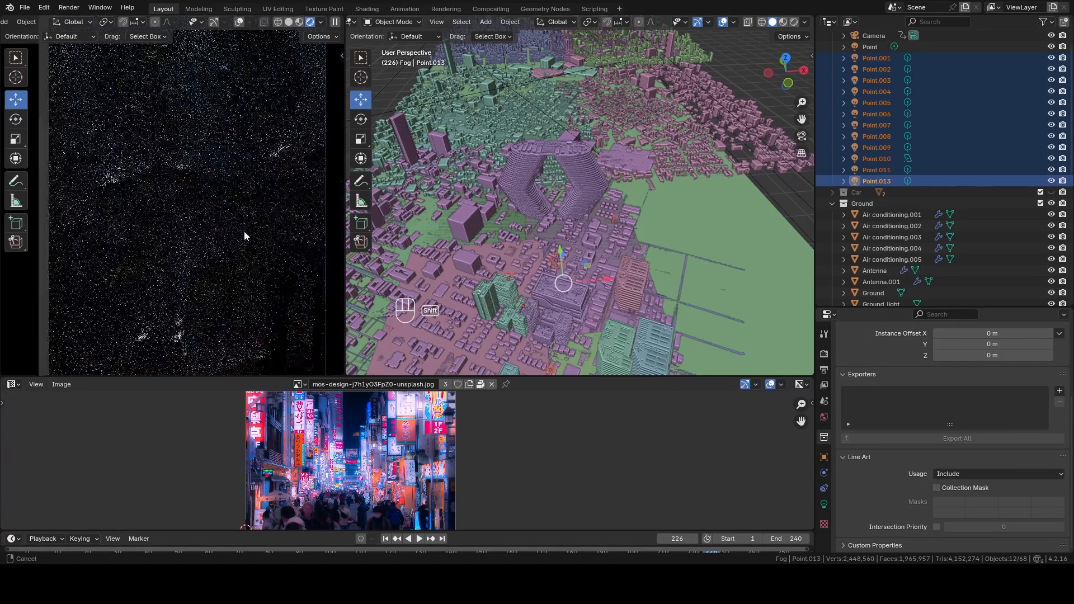
middle_click_drag(218, 309, 254, 146, "shift")
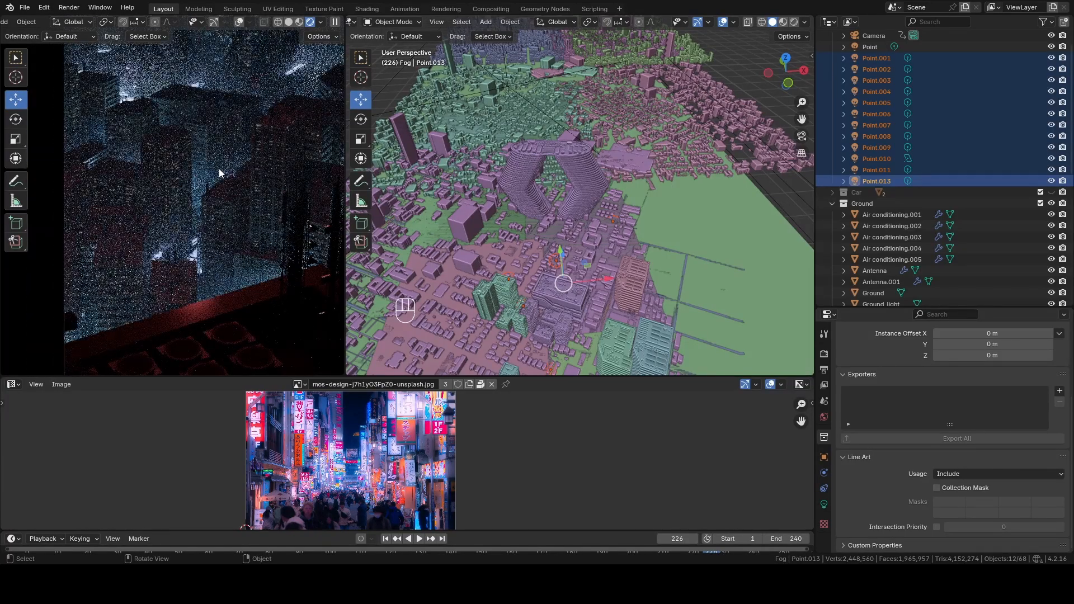
scroll(632, 234, "down", 3)
scroll(881, 191, "down", 12)
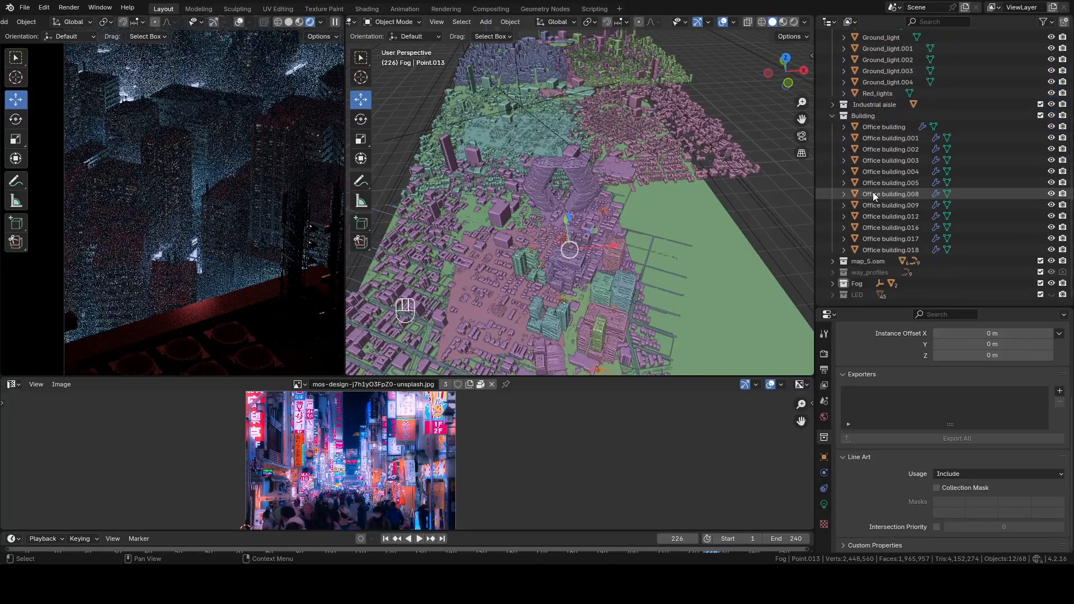
middle_click_drag(225, 188, 219, 364, "shift")
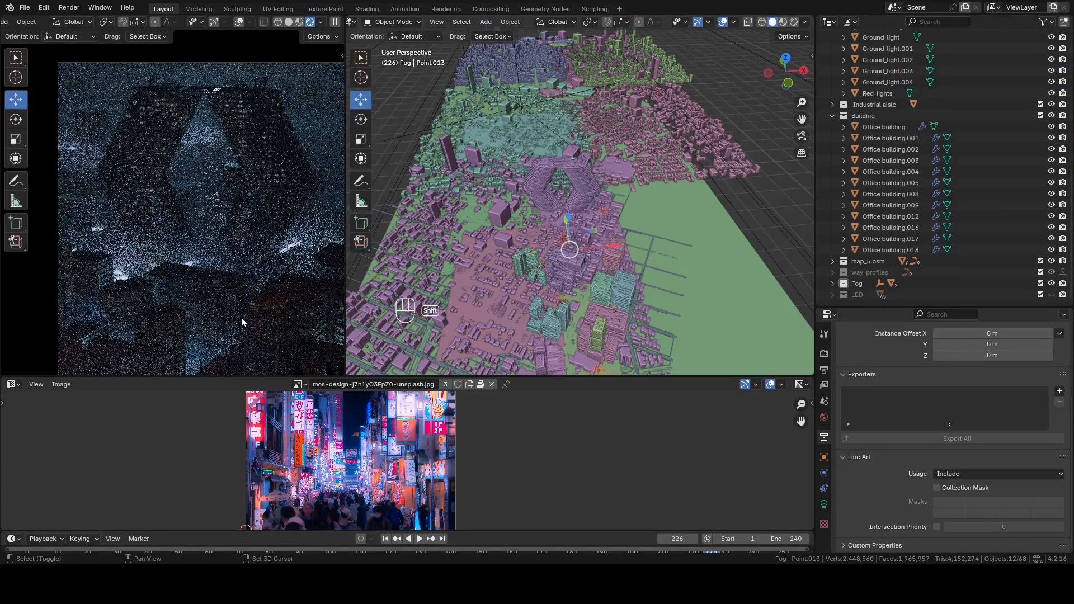
middle_click_drag(241, 317, 257, 143, "shift")
scroll(195, 126, "down", 1)
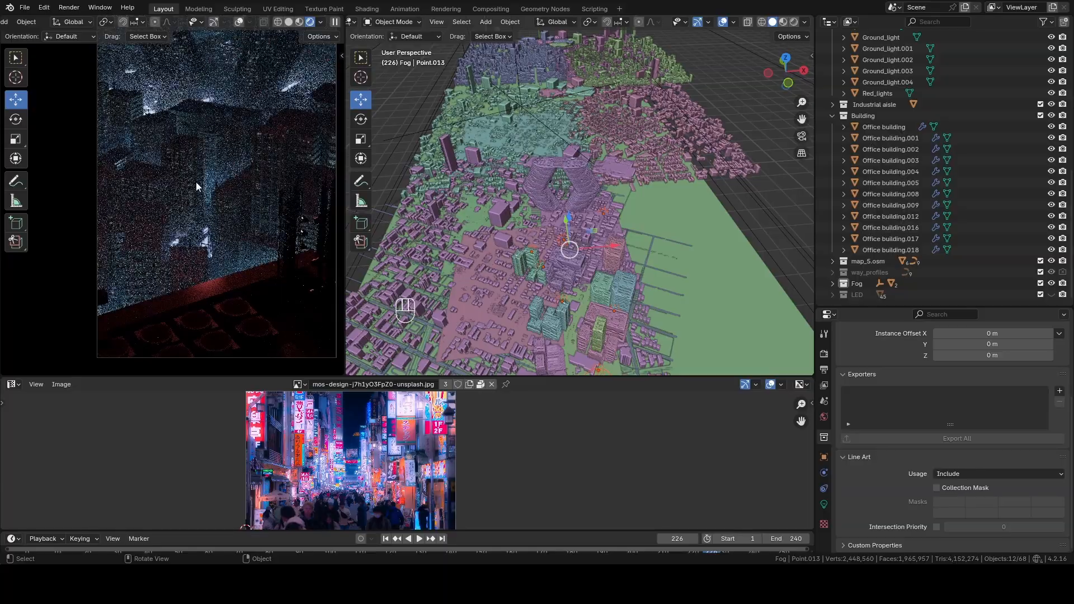
middle_click_drag(230, 166, 210, 214, "shift")
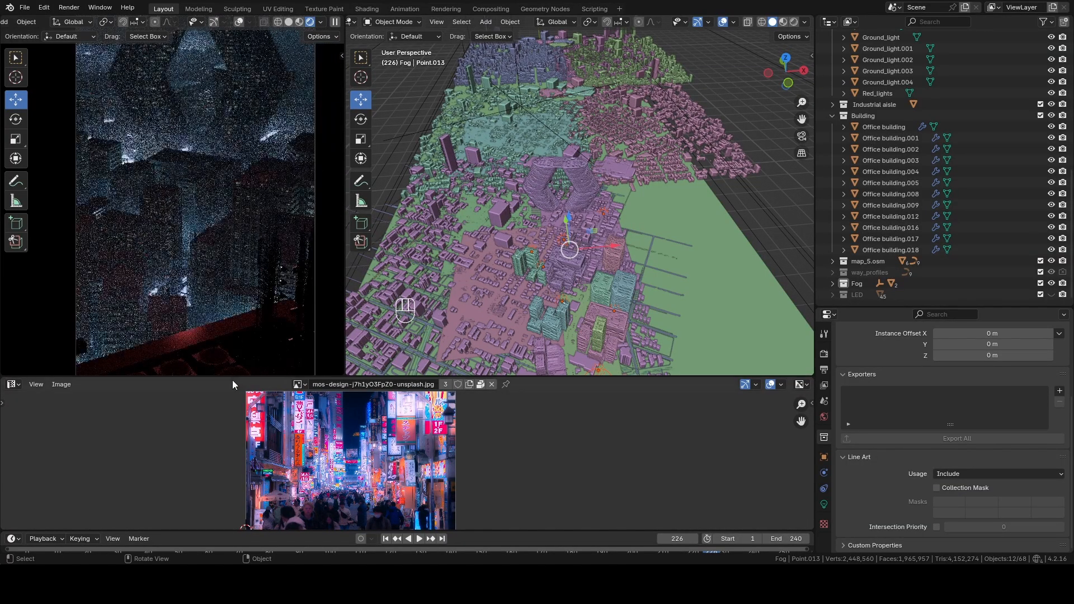
left_click_drag(233, 381, 233, 492)
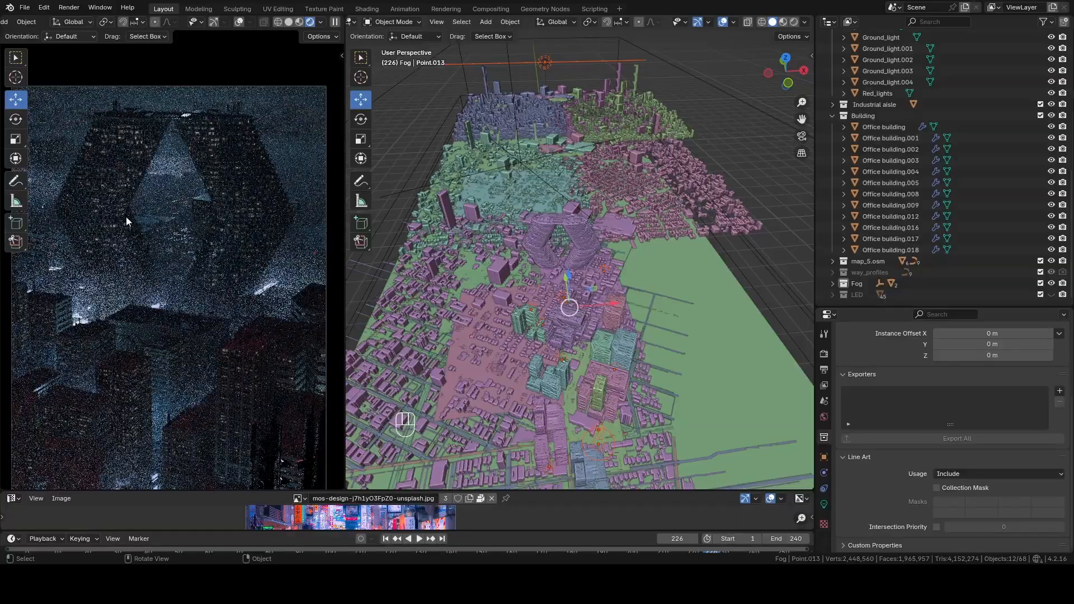
Step: Show the LED collection in the viewports and select the two round signs in the hexagonal tower's opening
middle_click_drag(136, 337, 151, 216, "shift")
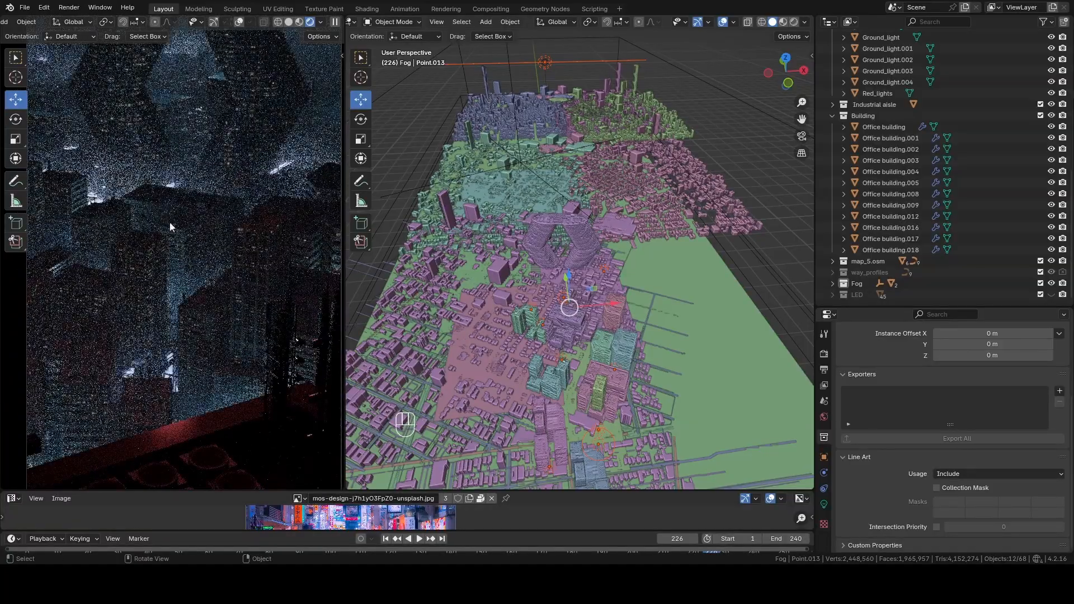
middle_click_drag(157, 264, 156, 324, "shift")
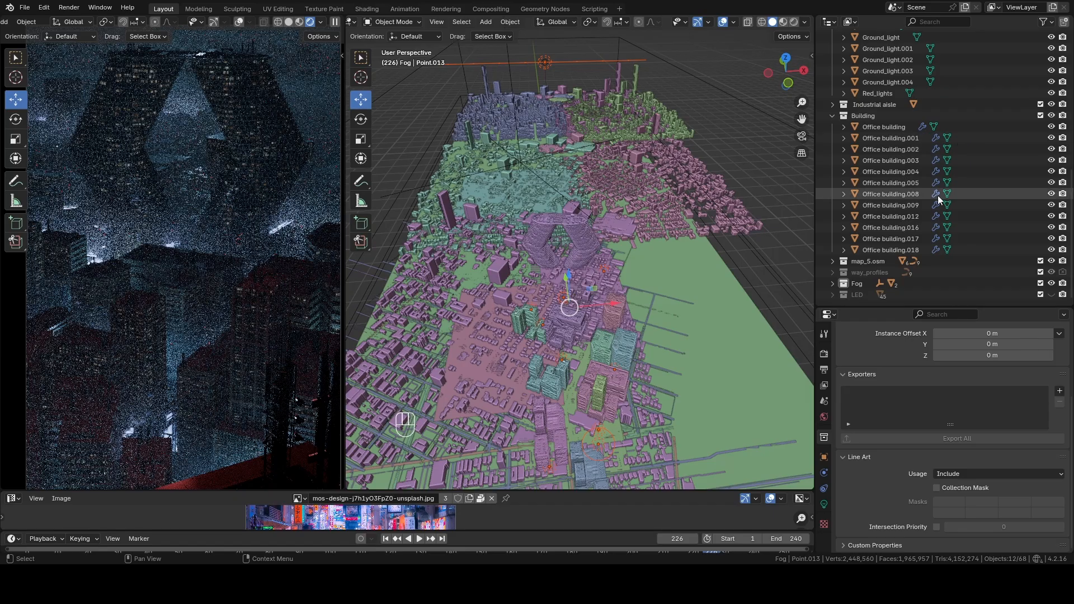
left_click(1051, 294)
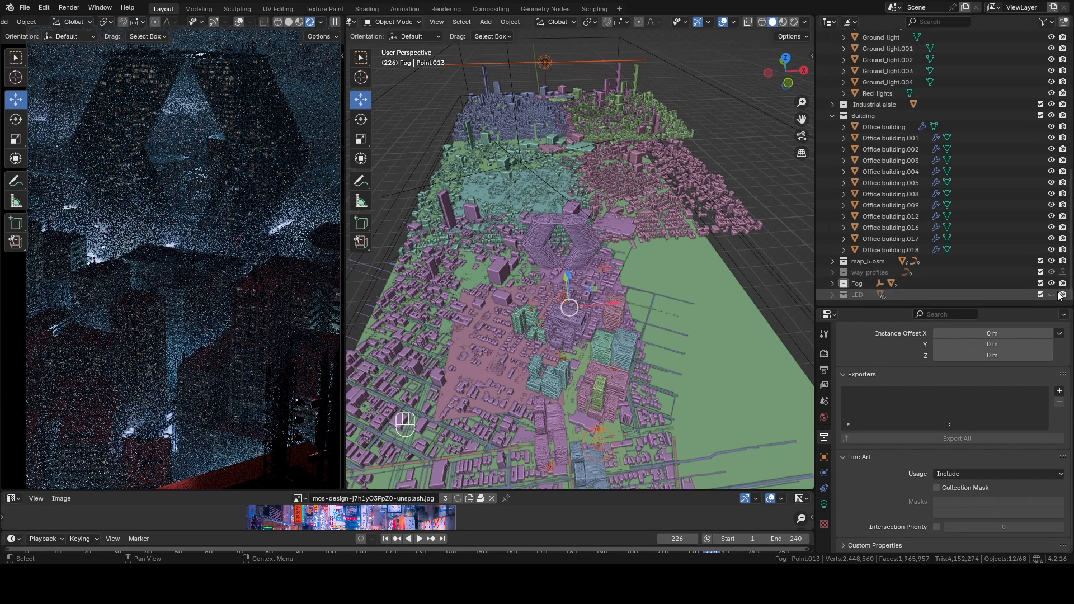
left_click(171, 126)
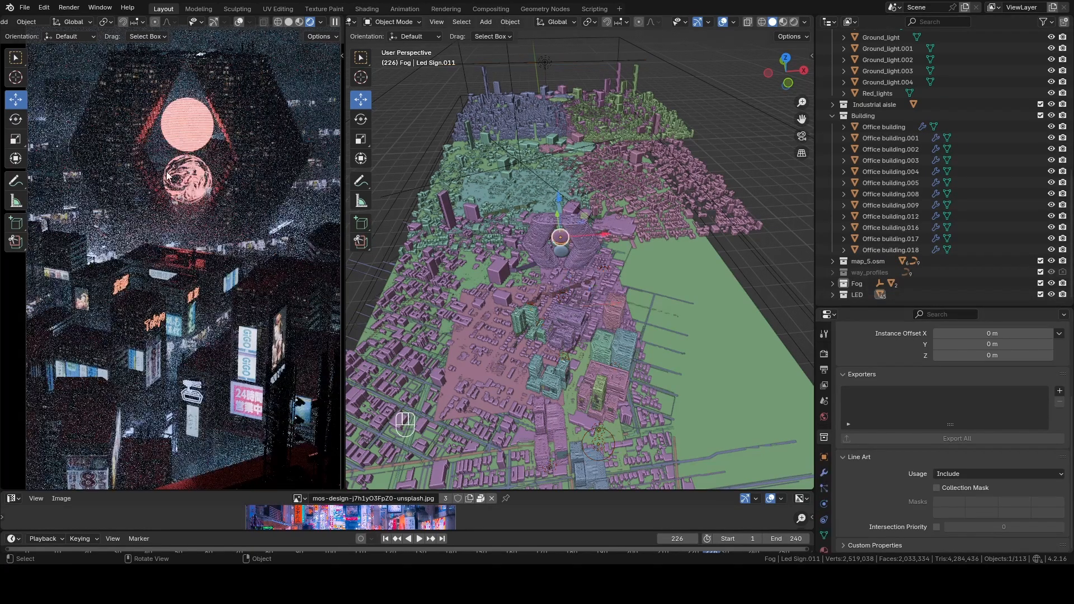
left_click(167, 172)
Step: Select the GIGO sign Led Sign.015 and frame it on its office tower in the solid view
middle_click_drag(203, 260, 205, 214, "shift")
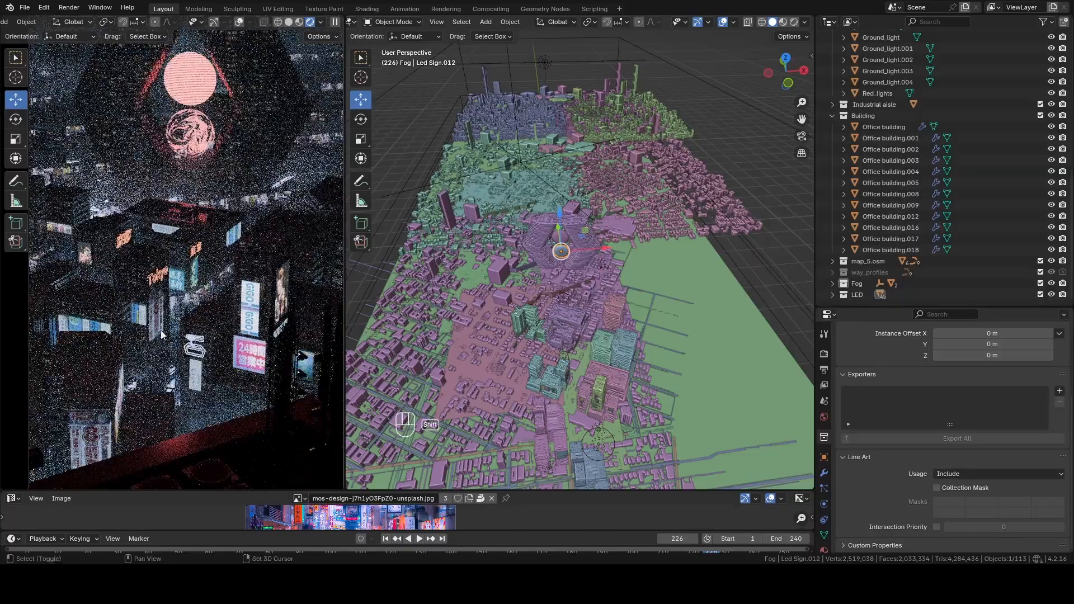
middle_click_drag(252, 315, 273, 211, "shift")
scroll(273, 211, "up", 3)
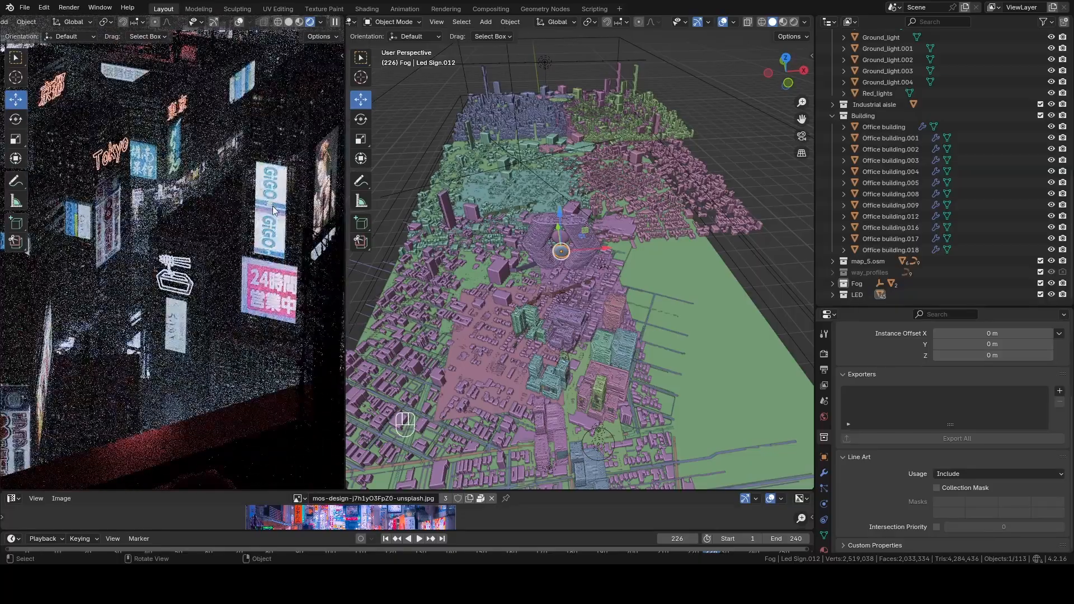
left_click(691, 270)
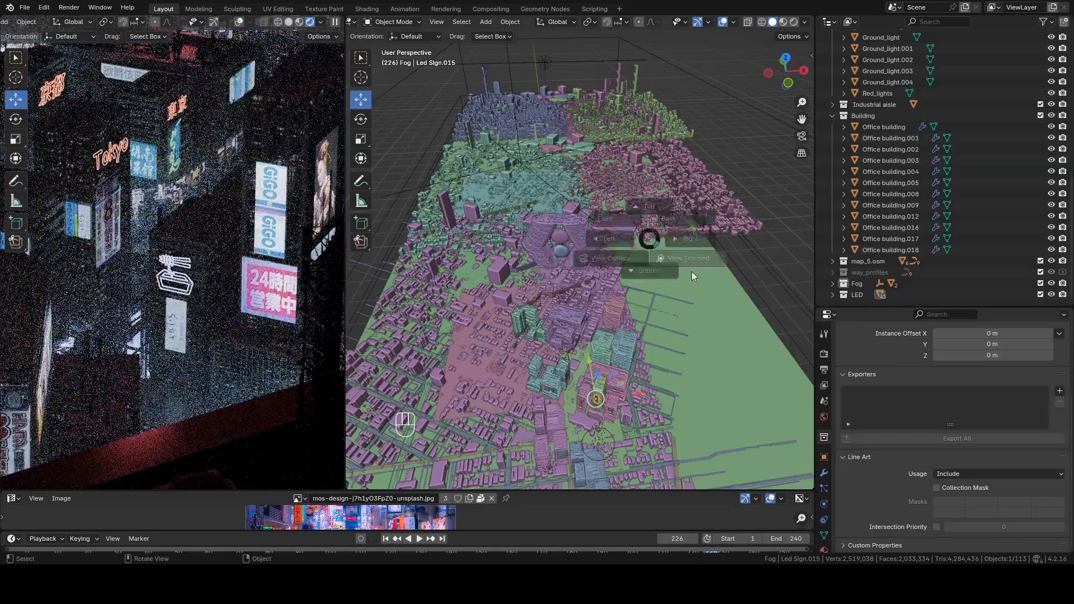
key("KP_Decimal")
scroll(622, 267, "down", 10)
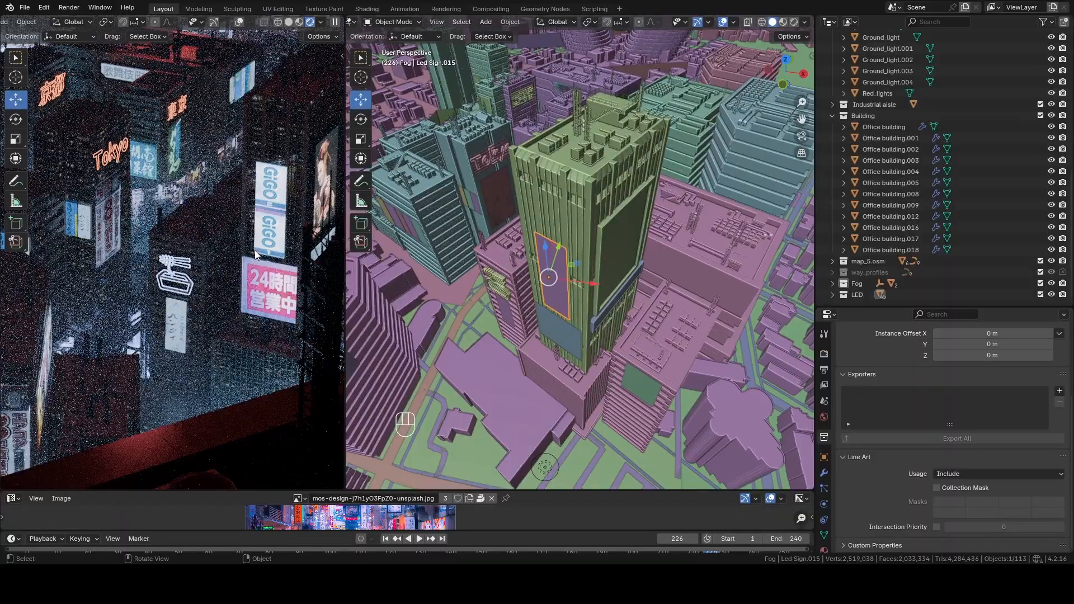
middle_click_drag(495, 327, 524, 323)
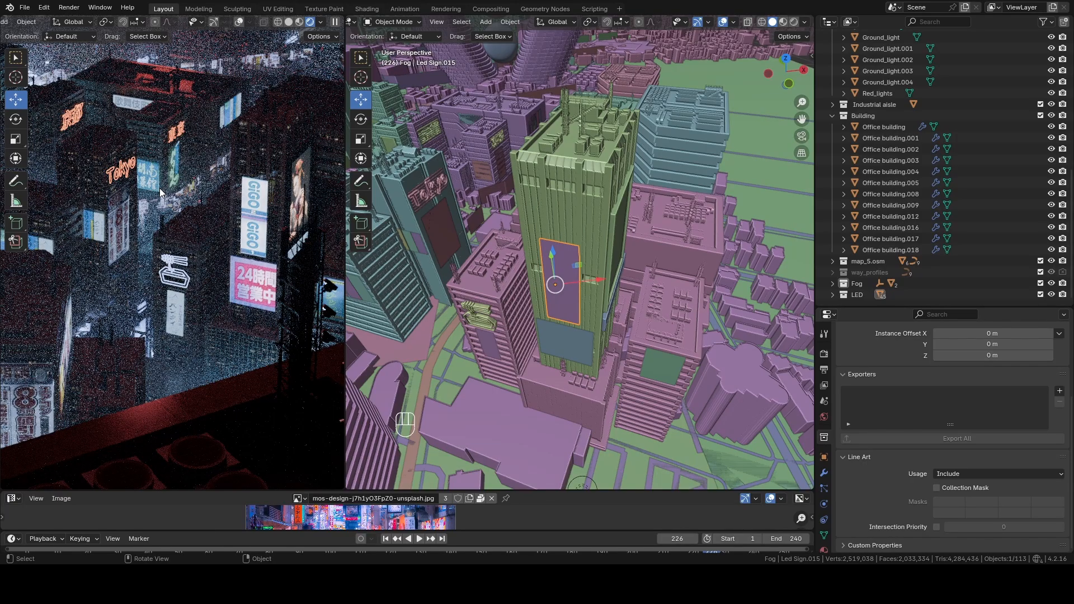
Step: Examine the neon signs in the rendered camera view, from the round tower signs down to the building signs near the rooftop edge
key("KP_0")
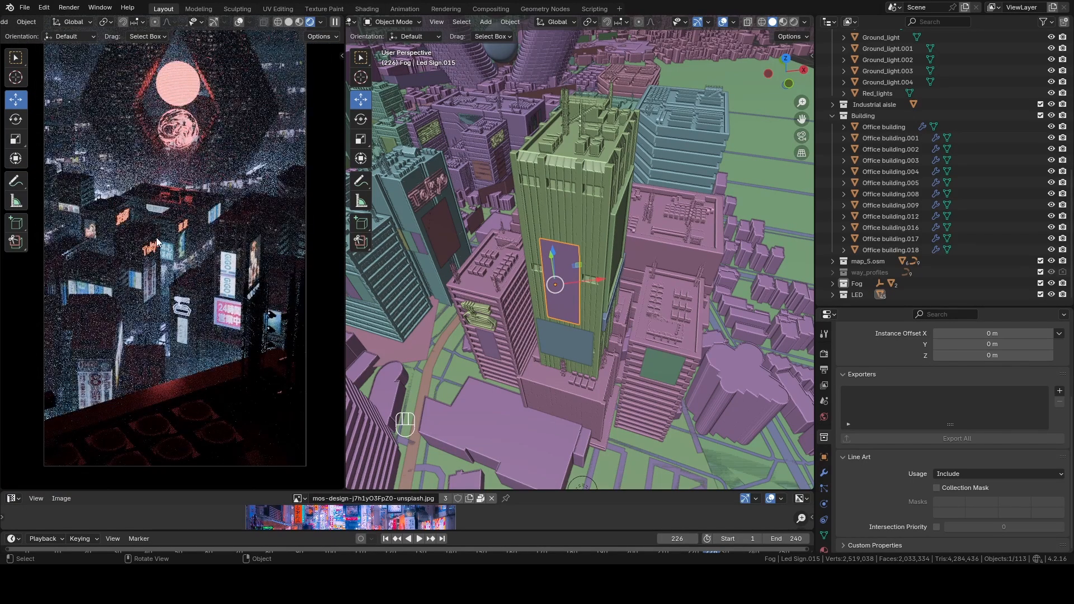
middle_click_drag(162, 219, 183, 191, "shift")
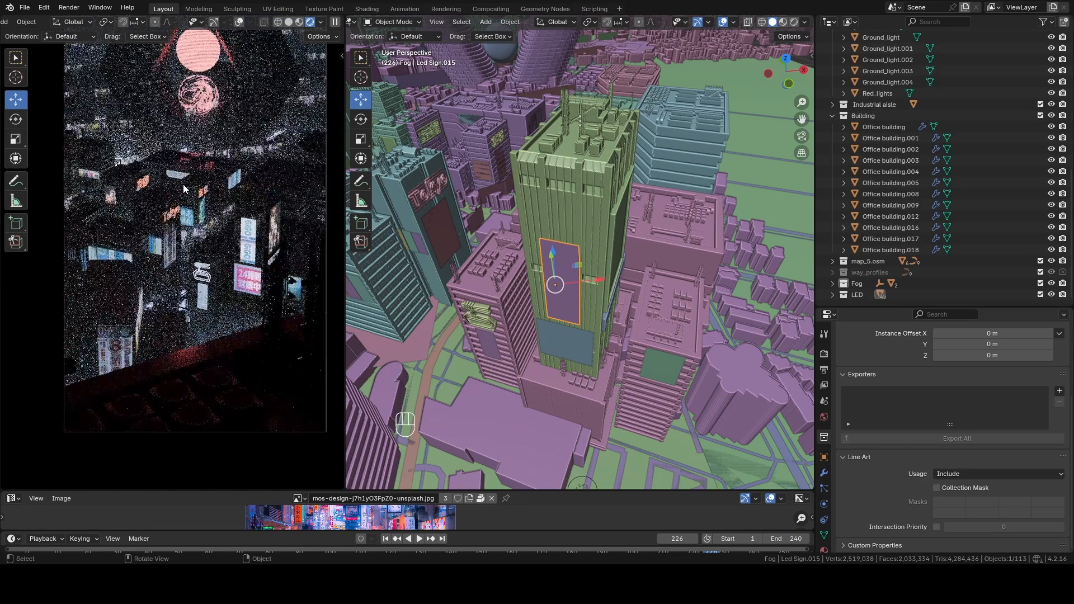
scroll(140, 146, "up", 5)
middle_click_drag(91, 92, 83, 163, "shift")
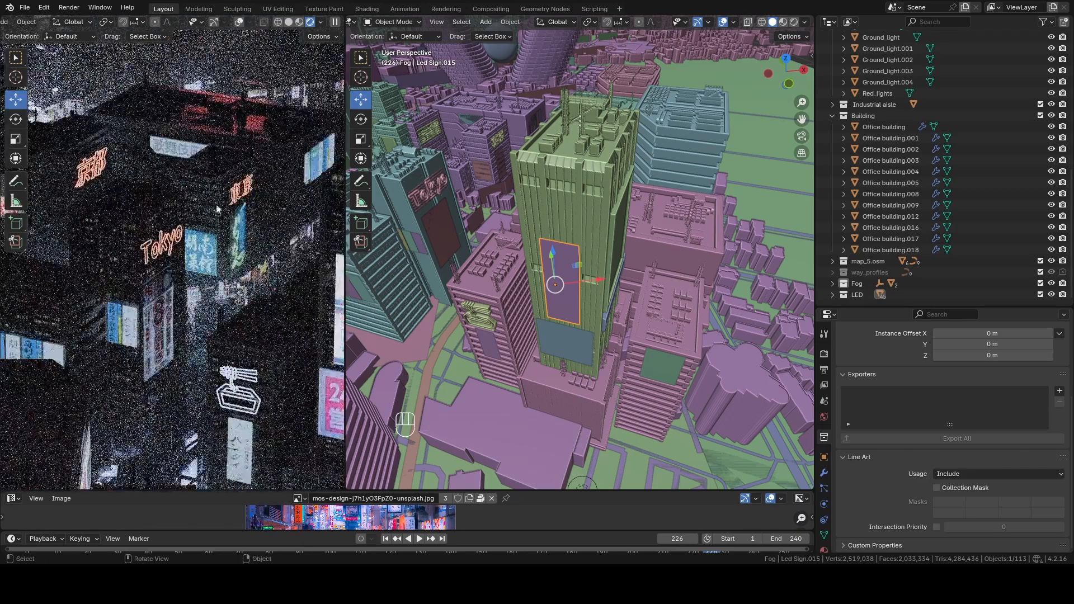
scroll(224, 146, "down", 3)
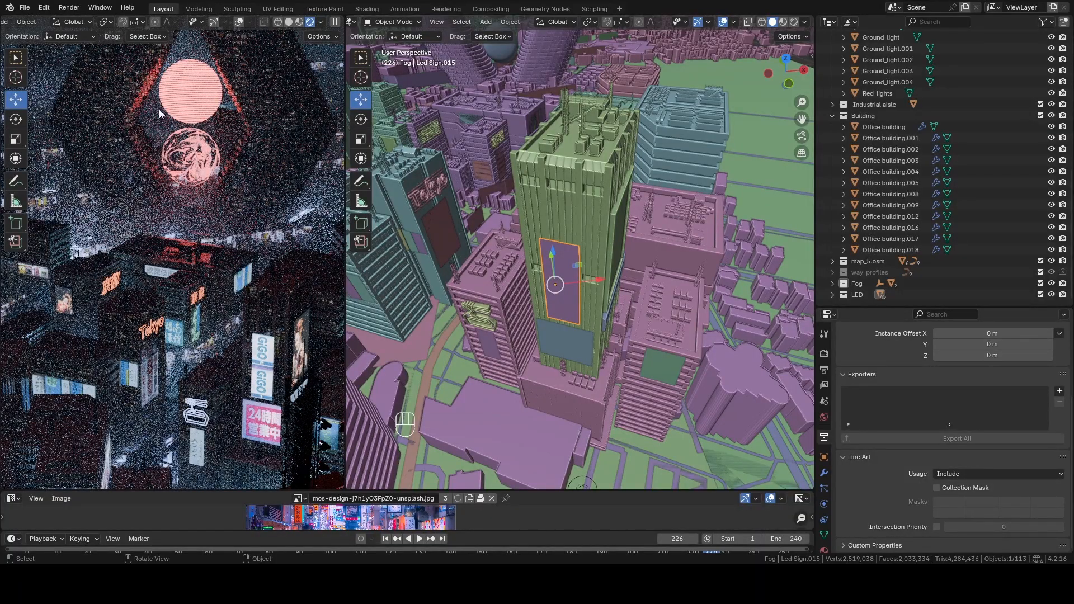
scroll(159, 285, "down", 3)
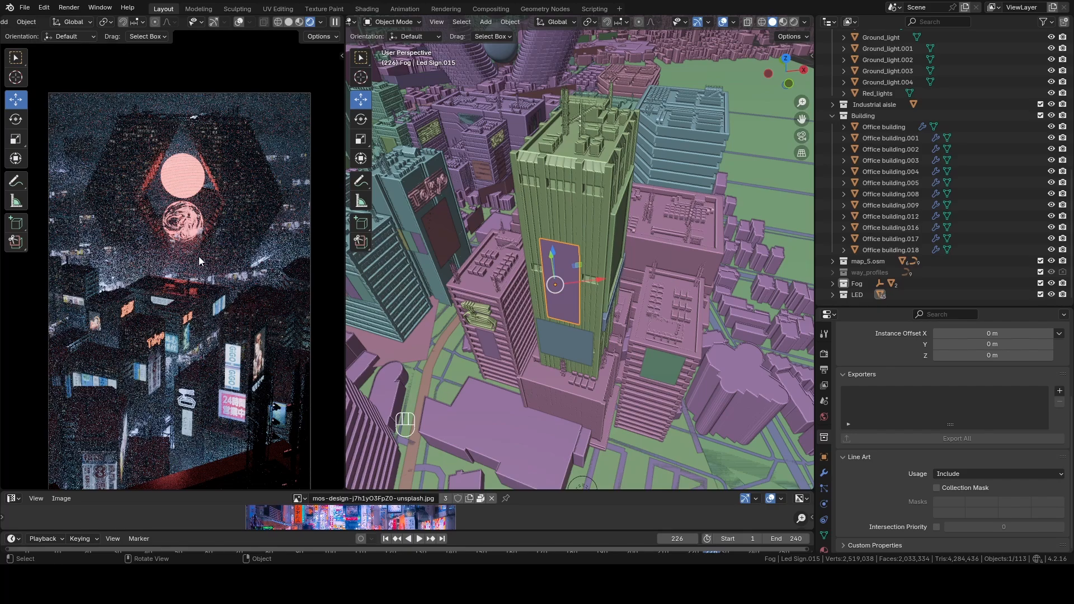
scroll(199, 256, "up", 2)
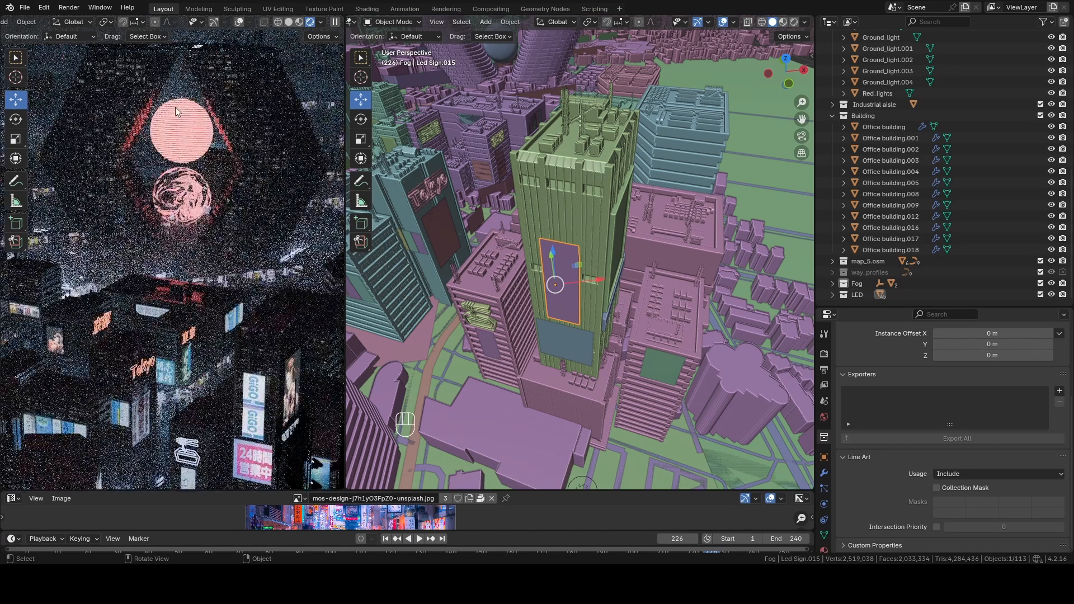
middle_click_drag(179, 234, 180, 154, "shift")
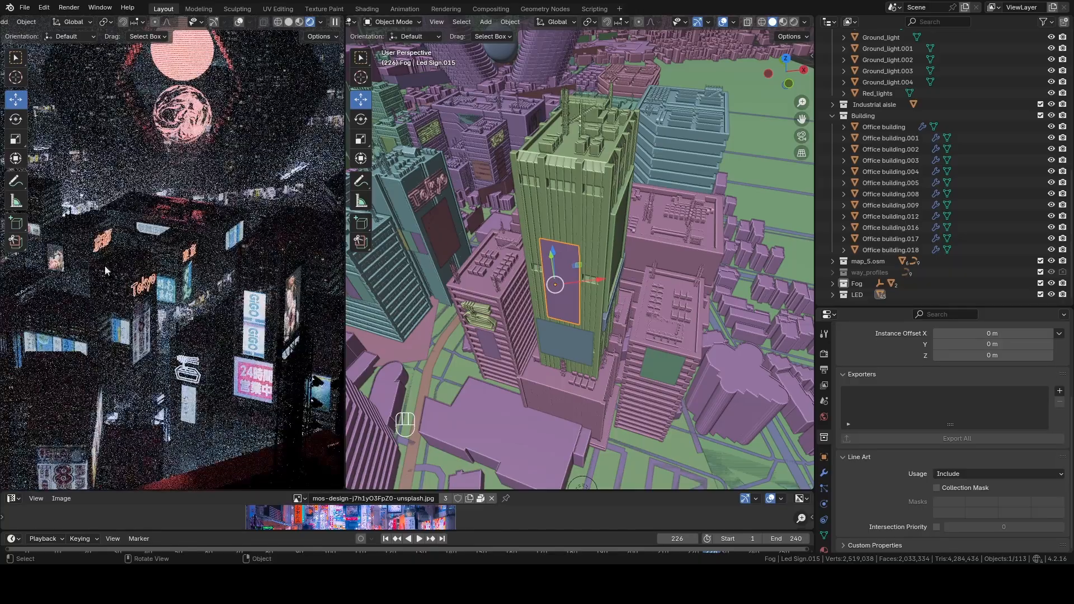
middle_click_drag(168, 213, 195, 132, "shift")
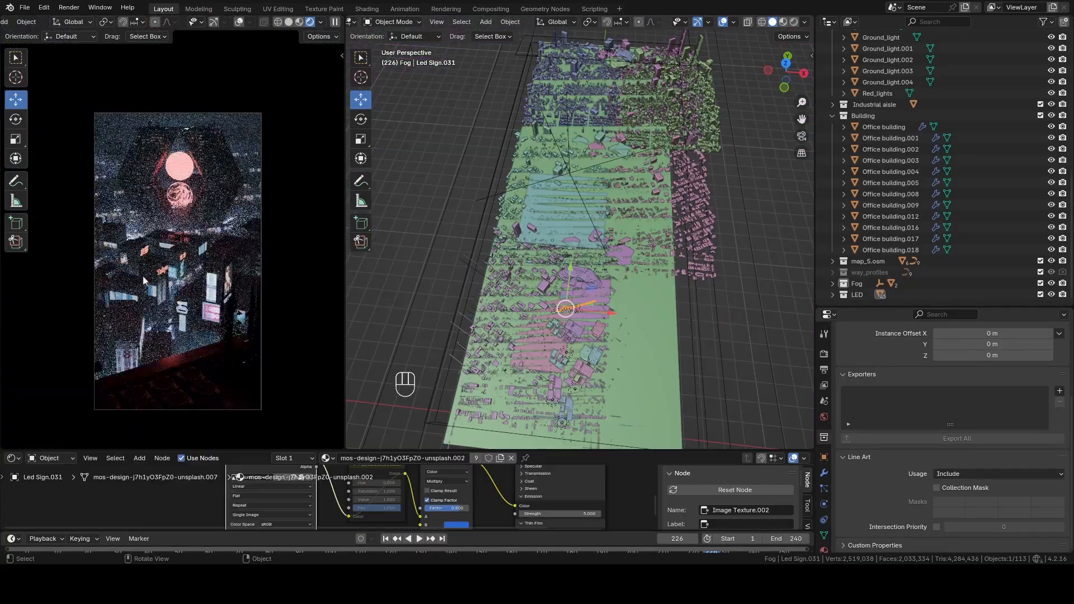
Step: Examine the distant light strips beside the hexagonal tower, and frame the folded strip Led Sign.031 in the solid view
scroll(218, 242, "up", 4)
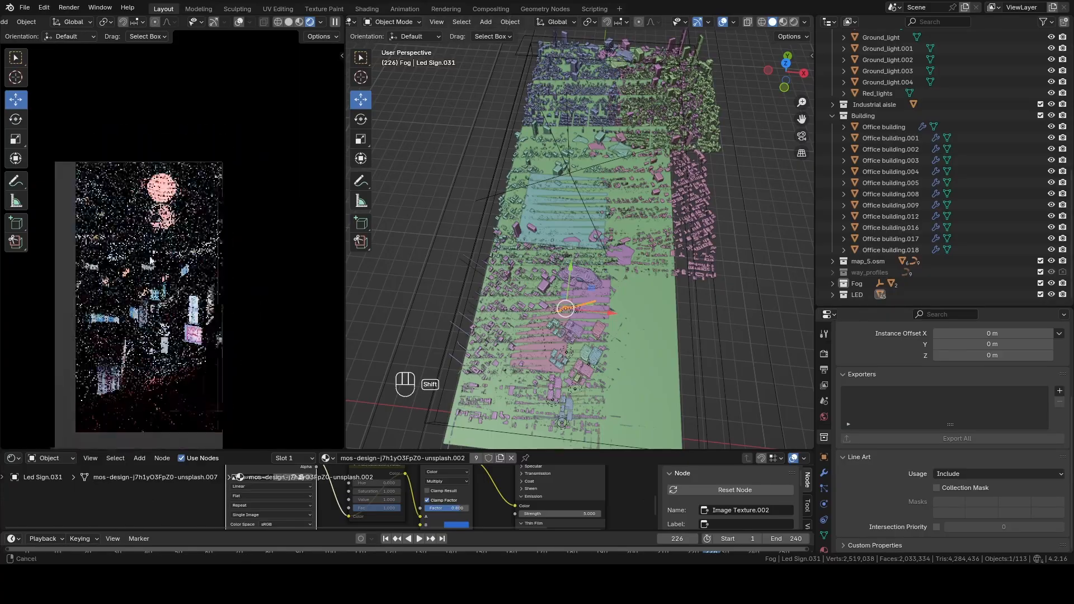
middle_click_drag(206, 241, 145, 272, "shift")
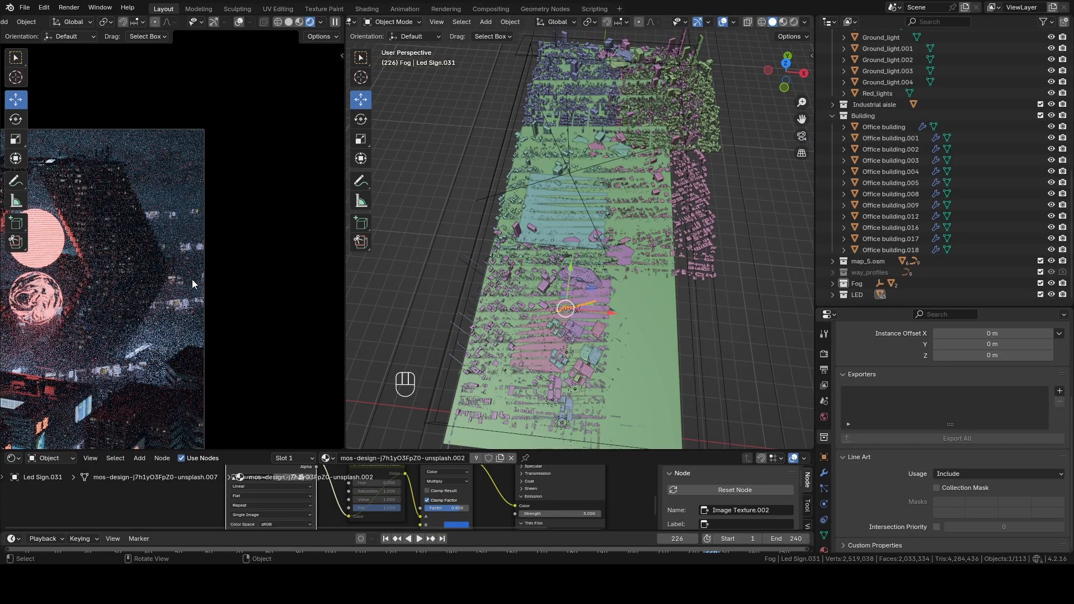
scroll(192, 284, "up", 5)
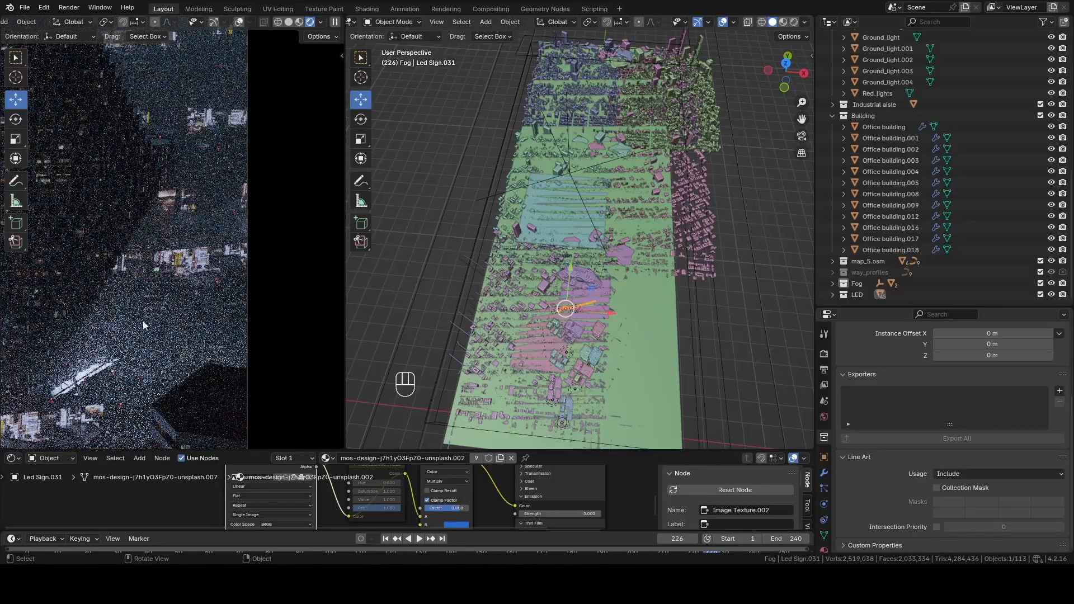
key("KP_Decimal")
middle_click_drag(588, 258, 582, 301)
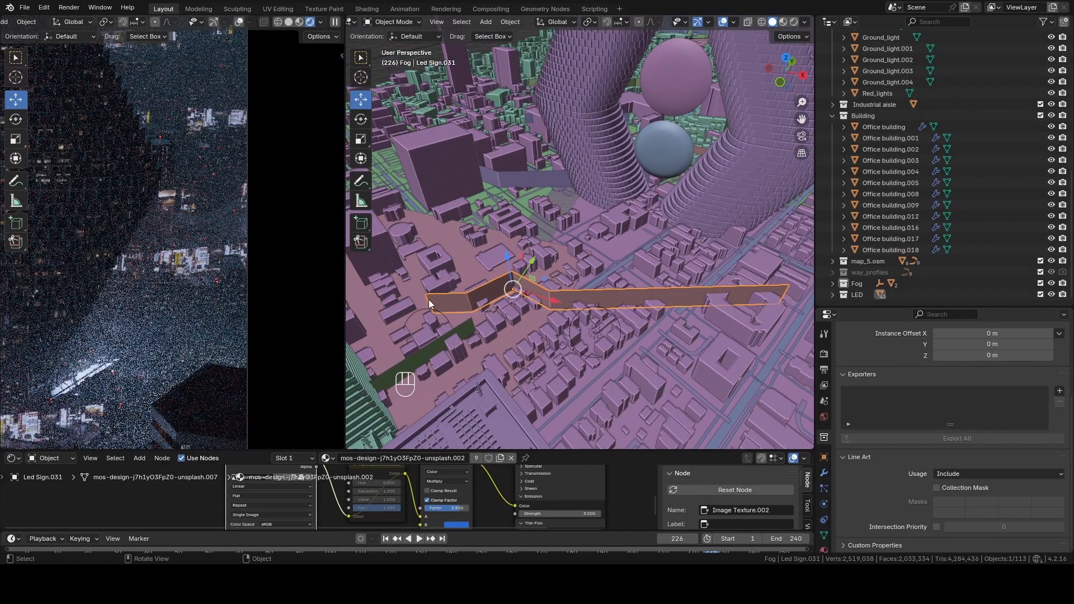
middle_click_drag(516, 300, 474, 268)
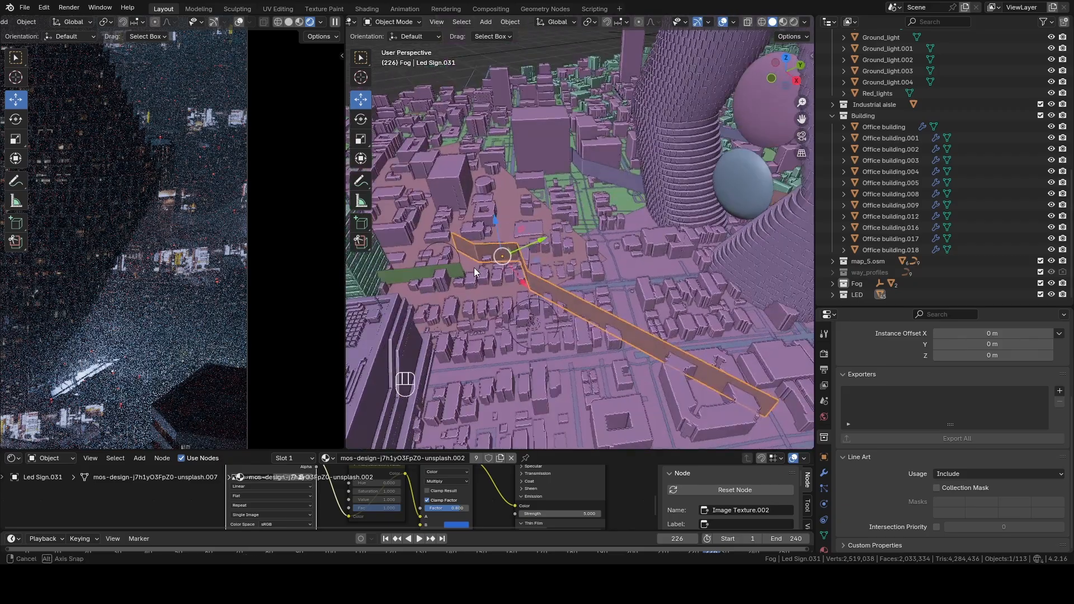
middle_click_drag(108, 298, 201, 327, "shift")
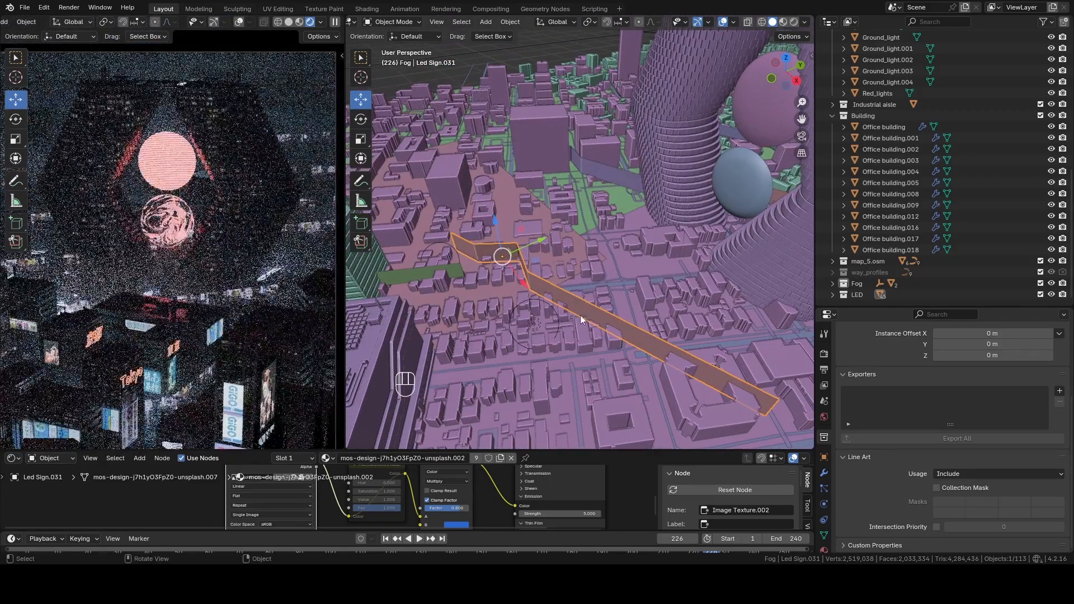
middle_click_drag(541, 347, 436, 437)
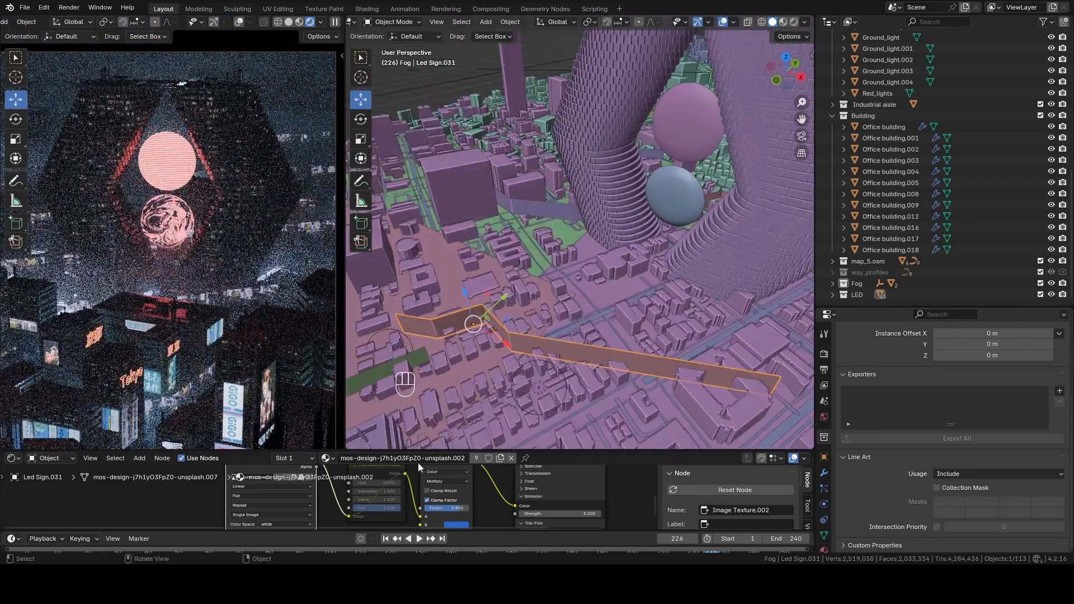
Step: Inspect the folded strip's material nodes, and replace the shader editor with an enlarged UV editor
mouse_move(270, 484)
middle_mouse_down()
mouse_move(285, 522)
mouse_move(275, 482)
middle_mouse_up()
scroll(274, 482, "up", 2)
middle_click_drag(281, 519, 301, 502)
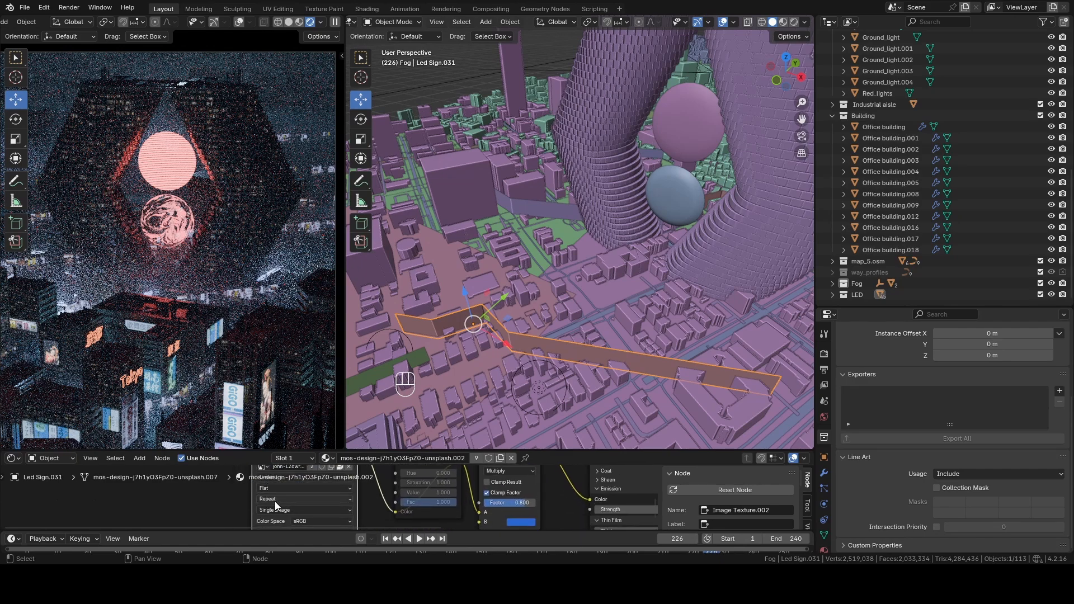
middle_click_drag(482, 369, 492, 370)
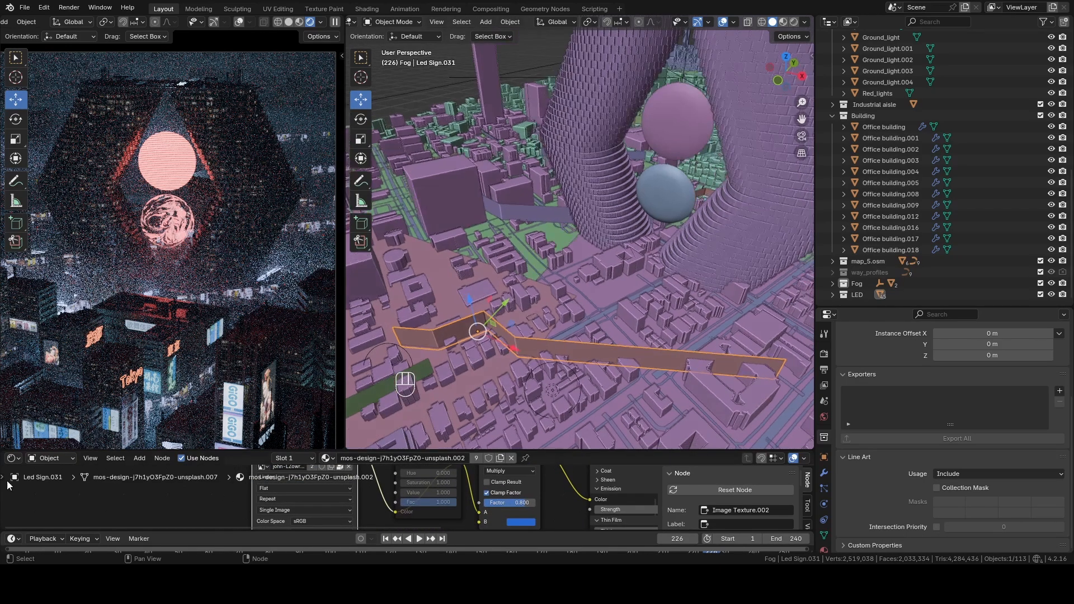
left_click(12, 459)
left_click(37, 372)
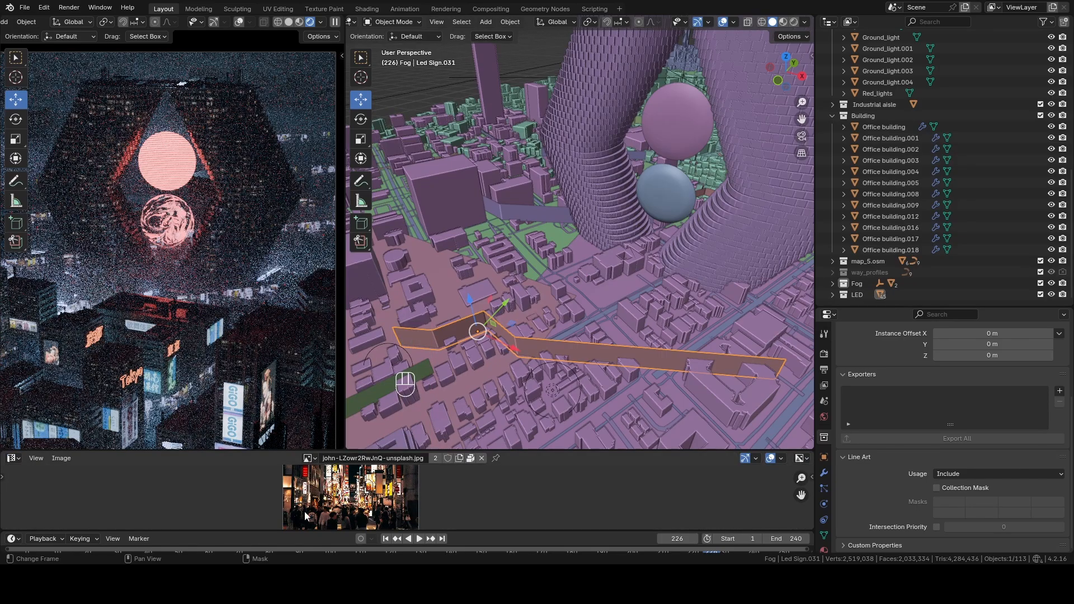
left_click_drag(333, 450, 333, 388)
Step: View the UV layout of all the folded strip's faces over the street photo in Edit Mode, and return to Object Mode
key("Tab")
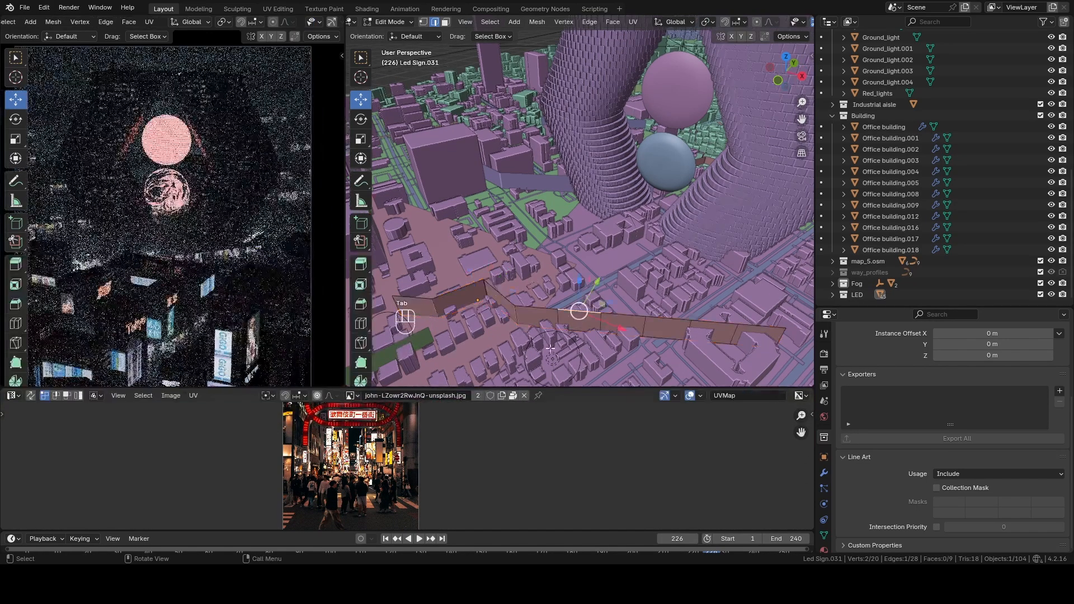
key("a")
scroll(353, 501, "up", 2)
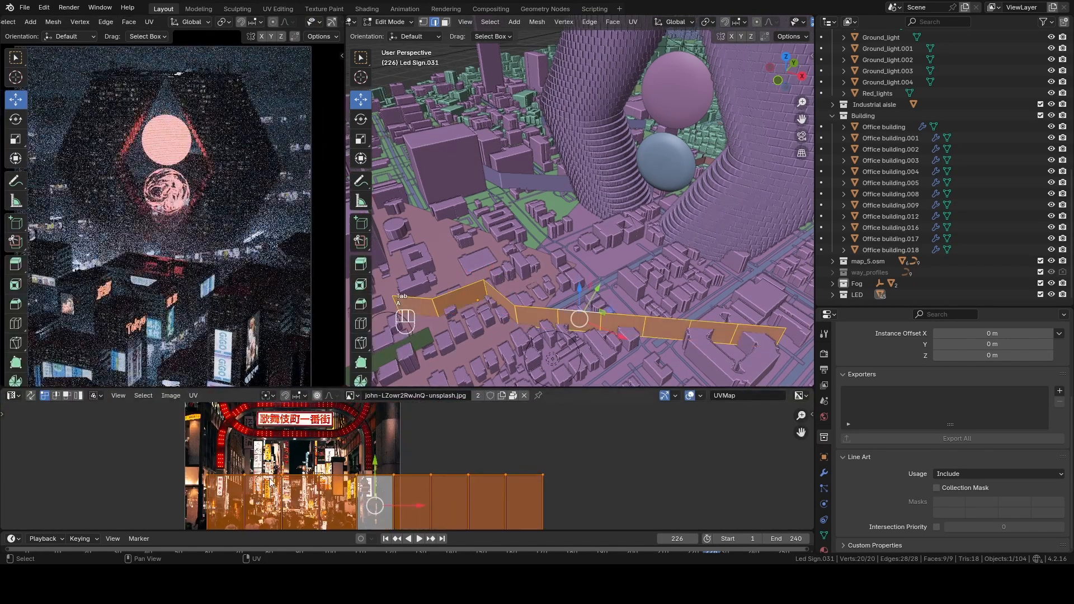
scroll(168, 219, "up", 3)
scroll(168, 218, "up", 2)
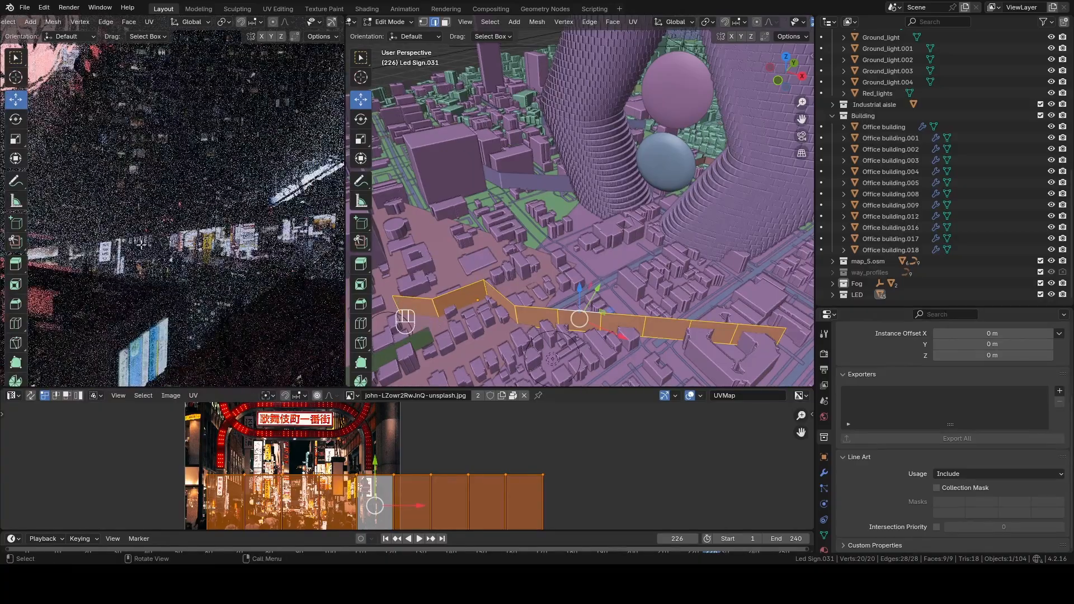
scroll(302, 227, "down", 5)
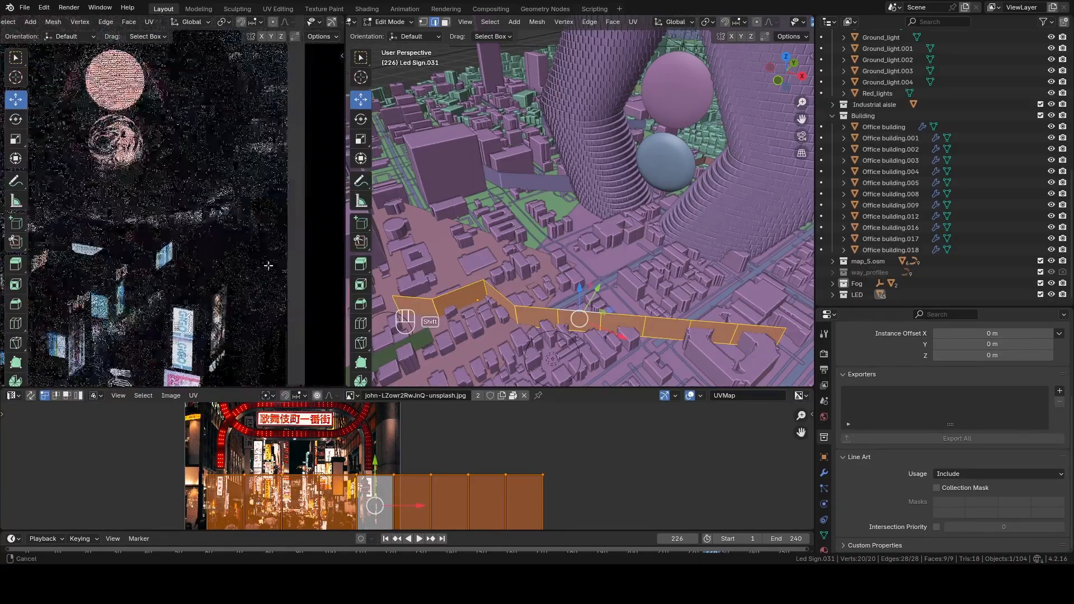
key("Tab")
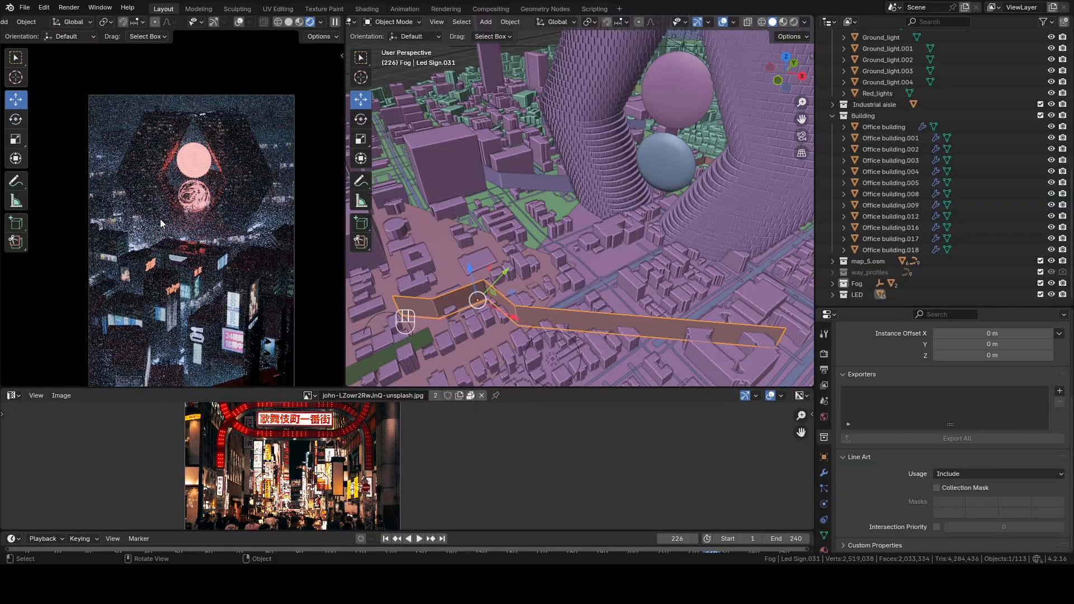
Step: Examine the folded strip among the low buildings up close and compare it with the rendered camera view
middle_click_drag(213, 238, 190, 224, "shift")
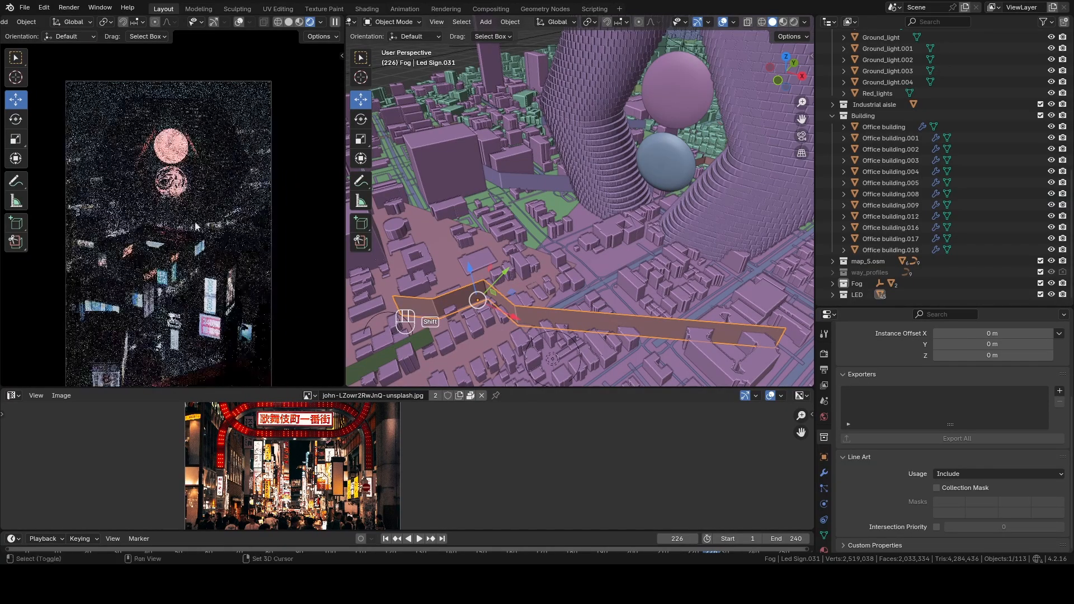
middle_click_drag(495, 293, 517, 295)
scroll(518, 299, "up", 4)
middle_click_drag(516, 348, 542, 228, "shift")
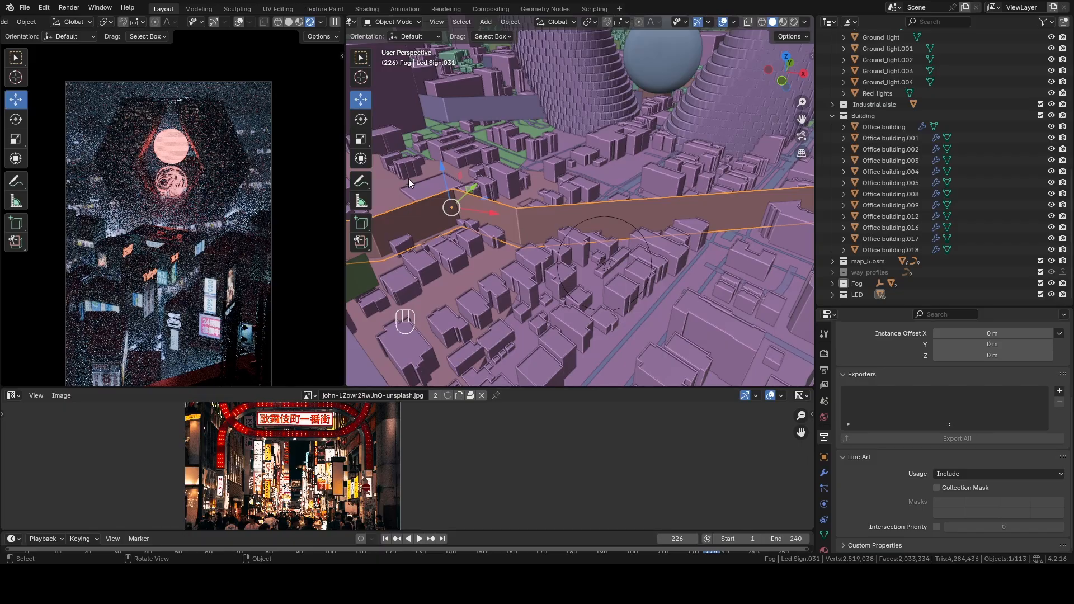
middle_click_drag(241, 184, 214, 208, "shift")
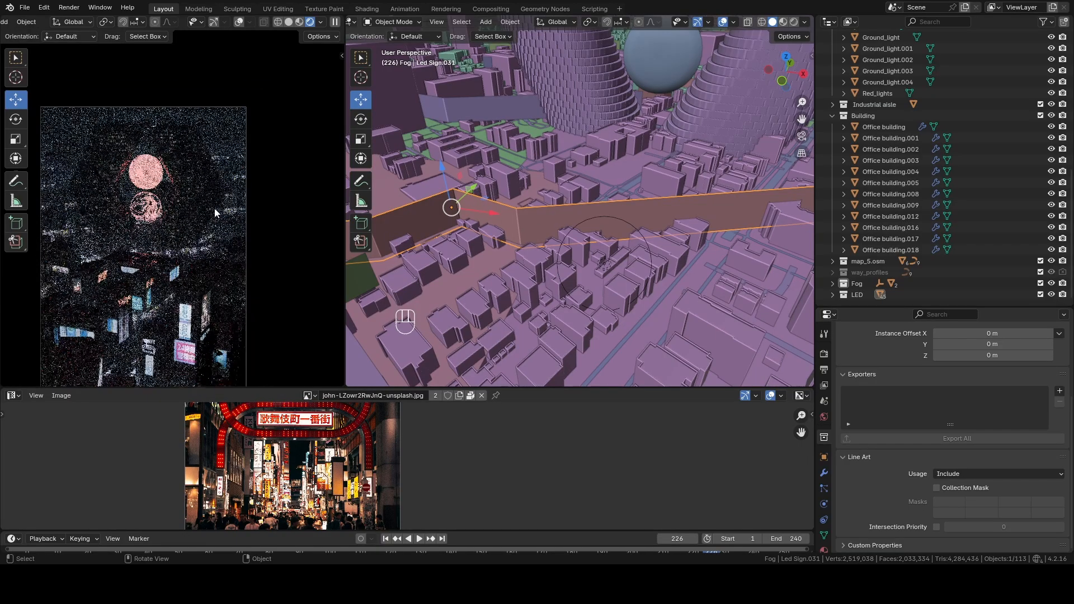
Step: Examine the hexagonal tower and the faint light strips beside it up close in the rendered camera view
scroll(214, 208, "up", 2)
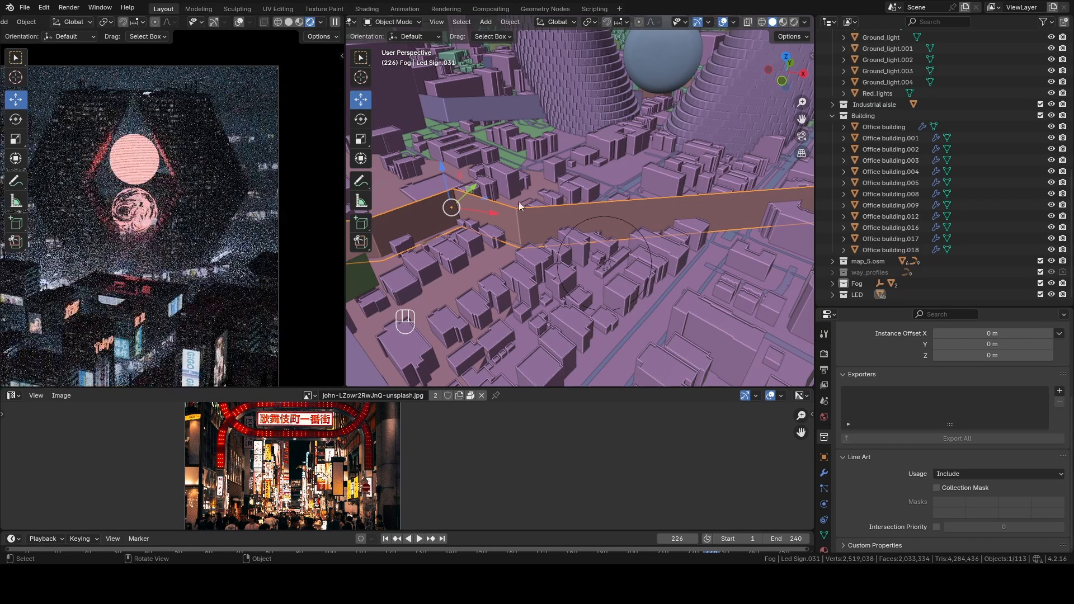
middle_click_drag(83, 250, 176, 311, "shift")
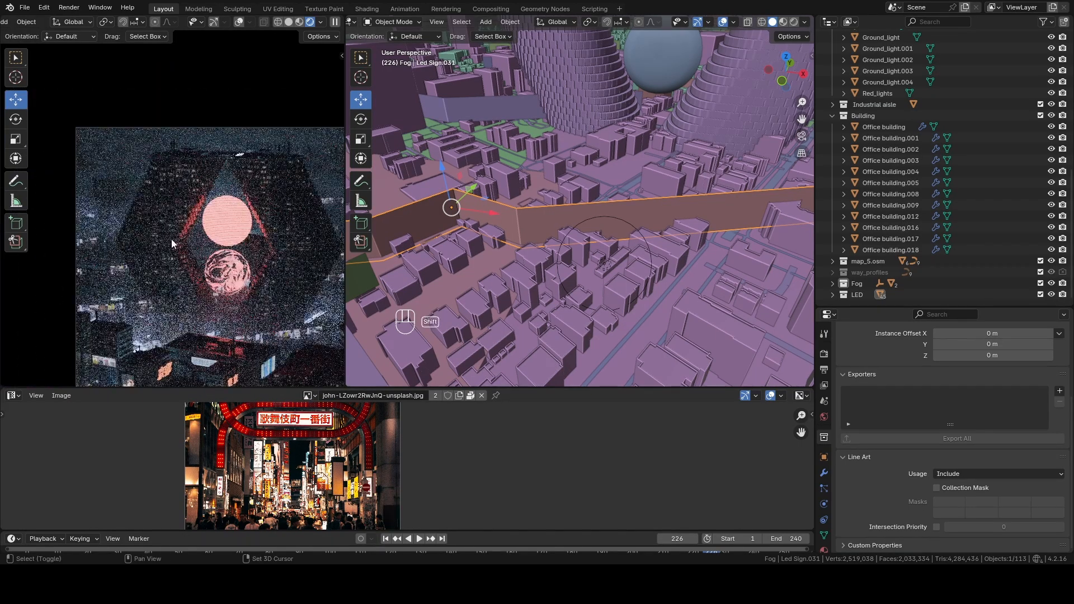
scroll(171, 240, "up", 8)
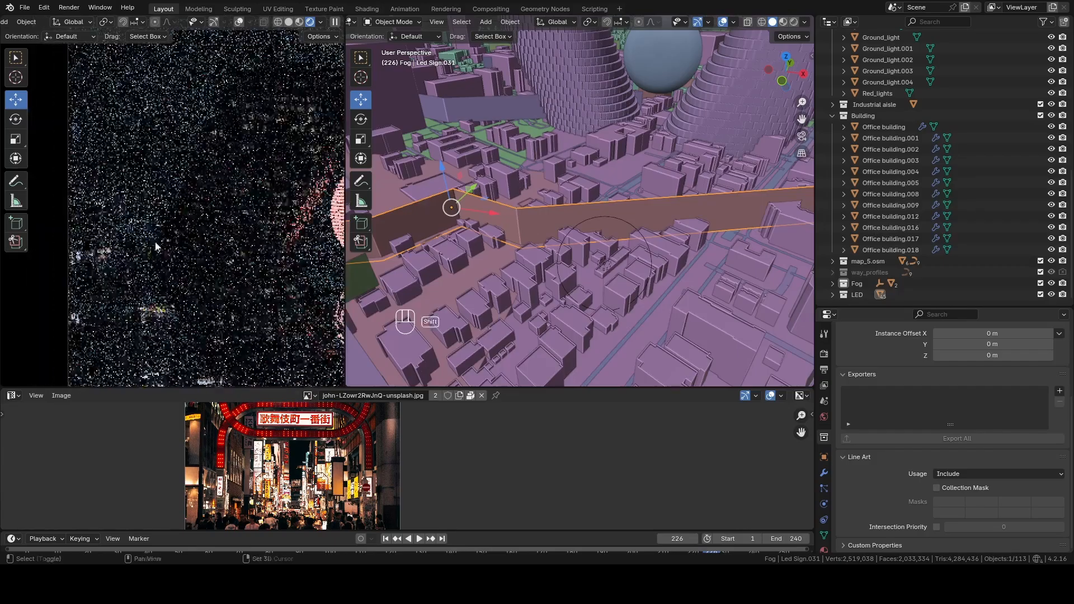
scroll(154, 302, "down", 6)
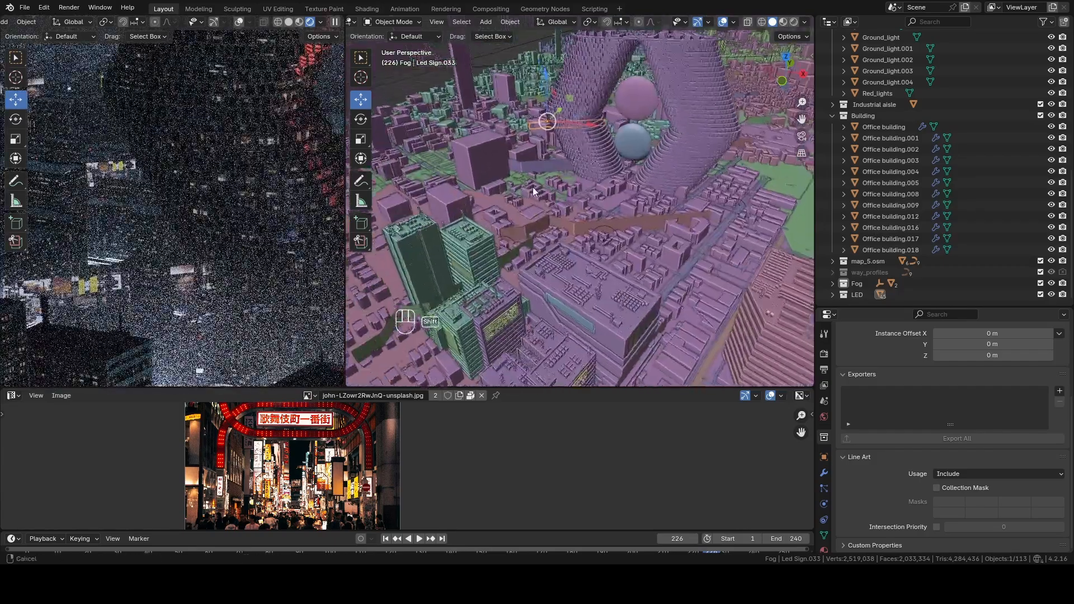
Step: Select the LED strip standing between the large block building and the base of the hexagonal tower in the solid view
middle_click_drag(533, 187, 553, 238, "shift")
scroll(631, 224, "up", 5)
middle_click_drag(630, 224, 547, 185)
scroll(662, 235, "down", 3)
scroll(610, 150, "down", 4)
left_click(552, 219)
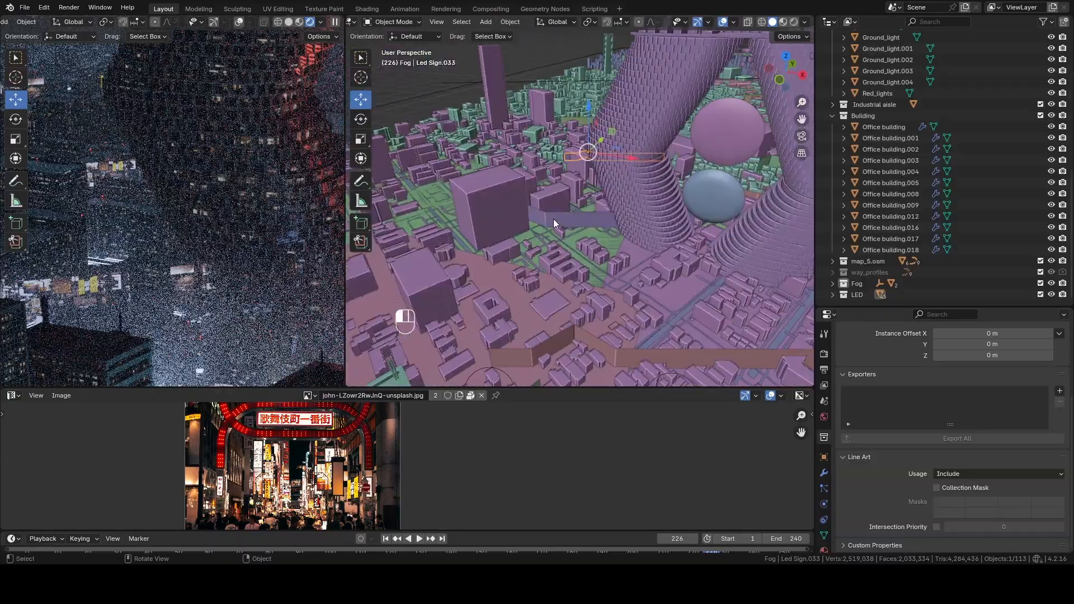
Step: Select the two-part LED strip Led Sign.034 on the far side of the large ring-shaped tower area and inspect its placement
scroll(481, 209, "down", 3)
middle_click_drag(481, 209, 490, 174)
middle_click_drag(490, 174, 524, 229, "shift")
scroll(524, 229, "down", 1)
middle_click_drag(615, 208, 516, 241, "shift")
scroll(471, 226, "up", 2)
scroll(614, 226, "down", 2)
middle_click_drag(615, 226, 449, 188, "shift")
scroll(513, 251, "down", 1)
left_click(514, 223)
scroll(494, 233, "up", 3)
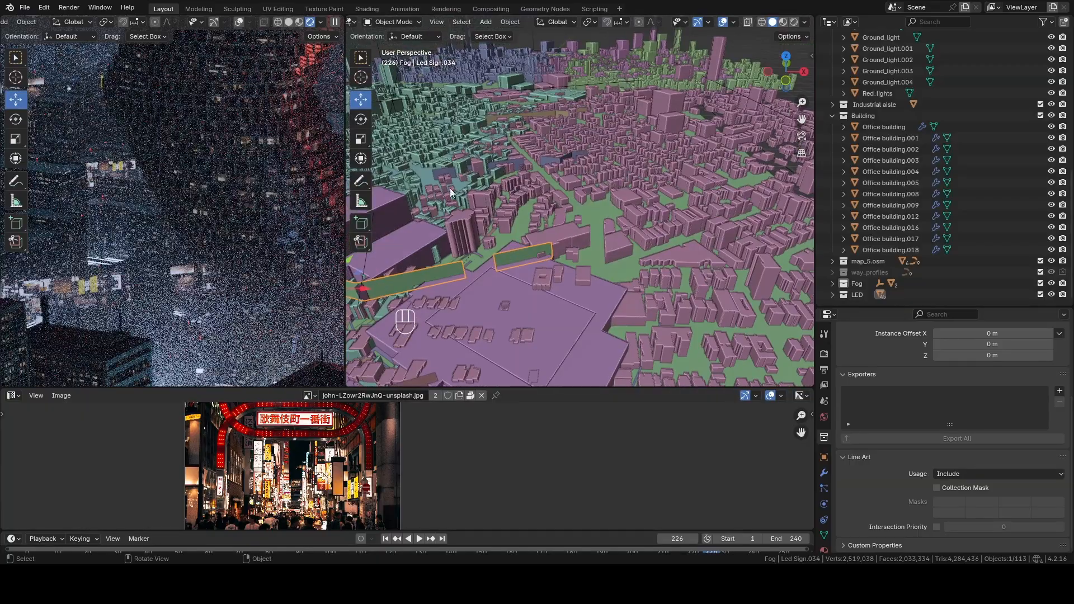
Step: Examine the distant lights around the hexagonal tower in the rendered camera view, and reduce the height of the image editor
middle_click_drag(304, 229, 172, 232)
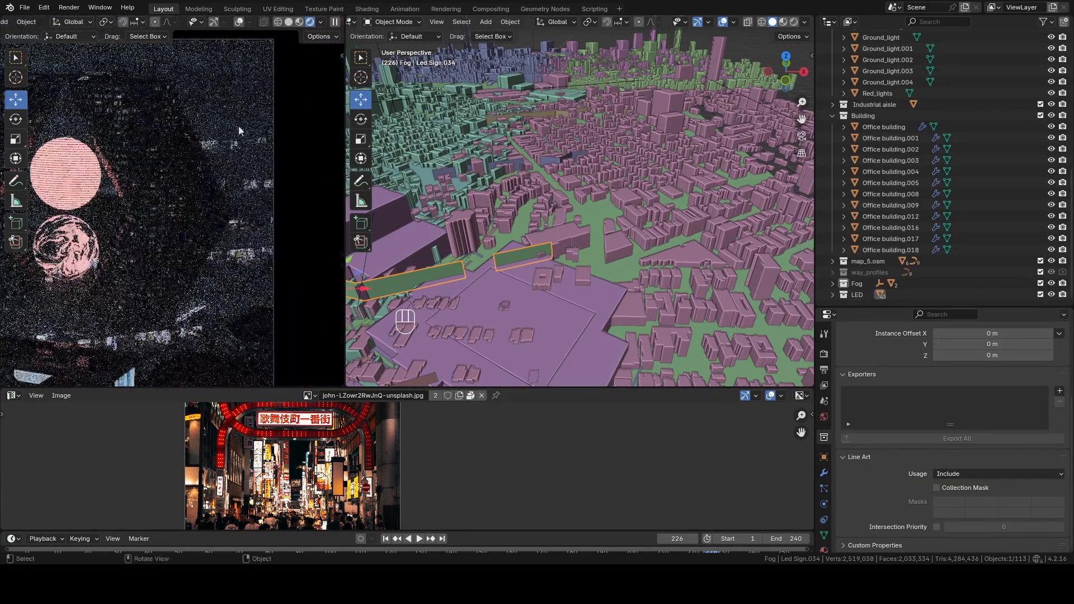
scroll(196, 108, "down", 1)
middle_click_drag(186, 109, 263, 142, "shift")
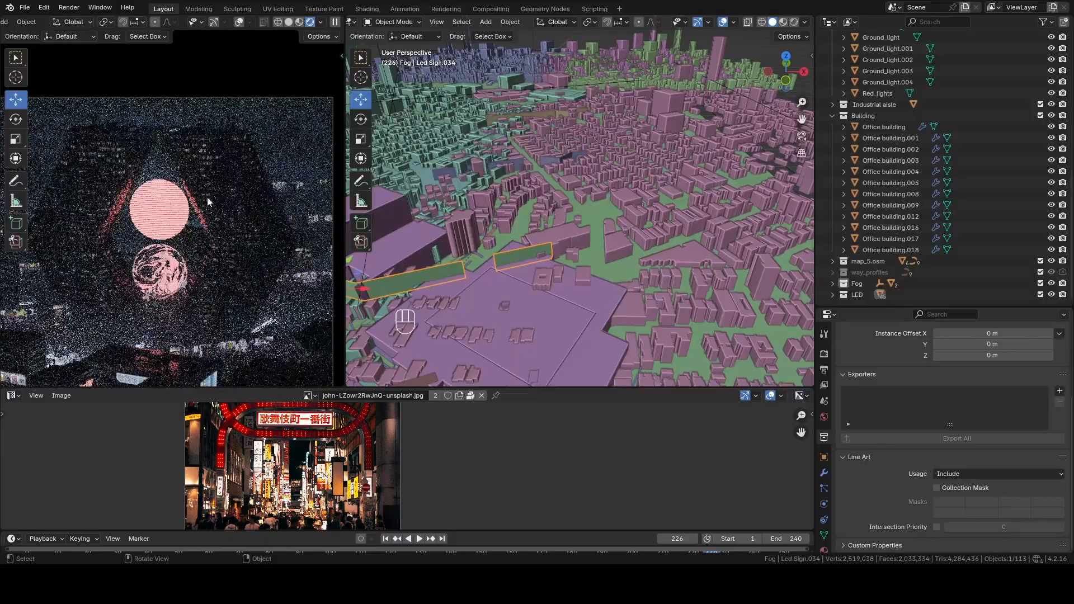
middle_click_drag(193, 229, 266, 126, "shift")
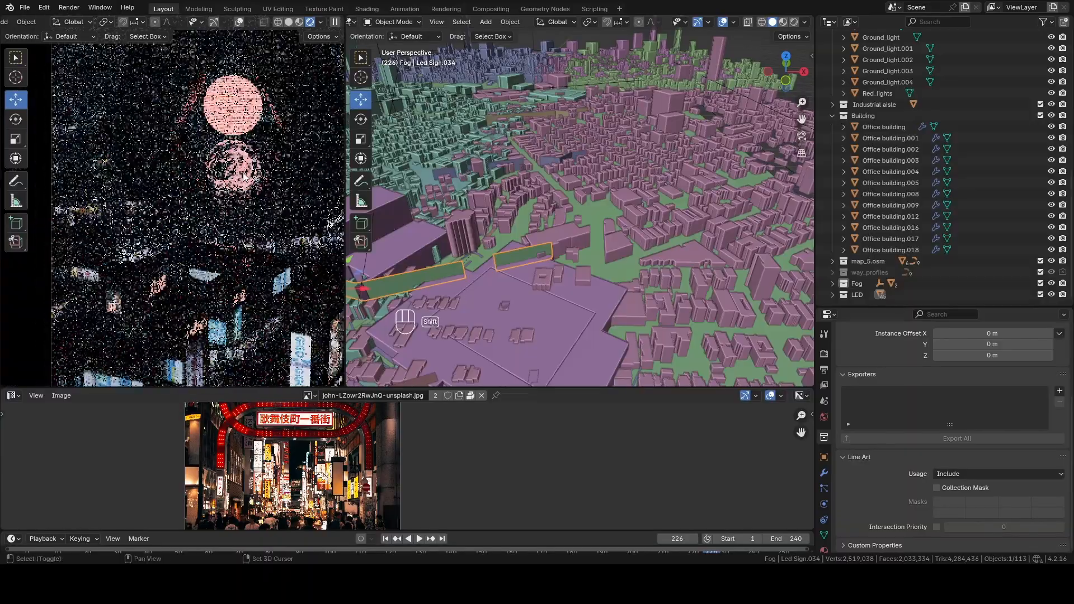
middle_click_drag(194, 195, 161, 184, "shift")
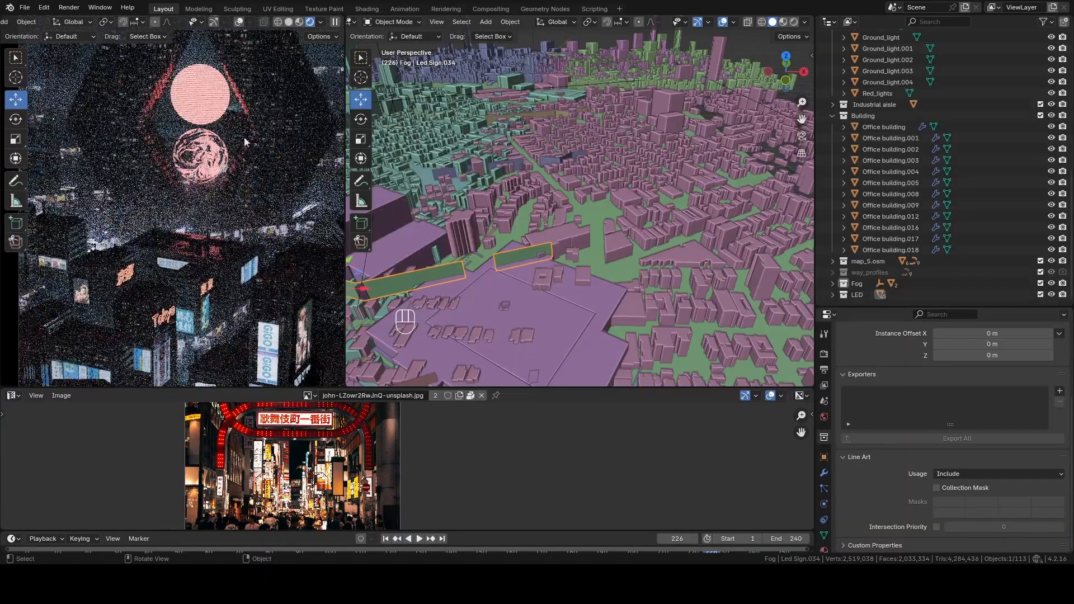
middle_click_drag(103, 47, 112, 59, "shift")
middle_click_drag(160, 125, 171, 149, "shift")
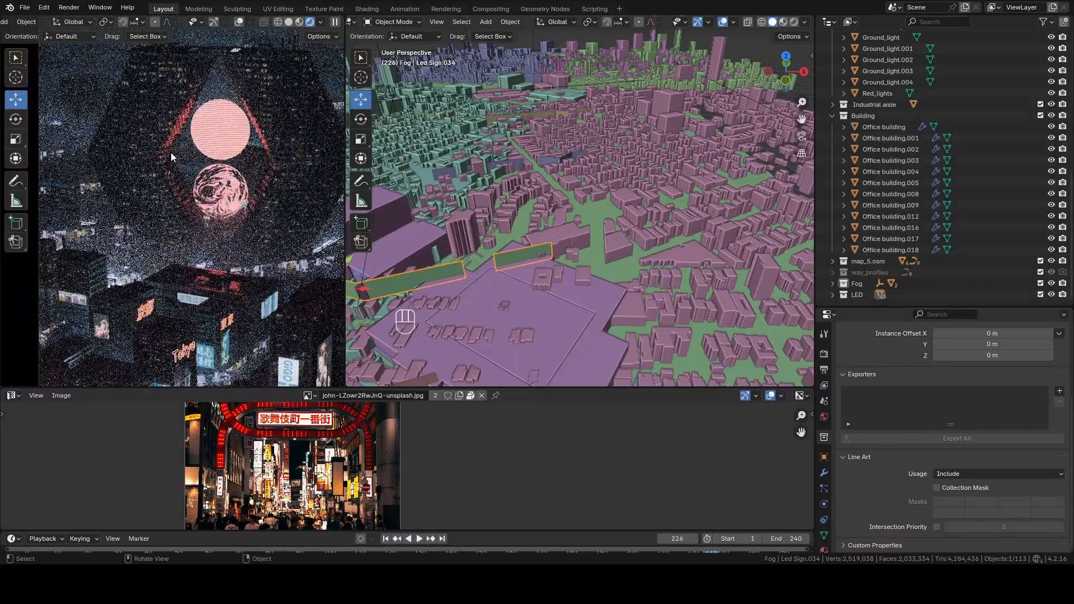
left_click_drag(264, 394, 262, 445)
middle_click_drag(224, 262, 179, 219, "shift")
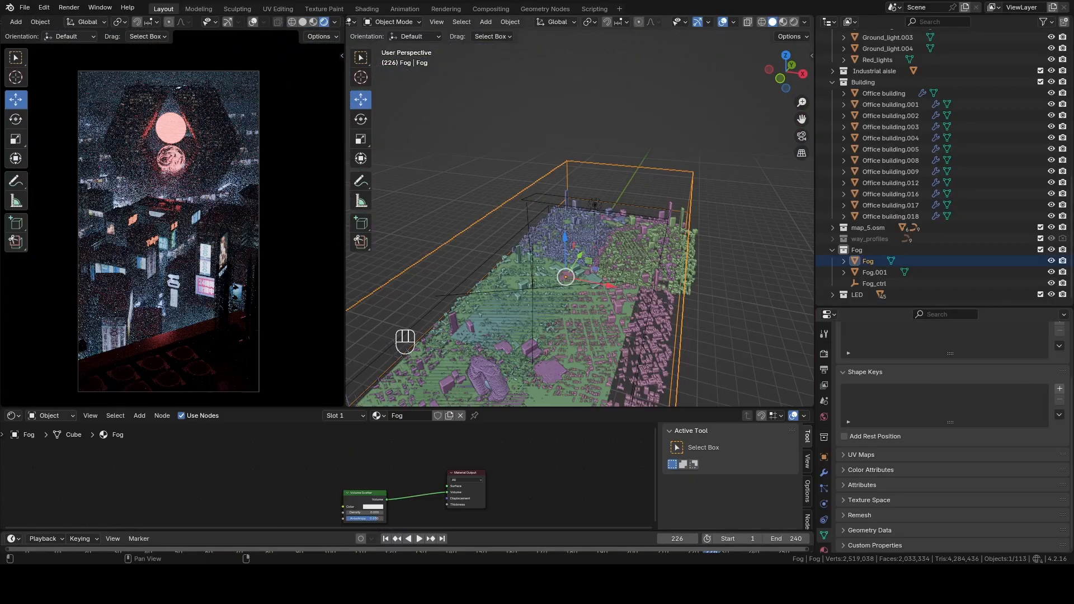
Step: Inspect the Fog cube surrounding the city and select the Volume Scatter node in its material
middle_click_drag(693, 229, 641, 187)
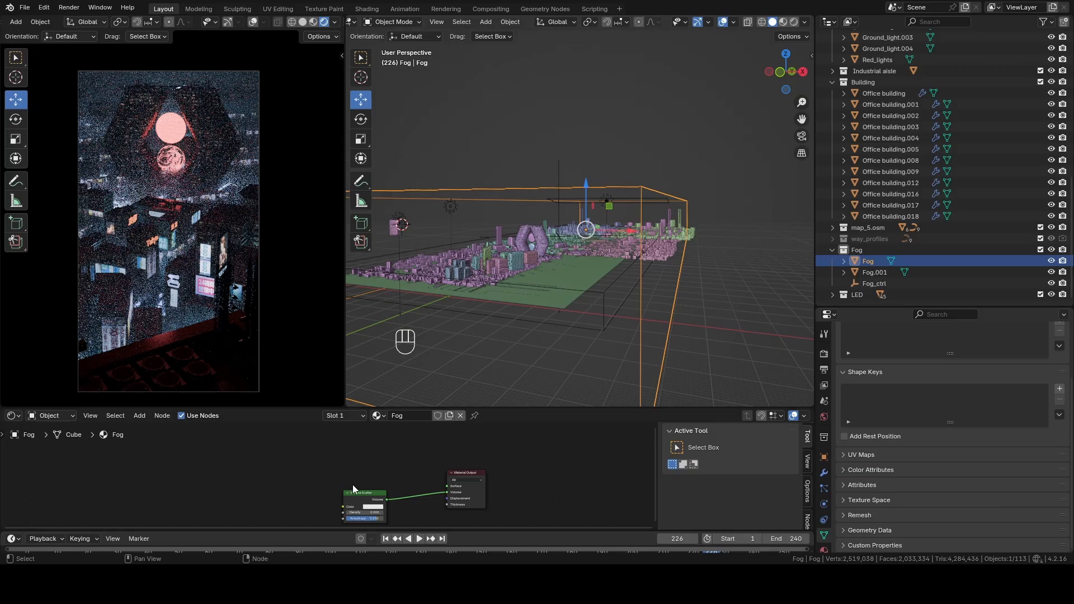
scroll(269, 471, "up", 5)
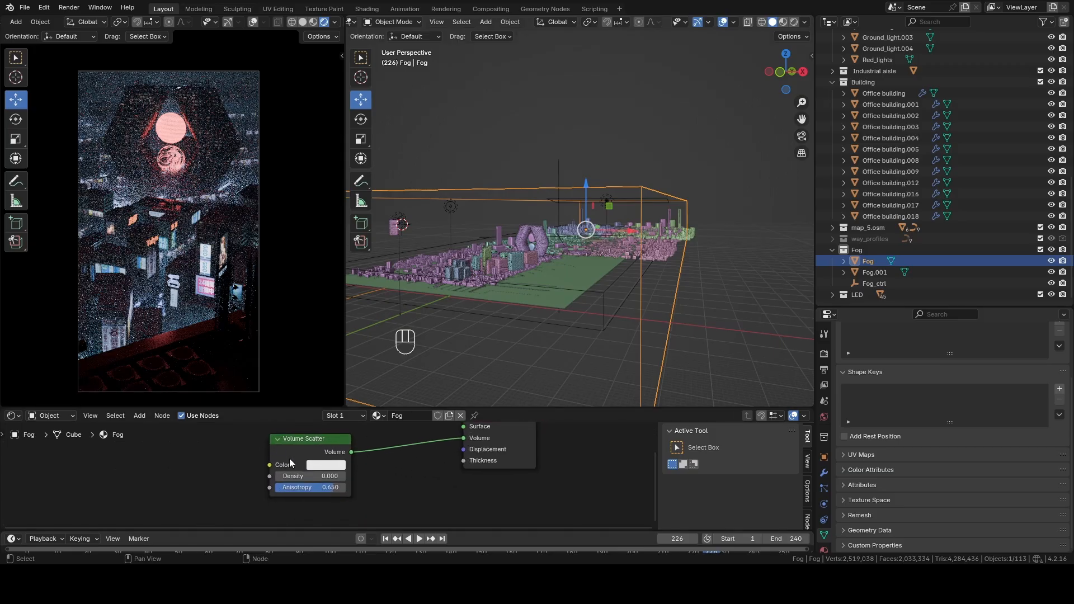
middle_click_drag(342, 452, 343, 462)
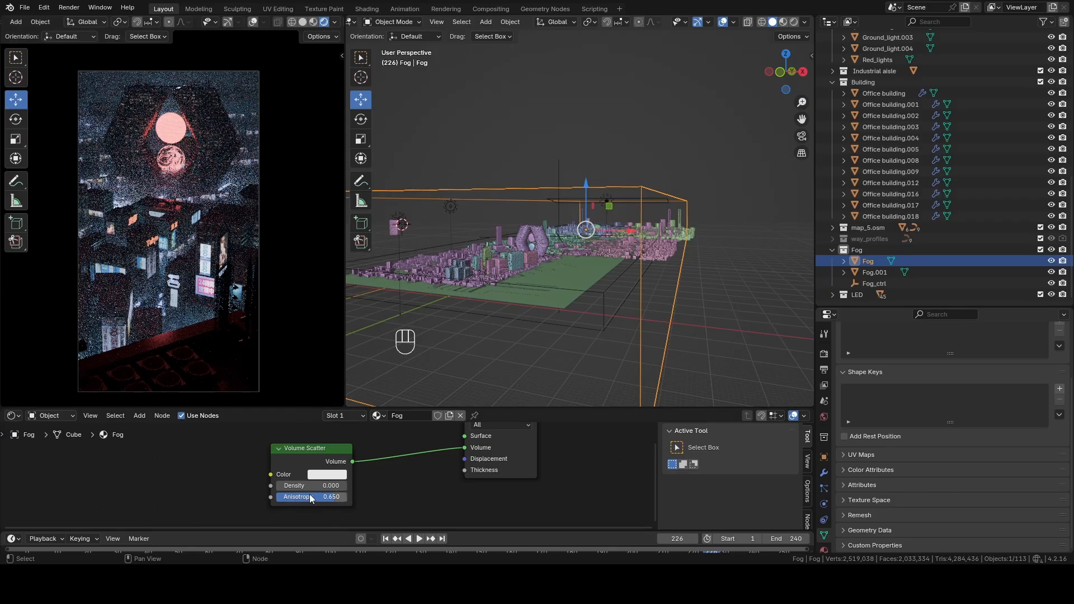
left_click(294, 451)
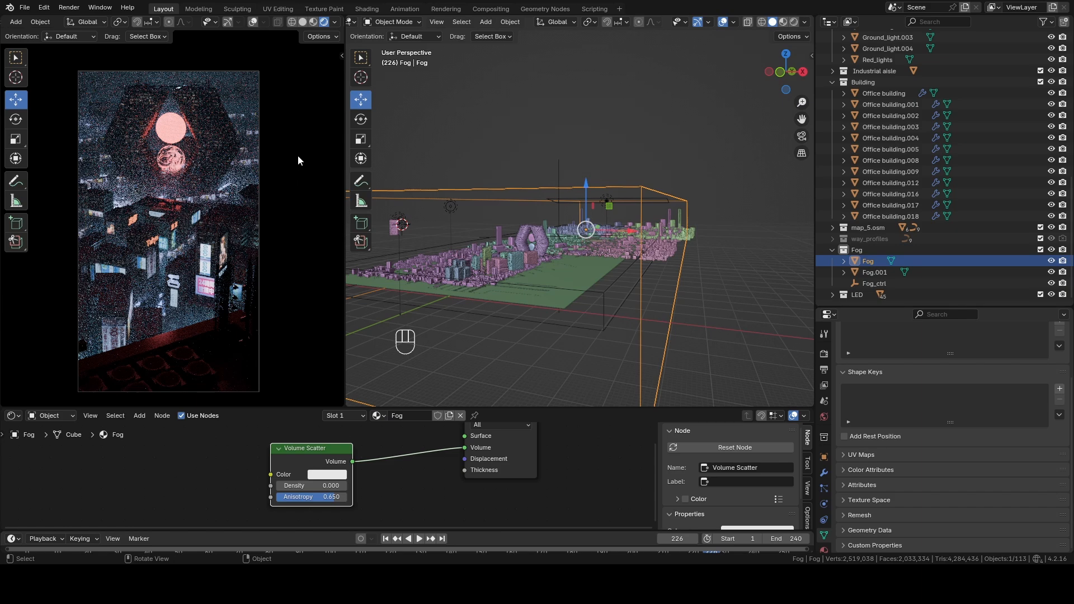
Step: Select Fog.001 and examine the rendered background sky beside the hexagonal tower up close
left_click(860, 274)
middle_click_drag(595, 243, 614, 297, "shift")
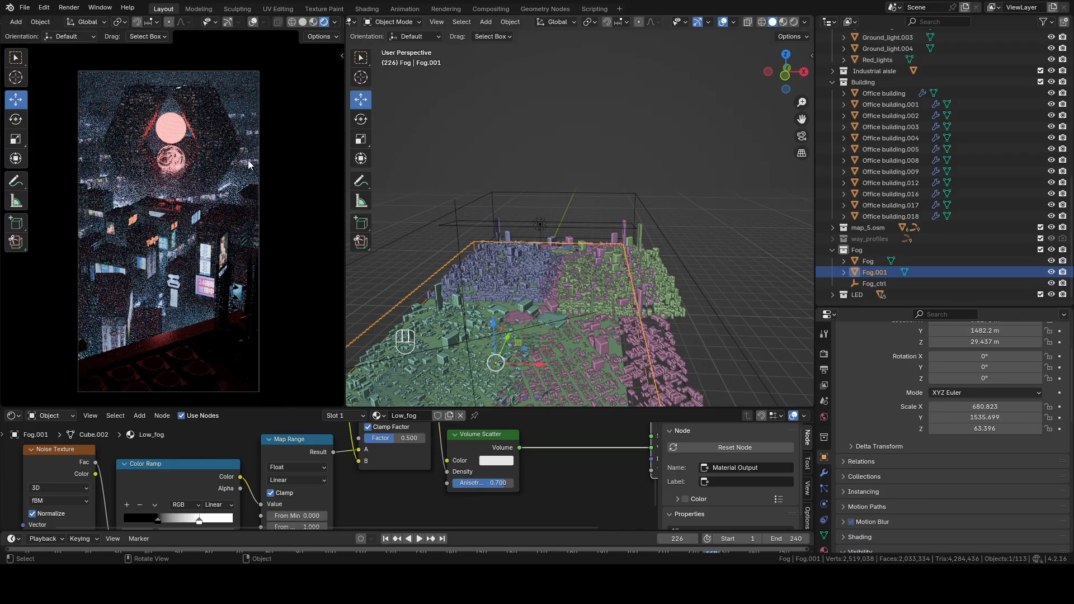
scroll(246, 150, "up", 3)
middle_click_drag(246, 147, 199, 278, "shift")
scroll(190, 246, "up", 4)
middle_click_drag(173, 196, 143, 205, "shift")
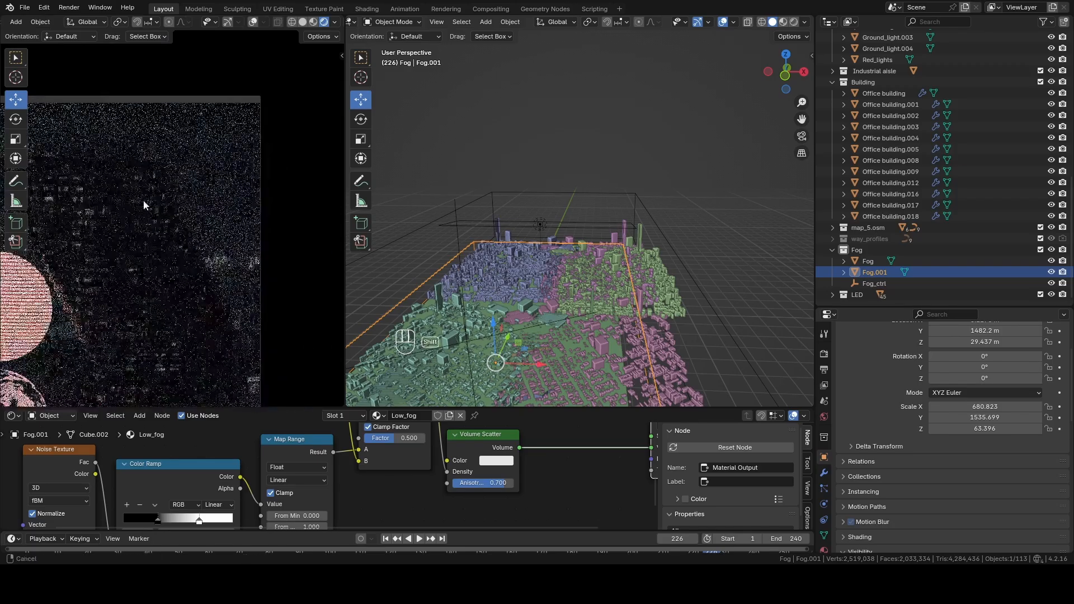
scroll(202, 224, "up", 4)
middle_click_drag(209, 230, 203, 264, "shift")
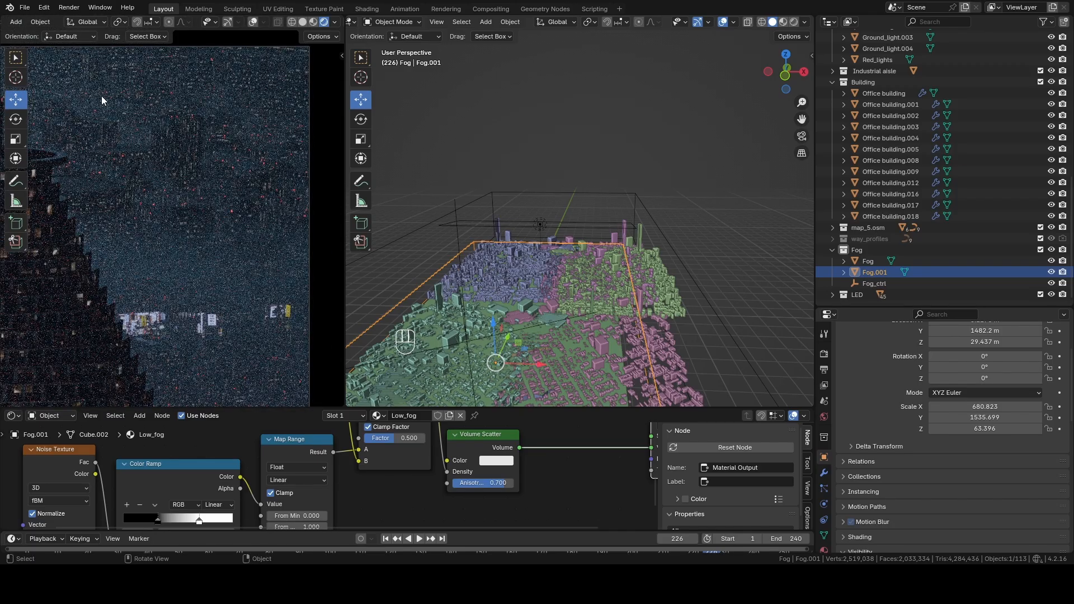
Step: Hide Fog.001 in the viewport and examine the rendered background beside the hexagonal tower without it
left_click(1051, 273)
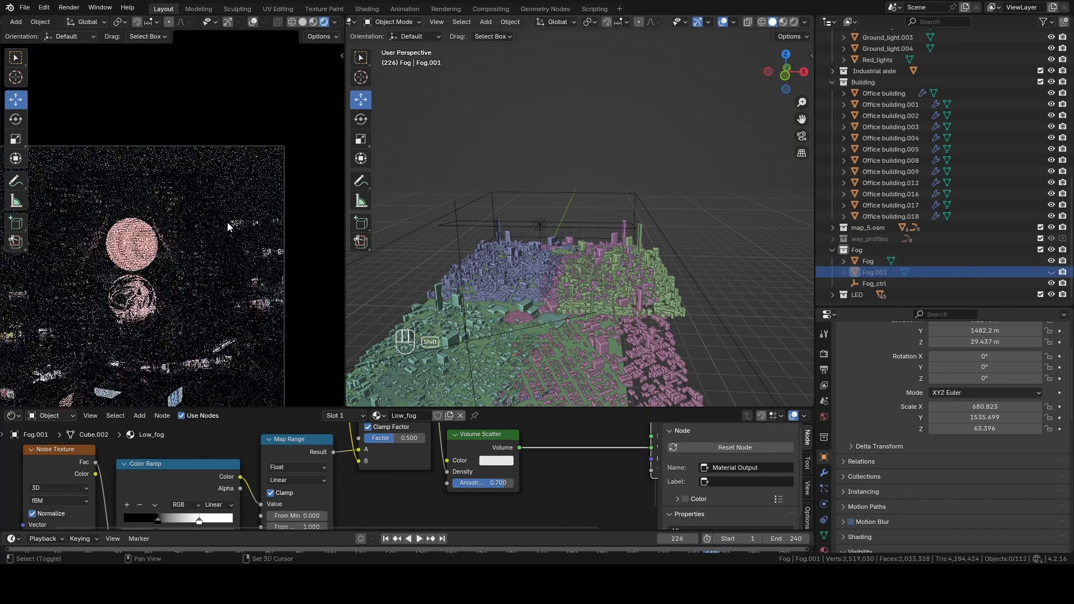
left_click(1050, 261)
key("ctrl+z")
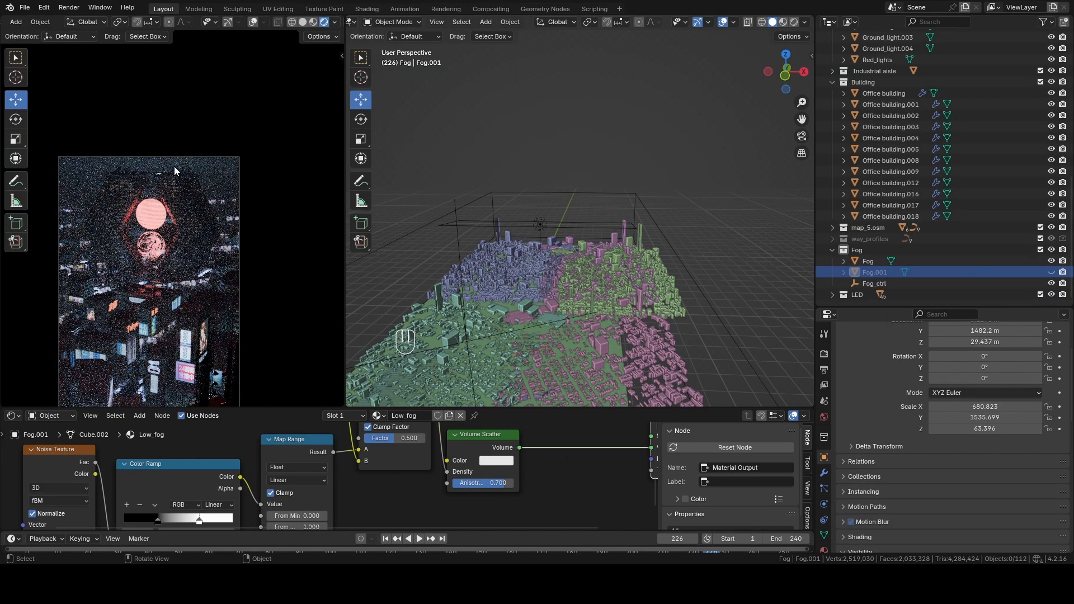
scroll(152, 206, "up", 6)
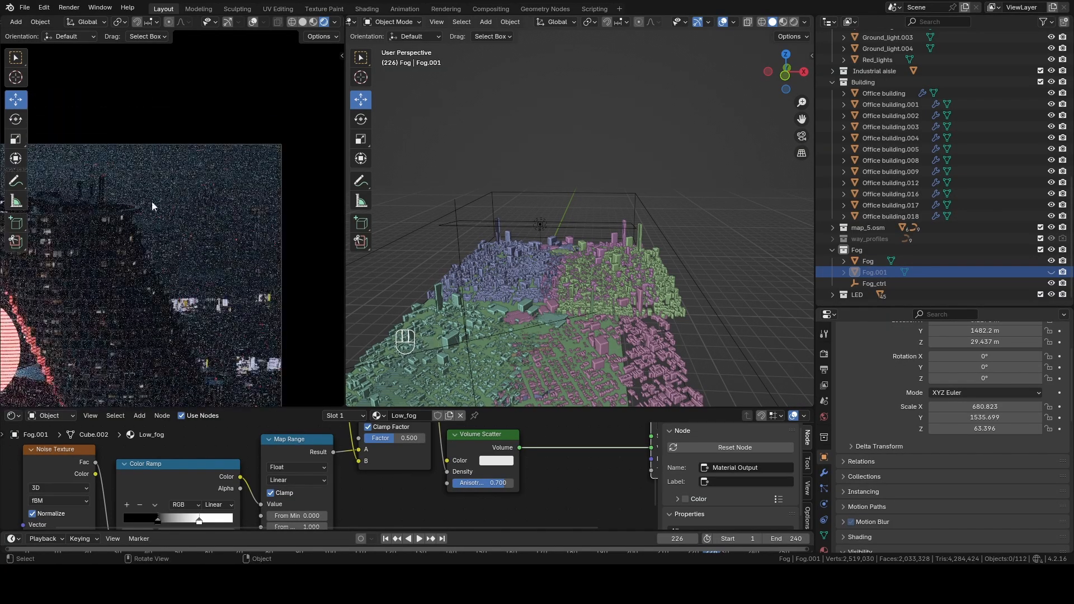
scroll(183, 218, "up", 4)
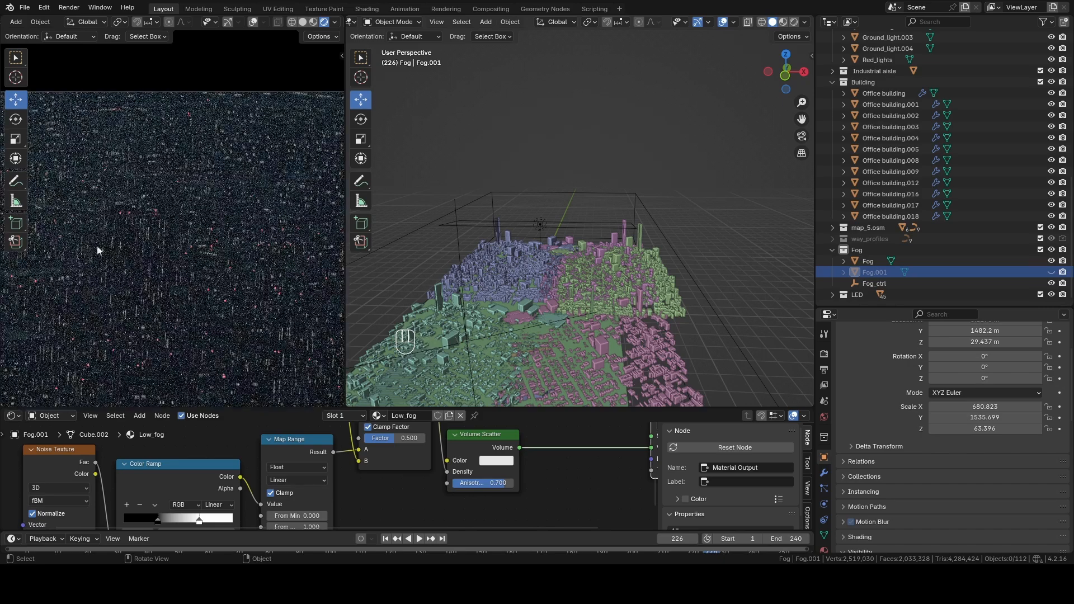
scroll(177, 225, "down", 2)
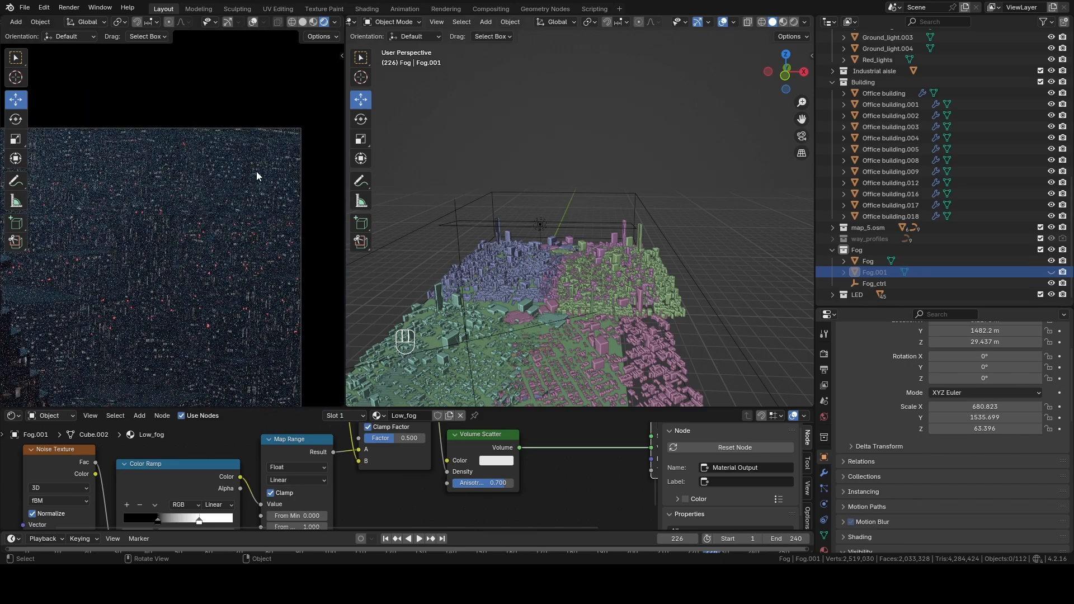
Step: Show Fog.001 again and compare the rendered background and the hexagonal tower with the low fog present
left_click(1051, 272)
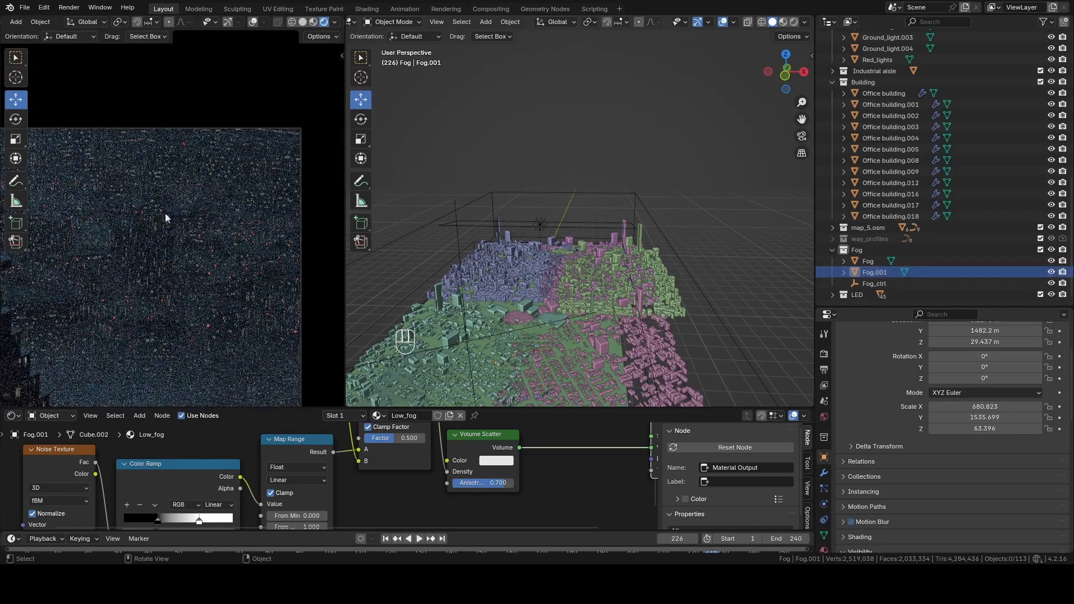
scroll(216, 264, "down", 1)
middle_click_drag(195, 337, 187, 257, "shift")
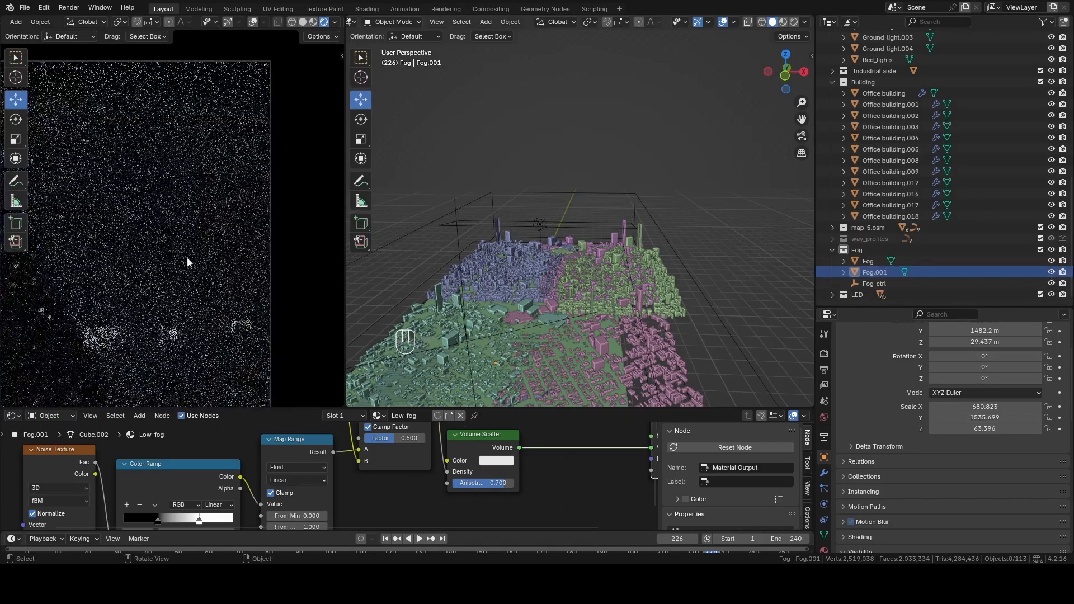
middle_click_drag(206, 188, 223, 266, "shift")
scroll(167, 281, "down", 3)
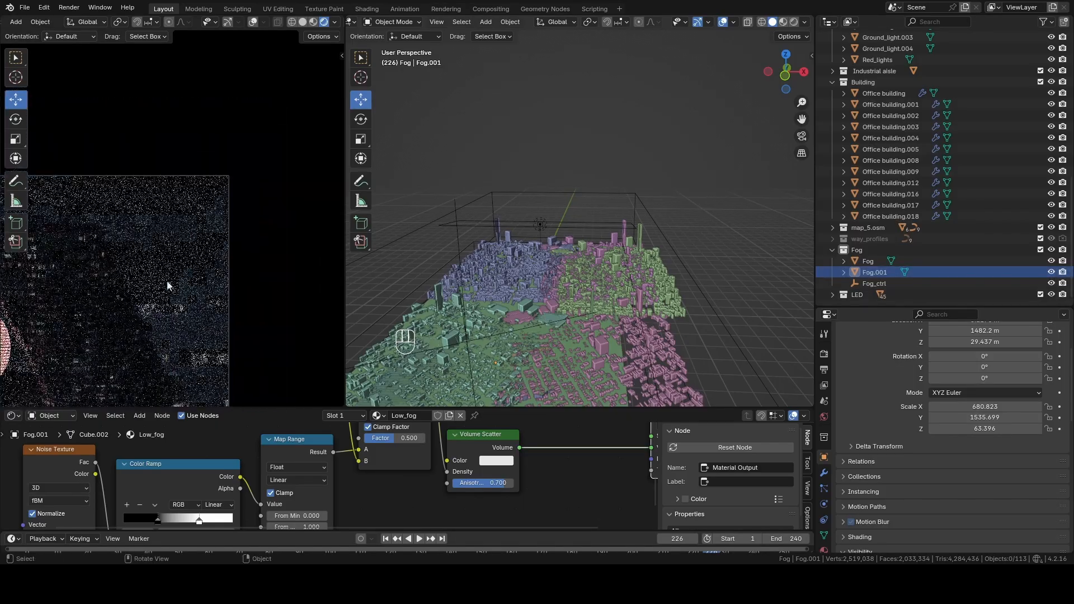
middle_click_drag(134, 280, 190, 220, "shift")
scroll(167, 235, "down", 1)
middle_click_drag(144, 248, 242, 189, "shift")
scroll(242, 193, "down", 2)
scroll(570, 463, "down", 3)
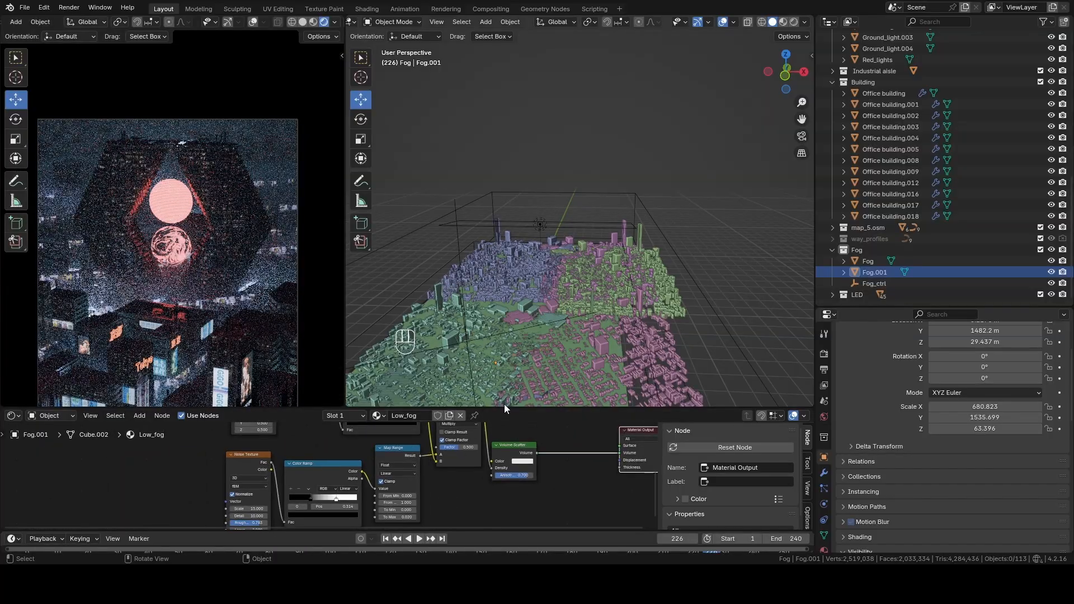
Step: Enlarge the shader editor and inspect the Low_fog node network from its Texture Coordinate node to the Material Output
left_click_drag(505, 408, 504, 313)
middle_click_drag(501, 378, 474, 424)
scroll(410, 389, "down", 1)
middle_click_drag(412, 380, 429, 380)
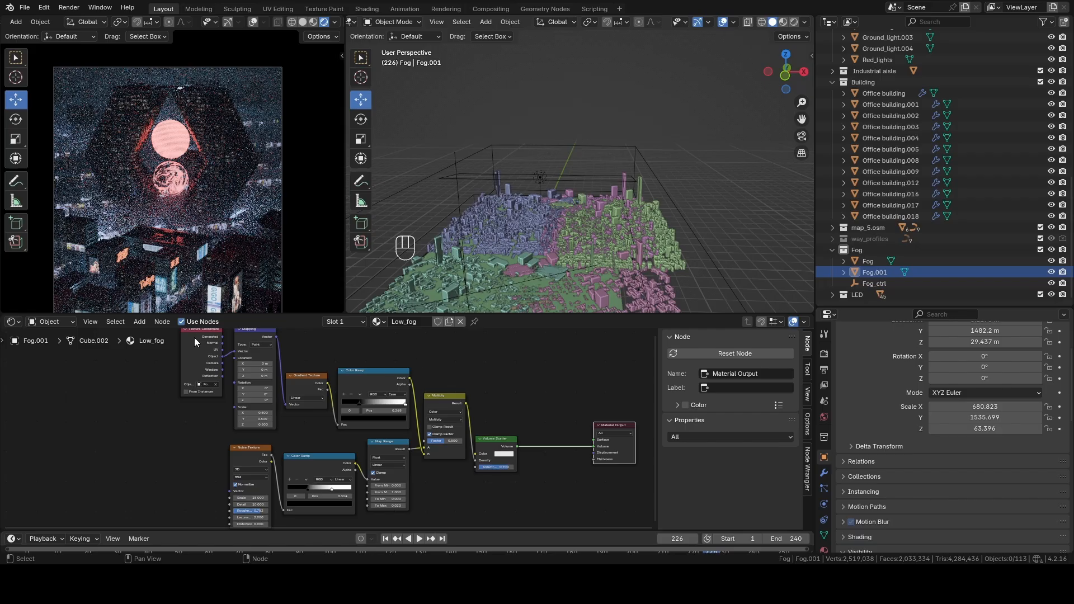
left_click_drag(197, 342, 191, 360)
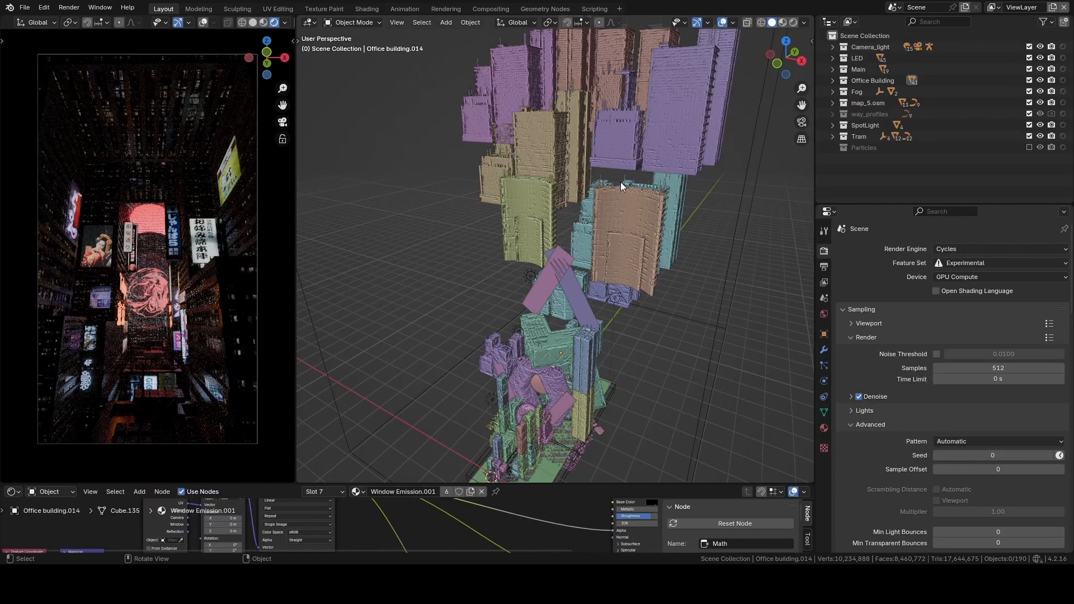
Step: Select Dolly_Camera under Dolly_Rig in the Camera_light collection, and show its lens settings while inspecting the city layout
middle_click_drag(621, 182, 510, 301)
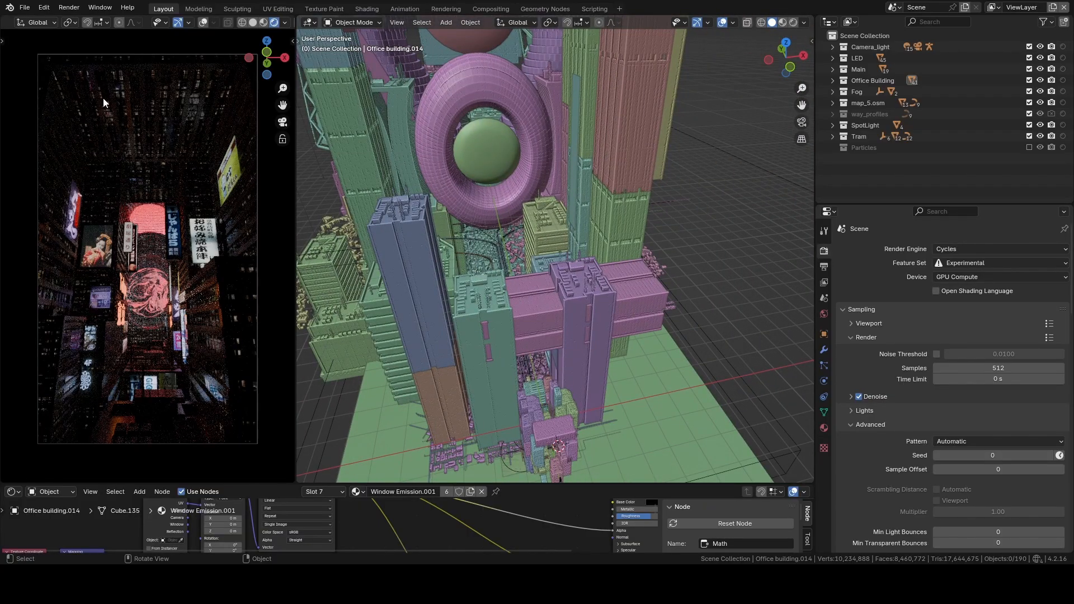
left_click(832, 47)
left_click(844, 57)
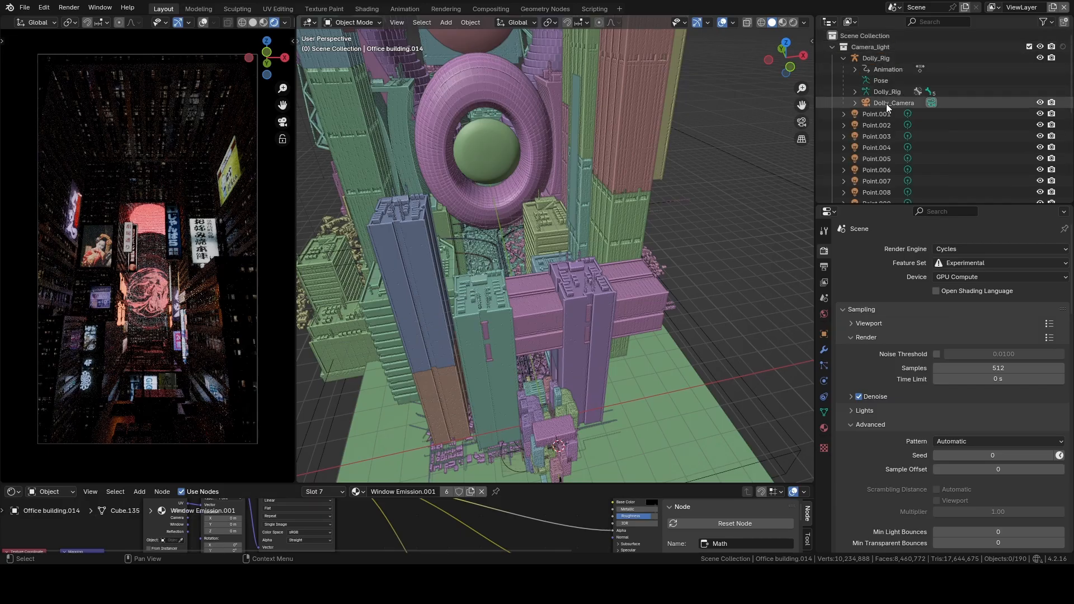
left_click(886, 103)
left_click(844, 58)
left_click(832, 48)
left_click(824, 381)
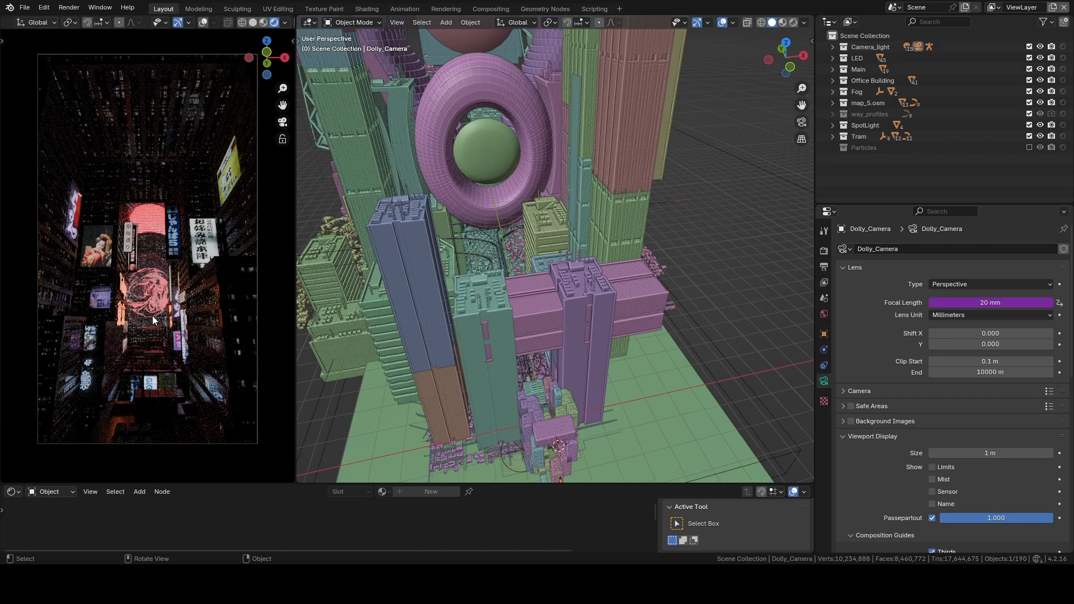
middle_click_drag(509, 232, 524, 126)
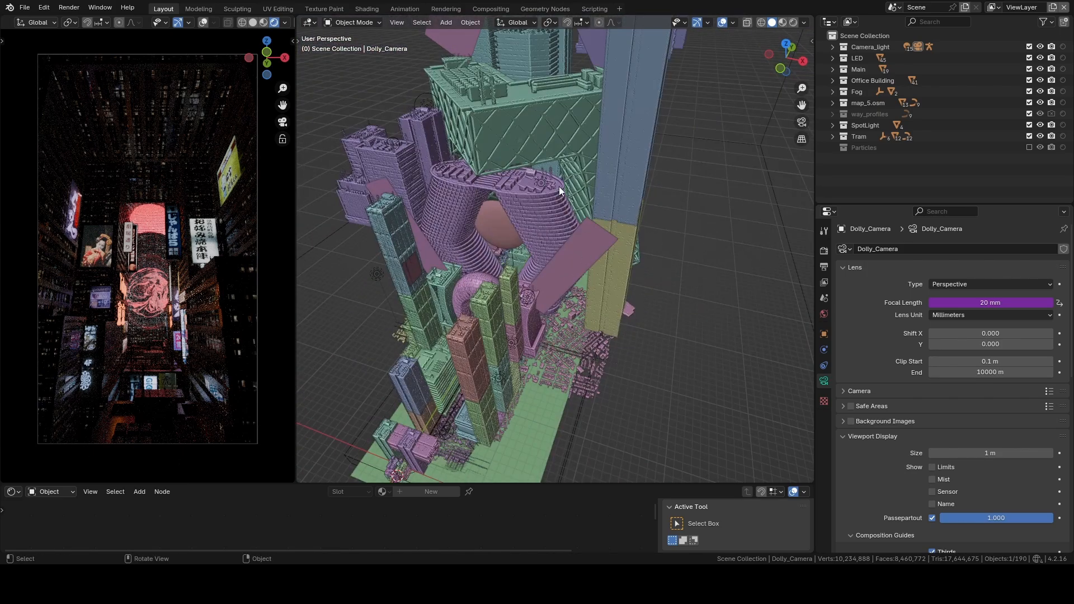
middle_click_drag(559, 186, 425, 241)
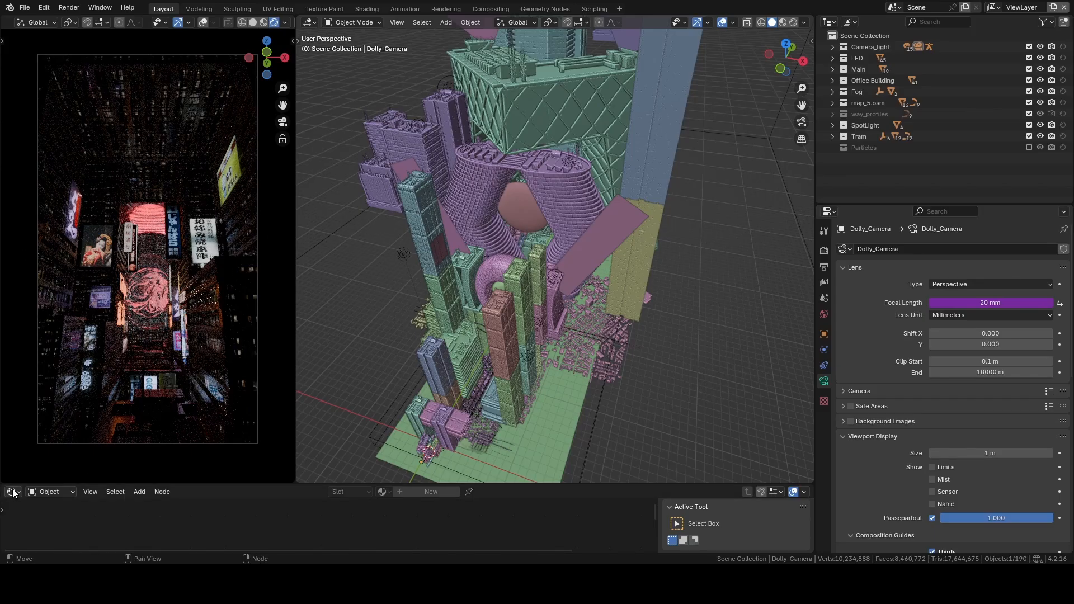
Step: Select the horizontal office block spanning the towers and examine how it frames the top of the camera view
left_click(226, 313)
key("grave")
left_click(572, 342)
middle_click_drag(507, 261, 553, 93)
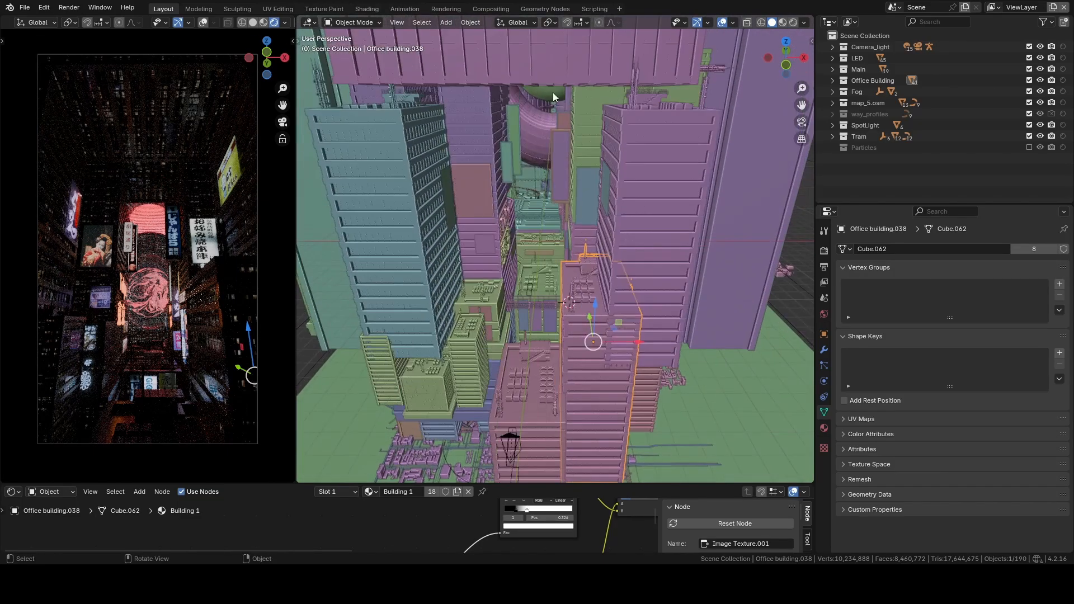
middle_click_drag(600, 147, 555, 235)
left_click(481, 159)
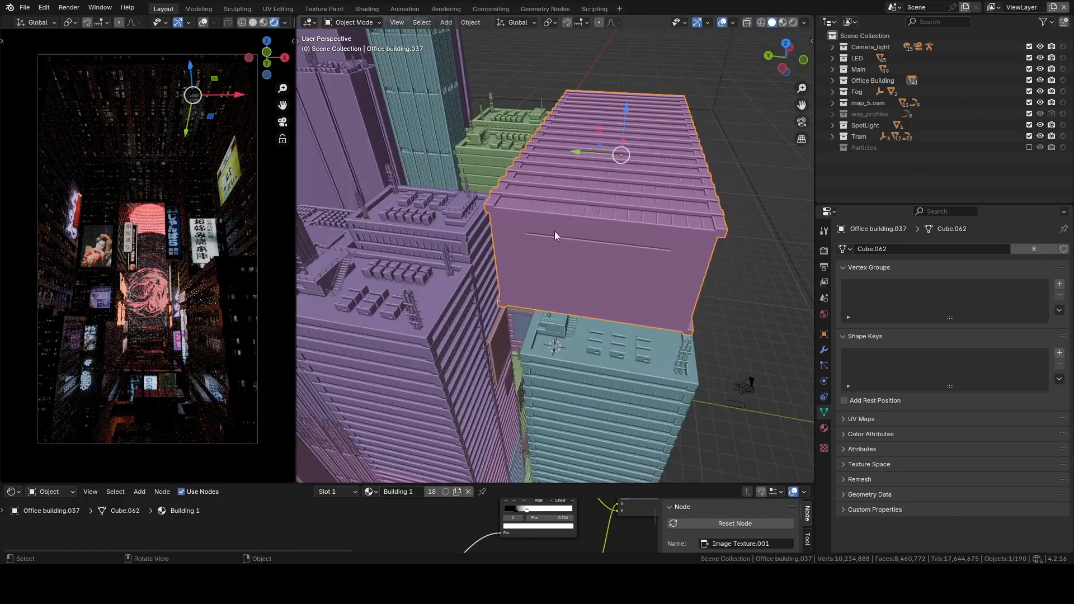
middle_click_drag(117, 136, 114, 173, "shift")
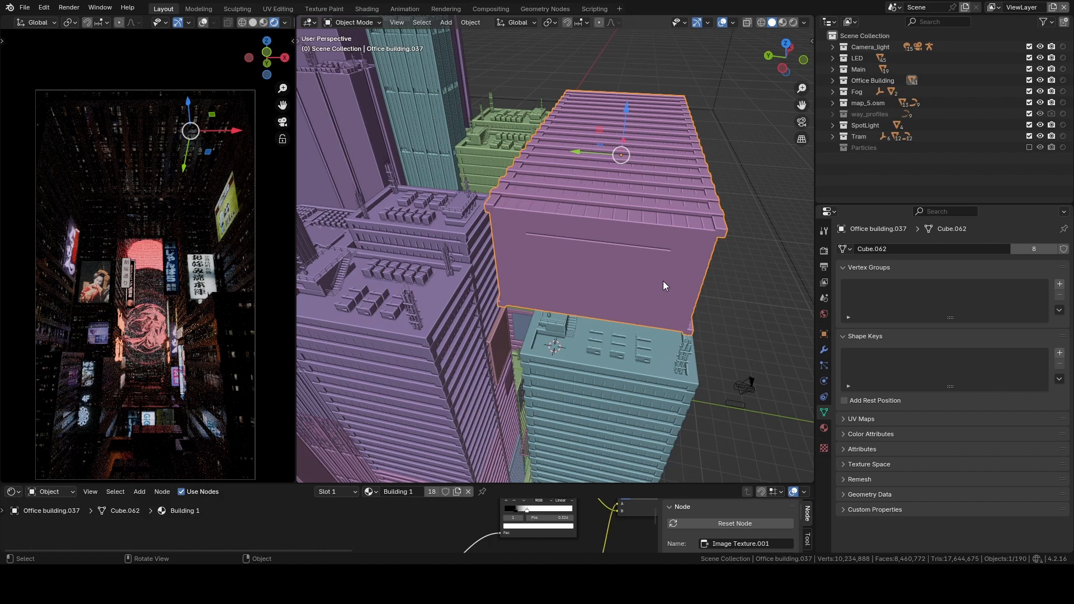
middle_click_drag(685, 291, 493, 232)
middle_click_drag(104, 151, 105, 86, "shift")
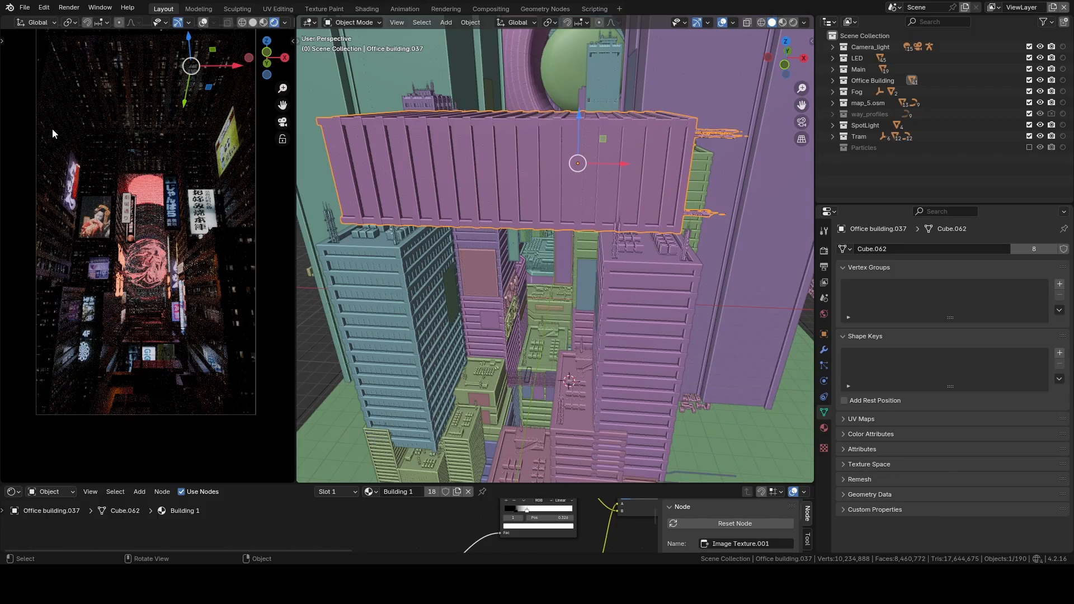
Step: Hide the LED collection in the viewport and examine the camera render and city layout without it
left_click(1040, 58)
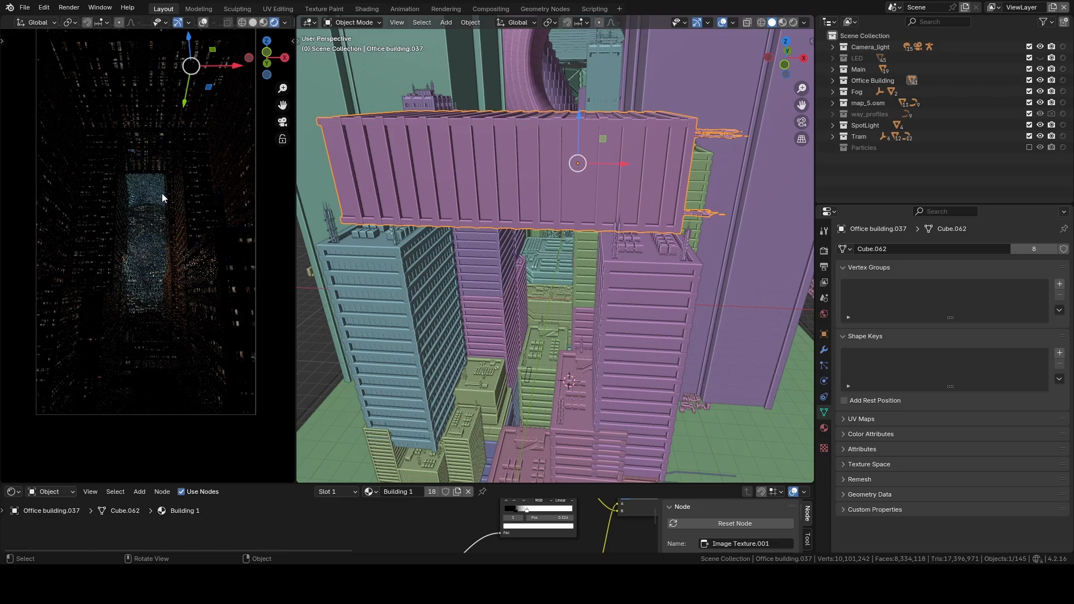
middle_click_drag(557, 331, 515, 250)
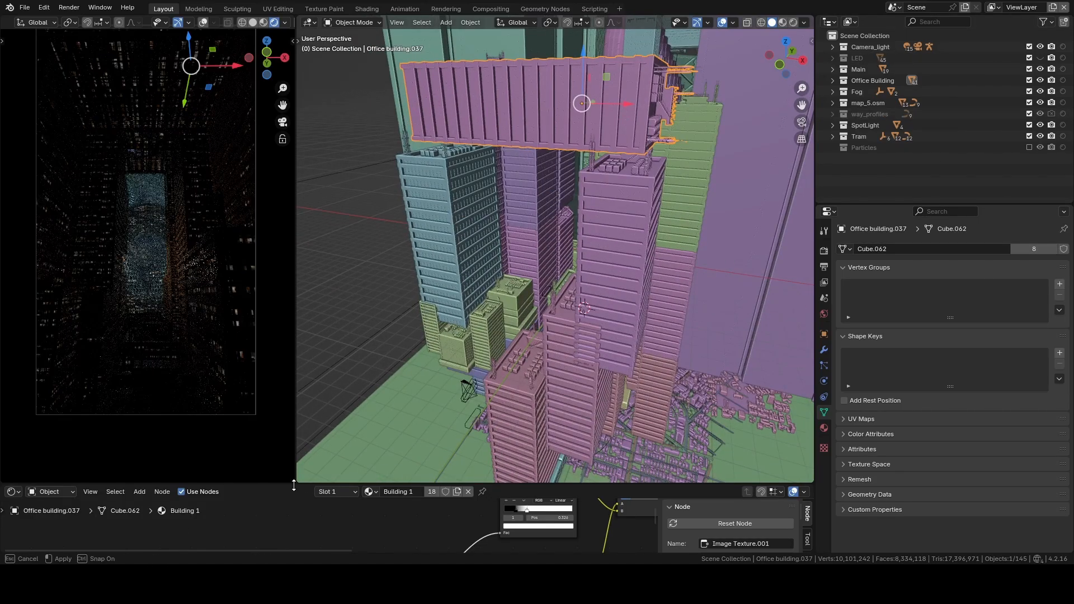
Step: Enlarge the lower editor area and turn it into a Timeline
left_click_drag(297, 479, 297, 417)
left_click(12, 425)
left_click(155, 468)
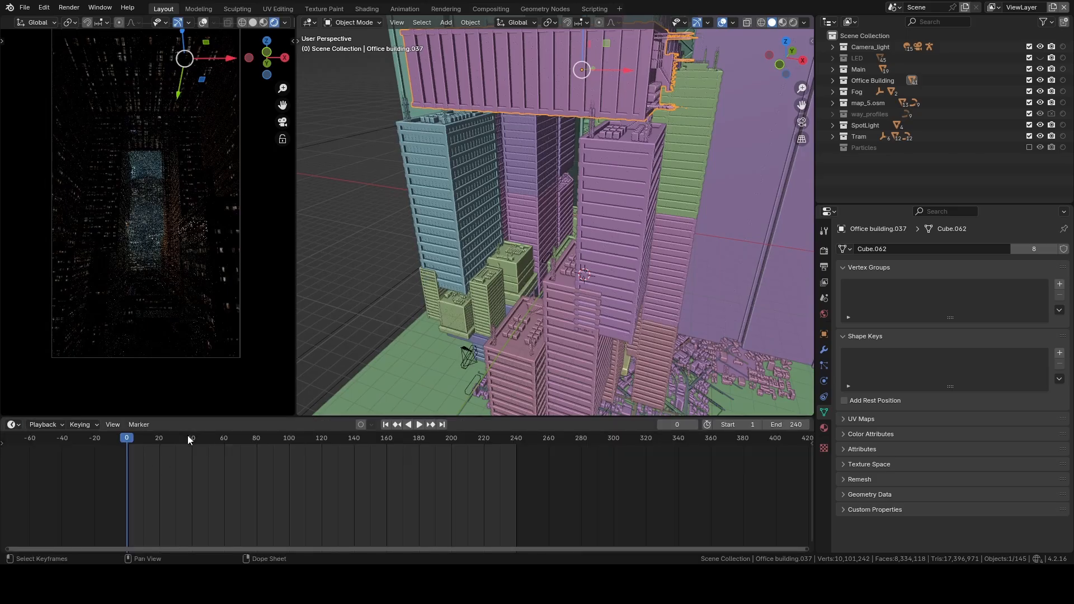
Step: Play through the camera animation with the camera view in solid shading, and return to frame 3
key("space")
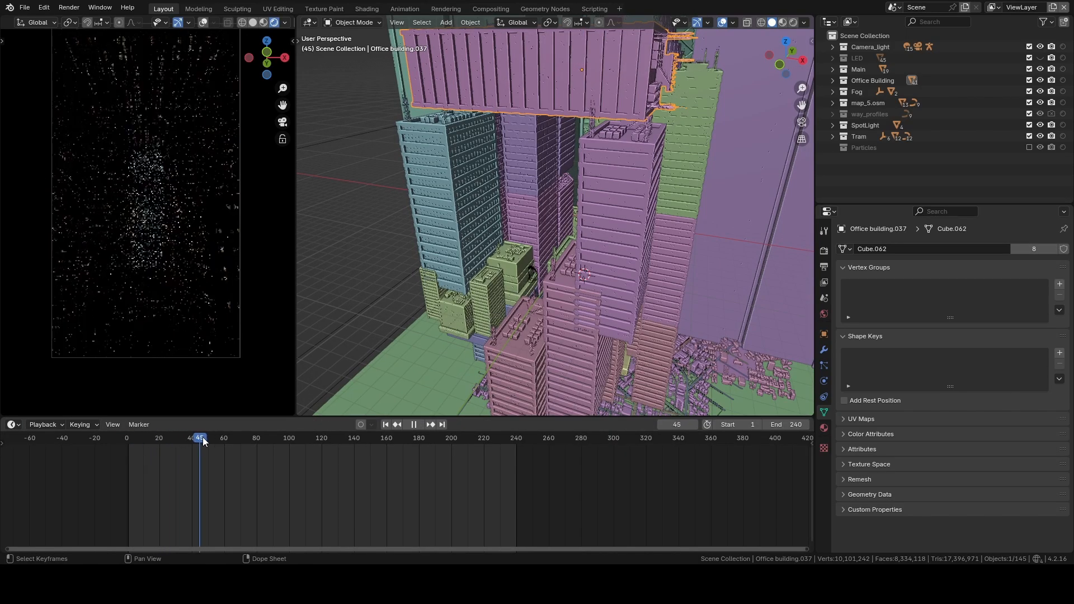
key("space")
key("z")
left_click(144, 200)
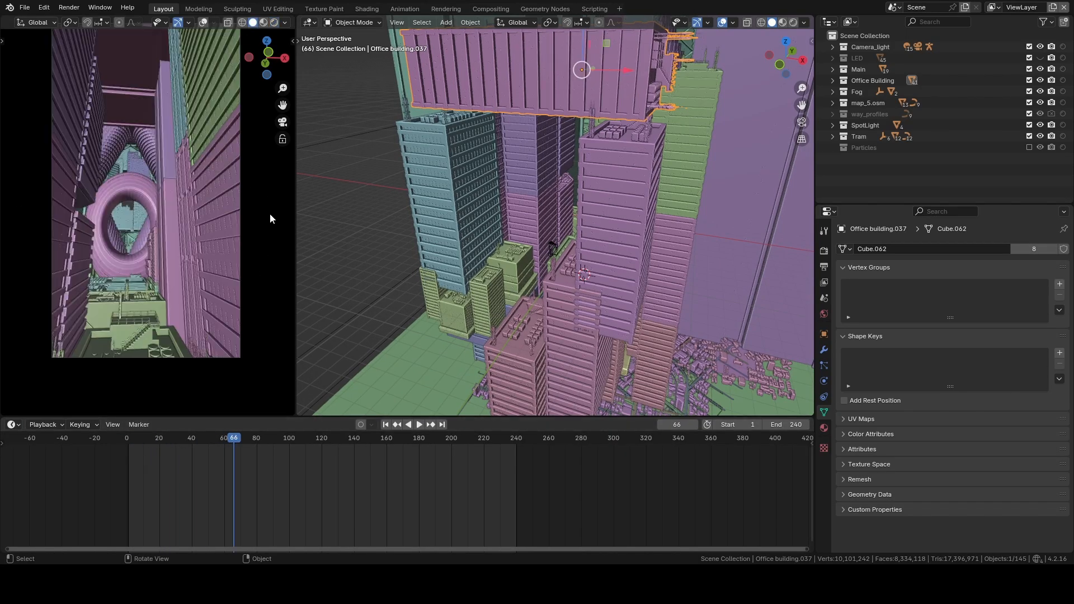
key("space")
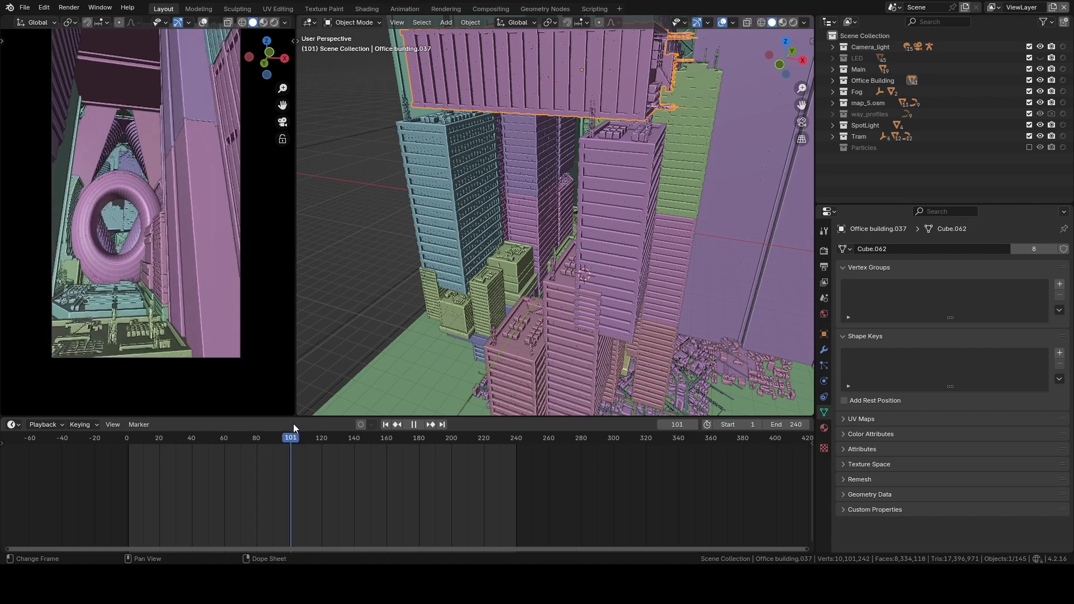
key("space")
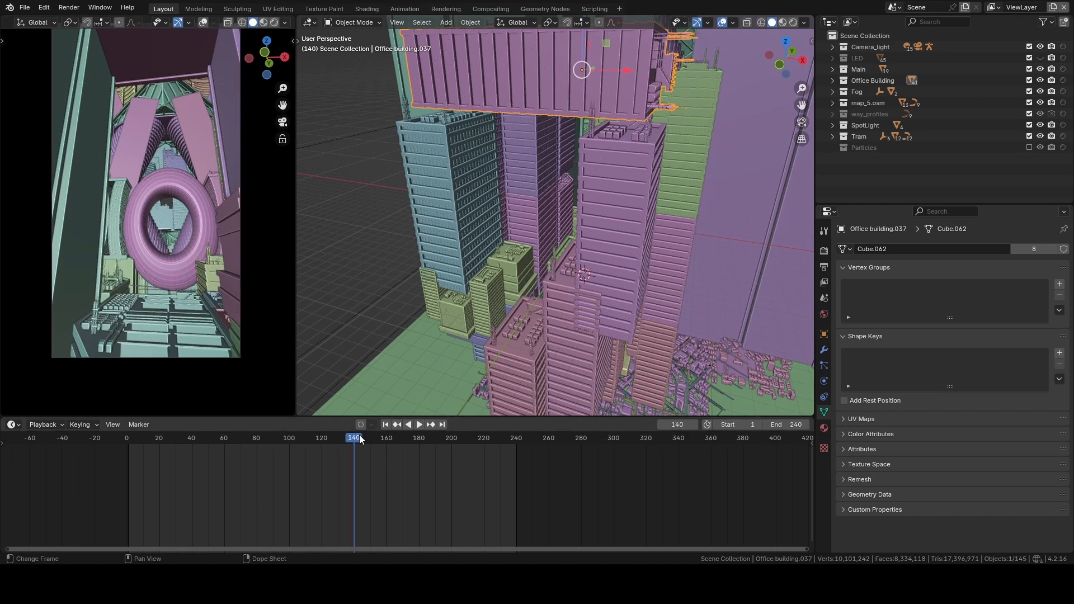
key("space")
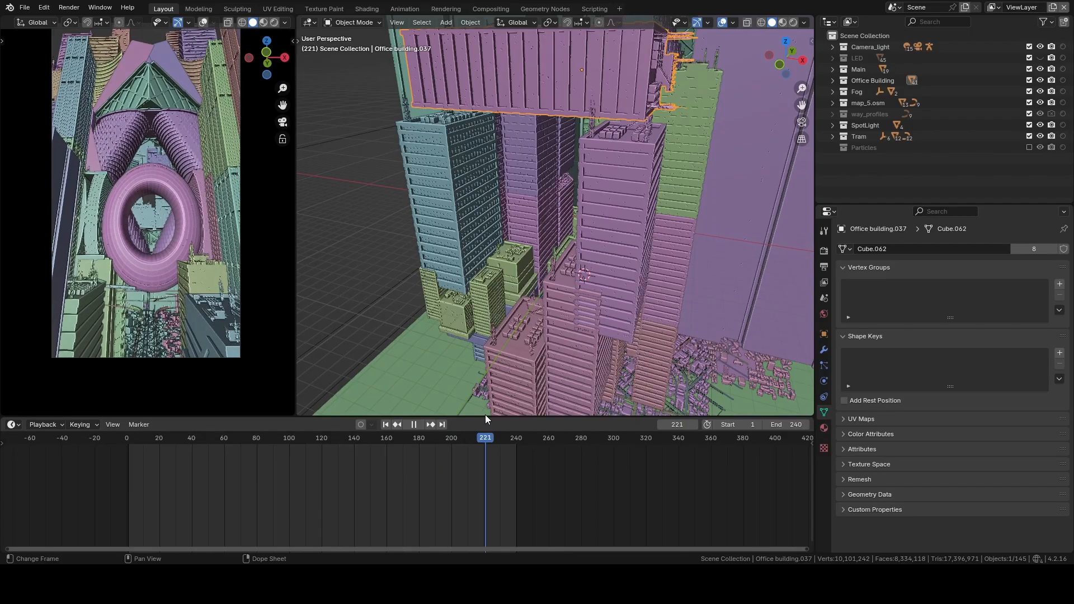
left_click_drag(326, 451, 132, 447)
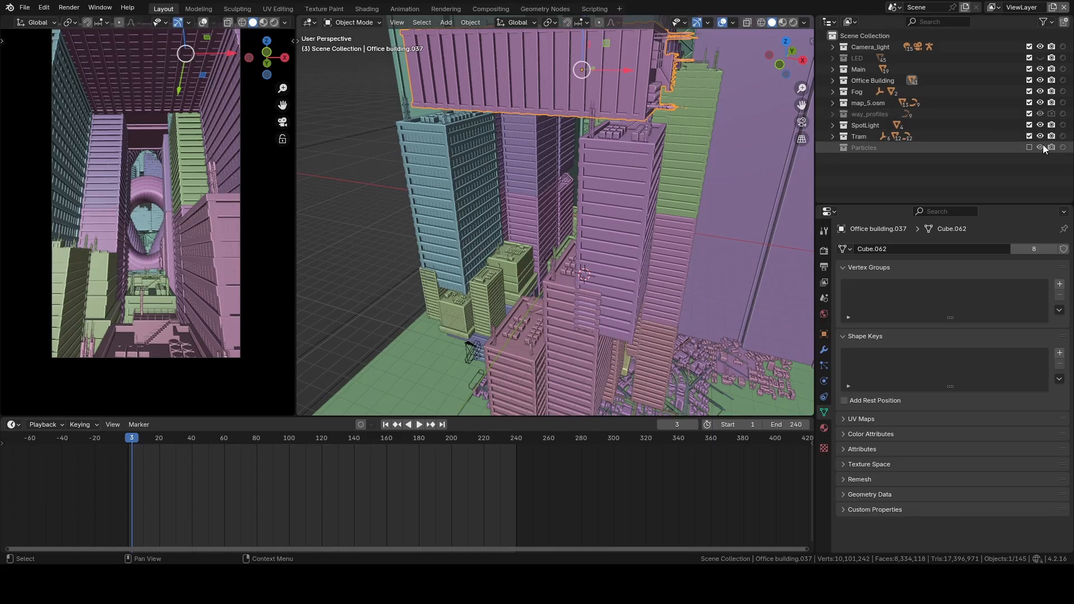
Step: Show the LED collection again, set the camera view to rendered shading and shrink the Timeline to enlarge the views
left_click(1039, 58)
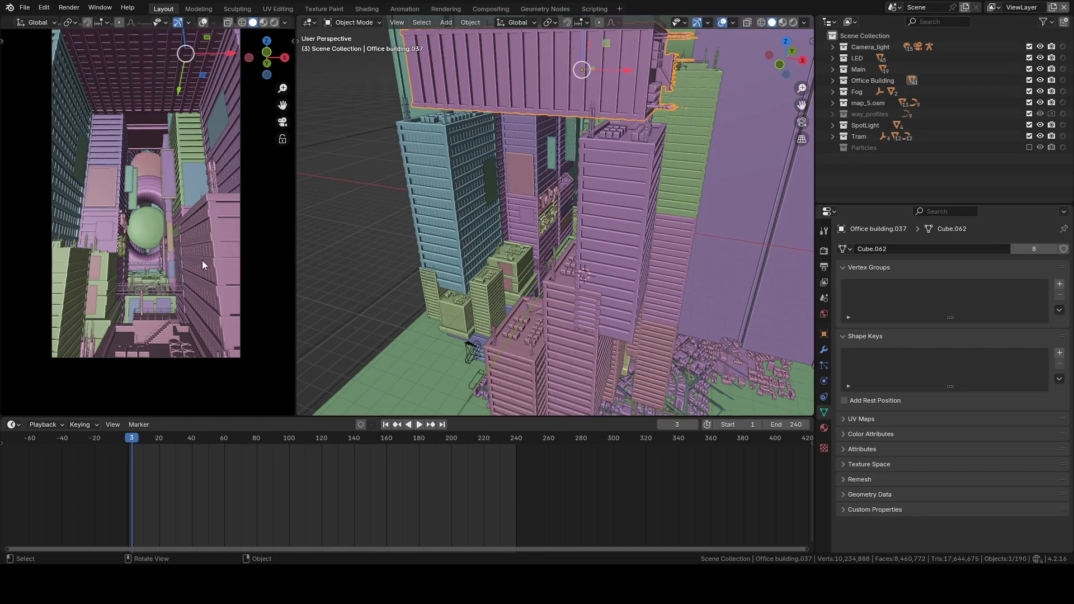
key("z")
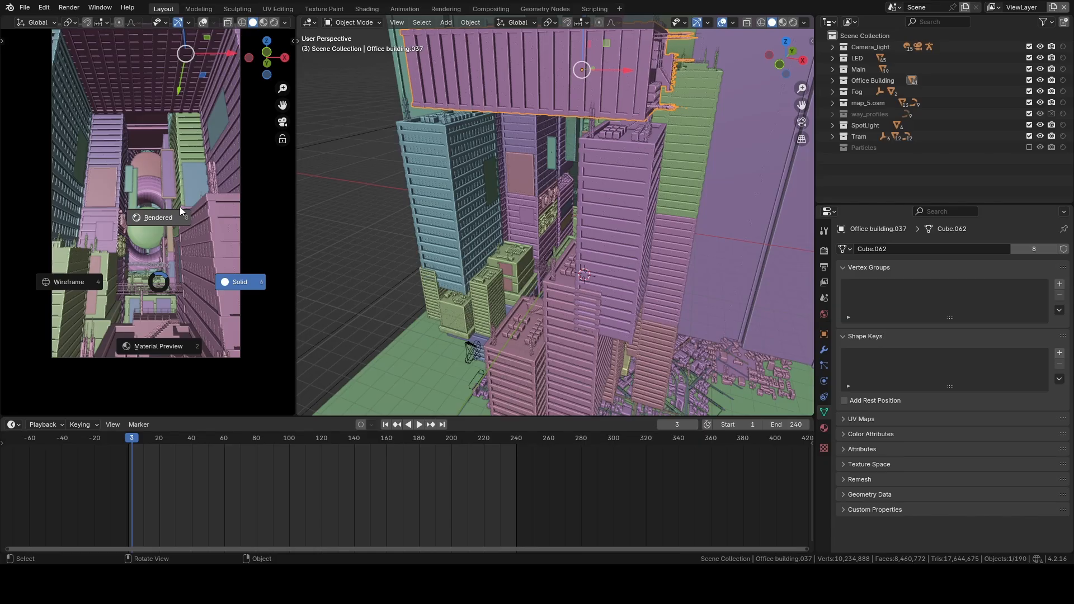
left_click(159, 218)
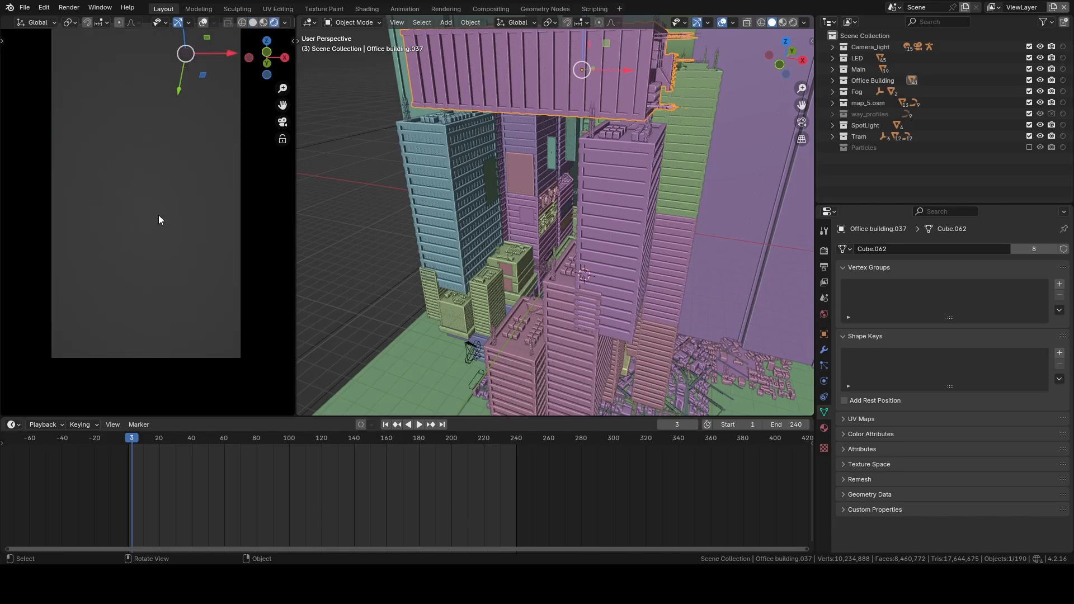
left_click_drag(168, 416, 178, 469)
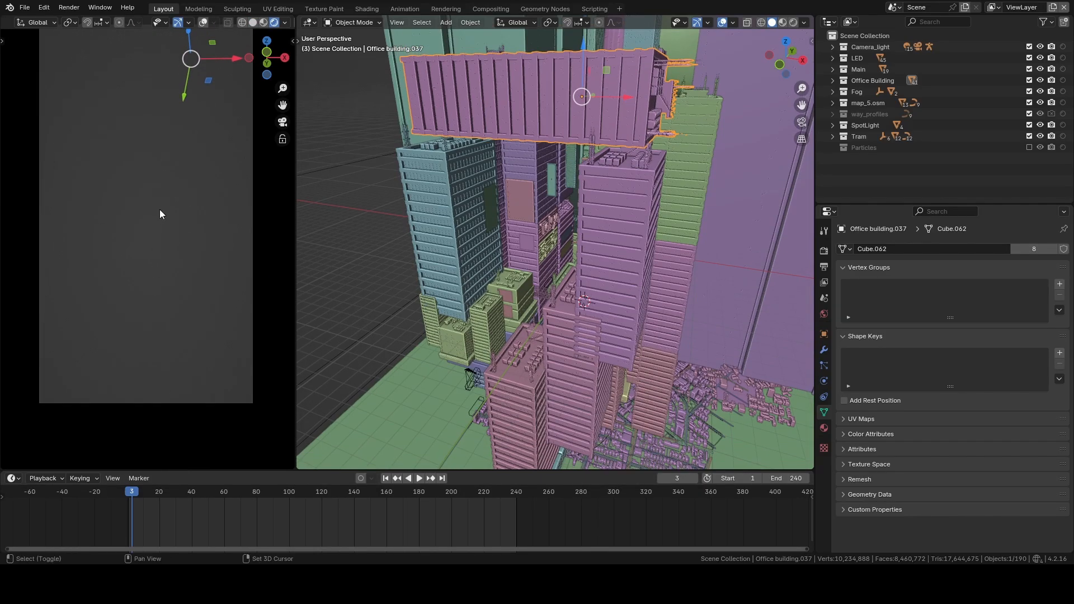
middle_click_drag(160, 209, 159, 256, "shift")
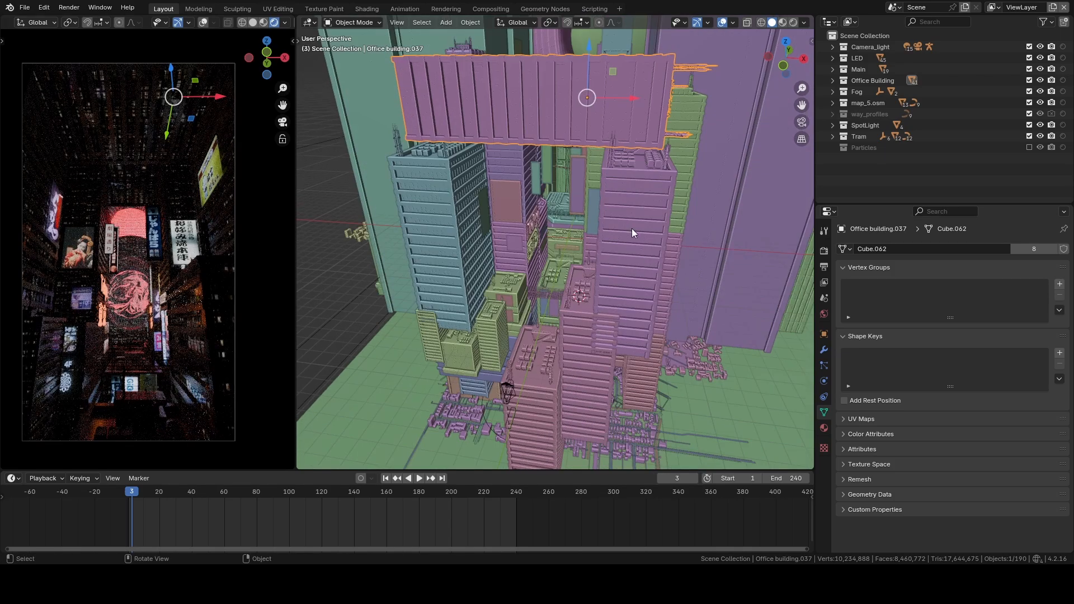
Step: Select a main office tower beside the street and inspect how the stacked towers stand above the tram line and ground
middle_click_drag(632, 229, 531, 229)
left_click(675, 280)
middle_click_drag(674, 302, 598, 276, "shift")
middle_click_drag(598, 162, 563, 203)
middle_click_drag(537, 375, 518, 240, "shift")
middle_click_drag(497, 302, 547, 216)
middle_click_drag(454, 239, 499, 269)
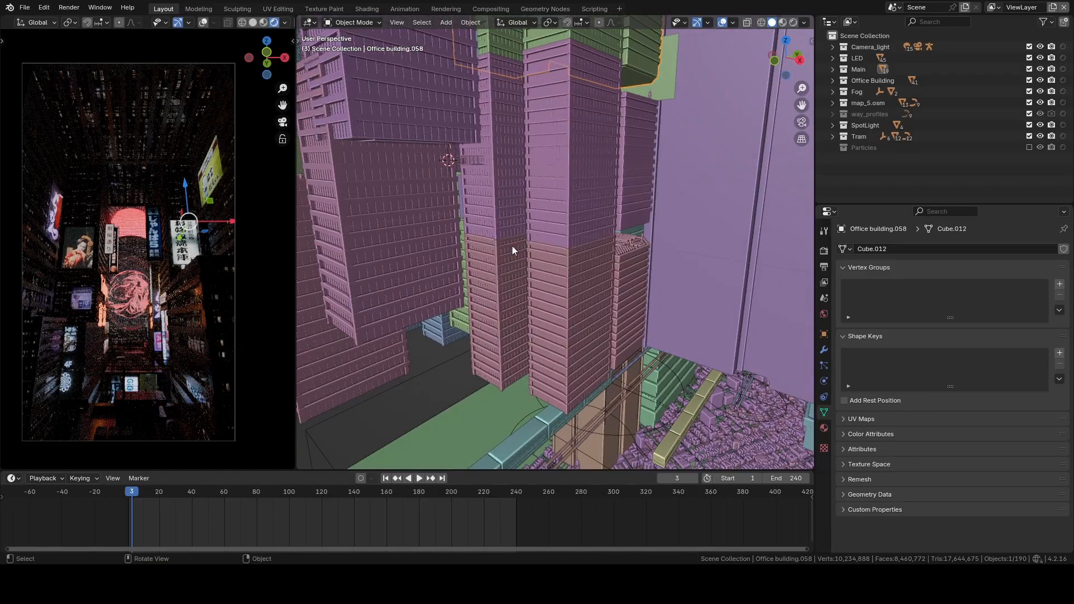
Step: Select the white vertical Japanese LED sign in the camera render and inspect it with the yellow billboard above it
left_click(186, 230)
scroll(179, 247, "up", 5)
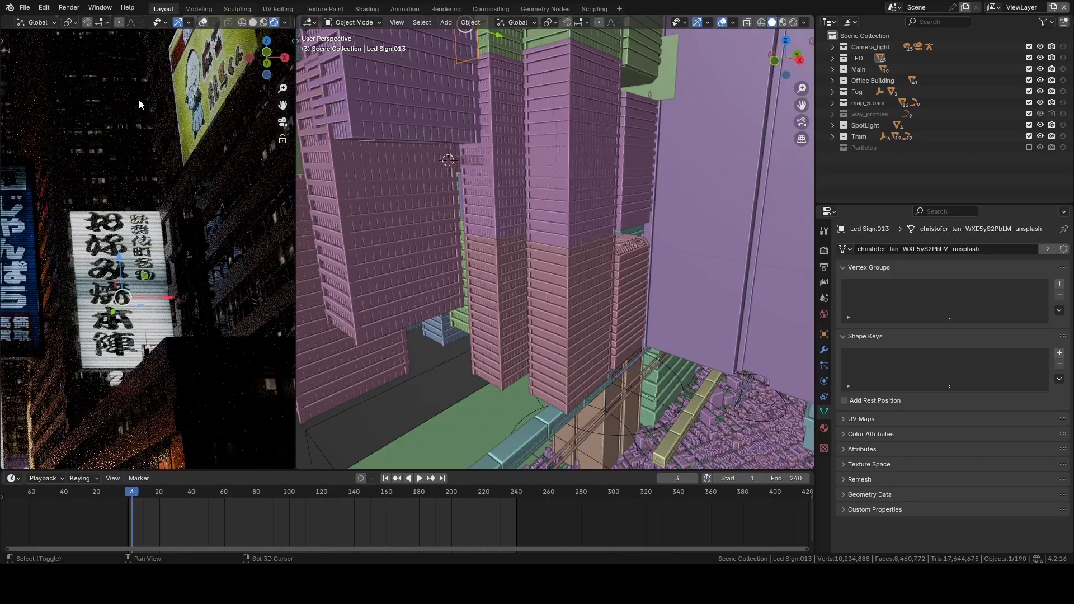
middle_click_drag(139, 102, 136, 256, "shift")
scroll(225, 213, "down", 7)
middle_click_drag(86, 347, 189, 225, "shift")
Step: Inspect the red circular sign and the street-level GiGO signs in the render, and bring the whole camera frame back into view
scroll(167, 263, "up", 3)
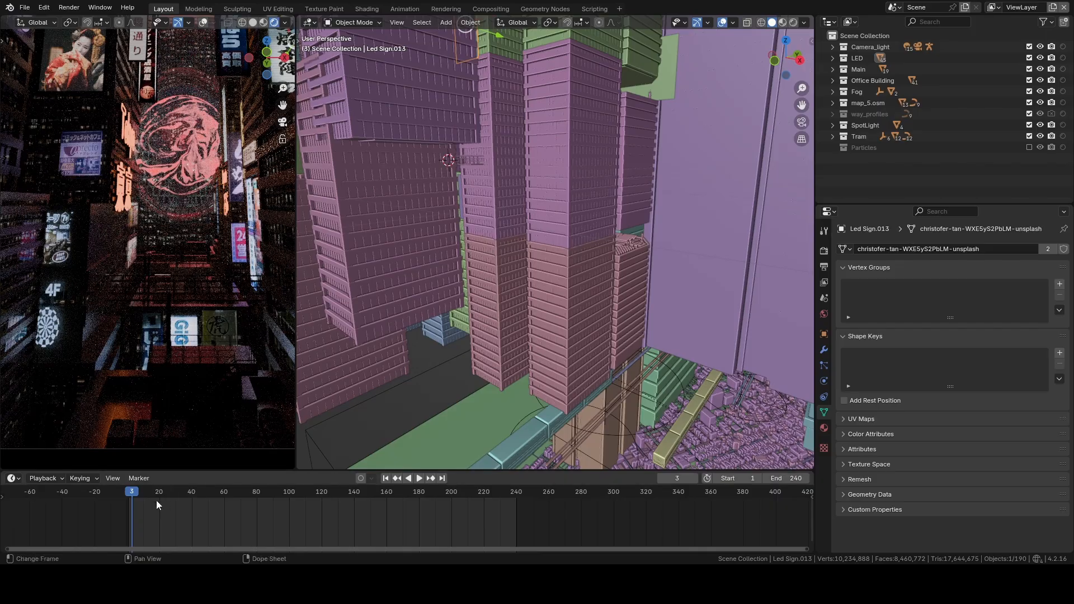
middle_click_drag(200, 304, 181, 318, "shift")
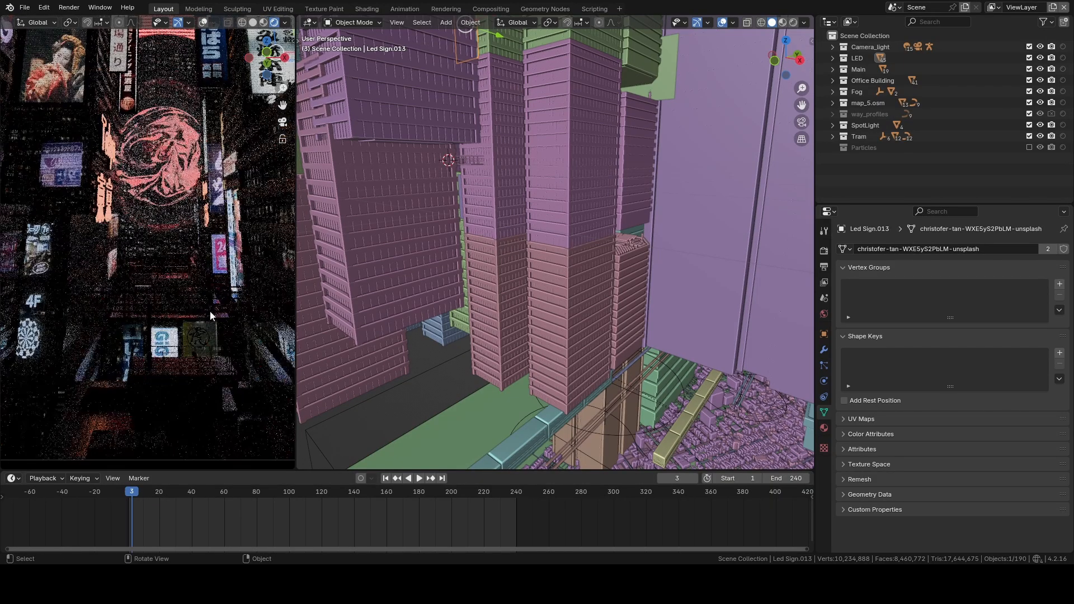
scroll(229, 394, "up", 4)
middle_click_drag(233, 410, 158, 278, "shift")
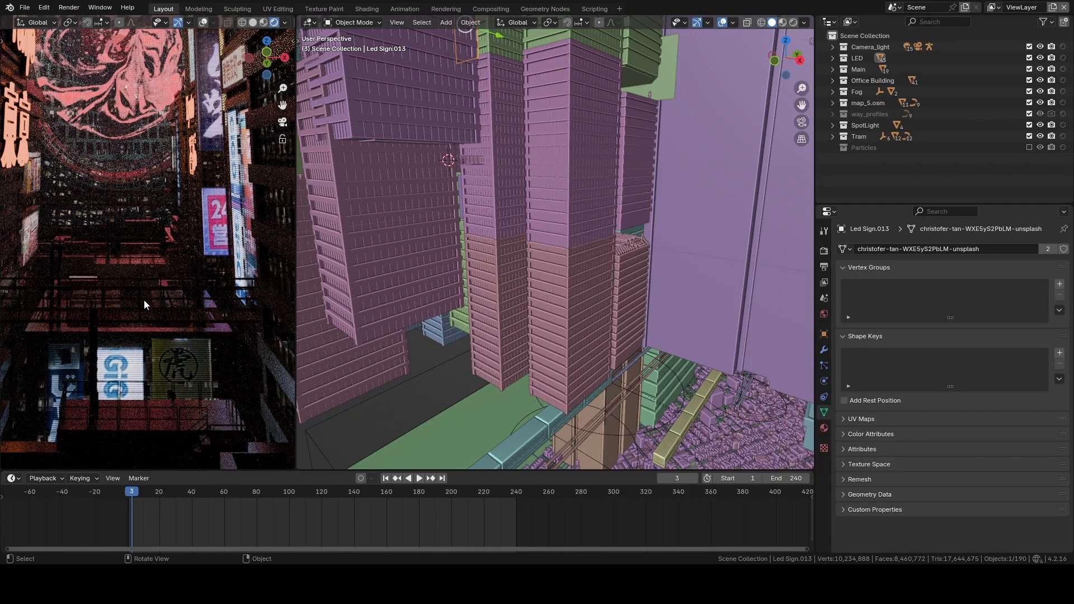
scroll(144, 299, "down", 3)
middle_click_drag(168, 287, 190, 297, "shift")
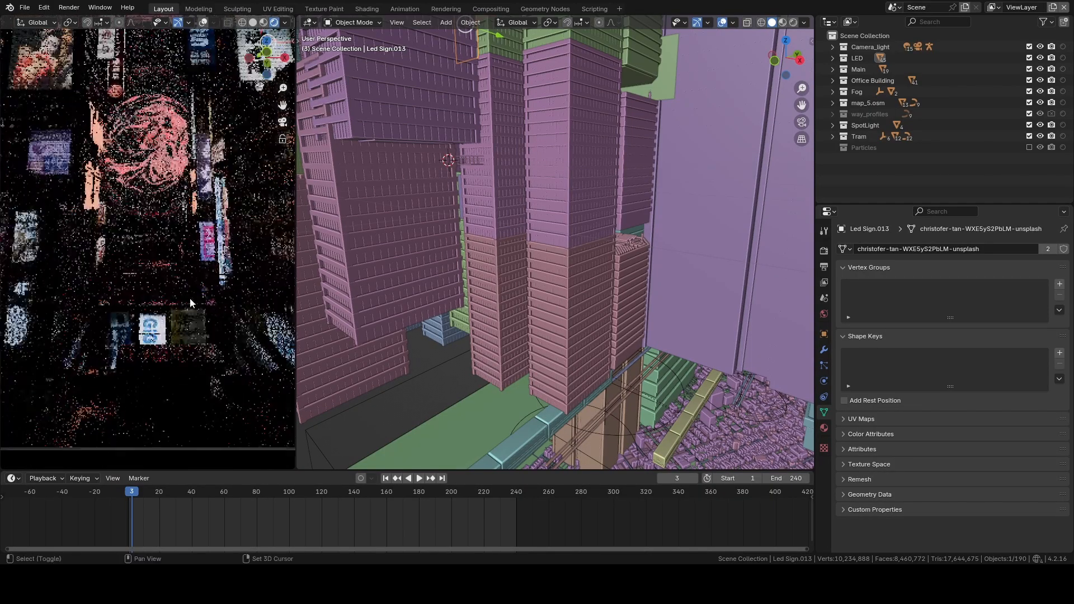
scroll(157, 228, "down", 4)
middle_click_drag(157, 228, 173, 294, "shift")
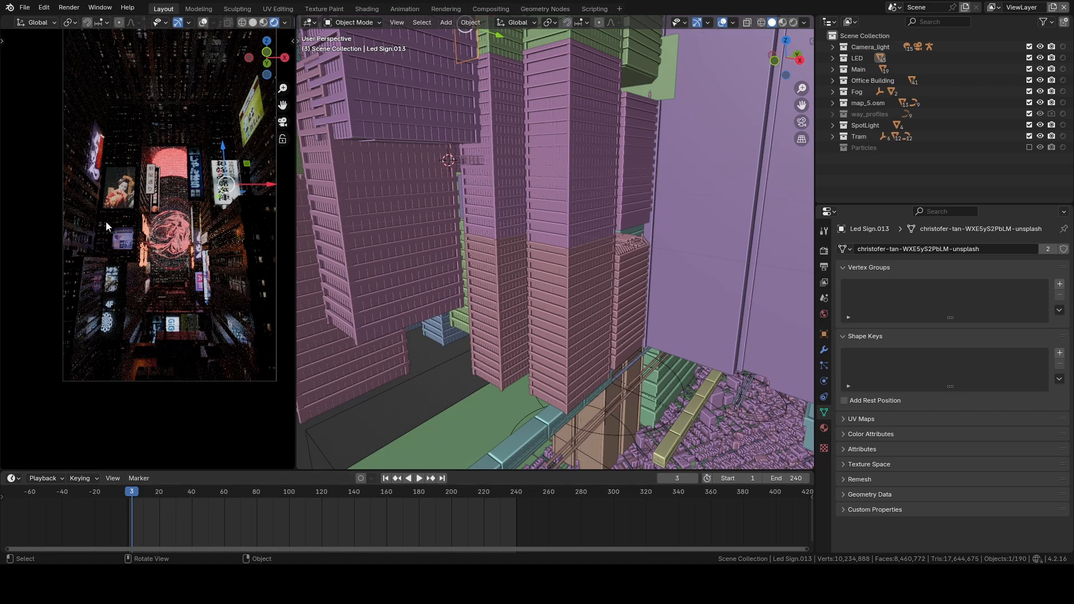
Step: Scrub the animation to frame 74 in solid shading and examine the signs there in rendered shading
key("z")
left_click(195, 509)
left_click_drag(135, 495, 246, 492)
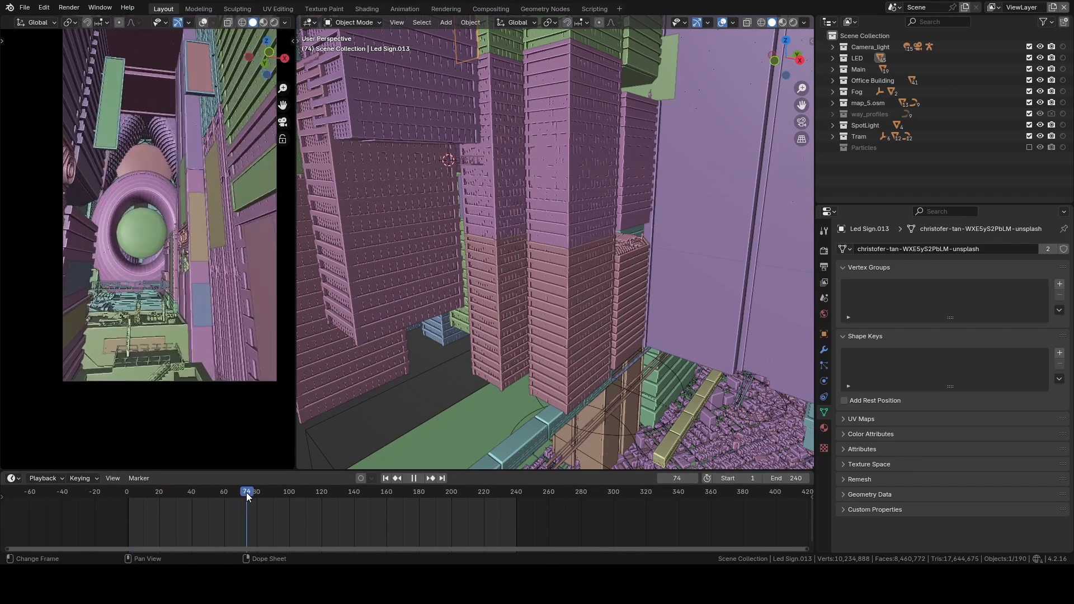
key("z")
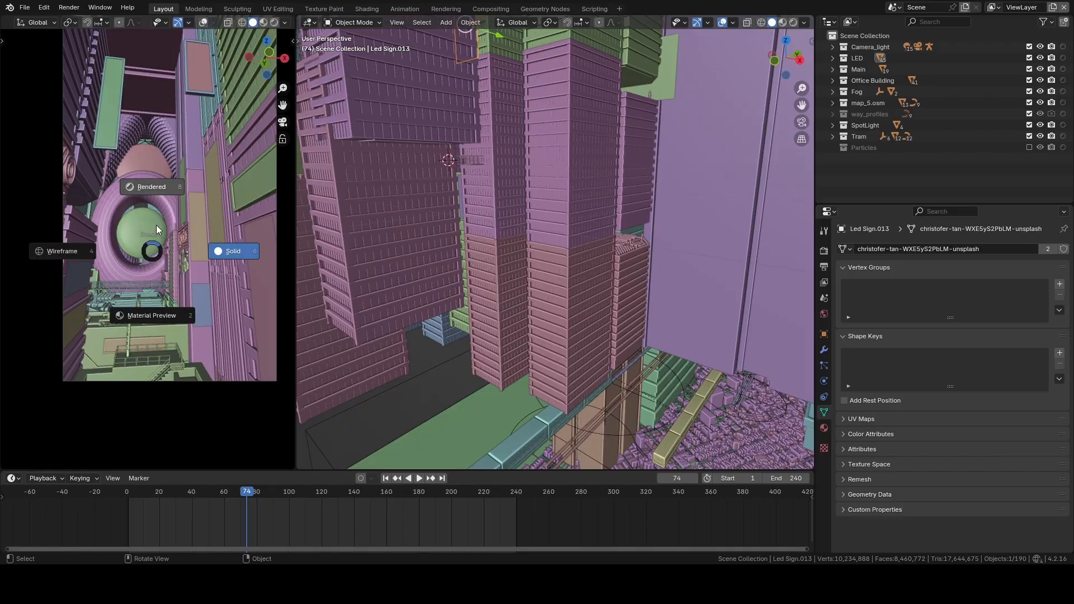
left_click(194, 54)
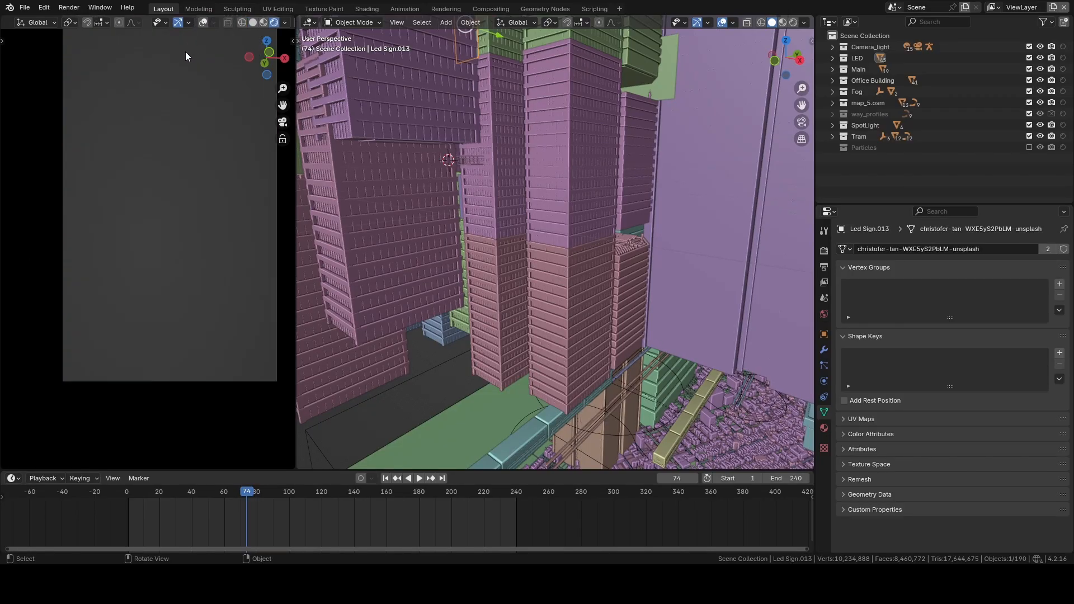
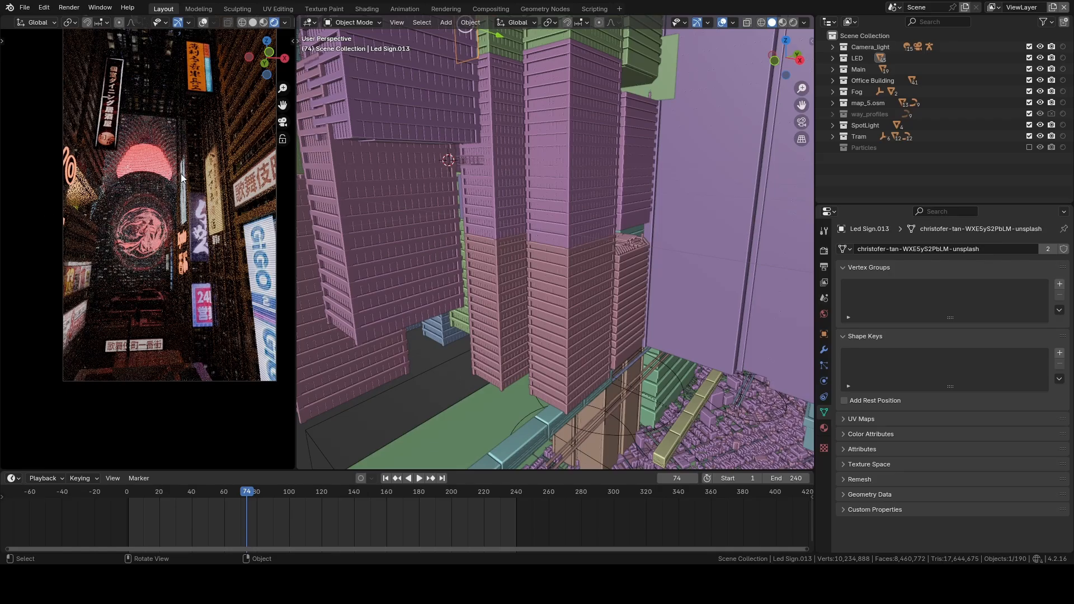
Step: Examine the rendered camera view at frame 100 and advance the animation to frame 210
left_click_drag(247, 492, 290, 492)
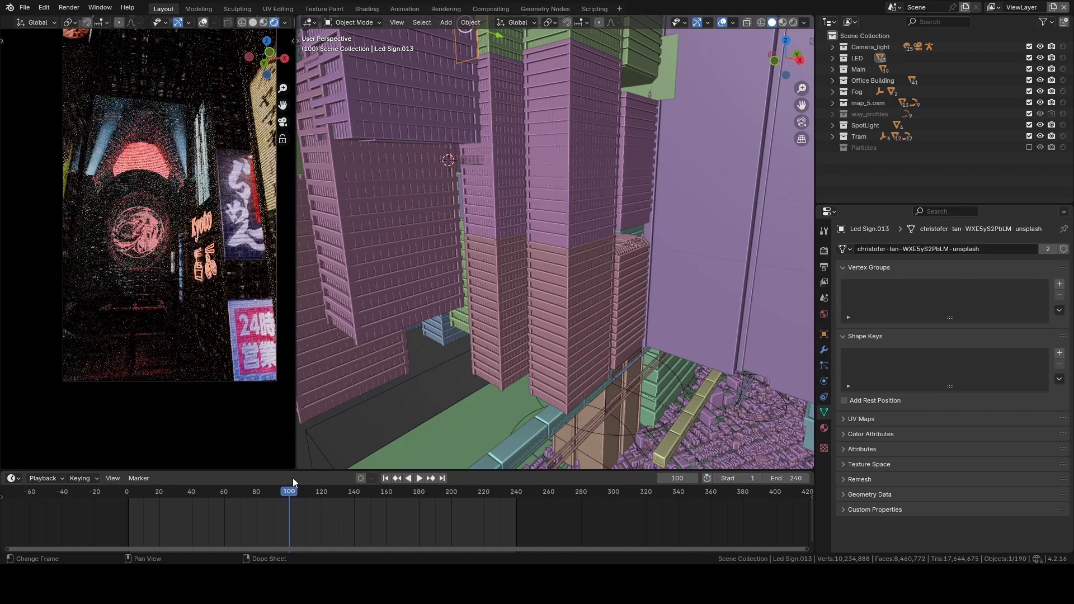
middle_click_drag(154, 185, 194, 255, "shift")
left_click_drag(297, 493, 468, 497)
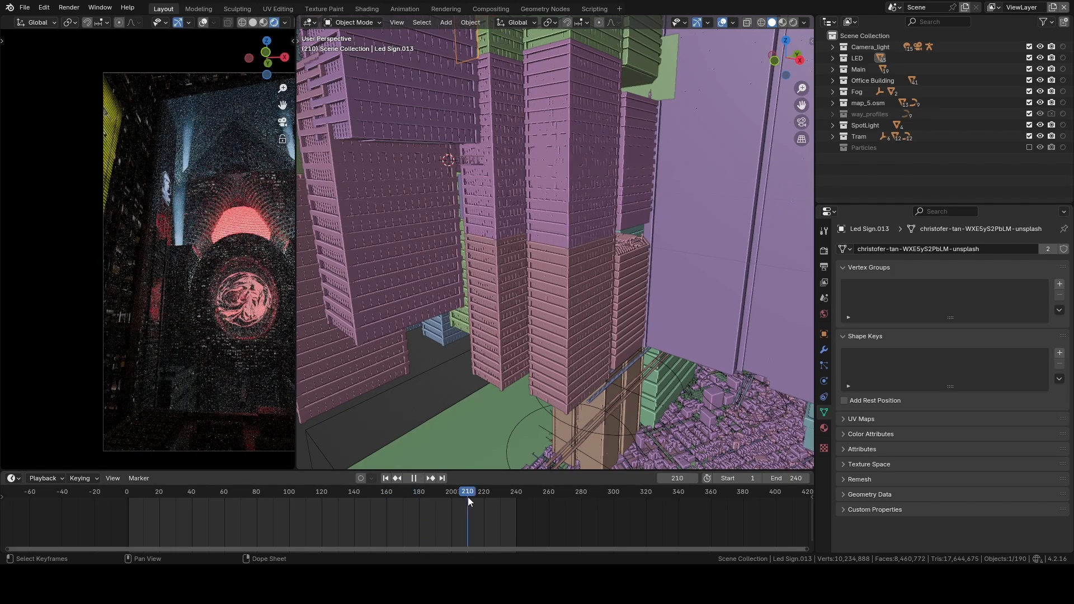
Step: Inspect the whole city block, advance to frame 219 in solid shading and return the camera view to rendered shading
middle_click_drag(566, 284, 575, 237)
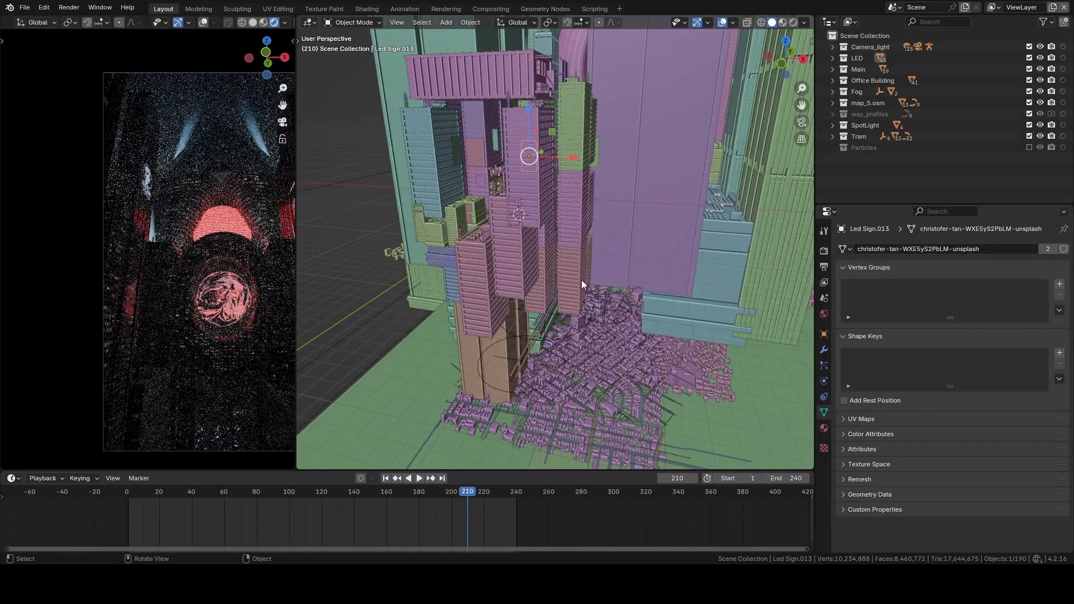
middle_click_drag(582, 280, 547, 247)
key("z")
left_click(253, 275)
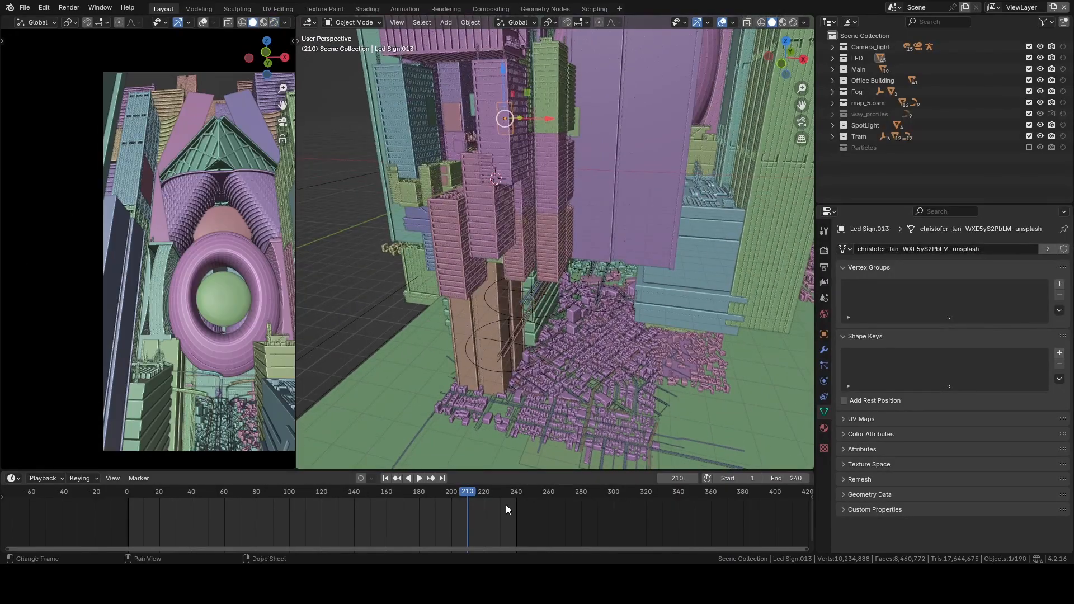
left_click_drag(469, 492, 481, 492)
key("z")
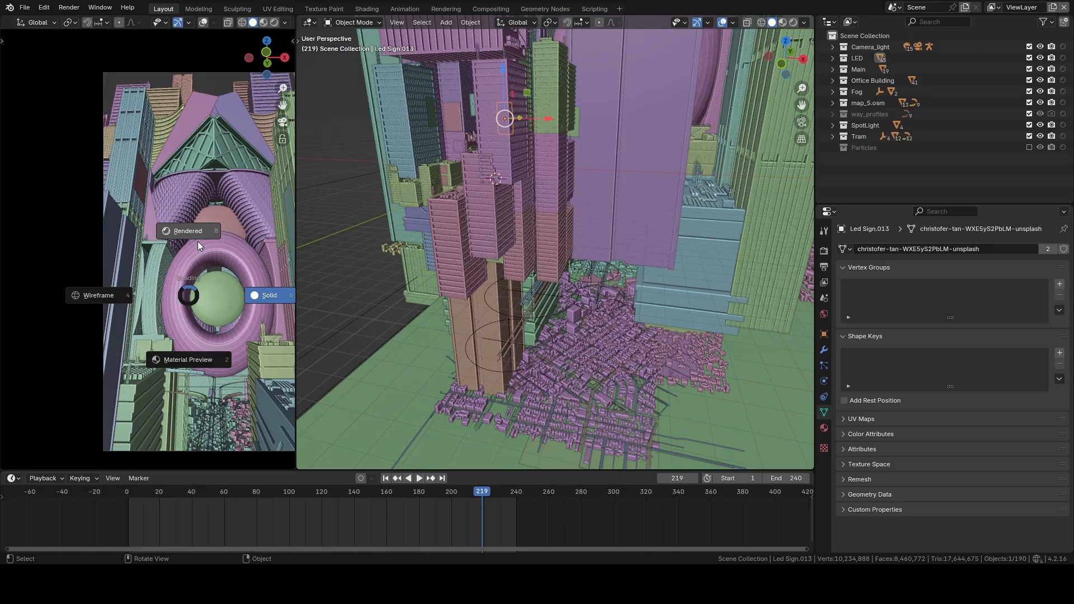
left_click(197, 240)
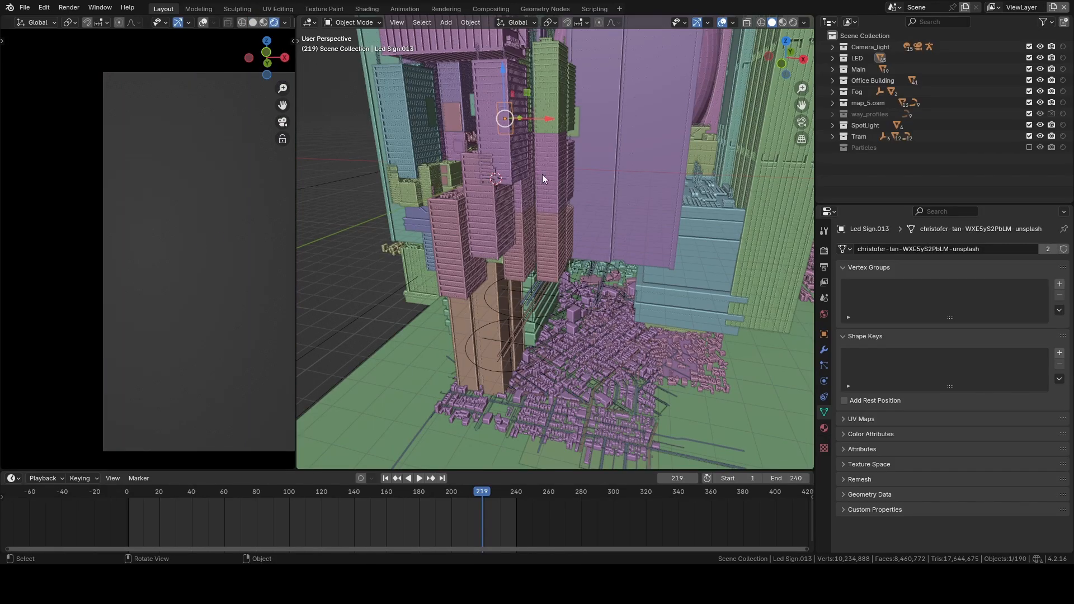
Step: Inspect the city from above, select the tall tower beside the ring building and compare it with the signs in the rendered camera view
mouse_move(542, 173)
middle_mouse_down()
mouse_move(607, 167)
mouse_move(573, 166)
mouse_move(591, 267)
middle_mouse_up()
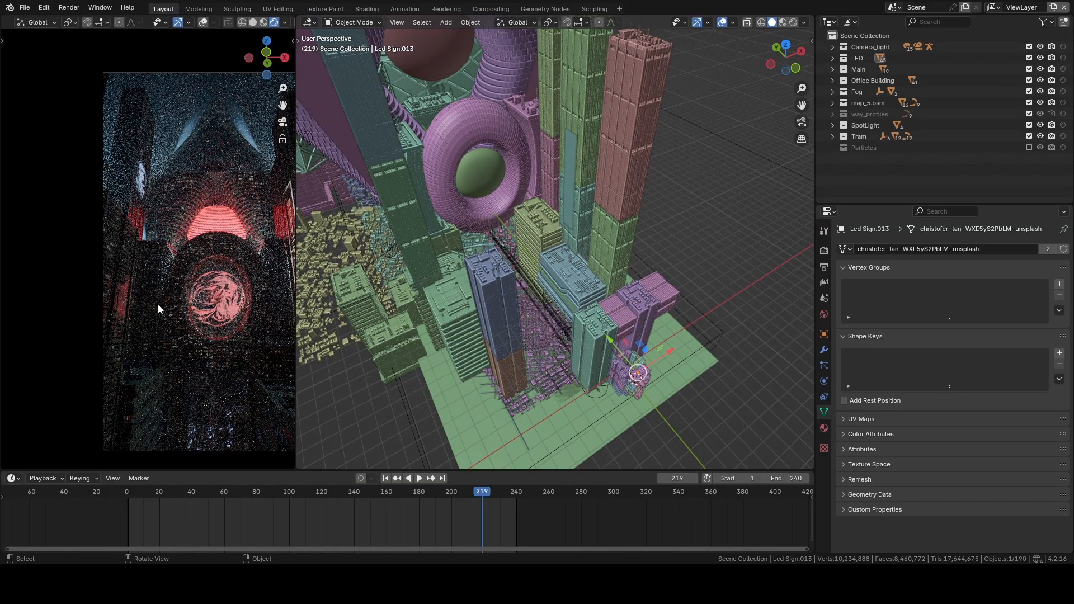
middle_click_drag(188, 303, 109, 223, "shift")
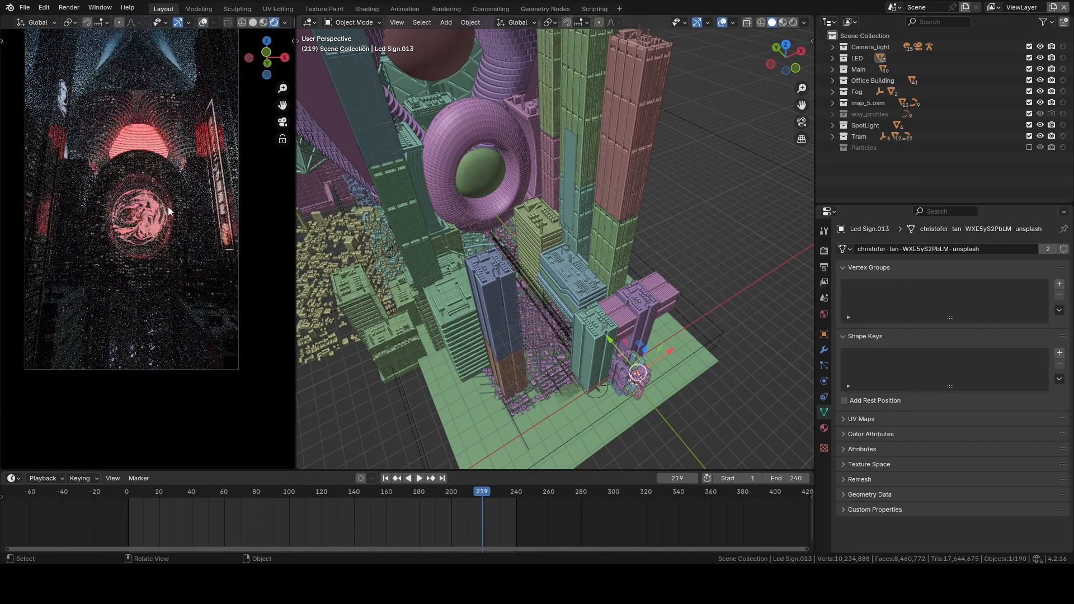
middle_click_drag(185, 210, 183, 236, "shift")
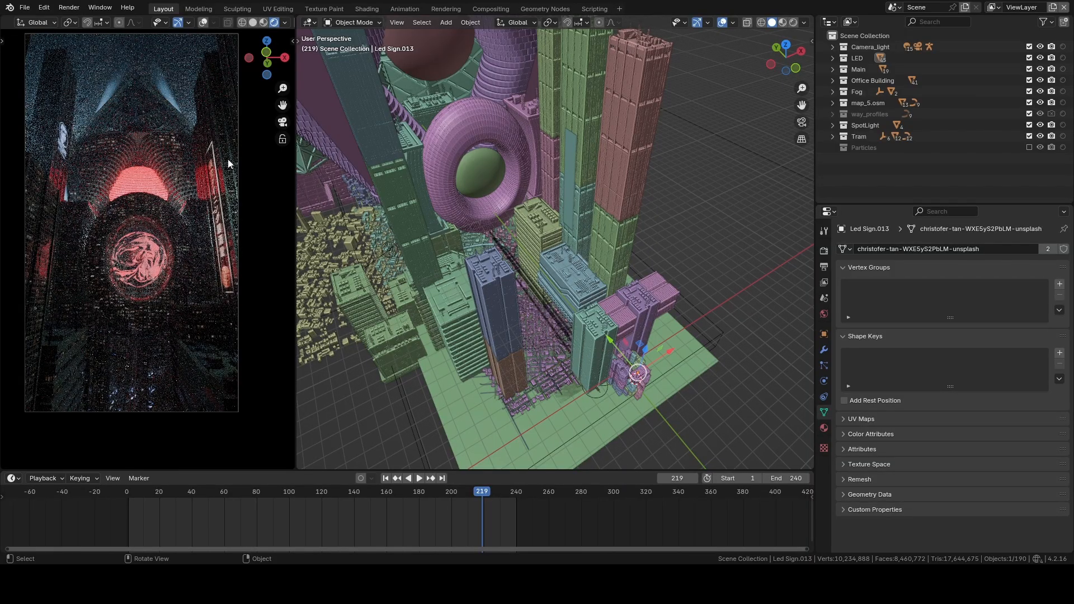
left_click(624, 85)
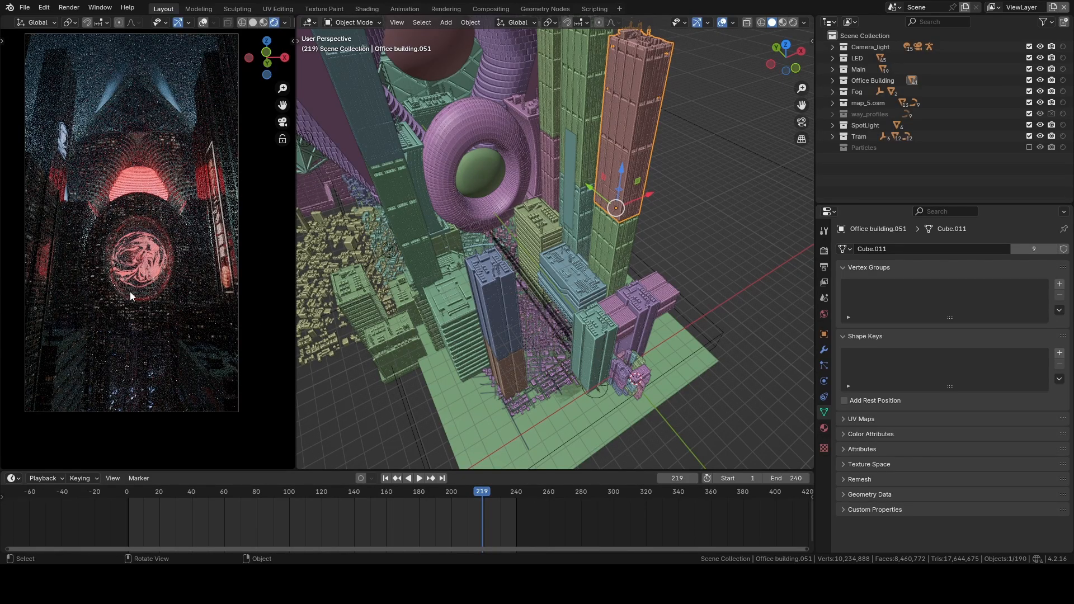
scroll(153, 245, "up", 3)
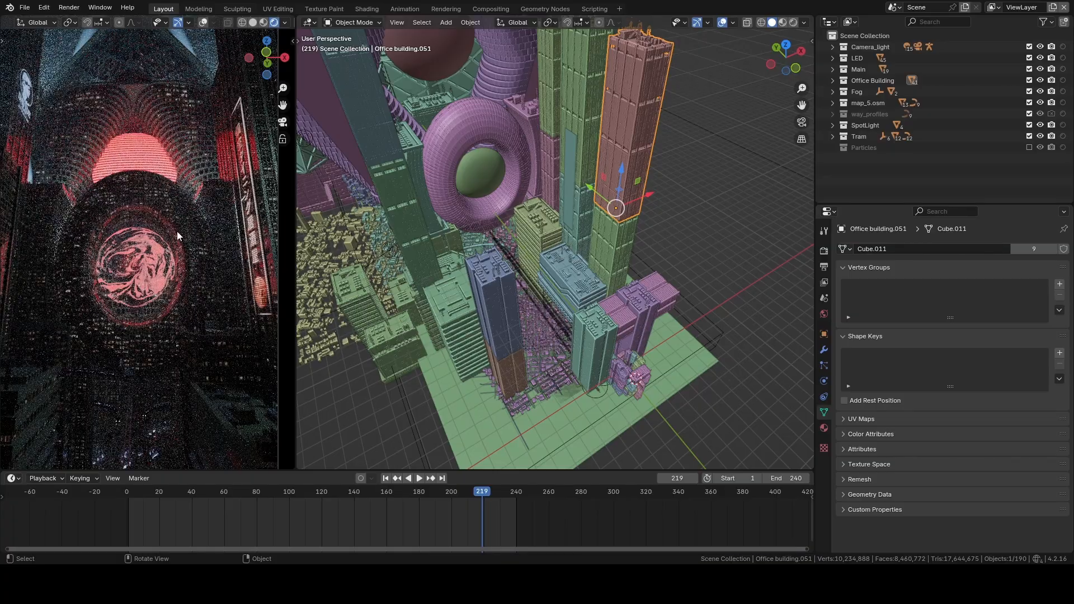
scroll(162, 269, "down", 3)
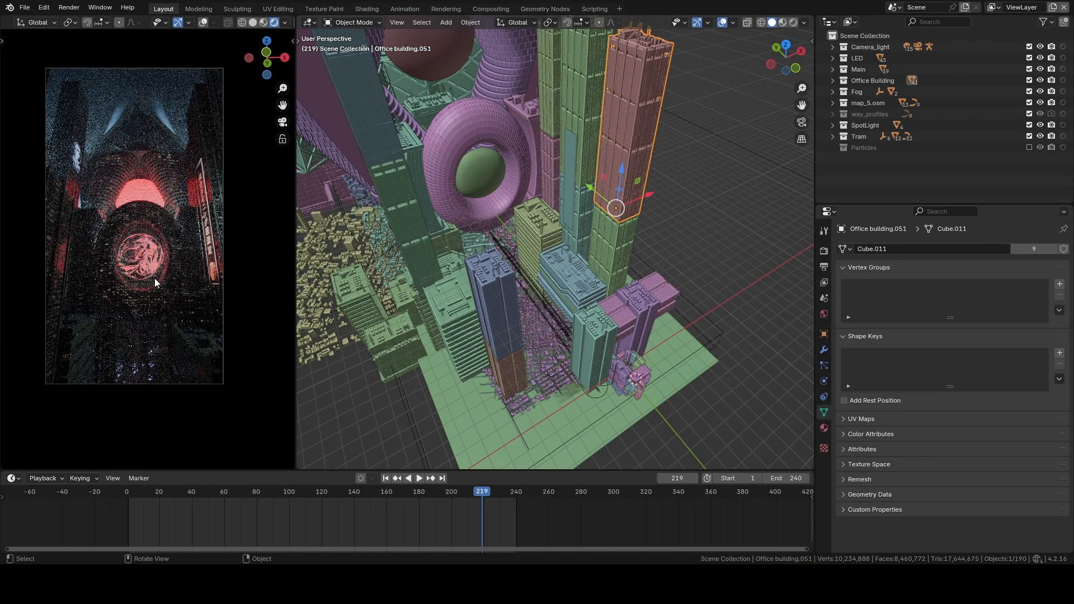
Step: Examine the lower part of the render, select the small map buildings there and view them from above in the solid view
scroll(156, 286, "up", 4)
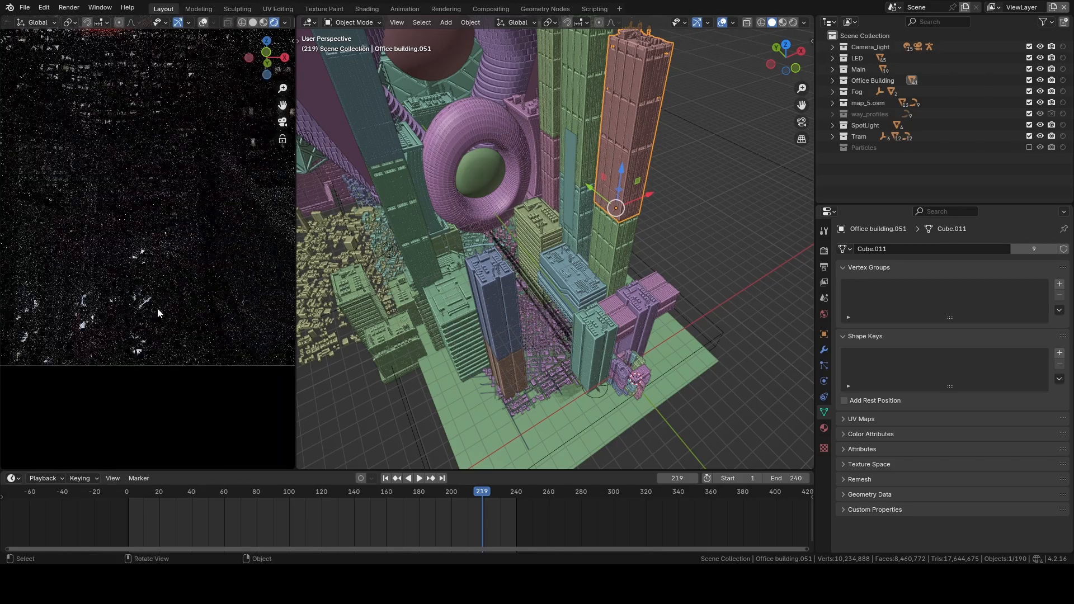
scroll(159, 319, "up", 4)
middle_click_drag(169, 358, 150, 291, "shift")
scroll(226, 303, "up", 3)
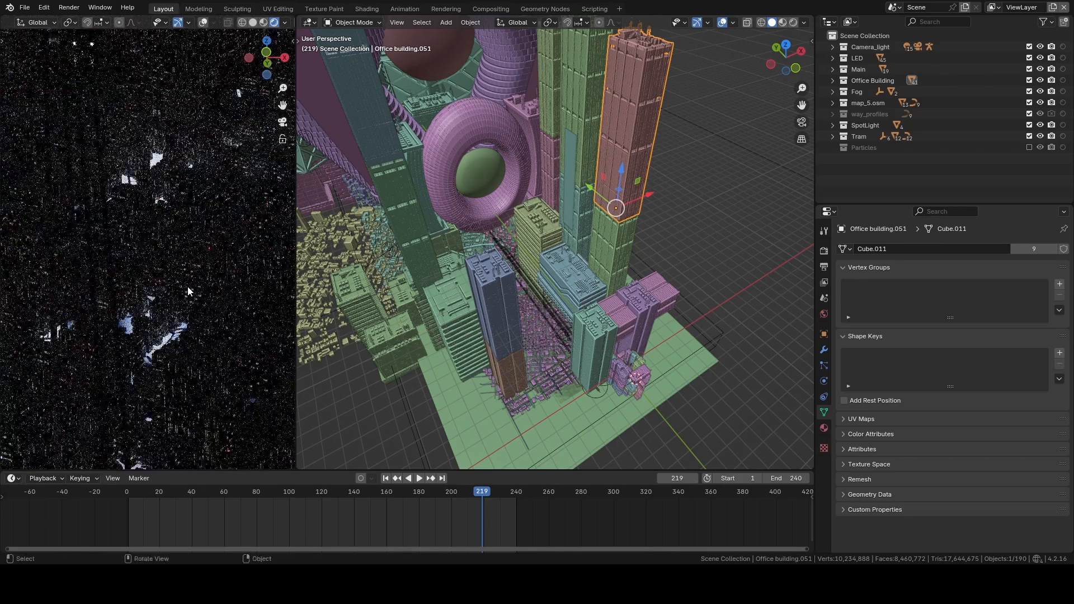
left_click(159, 345)
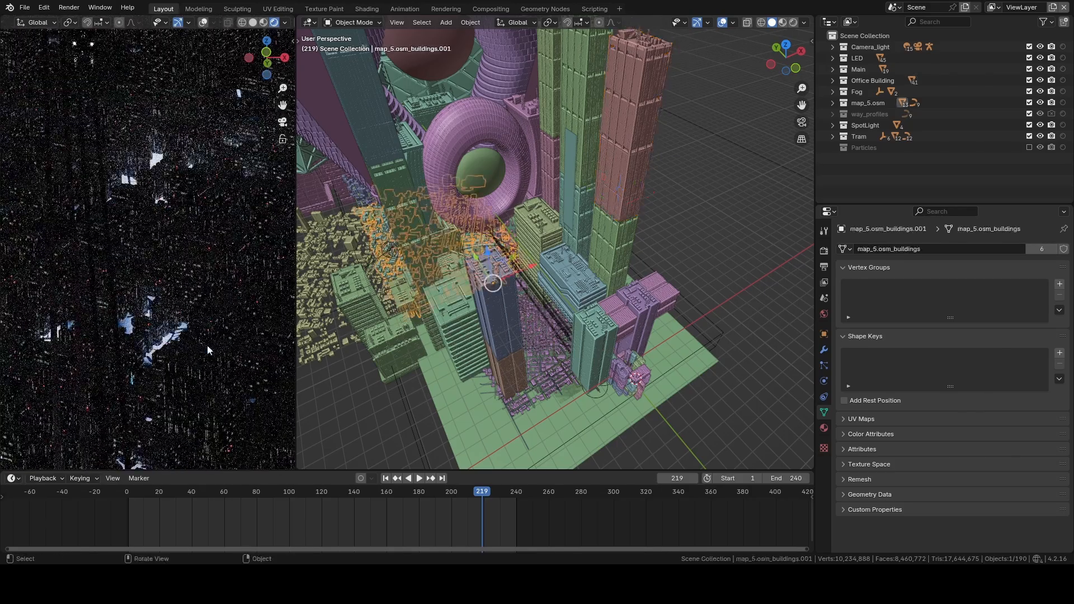
middle_click_drag(403, 313, 433, 335, "shift")
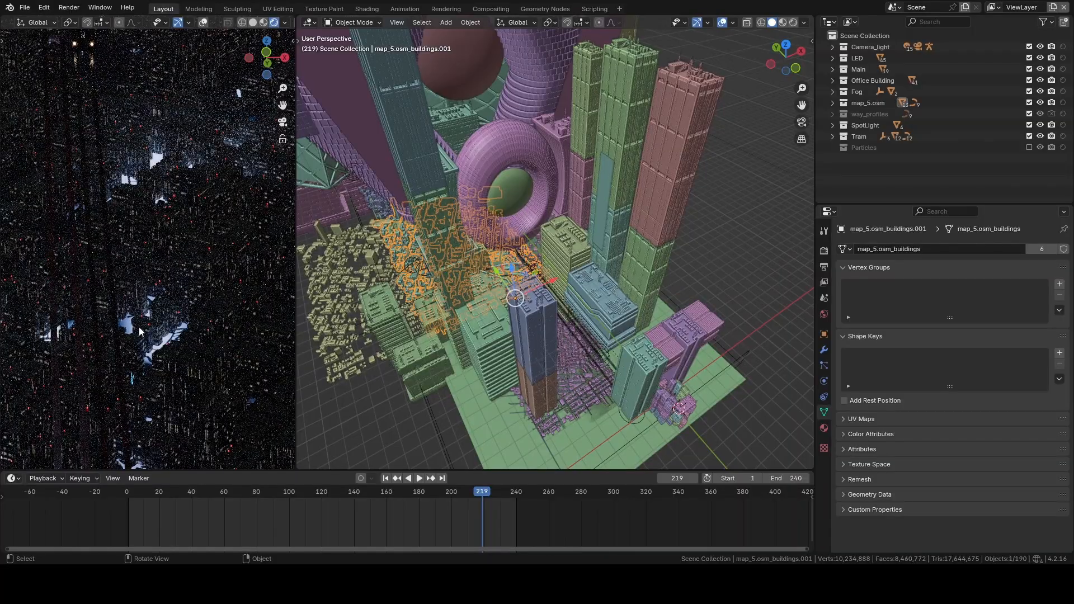
middle_click_drag(512, 309, 522, 243)
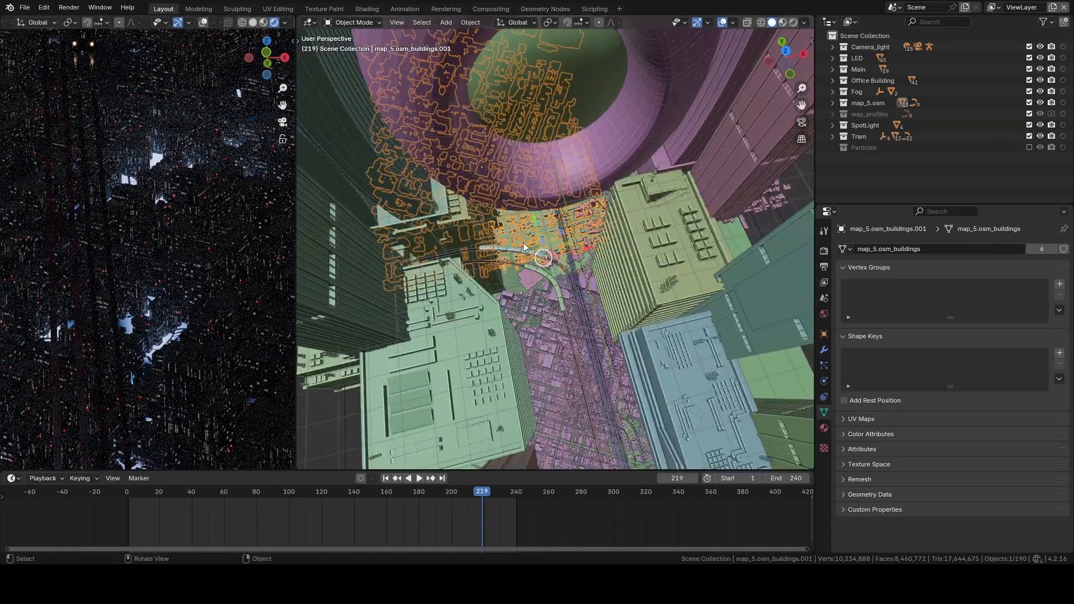
Step: Inspect the elevated tracks in the render, then select one tram car and frame it in the solid view
scroll(125, 273, "down", 4)
middle_click_drag(125, 273, 185, 343, "shift")
scroll(184, 344, "up", 4)
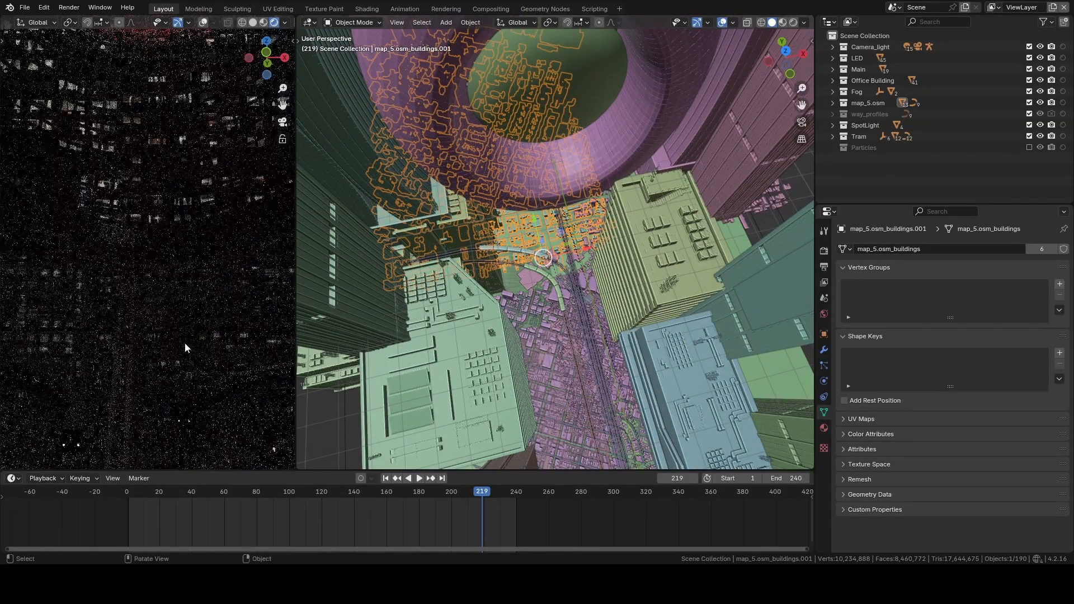
left_click(145, 334)
left_click(245, 328)
middle_click_drag(632, 327, 613, 266)
left_click(562, 402)
key("KP_Decimal")
middle_click_drag(630, 357, 532, 311)
scroll(532, 311, "down", 5)
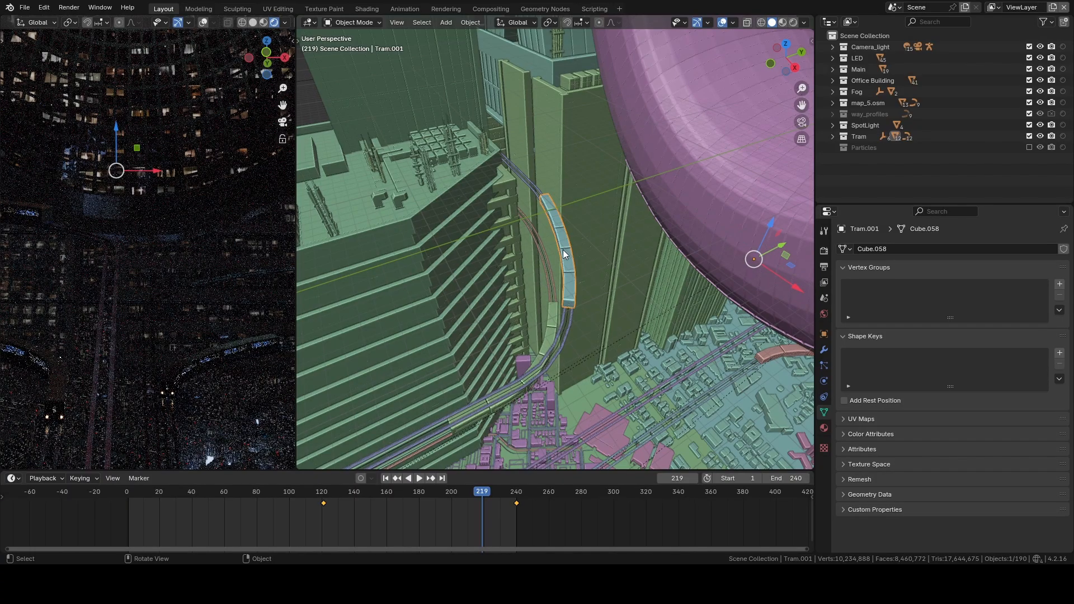
Step: Return the render to the camera frame, then select a blue light beam plane and frame it in the solid view
key("KP_0")
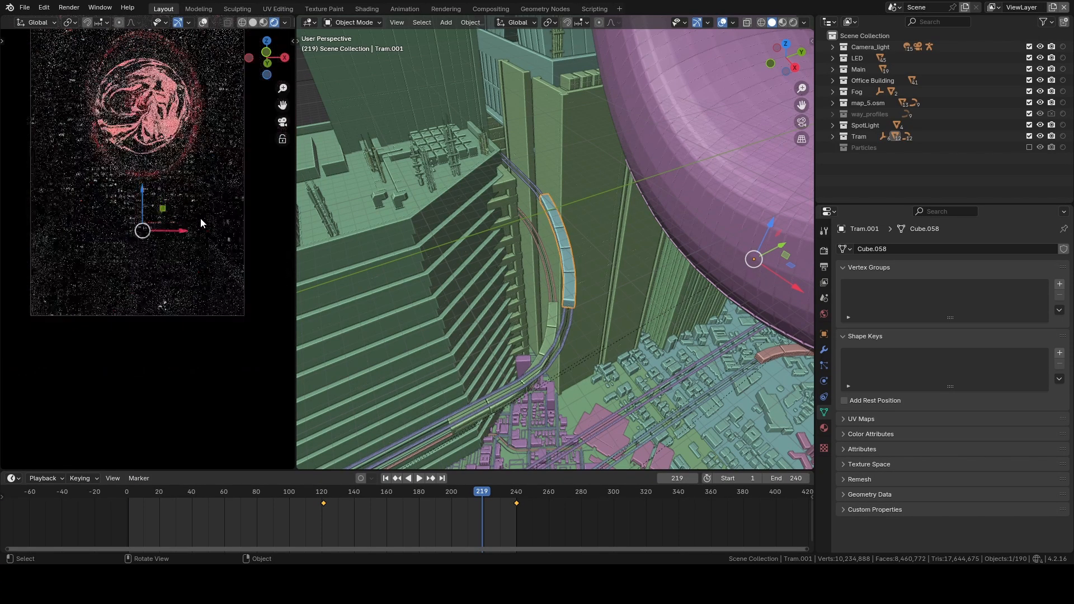
scroll(148, 203, "up", 5)
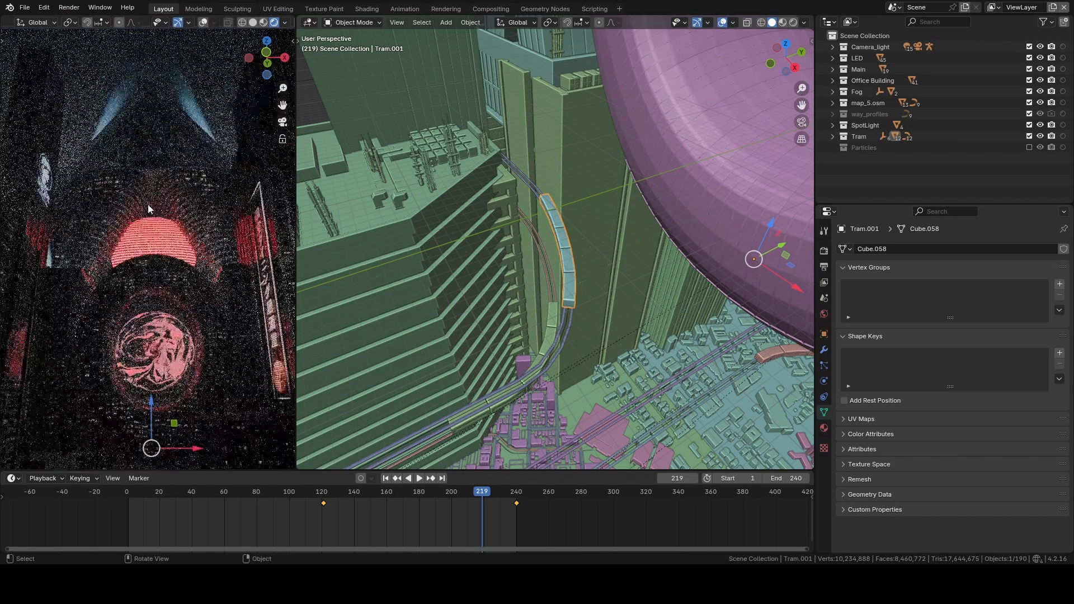
middle_click_drag(148, 206, 146, 290, "shift")
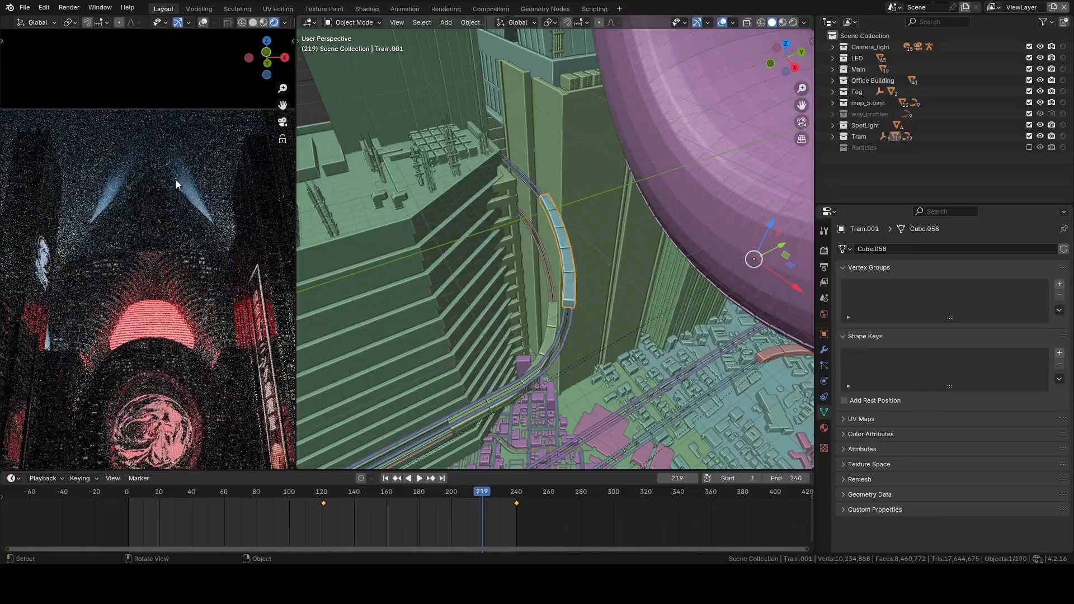
left_click(175, 181)
key("KP_Decimal")
middle_click_drag(576, 215, 636, 240)
left_click(636, 241)
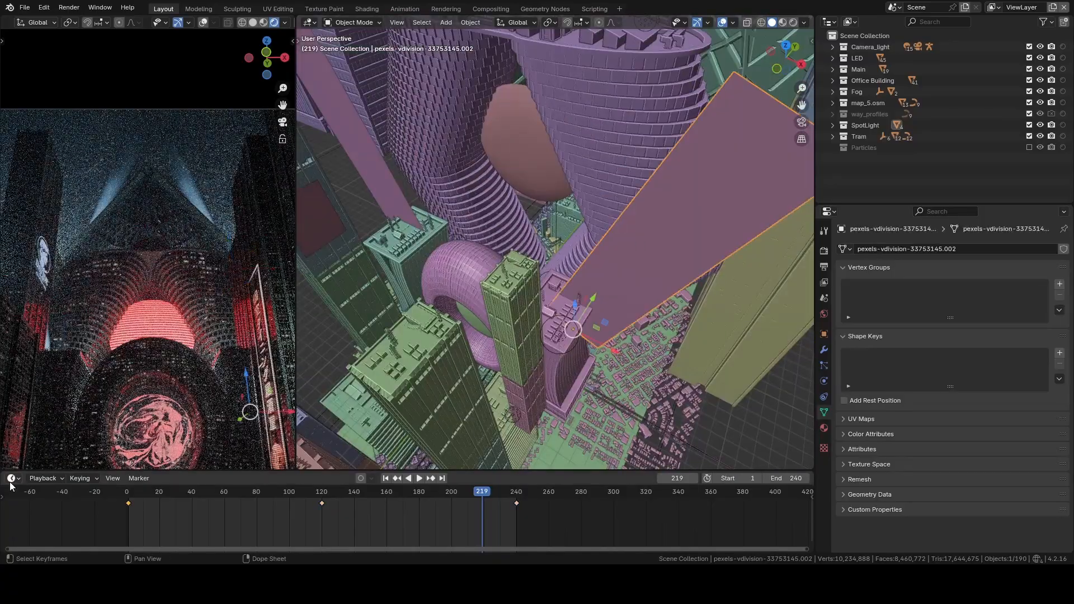
Step: Replace the timeline with an enlarged Shader Editor and select the Image Texture node of the light beam's material
left_click(12, 480)
left_click(15, 479)
left_click(46, 435)
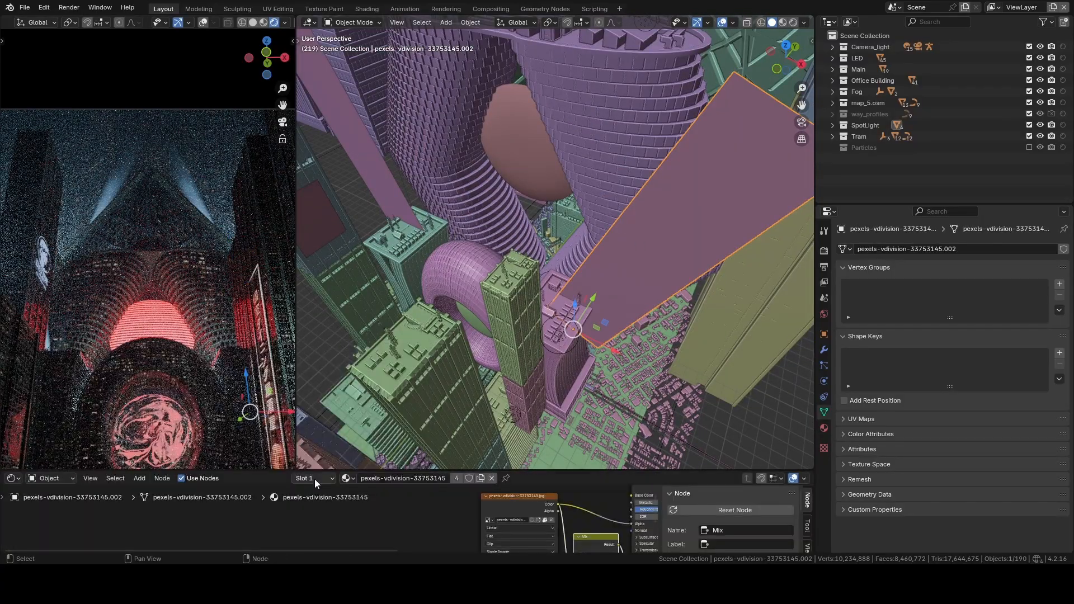
left_click_drag(278, 467, 278, 392)
scroll(391, 450, "down", 5)
middle_click_drag(475, 458, 312, 466)
scroll(252, 458, "up", 6)
scroll(312, 443, "up", 4)
left_click(256, 447)
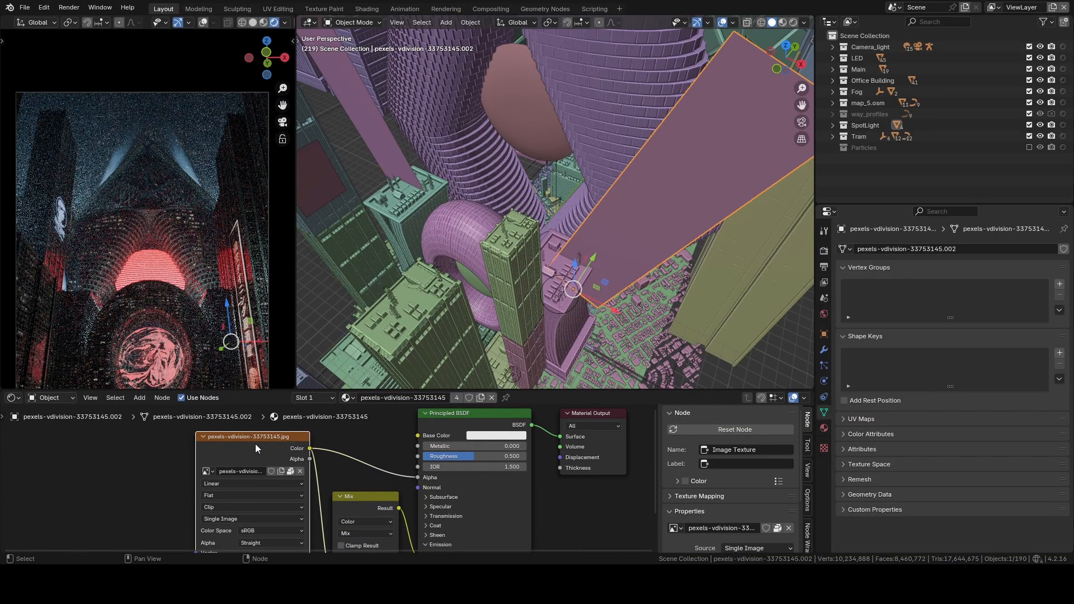
Step: Compare the beam plane in both views and examine the Mix and Emission settings in its material
scroll(179, 297, "down", 2)
middle_click_drag(179, 298, 170, 252, "shift")
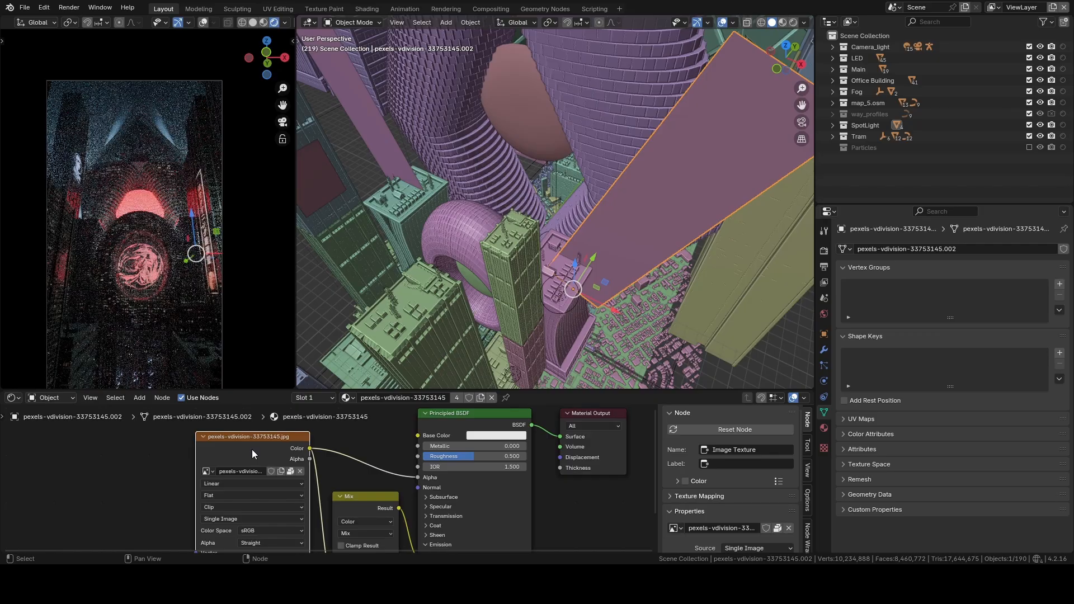
middle_click_drag(364, 479, 361, 468)
middle_click_drag(532, 285, 558, 211)
scroll(558, 213, "up", 5)
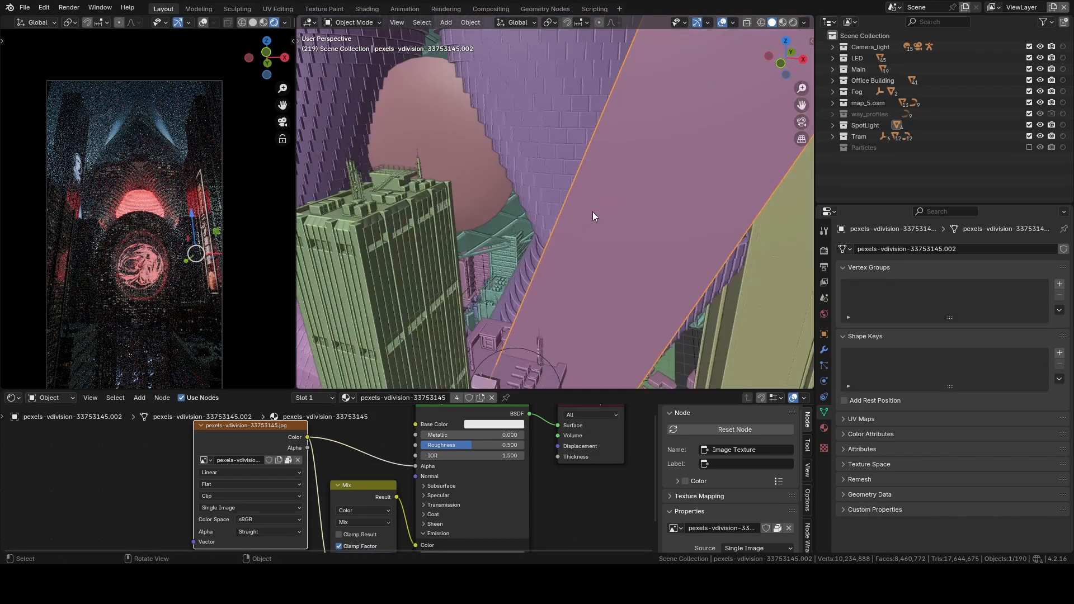
scroll(548, 229, "down", 2)
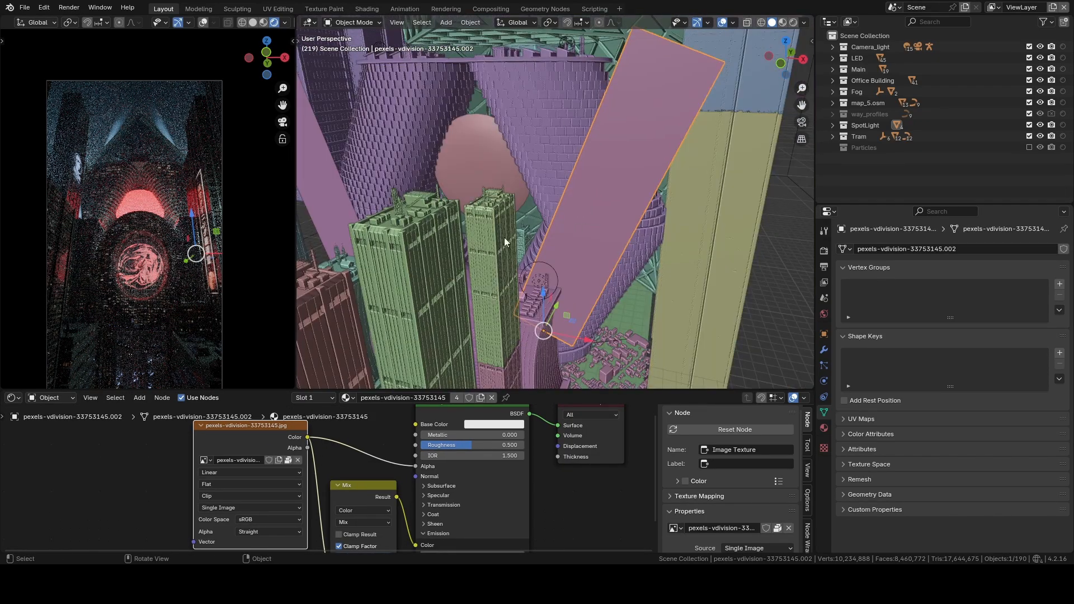
left_click(22, 398)
middle_click_drag(459, 527, 447, 483)
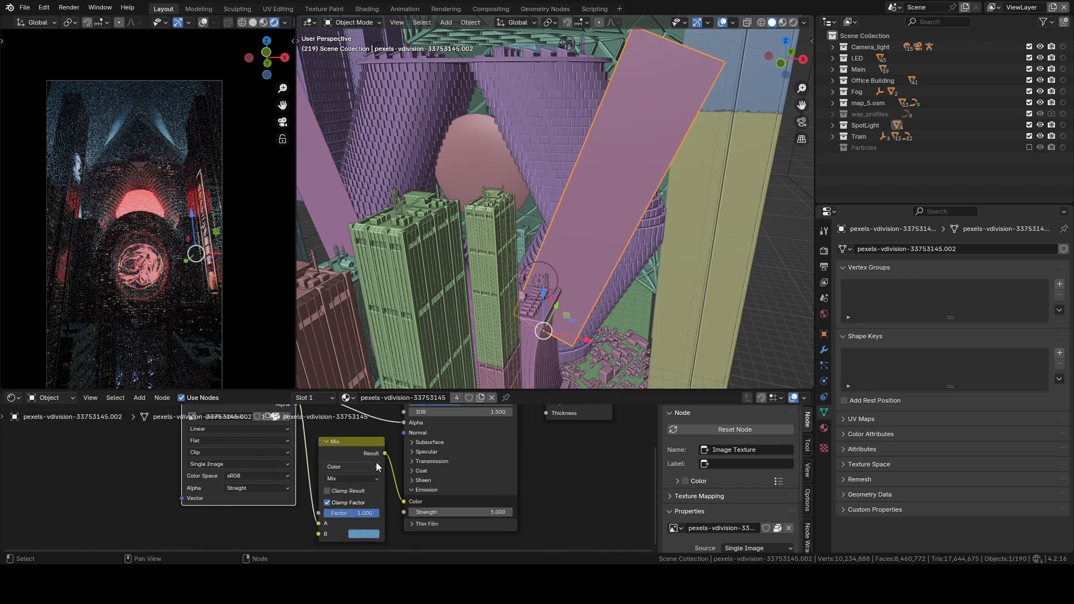
Step: Restore the timeline, scrub back to frame 175 and examine the light beams closely in the rendered camera view
left_click(13, 398)
left_click(197, 440)
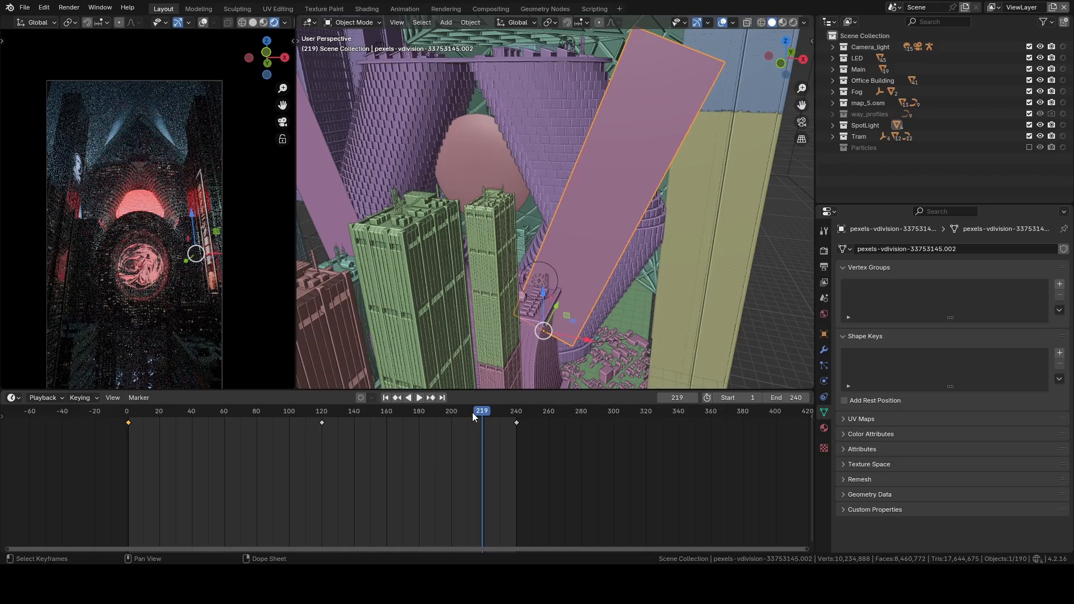
left_click_drag(472, 412, 411, 412)
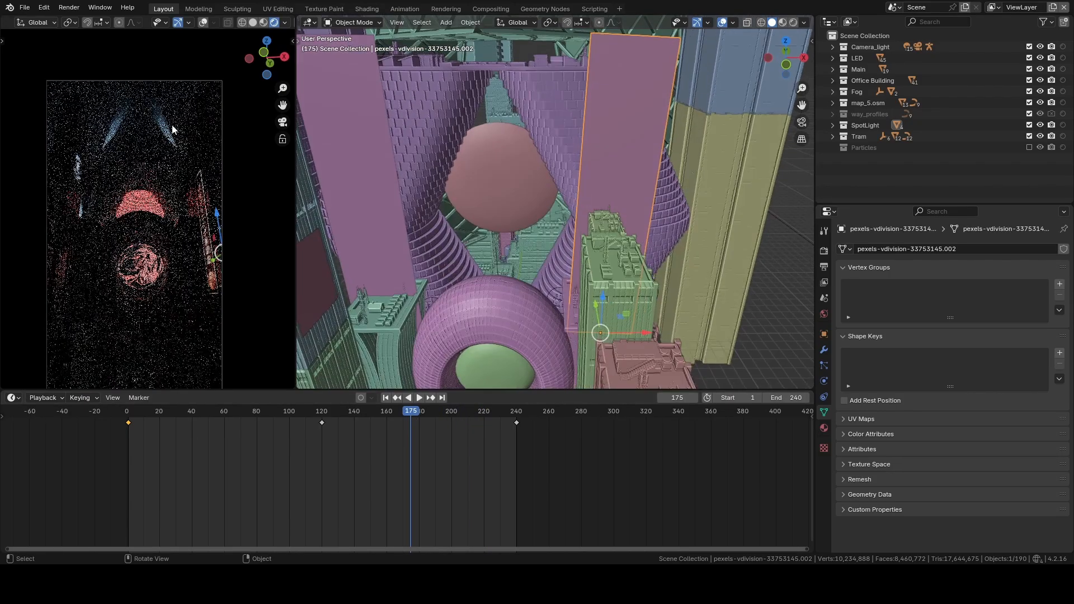
scroll(107, 207, "up", 4)
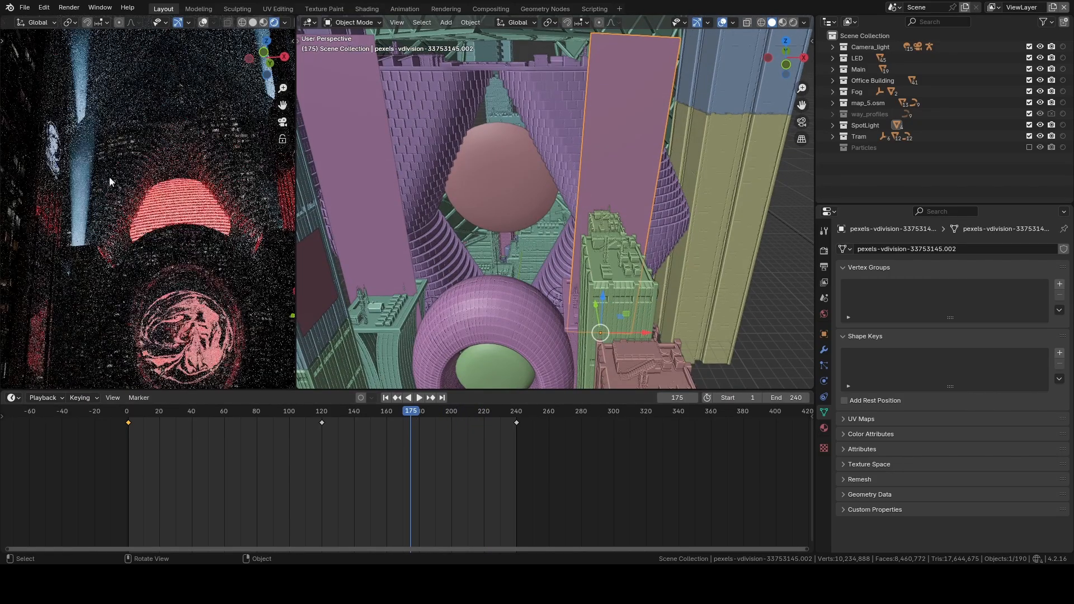
scroll(153, 217, "up", 7)
middle_click_drag(109, 172, 148, 204, "shift")
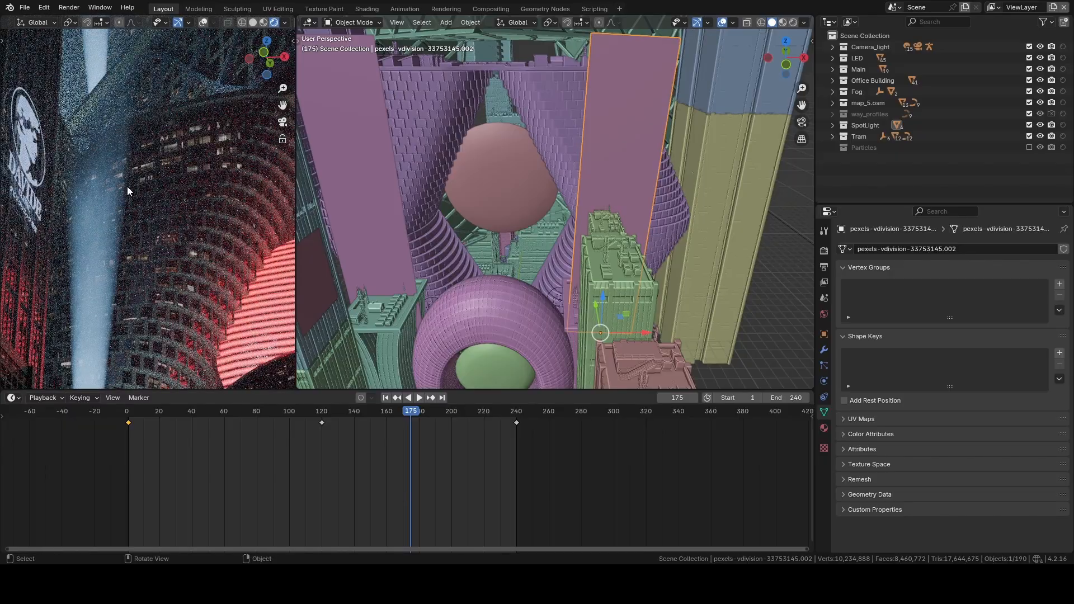
middle_click_drag(150, 271, 206, 217)
scroll(206, 217, "up", 3)
Step: Advance the animation to frame 229 and inspect how the beam planes sit among the buildings of the whole city
left_click_drag(475, 411, 499, 410)
scroll(551, 230, "down", 6)
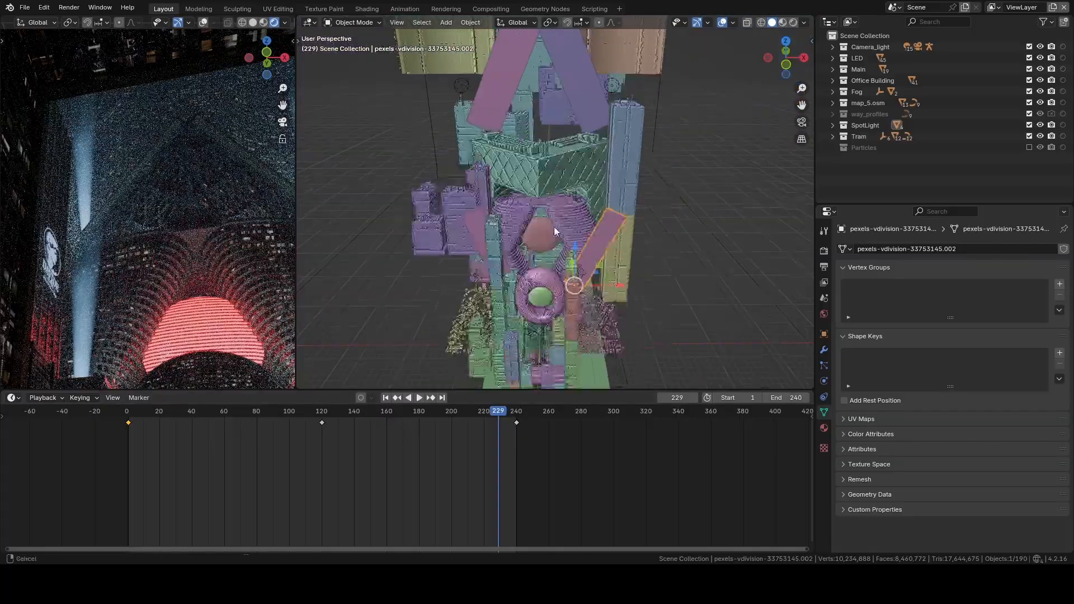
middle_click_drag(554, 226, 561, 243)
middle_click_drag(560, 140, 595, 216)
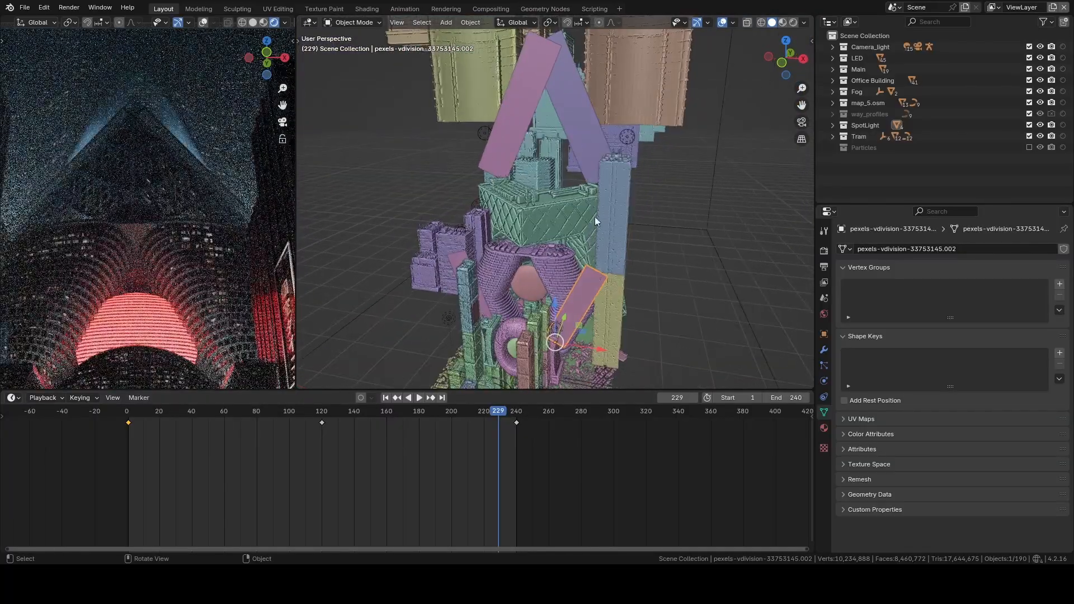
middle_click_drag(636, 320, 626, 201, "shift")
scroll(598, 235, "up", 5)
middle_click_drag(559, 286, 590, 291)
middle_click_drag(560, 333, 520, 263, "shift")
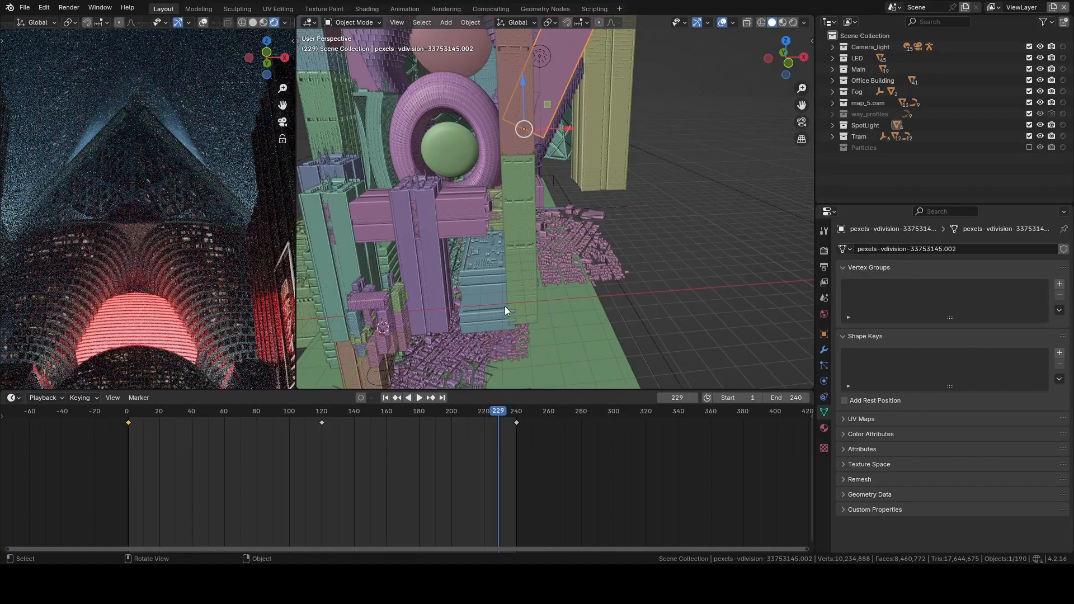
scroll(94, 188, "down", 2)
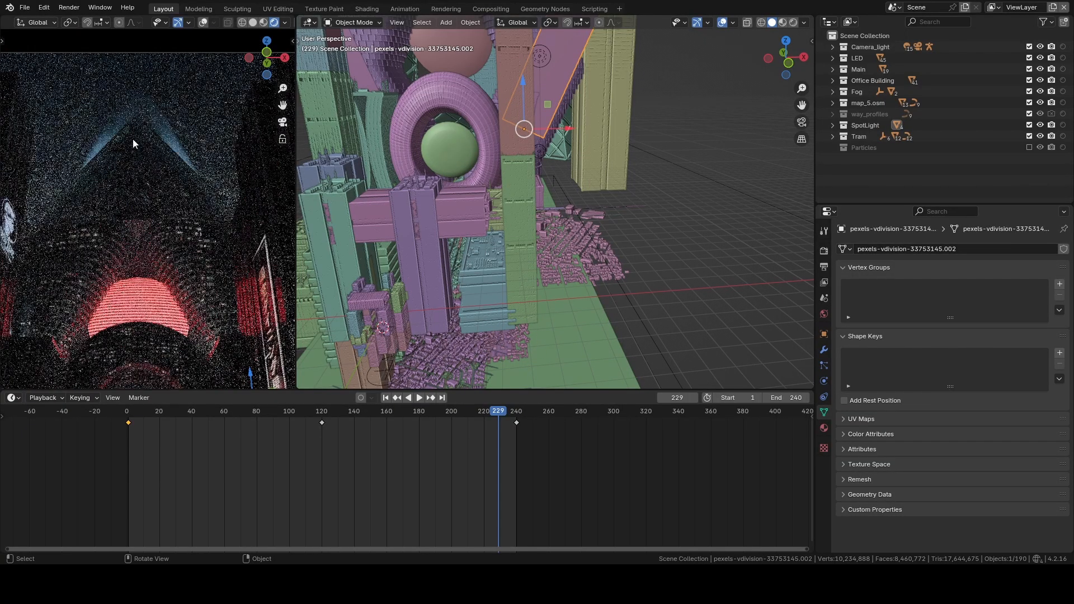
Step: Switch the camera view to solid shading, select background office buildings and inspect the curved one behind the beams in the scene view
key("z")
left_click(206, 139)
left_click(210, 90)
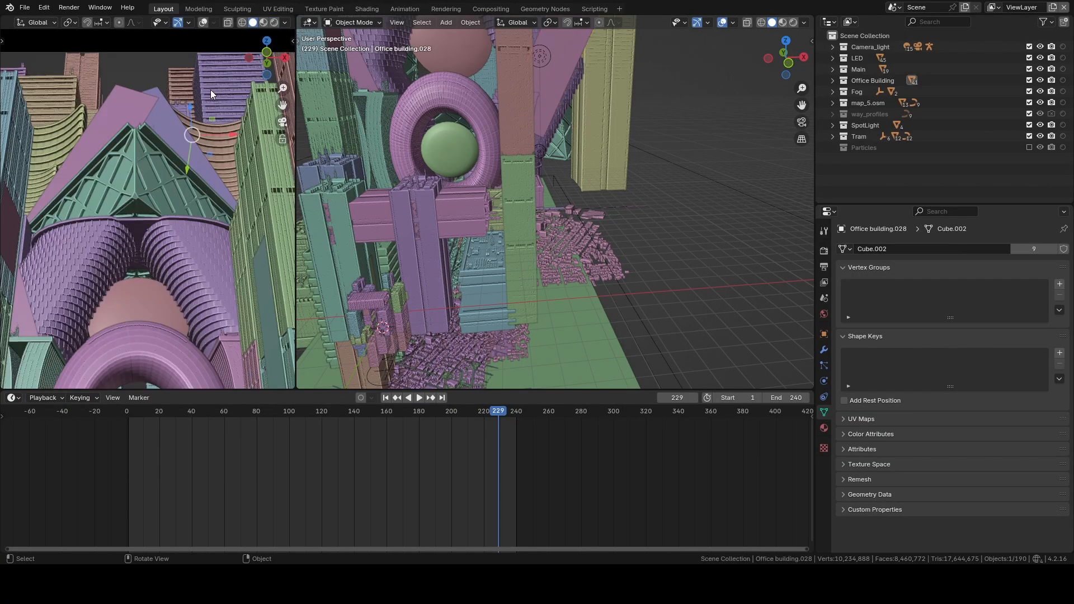
left_click(210, 90)
middle_click_drag(84, 76, 98, 106, "shift")
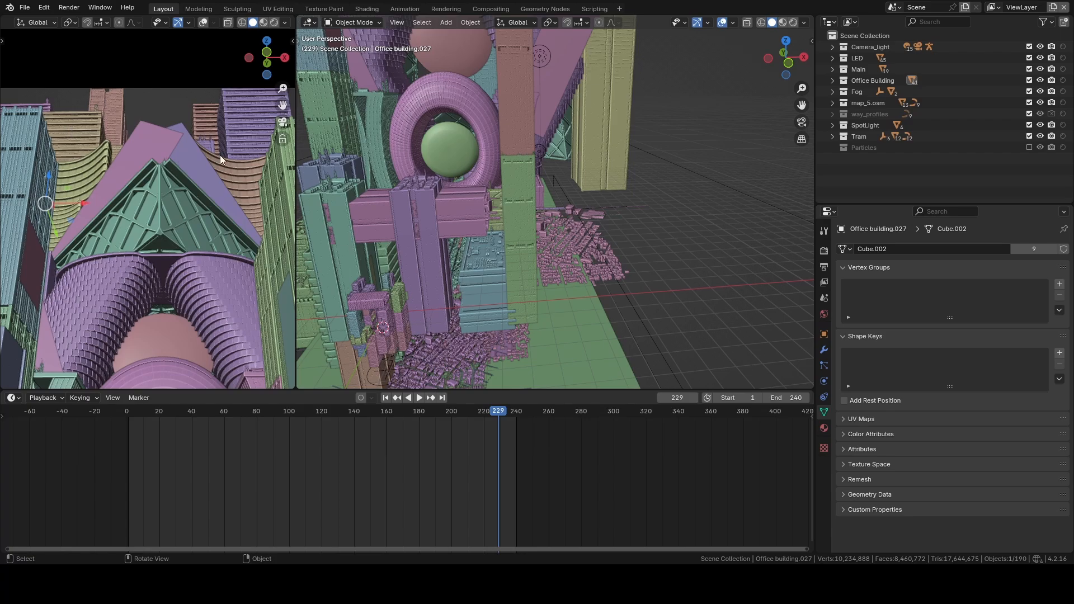
middle_click_drag(236, 159, 227, 140, "shift")
left_click(226, 140)
scroll(548, 112, "down", 4)
middle_click_drag(626, 247, 565, 260)
middle_click_drag(593, 95, 585, 220, "shift")
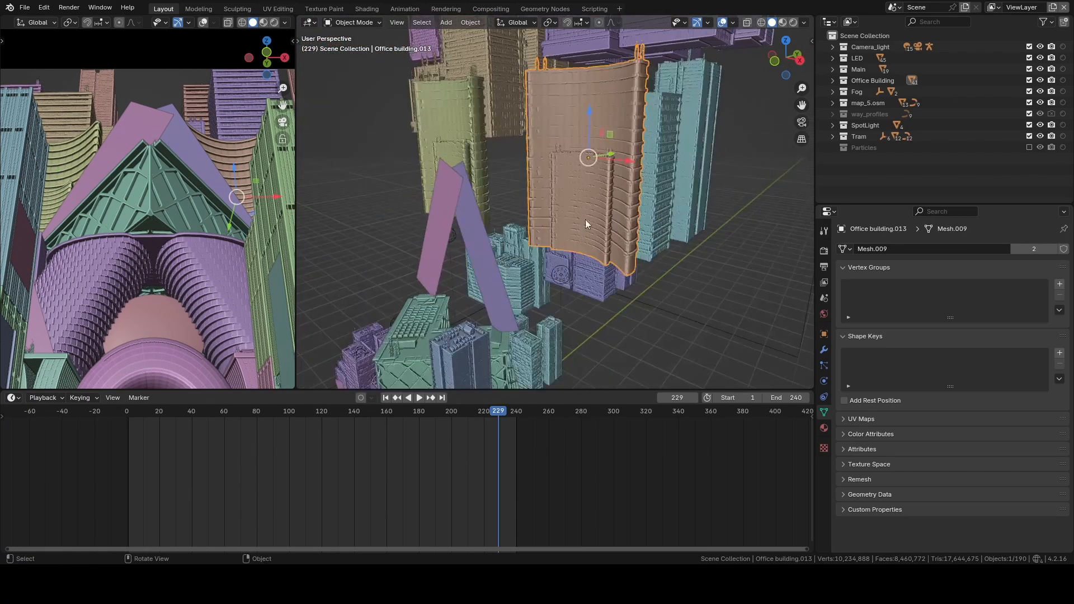
Step: Examine the stacked background skyline and select several of its office buildings in the scene view
scroll(585, 220, "down", 4)
middle_click_drag(618, 78, 580, 179, "shift")
left_click(580, 179)
left_click(509, 113)
left_click(465, 162)
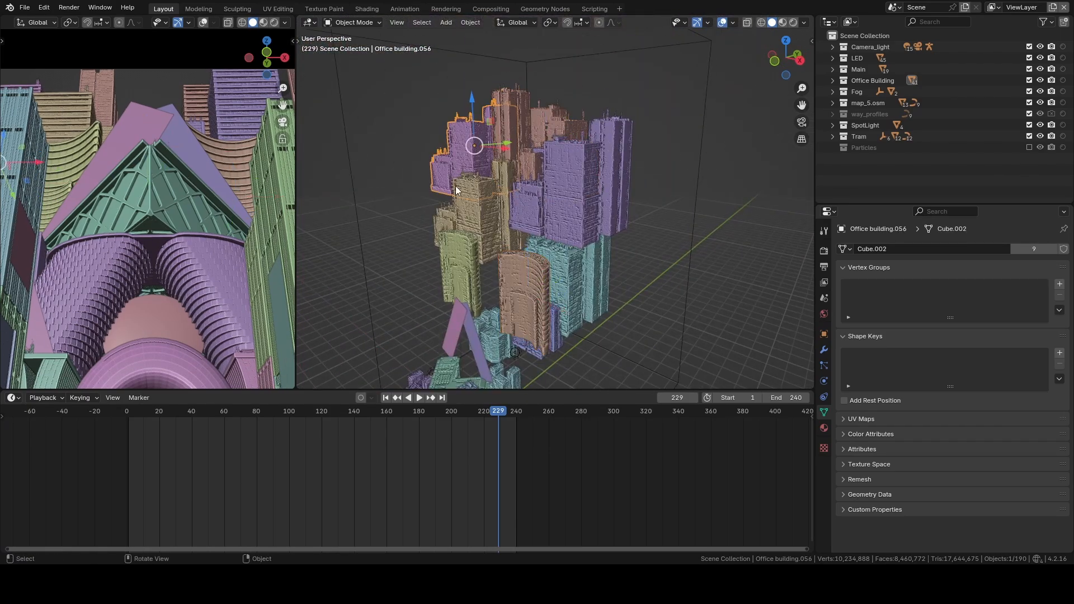
Step: Scrub the animation back to frame 14 and examine the opening shot between the buildings in the camera view
middle_click_drag(455, 189, 453, 370)
left_click_drag(428, 414, 137, 418)
middle_click_drag(146, 302, 166, 109, "shift")
scroll(173, 140, "down", 1)
middle_click_drag(193, 185, 200, 125, "shift")
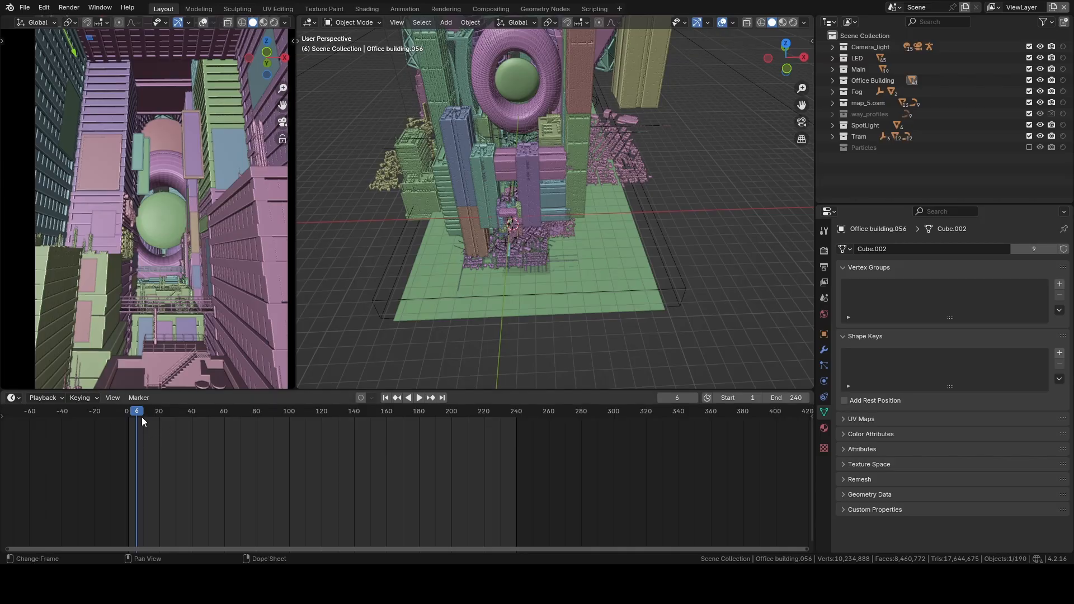
left_click_drag(142, 417, 148, 414)
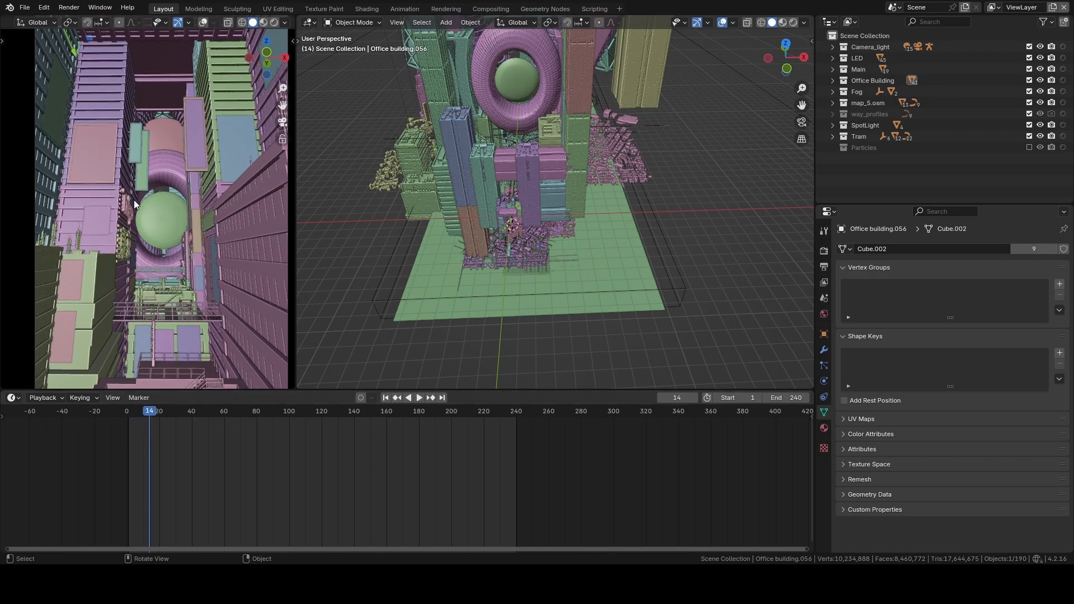
Step: Select foreground office buildings seen in the opening shot and inspect how they are stacked around the camera in the scene view
left_click(101, 282)
key("KP_Decimal")
middle_click_drag(659, 238, 538, 46)
scroll(572, 225, "down", 3)
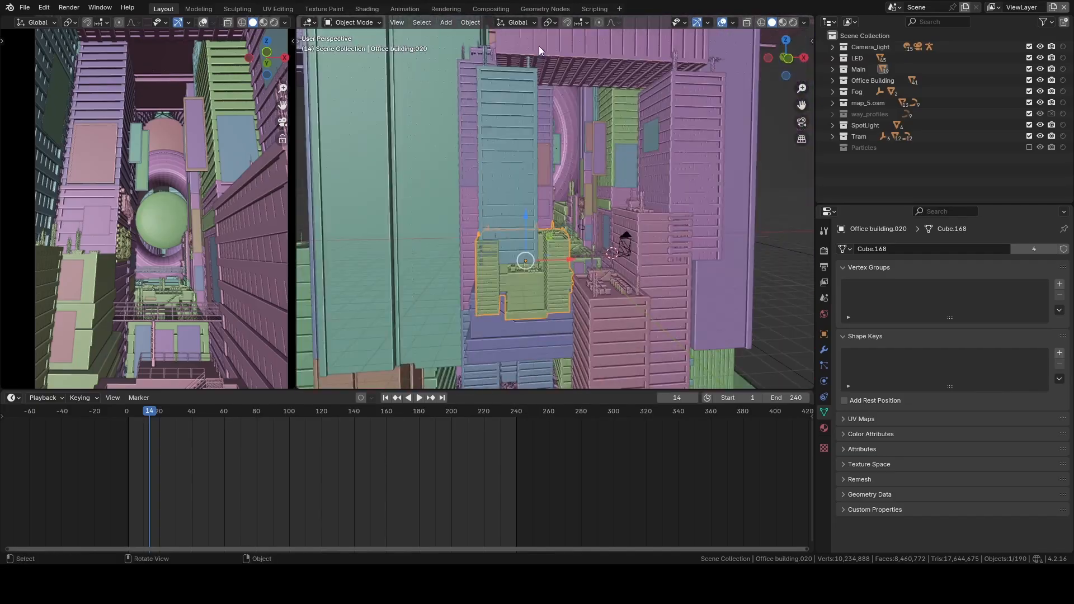
middle_click_drag(656, 292, 606, 167)
middle_click_drag(551, 80, 518, 197)
left_click(565, 197, "shift")
middle_click_drag(619, 197, 448, 285)
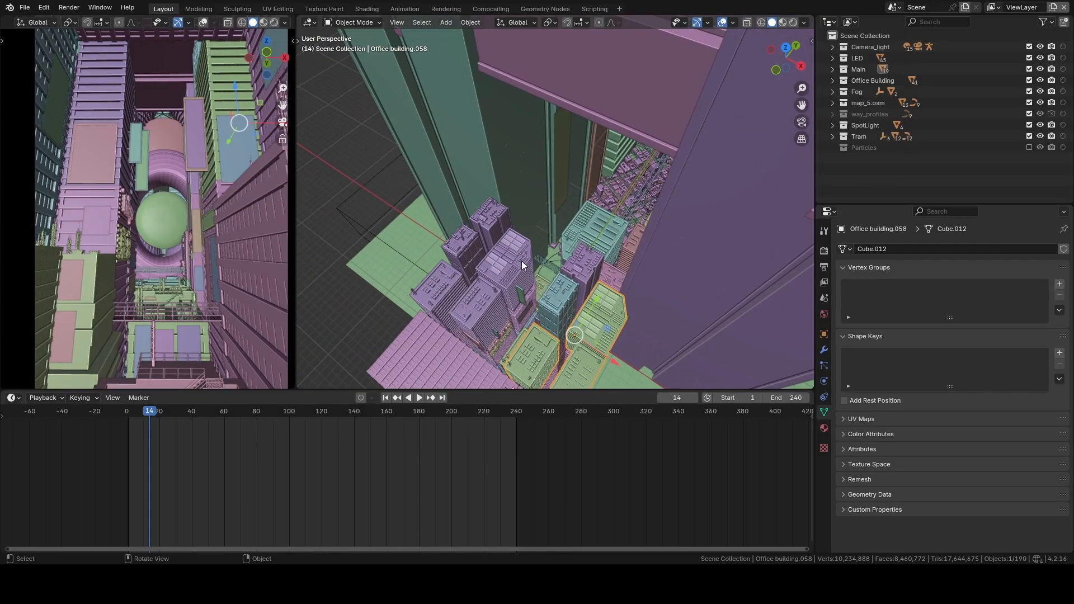
middle_click_drag(558, 320, 501, 274)
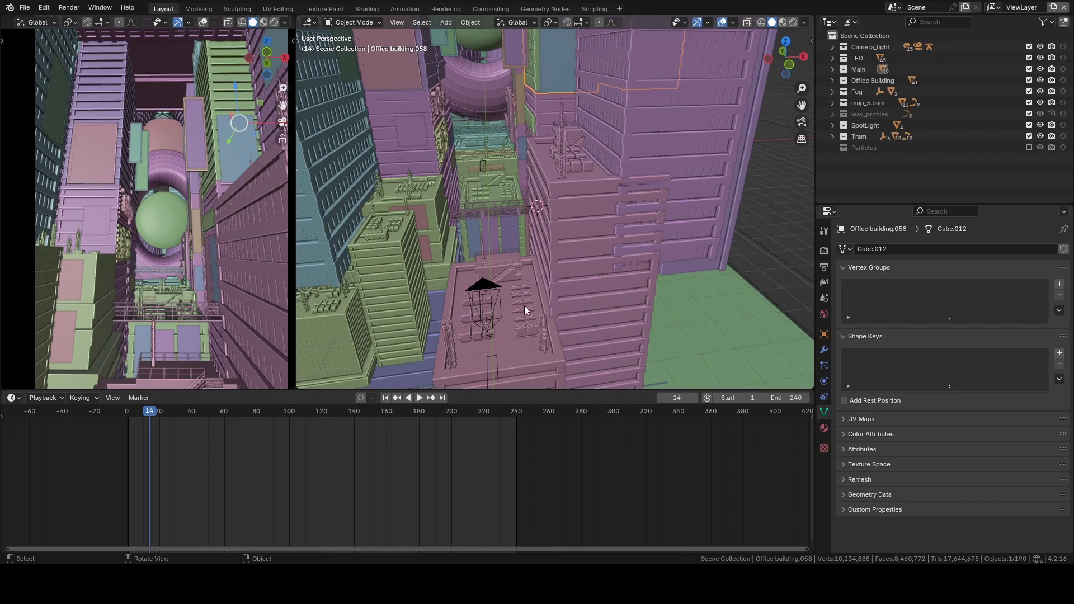
scroll(529, 252, "down", 6)
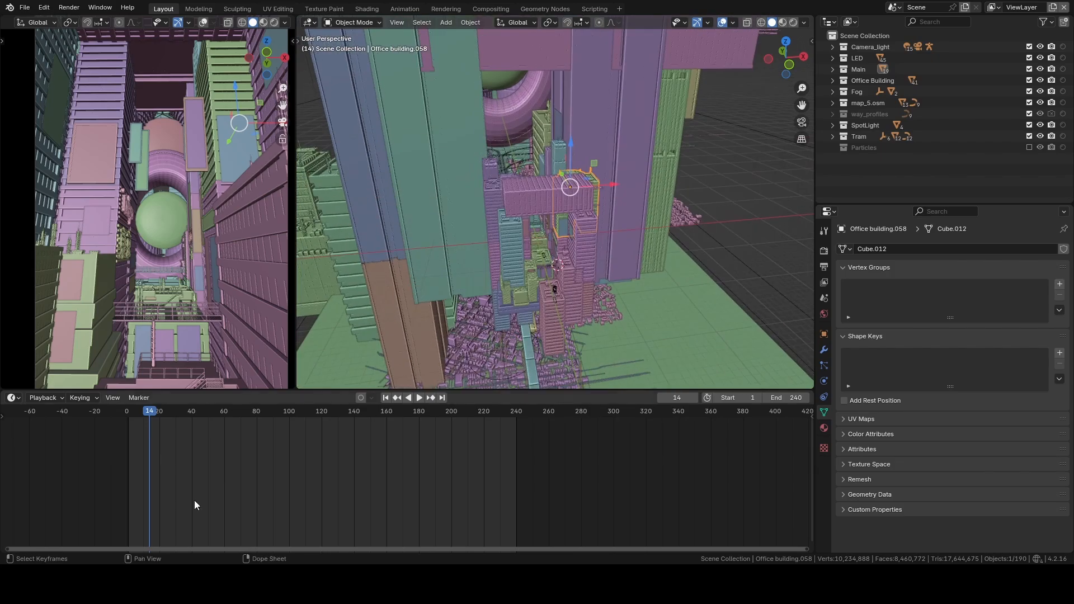
Step: Advance the animation to frame 219 and examine the arches, towers and street-level buildings in the camera view
left_click_drag(153, 415, 466, 434)
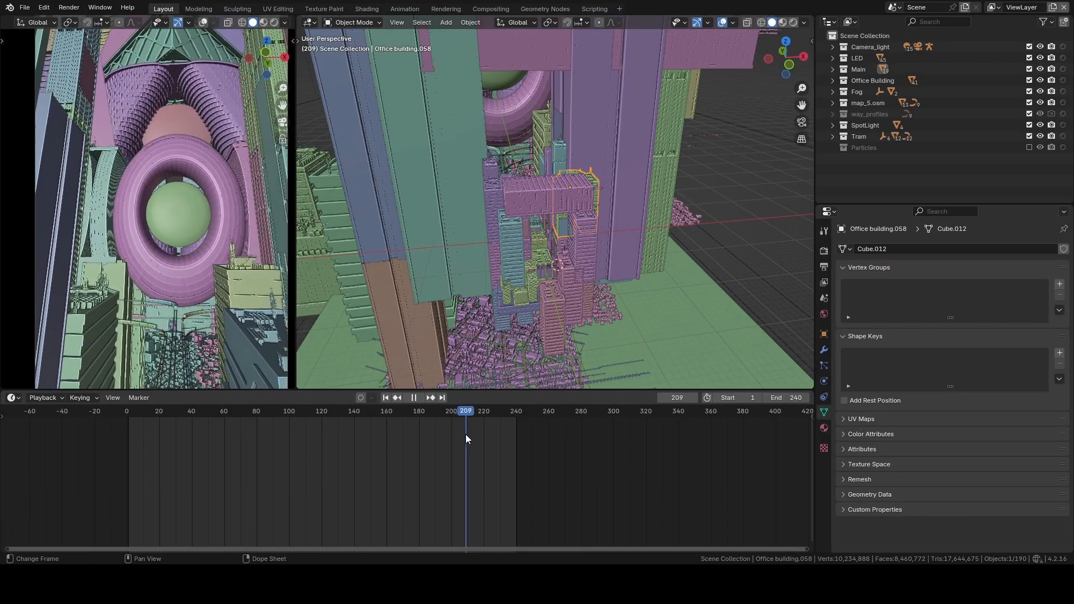
scroll(193, 128, "down", 1)
middle_click_drag(193, 128, 149, 172, "shift")
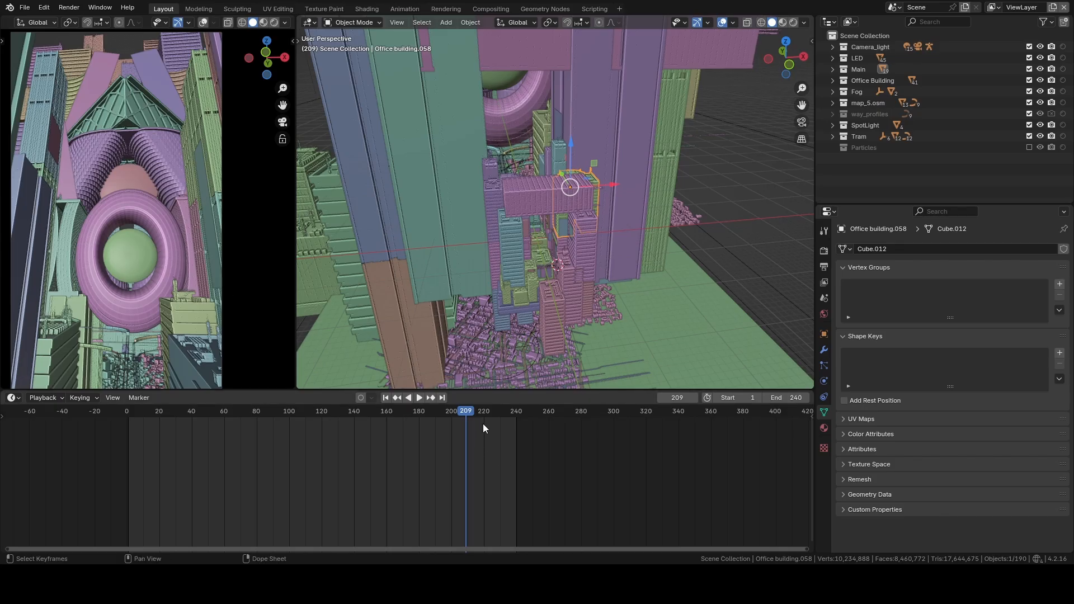
left_click_drag(499, 418, 482, 413)
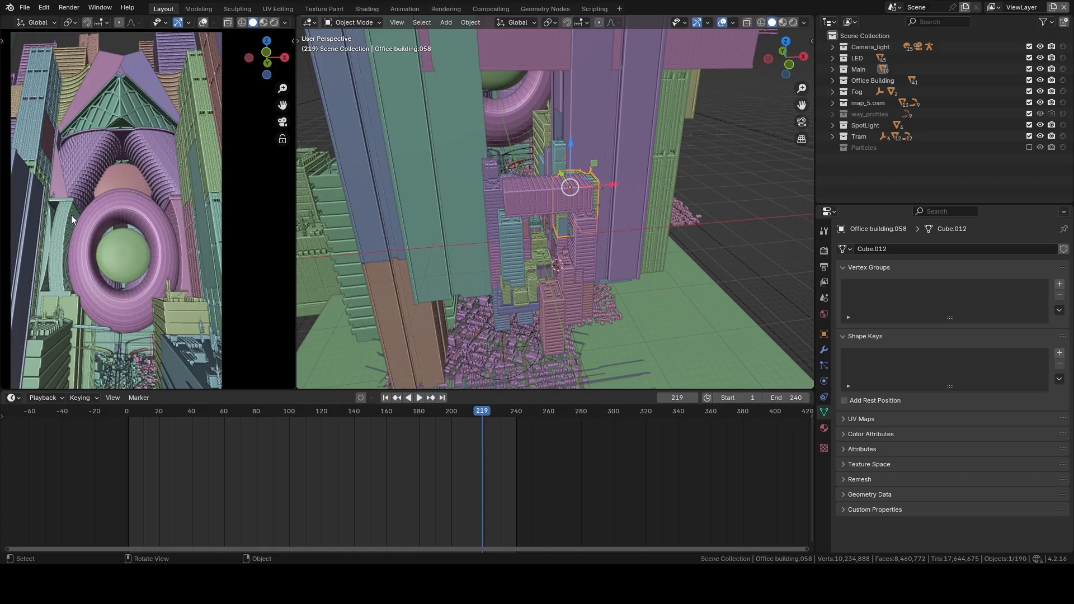
middle_click_drag(112, 378, 127, 223, "shift")
scroll(106, 272, "up", 3)
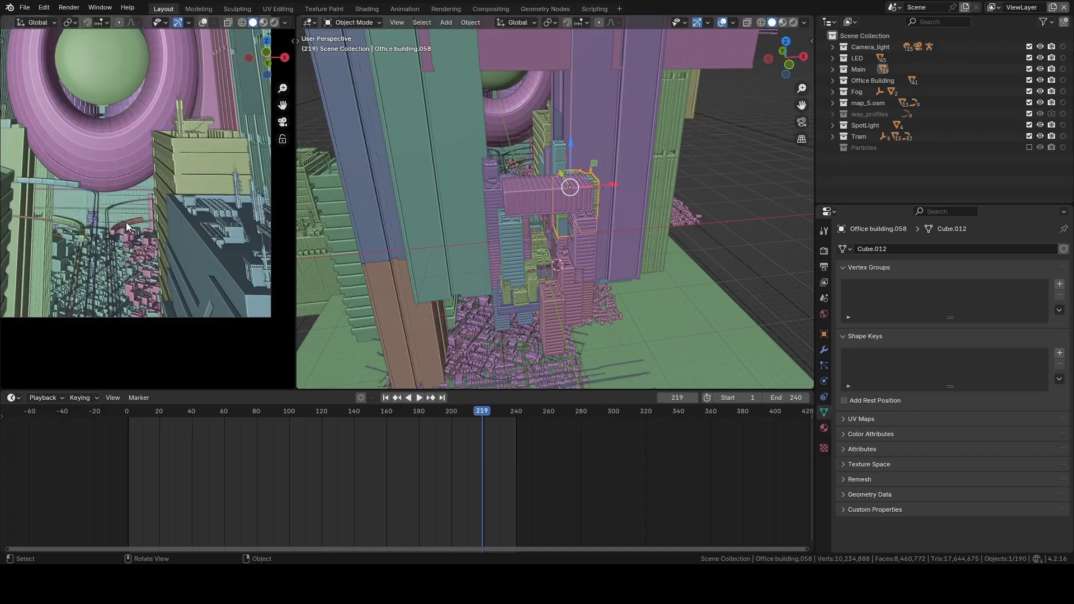
scroll(126, 226, "down", 6)
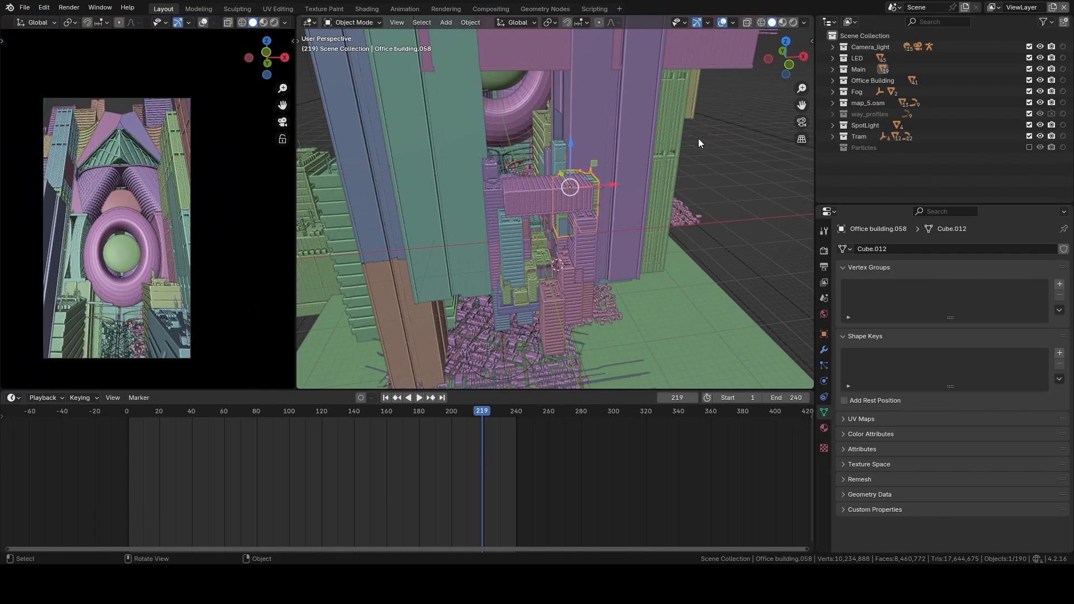
Step: Shrink the timeline so both viewports gain height, and reframe the city in the scene view
left_click(994, 7)
left_click_drag(279, 390, 275, 466)
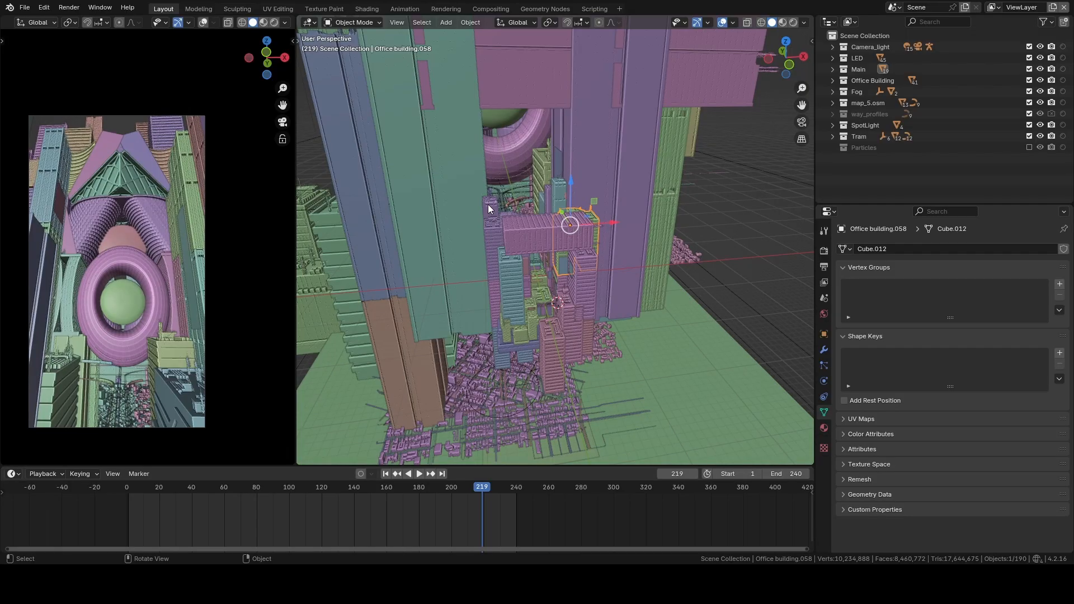
middle_click_drag(610, 241, 609, 299)
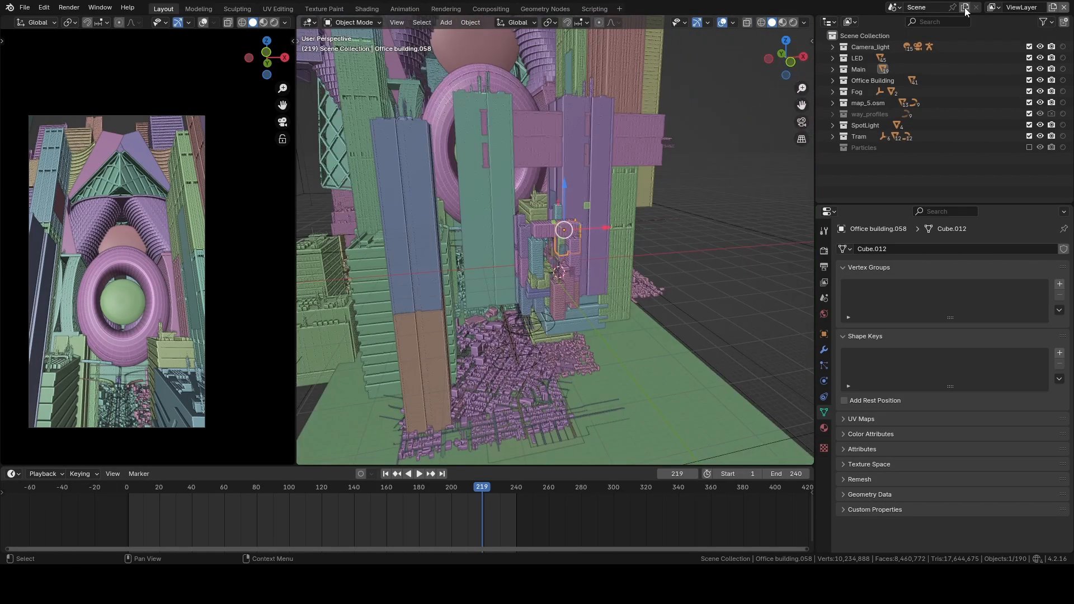
Step: Disable Use for Rendering on the ViewLayer view layer and make Particles the active view layer
left_click(994, 7)
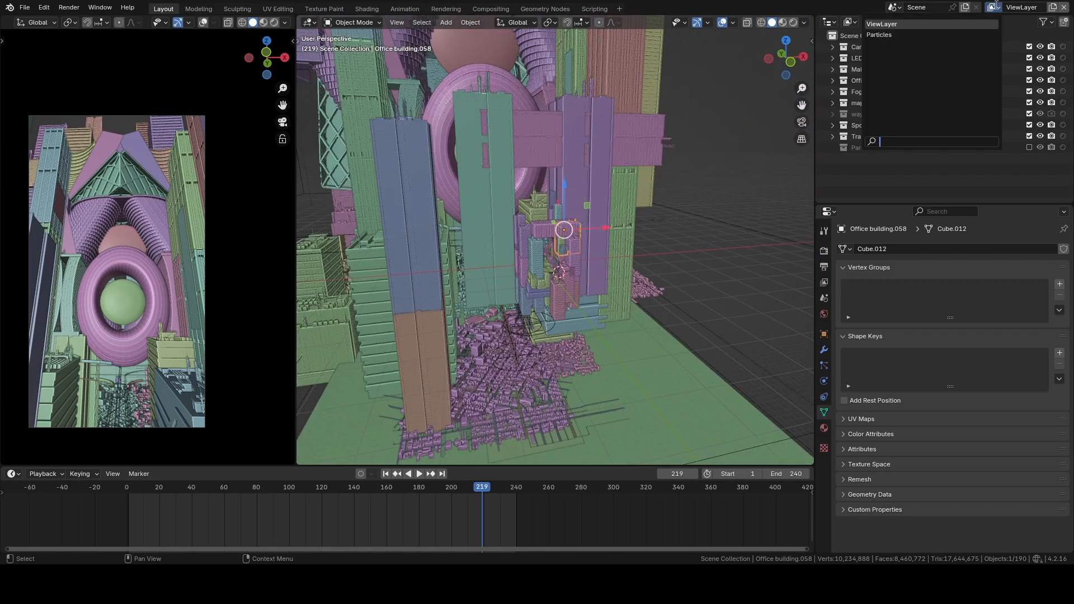
left_click(824, 266)
left_click(823, 250)
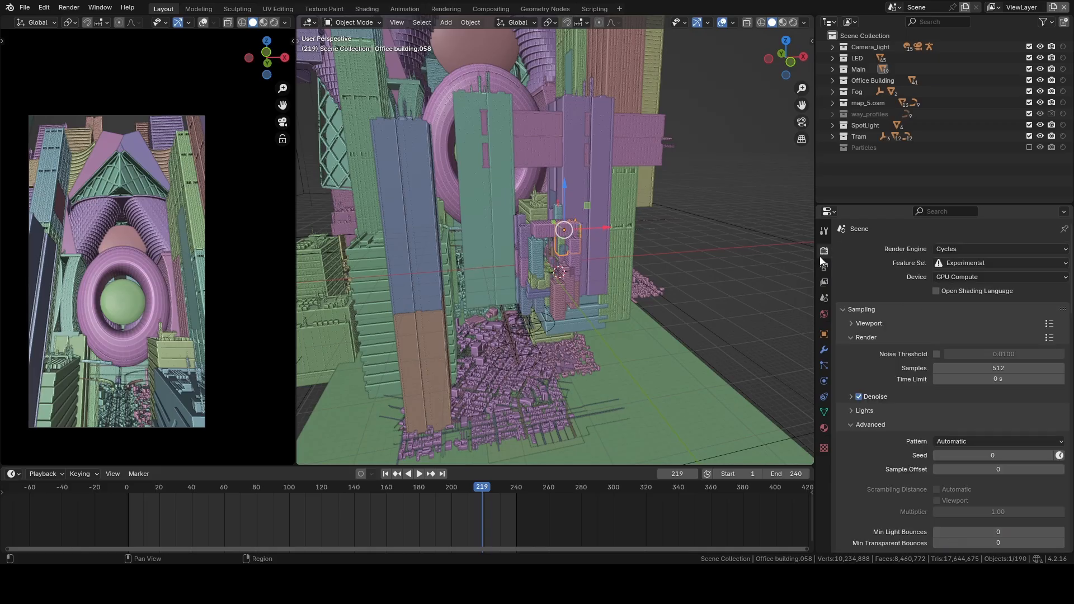
left_click(823, 282)
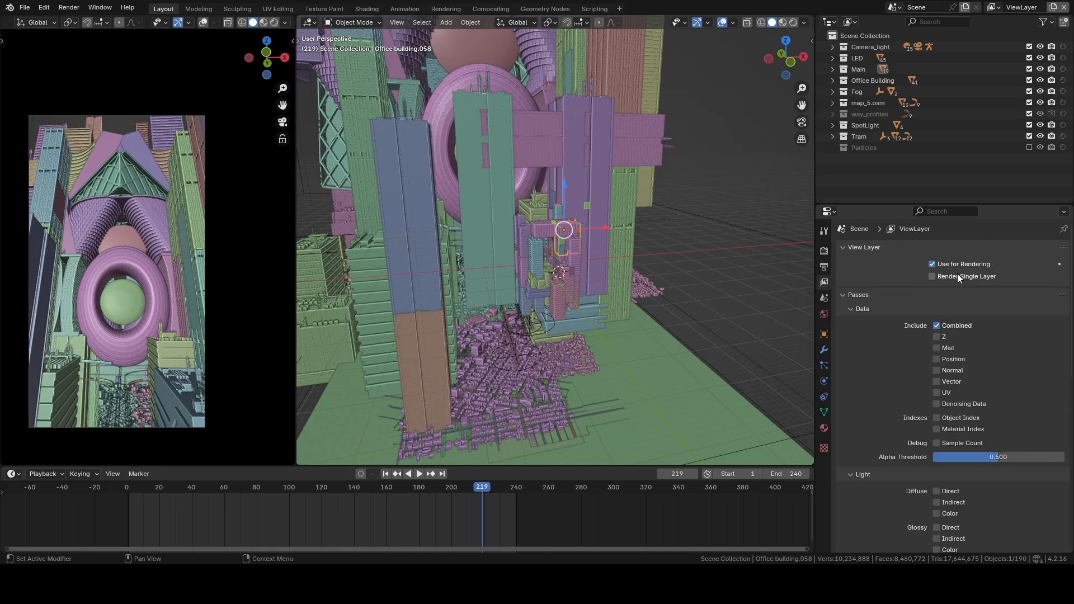
left_click(994, 6)
left_click(931, 264)
left_click(994, 7)
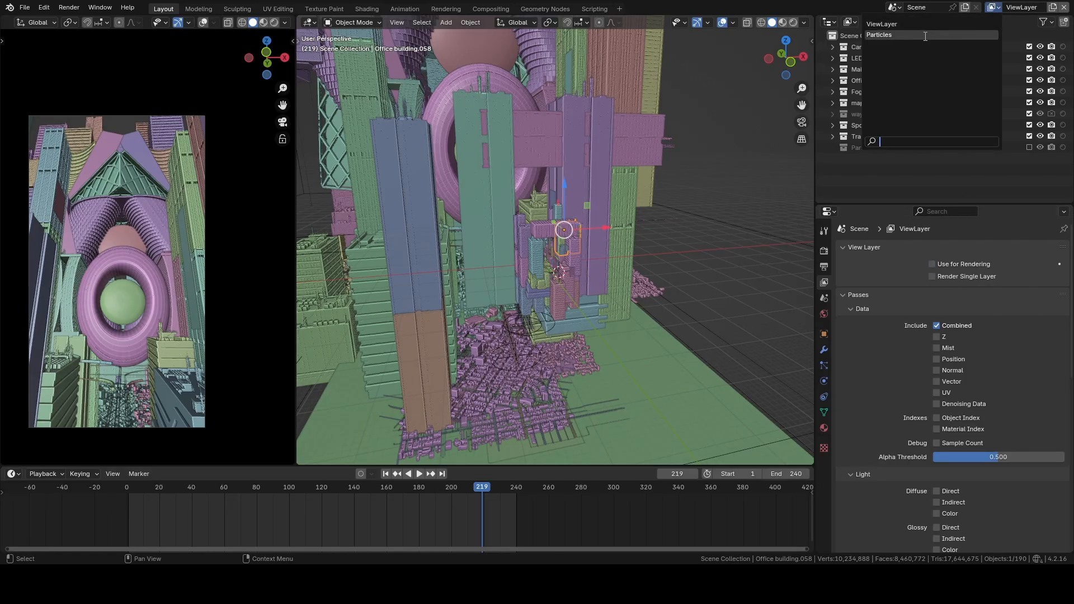
key("Return")
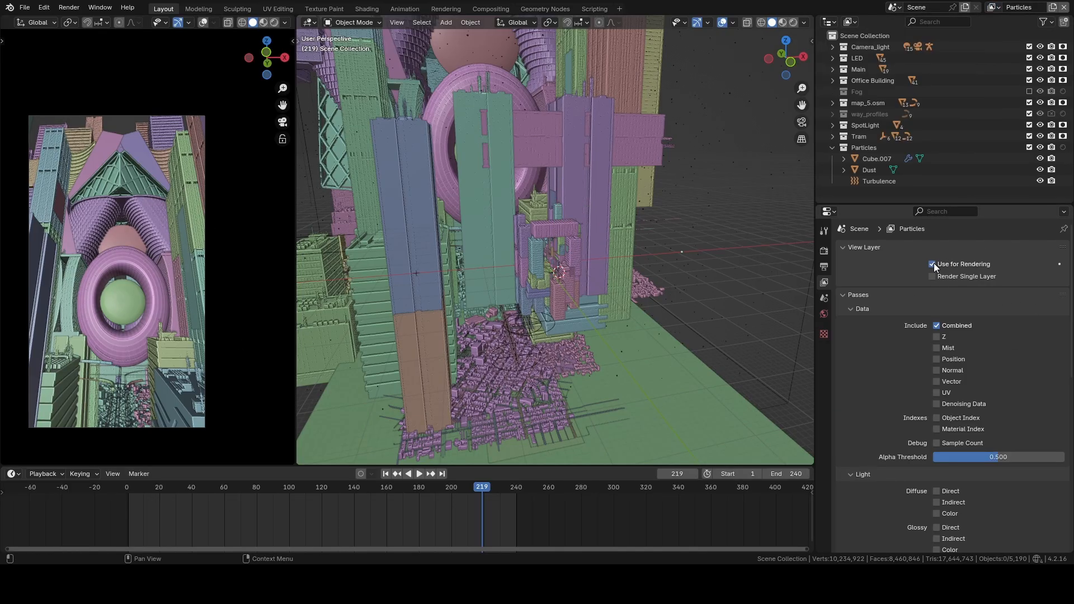
Step: In the compositor, set the Render Layers node to Particles and link its image directly to the outputs, bypassing Lens Distortion
left_click(481, 8)
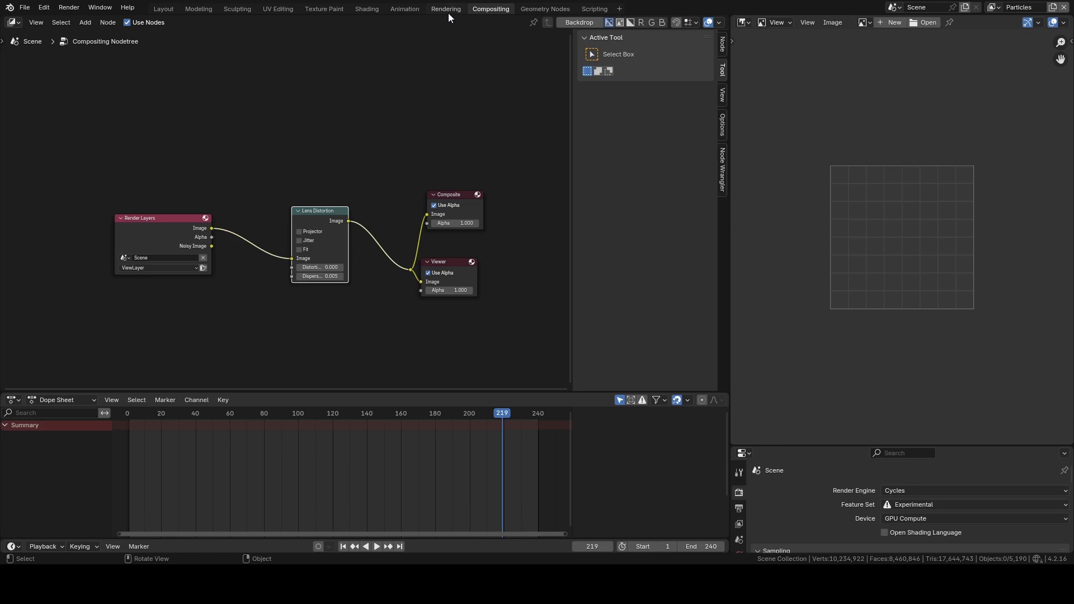
left_click(169, 267)
left_click(158, 296)
left_click_drag(212, 228, 411, 269)
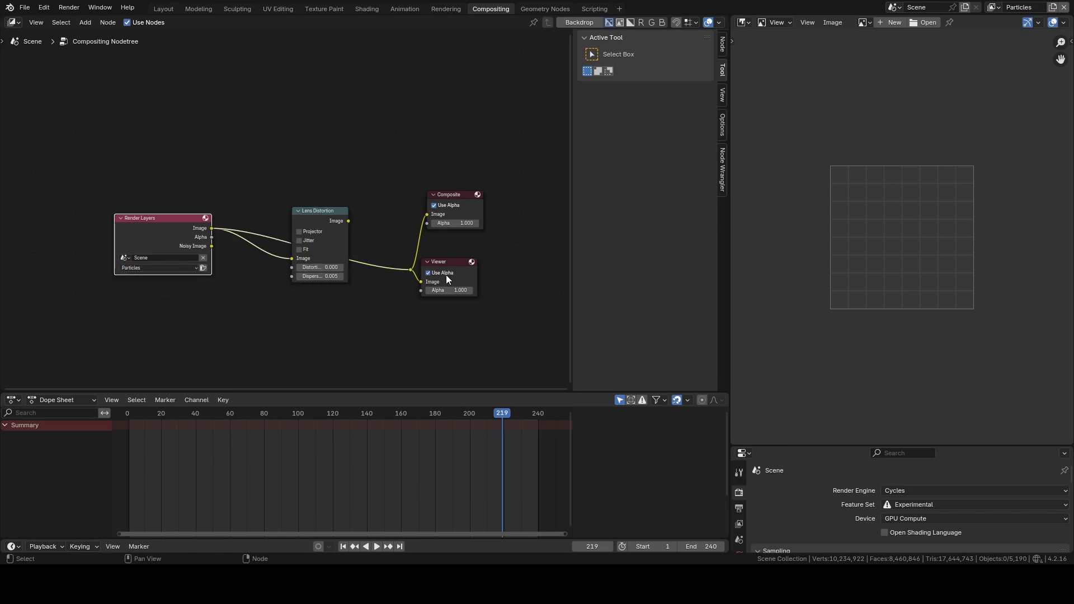
left_click_drag(451, 194, 442, 202)
left_click(163, 9)
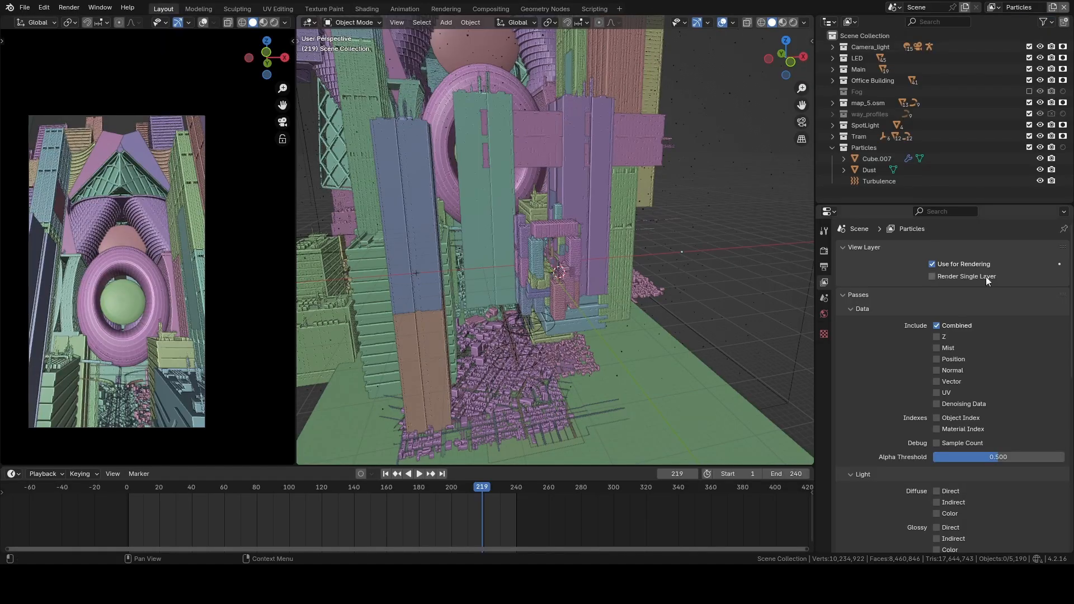
Step: Set the PNG output color mode to RGBA
left_click(823, 266)
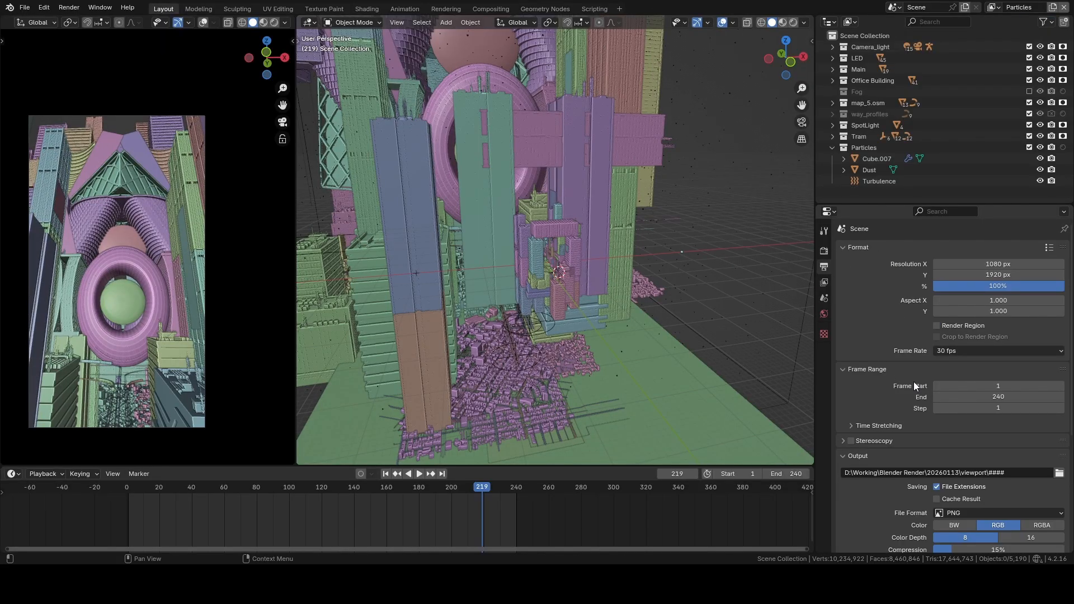
scroll(913, 382, "down", 5)
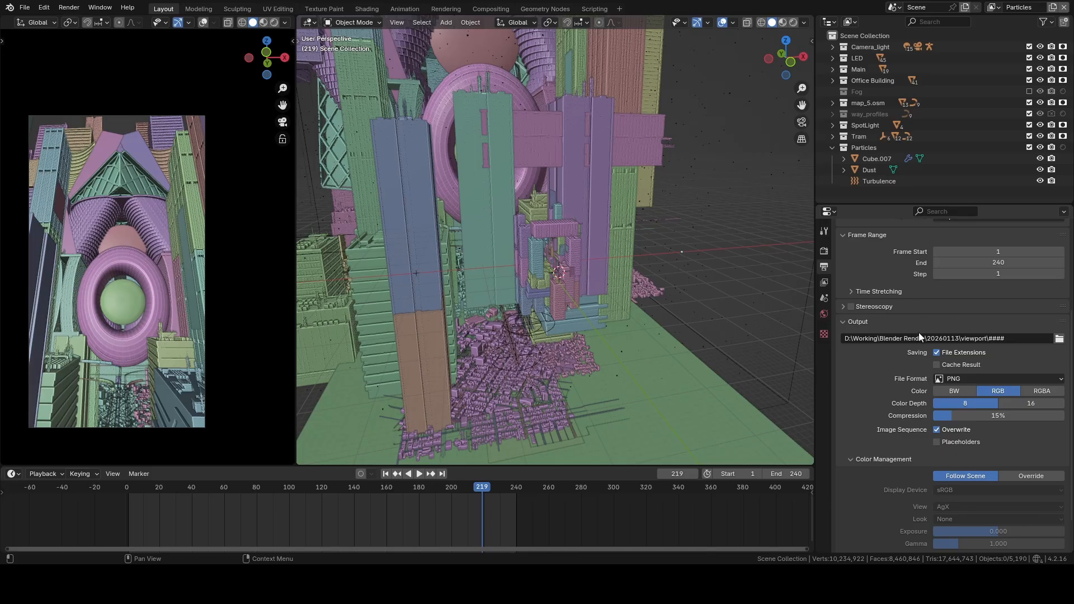
left_click(1041, 391)
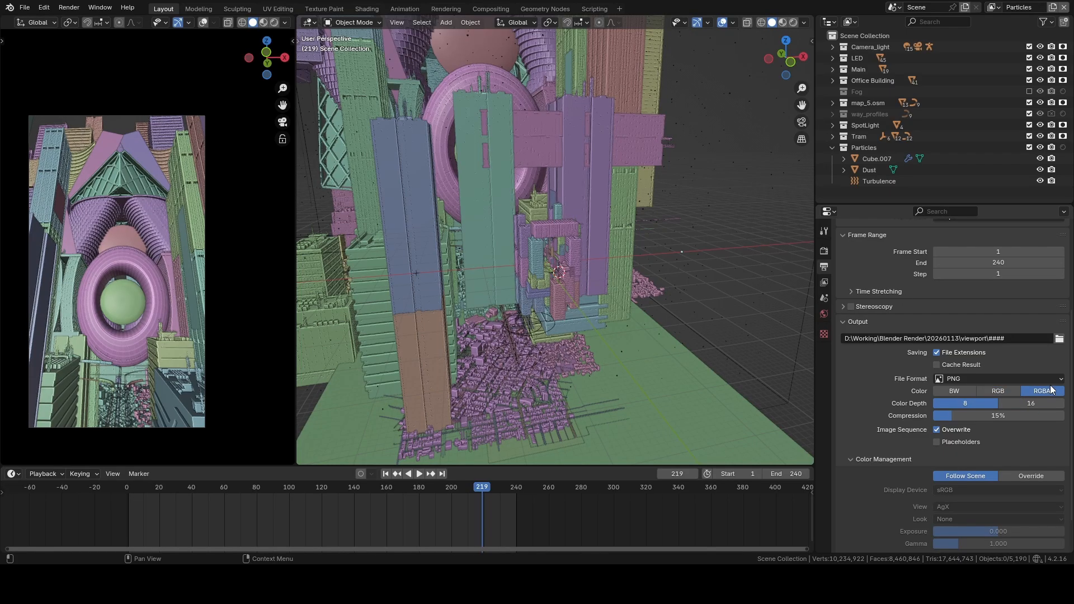
Step: Search the render settings for "tran" and enable Transparent film
left_click(823, 250)
left_click(940, 211)
type("tran")
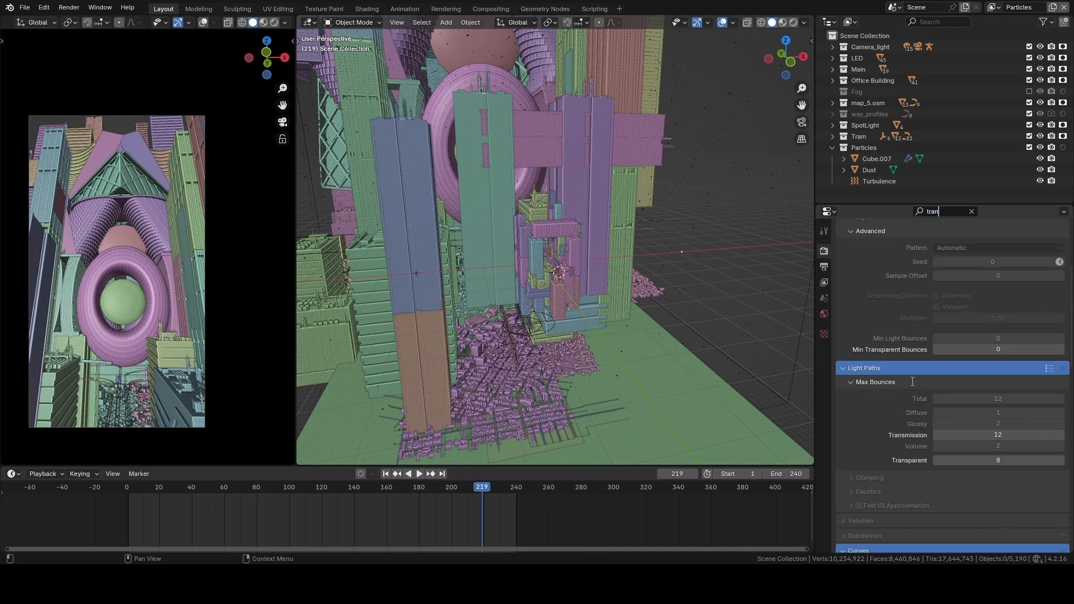
scroll(890, 397, "down", 12)
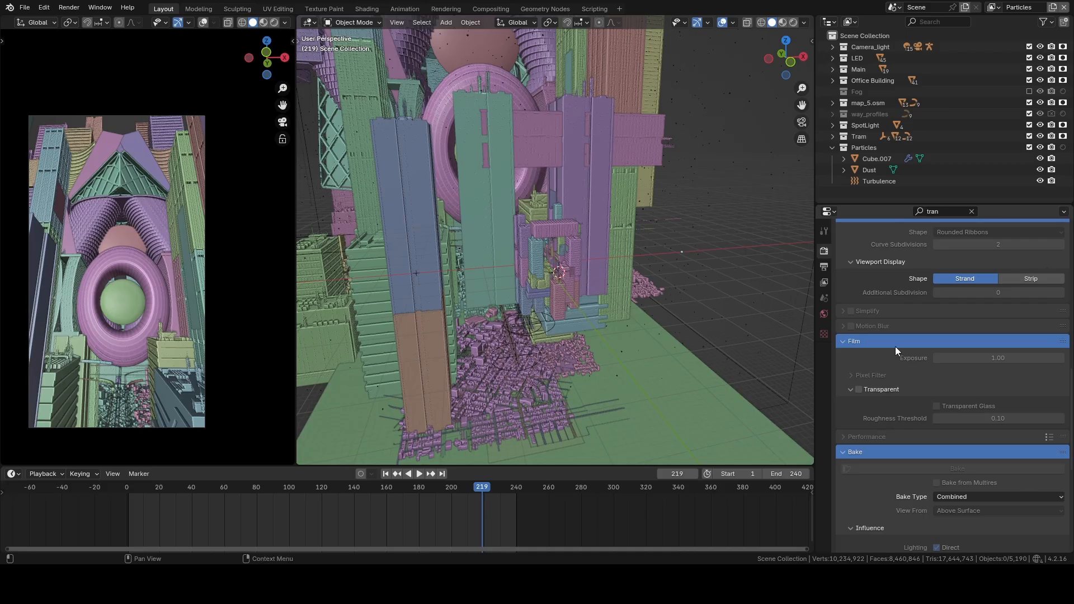
left_click(858, 390)
Step: Select the particle volume box around the city, then examine the dust particles in the rendered camera view with overlays hidden
middle_click_drag(646, 341, 615, 279)
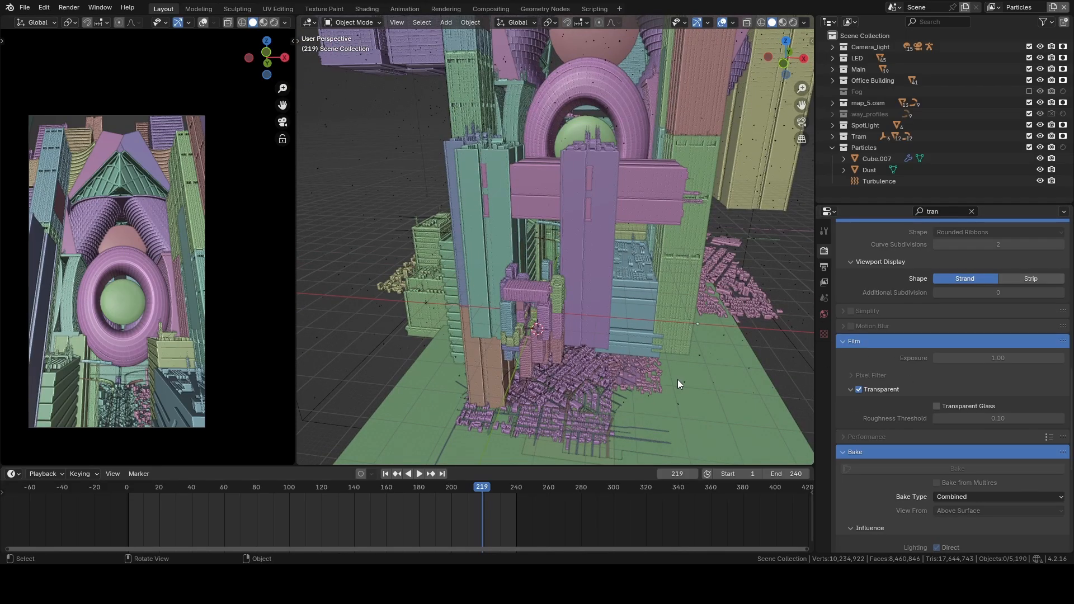
scroll(683, 300, "down", 5)
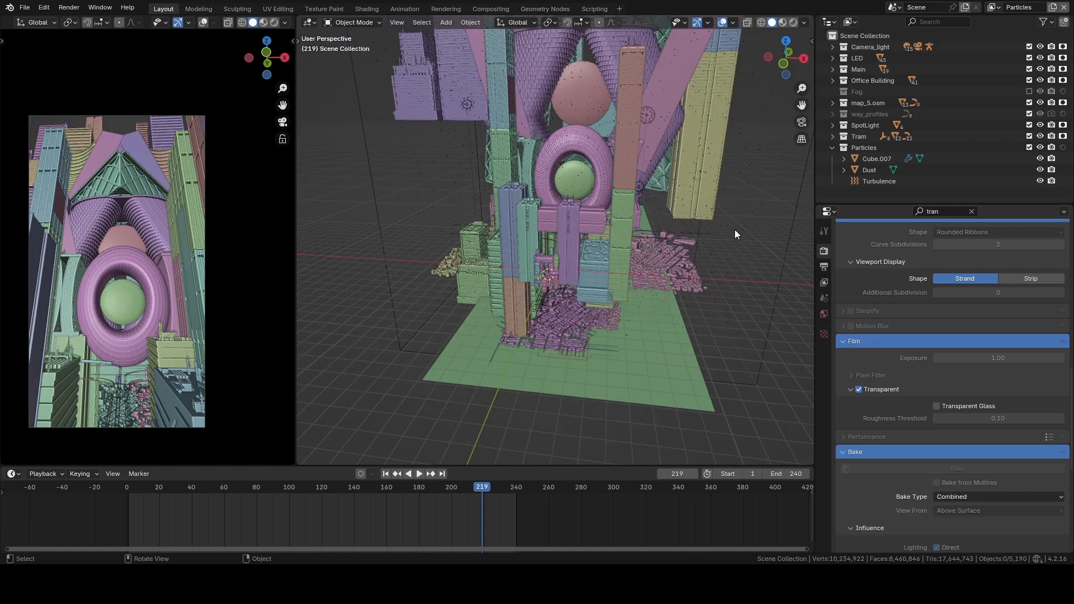
left_click(735, 229)
key("z")
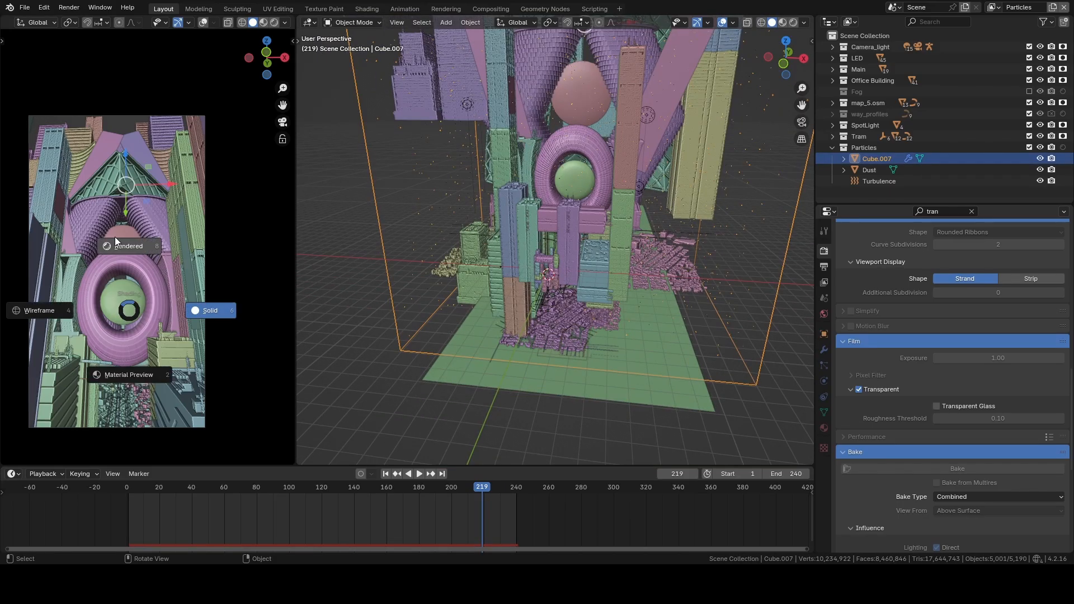
left_click(118, 255)
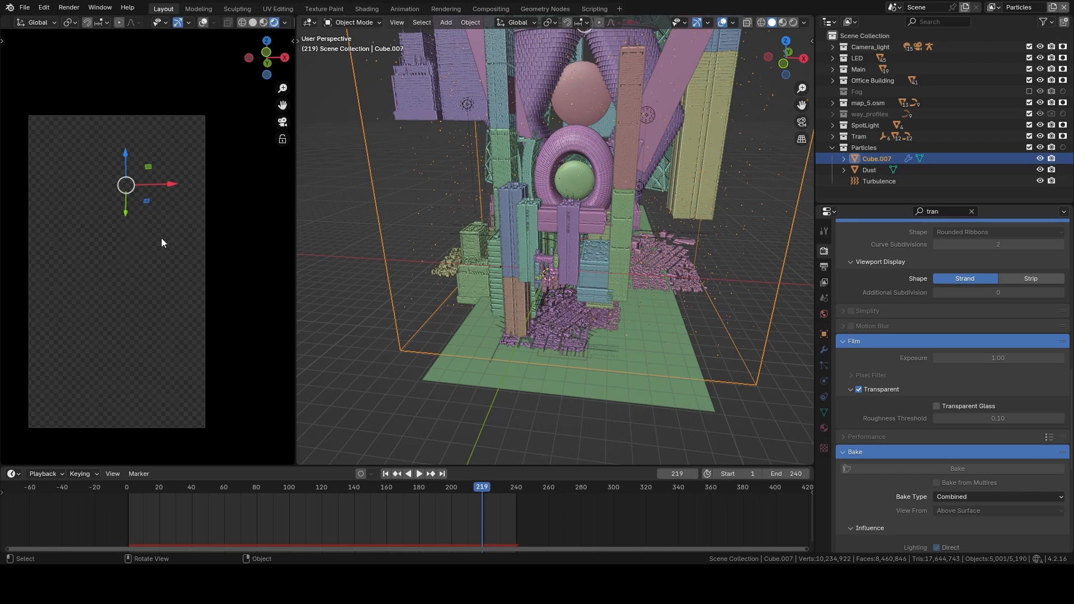
left_click(188, 253)
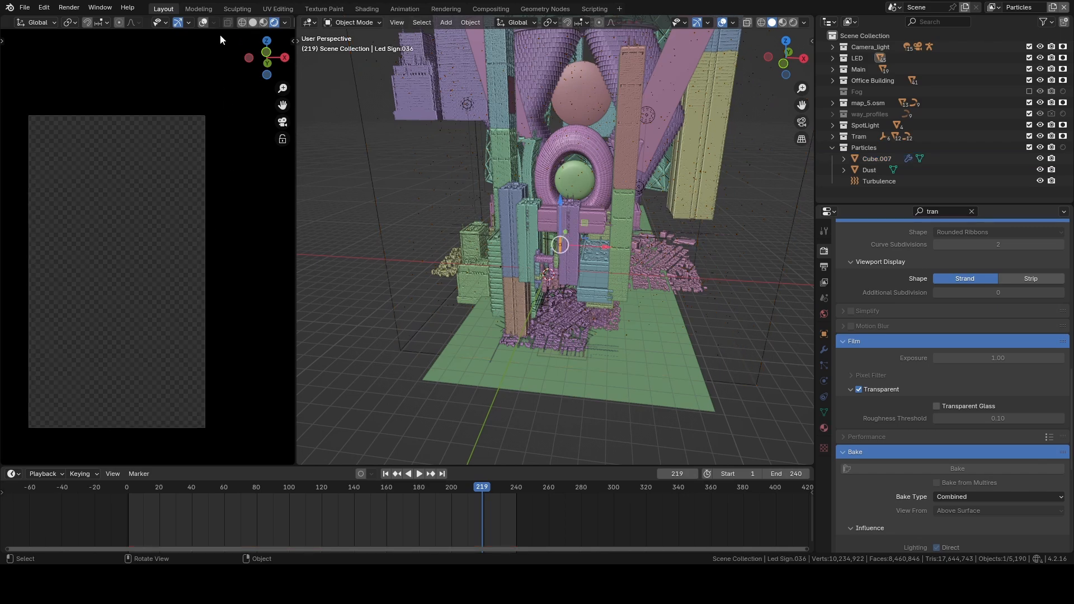
left_click(201, 21)
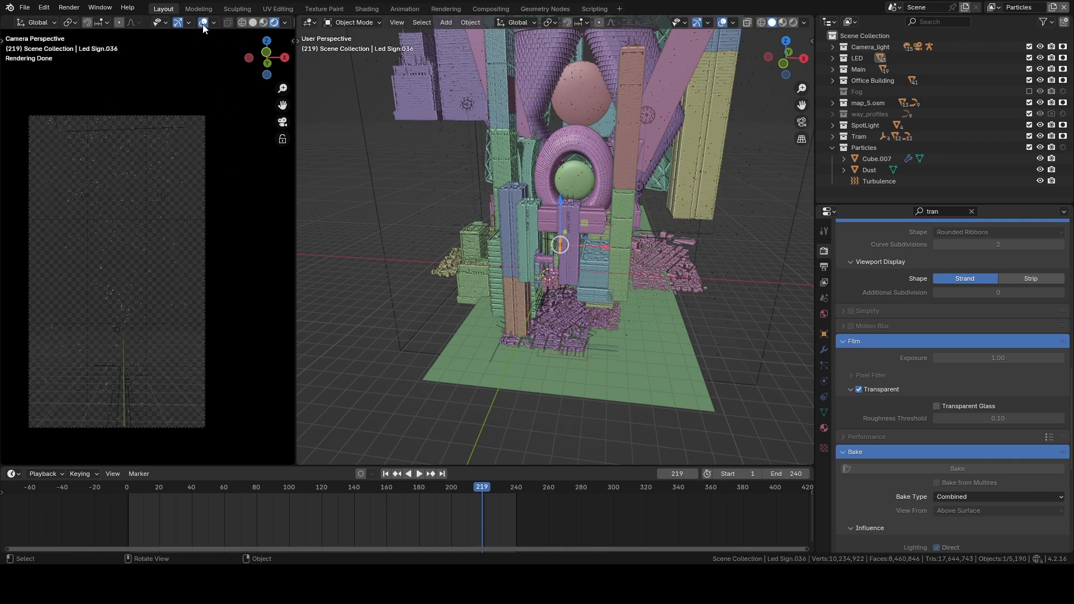
left_click(202, 25)
scroll(144, 168, "up", 3)
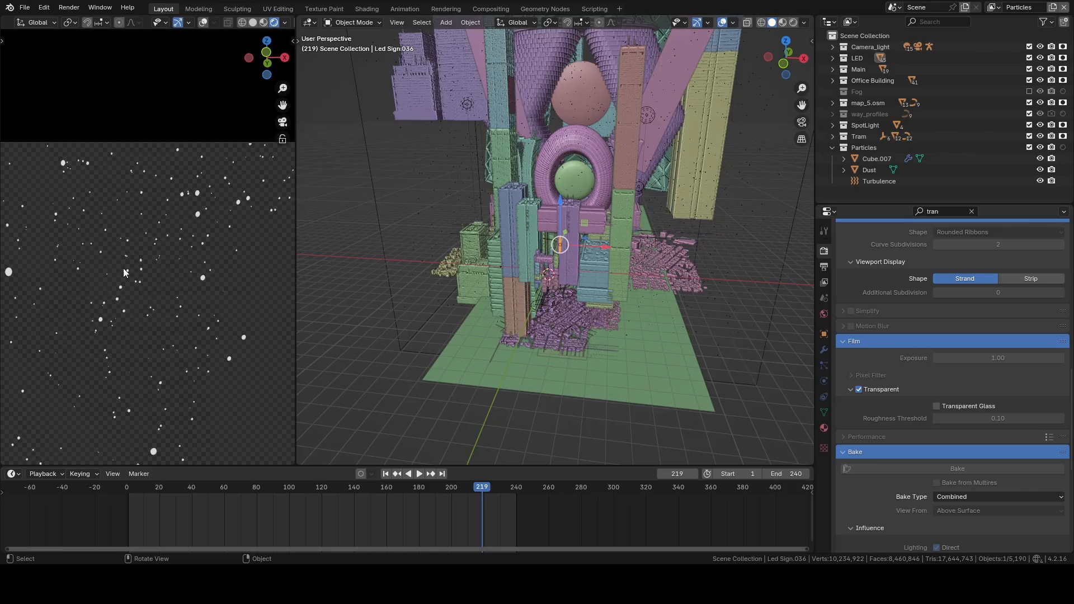
scroll(140, 277, "down", 2)
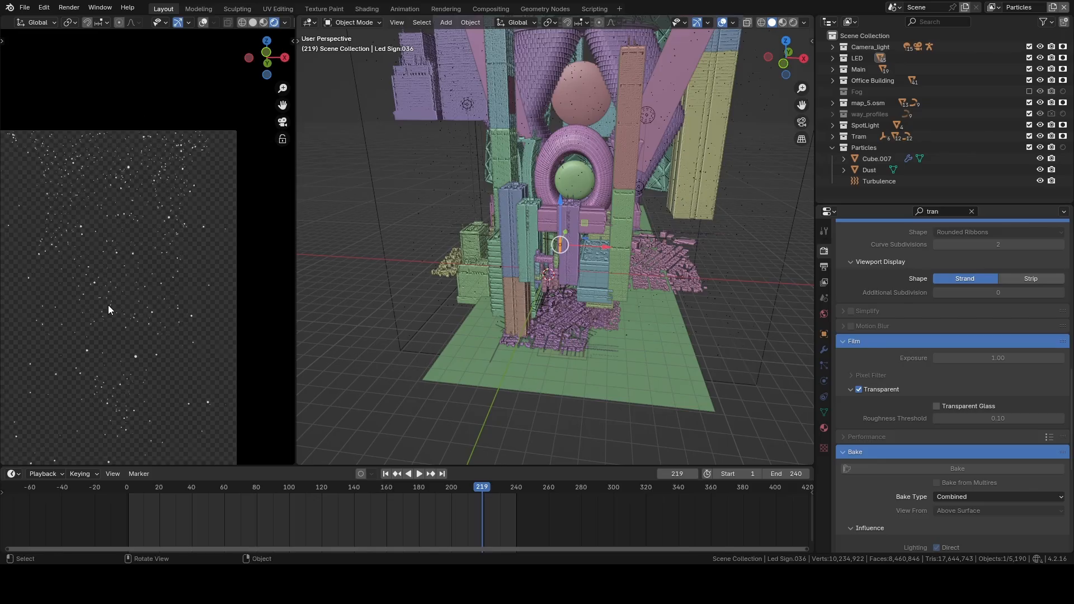
scroll(108, 308, "down", 2)
left_click(994, 7)
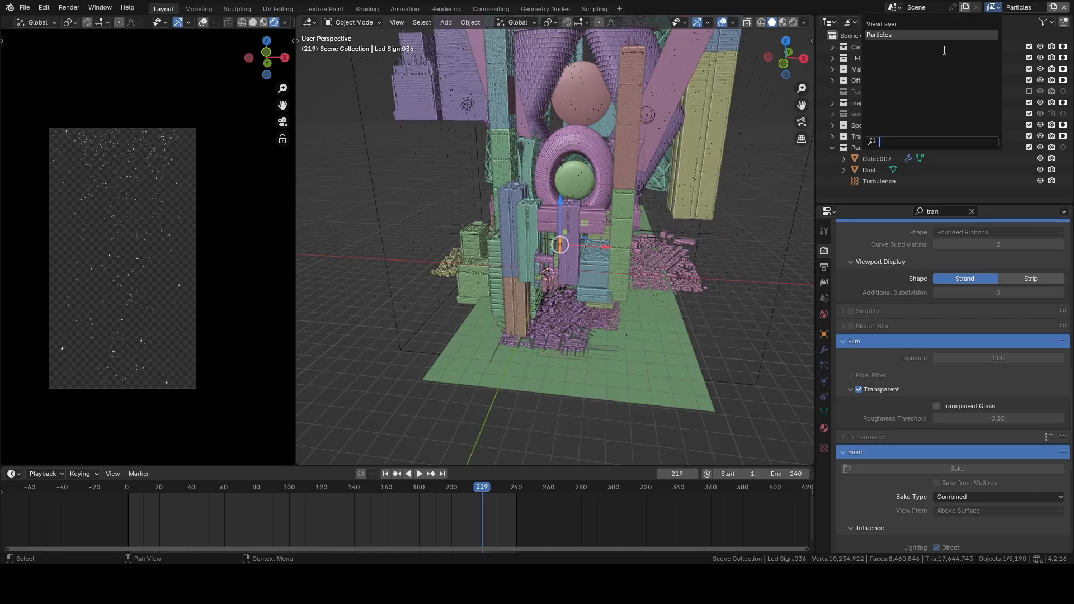
left_click(390, 228)
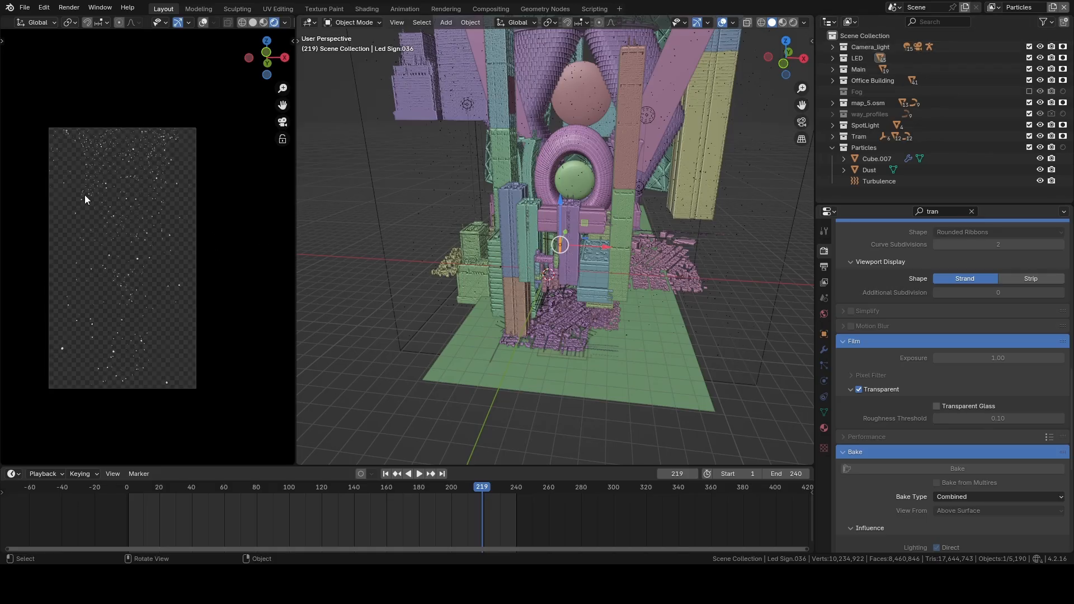
left_click(125, 216)
left_click(359, 180)
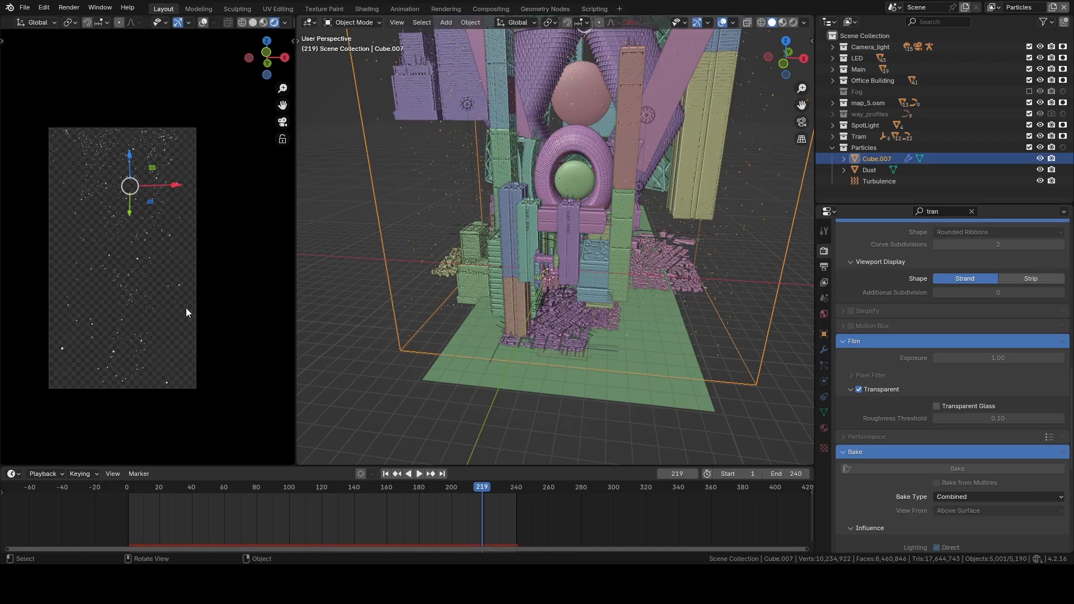
left_click(141, 260)
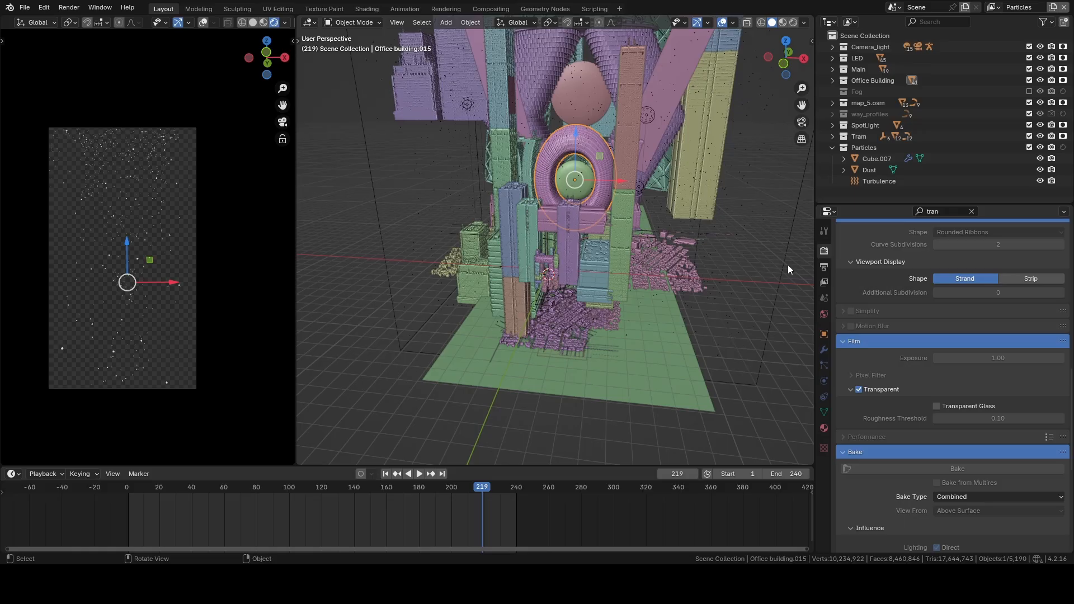
Step: Clear the settings search and review the render sampling settings
left_click(972, 211)
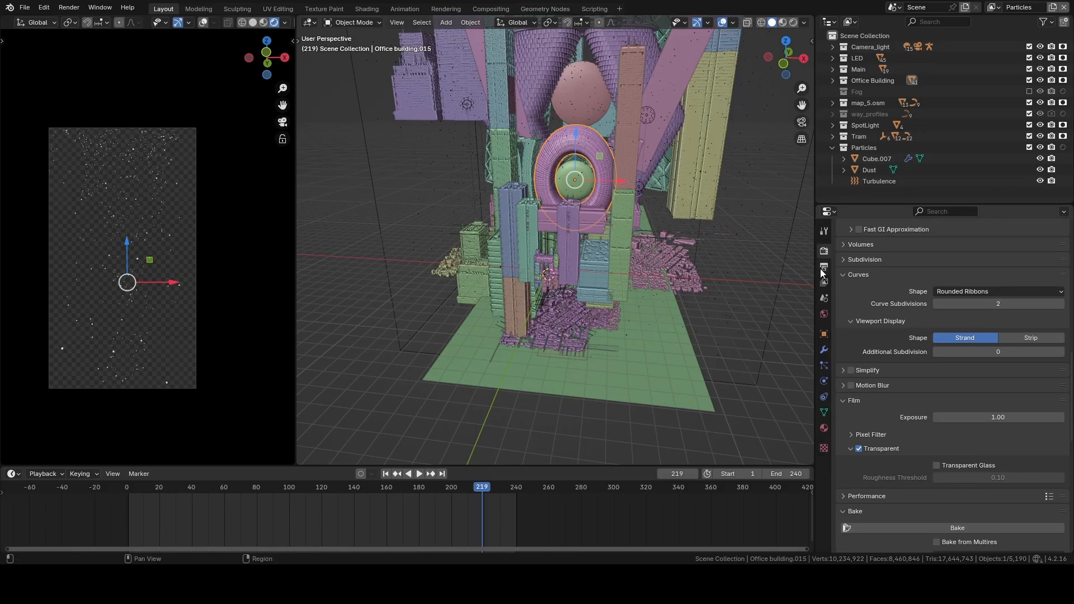
scroll(921, 369, "up", 15)
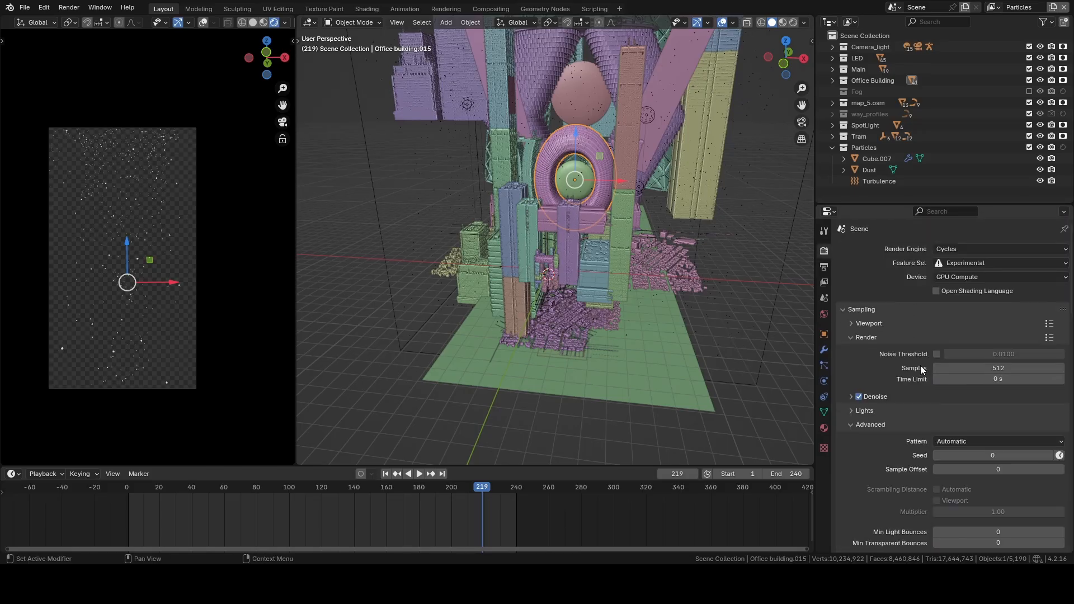
scroll(907, 365, "down", 4)
scroll(1023, 297, "up", 4)
middle_click_drag(582, 241, 517, 203)
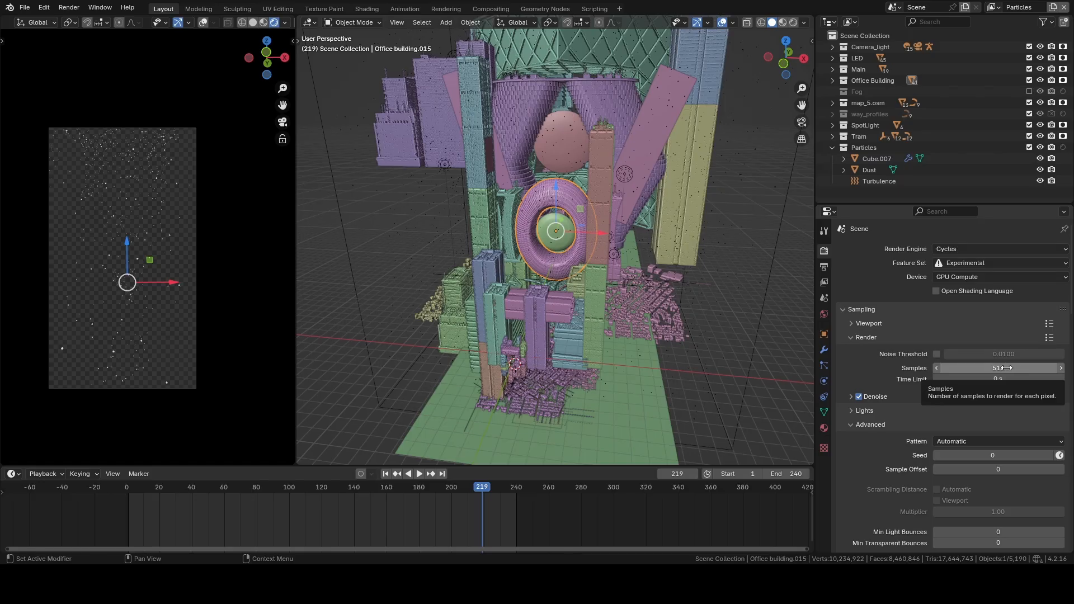
Step: Show the Dust object's material nodes in an enlarged Shader Editor in place of the timeline
scroll(95, 274, "up", 5)
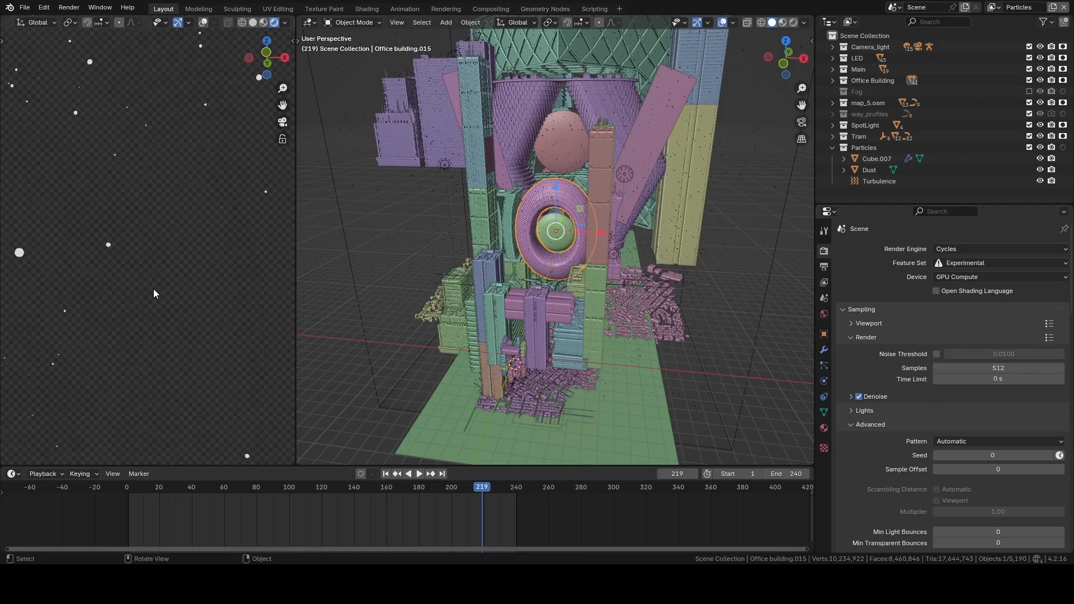
left_click(869, 169)
left_click(14, 473)
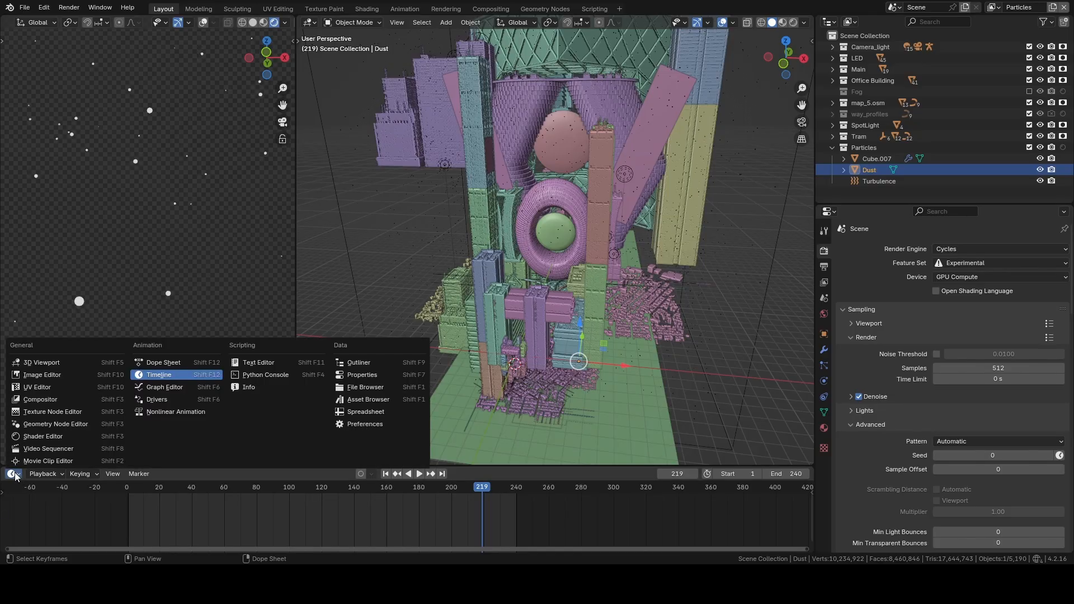
left_click(48, 437)
left_click_drag(294, 467, 293, 365)
key("Home")
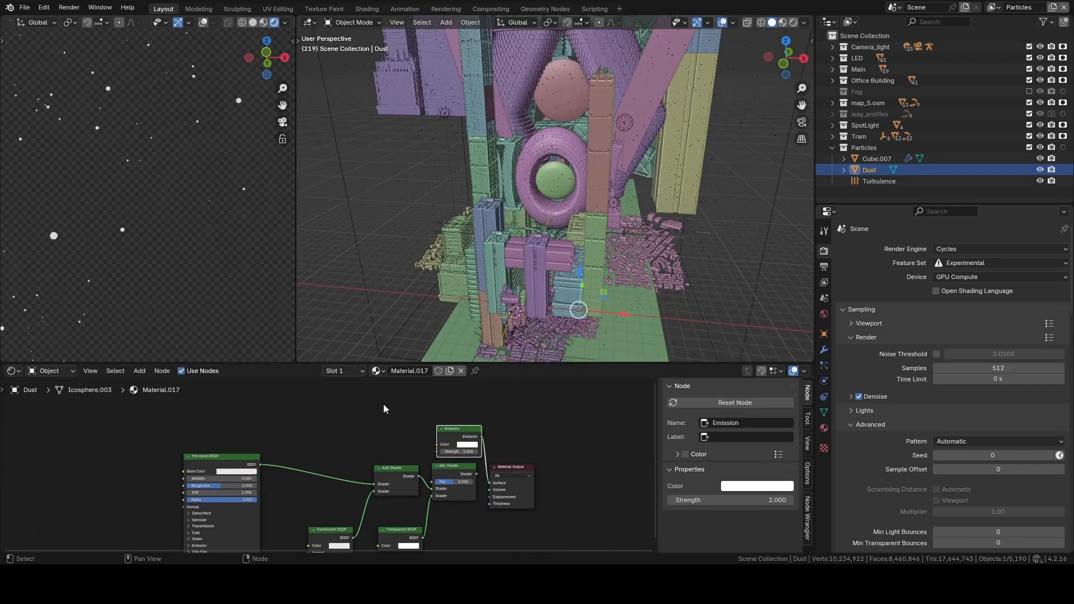
scroll(403, 434, "up", 3)
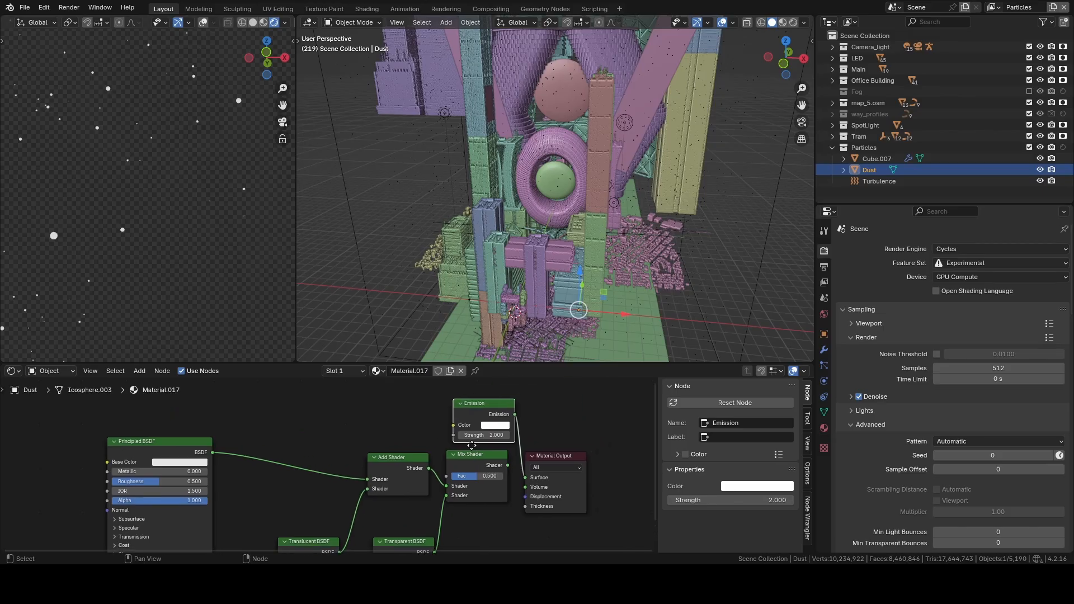
Step: Rearrange the Dust material's Mix Shader, Emission and Material Output nodes so the direct Emission-to-Surface link is clear
left_click_drag(460, 470, 448, 477)
left_click_drag(475, 411, 464, 416)
left_click_drag(558, 461, 602, 403)
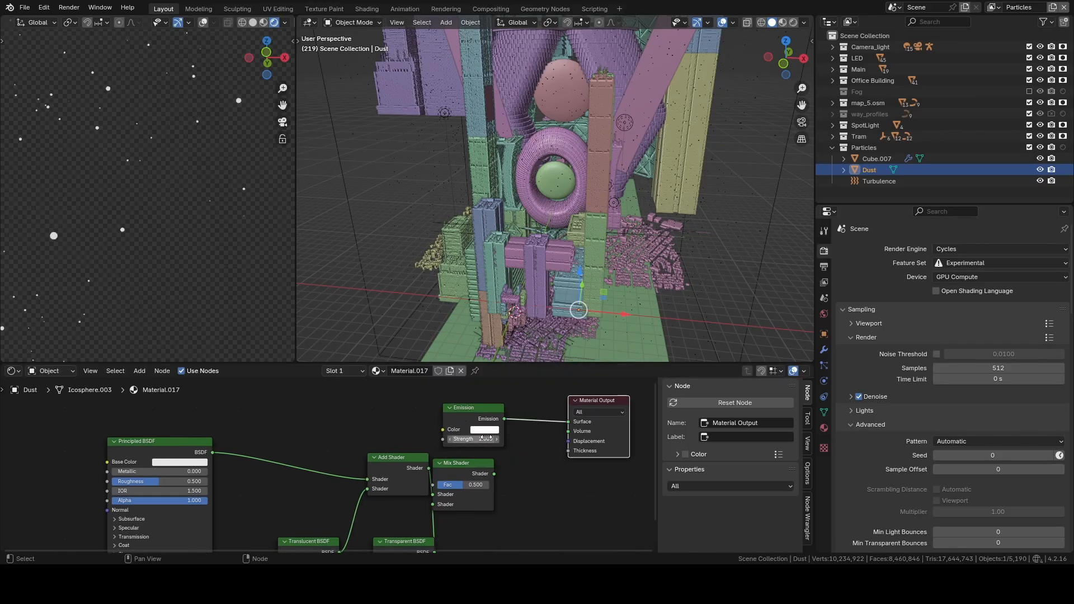
scroll(347, 484, "up", 2)
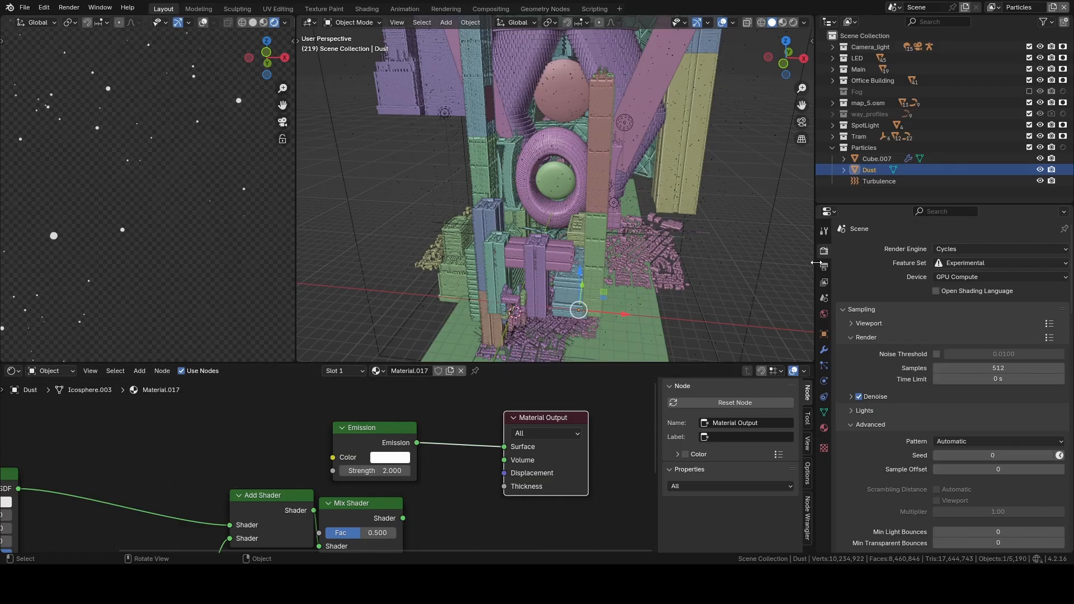
Step: Set the render samples to 32
left_click(1000, 368)
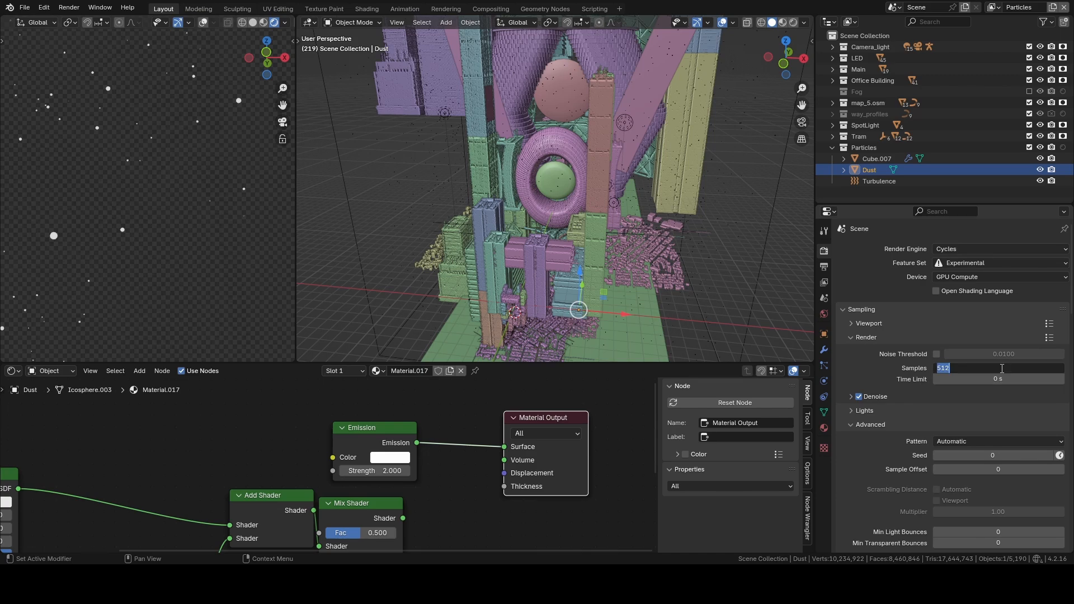
type("32")
key("Return")
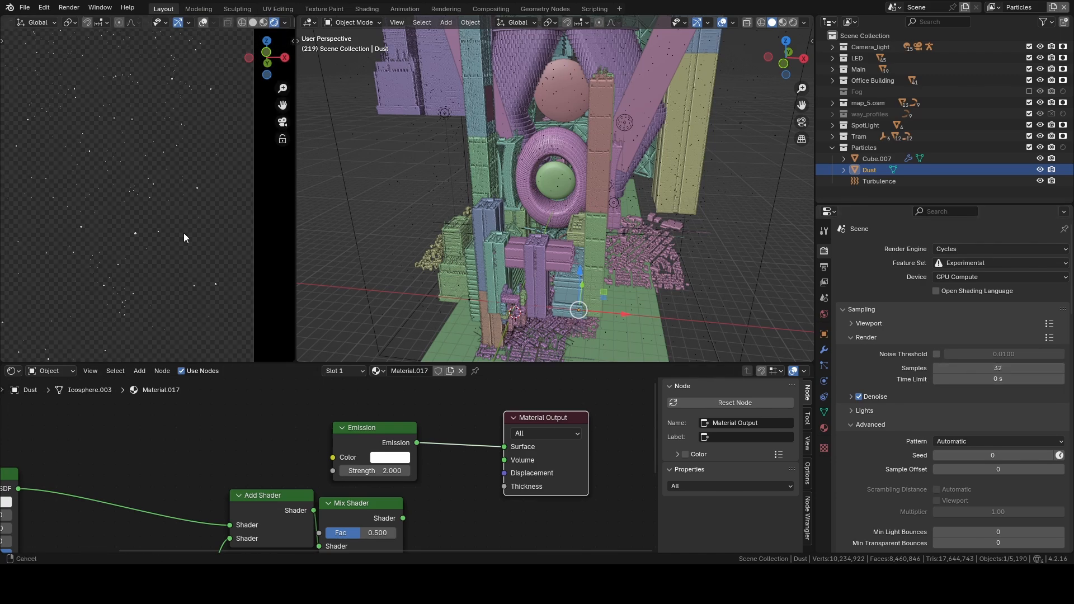
Step: Examine the white dust particles up close and in the full rendered camera view
scroll(128, 201, "up", 2)
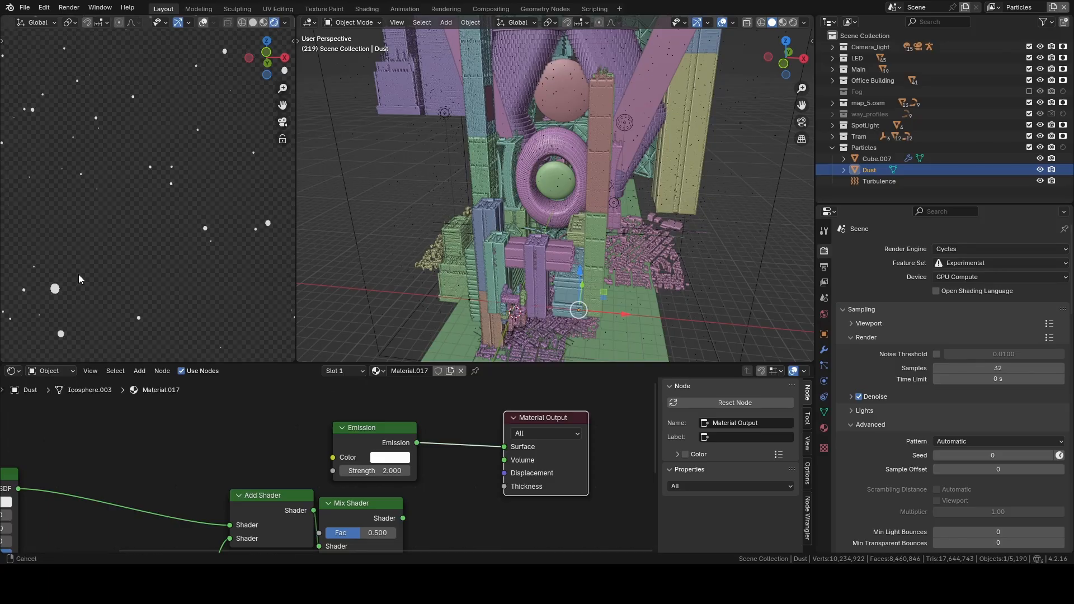
scroll(107, 183, "up", 5)
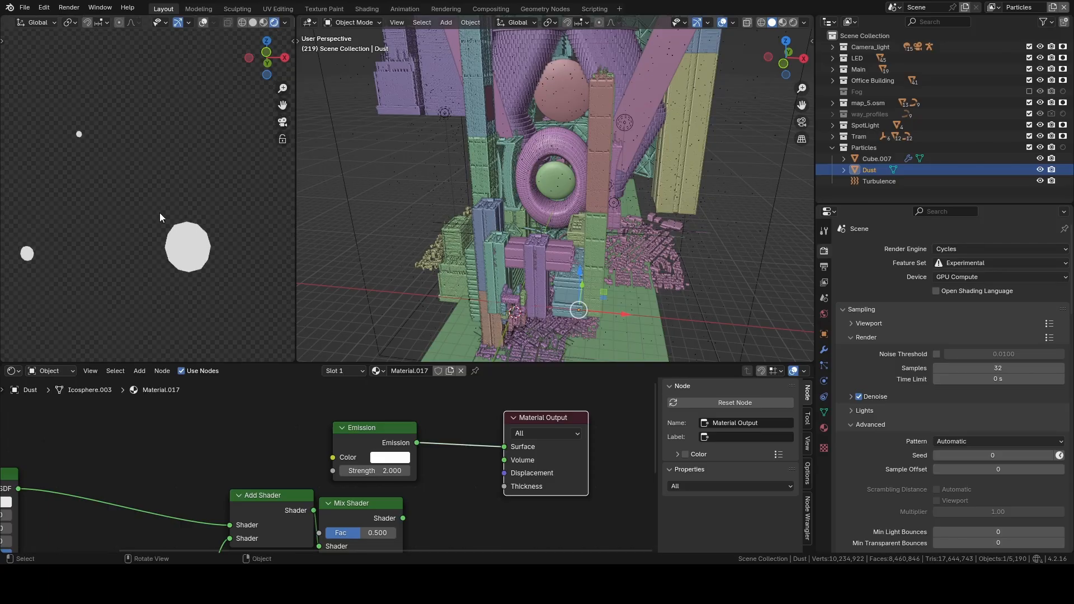
middle_click_drag(193, 249, 156, 197)
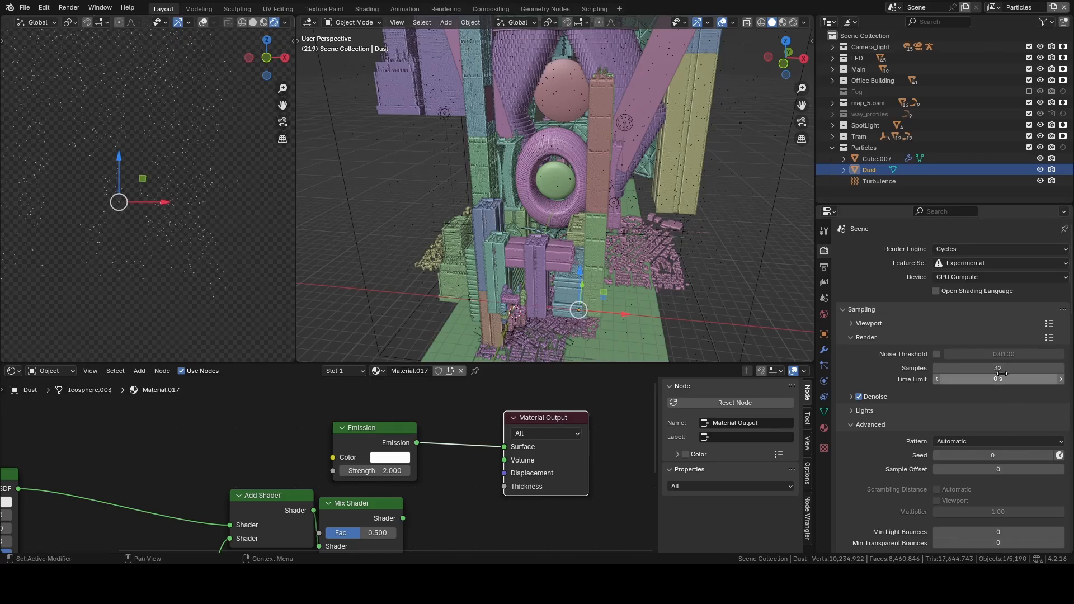
key("KP_0")
scroll(168, 213, "down", 5)
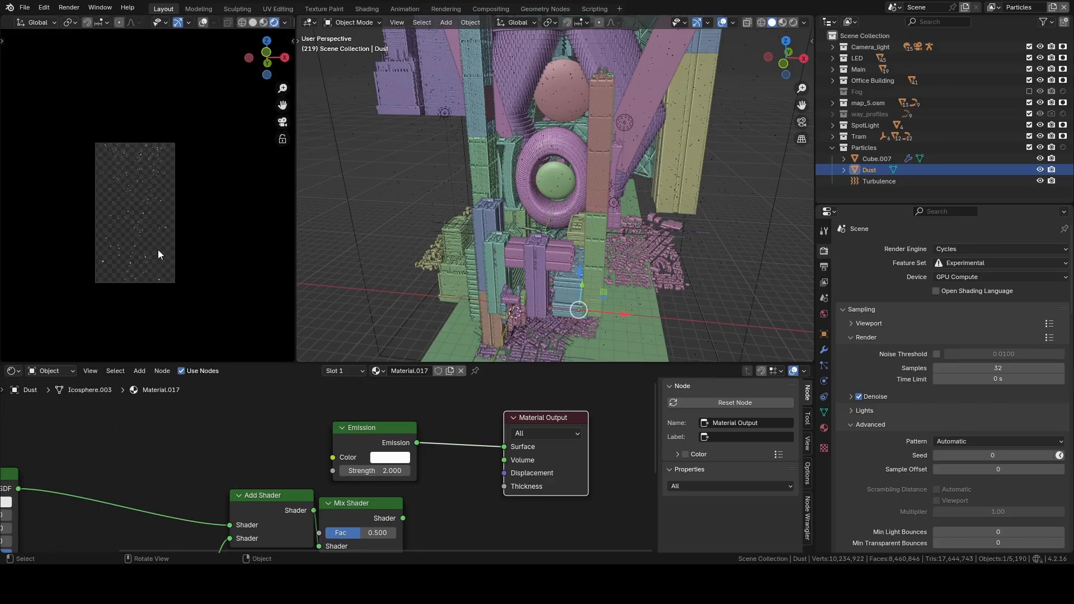
scroll(122, 244, "up", 3)
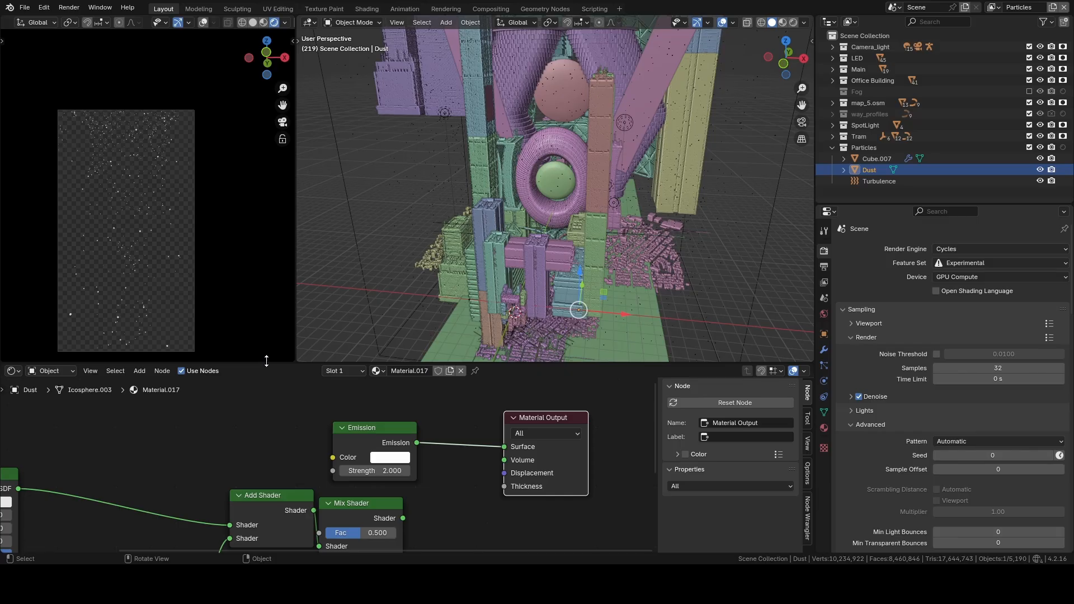
Step: Enlarge the viewports over the Shader Editor, set the render samples to 512, and switch the camera viewport to Solid shading
left_click_drag(264, 364, 268, 480)
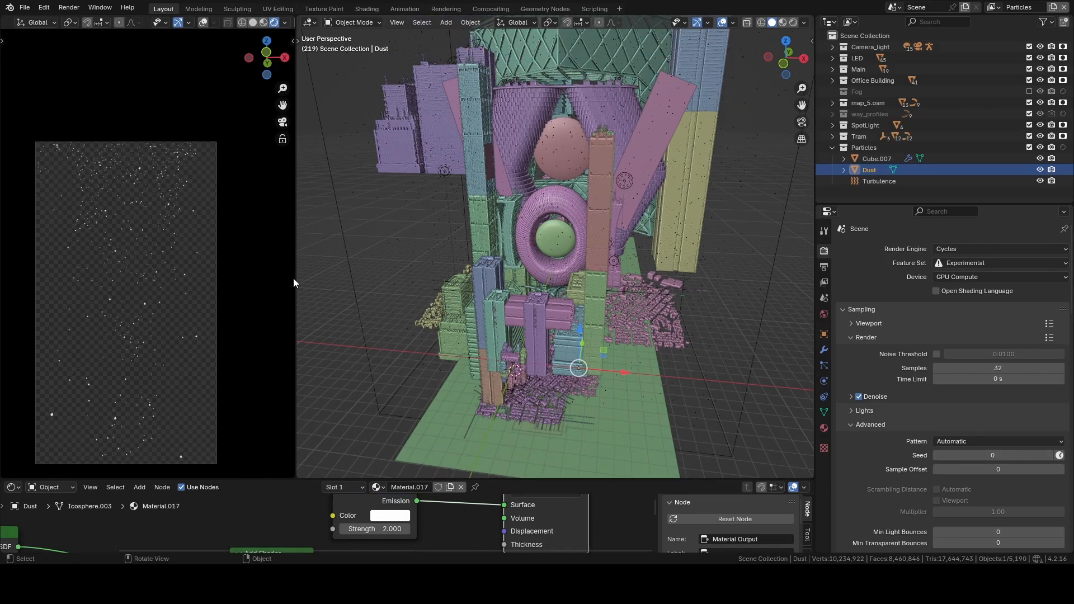
left_click(1010, 368)
type("512")
key("Return")
key("z")
left_click(211, 269)
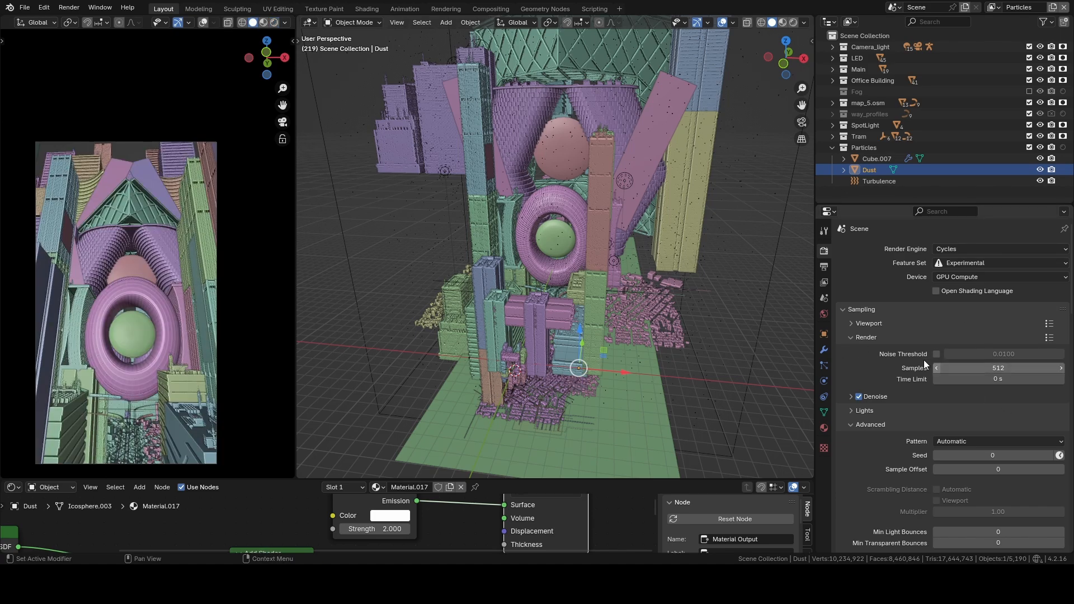
Step: Disable Use for Rendering on the Particles view layer and make ViewLayer the active view layer
left_click(998, 8)
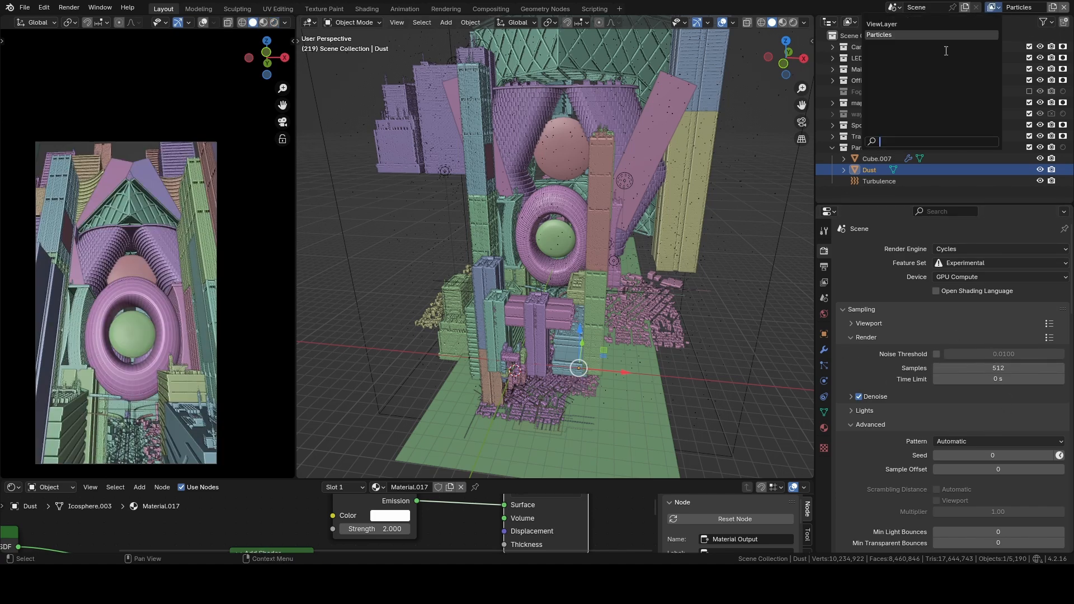
left_click(823, 267)
left_click(824, 282)
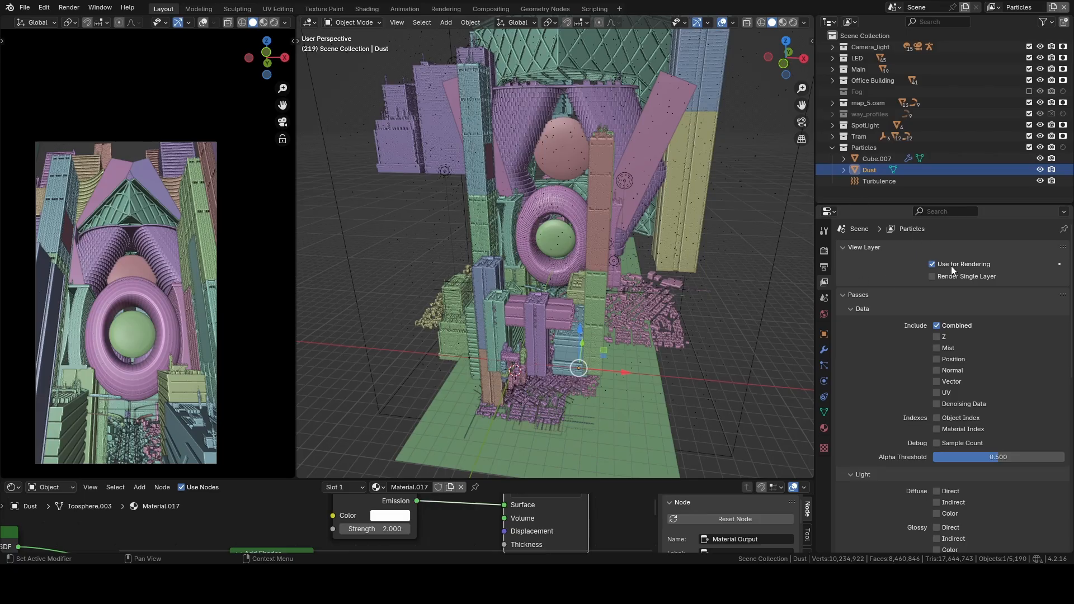
left_click(933, 266)
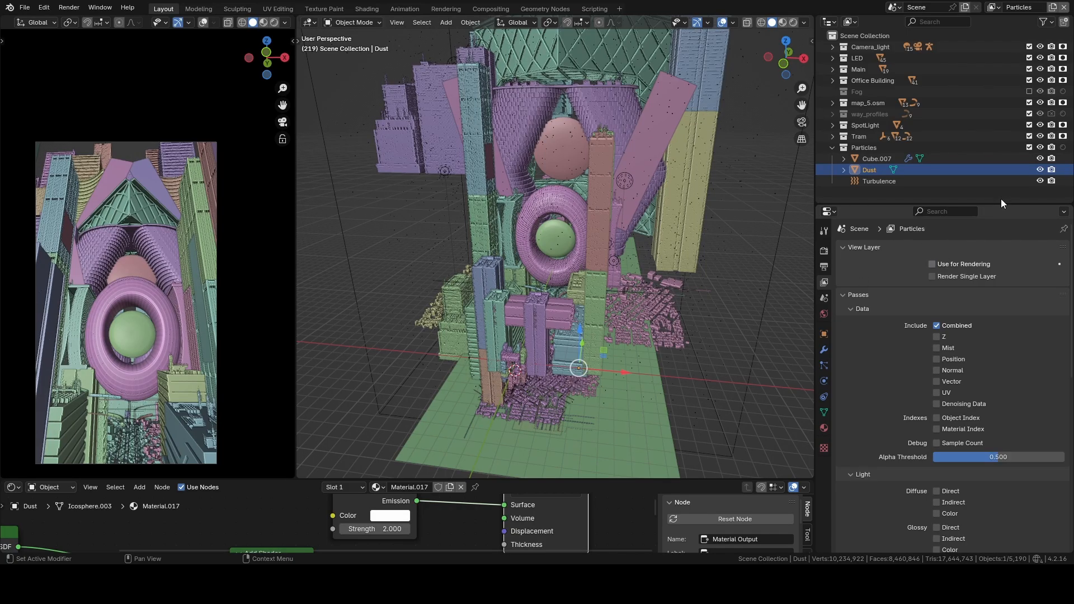
left_click(994, 8)
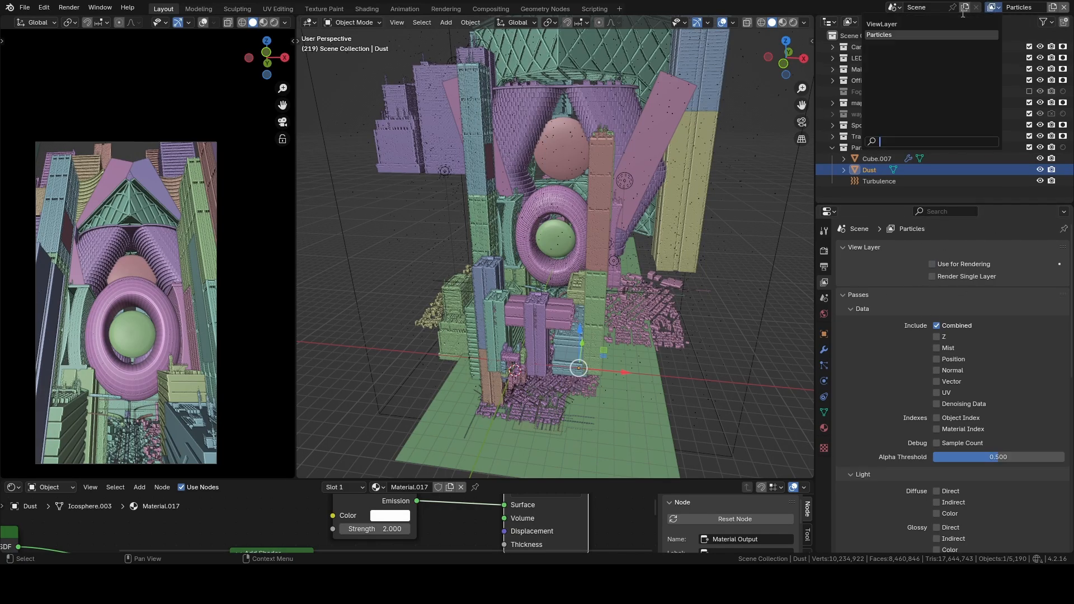
left_click(933, 24)
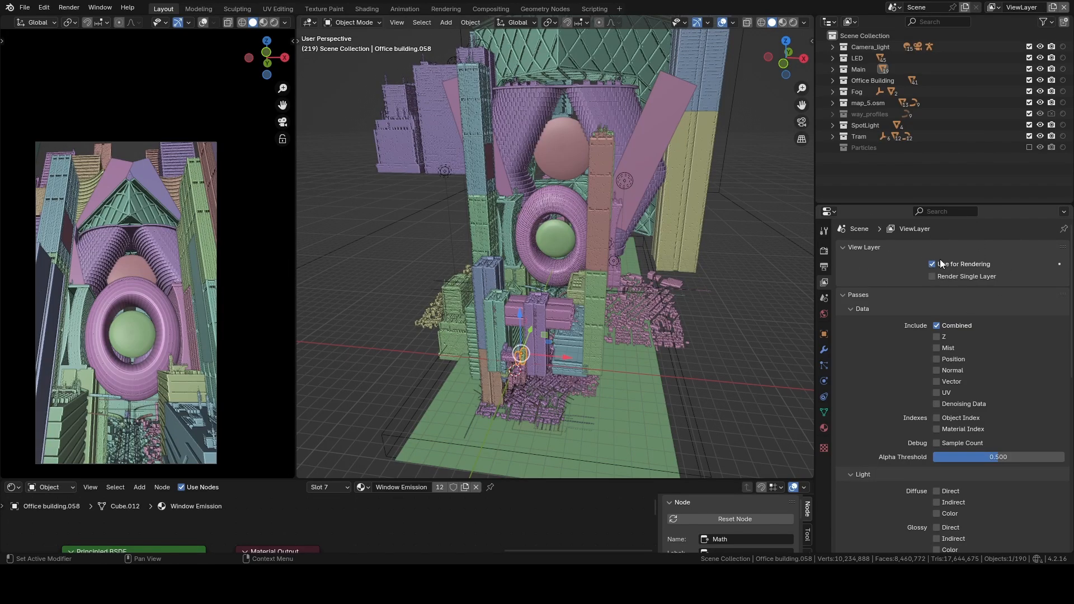
Step: In the compositor, set the Render Layers node to ViewLayer and link the Lens Distortion image back to the output
left_click(491, 9)
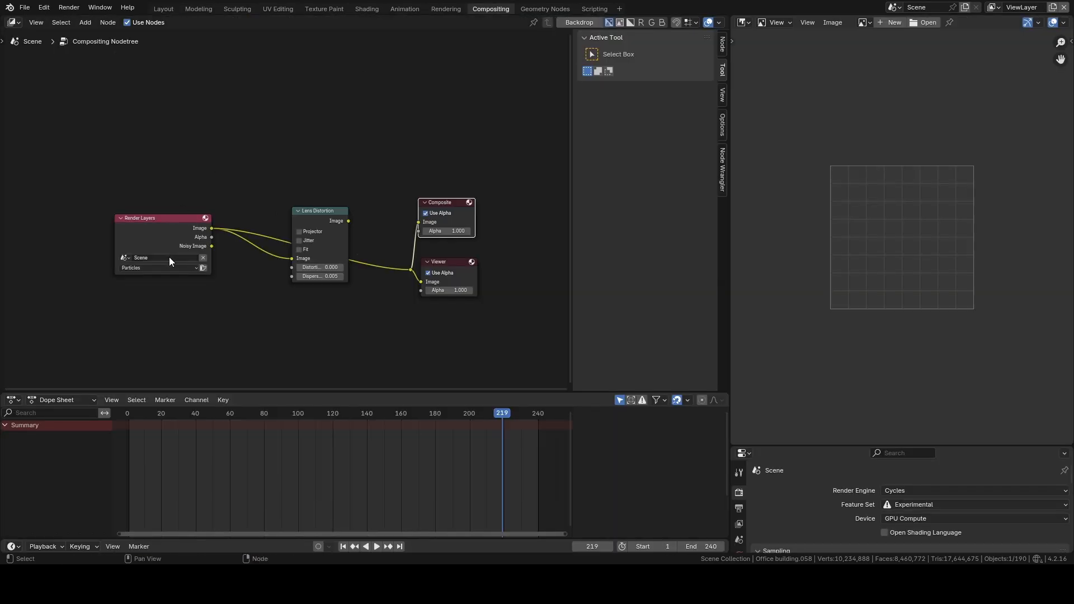
left_click(160, 268)
left_click(146, 288)
left_click_drag(349, 221, 421, 281)
Step: Return to the Layout workspace and set the PNG output color mode to RGB
left_click(163, 8)
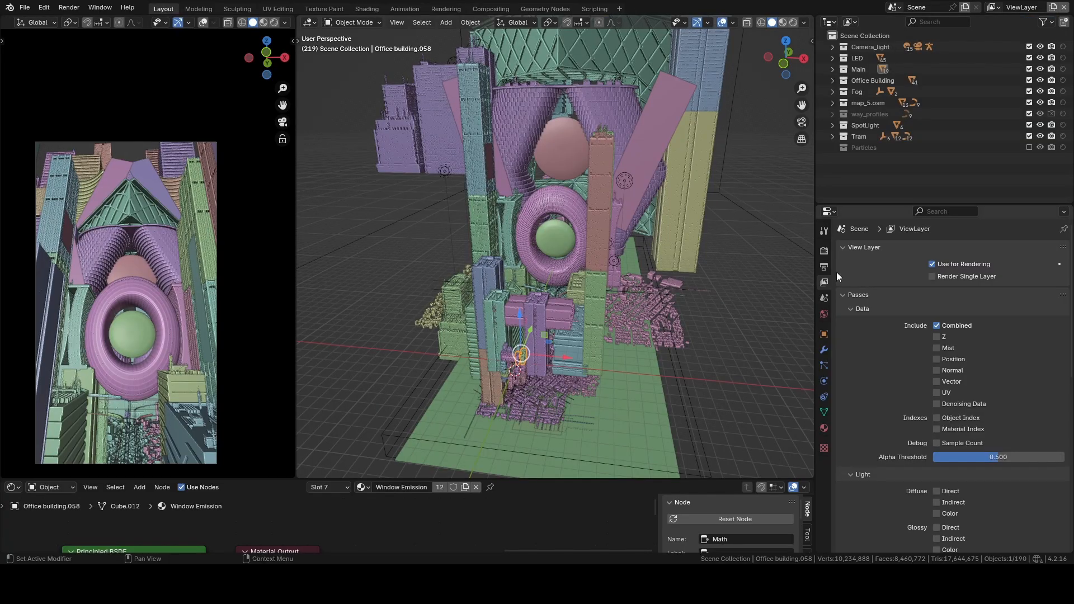
scroll(957, 386, "down", 7)
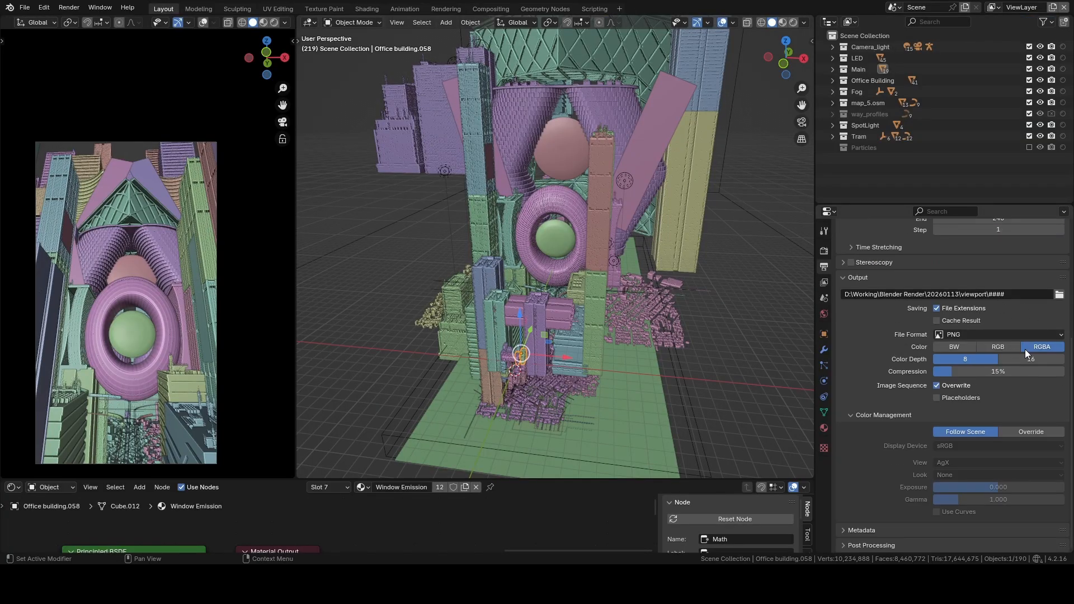
left_click(997, 345)
Step: Search the render settings for "tran", disable Transparent film and clear the search
left_click(823, 250)
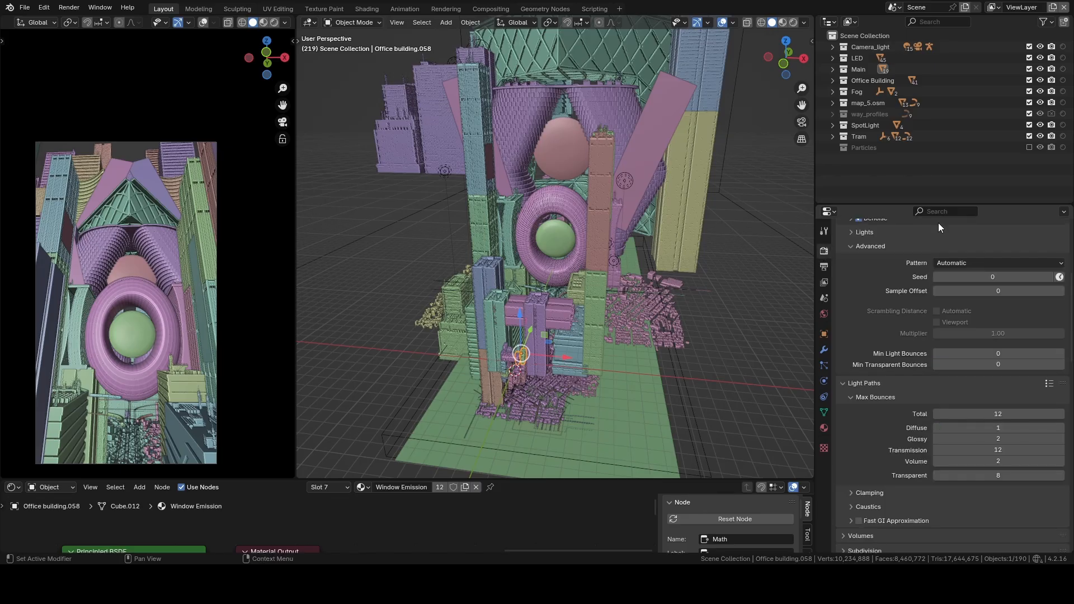
left_click(949, 211)
type("tran")
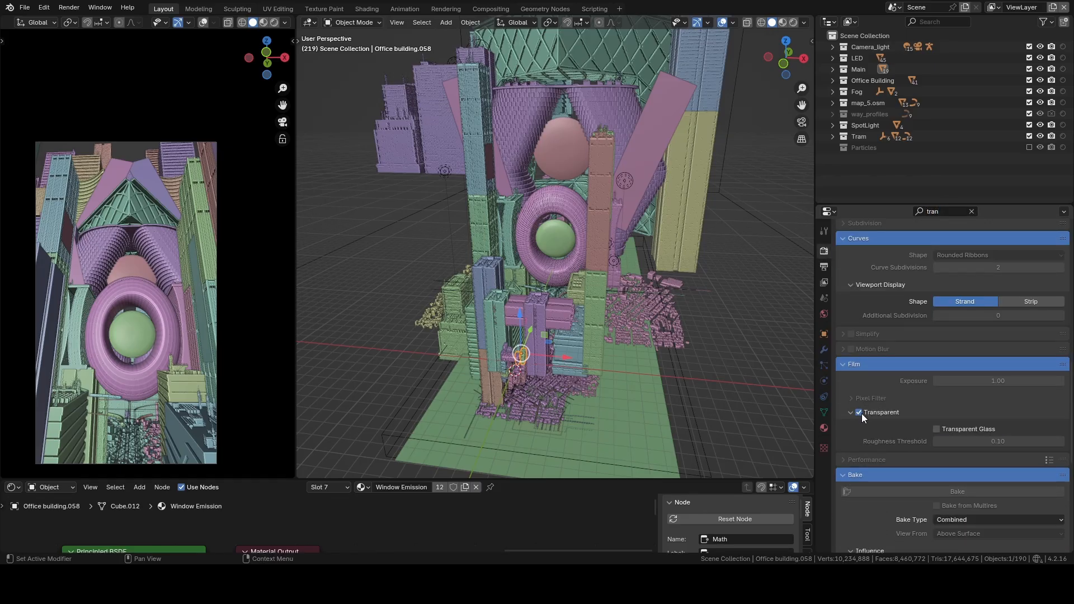
left_click(859, 412)
left_click(971, 211)
Step: Switch the camera viewport to Rendered shading and check the night city without the particles
key("z")
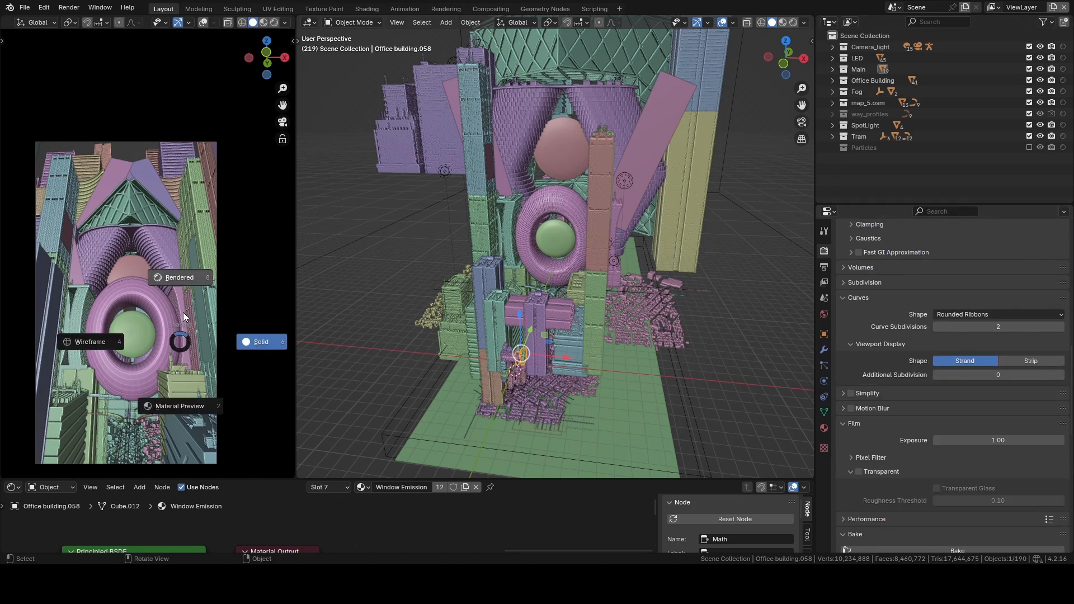
left_click(181, 273)
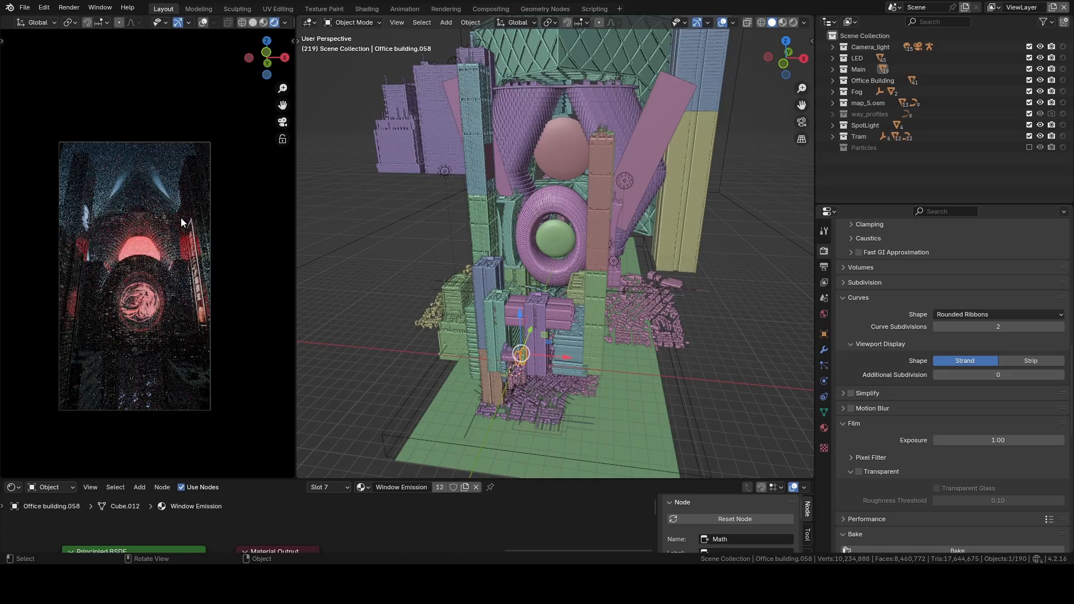
scroll(181, 221, "up", 2)
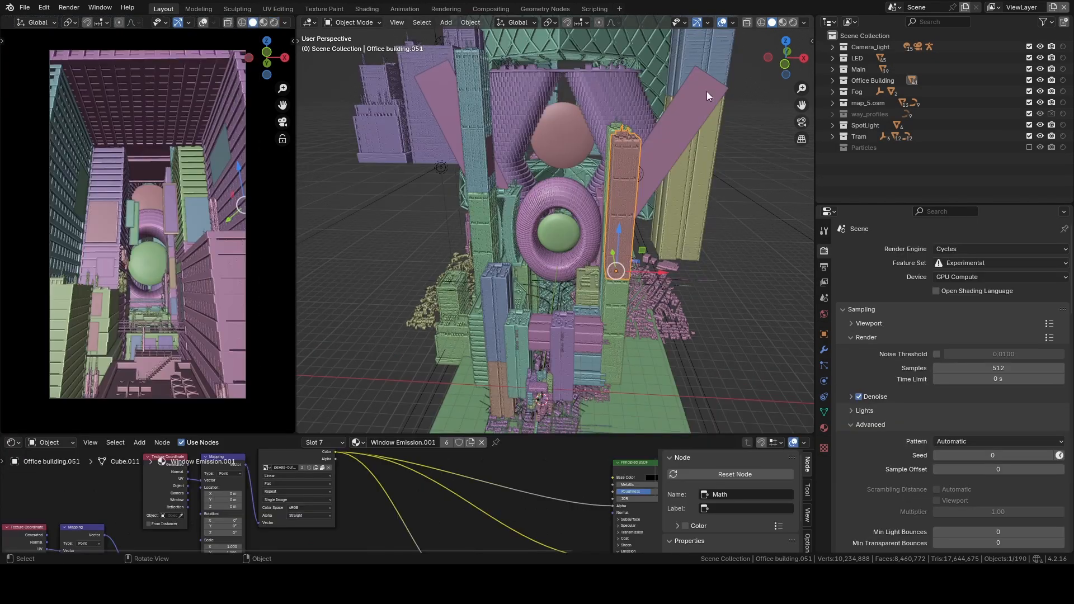
Step: Examine the arrangement of the city buildings from several angles in the perspective viewport
scroll(572, 204, "down", 4)
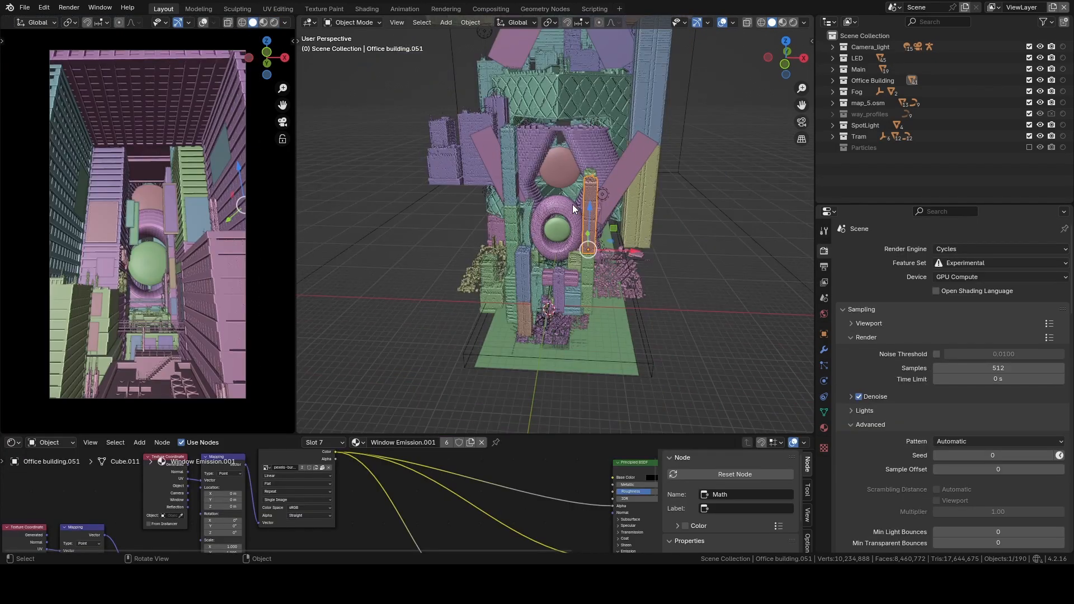
middle_click_drag(572, 203, 582, 243)
scroll(582, 243, "up", 5)
scroll(610, 283, "down", 2)
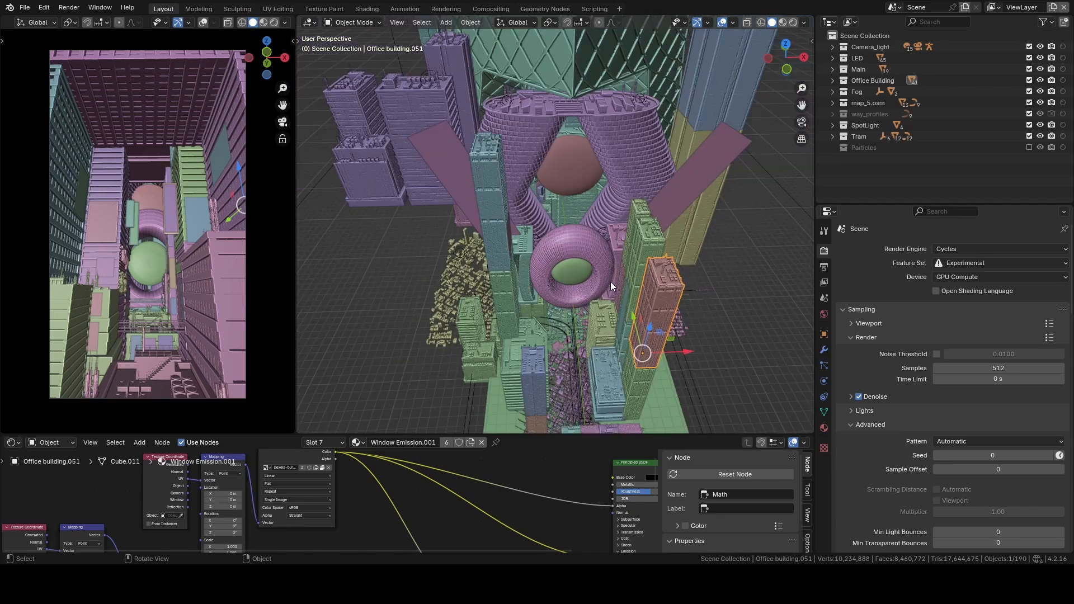
middle_click_drag(609, 281, 619, 256)
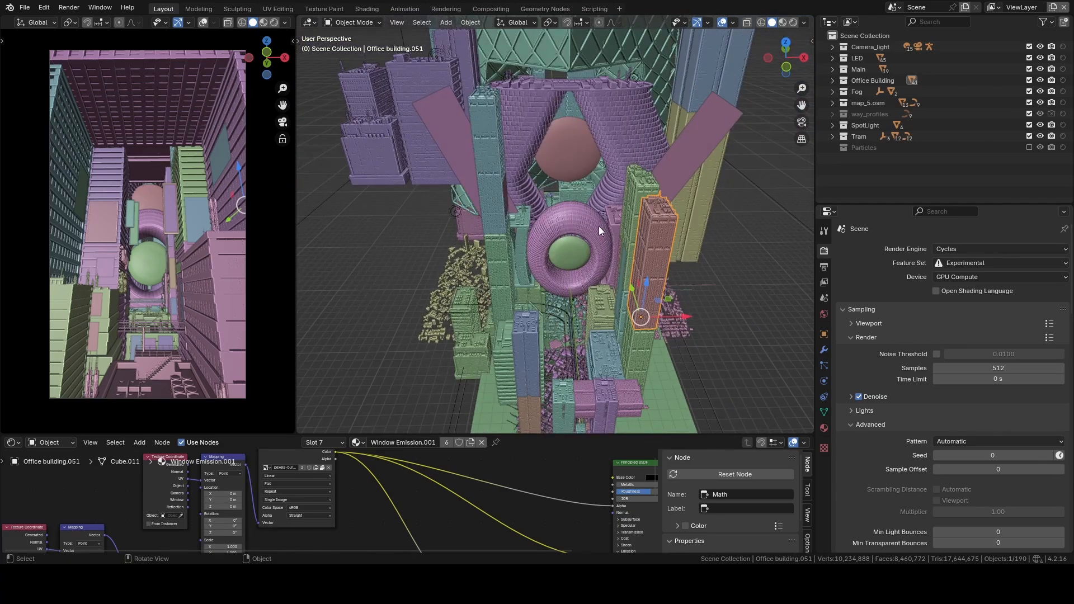
middle_click_drag(573, 247, 474, 240)
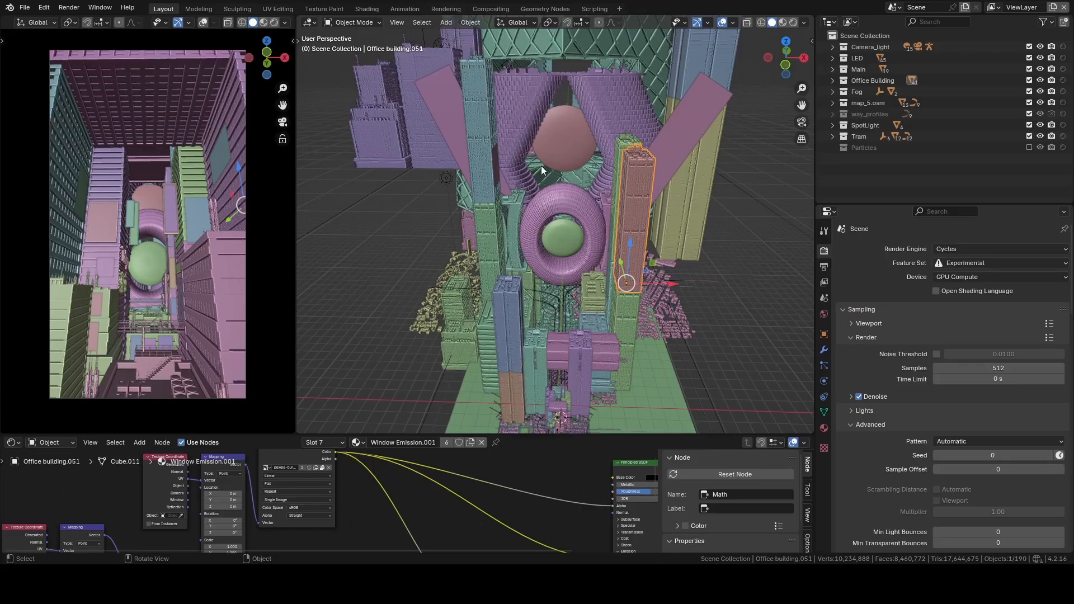